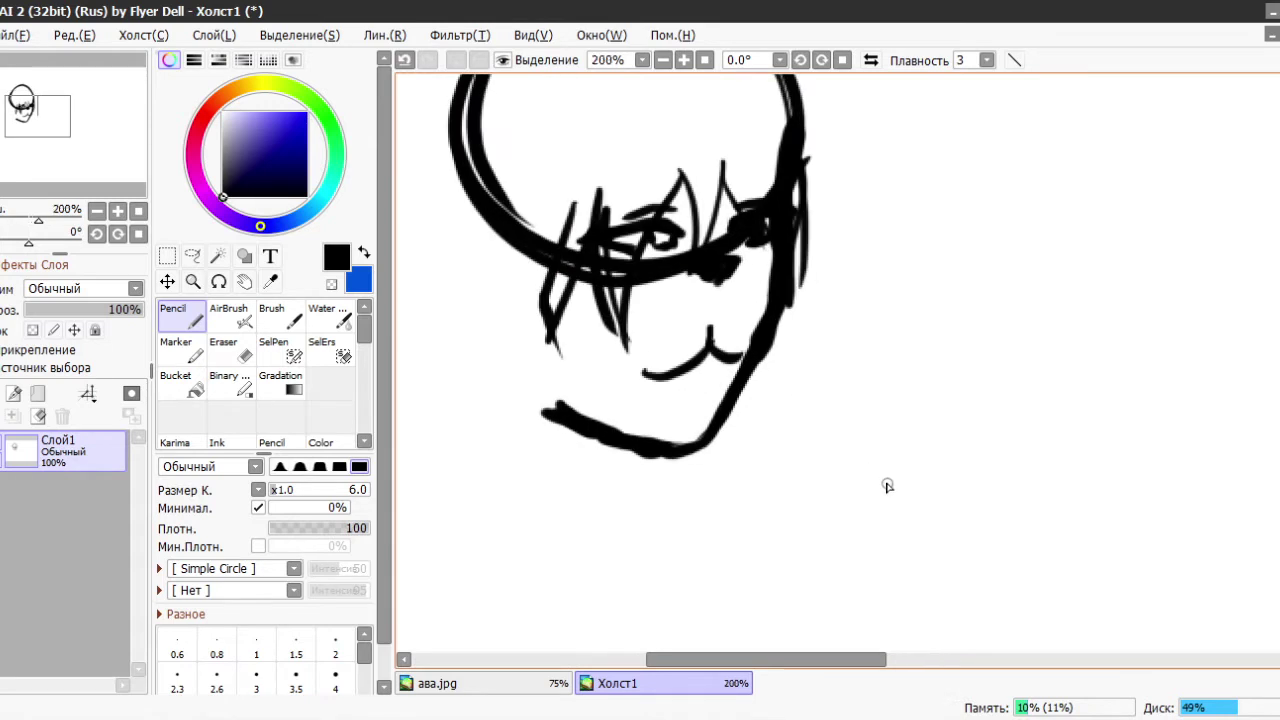
- Sketch pencil hair strands hanging beside the face and rough in the outline around the head
{"action": "left_click_drag", "start_coordinate": [648, 330], "coordinate": [654, 388]}
{"action": "mouse_move", "coordinate": [632, 292]}
{"action": "left_mouse_down"}
{"action": "mouse_move", "coordinate": [640, 378]}
{"action": "mouse_move", "coordinate": [628, 432]}
{"action": "left_mouse_up"}
{"action": "mouse_move", "coordinate": [604, 200]}
{"action": "left_mouse_down"}
{"action": "mouse_move", "coordinate": [700, 150]}
{"action": "mouse_move", "coordinate": [785, 158]}
{"action": "left_mouse_up"}
{"action": "left_click_drag", "start_coordinate": [688, 100], "coordinate": [580, 330]}
{"action": "left_click_drag", "start_coordinate": [625, 130], "coordinate": [550, 290]}
{"action": "left_click_drag", "start_coordinate": [570, 200], "coordinate": [585, 345]}
{"action": "mouse_move", "coordinate": [648, 138]}
{"action": "left_mouse_down"}
{"action": "mouse_move", "coordinate": [624, 158]}
{"action": "mouse_move", "coordinate": [700, 95]}
{"action": "mouse_move", "coordinate": [790, 130]}
{"action": "left_mouse_up"}
{"action": "key", "text": "ctrl+z"}
{"action": "key", "text": "e"}
{"action": "key", "text": "n"}
- Redraw the curve across the top of the head and add two pointed cat ears
{"action": "left_click_drag", "start_coordinate": [578, 200], "coordinate": [796, 156]}
{"action": "mouse_move", "coordinate": [612, 140]}
{"action": "left_mouse_down"}
{"action": "mouse_move", "coordinate": [698, 128]}
{"action": "mouse_move", "coordinate": [588, 325]}
{"action": "left_mouse_up"}
{"action": "left_click_drag", "start_coordinate": [598, 215], "coordinate": [784, 142]}
{"action": "left_click_drag", "start_coordinate": [650, 158], "coordinate": [588, 106]}
{"action": "mouse_move", "coordinate": [565, 88]}
{"action": "left_mouse_down"}
{"action": "mouse_move", "coordinate": [570, 183]}
{"action": "mouse_move", "coordinate": [676, 155]}
{"action": "left_mouse_up"}
{"action": "mouse_move", "coordinate": [770, 135]}
{"action": "left_mouse_down"}
{"action": "mouse_move", "coordinate": [810, 92]}
{"action": "mouse_move", "coordinate": [822, 200]}
{"action": "left_mouse_up"}
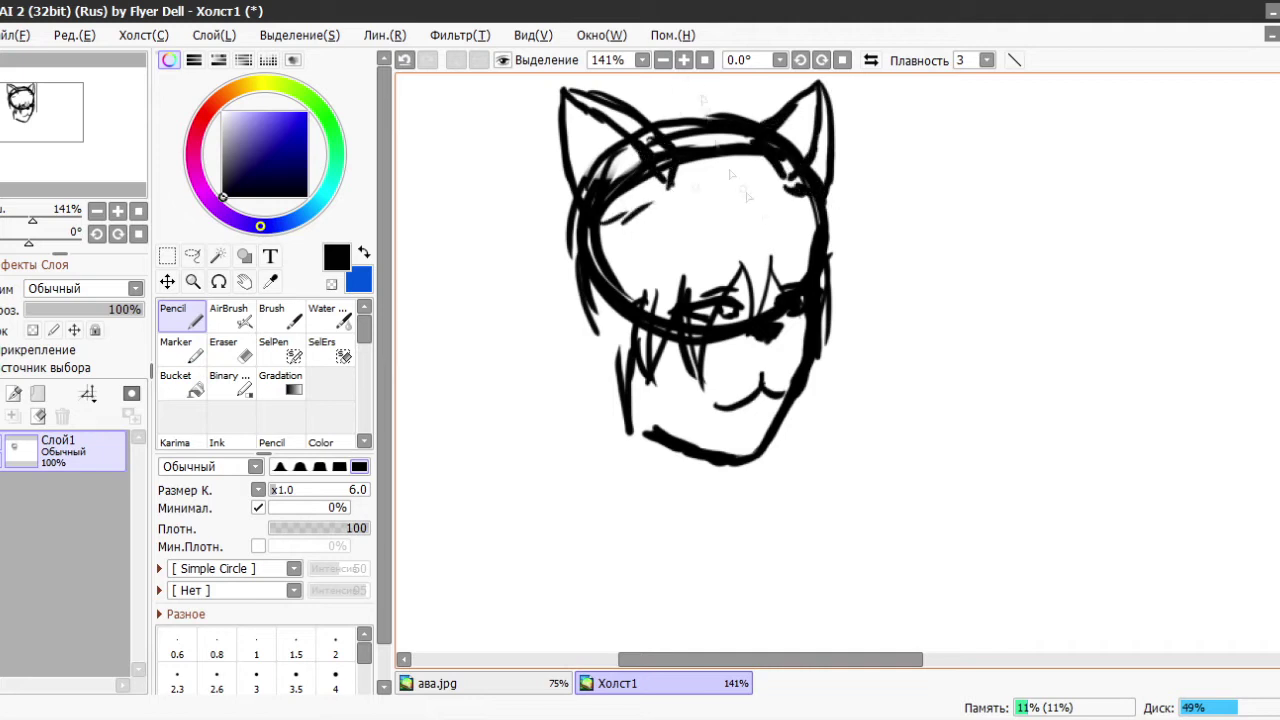
- Sketch the neck and shoulder line below the head, with a circle marking each shoulder joint
{"action": "scroll", "coordinate": [733, 173], "scroll_direction": "down", "scroll_amount": 3}
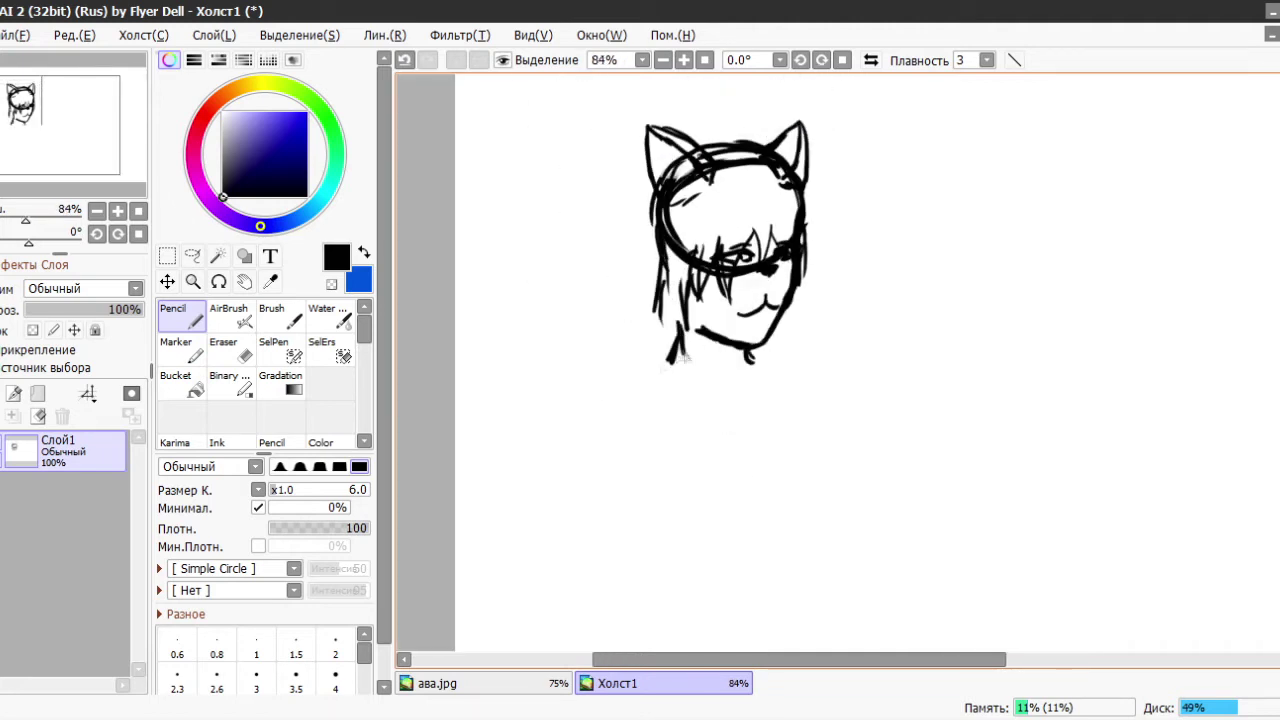
{"action": "left_click_drag", "start_coordinate": [683, 355], "coordinate": [602, 384]}
{"action": "scroll", "coordinate": [683, 355], "scroll_direction": "down", "scroll_amount": 2}
{"action": "left_click_drag", "start_coordinate": [748, 298], "coordinate": [722, 318]}
{"action": "left_click_drag", "start_coordinate": [742, 314], "coordinate": [630, 320]}
{"action": "left_click_drag", "start_coordinate": [728, 292], "coordinate": [758, 310]}
{"action": "left_click_drag", "start_coordinate": [628, 306], "coordinate": [602, 326]}
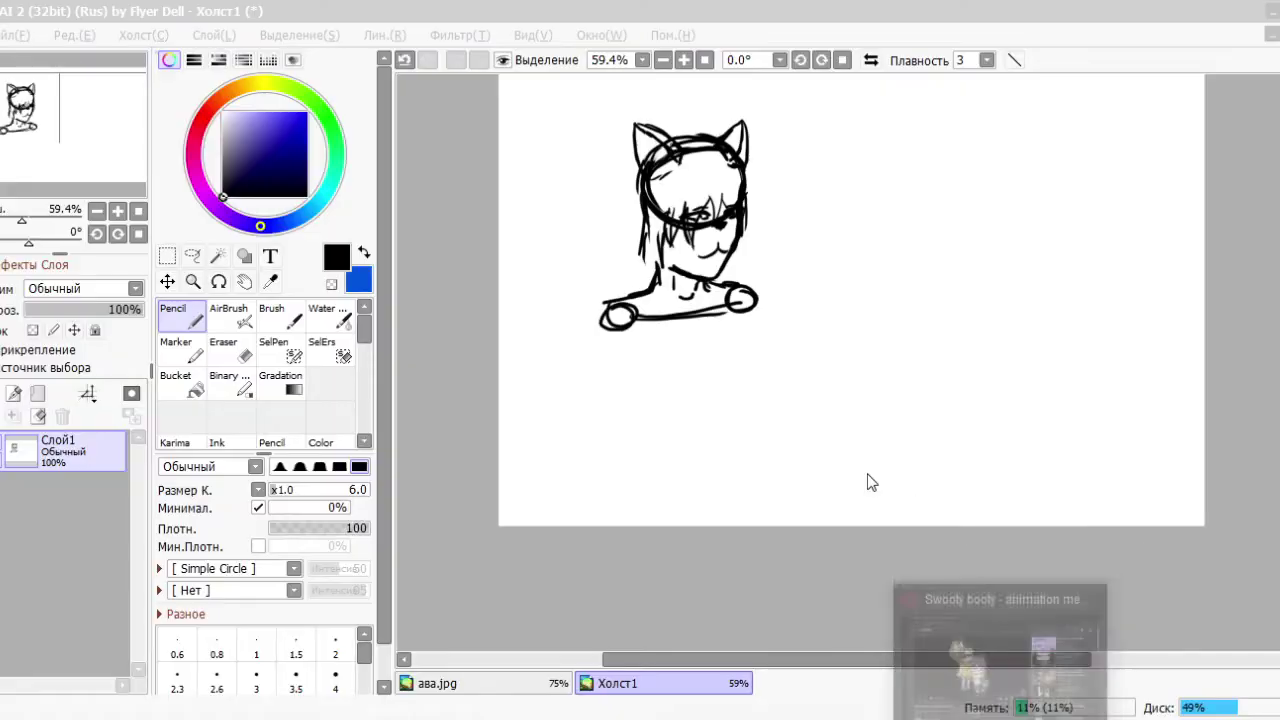
- Sketch the torso's sides, the waist and hem lines, and the upper legs down to the canvas edge
{"action": "left_click", "coordinate": [692, 342]}
{"action": "left_click_drag", "start_coordinate": [637, 330], "coordinate": [655, 378]}
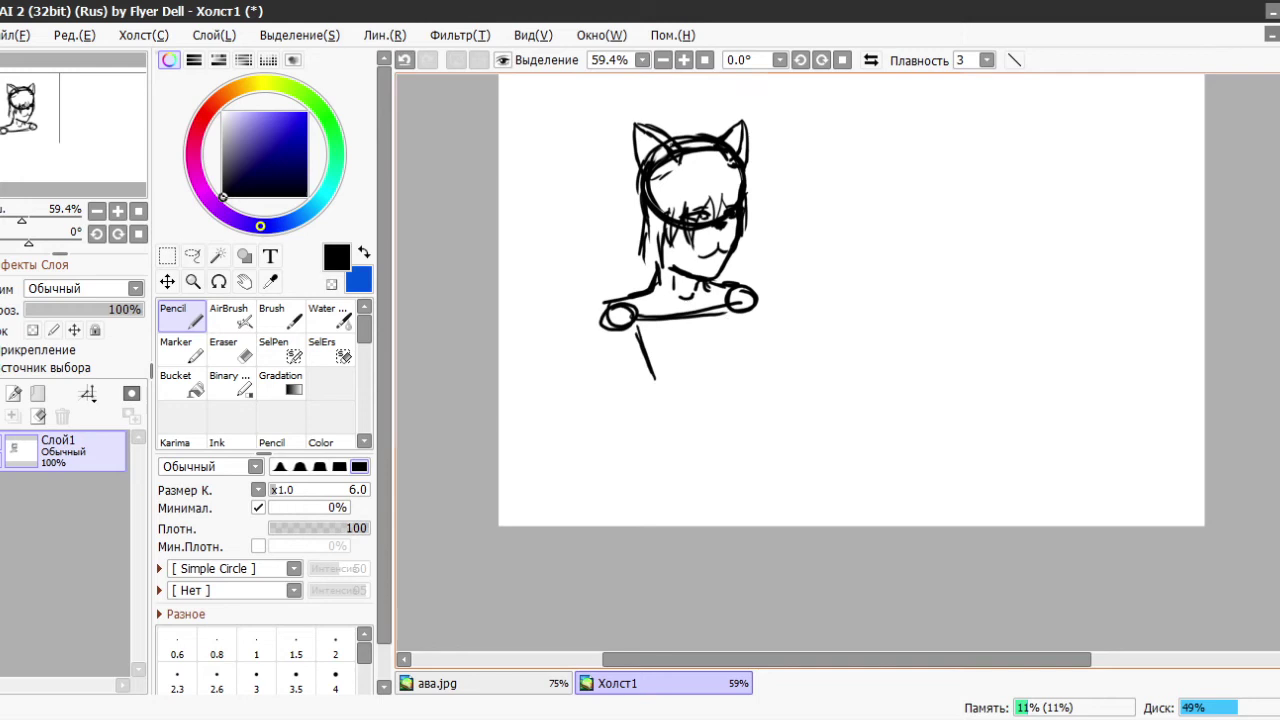
{"action": "left_click_drag", "start_coordinate": [726, 330], "coordinate": [734, 414]}
{"action": "left_click_drag", "start_coordinate": [656, 432], "coordinate": [712, 430]}
{"action": "left_click_drag", "start_coordinate": [640, 350], "coordinate": [636, 436]}
{"action": "mouse_move", "coordinate": [732, 380]}
{"action": "left_mouse_down"}
{"action": "mouse_move", "coordinate": [745, 435]}
{"action": "mouse_move", "coordinate": [630, 462]}
{"action": "left_mouse_up"}
{"action": "left_click_drag", "start_coordinate": [632, 440], "coordinate": [640, 550]}
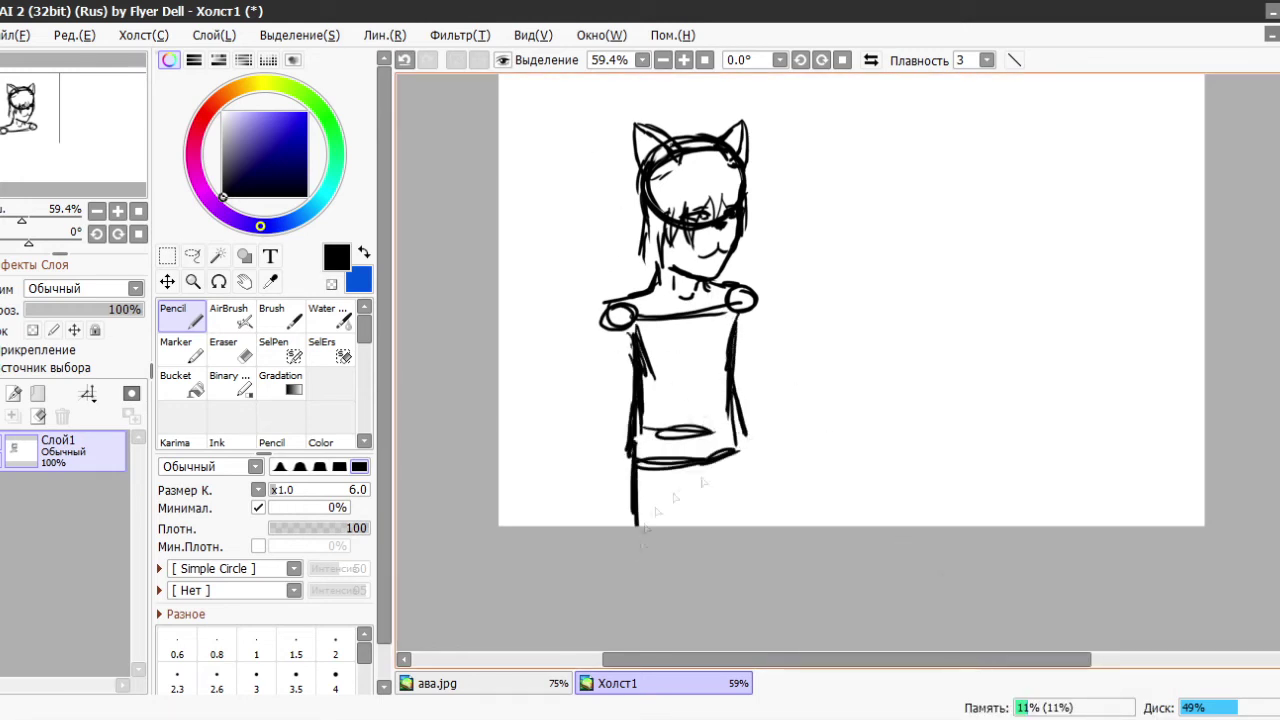
{"action": "left_click_drag", "start_coordinate": [740, 432], "coordinate": [746, 526]}
- Sketch the bent arm with an elbow circle and the hand resting on the hip
{"action": "left_click_drag", "start_coordinate": [606, 318], "coordinate": [632, 345]}
{"action": "key", "text": "ctrl+z"}
{"action": "left_click_drag", "start_coordinate": [618, 400], "coordinate": [626, 480]}
{"action": "key", "text": "ctrl+z"}
{"action": "key", "text": "ctrl+z"}
{"action": "mouse_move", "coordinate": [628, 312]}
{"action": "left_mouse_down"}
{"action": "mouse_move", "coordinate": [584, 380]}
{"action": "mouse_move", "coordinate": [648, 432]}
{"action": "left_mouse_up"}
{"action": "key", "text": "ctrl+z"}
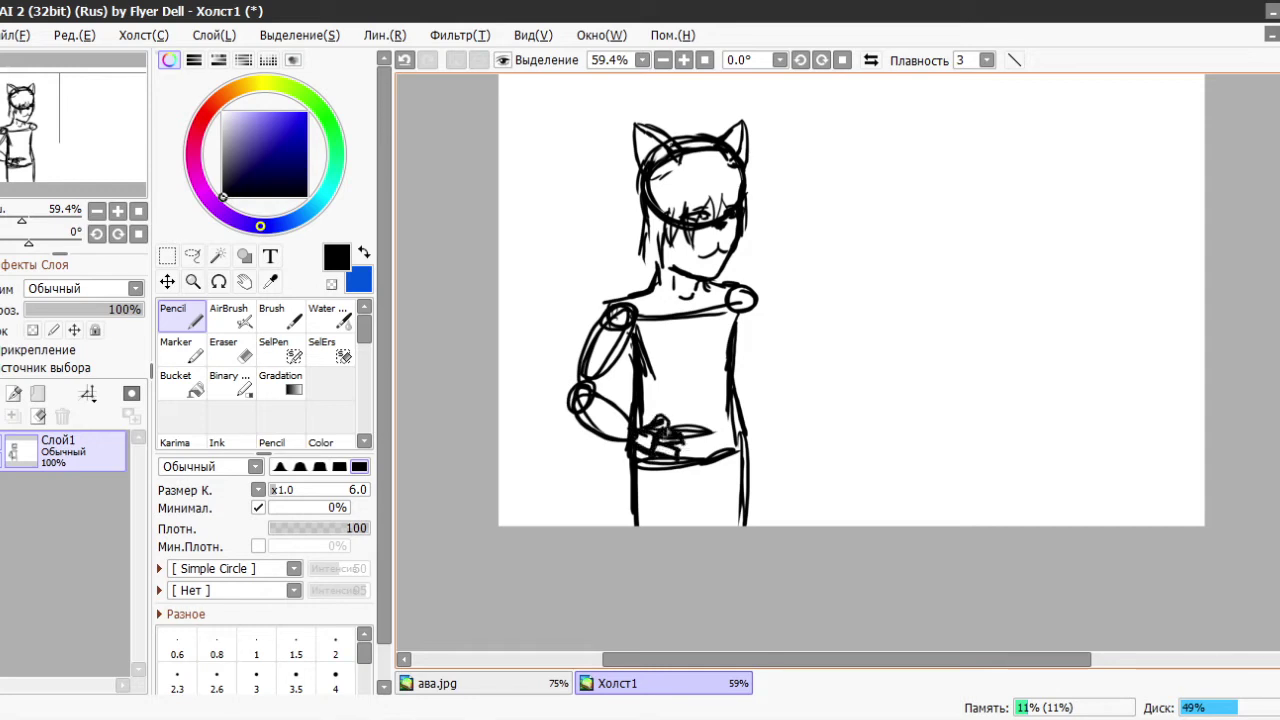
- Sketch the other arm stretched out horizontally and lengthen the hair on both sides of the neck
{"action": "left_click_drag", "start_coordinate": [738, 302], "coordinate": [910, 308]}
{"action": "left_click_drag", "start_coordinate": [642, 198], "coordinate": [628, 296]}
{"action": "left_click_drag", "start_coordinate": [746, 248], "coordinate": [740, 288]}
- Draw a circle for a second figure's head above the outstretched arm and add the tapering jaw
{"action": "left_click_drag", "start_coordinate": [782, 236], "coordinate": [786, 262]}
{"action": "key", "text": "ctrl+z"}
{"action": "key", "text": "ctrl+z"}
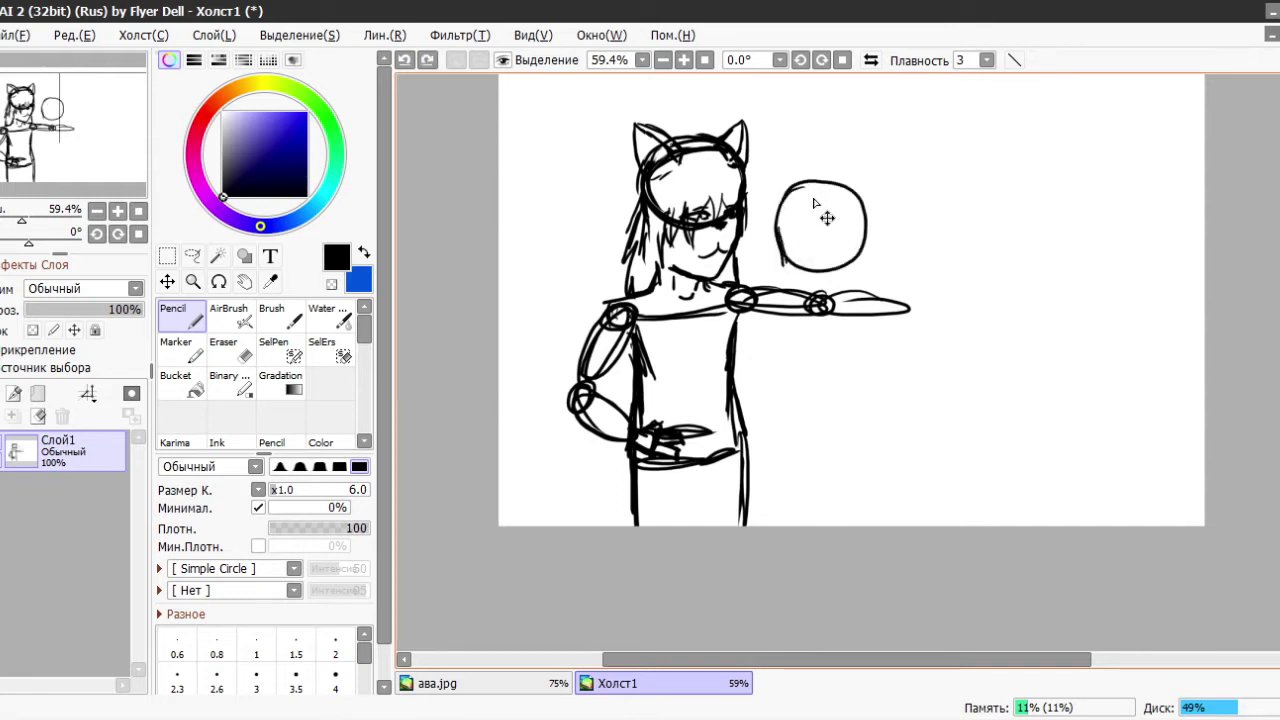
{"action": "key", "text": "ctrl+z"}
{"action": "left_click_drag", "start_coordinate": [820, 184], "coordinate": [816, 186]}
{"action": "key", "text": "ctrl+z"}
{"action": "left_click_drag", "start_coordinate": [786, 224], "coordinate": [806, 290]}
{"action": "left_click_drag", "start_coordinate": [862, 216], "coordinate": [836, 296]}
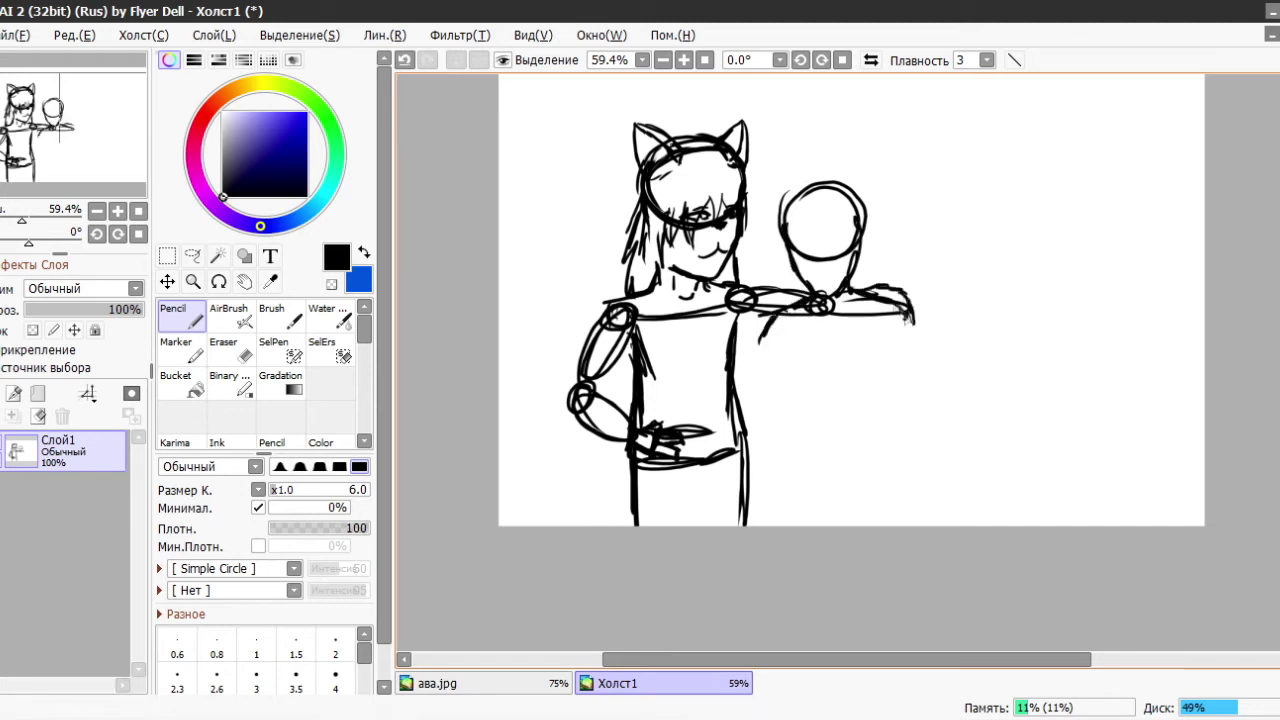
- Lasso the second head with the outstretched forearm and enlarge the selection slightly with a free transform
{"action": "left_click", "coordinate": [192, 256]}
{"action": "mouse_move", "coordinate": [800, 160]}
{"action": "left_mouse_down"}
{"action": "mouse_move", "coordinate": [915, 370]}
{"action": "mouse_move", "coordinate": [780, 340]}
{"action": "left_mouse_up"}
{"action": "key", "text": "ctrl+t"}
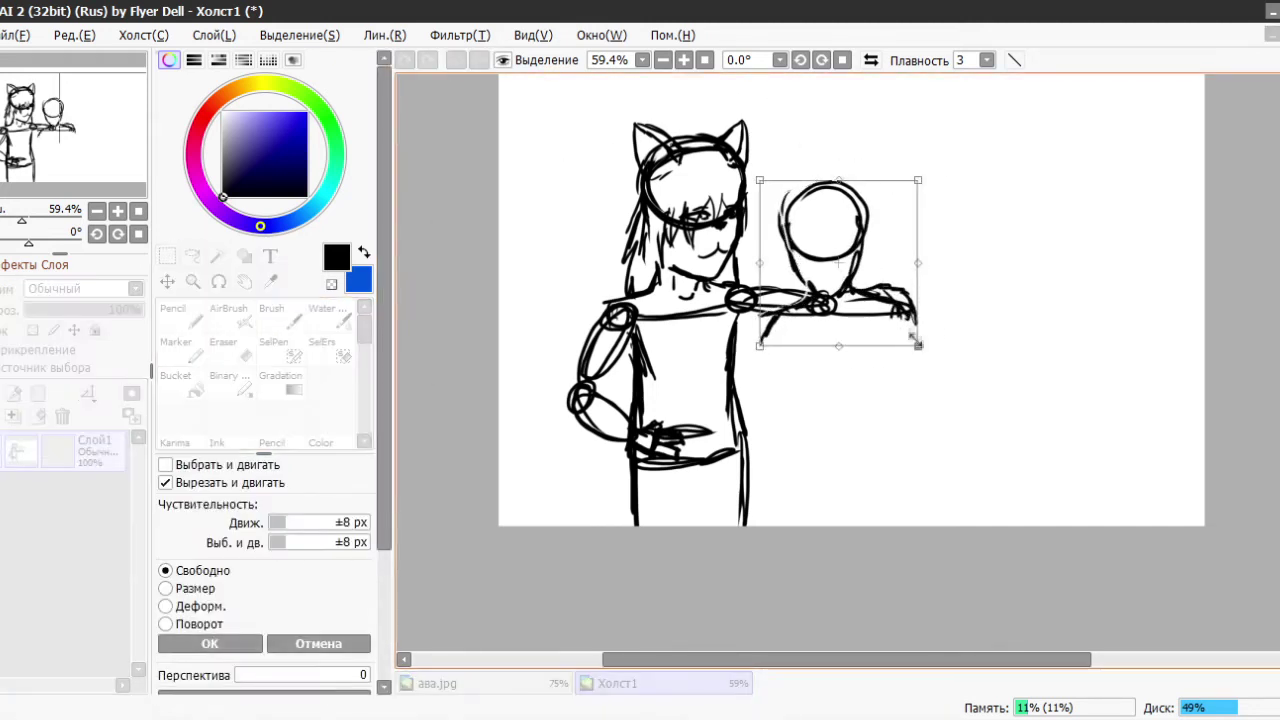
{"action": "left_click_drag", "start_coordinate": [918, 346], "coordinate": [931, 357]}
{"action": "left_click_drag", "start_coordinate": [759, 180], "coordinate": [749, 174]}
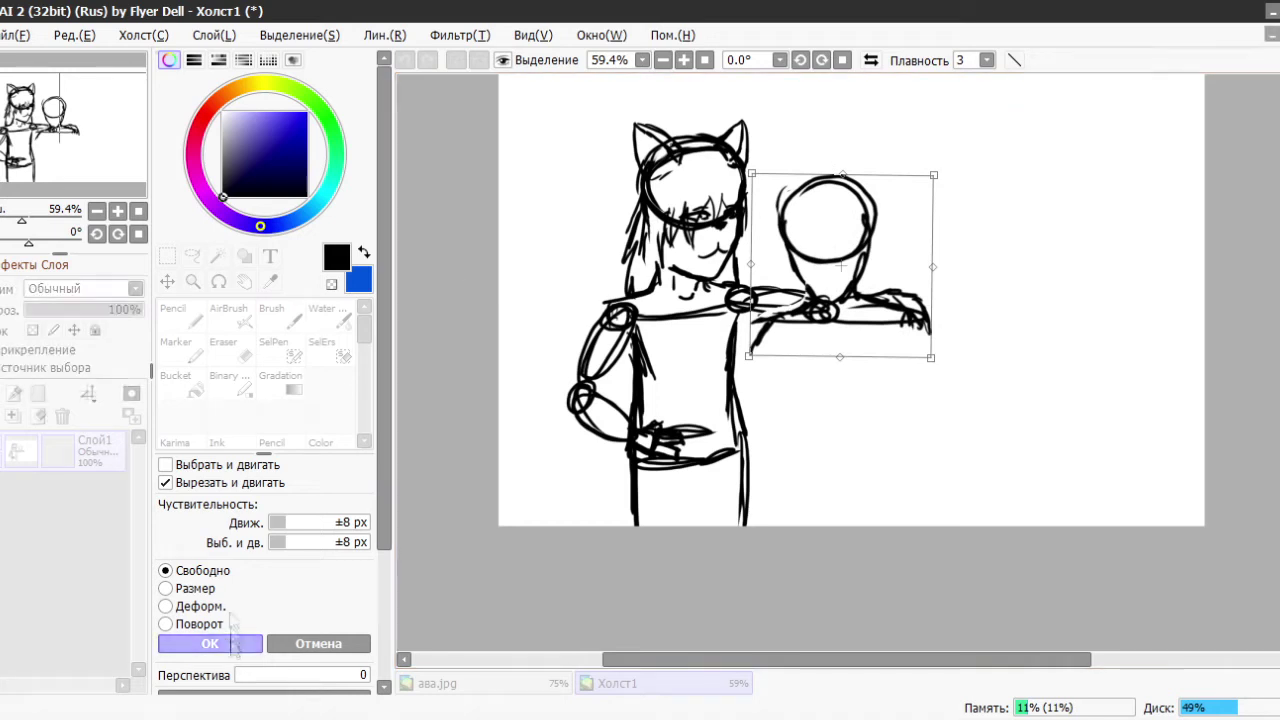
{"action": "left_click", "coordinate": [210, 644]}
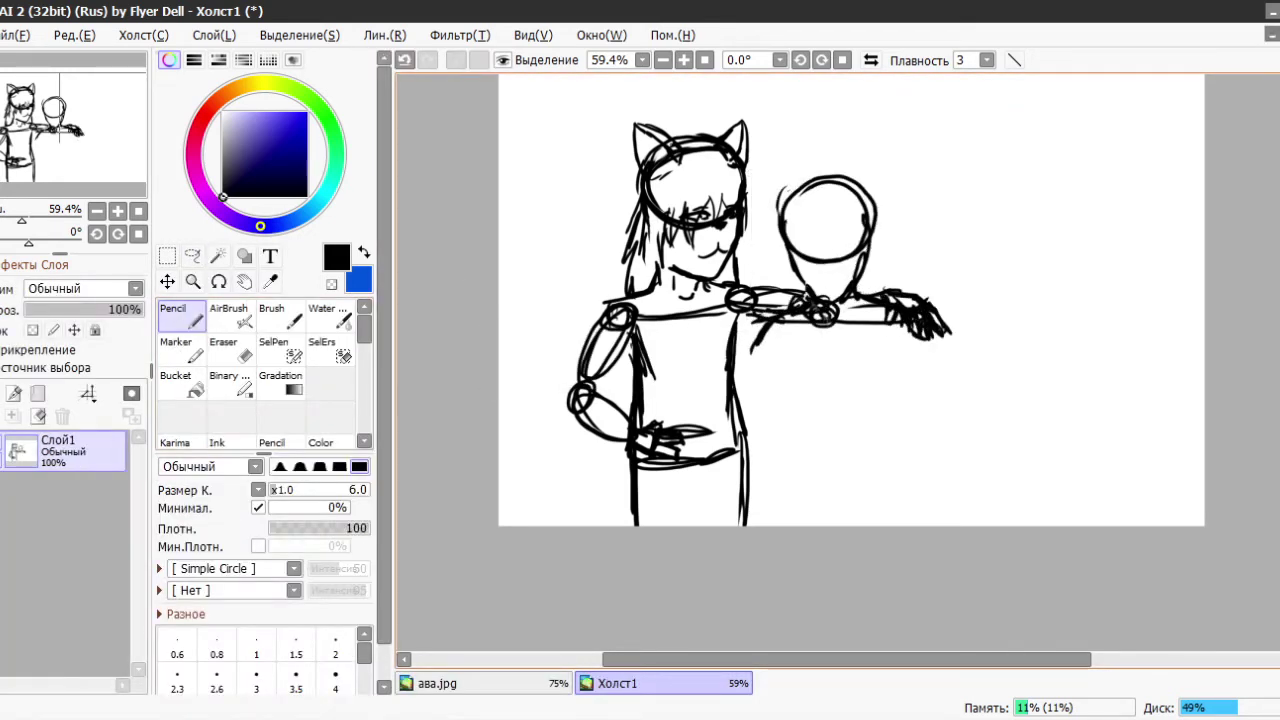
- Go over the first figure's bent arm, torso side, shirt hem and trouser legs with thicker outlines
{"action": "scroll", "coordinate": [848, 343], "scroll_direction": "up", "scroll_amount": 1}
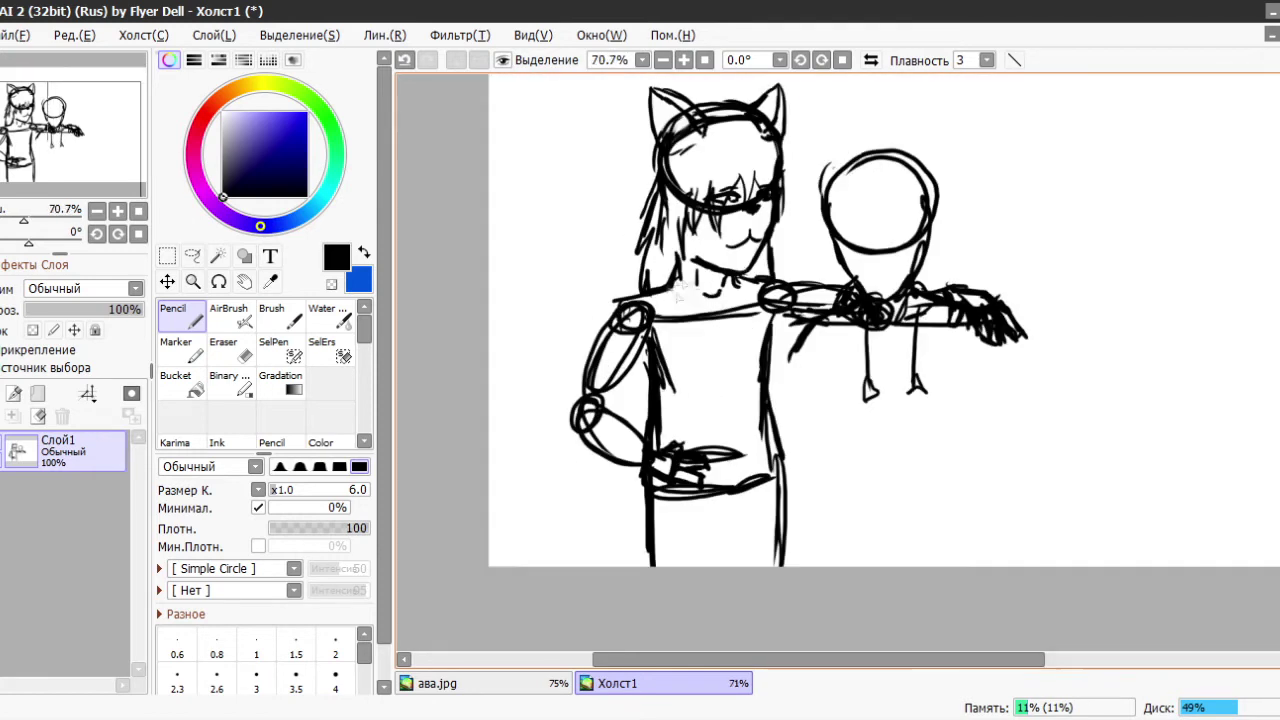
{"action": "left_click_drag", "start_coordinate": [615, 312], "coordinate": [605, 410]}
{"action": "left_click_drag", "start_coordinate": [600, 360], "coordinate": [600, 460]}
{"action": "left_click_drag", "start_coordinate": [782, 314], "coordinate": [756, 416]}
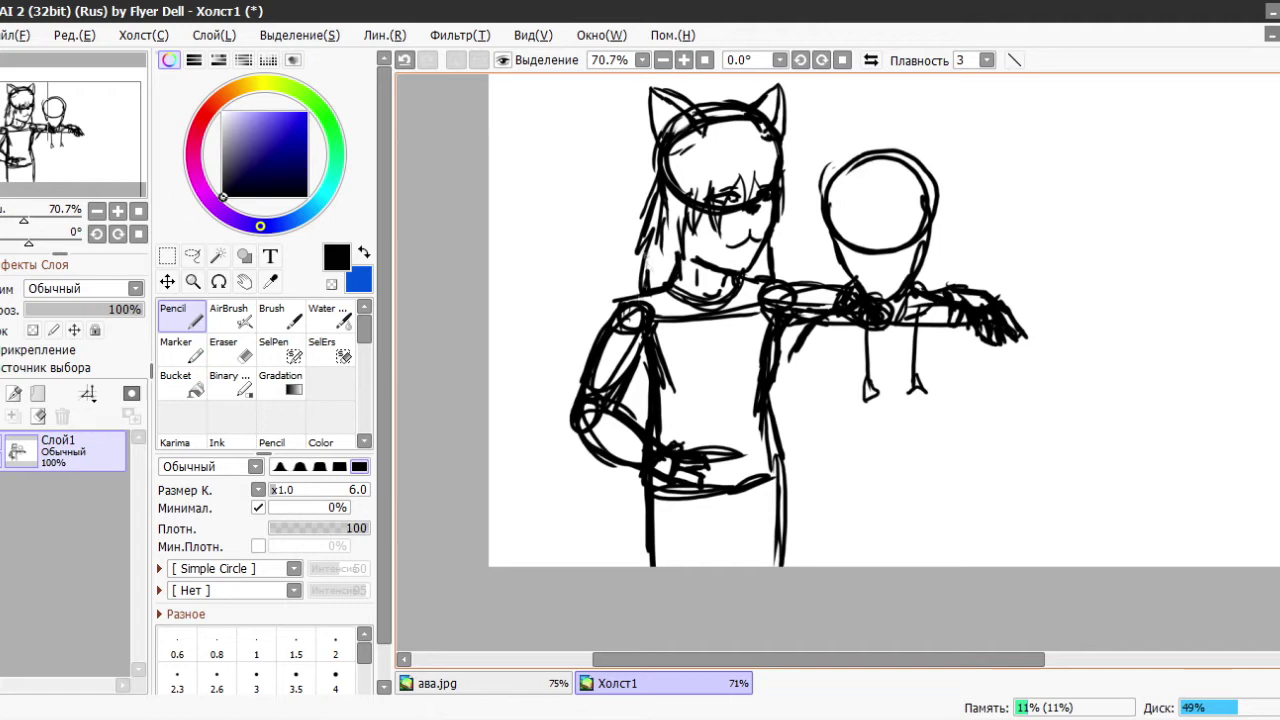
{"action": "left_click_drag", "start_coordinate": [655, 428], "coordinate": [644, 566]}
{"action": "left_click_drag", "start_coordinate": [654, 494], "coordinate": [780, 488]}
{"action": "left_click_drag", "start_coordinate": [790, 458], "coordinate": [792, 566]}
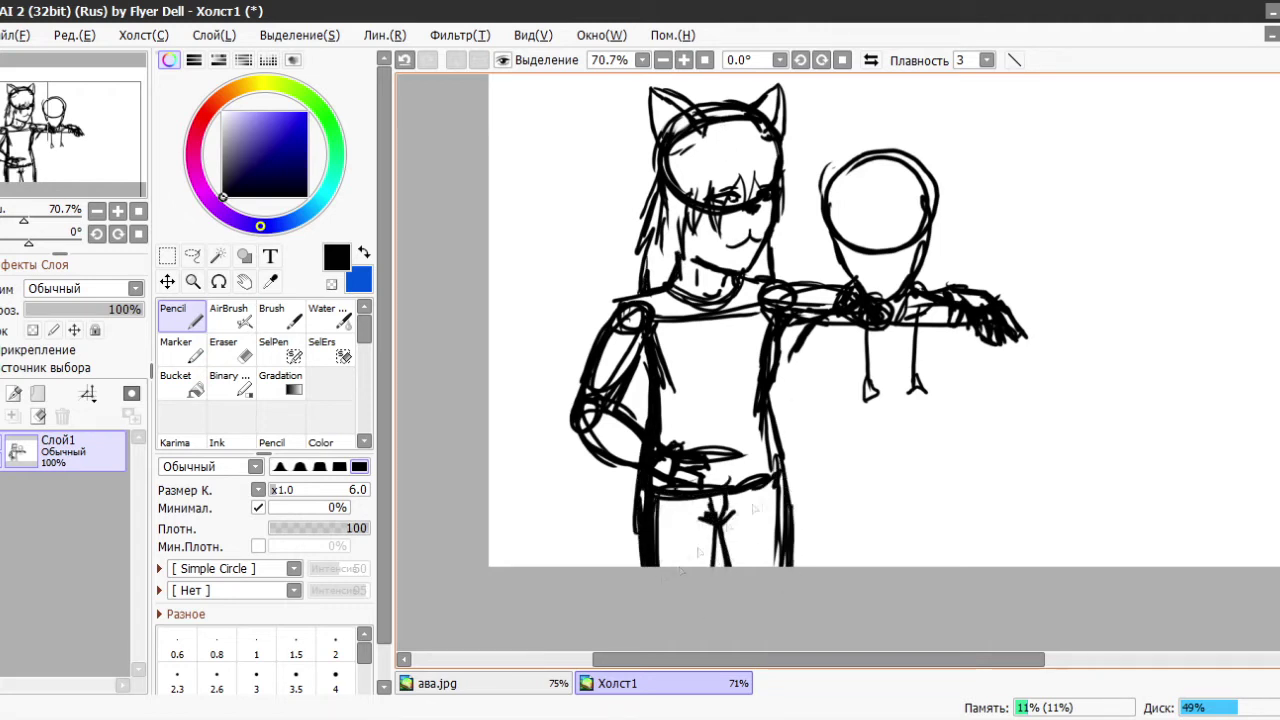
- Draw a small heart on the chest of the first figure's shirt
{"action": "scroll", "coordinate": [716, 367], "scroll_direction": "up", "scroll_amount": 3}
{"action": "mouse_move", "coordinate": [716, 330]}
{"action": "left_mouse_down"}
{"action": "mouse_move", "coordinate": [746, 352]}
{"action": "mouse_move", "coordinate": [746, 382]}
{"action": "mouse_move", "coordinate": [718, 328]}
{"action": "left_mouse_up"}
{"action": "key", "text": "ctrl+z"}
{"action": "left_click_drag", "start_coordinate": [729, 392], "coordinate": [718, 328]}
{"action": "scroll", "coordinate": [850, 300], "scroll_direction": "down", "scroll_amount": 2}
- Add a small dark nose at the lower edge of the second figure's head circle
{"action": "scroll", "coordinate": [845, 200], "scroll_direction": "up", "scroll_amount": 4}
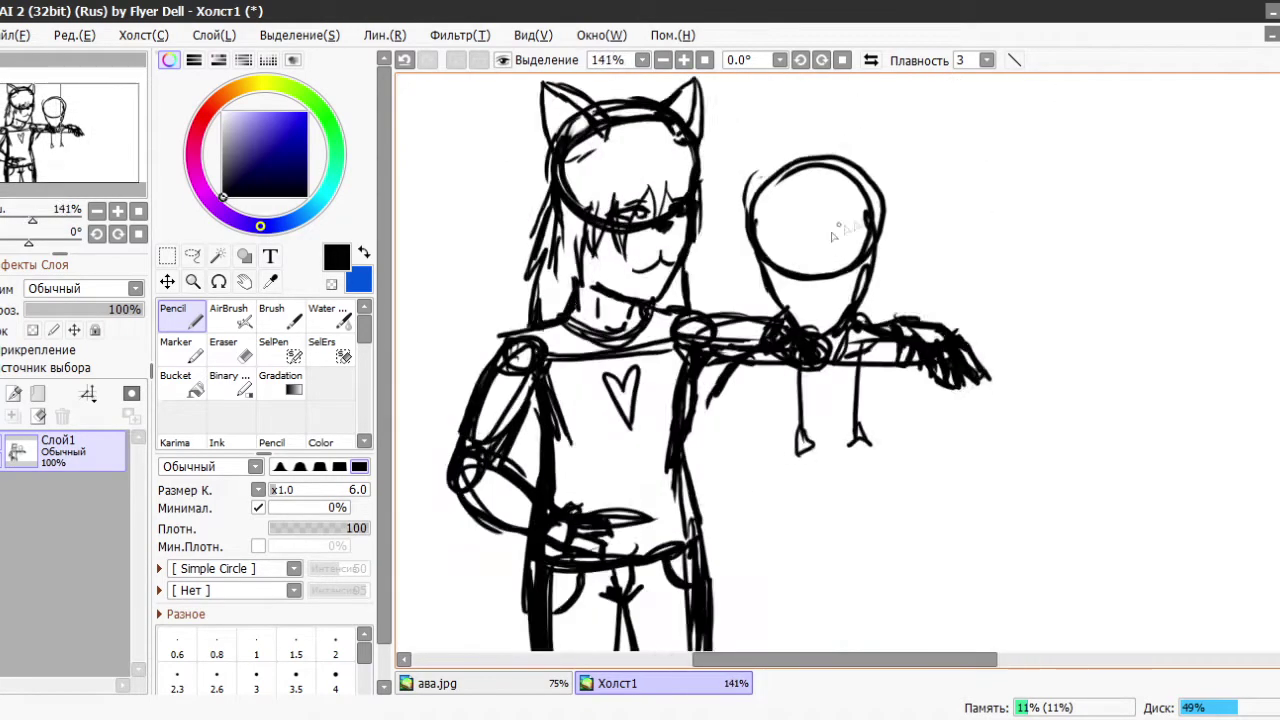
{"action": "left_click_drag", "start_coordinate": [786, 386], "coordinate": [833, 388]}
{"action": "scroll", "coordinate": [808, 393], "scroll_direction": "down", "scroll_amount": 4}
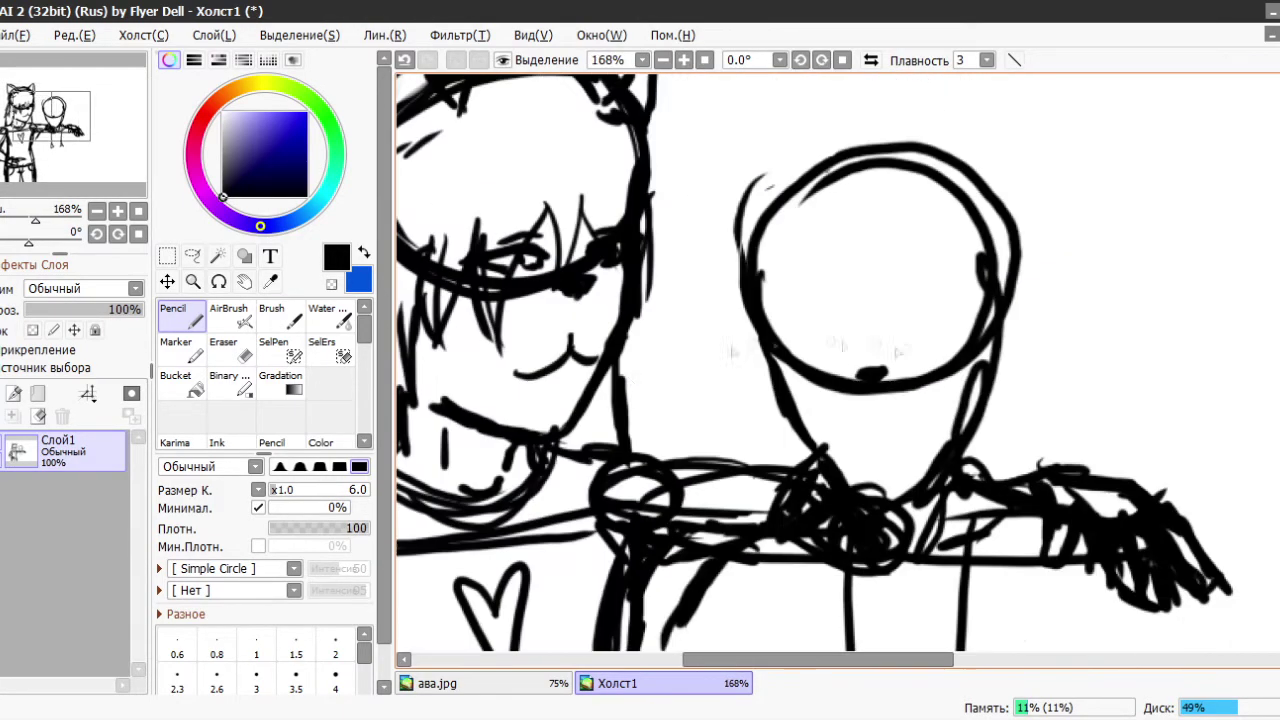
{"action": "scroll", "coordinate": [557, 363], "scroll_direction": "up", "scroll_amount": 4}
{"action": "left_click", "coordinate": [245, 357]}
{"action": "left_click_drag", "start_coordinate": [515, 390], "coordinate": [595, 395]}
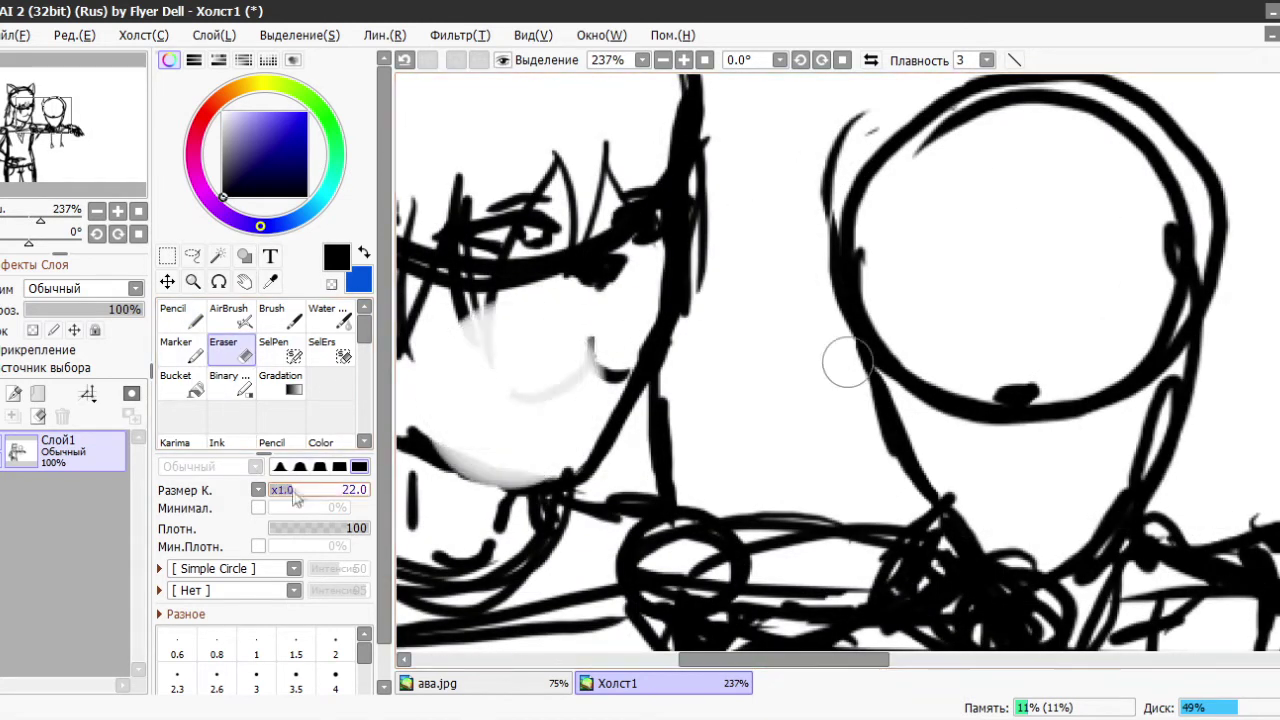
{"action": "key", "text": "n"}
{"action": "mouse_move", "coordinate": [585, 345]}
{"action": "left_mouse_down"}
{"action": "mouse_move", "coordinate": [620, 372]}
{"action": "mouse_move", "coordinate": [608, 352]}
{"action": "left_mouse_up"}
{"action": "key", "text": "ctrl+z"}
{"action": "mouse_move", "coordinate": [532, 390]}
{"action": "left_mouse_down"}
{"action": "mouse_move", "coordinate": [641, 368]}
{"action": "mouse_move", "coordinate": [630, 368]}
{"action": "left_mouse_up"}
{"action": "key", "text": "ctrl+z"}
{"action": "key", "text": "ctrl+z"}
{"action": "key", "text": "ctrl+z"}
{"action": "key", "text": "ctrl+z"}
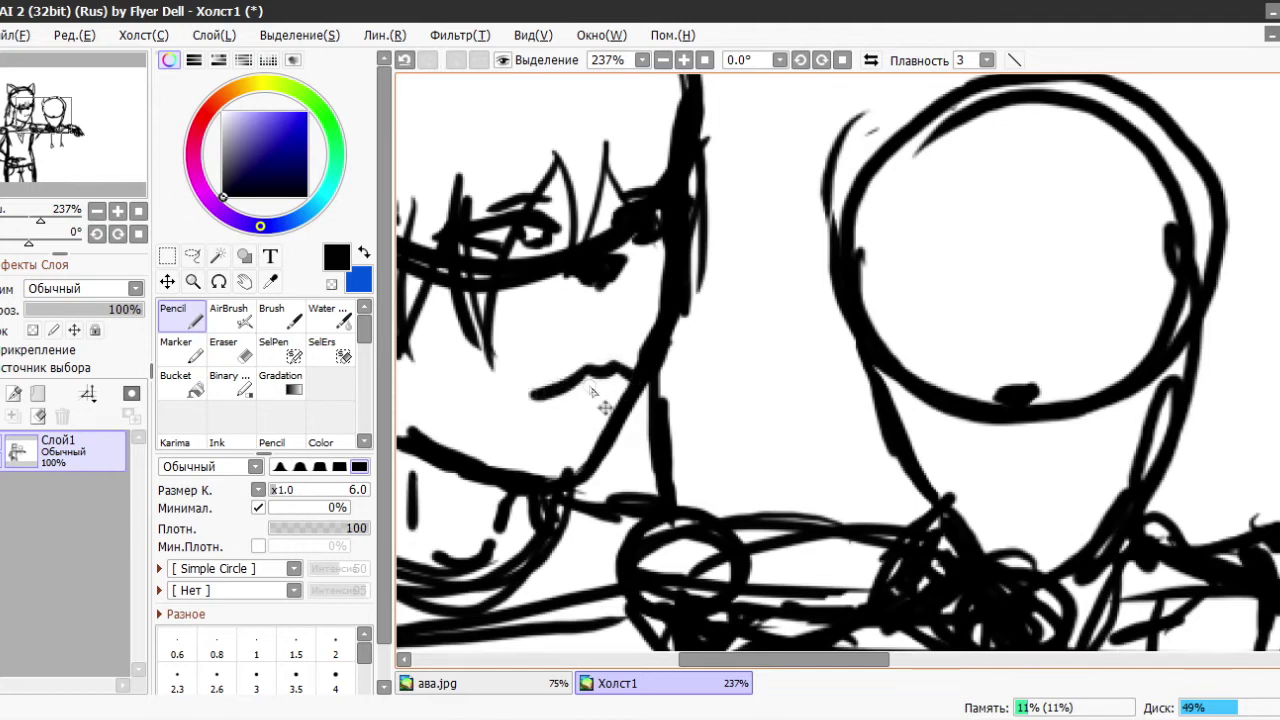
{"action": "key", "text": "ctrl+z"}
{"action": "key", "text": "ctrl+z"}
{"action": "scroll", "coordinate": [629, 460], "scroll_direction": "down", "scroll_amount": 2}
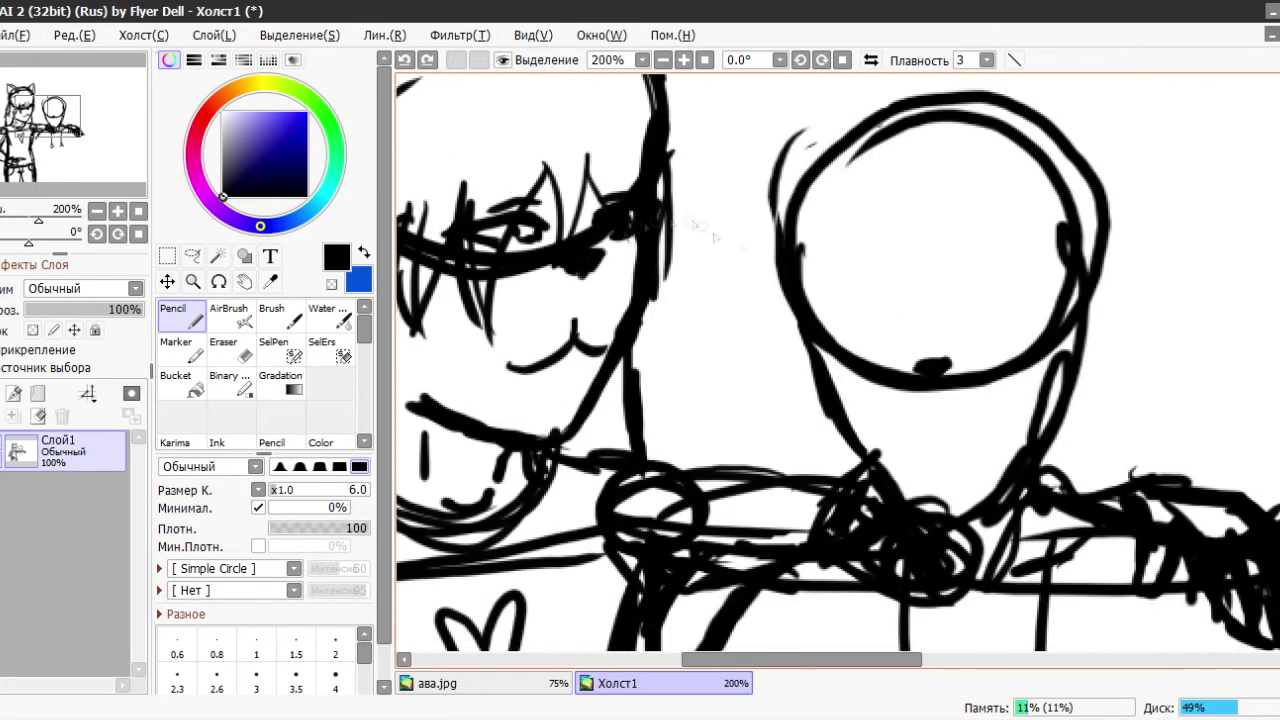
- Draw the second figure's eyes with curved upper lids and irises above the nose
{"action": "scroll", "coordinate": [785, 420], "scroll_direction": "up", "scroll_amount": 4}
{"action": "left_click_drag", "start_coordinate": [759, 244], "coordinate": [752, 222]}
{"action": "mouse_move", "coordinate": [618, 256]}
{"action": "left_mouse_down"}
{"action": "mouse_move", "coordinate": [714, 212]}
{"action": "mouse_move", "coordinate": [776, 228]}
{"action": "left_mouse_up"}
{"action": "left_click_drag", "start_coordinate": [640, 272], "coordinate": [686, 271]}
{"action": "mouse_move", "coordinate": [765, 248]}
{"action": "left_mouse_down"}
{"action": "mouse_move", "coordinate": [798, 268]}
{"action": "mouse_move", "coordinate": [705, 252]}
{"action": "mouse_move", "coordinate": [728, 274]}
{"action": "left_mouse_up"}
{"action": "mouse_move", "coordinate": [897, 254]}
{"action": "left_mouse_down"}
{"action": "mouse_move", "coordinate": [928, 220]}
{"action": "mouse_move", "coordinate": [1050, 245]}
{"action": "left_mouse_up"}
{"action": "left_click_drag", "start_coordinate": [950, 235], "coordinate": [978, 242]}
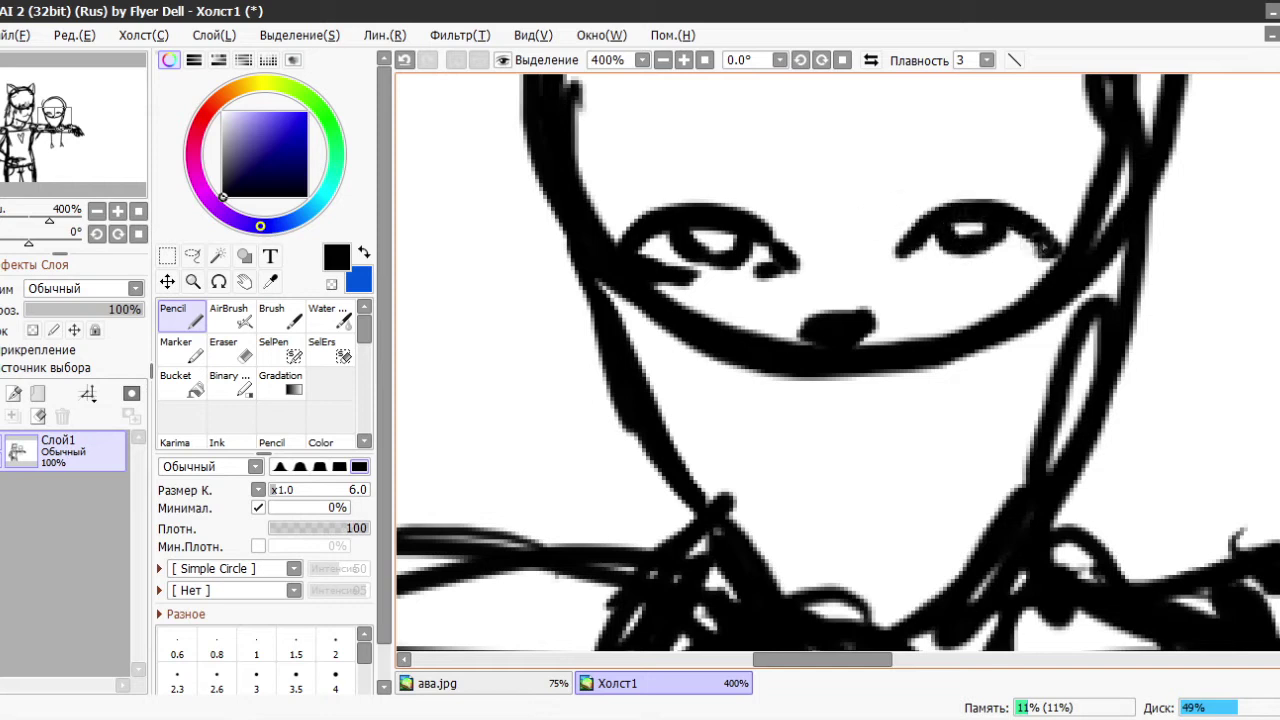
- Clean up the second figure's eyes and close their outlines with lower lids
{"action": "mouse_move", "coordinate": [893, 248]}
{"action": "left_mouse_down"}
{"action": "mouse_move", "coordinate": [1000, 264]}
{"action": "mouse_move", "coordinate": [945, 240]}
{"action": "mouse_move", "coordinate": [930, 215]}
{"action": "mouse_move", "coordinate": [1000, 215]}
{"action": "mouse_move", "coordinate": [1000, 232]}
{"action": "left_mouse_up"}
{"action": "key", "text": "e"}
{"action": "key", "text": "n"}
{"action": "mouse_move", "coordinate": [690, 275]}
{"action": "left_mouse_down"}
{"action": "mouse_move", "coordinate": [765, 265]}
{"action": "mouse_move", "coordinate": [600, 240]}
{"action": "mouse_move", "coordinate": [635, 268]}
{"action": "mouse_move", "coordinate": [710, 275]}
{"action": "left_mouse_up"}
{"action": "key", "text": "e"}
{"action": "key", "text": "n"}
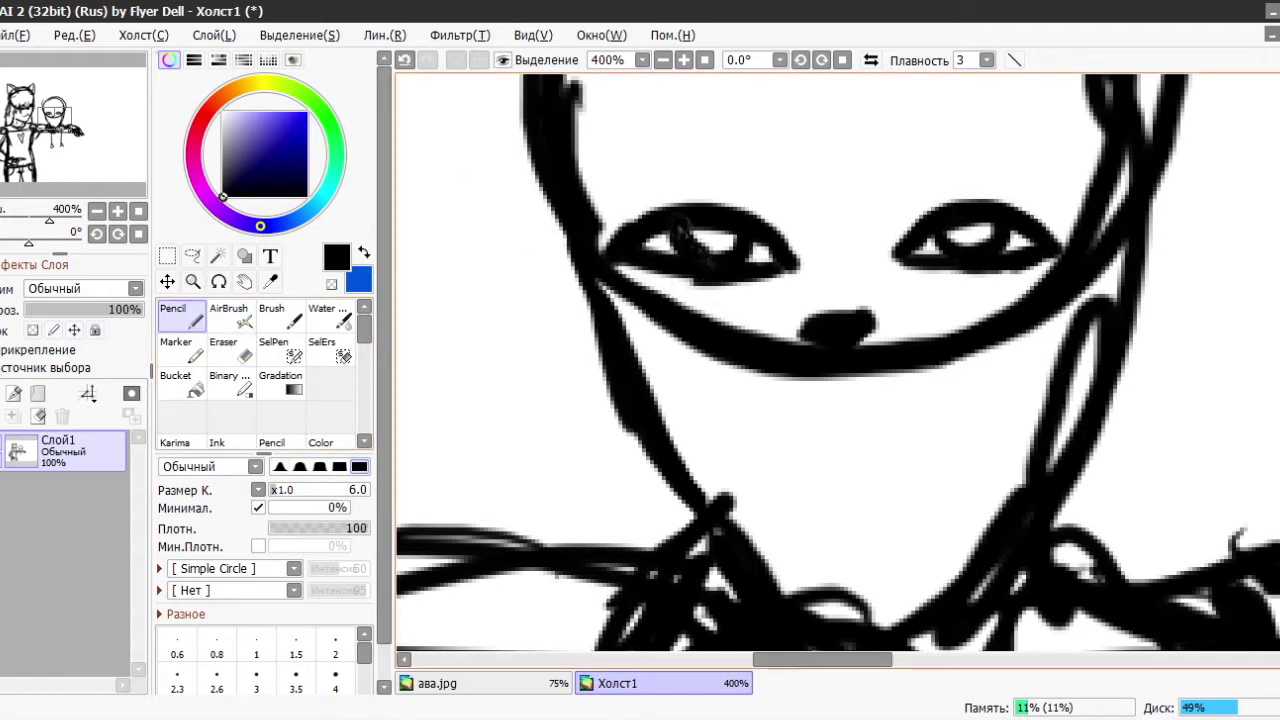
{"action": "left_click_drag", "start_coordinate": [900, 250], "coordinate": [940, 275]}
- Draw a small wavy mouth and a pointed fringe above the eyes on the second face
{"action": "left_click_drag", "start_coordinate": [780, 510], "coordinate": [945, 450]}
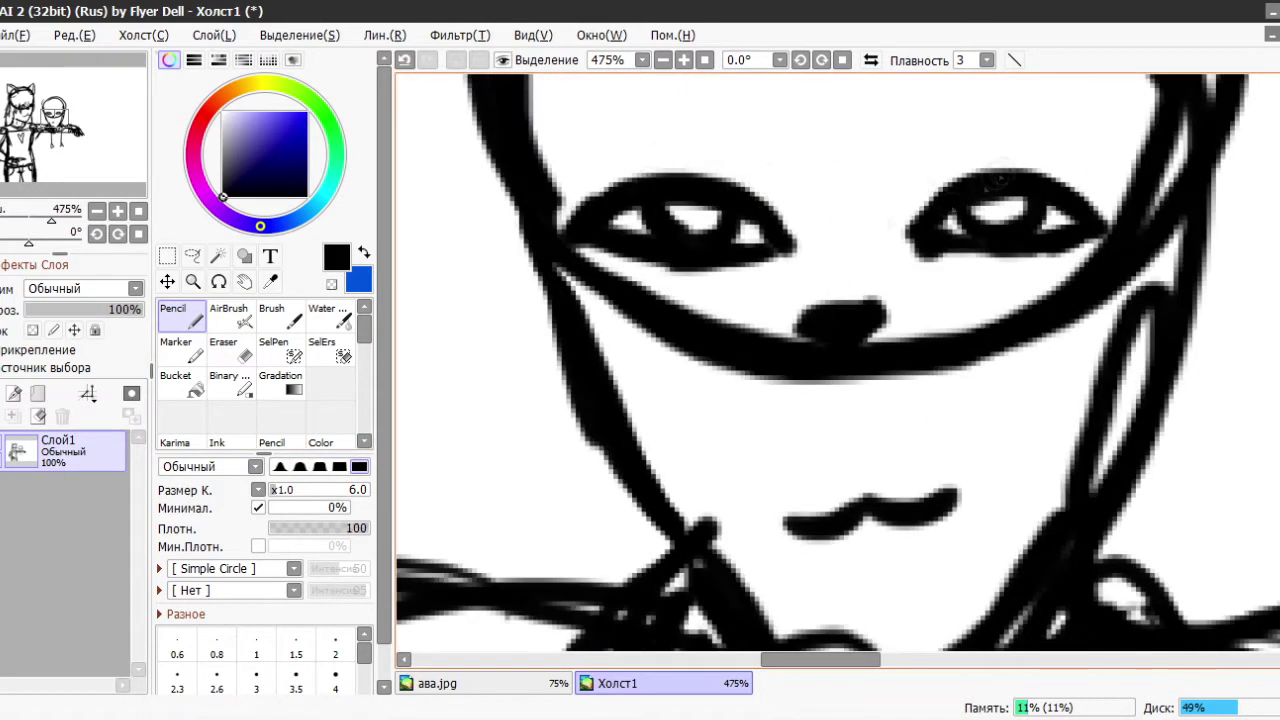
{"action": "left_click_drag", "start_coordinate": [660, 190], "coordinate": [780, 160]}
{"action": "left_click_drag", "start_coordinate": [840, 140], "coordinate": [1028, 142]}
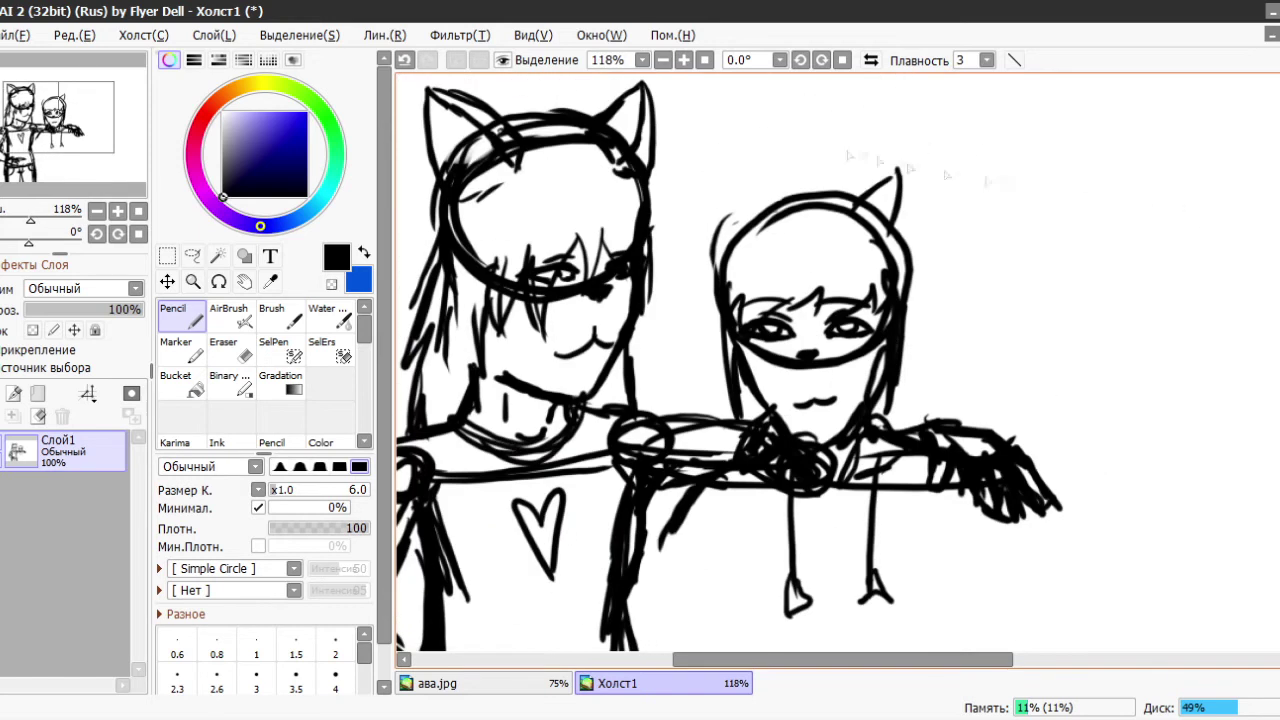
- Draw two pointed cat ears on top of the second figure's head
{"action": "key", "text": "ctrl+z"}
{"action": "mouse_move", "coordinate": [852, 205]}
{"action": "left_mouse_down"}
{"action": "mouse_move", "coordinate": [898, 170]}
{"action": "mouse_move", "coordinate": [851, 226]}
{"action": "left_mouse_up"}
{"action": "key", "text": "ctrl+z"}
{"action": "key", "text": "ctrl+z"}
{"action": "mouse_move", "coordinate": [738, 168]}
{"action": "left_mouse_down"}
{"action": "mouse_move", "coordinate": [718, 262]}
{"action": "mouse_move", "coordinate": [782, 204]}
{"action": "left_mouse_up"}
- Sketch hair strands falling along both sides of the second figure's face
{"action": "left_click_drag", "start_coordinate": [718, 290], "coordinate": [704, 414]}
{"action": "key", "text": "ctrl+z"}
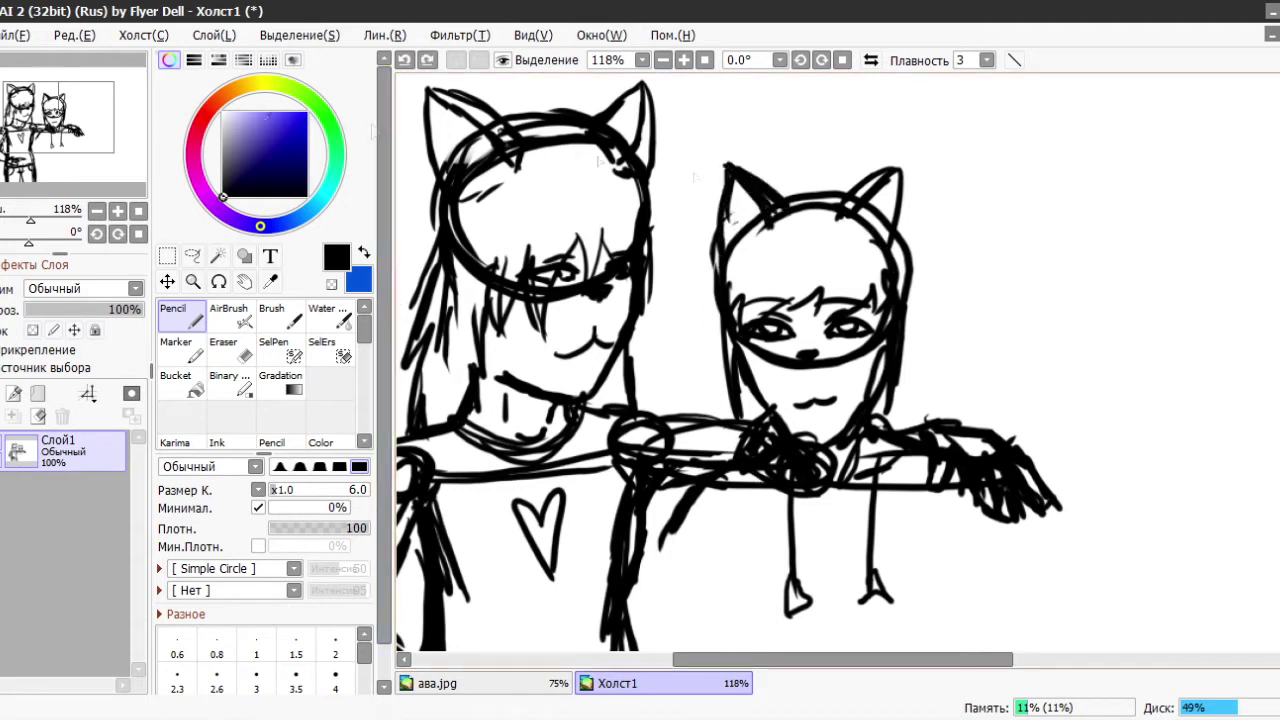
{"action": "left_click_drag", "start_coordinate": [906, 258], "coordinate": [922, 414]}
{"action": "left_click_drag", "start_coordinate": [716, 282], "coordinate": [712, 418]}
{"action": "key", "text": "ctrl+z"}
{"action": "scroll", "coordinate": [840, 360], "scroll_direction": "down", "scroll_amount": 3}
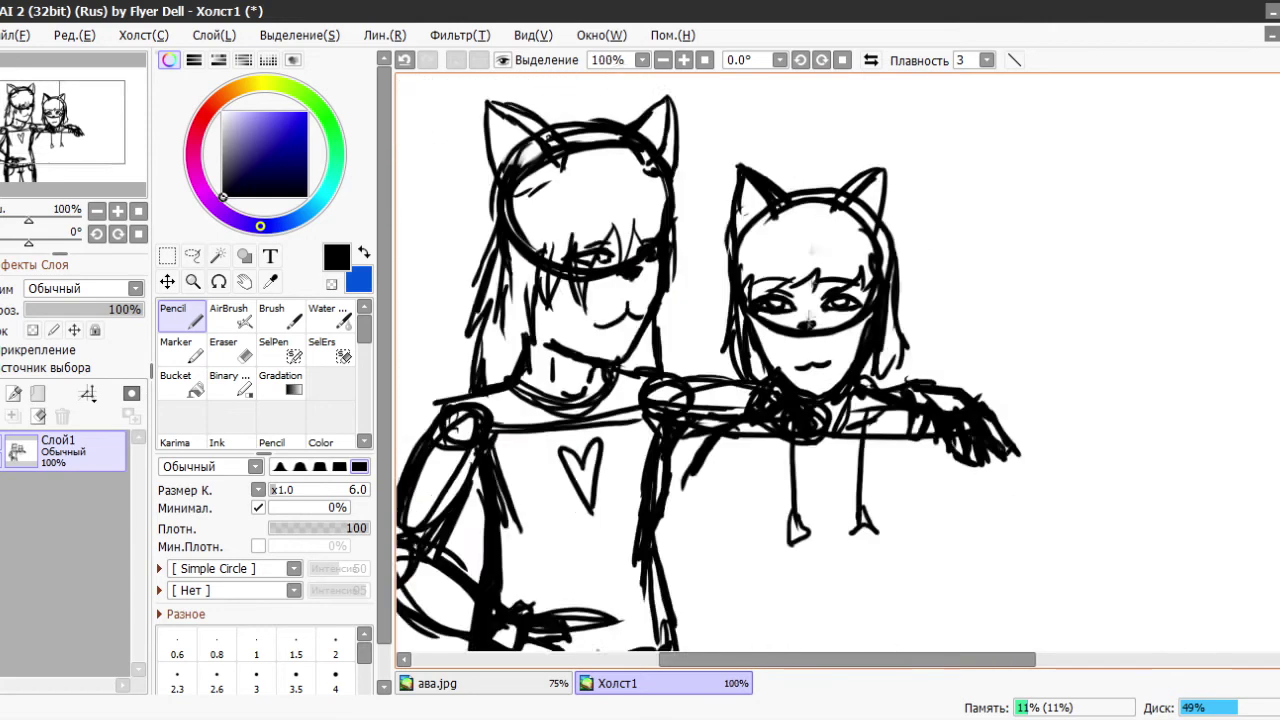
{"action": "left_click_drag", "start_coordinate": [748, 300], "coordinate": [720, 380]}
{"action": "left_click_drag", "start_coordinate": [920, 316], "coordinate": [904, 376]}
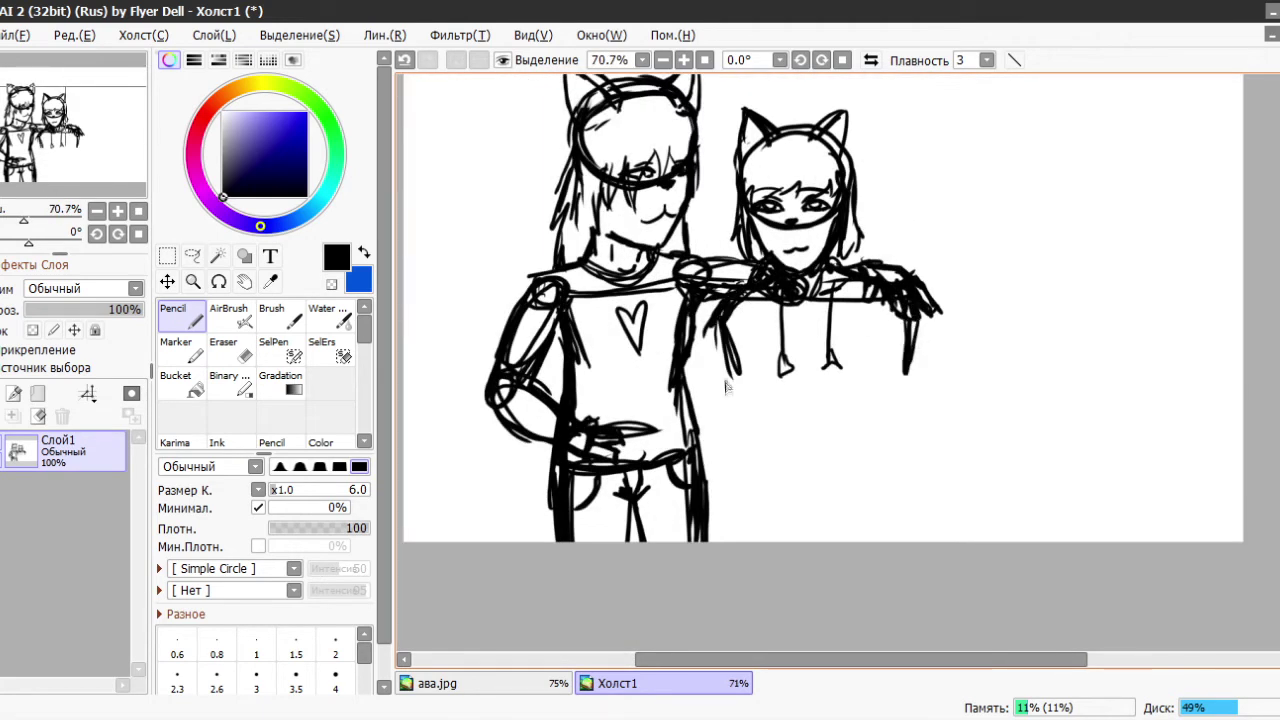
- Sketch the second figure's outer arm bent at the elbow, with the forearm folded across the chest
{"action": "mouse_move", "coordinate": [906, 302]}
{"action": "left_mouse_down"}
{"action": "mouse_move", "coordinate": [898, 396]}
{"action": "mouse_move", "coordinate": [798, 410]}
{"action": "mouse_move", "coordinate": [904, 420]}
{"action": "left_mouse_up"}
{"action": "left_click_drag", "start_coordinate": [786, 400], "coordinate": [853, 384]}
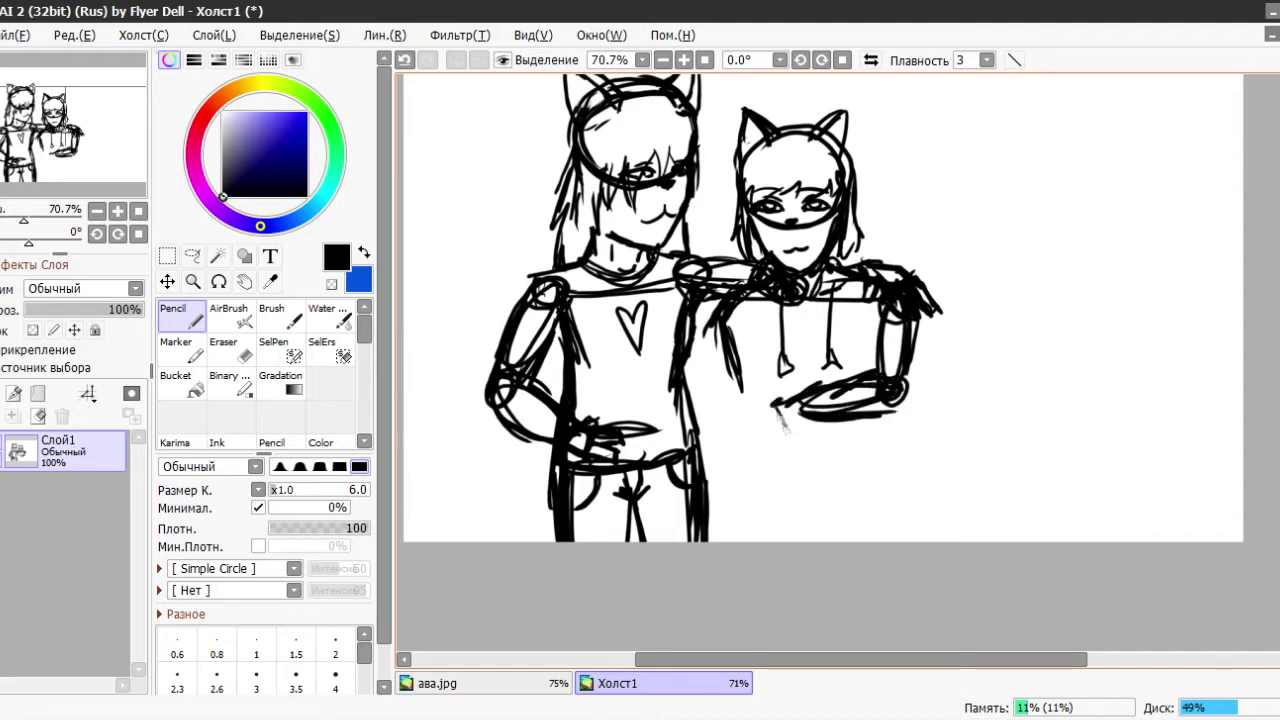
- Sketch the second figure's arm nearest the first figure, with shoulder and elbow circles and the forearm below
{"action": "left_click_drag", "start_coordinate": [728, 303], "coordinate": [772, 455]}
{"action": "left_click_drag", "start_coordinate": [758, 402], "coordinate": [806, 494]}
{"action": "key", "text": "ctrl+z"}
{"action": "key", "text": "ctrl+z"}
{"action": "scroll", "coordinate": [760, 415], "scroll_direction": "up", "scroll_amount": 3}
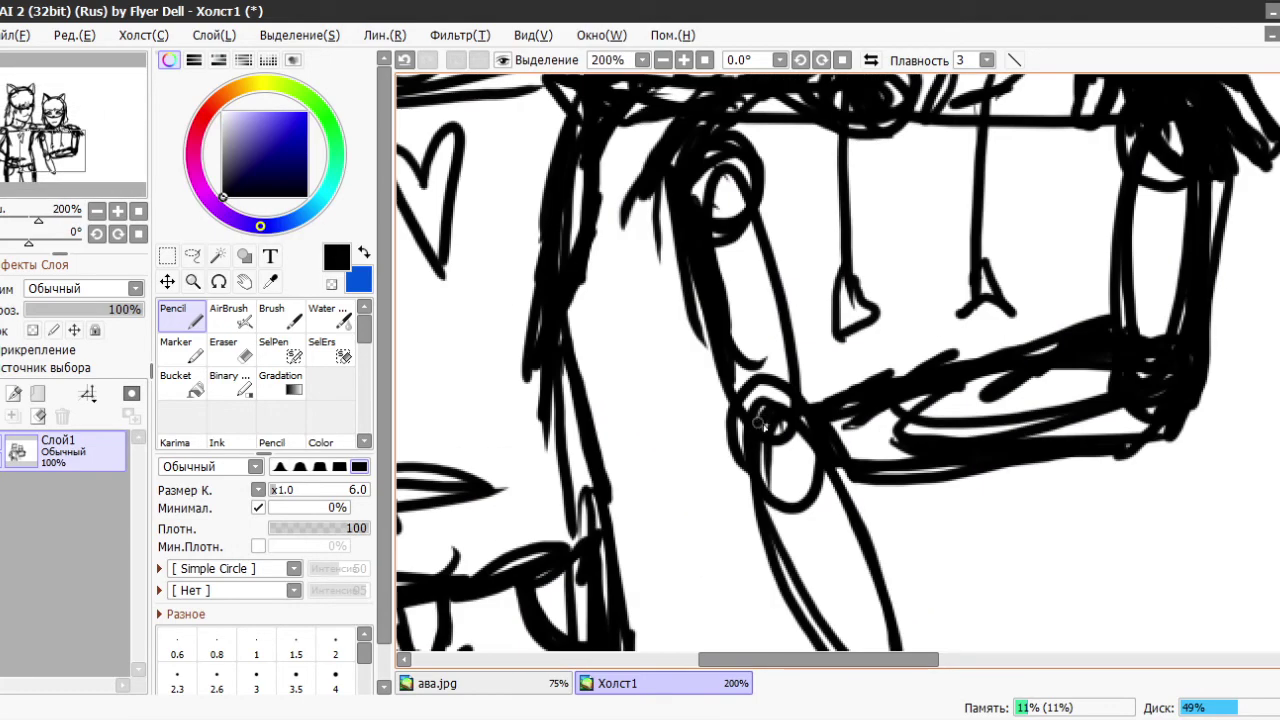
{"action": "left_click_drag", "start_coordinate": [768, 416], "coordinate": [745, 517]}
{"action": "mouse_move", "coordinate": [812, 490]}
{"action": "left_mouse_down"}
{"action": "mouse_move", "coordinate": [762, 512]}
{"action": "mouse_move", "coordinate": [740, 480]}
{"action": "left_mouse_up"}
{"action": "key", "text": "ctrl+z"}
{"action": "left_click_drag", "start_coordinate": [740, 396], "coordinate": [832, 408]}
{"action": "scroll", "coordinate": [897, 455], "scroll_direction": "down", "scroll_amount": 3}
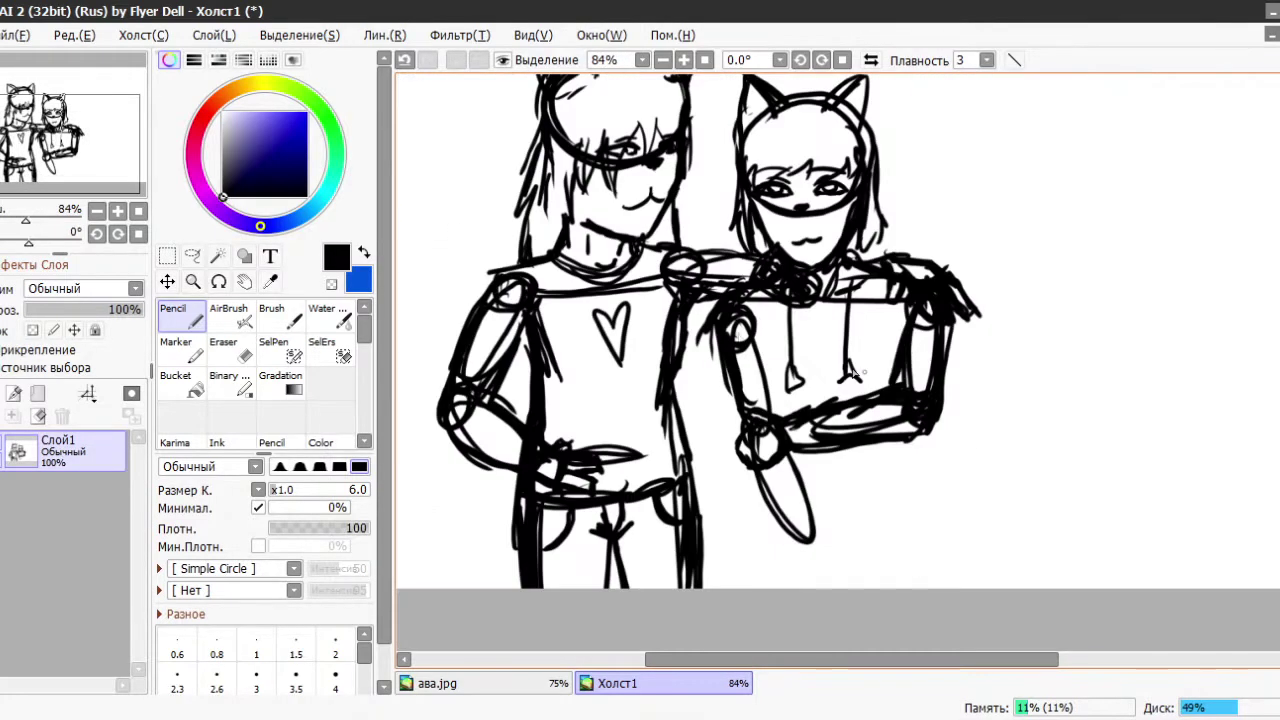
- Sketch the second figure's lower torso, shirt hem and leg sides below the folded arm
{"action": "mouse_move", "coordinate": [905, 445]}
{"action": "left_mouse_down"}
{"action": "mouse_move", "coordinate": [912, 535]}
{"action": "mouse_move", "coordinate": [822, 528]}
{"action": "left_mouse_up"}
{"action": "left_click_drag", "start_coordinate": [748, 470], "coordinate": [752, 588]}
{"action": "left_click_drag", "start_coordinate": [916, 498], "coordinate": [912, 588]}
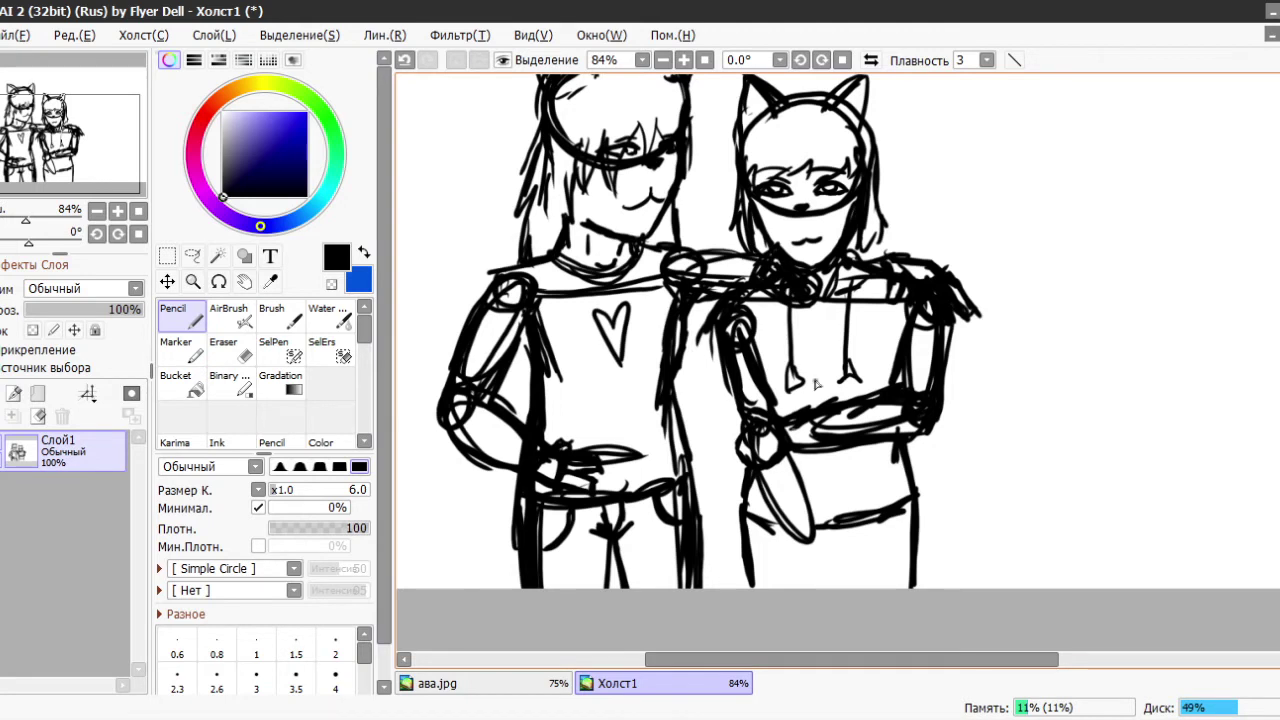
- Draw short sleeves with cuffs around both upper arms of the second figure
{"action": "scroll", "coordinate": [815, 385], "scroll_direction": "up", "scroll_amount": 2}
{"action": "mouse_move", "coordinate": [700, 342]}
{"action": "left_mouse_down"}
{"action": "mouse_move", "coordinate": [688, 454]}
{"action": "mouse_move", "coordinate": [700, 448]}
{"action": "left_mouse_up"}
{"action": "left_click_drag", "start_coordinate": [1032, 332], "coordinate": [1018, 420]}
{"action": "left_click_drag", "start_coordinate": [992, 394], "coordinate": [970, 418]}
{"action": "left_click_drag", "start_coordinate": [1028, 322], "coordinate": [1012, 410]}
{"action": "left_click_drag", "start_coordinate": [956, 372], "coordinate": [945, 315]}
{"action": "left_click_drag", "start_coordinate": [730, 345], "coordinate": [766, 420]}
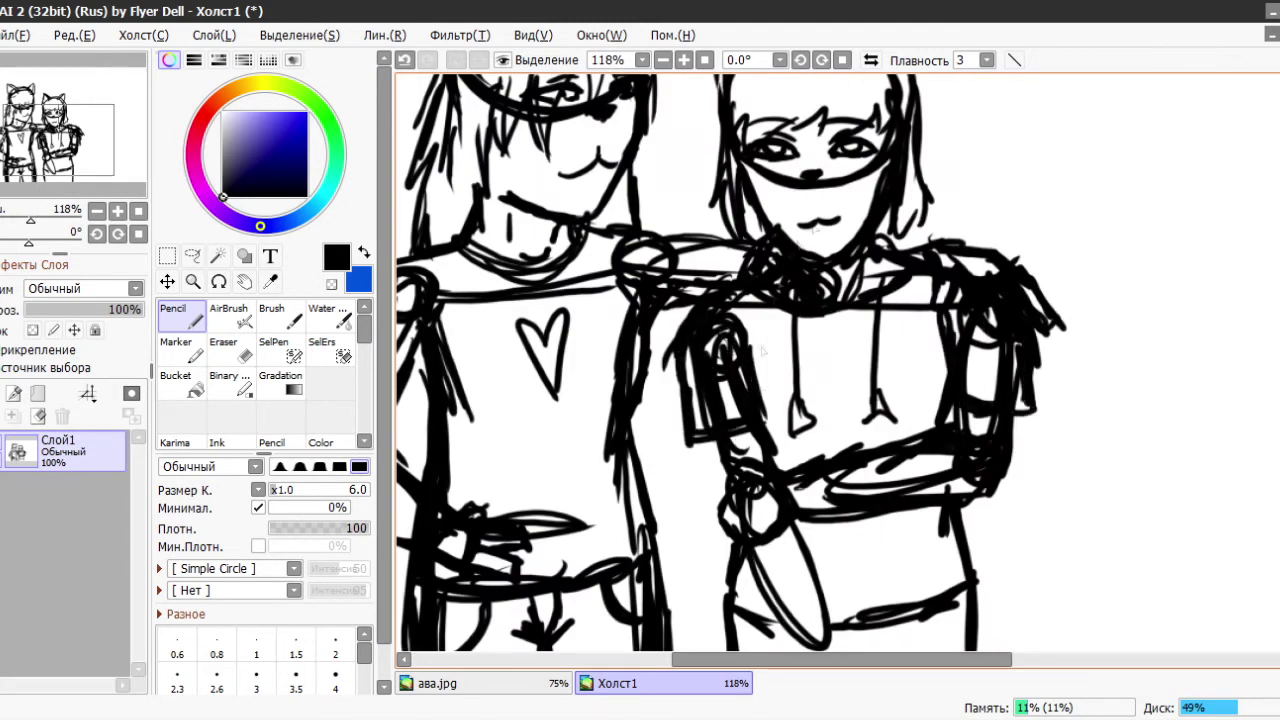
- Add a centre parting and fringe strands to the second figure's hair
{"action": "scroll", "coordinate": [826, 470], "scroll_direction": "up", "scroll_amount": 2}
{"action": "scroll", "coordinate": [826, 470], "scroll_direction": "up", "scroll_amount": 1}
{"action": "left_click_drag", "start_coordinate": [760, 136], "coordinate": [726, 254]}
{"action": "left_click_drag", "start_coordinate": [714, 222], "coordinate": [698, 240]}
{"action": "left_click_drag", "start_coordinate": [820, 138], "coordinate": [856, 122]}
{"action": "mouse_move", "coordinate": [880, 122]}
{"action": "left_mouse_down"}
{"action": "mouse_move", "coordinate": [912, 158]}
{"action": "mouse_move", "coordinate": [848, 204]}
{"action": "left_mouse_up"}
{"action": "left_click_drag", "start_coordinate": [868, 220], "coordinate": [912, 256]}
{"action": "left_click_drag", "start_coordinate": [824, 140], "coordinate": [820, 243]}
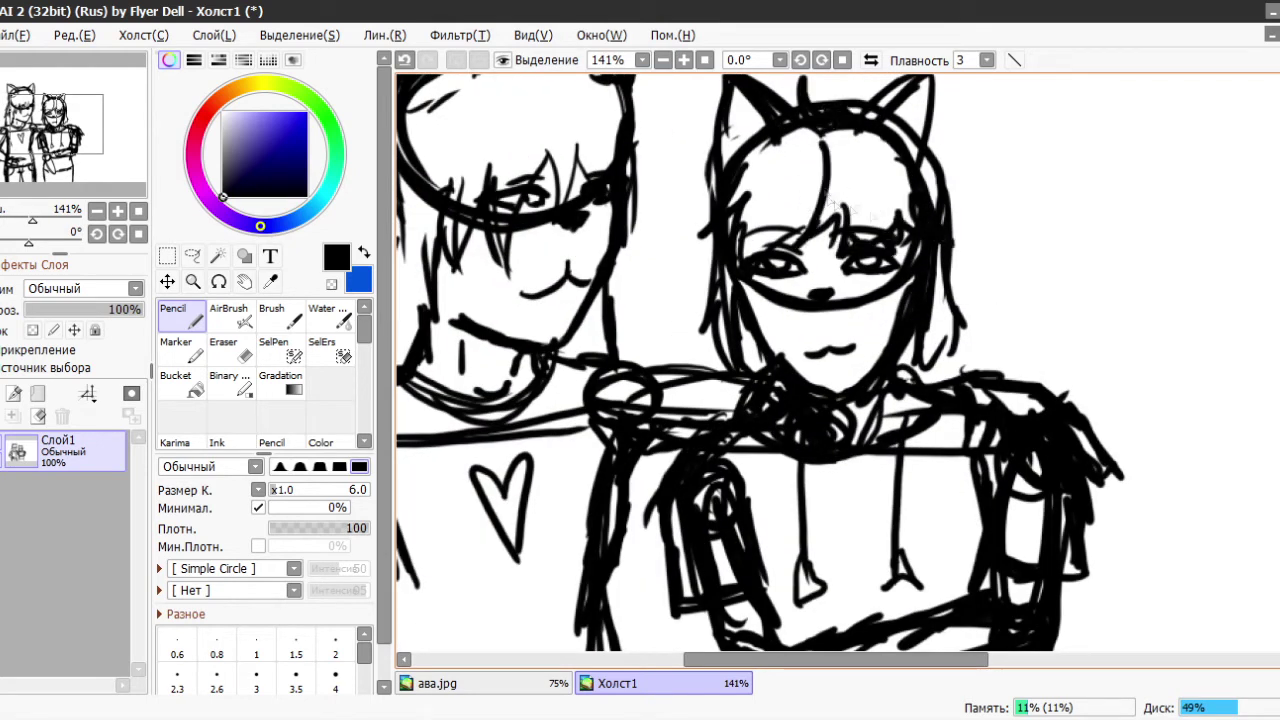
- Thicken the side hair framing the second figure's face with extra strands
{"action": "left_click_drag", "start_coordinate": [940, 290], "coordinate": [912, 384]}
{"action": "left_click_drag", "start_coordinate": [766, 316], "coordinate": [736, 368]}
{"action": "left_click_drag", "start_coordinate": [940, 244], "coordinate": [946, 320]}
{"action": "scroll", "coordinate": [916, 433], "scroll_direction": "down", "scroll_amount": 2}
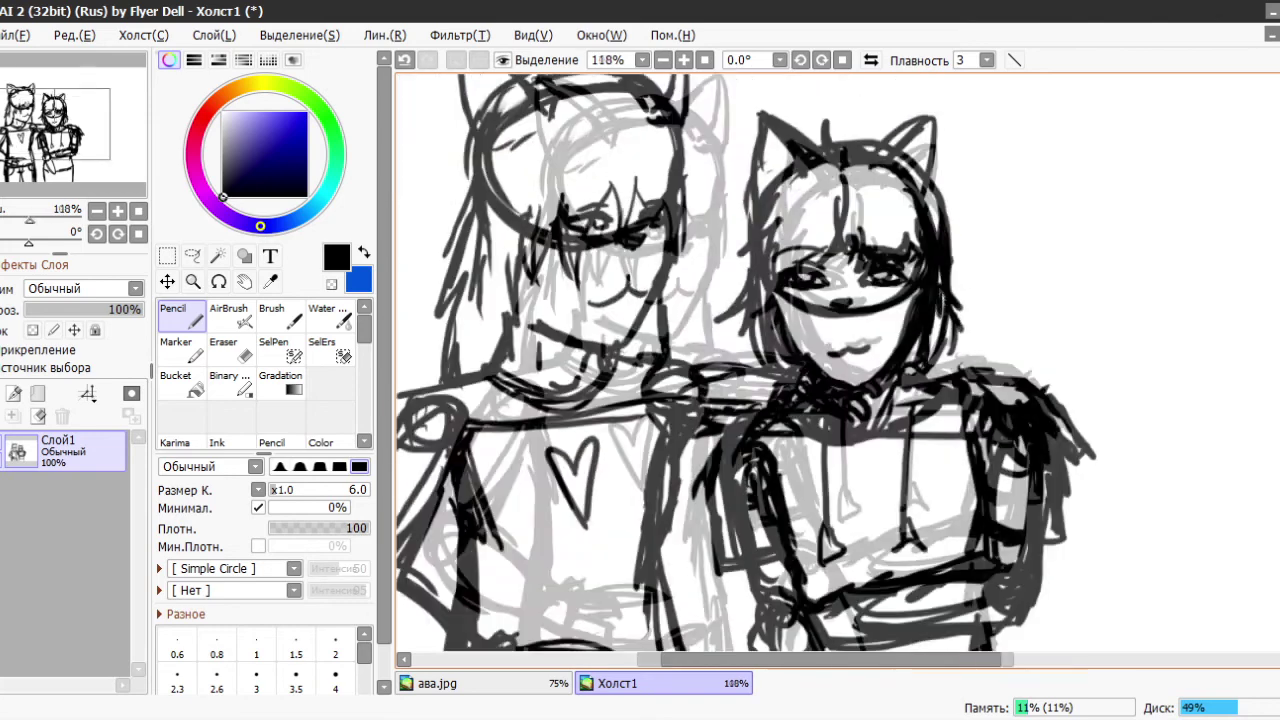
- Undo the second figure's existing mouth to make room for a new one
{"action": "scroll", "coordinate": [916, 433], "scroll_direction": "up", "scroll_amount": 6}
{"action": "mouse_move", "coordinate": [802, 356]}
{"action": "left_mouse_down"}
{"action": "mouse_move", "coordinate": [846, 336]}
{"action": "mouse_move", "coordinate": [779, 378]}
{"action": "mouse_move", "coordinate": [916, 300]}
{"action": "left_mouse_up"}
{"action": "key", "text": "ctrl+z"}
{"action": "key", "text": "ctrl+y"}
{"action": "key", "text": "ctrl+z"}
{"action": "scroll", "coordinate": [892, 368], "scroll_direction": "up", "scroll_amount": 2}
{"action": "key", "text": "ctrl+z"}
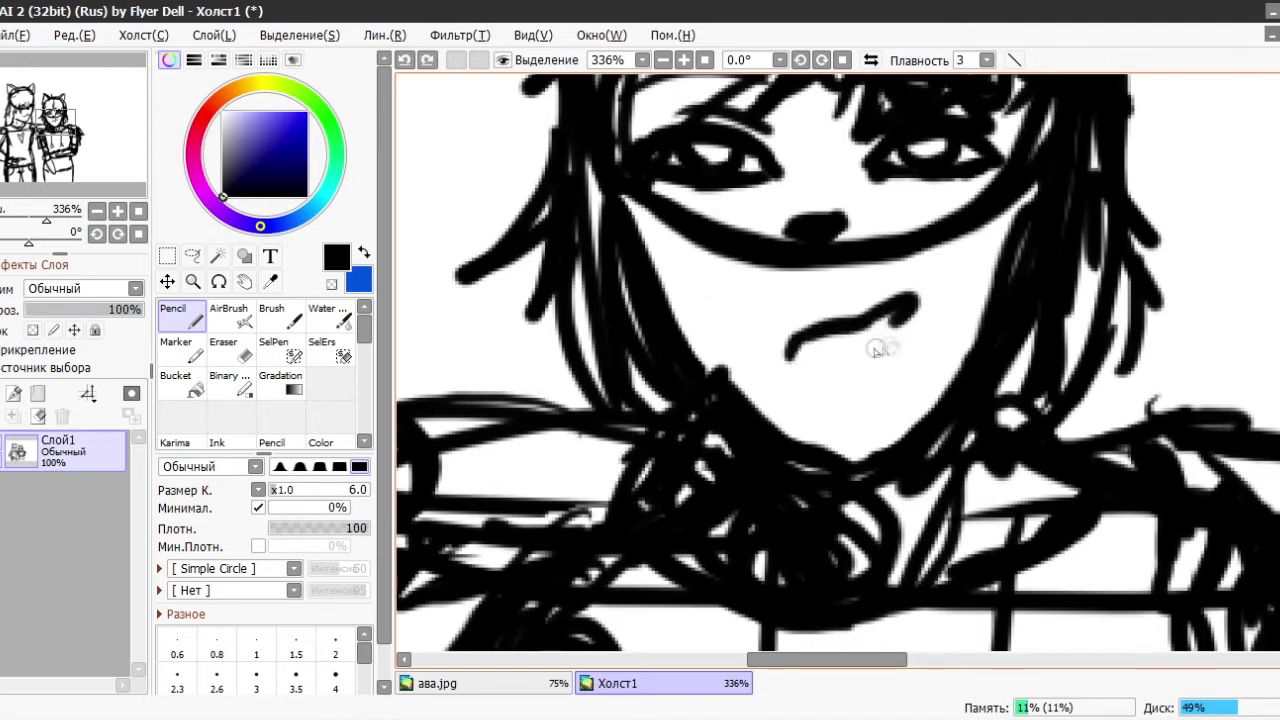
{"action": "key", "text": "ctrl+z"}
{"action": "left_click_drag", "start_coordinate": [826, 343], "coordinate": [912, 335]}
{"action": "key", "text": "ctrl+z"}
{"action": "left_click", "coordinate": [820, 335]}
{"action": "key", "text": "ctrl+z"}
{"action": "mouse_move", "coordinate": [815, 320]}
{"action": "left_mouse_down"}
{"action": "mouse_move", "coordinate": [770, 345]}
{"action": "mouse_move", "coordinate": [888, 360]}
{"action": "left_mouse_up"}
{"action": "key", "text": "ctrl+z"}
{"action": "key", "text": "ctrl+z"}
{"action": "key", "text": "ctrl+z"}
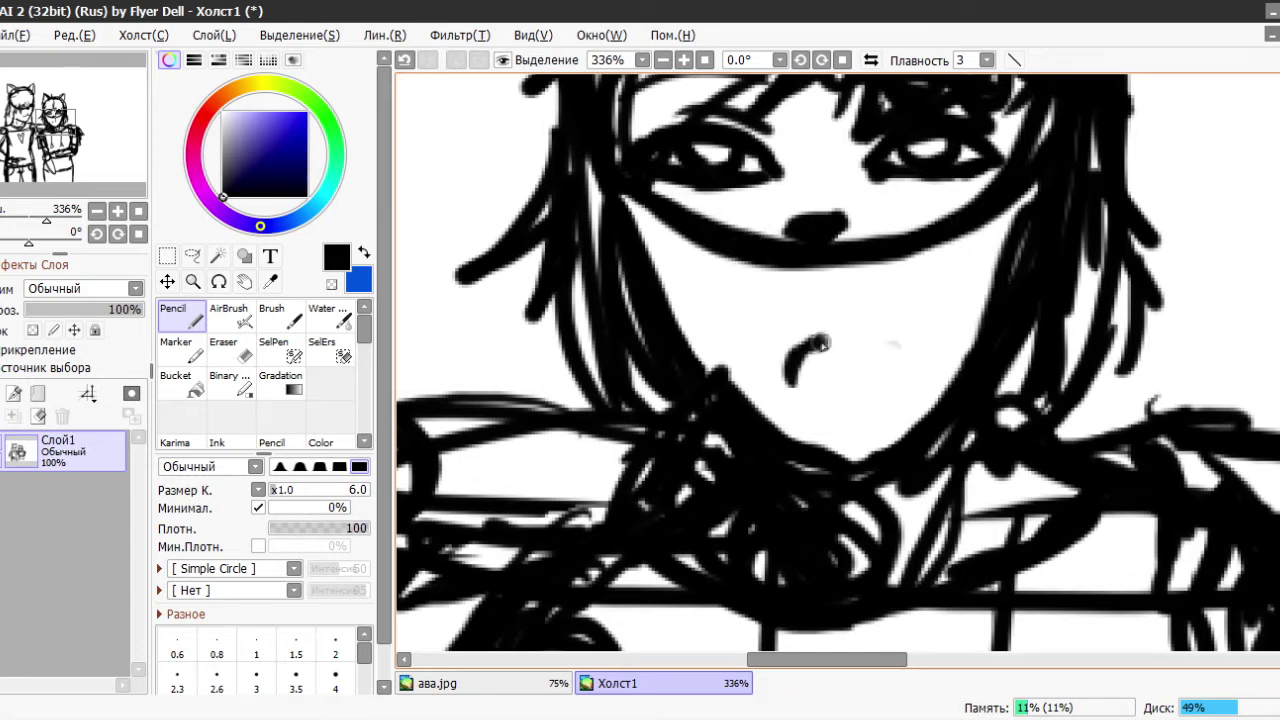
- Draw a slanted smile on the second figure's face, then select it and rotate it slightly clockwise with a free transform
{"action": "left_click_drag", "start_coordinate": [821, 356], "coordinate": [900, 313]}
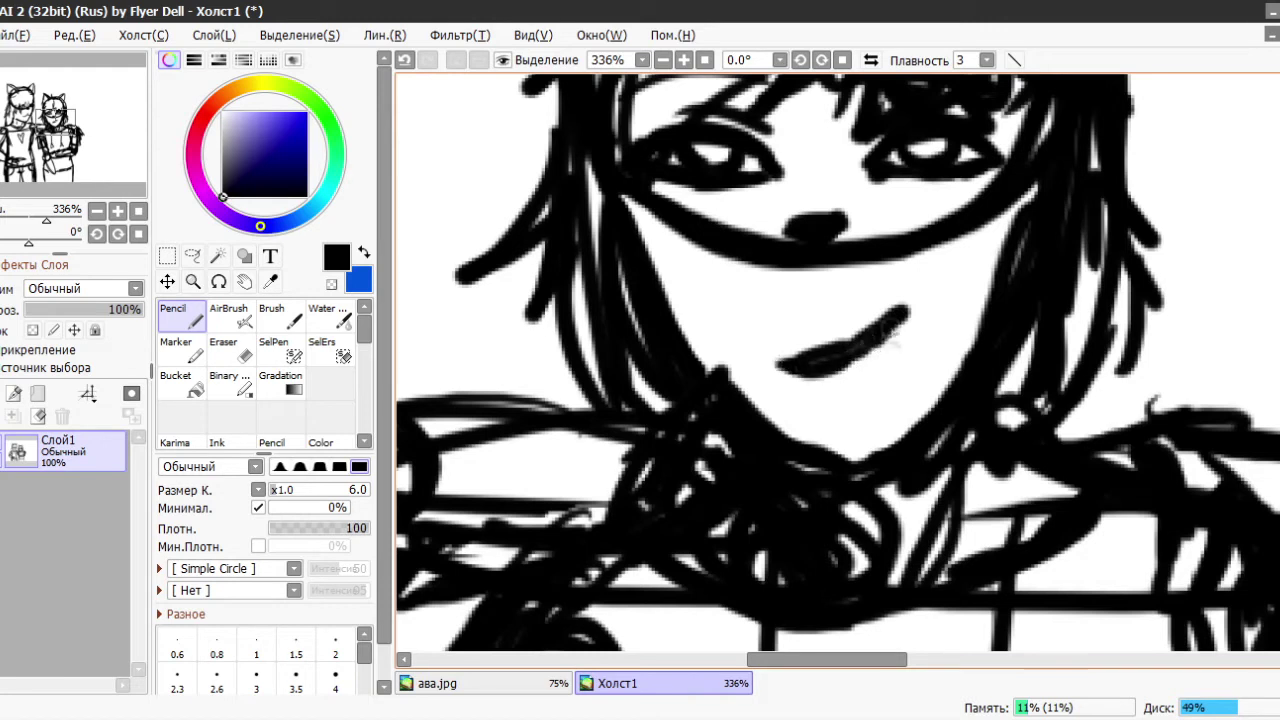
{"action": "key", "text": "a"}
{"action": "left_click_drag", "start_coordinate": [770, 300], "coordinate": [772, 305]}
{"action": "key", "text": "ctrl+t"}
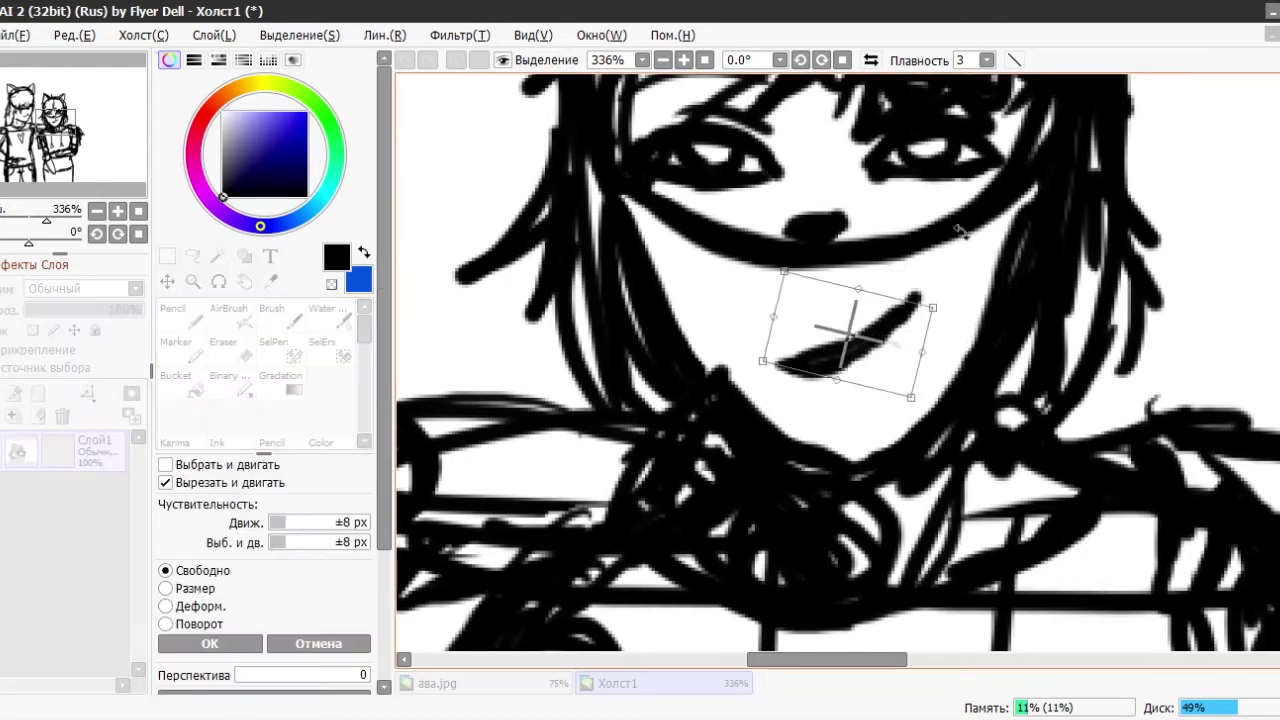
{"action": "left_click_drag", "start_coordinate": [950, 290], "coordinate": [935, 322]}
{"action": "key", "text": "Return"}
{"action": "key", "text": "n"}
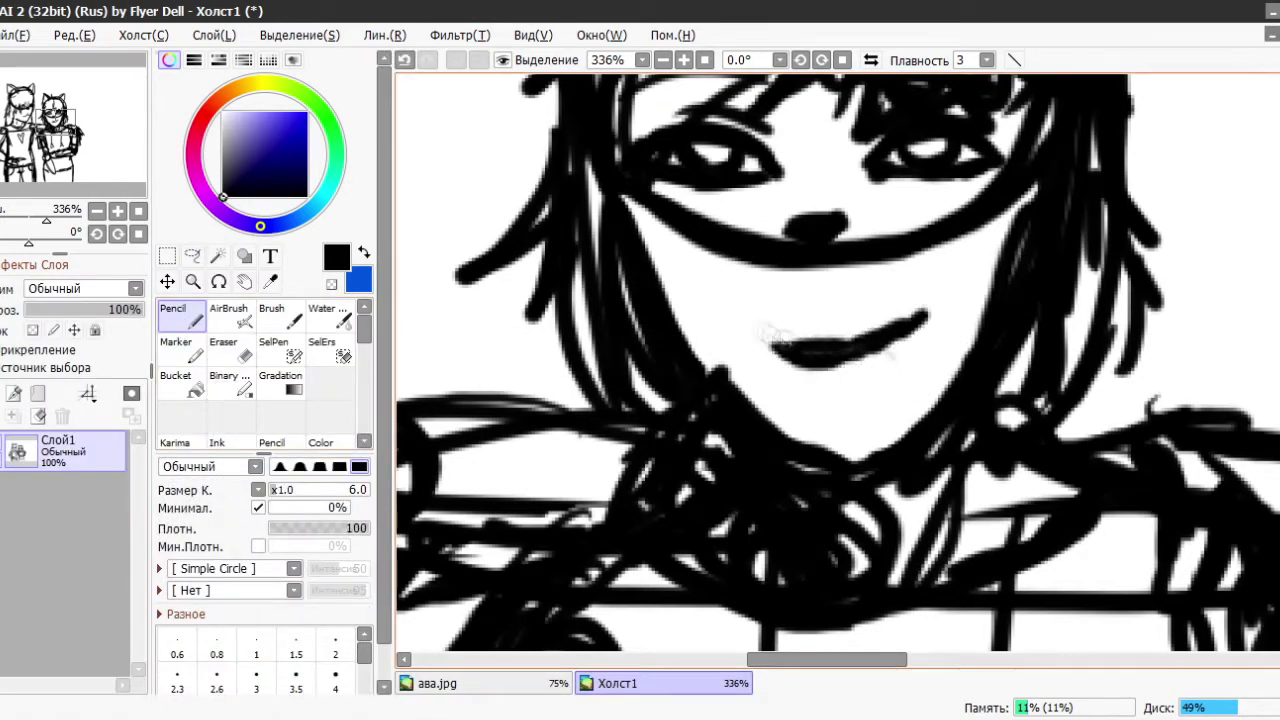
- Sketch the second figure's hand with short finger marks at the end of the lowered forearm
{"action": "scroll", "coordinate": [797, 308], "scroll_direction": "down", "scroll_amount": 1}
{"action": "scroll", "coordinate": [797, 308], "scroll_direction": "down", "scroll_amount": 7}
{"action": "scroll", "coordinate": [816, 390], "scroll_direction": "up", "scroll_amount": 5}
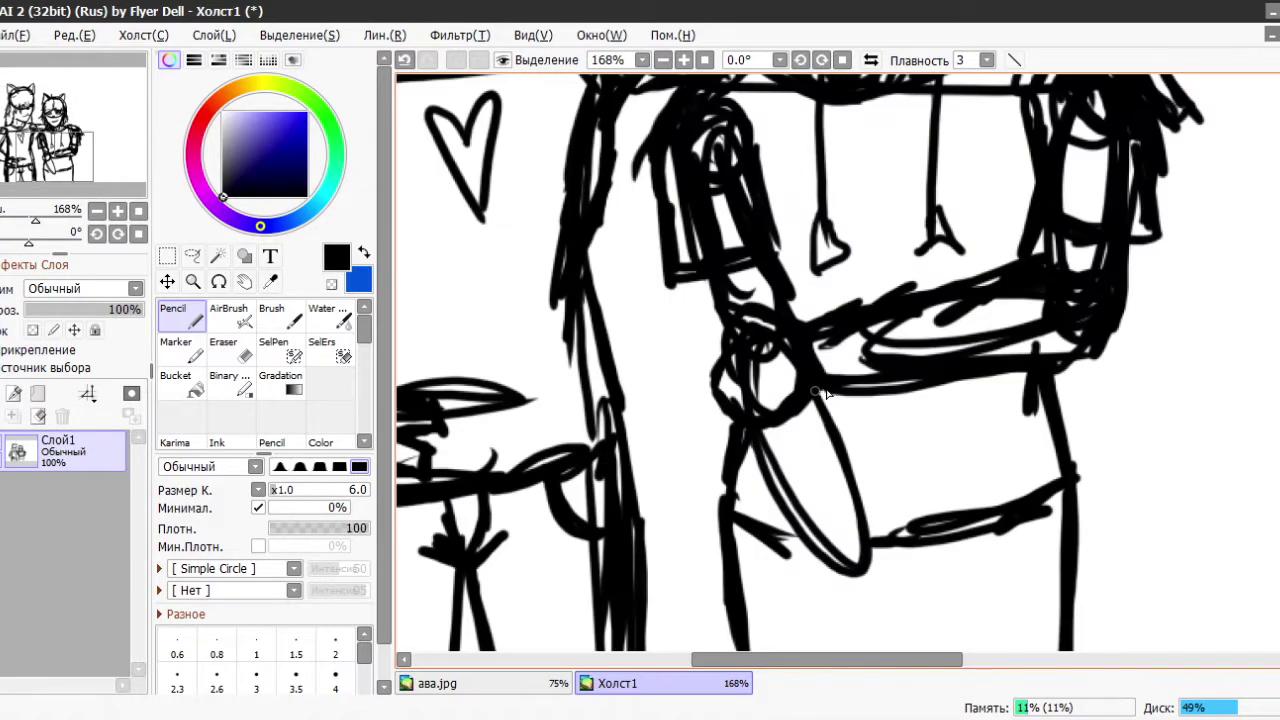
{"action": "scroll", "coordinate": [829, 290], "scroll_direction": "up", "scroll_amount": 1}
{"action": "left_click_drag", "start_coordinate": [848, 408], "coordinate": [893, 468]}
{"action": "left_click_drag", "start_coordinate": [800, 432], "coordinate": [833, 500]}
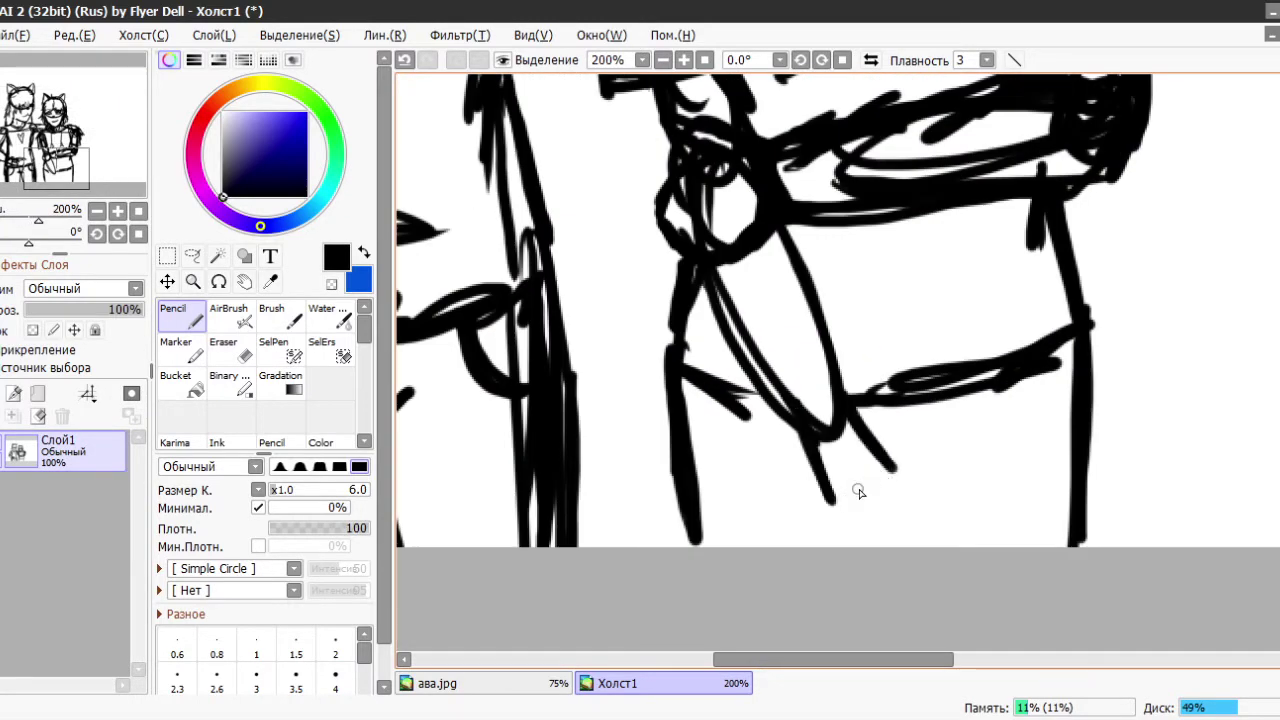
{"action": "left_click_drag", "start_coordinate": [893, 466], "coordinate": [832, 500]}
{"action": "left_click_drag", "start_coordinate": [856, 418], "coordinate": [888, 458]}
{"action": "left_click_drag", "start_coordinate": [855, 502], "coordinate": [890, 490]}
- Flare the sides of the second figure's lower garment down to the canvas edge and add short fold lines
{"action": "scroll", "coordinate": [880, 510], "scroll_direction": "down", "scroll_amount": 3}
{"action": "left_click_drag", "start_coordinate": [772, 456], "coordinate": [766, 532]}
{"action": "left_click_drag", "start_coordinate": [1020, 404], "coordinate": [1044, 530]}
{"action": "left_click_drag", "start_coordinate": [770, 438], "coordinate": [758, 532]}
{"action": "mouse_move", "coordinate": [832, 500]}
{"action": "left_mouse_down"}
{"action": "mouse_move", "coordinate": [828, 530]}
{"action": "mouse_move", "coordinate": [852, 534]}
{"action": "mouse_move", "coordinate": [810, 530]}
{"action": "left_mouse_up"}
{"action": "key", "text": "ctrl+z"}
{"action": "key", "text": "ctrl+z"}
{"action": "key", "text": "ctrl+z"}
{"action": "left_click_drag", "start_coordinate": [974, 500], "coordinate": [980, 532]}
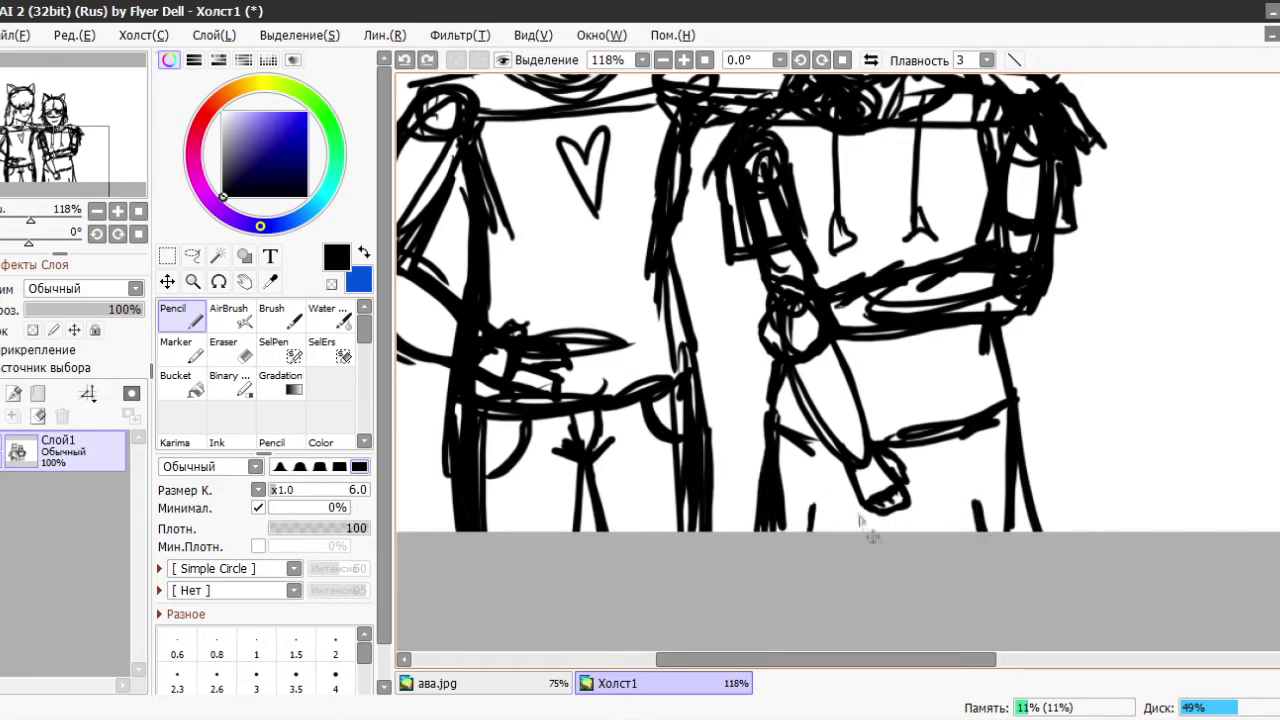
- Lower the rough sketch layer's opacity to 26%
{"action": "scroll", "coordinate": [780, 612], "scroll_direction": "up", "scroll_amount": 1}
{"action": "scroll", "coordinate": [790, 560], "scroll_direction": "down", "scroll_amount": 4}
{"action": "scroll", "coordinate": [797, 526], "scroll_direction": "up", "scroll_amount": 1}
{"action": "scroll", "coordinate": [877, 531], "scroll_direction": "down", "scroll_amount": 1}
{"action": "scroll", "coordinate": [764, 375], "scroll_direction": "up", "scroll_amount": 1}
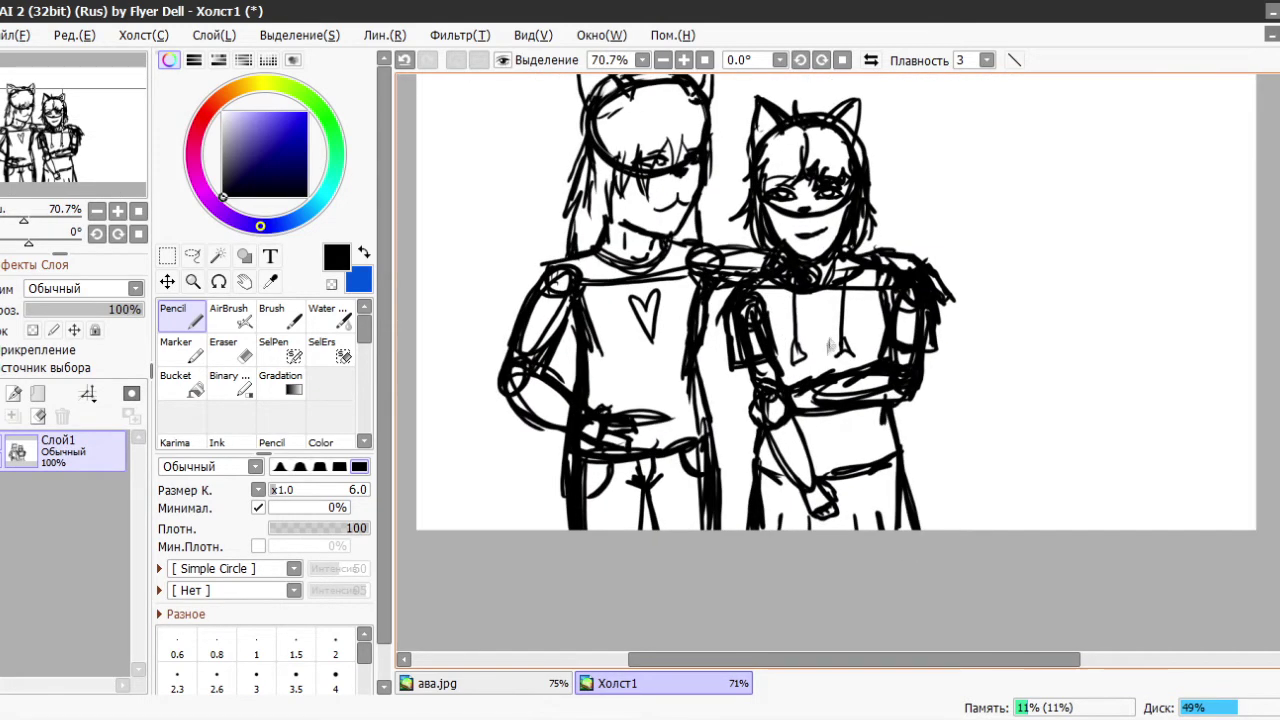
{"action": "left_click", "coordinate": [55, 309]}
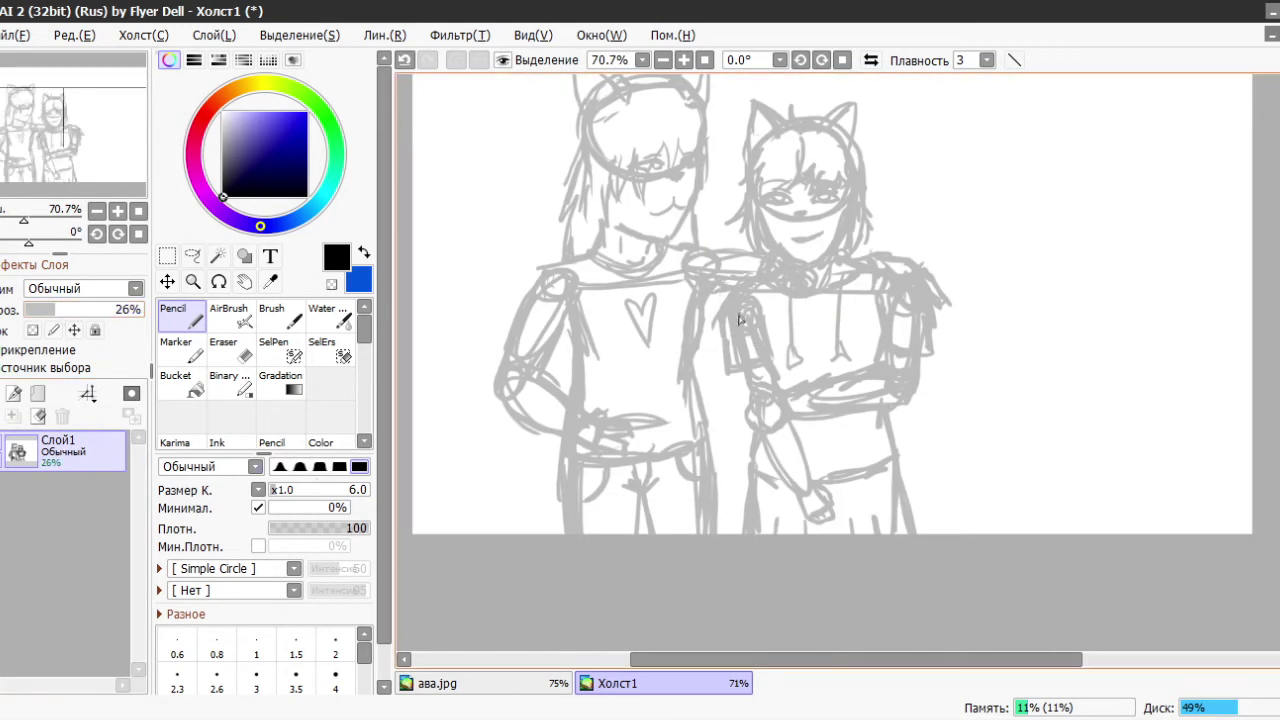
{"action": "scroll", "coordinate": [749, 530], "scroll_direction": "down", "scroll_amount": 2}
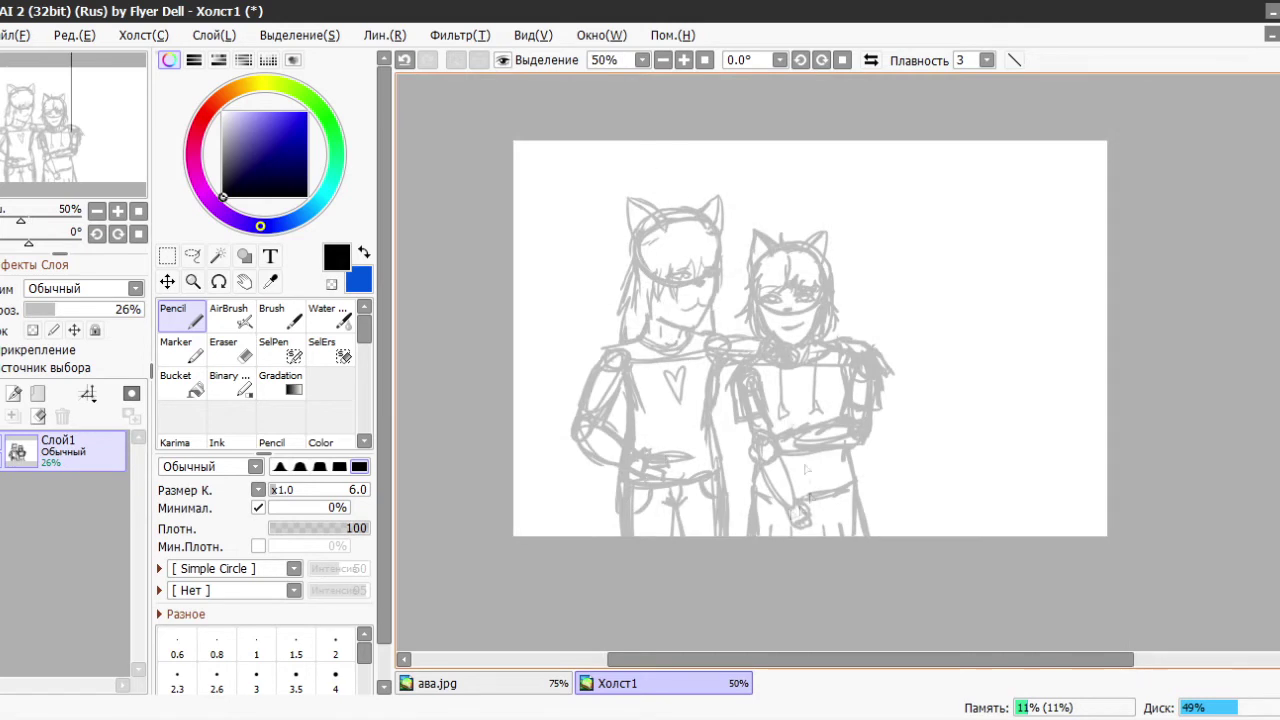
- Add a new layer above the sketch and set the pencil size to 4
{"action": "scroll", "coordinate": [727, 272], "scroll_direction": "up", "scroll_amount": 7}
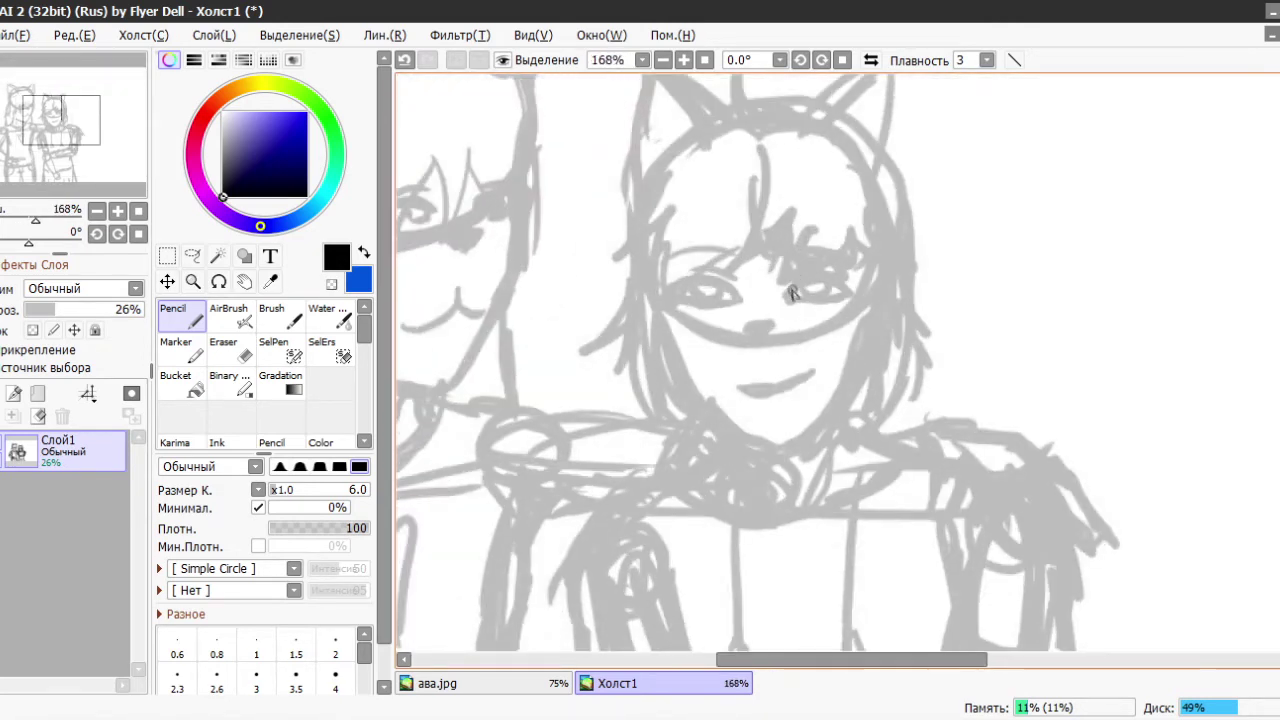
{"action": "scroll", "coordinate": [791, 291], "scroll_direction": "up", "scroll_amount": 2}
{"action": "key", "text": "ctrl+shift+n"}
{"action": "left_click", "coordinate": [273, 491]}
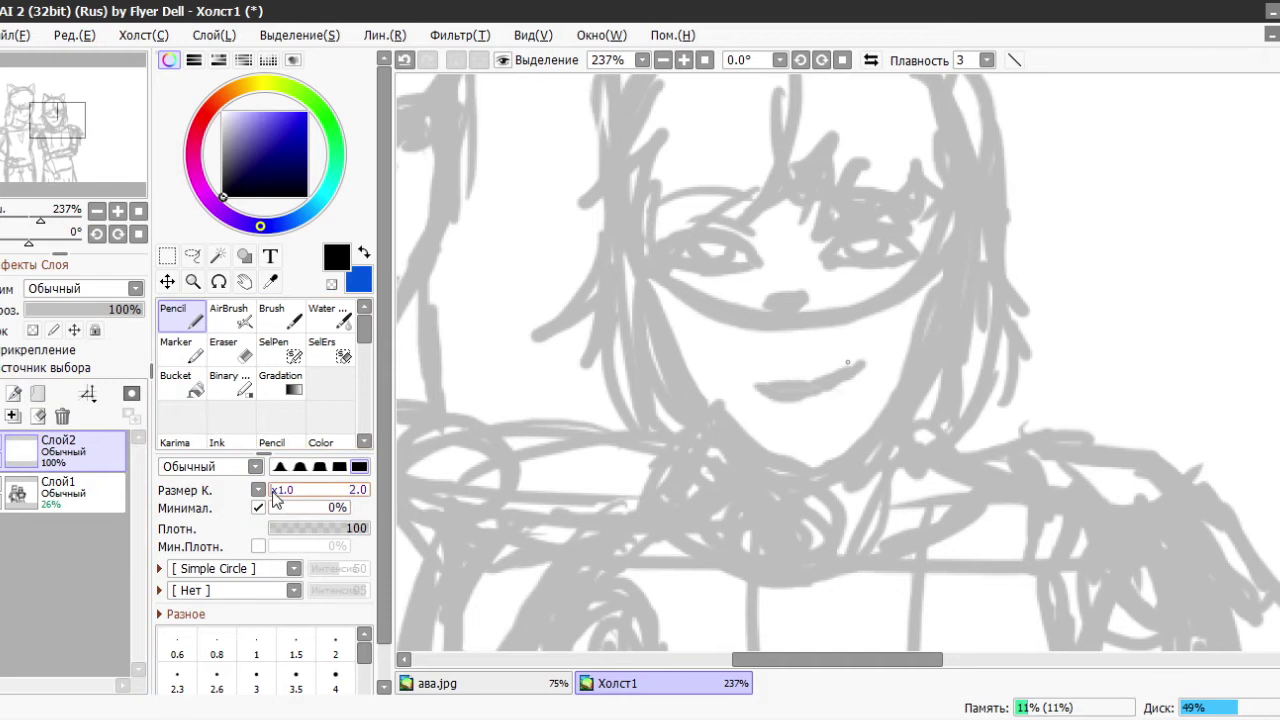
{"action": "left_click", "coordinate": [335, 680]}
- Ink the second figure's pointed jawline and a small filled cat nose over the faded sketch
{"action": "mouse_move", "coordinate": [632, 205]}
{"action": "left_mouse_down"}
{"action": "mouse_move", "coordinate": [670, 343]}
{"action": "mouse_move", "coordinate": [908, 343]}
{"action": "mouse_move", "coordinate": [932, 215]}
{"action": "left_mouse_up"}
{"action": "key", "text": "ctrl+z"}
{"action": "key", "text": "ctrl+z"}
{"action": "left_click_drag", "start_coordinate": [908, 343], "coordinate": [937, 220]}
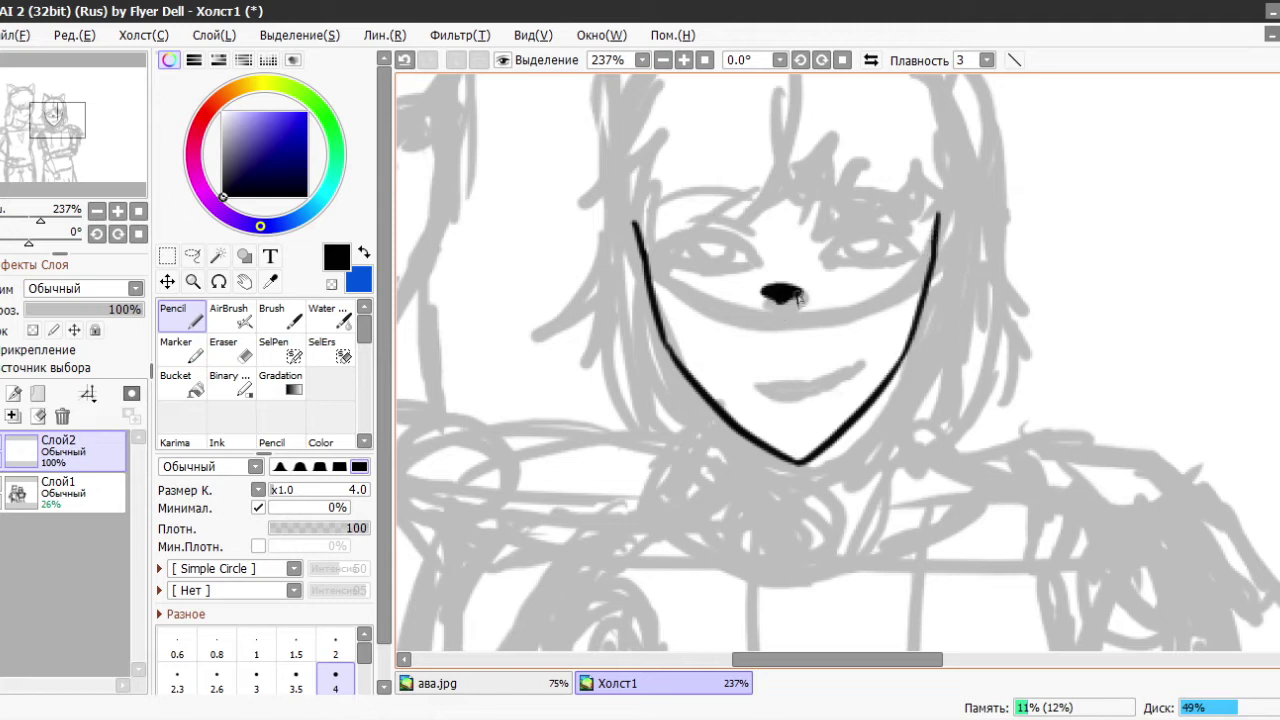
{"action": "key", "text": "ctrl+z"}
- Ink the second figure's mouth as a filled slanted smile and trim its edges and corners with the Eraser
{"action": "left_click_drag", "start_coordinate": [750, 378], "coordinate": [818, 365]}
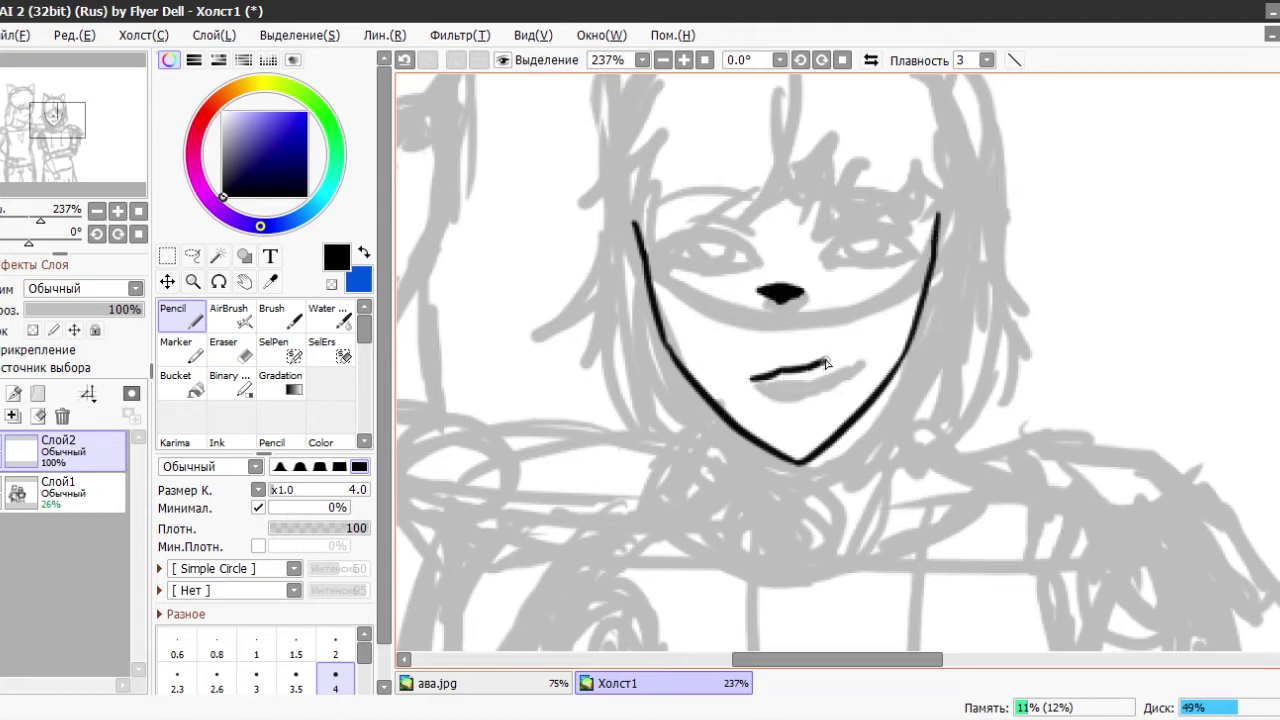
{"action": "scroll", "coordinate": [802, 377], "scroll_direction": "up", "scroll_amount": 2}
{"action": "left_click_drag", "start_coordinate": [742, 381], "coordinate": [779, 377]}
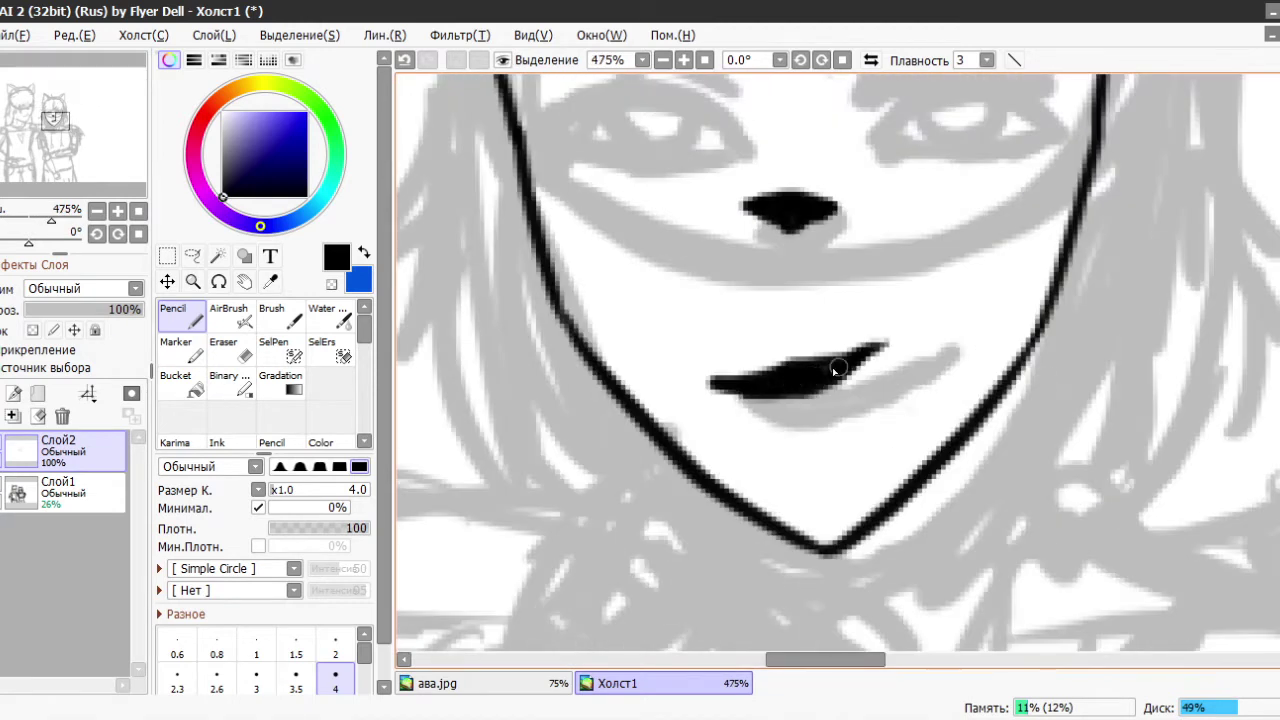
{"action": "key", "text": "e"}
{"action": "left_click_drag", "start_coordinate": [900, 349], "coordinate": [908, 354]}
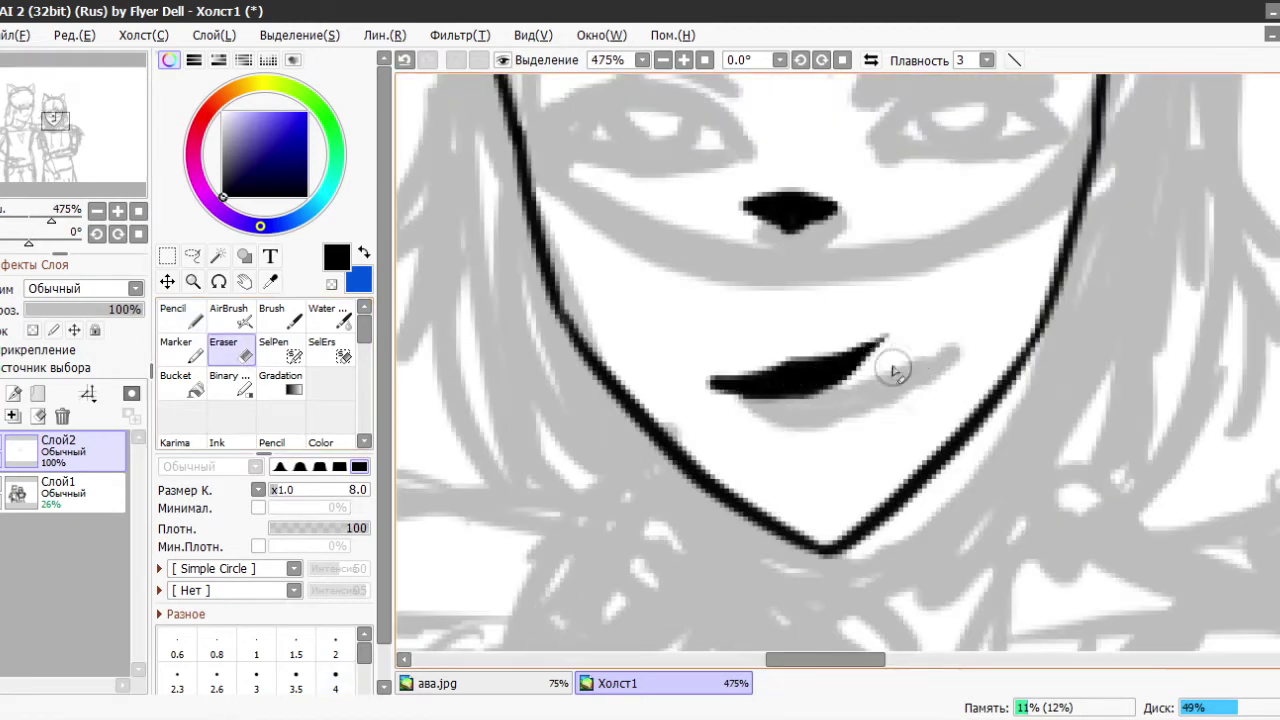
{"action": "left_click_drag", "start_coordinate": [745, 388], "coordinate": [715, 382]}
{"action": "key", "text": "ctrl+z"}
{"action": "key", "text": "ctrl+z"}
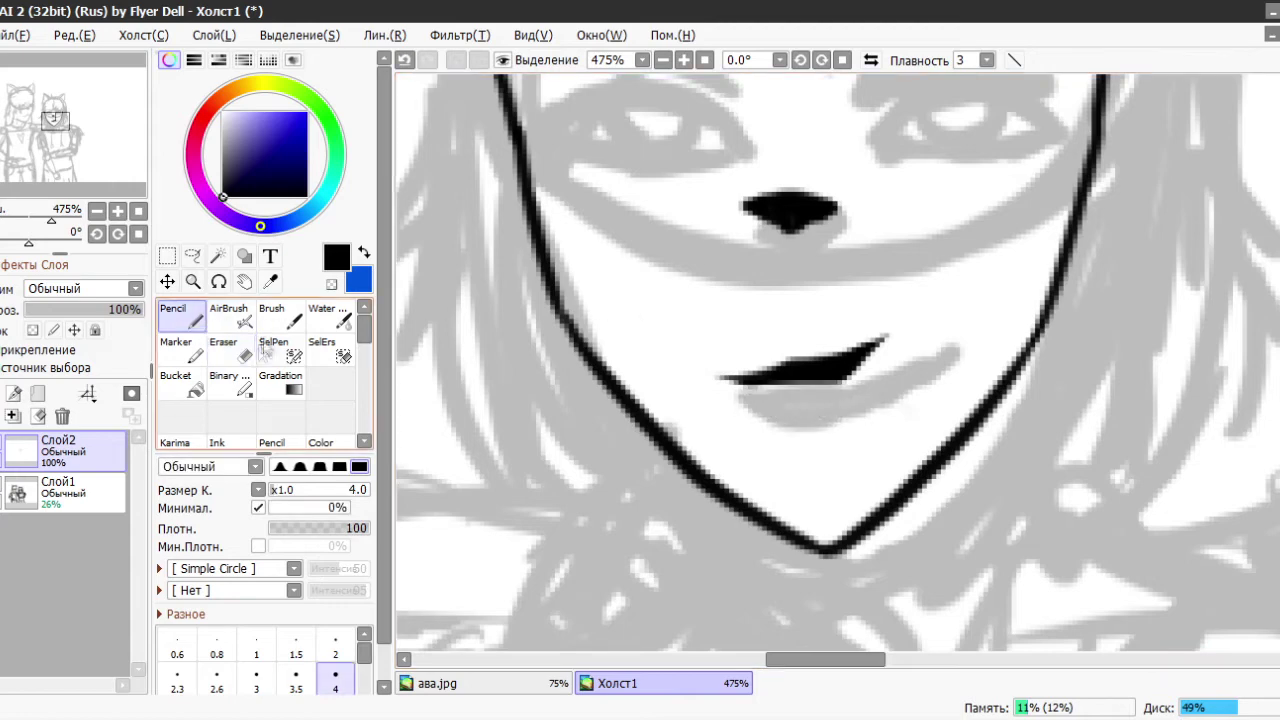
{"action": "key", "text": "n"}
- Ink the second figure's eye nearer the first figure, with a winged outer corner, iris and pupil
{"action": "scroll", "coordinate": [808, 474], "scroll_direction": "down", "scroll_amount": 1}
{"action": "scroll", "coordinate": [808, 474], "scroll_direction": "up", "scroll_amount": 2}
{"action": "mouse_move", "coordinate": [758, 410]}
{"action": "left_mouse_down"}
{"action": "mouse_move", "coordinate": [874, 368]}
{"action": "mouse_move", "coordinate": [616, 340]}
{"action": "left_mouse_up"}
{"action": "scroll", "coordinate": [808, 474], "scroll_direction": "up", "scroll_amount": 1}
{"action": "scroll", "coordinate": [798, 495], "scroll_direction": "down", "scroll_amount": 5}
{"action": "scroll", "coordinate": [871, 337], "scroll_direction": "up", "scroll_amount": 8}
{"action": "key", "text": "ctrl+z"}
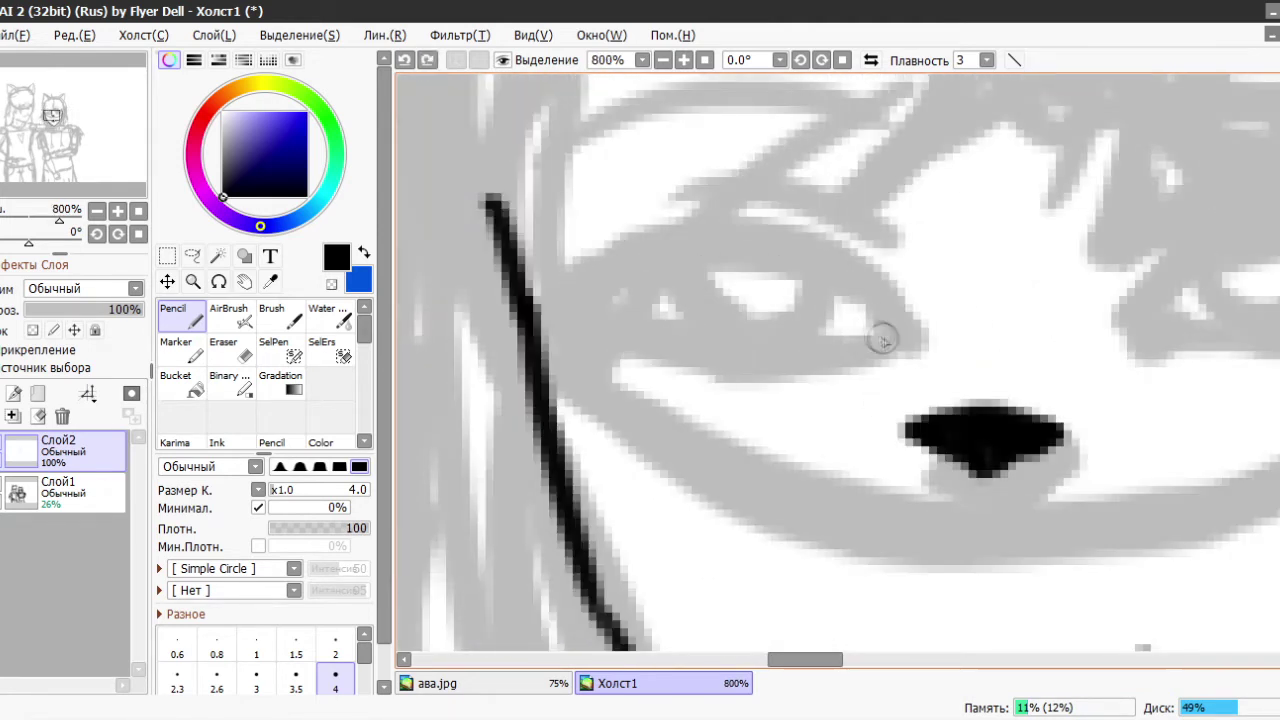
{"action": "left_click_drag", "start_coordinate": [898, 340], "coordinate": [572, 264]}
{"action": "left_click_drag", "start_coordinate": [690, 350], "coordinate": [535, 300]}
{"action": "left_click_drag", "start_coordinate": [575, 260], "coordinate": [540, 300]}
{"action": "left_click_drag", "start_coordinate": [716, 289], "coordinate": [850, 340]}
{"action": "mouse_move", "coordinate": [760, 265]}
{"action": "left_mouse_down"}
{"action": "mouse_move", "coordinate": [690, 360]}
{"action": "mouse_move", "coordinate": [895, 345]}
{"action": "left_mouse_up"}
- Ink the eyelid crease and a thick arched eyebrow above that eye
{"action": "scroll", "coordinate": [620, 245], "scroll_direction": "up", "scroll_amount": 1}
{"action": "left_click_drag", "start_coordinate": [920, 275], "coordinate": [718, 205]}
{"action": "scroll", "coordinate": [705, 228], "scroll_direction": "down", "scroll_amount": 3}
{"action": "left_click_drag", "start_coordinate": [558, 212], "coordinate": [818, 155]}
{"action": "left_click_drag", "start_coordinate": [718, 142], "coordinate": [828, 155]}
{"action": "key", "text": "ctrl+z"}
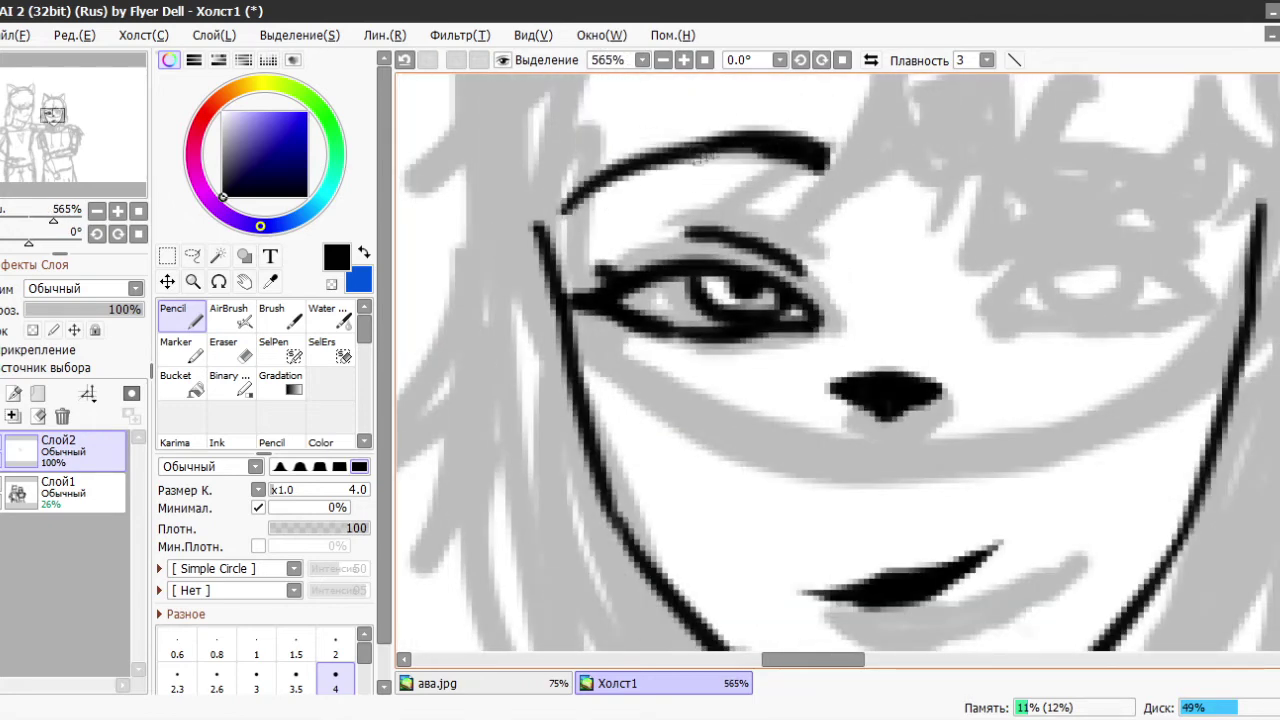
- Ink the outline, iris and pupil of the second figure's other eye to match the finished one
{"action": "scroll", "coordinate": [840, 260], "scroll_direction": "down", "scroll_amount": 1}
{"action": "scroll", "coordinate": [870, 271], "scroll_direction": "up", "scroll_amount": 1}
{"action": "mouse_move", "coordinate": [814, 334]}
{"action": "left_mouse_down"}
{"action": "mouse_move", "coordinate": [1040, 315]}
{"action": "mouse_move", "coordinate": [843, 338]}
{"action": "mouse_move", "coordinate": [1024, 310]}
{"action": "mouse_move", "coordinate": [912, 355]}
{"action": "mouse_move", "coordinate": [1023, 313]}
{"action": "left_mouse_up"}
{"action": "key", "text": "ctrl+z"}
{"action": "key", "text": "ctrl+z"}
{"action": "key", "text": "ctrl+z"}
{"action": "key", "text": "e"}
{"action": "key", "text": "n"}
{"action": "mouse_move", "coordinate": [843, 371]}
{"action": "left_mouse_down"}
{"action": "mouse_move", "coordinate": [910, 350]}
{"action": "mouse_move", "coordinate": [885, 300]}
{"action": "mouse_move", "coordinate": [960, 300]}
{"action": "mouse_move", "coordinate": [940, 300]}
{"action": "mouse_move", "coordinate": [1000, 255]}
{"action": "left_mouse_up"}
{"action": "key", "text": "ctrl+z"}
{"action": "key", "text": "ctrl+z"}
{"action": "key", "text": "ctrl+z"}
{"action": "key", "text": "ctrl+z"}
{"action": "key", "text": "ctrl+z"}
{"action": "key", "text": "ctrl+z"}
- Add the lid crease, outer wing and inner corner detail to the other eye, and ink its eyebrow
{"action": "left_click_drag", "start_coordinate": [838, 272], "coordinate": [975, 245]}
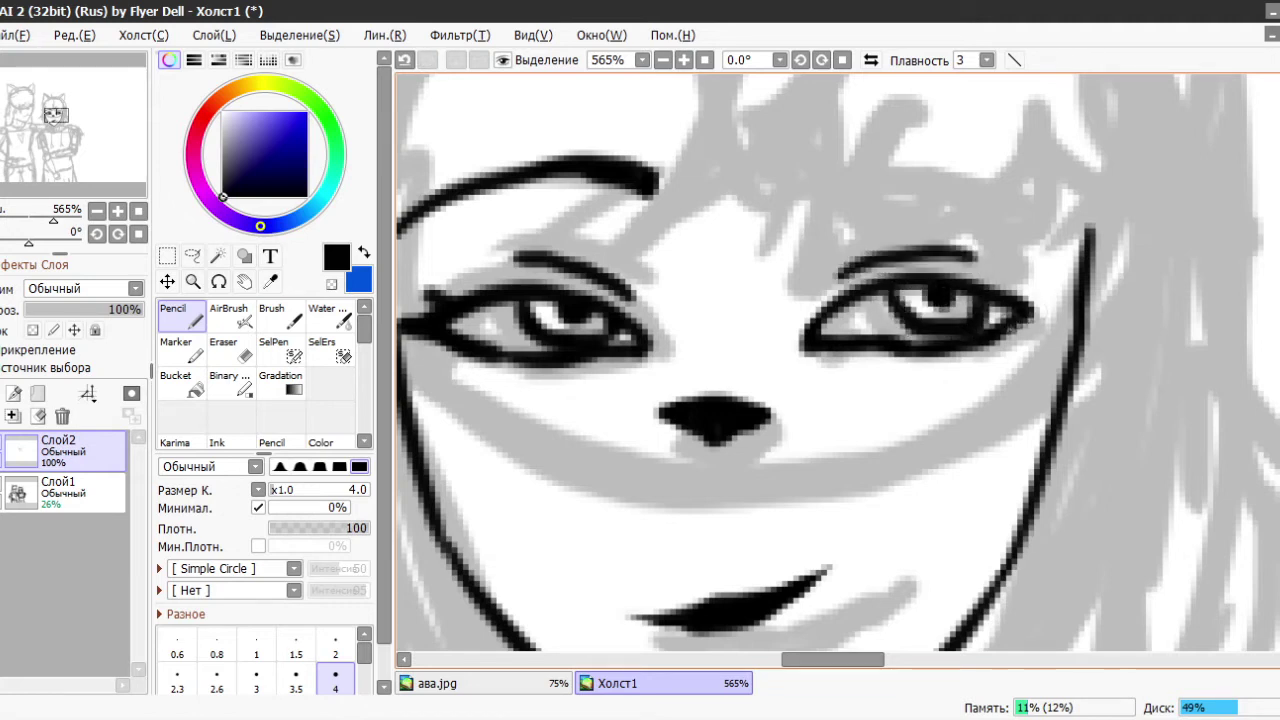
{"action": "left_click_drag", "start_coordinate": [985, 300], "coordinate": [1055, 295]}
{"action": "left_click_drag", "start_coordinate": [825, 318], "coordinate": [840, 347]}
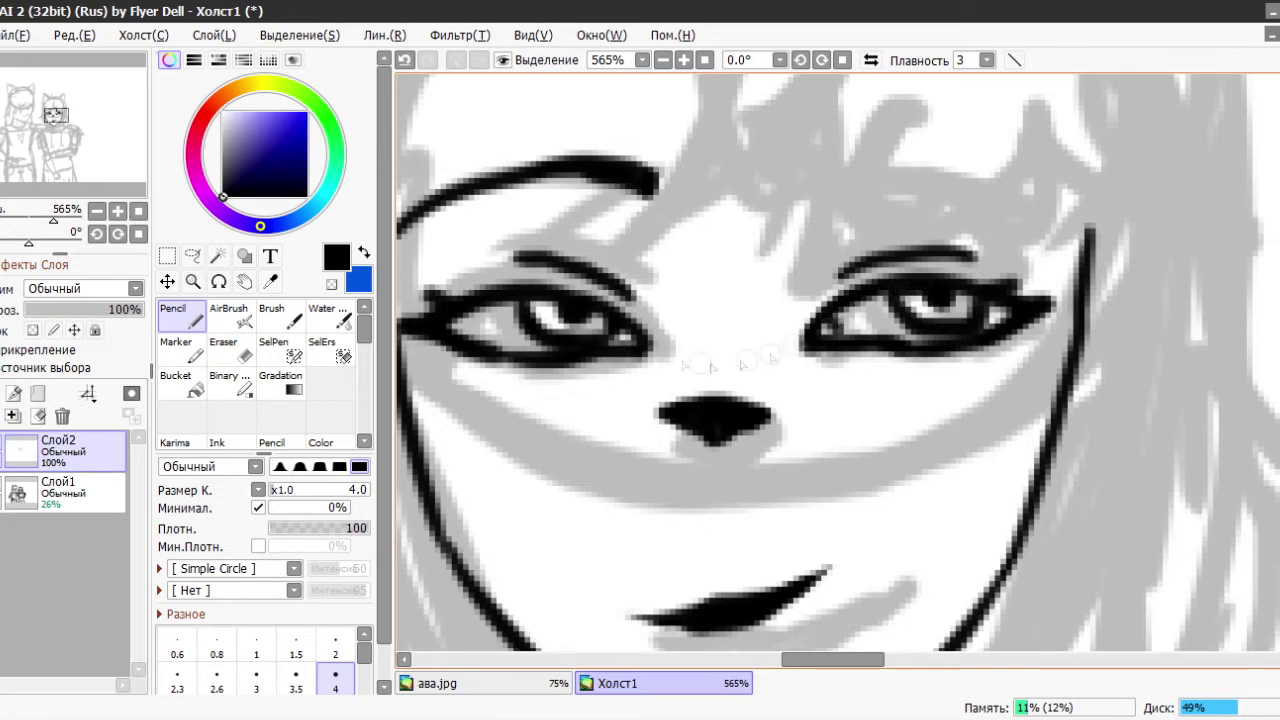
{"action": "scroll", "coordinate": [929, 366], "scroll_direction": "down", "scroll_amount": 1}
{"action": "mouse_move", "coordinate": [848, 212]}
{"action": "left_mouse_down"}
{"action": "mouse_move", "coordinate": [1038, 205]}
{"action": "mouse_move", "coordinate": [1066, 230]}
{"action": "left_mouse_up"}
- Ink the second figure's cat ear nearer the first figure as a pointed shape with an inner line
{"action": "scroll", "coordinate": [866, 273], "scroll_direction": "down", "scroll_amount": 5}
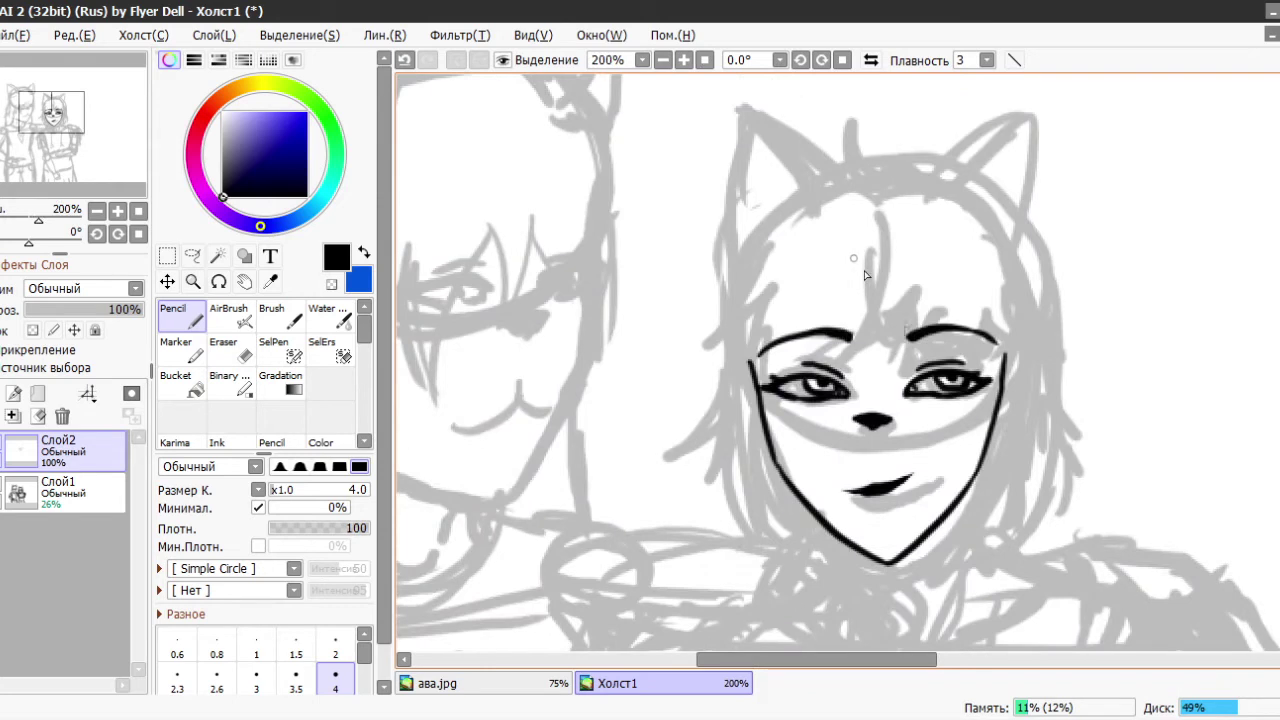
{"action": "left_click_drag", "start_coordinate": [814, 214], "coordinate": [748, 250]}
{"action": "key", "text": "ctrl+z"}
{"action": "mouse_move", "coordinate": [753, 112]}
{"action": "left_mouse_down"}
{"action": "mouse_move", "coordinate": [743, 205]}
{"action": "mouse_move", "coordinate": [748, 250]}
{"action": "left_mouse_up"}
- Ink the second figure's other pointed cat ear with its inner line and clean up the stray marks at its base
{"action": "mouse_move", "coordinate": [935, 166]}
{"action": "left_mouse_down"}
{"action": "mouse_move", "coordinate": [1024, 112]}
{"action": "mouse_move", "coordinate": [970, 205]}
{"action": "left_mouse_up"}
{"action": "left_click_drag", "start_coordinate": [1026, 112], "coordinate": [1004, 252]}
{"action": "key", "text": "ctrl+z"}
{"action": "key", "text": "ctrl+z"}
{"action": "left_click_drag", "start_coordinate": [1026, 112], "coordinate": [1008, 254]}
{"action": "key", "text": "ctrl+z"}
{"action": "left_click_drag", "start_coordinate": [1026, 112], "coordinate": [1010, 248]}
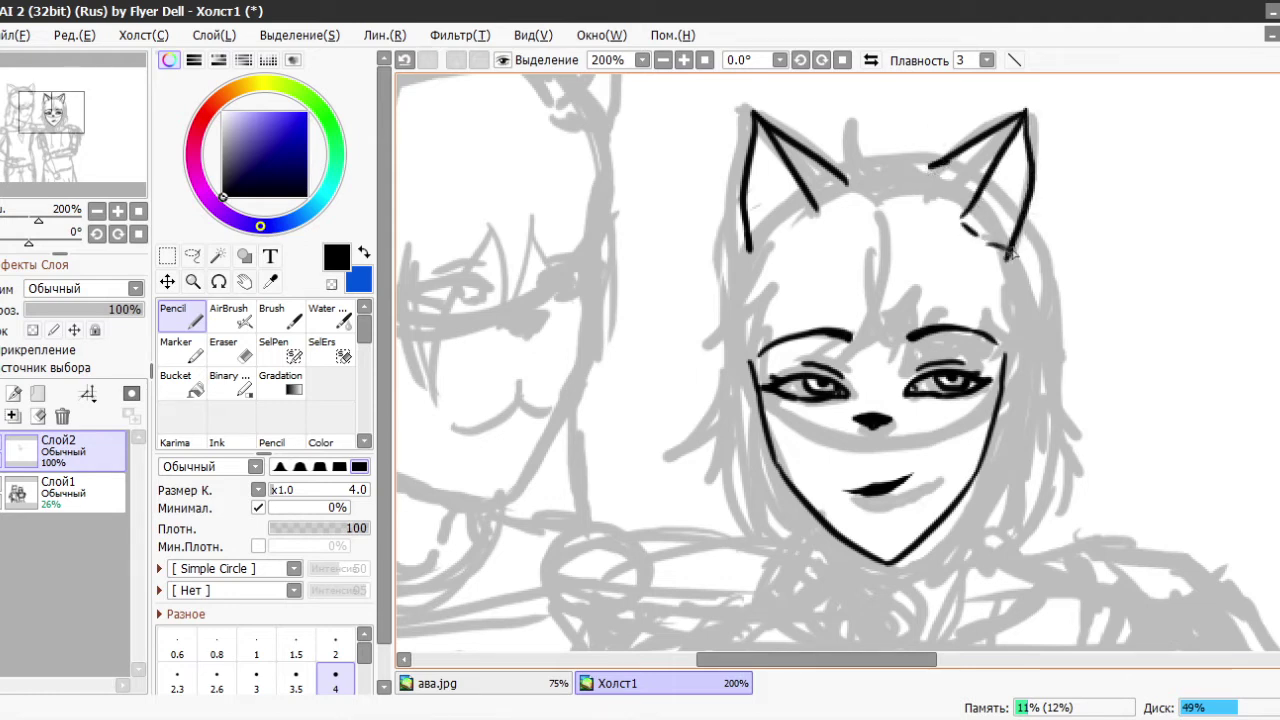
{"action": "key", "text": "e"}
{"action": "key", "text": "n"}
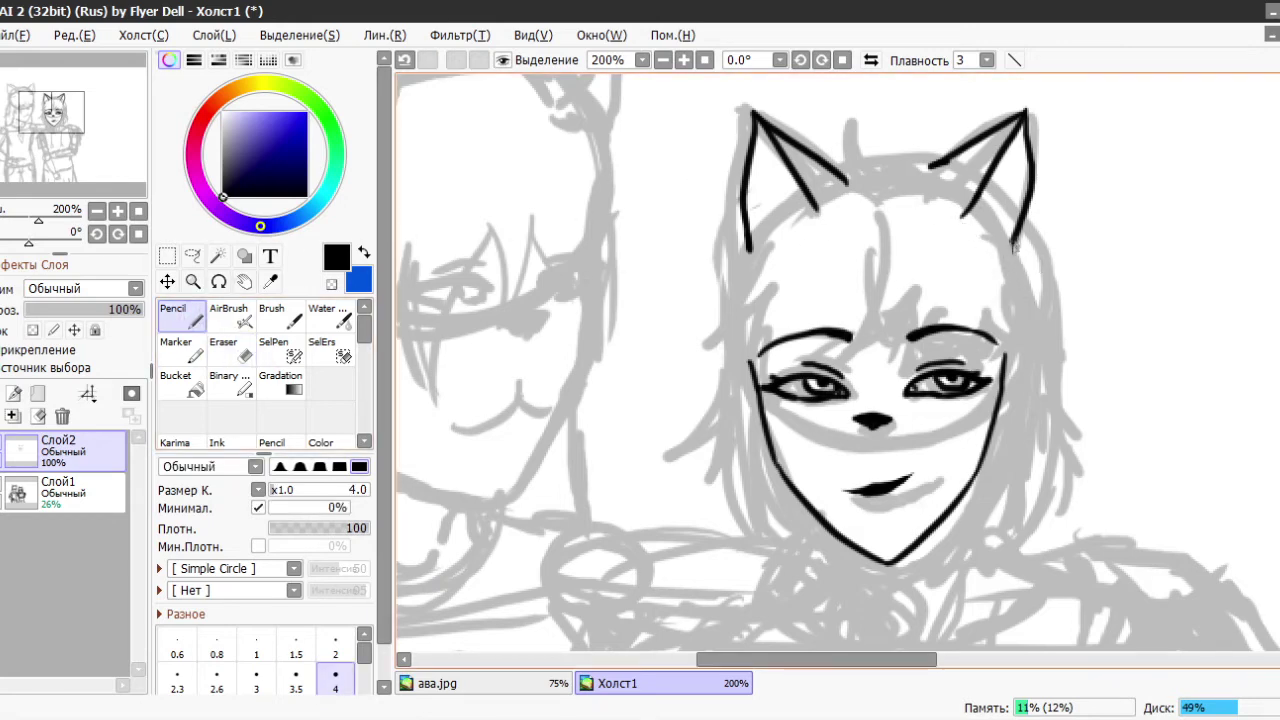
- Ink the second figure's neck and the overlapping hood collar around it
{"action": "scroll", "coordinate": [905, 218], "scroll_direction": "down", "scroll_amount": 1}
{"action": "scroll", "coordinate": [785, 342], "scroll_direction": "up", "scroll_amount": 1}
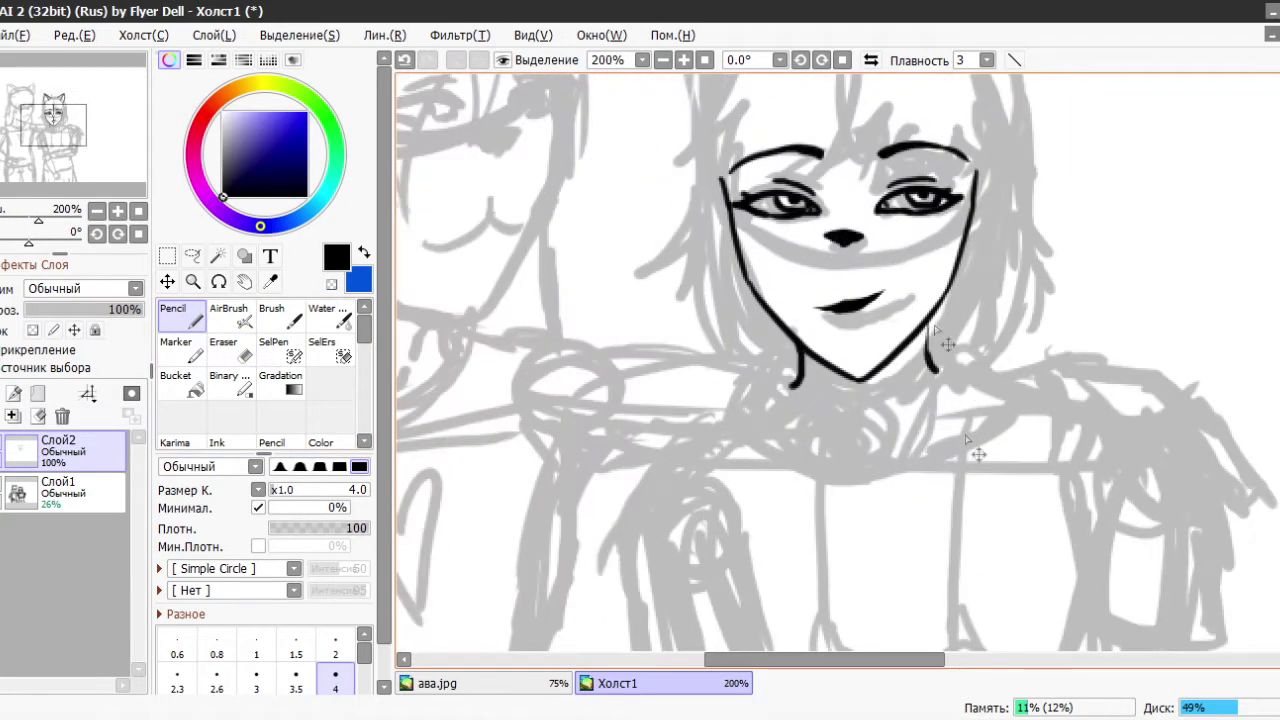
{"action": "key", "text": "ctrl+z"}
{"action": "mouse_move", "coordinate": [856, 395]}
{"action": "left_mouse_down"}
{"action": "mouse_move", "coordinate": [815, 370]}
{"action": "mouse_move", "coordinate": [852, 438]}
{"action": "left_mouse_up"}
{"action": "mouse_move", "coordinate": [749, 387]}
{"action": "left_mouse_down"}
{"action": "mouse_move", "coordinate": [809, 467]}
{"action": "mouse_move", "coordinate": [861, 463]}
{"action": "mouse_move", "coordinate": [946, 363]}
{"action": "mouse_move", "coordinate": [1003, 393]}
{"action": "left_mouse_up"}
{"action": "left_click_drag", "start_coordinate": [866, 462], "coordinate": [970, 410]}
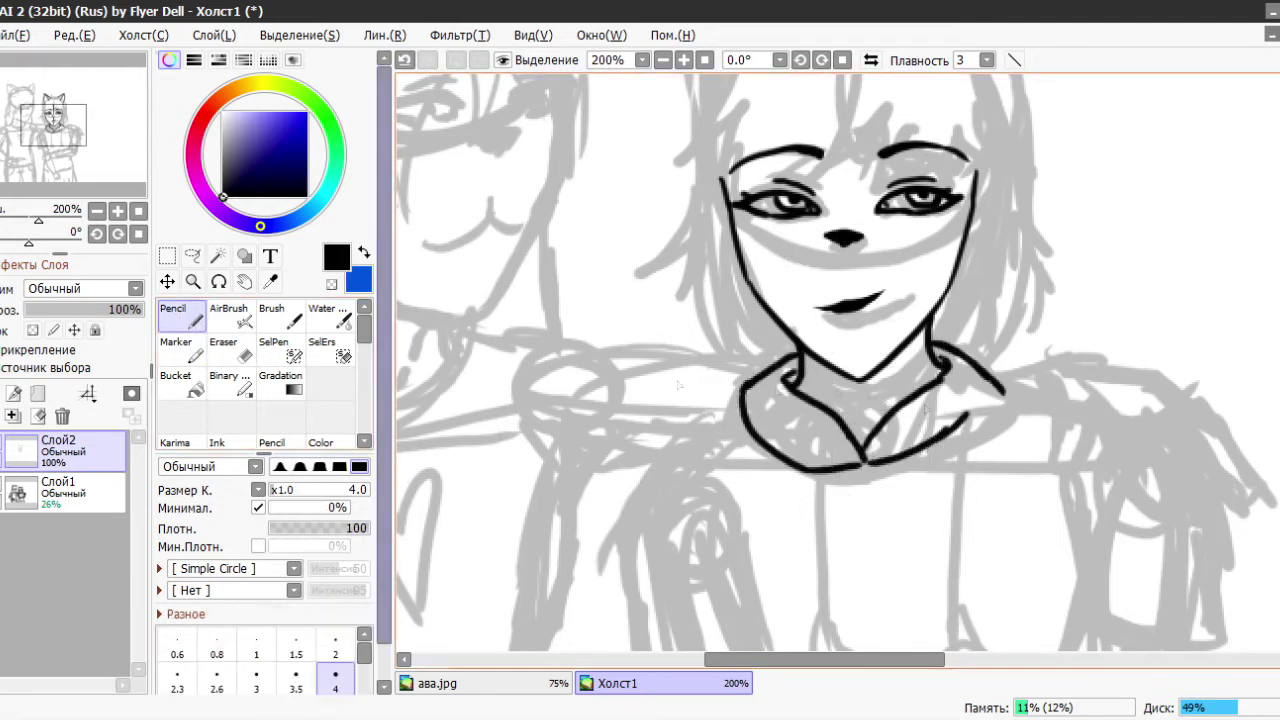
{"action": "key", "text": "ctrl+z"}
{"action": "key", "text": "ctrl+y"}
{"action": "key", "text": "ctrl+z"}
- Ink two hanging drawstrings with small triangular tips below the hood collar
{"action": "scroll", "coordinate": [818, 278], "scroll_direction": "down", "scroll_amount": 3}
{"action": "left_click_drag", "start_coordinate": [818, 278], "coordinate": [810, 492]}
{"action": "left_click_drag", "start_coordinate": [893, 305], "coordinate": [905, 455]}
{"action": "left_click_drag", "start_coordinate": [905, 460], "coordinate": [915, 490]}
- Ink the hoodie's shoulder line and outer sleeve edge on the side away from the first figure
{"action": "scroll", "coordinate": [905, 455], "scroll_direction": "down", "scroll_amount": 3}
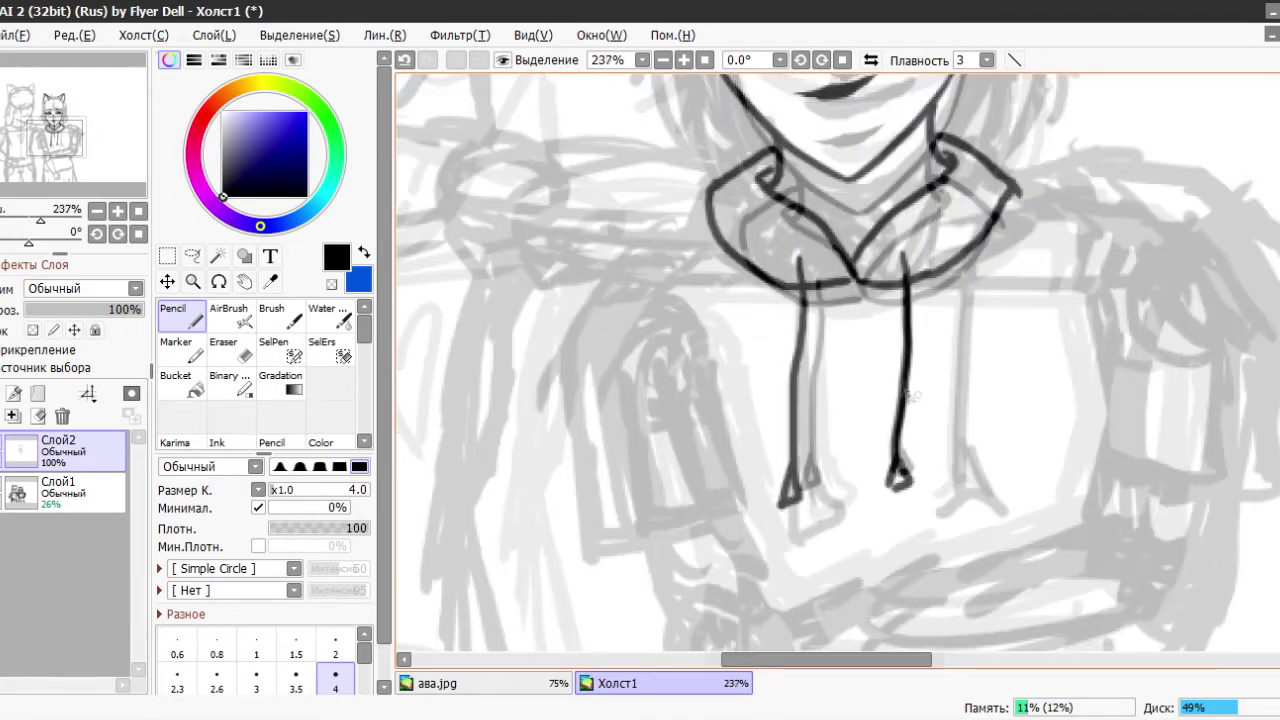
{"action": "scroll", "coordinate": [1000, 370], "scroll_direction": "up", "scroll_amount": 1}
{"action": "left_click_drag", "start_coordinate": [930, 245], "coordinate": [994, 316]}
{"action": "left_click_drag", "start_coordinate": [1003, 370], "coordinate": [1005, 368]}
{"action": "key", "text": "ctrl+z"}
{"action": "mouse_move", "coordinate": [896, 224]}
{"action": "left_mouse_down"}
{"action": "mouse_move", "coordinate": [930, 245]}
{"action": "mouse_move", "coordinate": [1012, 385]}
{"action": "mouse_move", "coordinate": [1012, 412]}
{"action": "left_mouse_up"}
- Ink the remaining edges, armpit folds and hems of the hoodie's short sleeves
{"action": "mouse_move", "coordinate": [714, 250]}
{"action": "left_mouse_down"}
{"action": "mouse_move", "coordinate": [652, 272]}
{"action": "mouse_move", "coordinate": [735, 426]}
{"action": "left_mouse_up"}
{"action": "left_click_drag", "start_coordinate": [700, 308], "coordinate": [704, 340]}
{"action": "left_click_drag", "start_coordinate": [712, 345], "coordinate": [726, 392]}
{"action": "key", "text": "ctrl+z"}
{"action": "mouse_move", "coordinate": [928, 308]}
{"action": "left_mouse_down"}
{"action": "mouse_move", "coordinate": [948, 381]}
{"action": "mouse_move", "coordinate": [973, 408]}
{"action": "left_mouse_up"}
{"action": "key", "text": "ctrl+z"}
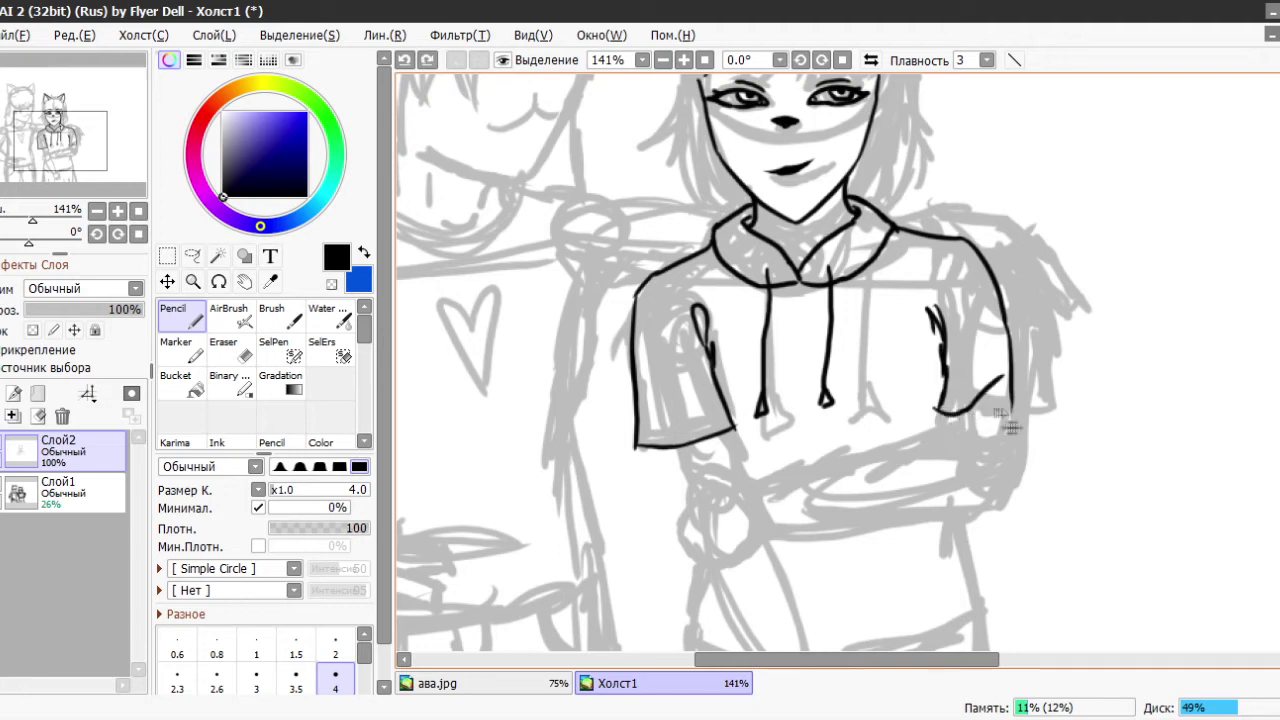
- Ink the arms emerging below both sleeves and the folded forearm across the second figure's torso
{"action": "scroll", "coordinate": [953, 390], "scroll_direction": "down", "scroll_amount": 3}
{"action": "scroll", "coordinate": [953, 390], "scroll_direction": "up", "scroll_amount": 3}
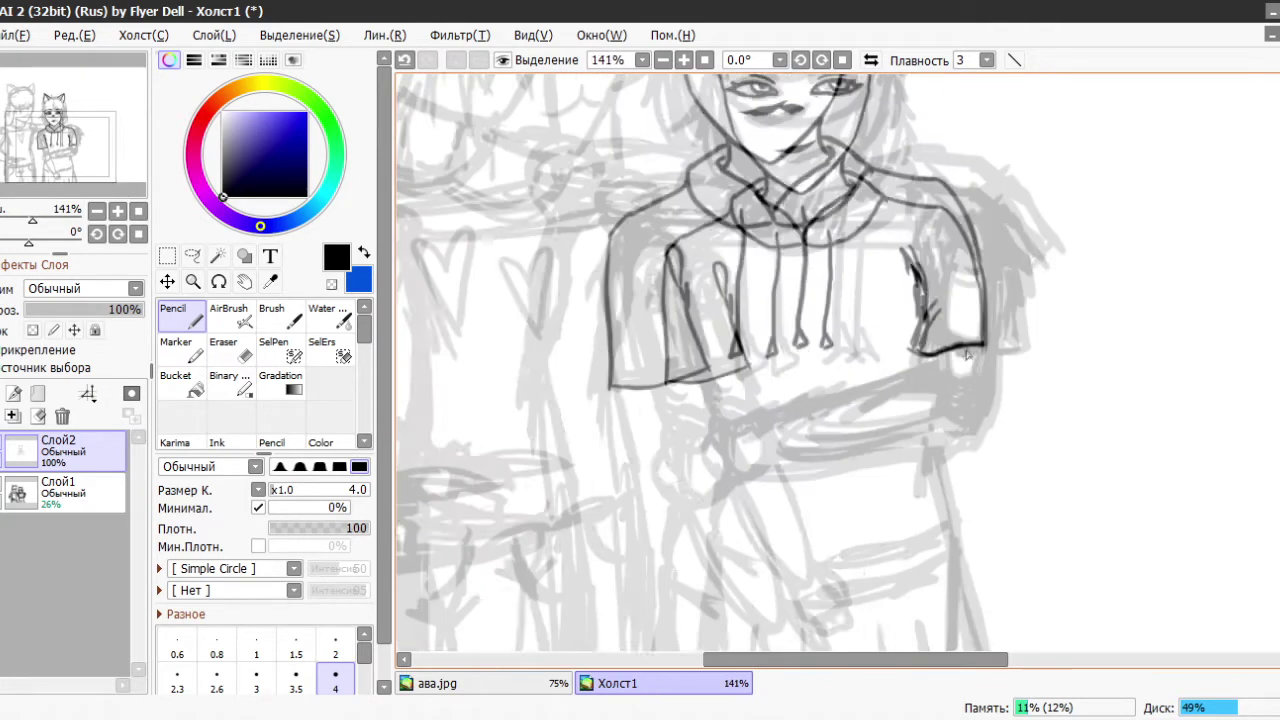
{"action": "left_click_drag", "start_coordinate": [981, 345], "coordinate": [969, 437]}
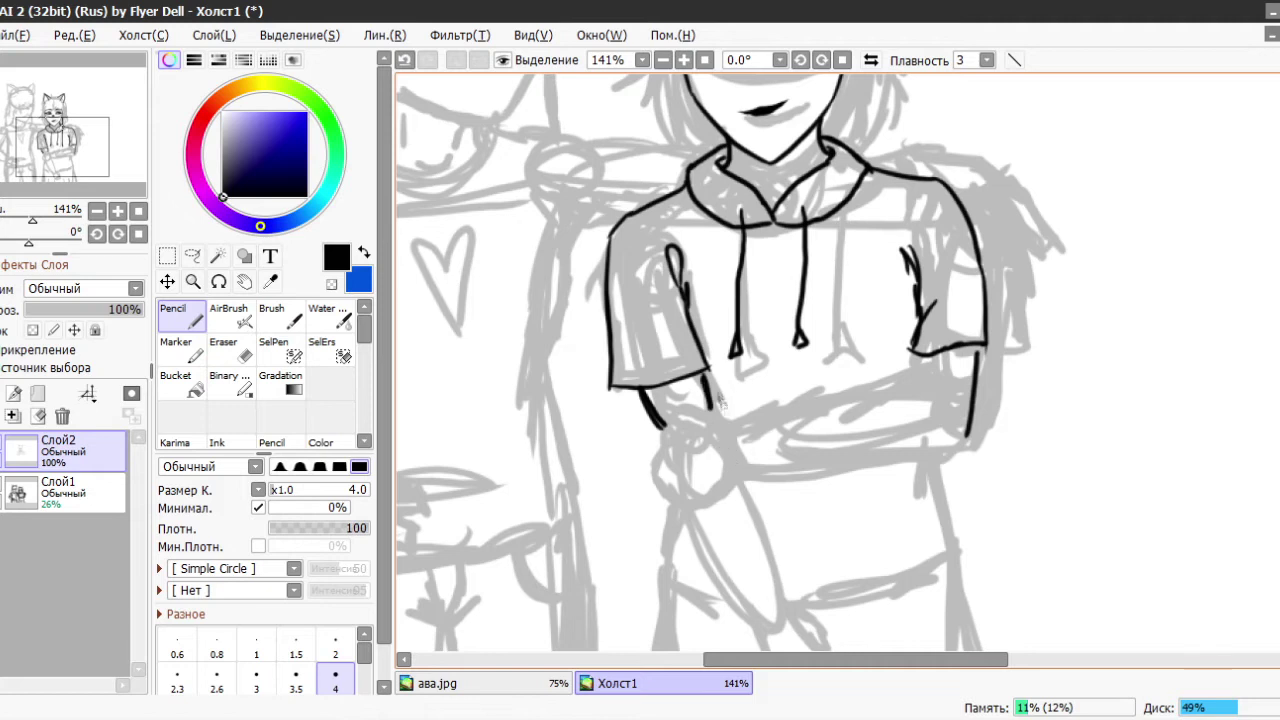
{"action": "mouse_move", "coordinate": [935, 378]}
{"action": "left_mouse_down"}
{"action": "mouse_move", "coordinate": [733, 426]}
{"action": "mouse_move", "coordinate": [748, 470]}
{"action": "mouse_move", "coordinate": [888, 468]}
{"action": "mouse_move", "coordinate": [930, 446]}
{"action": "left_mouse_up"}
{"action": "scroll", "coordinate": [967, 432], "scroll_direction": "down", "scroll_amount": 1}
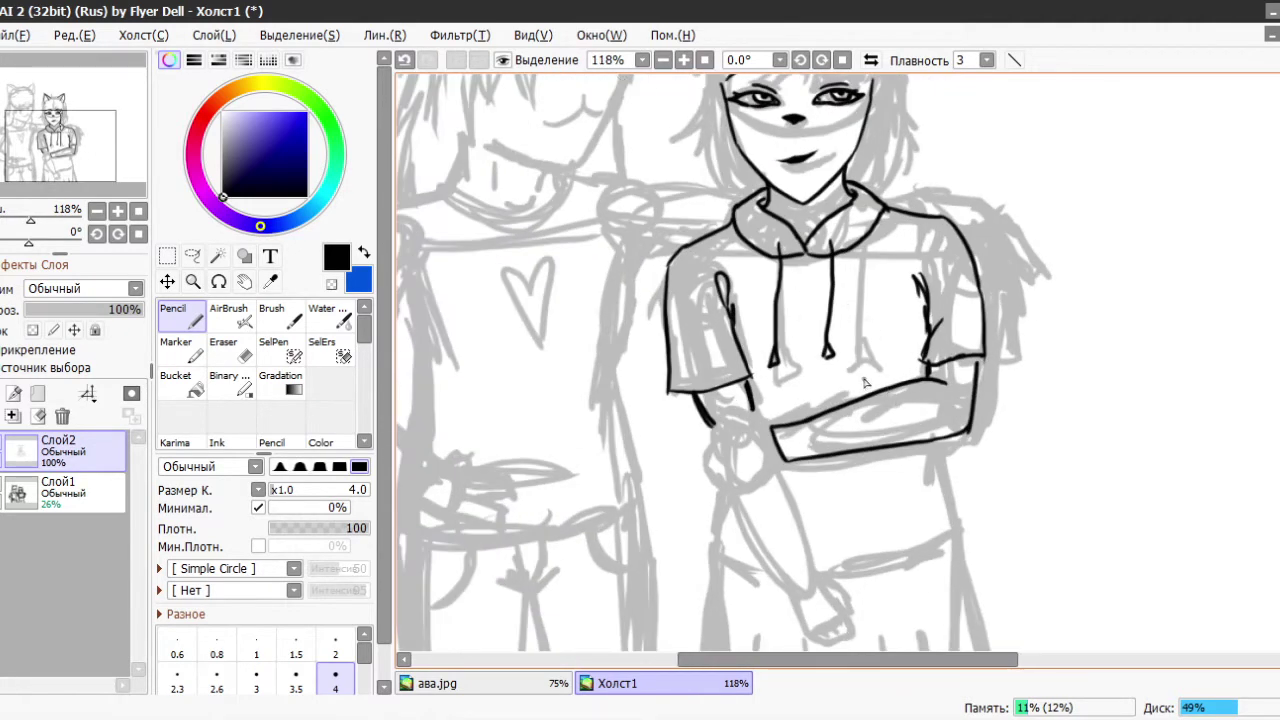
- Ink the second figure's curled hand with thumb and finger contour at the end of the folded forearm
{"action": "scroll", "coordinate": [808, 388], "scroll_direction": "up", "scroll_amount": 6}
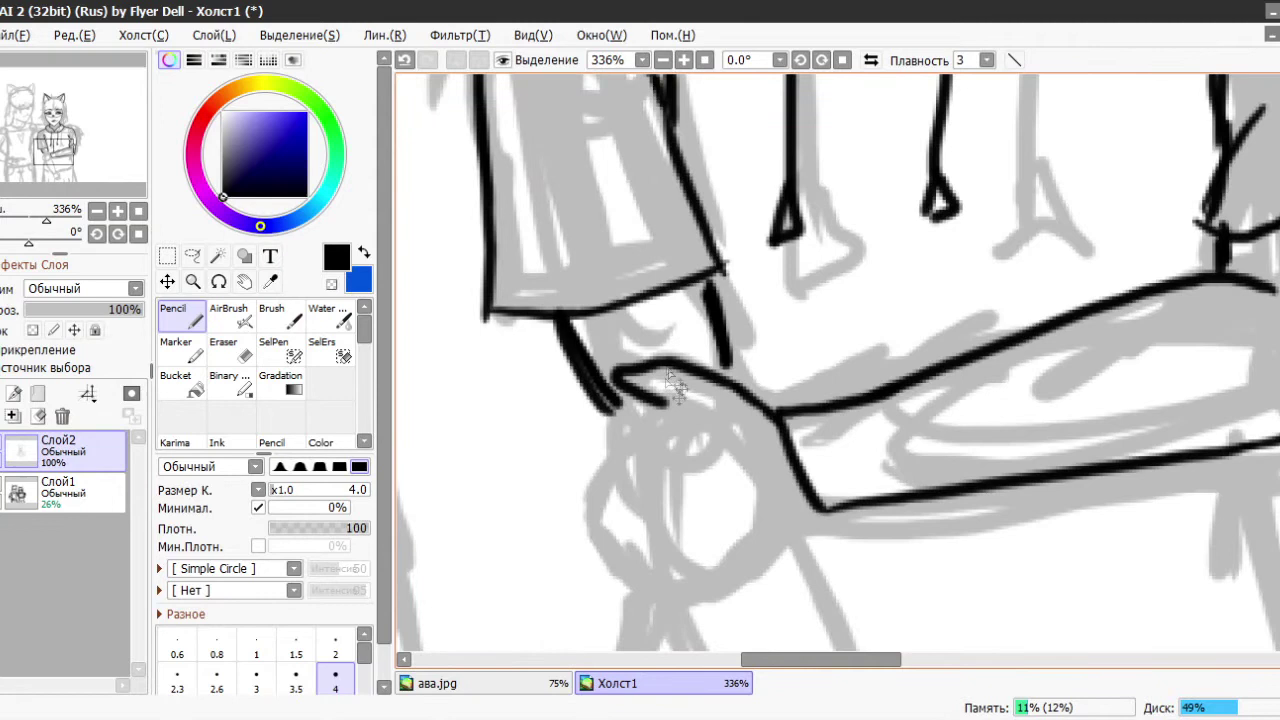
{"action": "mouse_move", "coordinate": [634, 398]}
{"action": "left_mouse_down"}
{"action": "mouse_move", "coordinate": [678, 392]}
{"action": "mouse_move", "coordinate": [588, 505]}
{"action": "mouse_move", "coordinate": [640, 567]}
{"action": "mouse_move", "coordinate": [692, 598]}
{"action": "mouse_move", "coordinate": [815, 505]}
{"action": "left_mouse_up"}
{"action": "left_click_drag", "start_coordinate": [602, 520], "coordinate": [634, 542]}
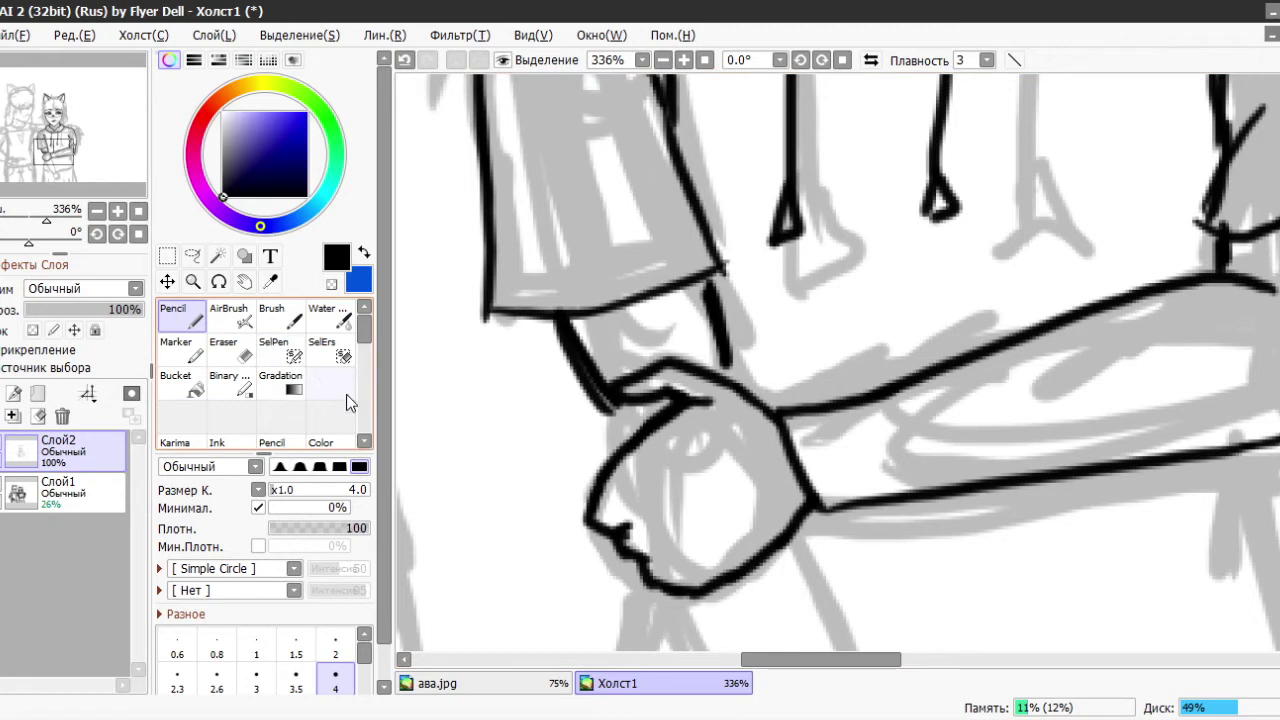
- Ink the lines separating the fingers on the second figure's curled hand and erase the overshooting ends
{"action": "left_click_drag", "start_coordinate": [612, 527], "coordinate": [670, 516]}
{"action": "left_click_drag", "start_coordinate": [628, 545], "coordinate": [686, 550]}
{"action": "left_click_drag", "start_coordinate": [650, 572], "coordinate": [708, 572]}
{"action": "mouse_move", "coordinate": [604, 500]}
{"action": "left_mouse_down"}
{"action": "mouse_move", "coordinate": [640, 430]}
{"action": "mouse_move", "coordinate": [624, 467]}
{"action": "mouse_move", "coordinate": [652, 432]}
{"action": "mouse_move", "coordinate": [644, 450]}
{"action": "left_mouse_up"}
{"action": "key", "text": "e"}
{"action": "key", "text": "n"}
{"action": "key", "text": "e"}
{"action": "mouse_move", "coordinate": [632, 524]}
{"action": "left_mouse_down"}
{"action": "mouse_move", "coordinate": [666, 498]}
{"action": "mouse_move", "coordinate": [640, 570]}
{"action": "left_mouse_up"}
{"action": "left_click_drag", "start_coordinate": [710, 536], "coordinate": [662, 585]}
{"action": "key", "text": "n"}
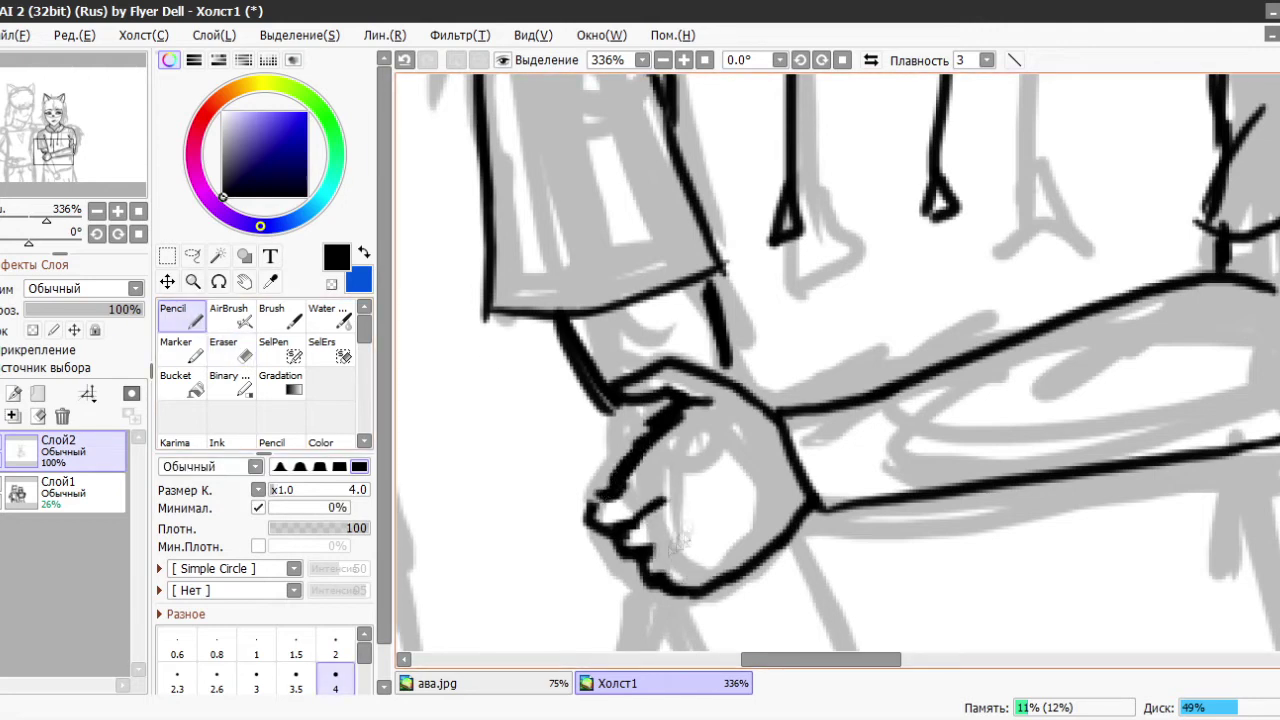
{"action": "key", "text": "ctrl+z"}
- Ink the wrist edges joining the sleeve to the curled hand and tidy the finger contour below the thumb
{"action": "mouse_move", "coordinate": [590, 508]}
{"action": "left_mouse_down"}
{"action": "mouse_move", "coordinate": [608, 460]}
{"action": "mouse_move", "coordinate": [634, 476]}
{"action": "left_mouse_up"}
{"action": "key", "text": "e"}
{"action": "key", "text": "n"}
{"action": "left_click_drag", "start_coordinate": [596, 398], "coordinate": [612, 436]}
{"action": "left_click_drag", "start_coordinate": [606, 452], "coordinate": [586, 510]}
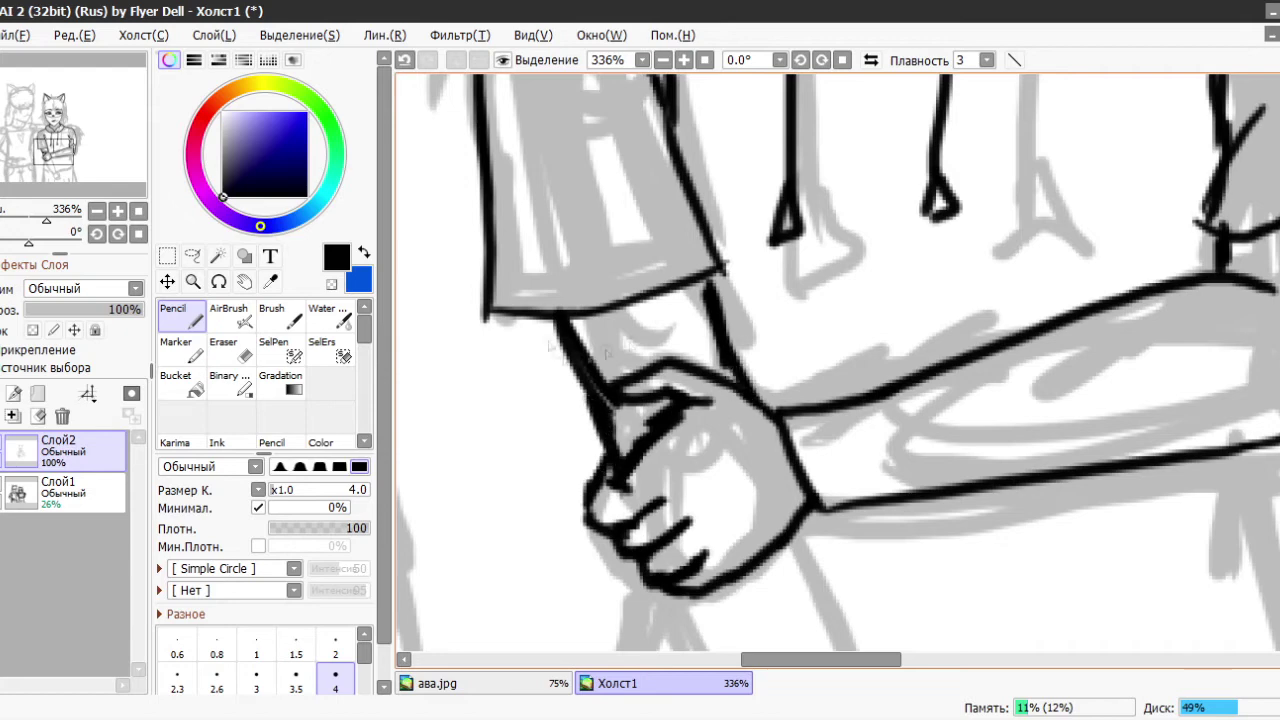
- Ink both edges of the hanging forearm below the curled hand and close them with a curve at the wrist
{"action": "scroll", "coordinate": [648, 436], "scroll_direction": "down", "scroll_amount": 4}
{"action": "left_click_drag", "start_coordinate": [655, 432], "coordinate": [720, 534]}
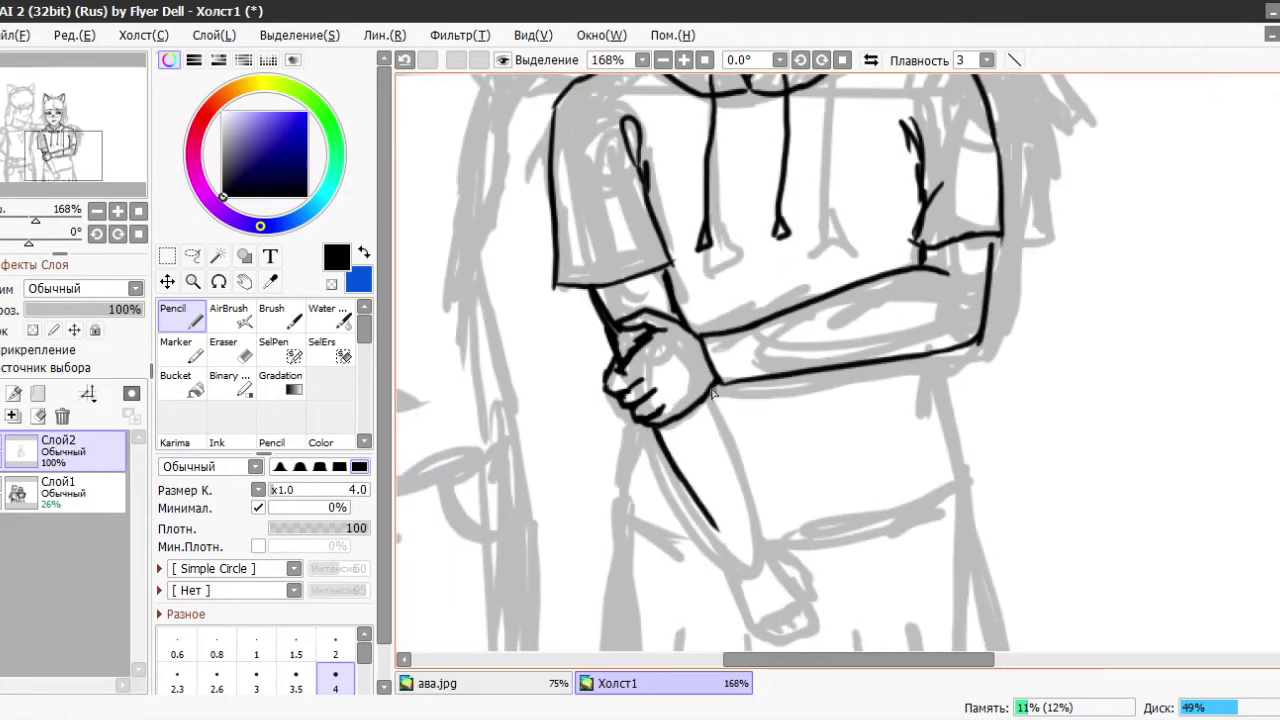
{"action": "left_click_drag", "start_coordinate": [708, 386], "coordinate": [782, 556]}
{"action": "left_click_drag", "start_coordinate": [706, 510], "coordinate": [784, 572]}
{"action": "scroll", "coordinate": [757, 483], "scroll_direction": "down", "scroll_amount": 3}
{"action": "scroll", "coordinate": [757, 483], "scroll_direction": "up", "scroll_amount": 6}
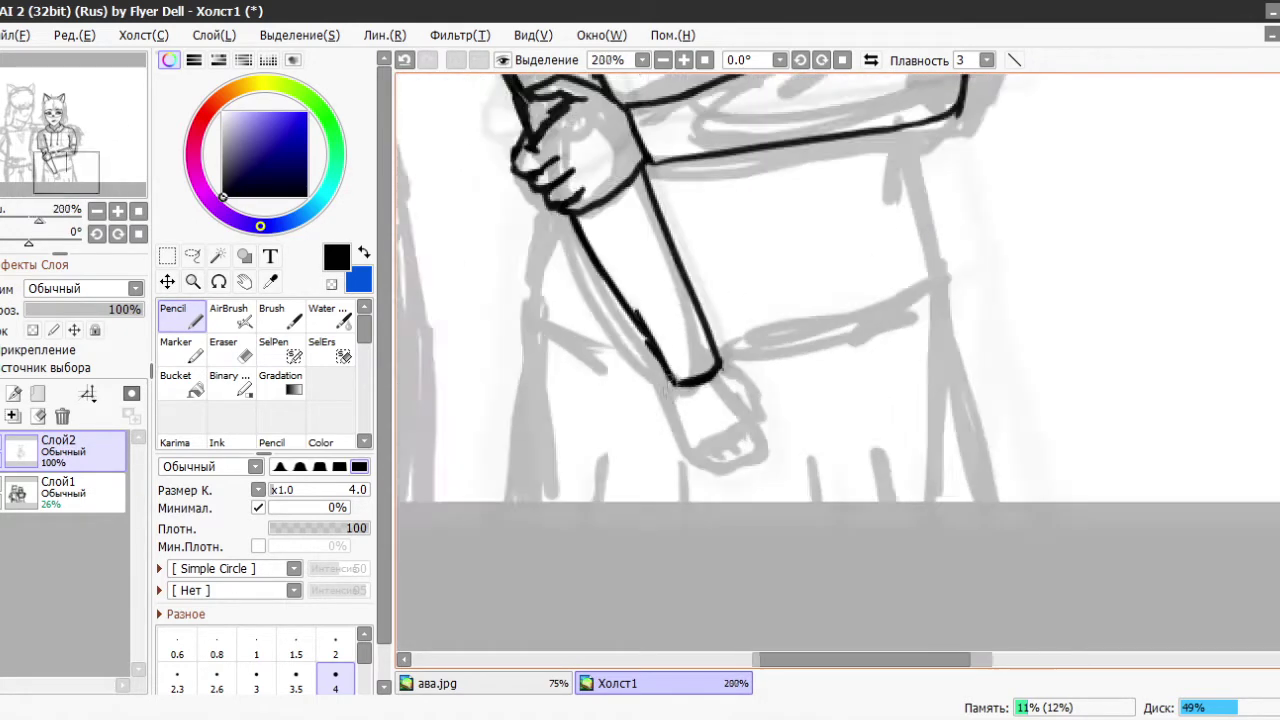
- Ink the outline of the hanging hand with its thumb and finger edge, undoing the stray strokes
{"action": "left_click_drag", "start_coordinate": [682, 384], "coordinate": [704, 462]}
{"action": "left_click_drag", "start_coordinate": [738, 348], "coordinate": [806, 424]}
{"action": "left_click_drag", "start_coordinate": [700, 466], "coordinate": [790, 452]}
{"action": "mouse_move", "coordinate": [770, 368]}
{"action": "left_mouse_down"}
{"action": "mouse_move", "coordinate": [826, 436]}
{"action": "mouse_move", "coordinate": [771, 462]}
{"action": "mouse_move", "coordinate": [792, 462]}
{"action": "left_mouse_up"}
{"action": "key", "text": "ctrl+z"}
{"action": "key", "text": "ctrl+z"}
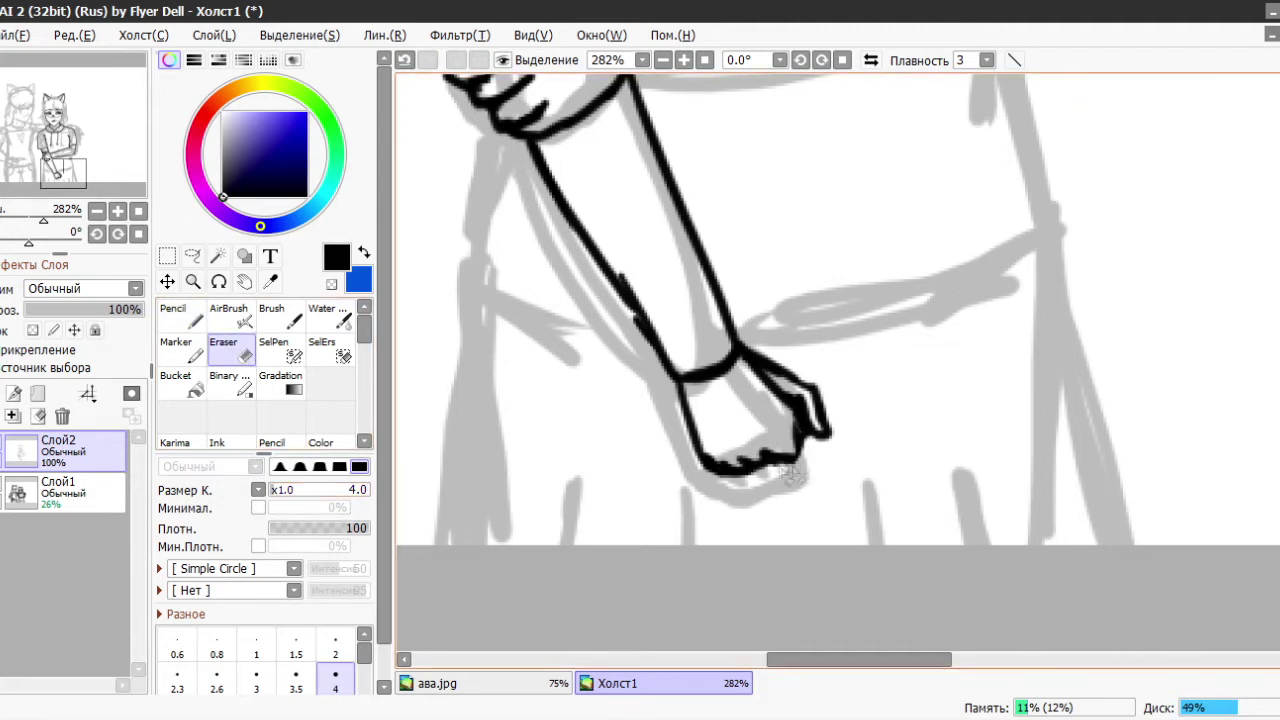
- Erase the overly thick ink between the hanging hand's thumb and palm and redraw a thinner contour
{"action": "left_click", "coordinate": [235, 350]}
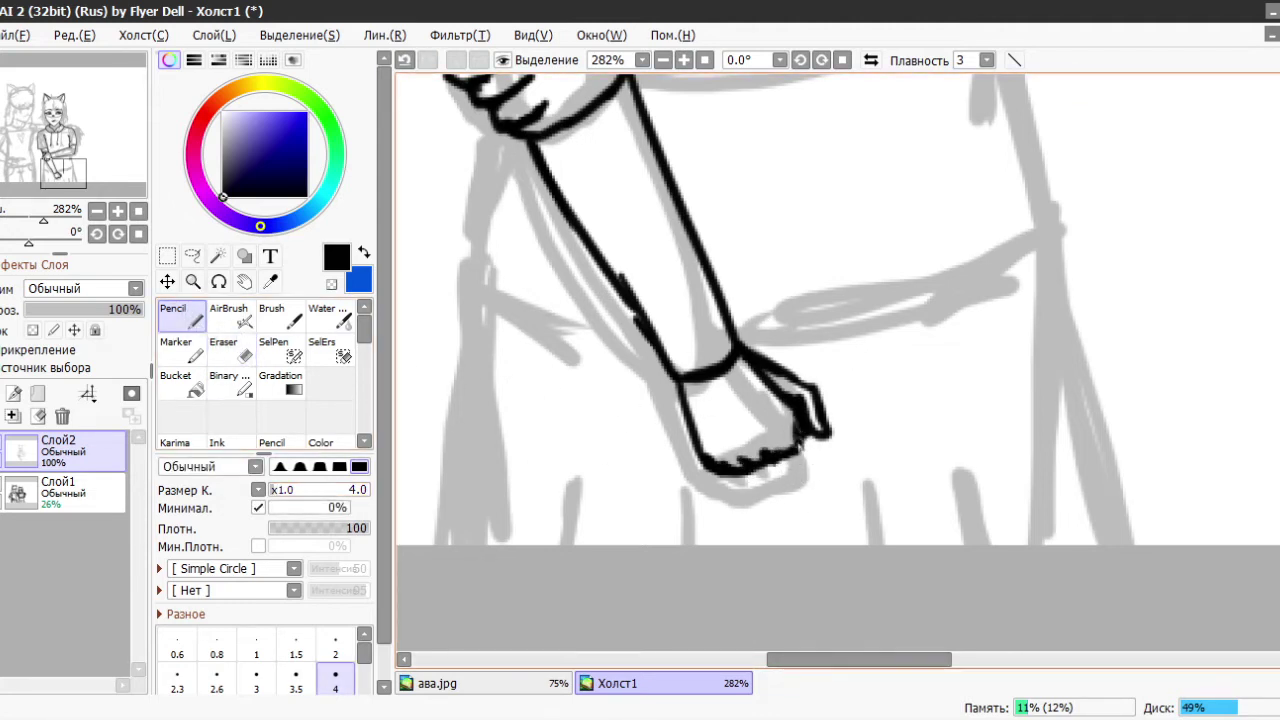
{"action": "left_click", "coordinate": [238, 352]}
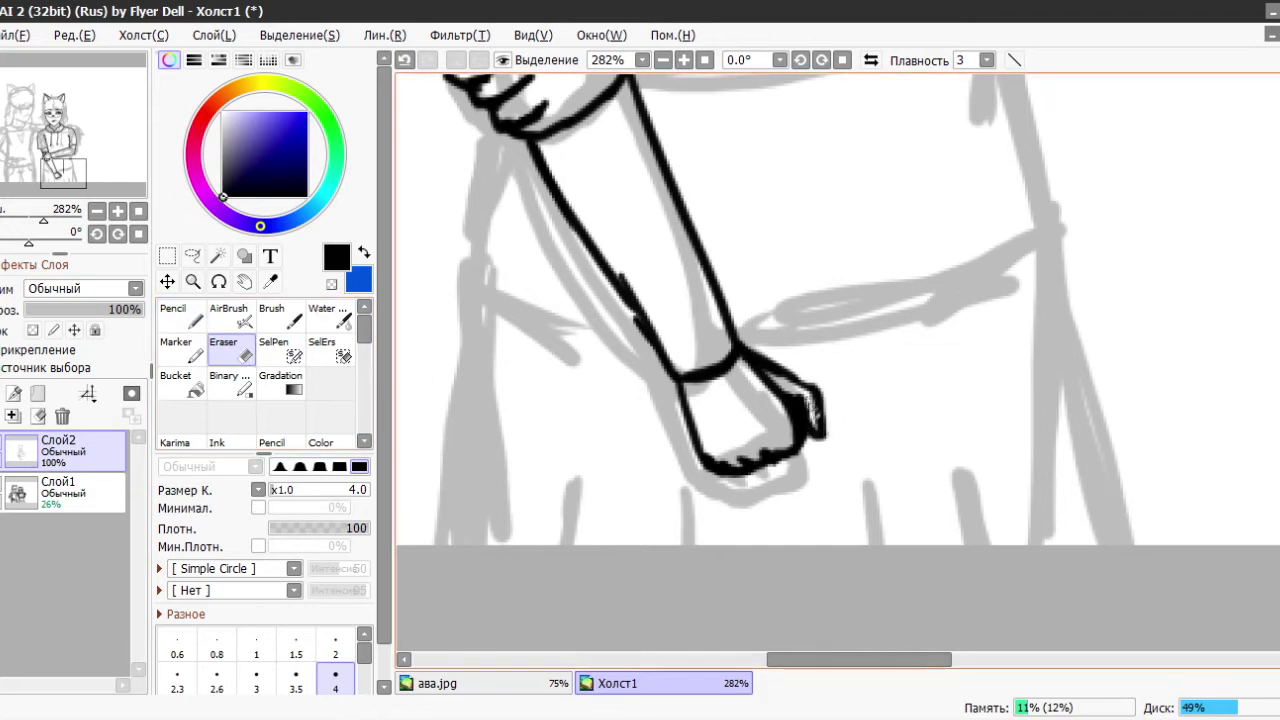
{"action": "key", "text": "n"}
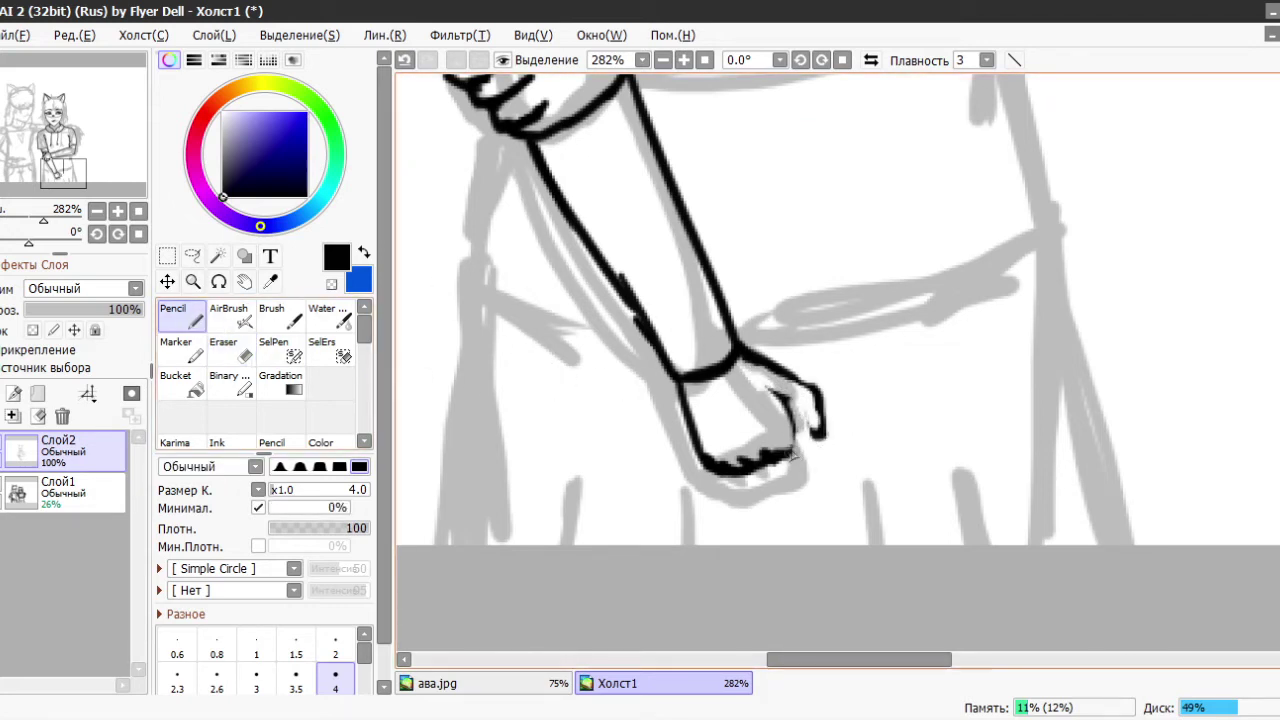
{"action": "key", "text": "e"}
{"action": "mouse_move", "coordinate": [815, 425]}
{"action": "left_mouse_down"}
{"action": "mouse_move", "coordinate": [826, 360]}
{"action": "mouse_move", "coordinate": [816, 402]}
{"action": "mouse_move", "coordinate": [788, 370]}
{"action": "left_mouse_up"}
{"action": "key", "text": "n"}
- Select the hanging hand's thumb and transform it to sit closer to the palm
{"action": "key", "text": "a"}
{"action": "key", "text": "ctrl+t"}
{"action": "left_click_drag", "start_coordinate": [814, 326], "coordinate": [808, 392]}
{"action": "key", "text": "Return"}
{"action": "key", "text": "n"}
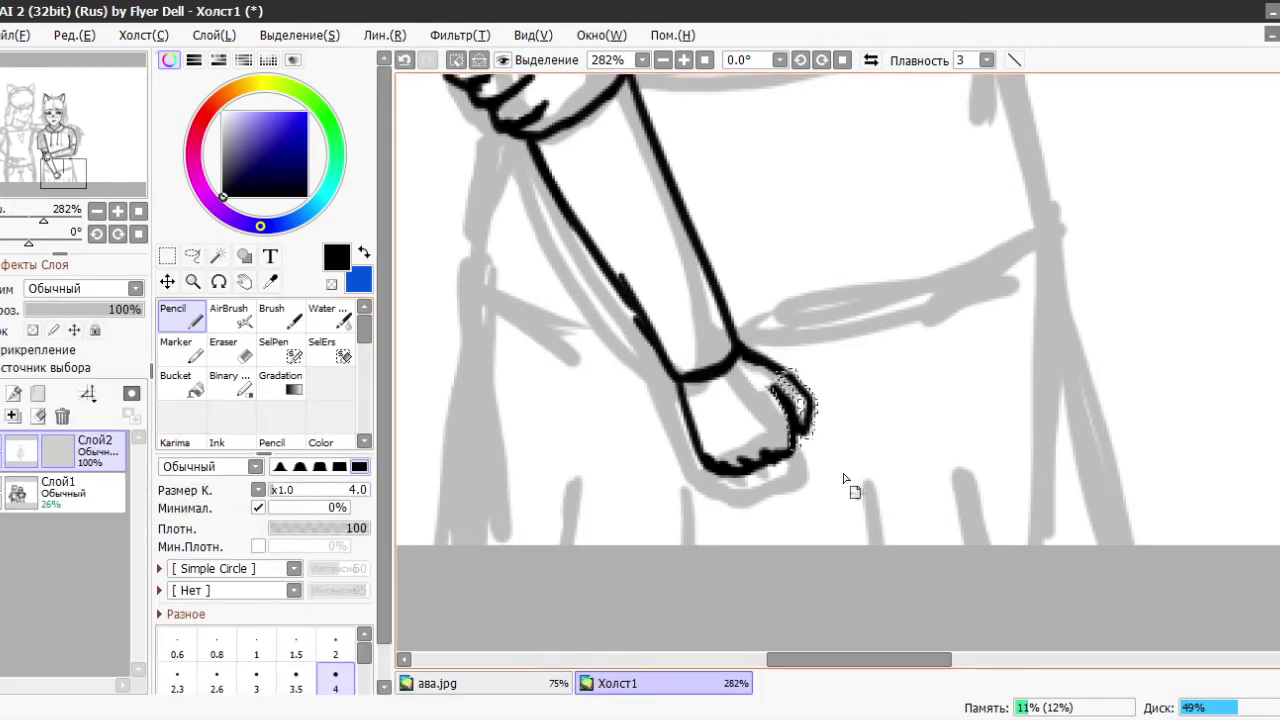
- Erase the jagged bumps on the hanging forearm's edge, smooth the line again and touch up the face below the nose
{"action": "scroll", "coordinate": [849, 486], "scroll_direction": "up", "scroll_amount": 1}
{"action": "key", "text": "e"}
{"action": "left_click_drag", "start_coordinate": [570, 212], "coordinate": [628, 330]}
{"action": "key", "text": "n"}
{"action": "left_click_drag", "start_coordinate": [574, 245], "coordinate": [640, 345]}
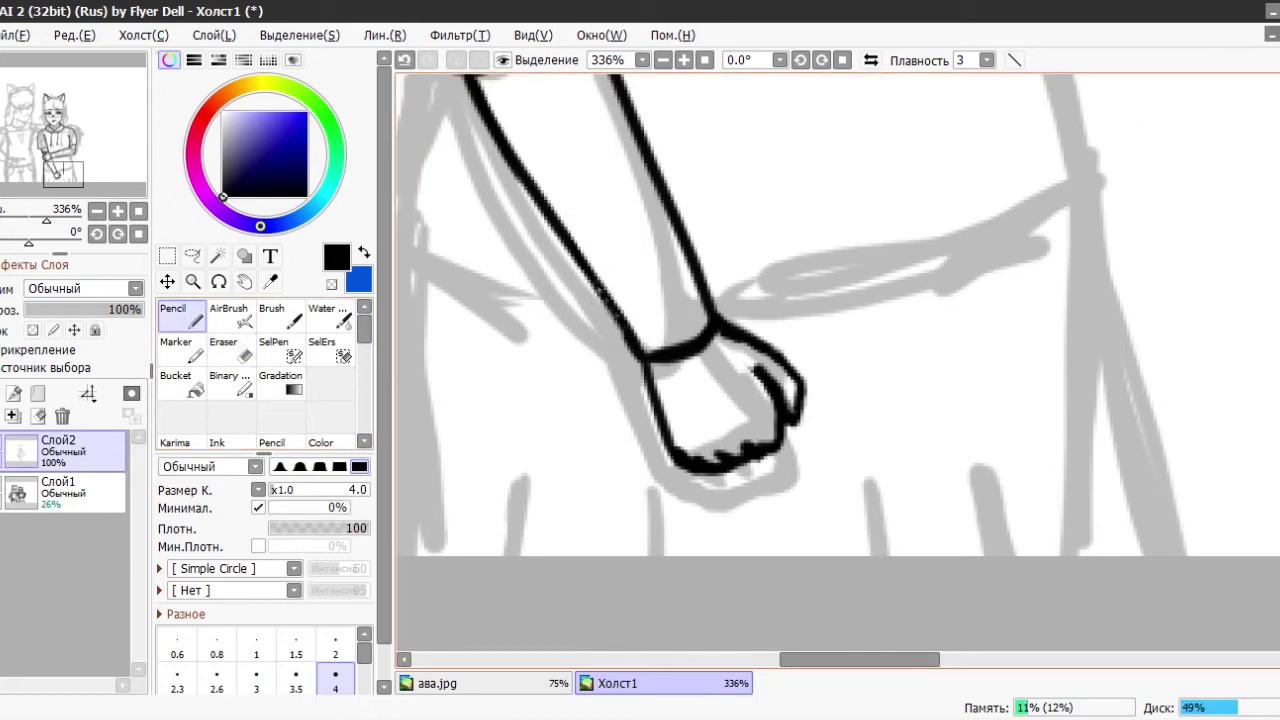
{"action": "scroll", "coordinate": [851, 387], "scroll_direction": "up", "scroll_amount": 2}
{"action": "scroll", "coordinate": [814, 491], "scroll_direction": "down", "scroll_amount": 6}
{"action": "scroll", "coordinate": [814, 171], "scroll_direction": "up", "scroll_amount": 4}
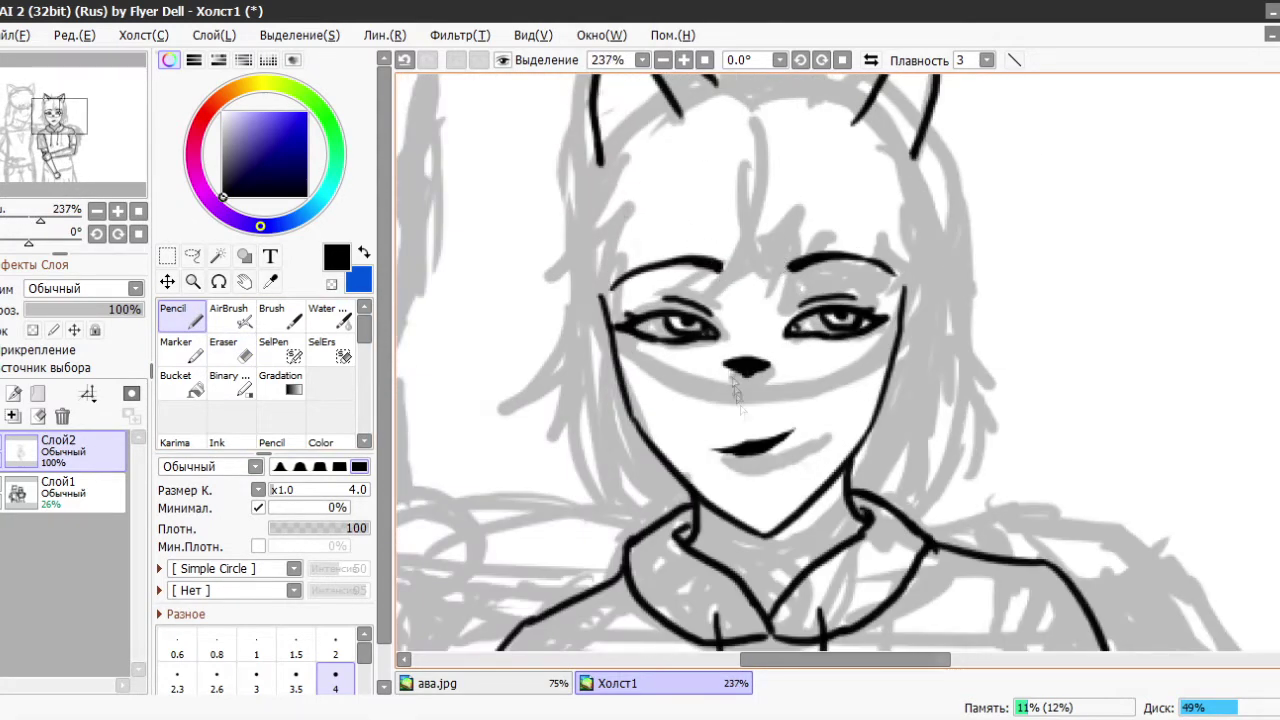
{"action": "left_click_drag", "start_coordinate": [735, 385], "coordinate": [740, 392]}
{"action": "scroll", "coordinate": [260, 370], "scroll_direction": "down", "scroll_amount": 5}
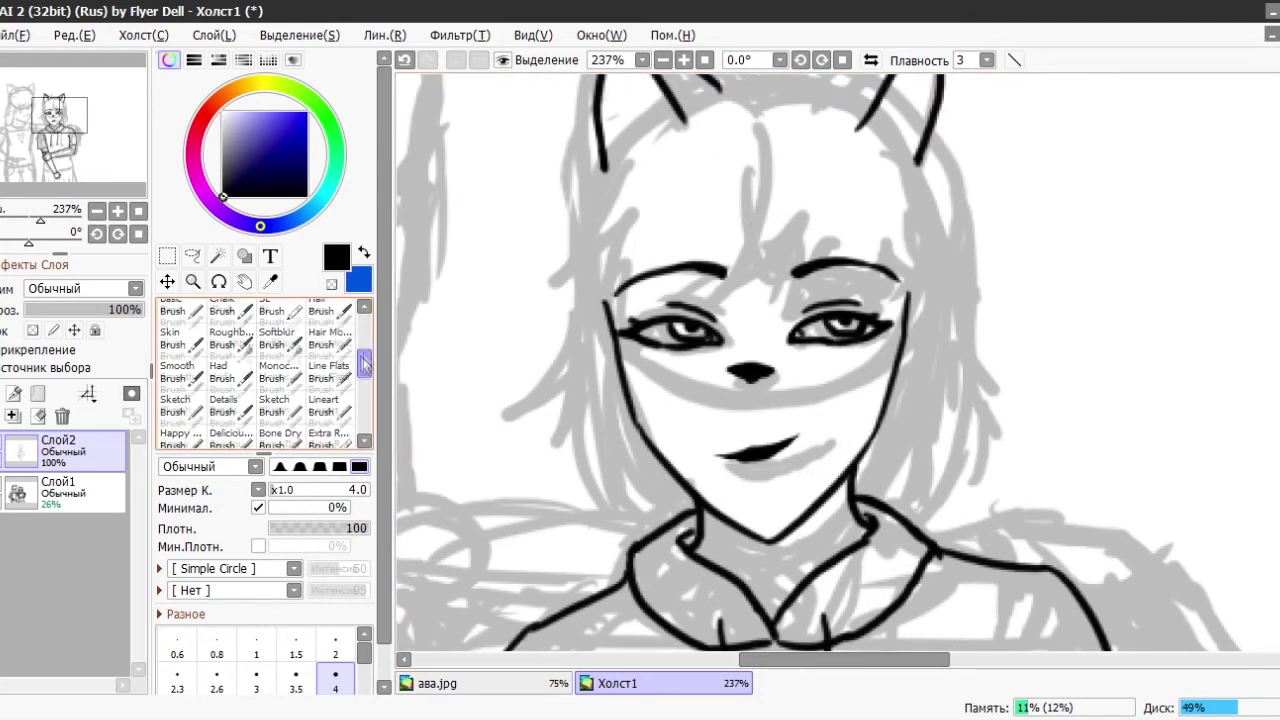
{"action": "left_click", "coordinate": [330, 335]}
{"action": "left_click_drag", "start_coordinate": [470, 310], "coordinate": [450, 520]}
{"action": "key", "text": "ctrl+z"}
{"action": "mouse_move", "coordinate": [480, 270]}
{"action": "left_mouse_down"}
{"action": "mouse_move", "coordinate": [430, 420]}
{"action": "mouse_move", "coordinate": [500, 440]}
{"action": "mouse_move", "coordinate": [480, 295]}
{"action": "left_mouse_up"}
{"action": "key", "text": "ctrl+z"}
{"action": "key", "text": "ctrl+z"}
- Set up the Hair Mo... brush at size 8.0 with a dark grey colour, undoing the test strokes
{"action": "left_click", "coordinate": [330, 369]}
{"action": "left_click_drag", "start_coordinate": [350, 490], "coordinate": [325, 490]}
{"action": "key", "text": "ctrl+z"}
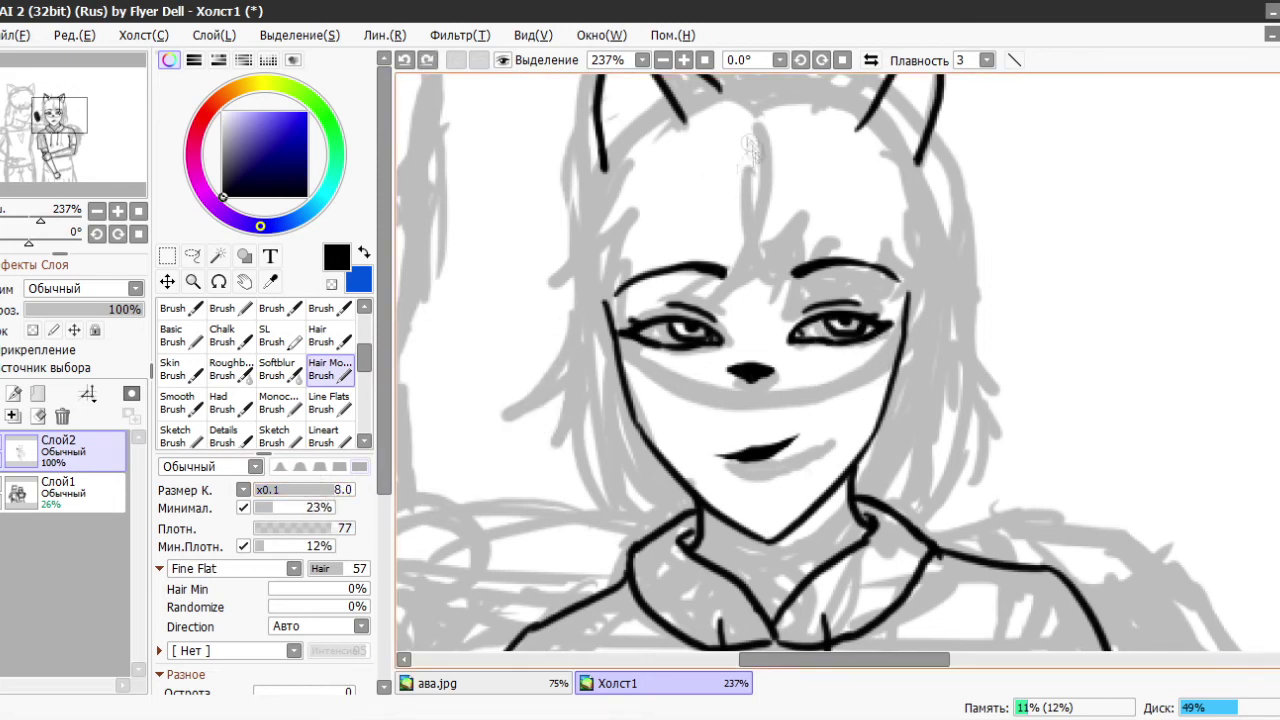
{"action": "left_click", "coordinate": [221, 180]}
{"action": "left_click_drag", "start_coordinate": [760, 130], "coordinate": [740, 310]}
{"action": "key", "text": "ctrl+z"}
- Paint the second figure's dark fringe from the parting toward the side of the first figure
{"action": "mouse_move", "coordinate": [768, 118]}
{"action": "left_mouse_down"}
{"action": "mouse_move", "coordinate": [748, 286]}
{"action": "mouse_move", "coordinate": [628, 295]}
{"action": "left_mouse_up"}
{"action": "mouse_move", "coordinate": [745, 92]}
{"action": "left_mouse_down"}
{"action": "mouse_move", "coordinate": [704, 123]}
{"action": "mouse_move", "coordinate": [590, 285]}
{"action": "left_mouse_up"}
{"action": "left_click_drag", "start_coordinate": [668, 165], "coordinate": [605, 300]}
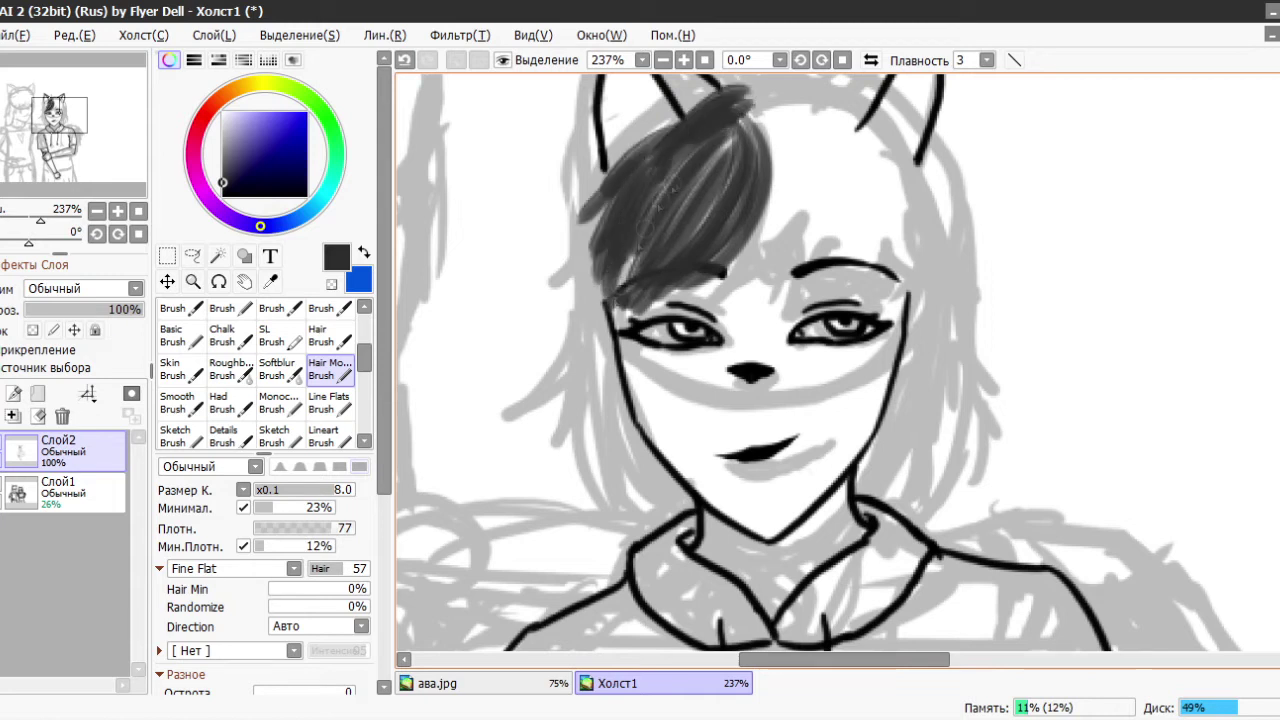
{"action": "left_click_drag", "start_coordinate": [705, 145], "coordinate": [612, 300]}
{"action": "left_click_drag", "start_coordinate": [638, 258], "coordinate": [590, 338]}
{"action": "left_click_drag", "start_coordinate": [750, 115], "coordinate": [706, 200]}
- Paint the other half of the fringe from the parting down over the far eyebrow and temple
{"action": "scroll", "coordinate": [828, 350], "scroll_direction": "down", "scroll_amount": 1}
{"action": "left_click_drag", "start_coordinate": [785, 190], "coordinate": [760, 300]}
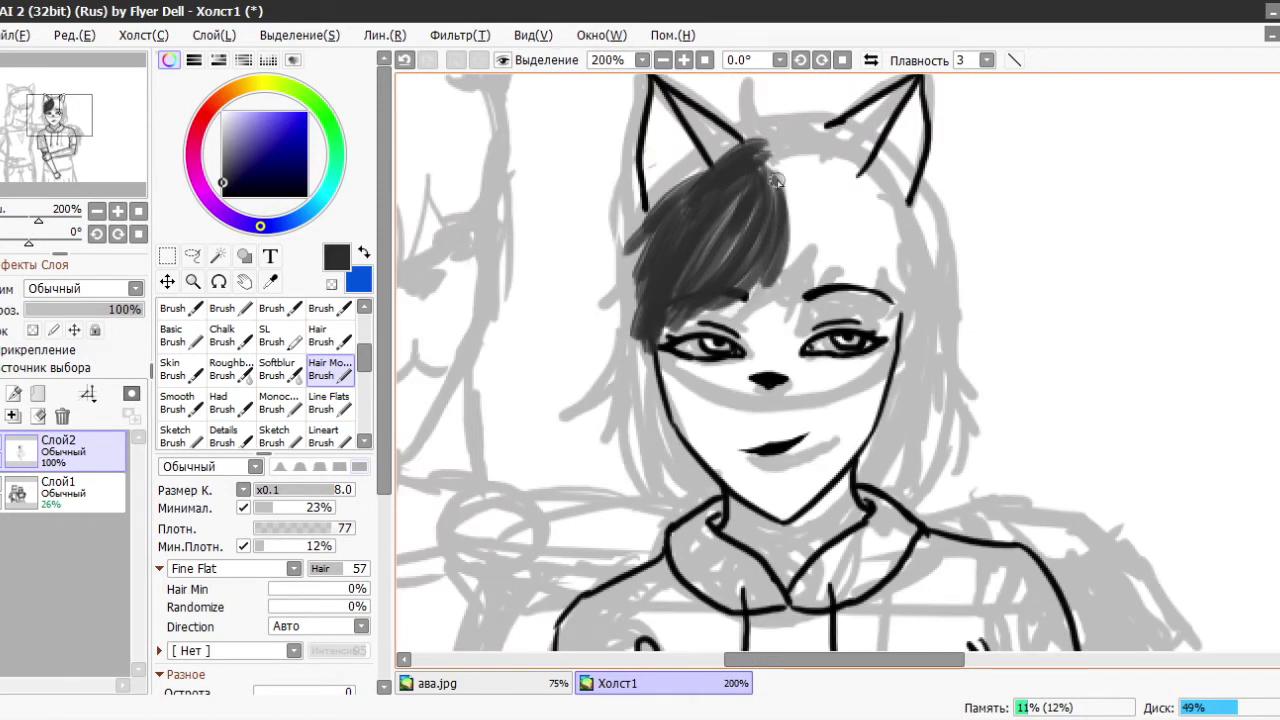
{"action": "left_click_drag", "start_coordinate": [780, 160], "coordinate": [725, 320]}
{"action": "left_click_drag", "start_coordinate": [790, 215], "coordinate": [812, 325]}
{"action": "left_click_drag", "start_coordinate": [815, 160], "coordinate": [800, 310]}
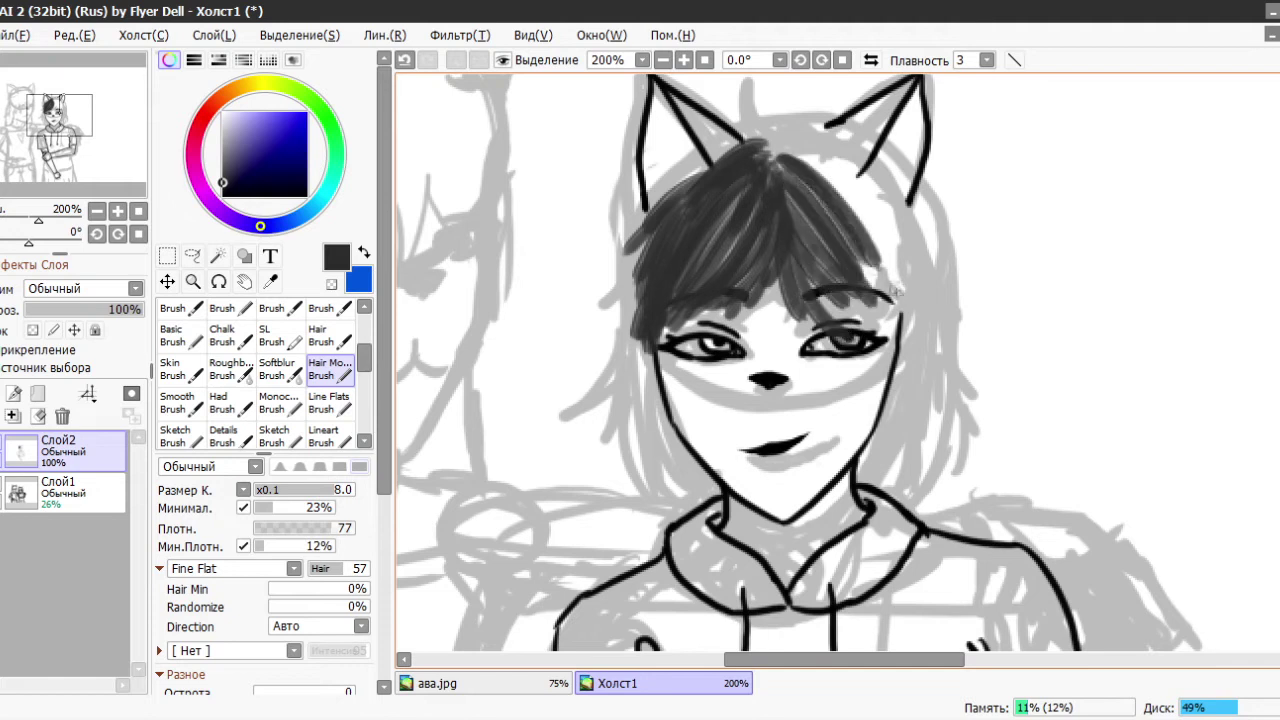
{"action": "left_click_drag", "start_coordinate": [850, 150], "coordinate": [900, 295]}
{"action": "mouse_move", "coordinate": [875, 230]}
{"action": "left_mouse_down"}
{"action": "mouse_move", "coordinate": [860, 305]}
{"action": "mouse_move", "coordinate": [870, 325]}
{"action": "left_mouse_up"}
{"action": "left_click_drag", "start_coordinate": [840, 195], "coordinate": [792, 282]}
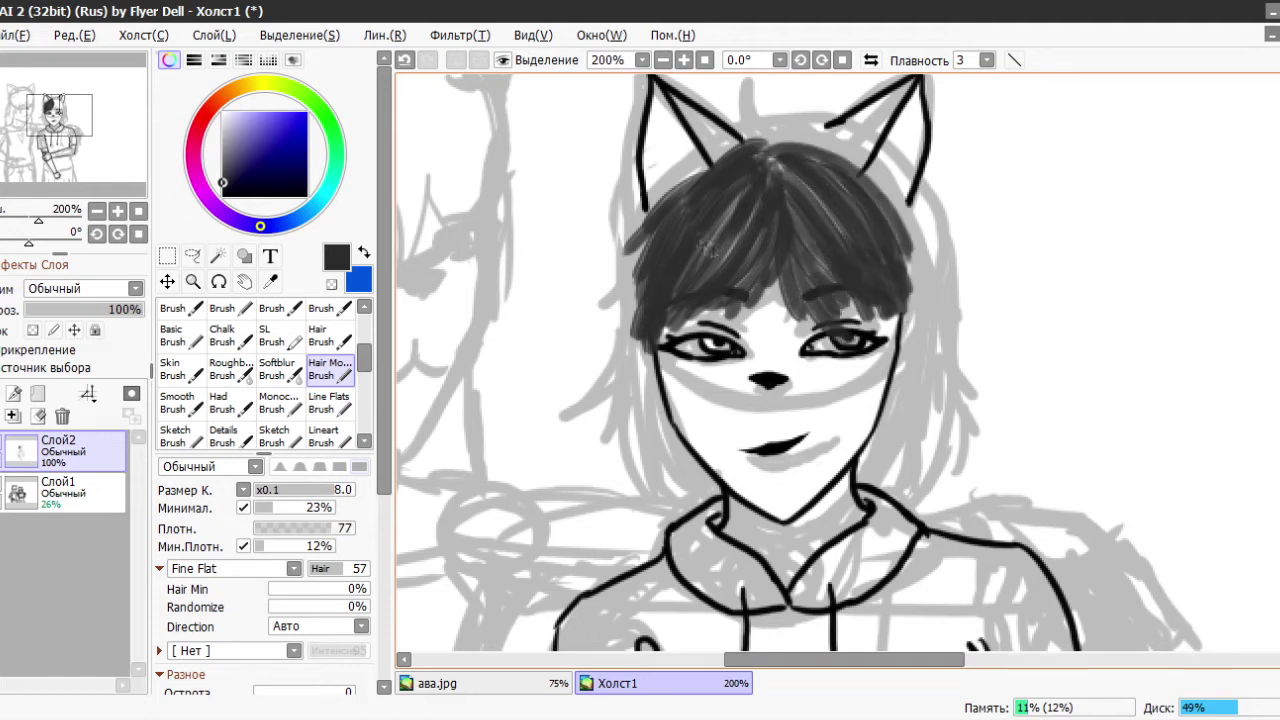
- Deepen the fringe with extra strands and widen its outer edges at both temples
{"action": "left_click_drag", "start_coordinate": [714, 183], "coordinate": [638, 288]}
{"action": "left_click_drag", "start_coordinate": [635, 228], "coordinate": [628, 292]}
{"action": "left_click_drag", "start_coordinate": [884, 200], "coordinate": [912, 340]}
{"action": "left_click_drag", "start_coordinate": [908, 294], "coordinate": [879, 306]}
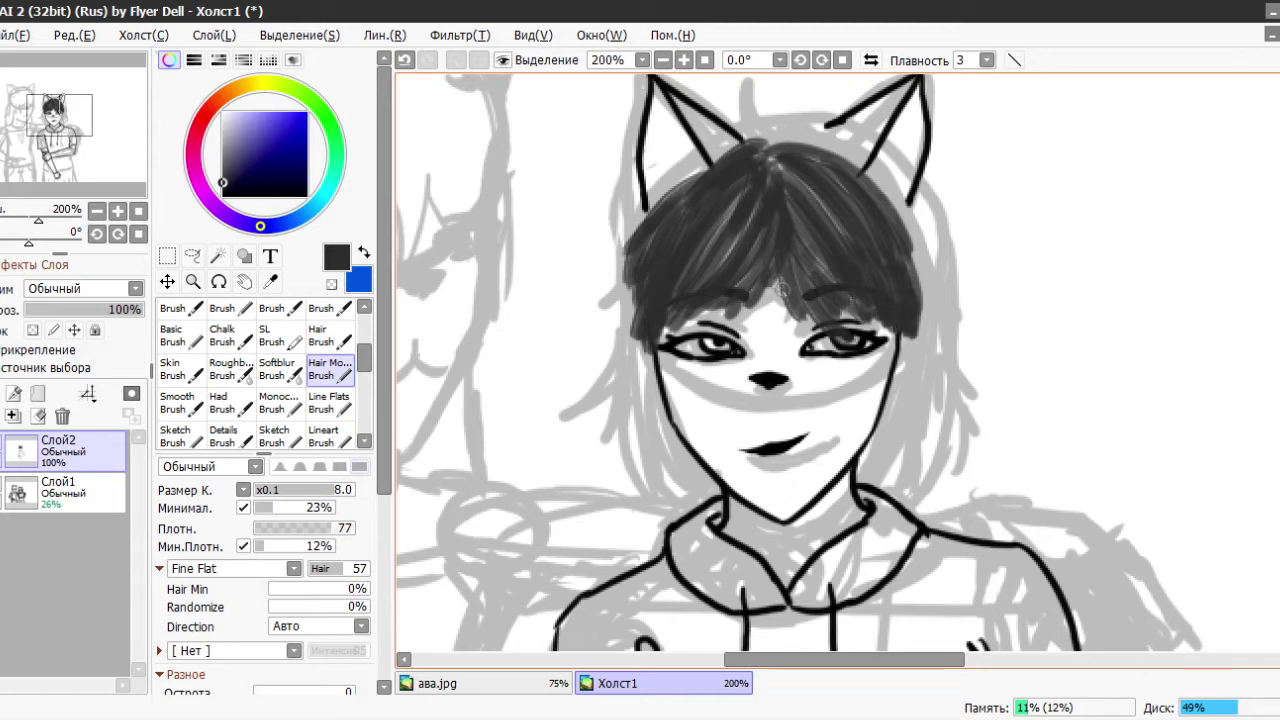
- Paint a dark side lock along each side of the face from the fringe down to the jaw
{"action": "mouse_move", "coordinate": [650, 335]}
{"action": "left_mouse_down"}
{"action": "mouse_move", "coordinate": [678, 500]}
{"action": "mouse_move", "coordinate": [655, 455]}
{"action": "left_mouse_up"}
{"action": "left_click_drag", "start_coordinate": [660, 380], "coordinate": [672, 485]}
{"action": "left_click_drag", "start_coordinate": [900, 330], "coordinate": [900, 455]}
{"action": "left_click_drag", "start_coordinate": [896, 318], "coordinate": [894, 482]}
{"action": "left_click_drag", "start_coordinate": [898, 340], "coordinate": [892, 470]}
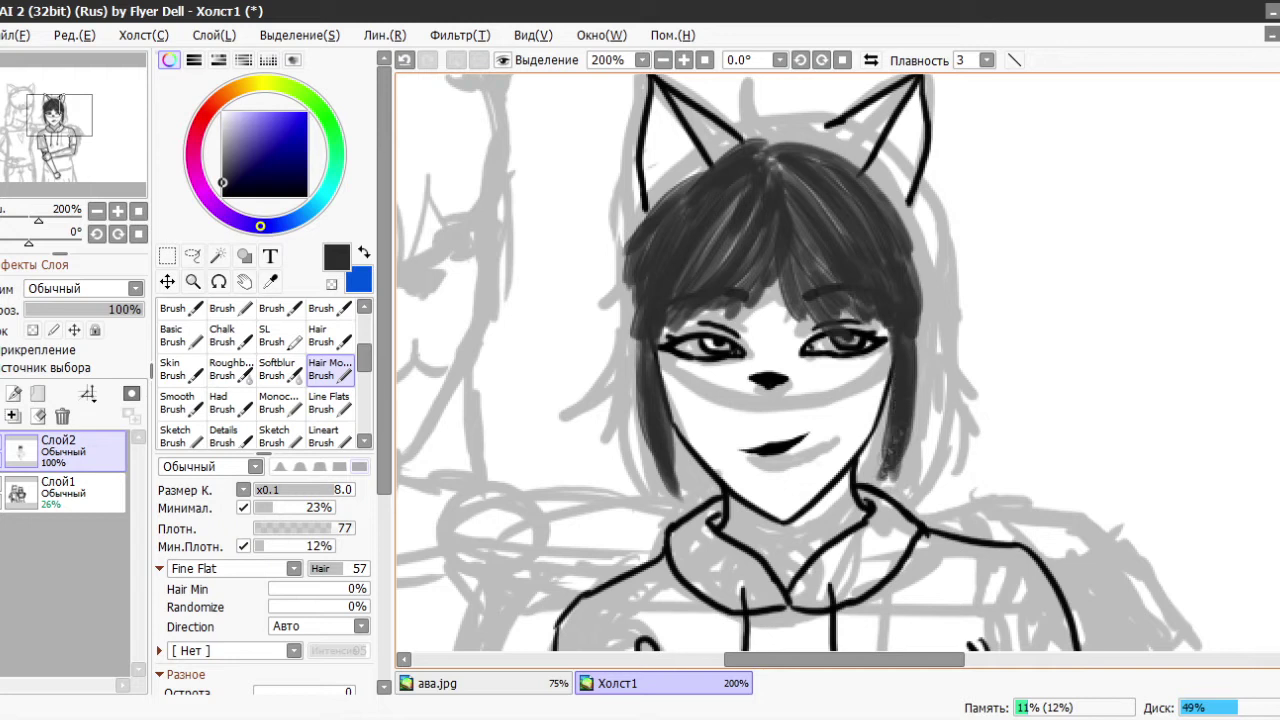
{"action": "left_click_drag", "start_coordinate": [896, 400], "coordinate": [893, 472]}
- Add lighter grey strands to both side locks beside the cheeks
{"action": "left_click", "coordinate": [651, 445], "text": "alt"}
{"action": "left_click_drag", "start_coordinate": [646, 395], "coordinate": [652, 425]}
{"action": "left_click_drag", "start_coordinate": [896, 394], "coordinate": [890, 470]}
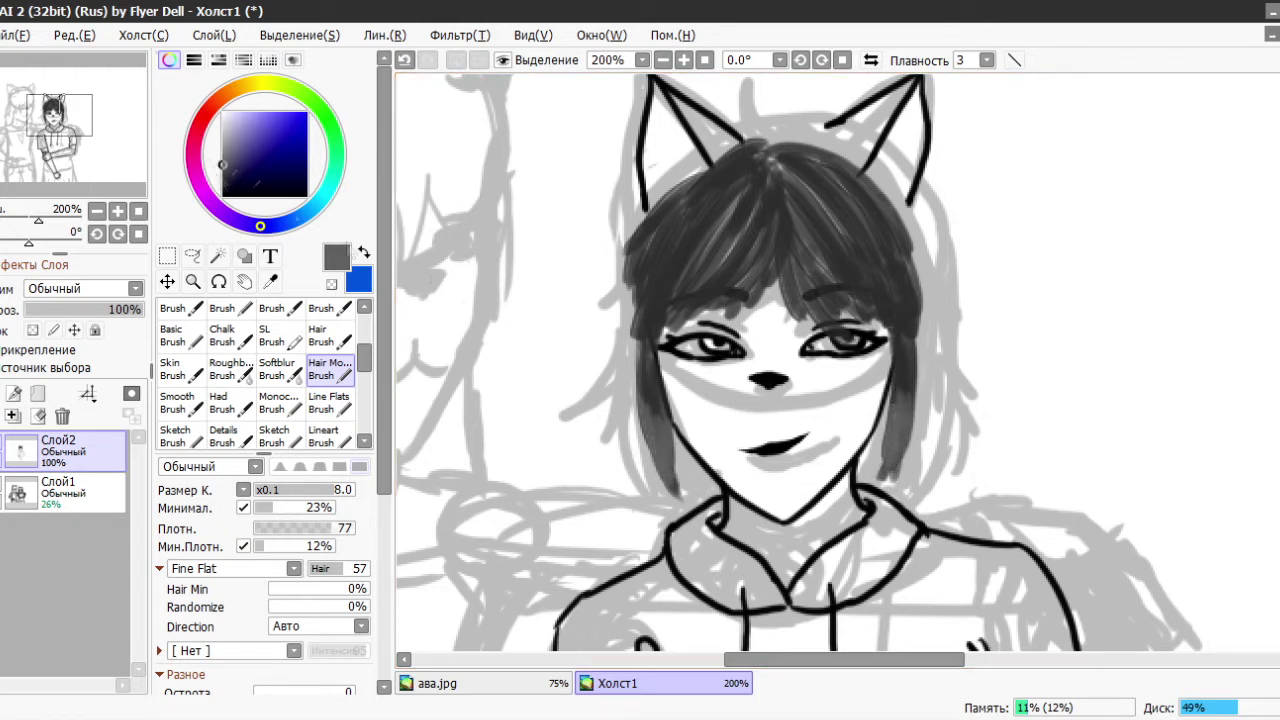
- Paint the darker outer hair on the side facing the first figure, from the temple down to the hood
{"action": "mouse_move", "coordinate": [640, 210]}
{"action": "left_mouse_down"}
{"action": "mouse_move", "coordinate": [600, 340]}
{"action": "mouse_move", "coordinate": [598, 430]}
{"action": "left_mouse_up"}
{"action": "left_click_drag", "start_coordinate": [636, 365], "coordinate": [598, 478]}
{"action": "mouse_move", "coordinate": [642, 485]}
{"action": "left_mouse_down"}
{"action": "mouse_move", "coordinate": [634, 290]}
{"action": "mouse_move", "coordinate": [660, 490]}
{"action": "left_mouse_up"}
{"action": "left_click_drag", "start_coordinate": [680, 436], "coordinate": [684, 492]}
{"action": "left_click_drag", "start_coordinate": [688, 438], "coordinate": [695, 478]}
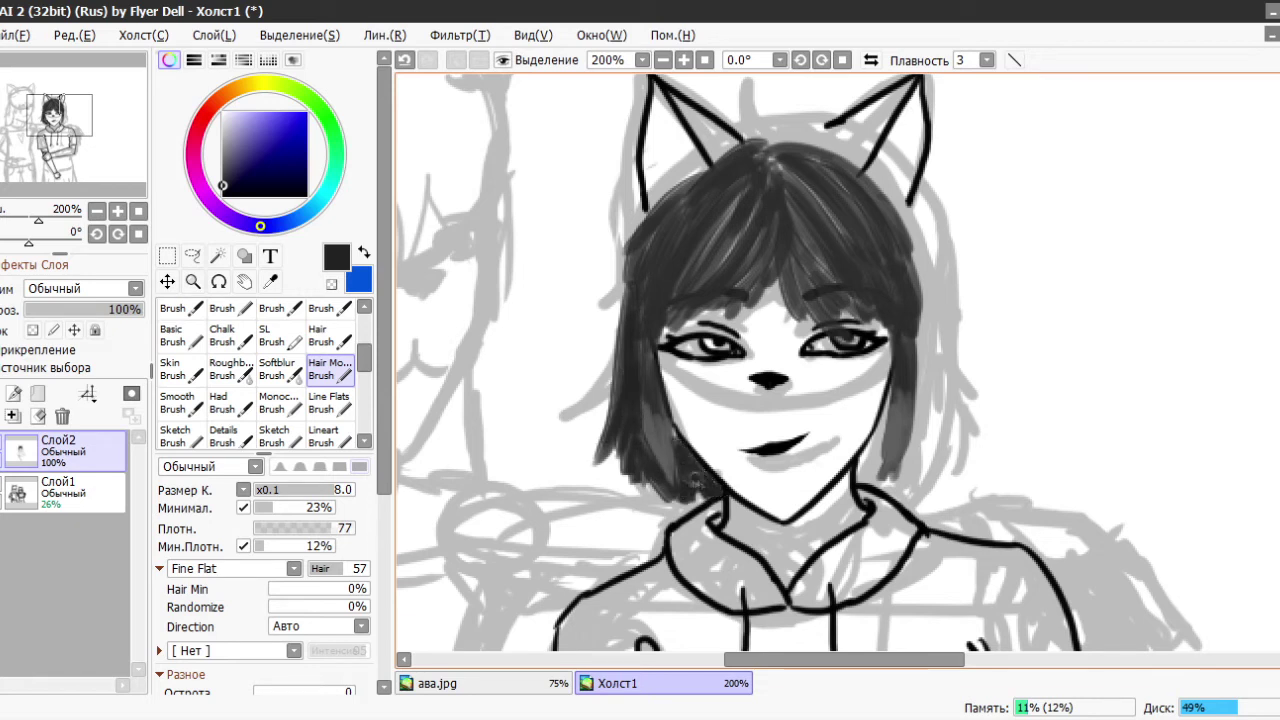
- Paint the outer hair on the far side of the face and add near-black shading to both sides
{"action": "left_click_drag", "start_coordinate": [890, 400], "coordinate": [872, 486]}
{"action": "left_click_drag", "start_coordinate": [925, 340], "coordinate": [915, 470]}
{"action": "left_click_drag", "start_coordinate": [935, 388], "coordinate": [905, 470]}
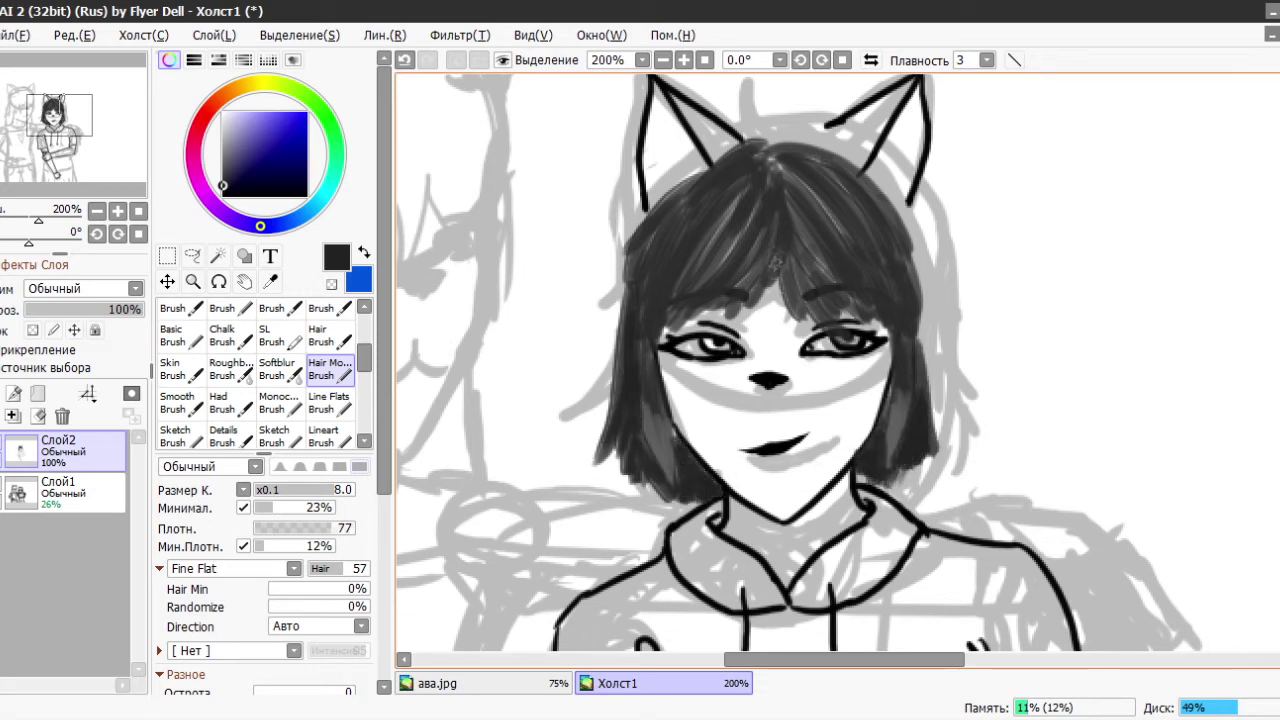
{"action": "left_click_drag", "start_coordinate": [922, 370], "coordinate": [940, 448]}
{"action": "left_click_drag", "start_coordinate": [920, 372], "coordinate": [935, 465]}
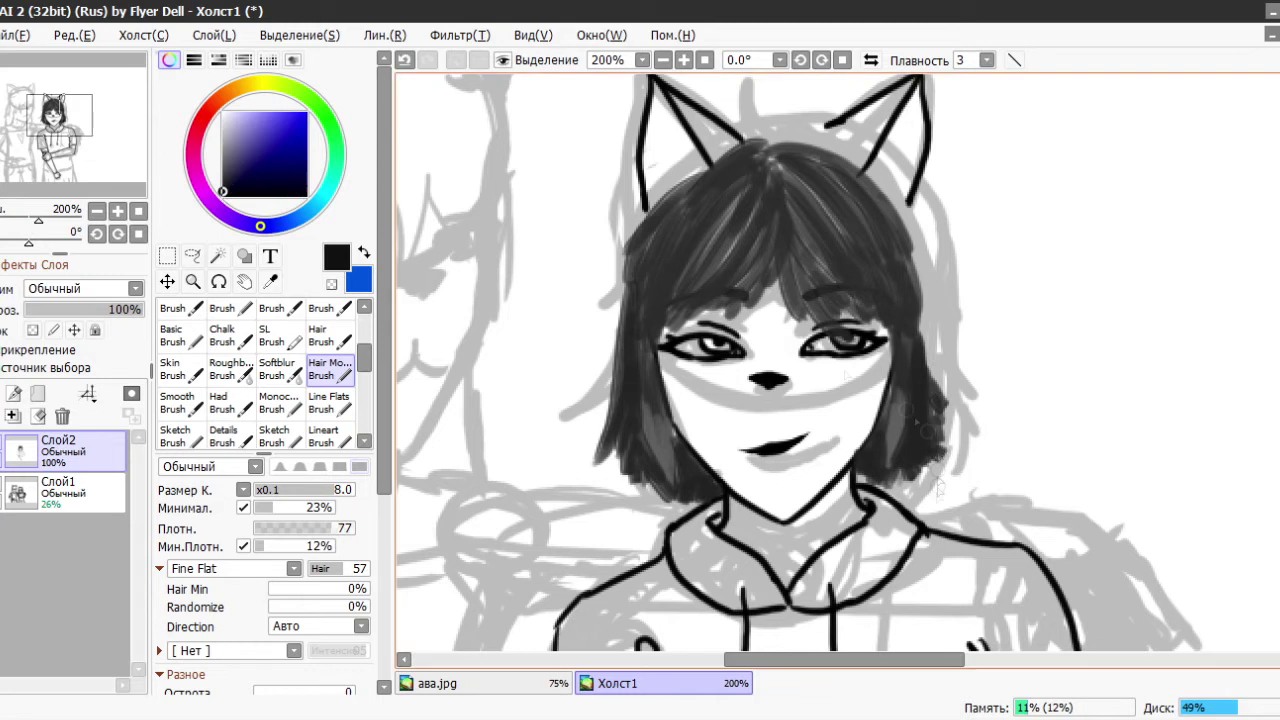
{"action": "left_click_drag", "start_coordinate": [628, 362], "coordinate": [668, 486]}
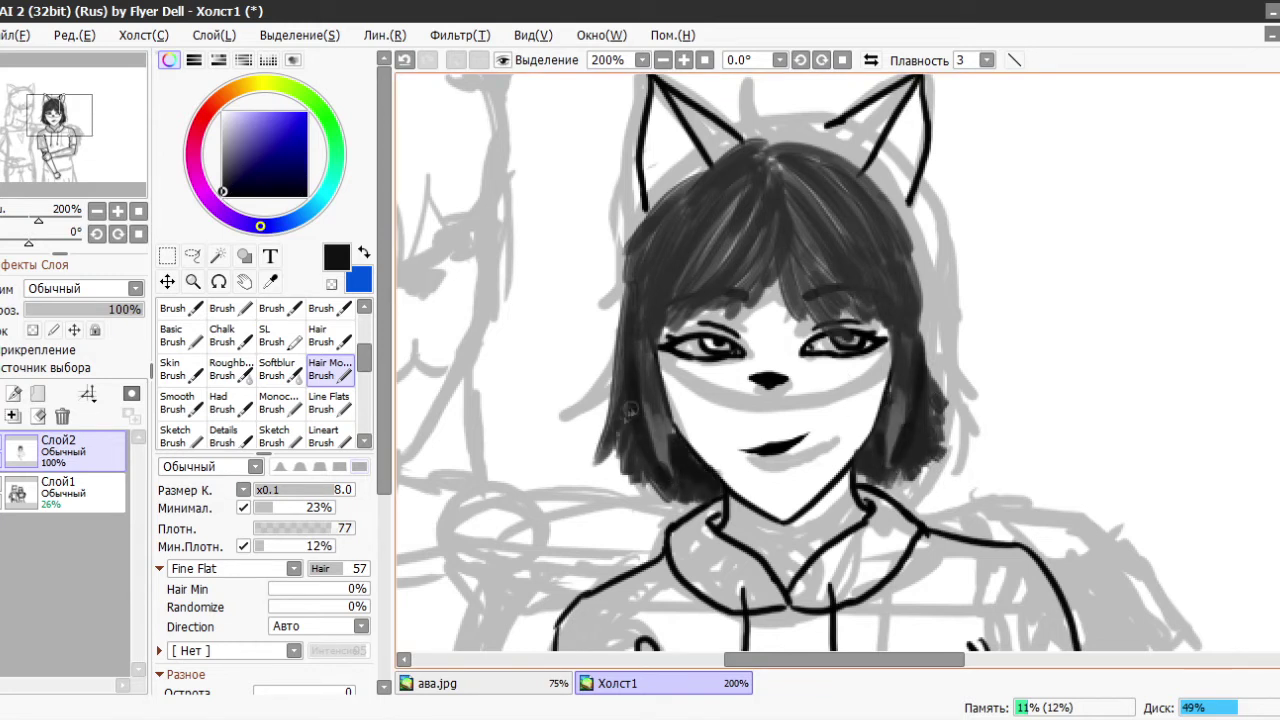
- Paint lighter grey tips along the lower ends of the bob on both sides
{"action": "left_click", "coordinate": [620, 440], "text": "alt"}
{"action": "mouse_move", "coordinate": [600, 428]}
{"action": "left_mouse_down"}
{"action": "mouse_move", "coordinate": [645, 500]}
{"action": "mouse_move", "coordinate": [705, 505]}
{"action": "left_mouse_up"}
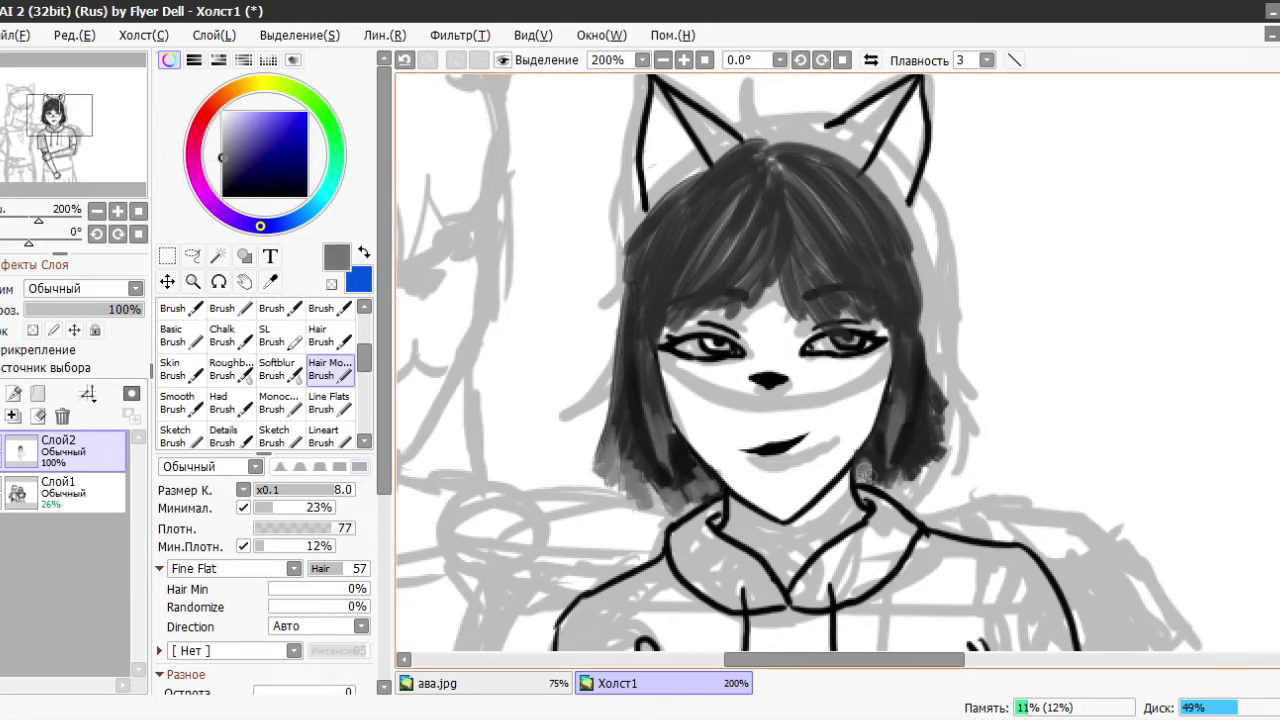
{"action": "left_click_drag", "start_coordinate": [860, 455], "coordinate": [940, 460]}
{"action": "left_click_drag", "start_coordinate": [897, 380], "coordinate": [897, 462]}
- Blend the side locks and tips with dark and mid-grey strands sampled from the hair
{"action": "left_click", "coordinate": [907, 350], "text": "alt"}
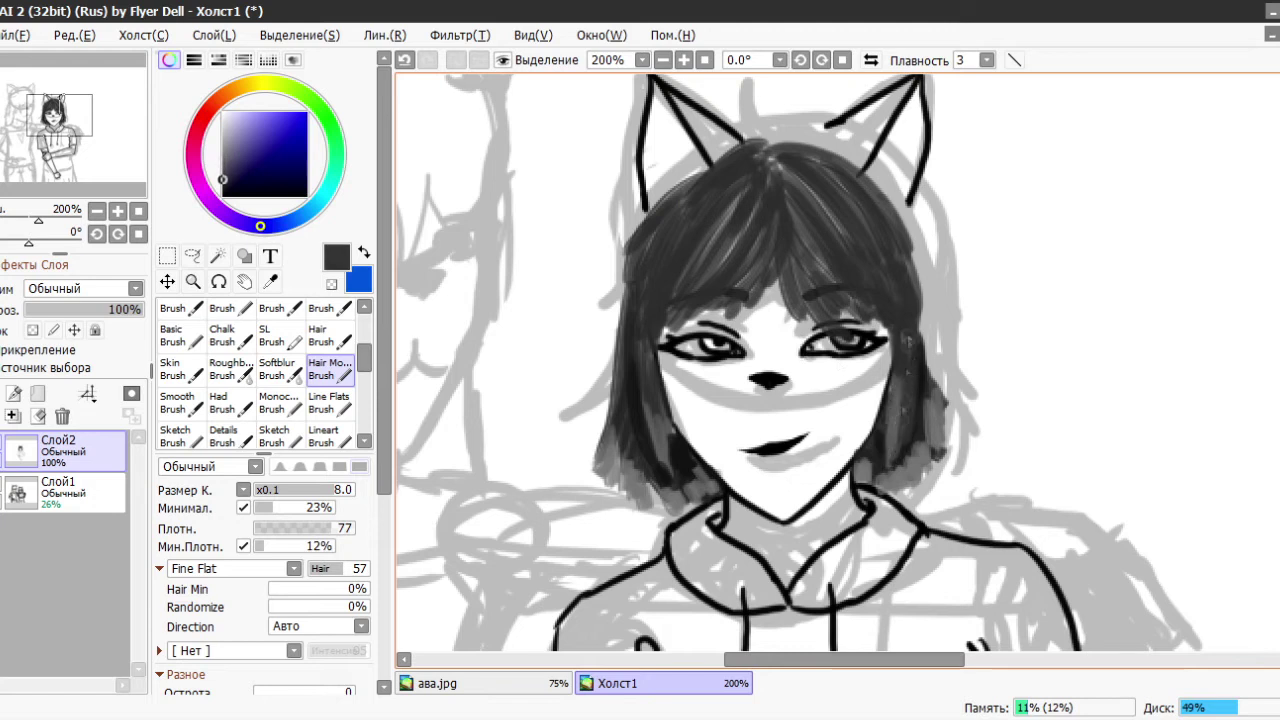
{"action": "left_click", "coordinate": [662, 400], "text": "alt"}
{"action": "left_click_drag", "start_coordinate": [654, 418], "coordinate": [680, 482]}
{"action": "left_click", "coordinate": [672, 440], "text": "alt"}
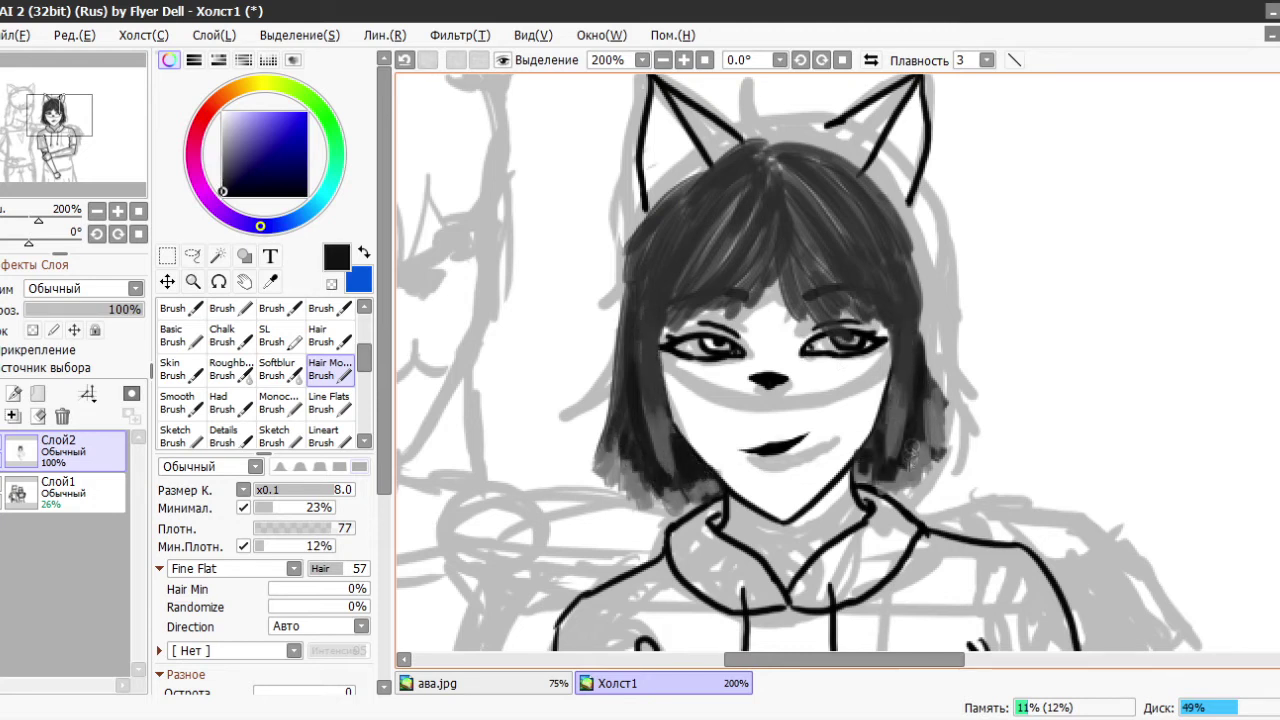
{"action": "mouse_move", "coordinate": [620, 325]}
{"action": "left_mouse_down"}
{"action": "mouse_move", "coordinate": [614, 420]}
{"action": "mouse_move", "coordinate": [596, 450]}
{"action": "mouse_move", "coordinate": [605, 478]}
{"action": "left_mouse_up"}
{"action": "left_click", "coordinate": [632, 440], "text": "alt"}
- Erase the uneven outer edge and ragged lower ends of the bob to trim its silhouette
{"action": "key", "text": "e"}
{"action": "left_click_drag", "start_coordinate": [948, 460], "coordinate": [937, 370]}
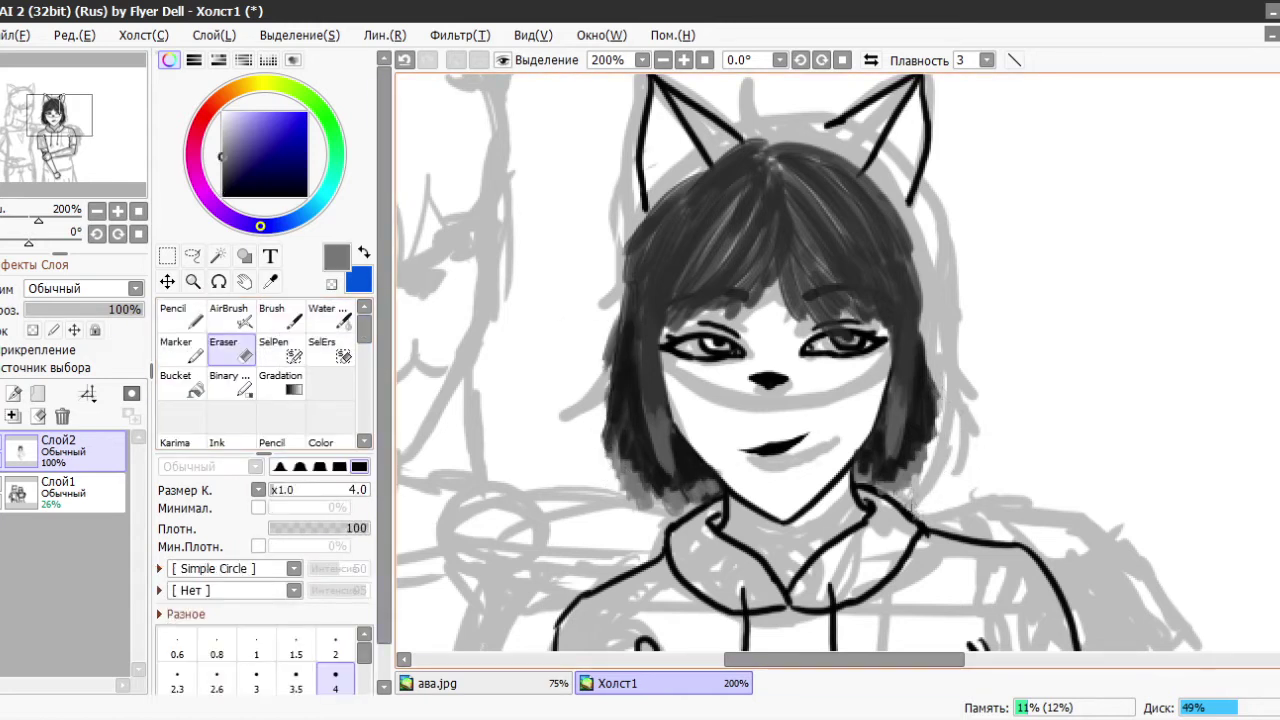
{"action": "left_click_drag", "start_coordinate": [630, 478], "coordinate": [700, 505]}
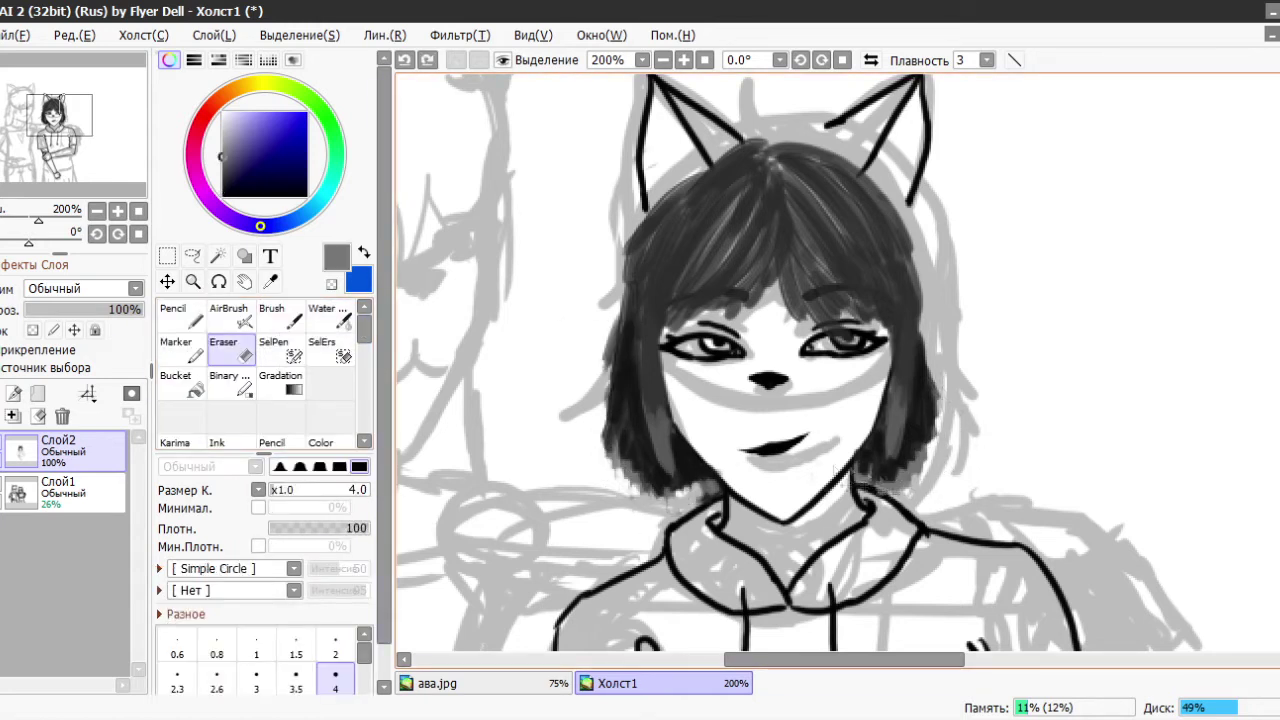
- Repaint soft grey tips on the trimmed hair ends with the Hair Mo... brush
{"action": "scroll", "coordinate": [348, 405], "scroll_direction": "down", "scroll_amount": 5}
{"action": "left_click", "coordinate": [330, 343]}
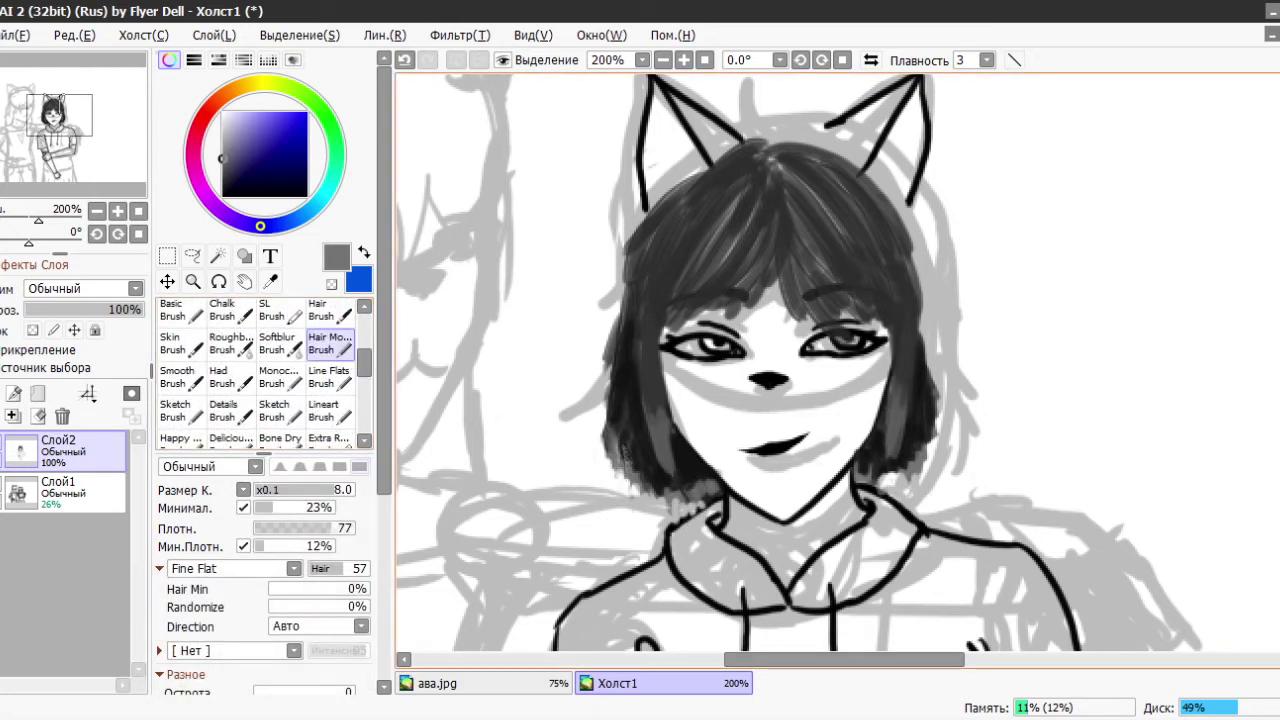
{"action": "left_click_drag", "start_coordinate": [912, 450], "coordinate": [896, 484]}
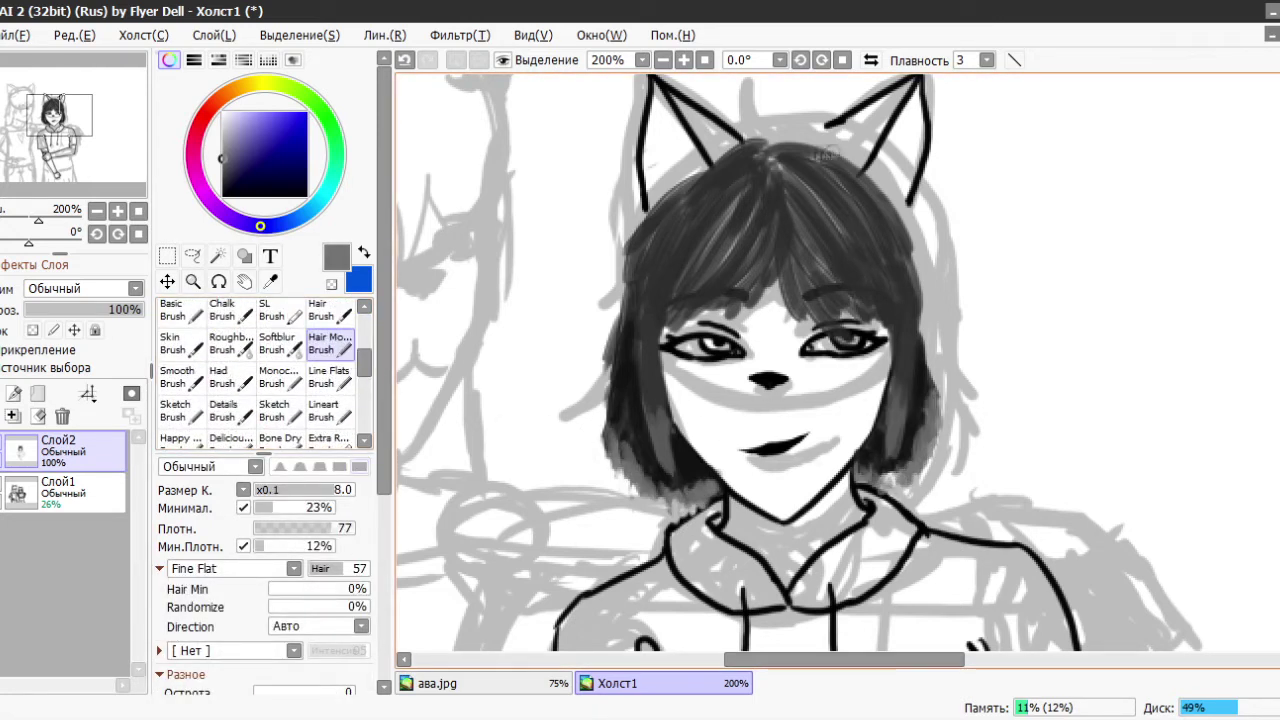
- Paint near-black strands from the base of each ear down the outer sides of the hair
{"action": "left_click_drag", "start_coordinate": [935, 235], "coordinate": [925, 385]}
{"action": "key", "text": "ctrl+z"}
{"action": "left_click_drag", "start_coordinate": [915, 205], "coordinate": [925, 355]}
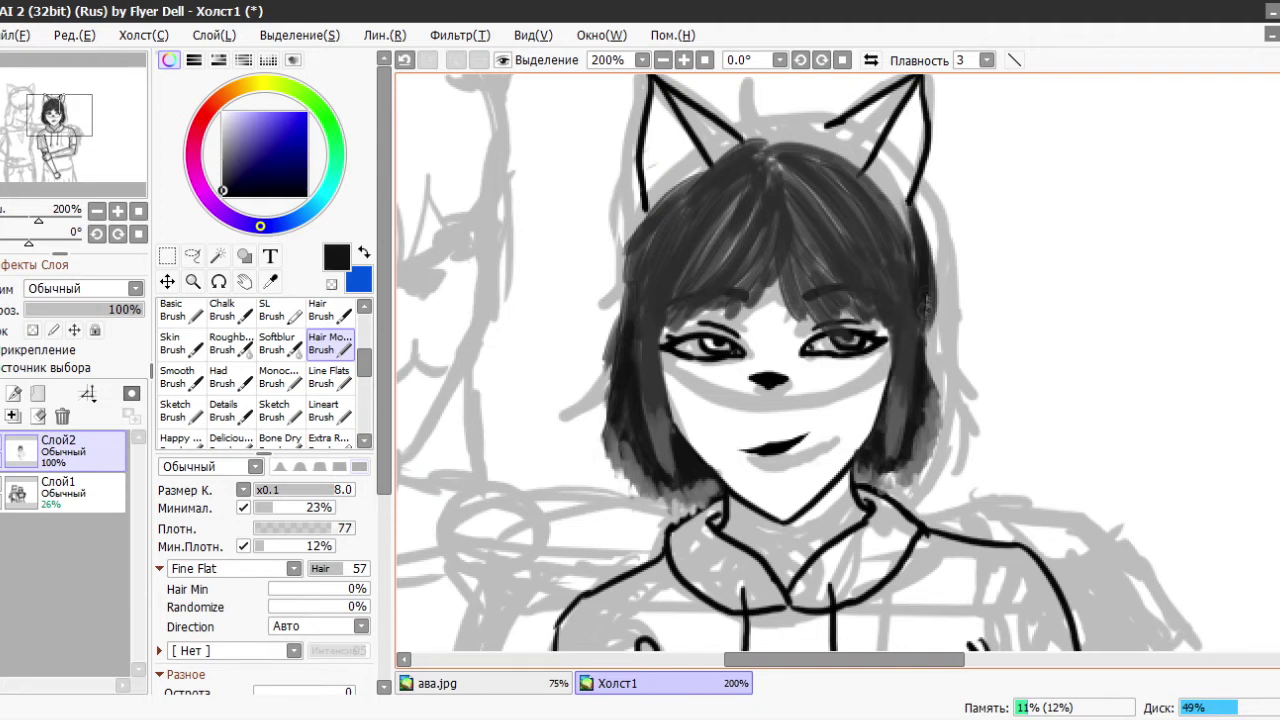
{"action": "left_click_drag", "start_coordinate": [640, 210], "coordinate": [618, 332]}
{"action": "left_click_drag", "start_coordinate": [630, 235], "coordinate": [615, 335]}
- Fill the crown between the ears with dark hair and add lighter grey strands around the parting
{"action": "mouse_move", "coordinate": [745, 145]}
{"action": "left_mouse_down"}
{"action": "mouse_move", "coordinate": [780, 135]}
{"action": "mouse_move", "coordinate": [732, 136]}
{"action": "left_mouse_up"}
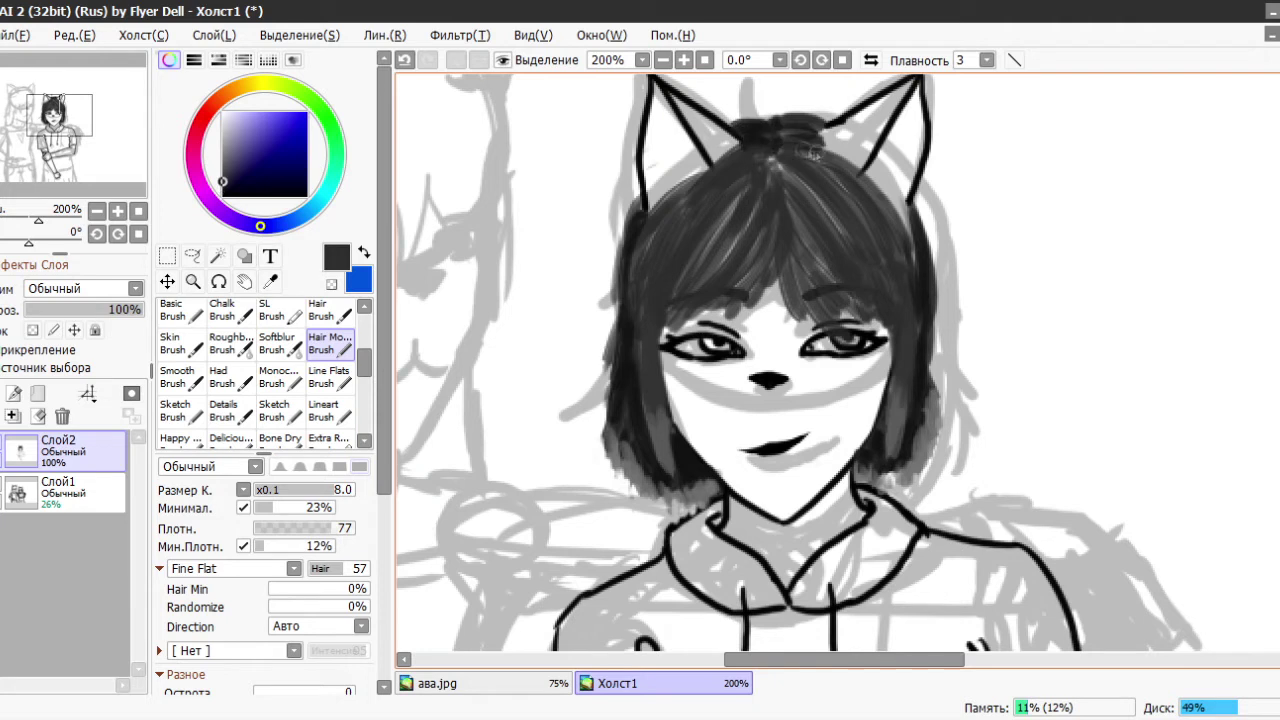
{"action": "mouse_move", "coordinate": [808, 160]}
{"action": "left_mouse_down"}
{"action": "mouse_move", "coordinate": [800, 250]}
{"action": "mouse_move", "coordinate": [850, 220]}
{"action": "left_mouse_up"}
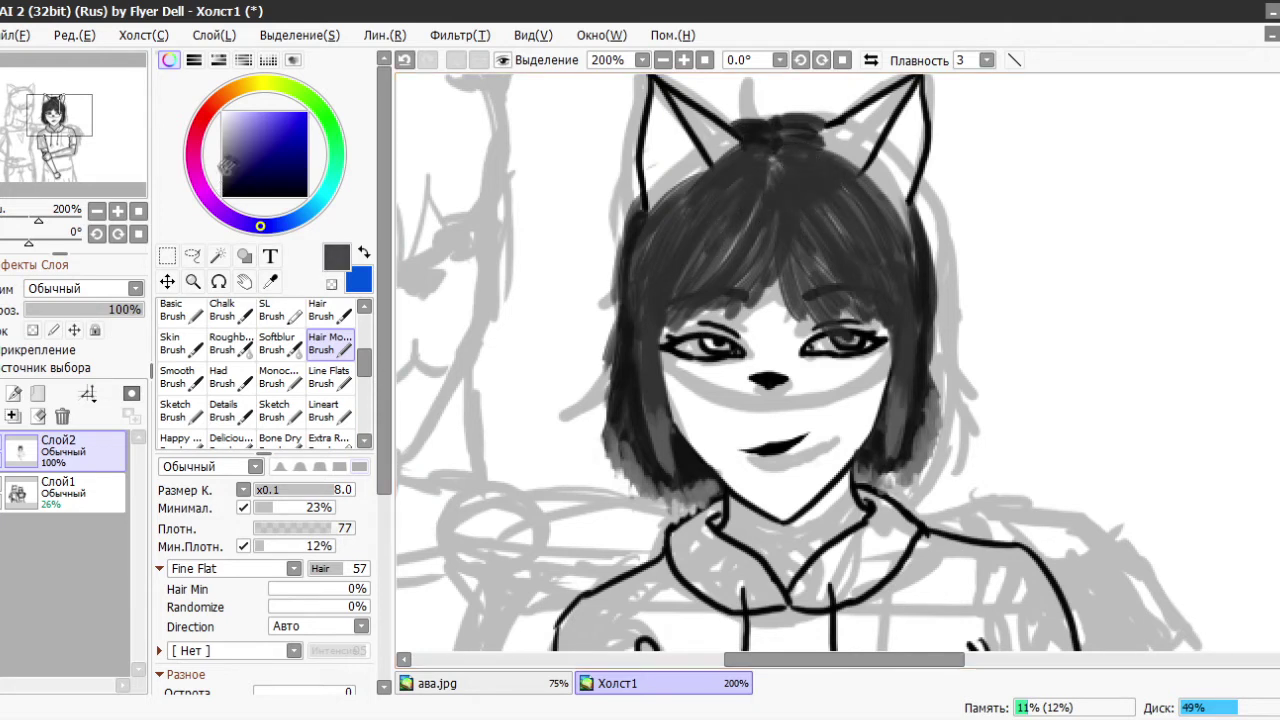
{"action": "left_click", "coordinate": [735, 185], "text": "alt"}
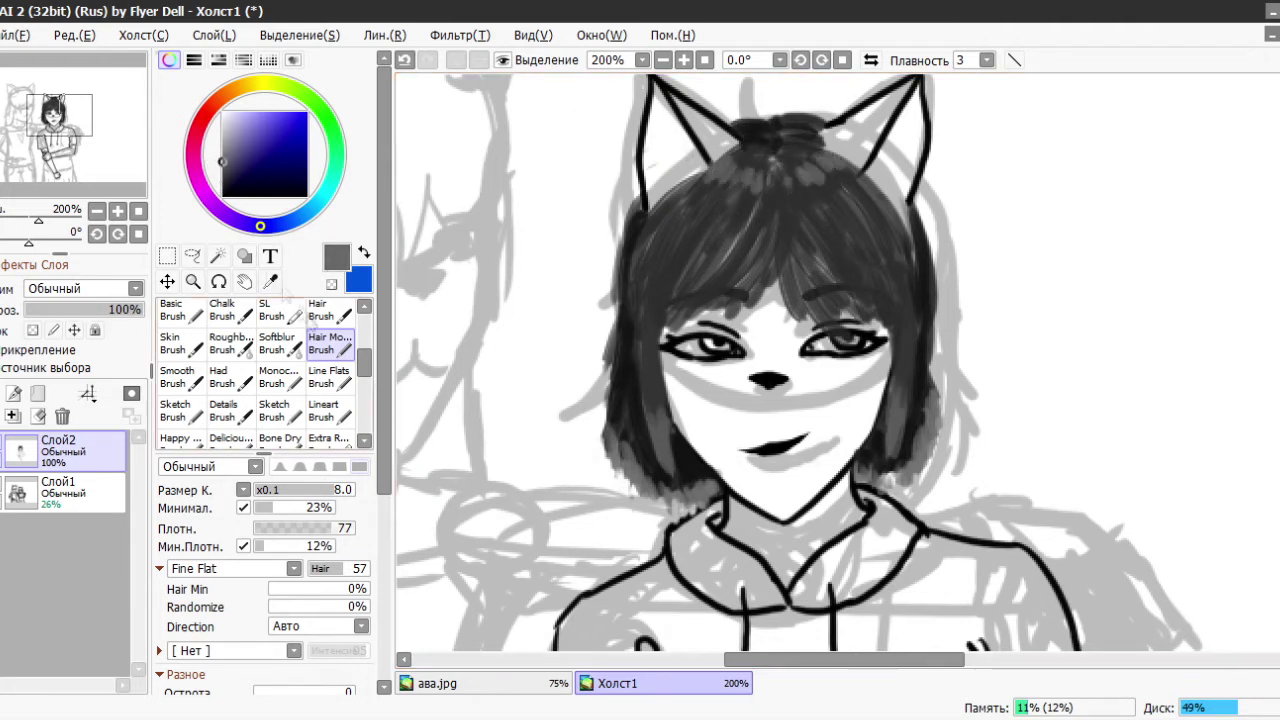
- Paint fine near-black and grey strands at brush size 1.7 on the lower hair, and scatter small white specks there
{"action": "left_click", "coordinate": [268, 489]}
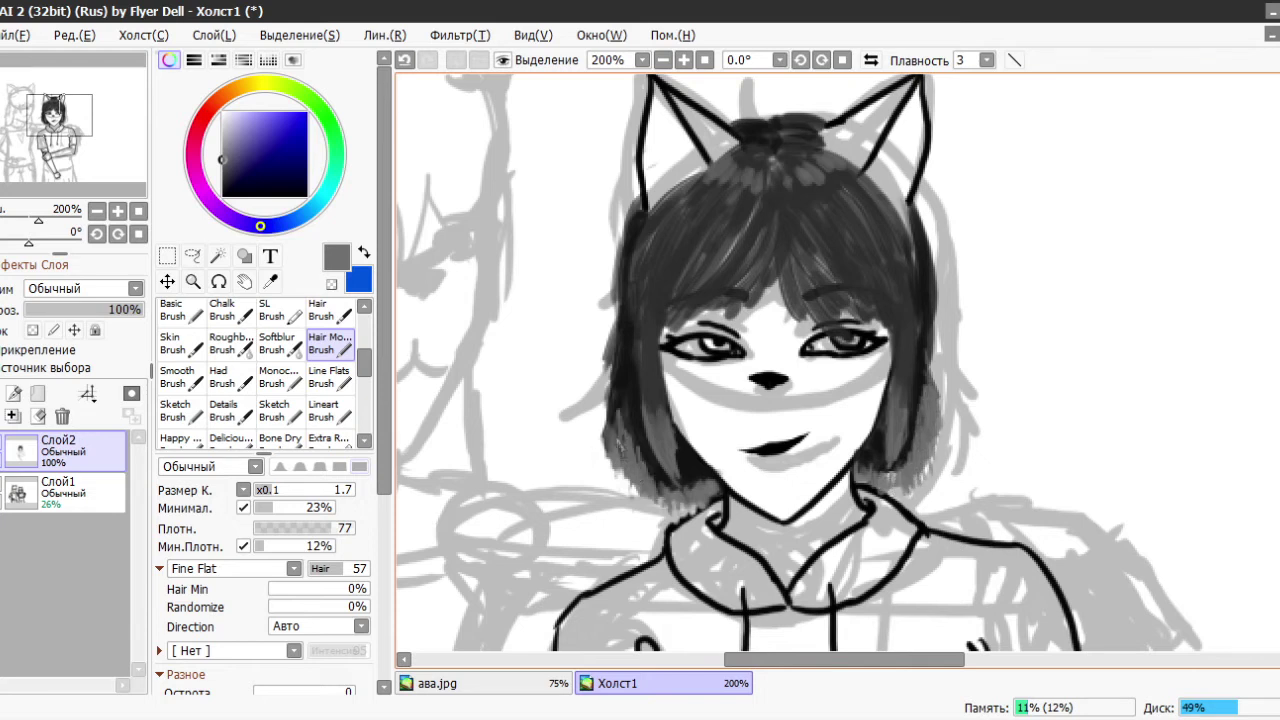
{"action": "left_click", "coordinate": [920, 448], "text": "alt"}
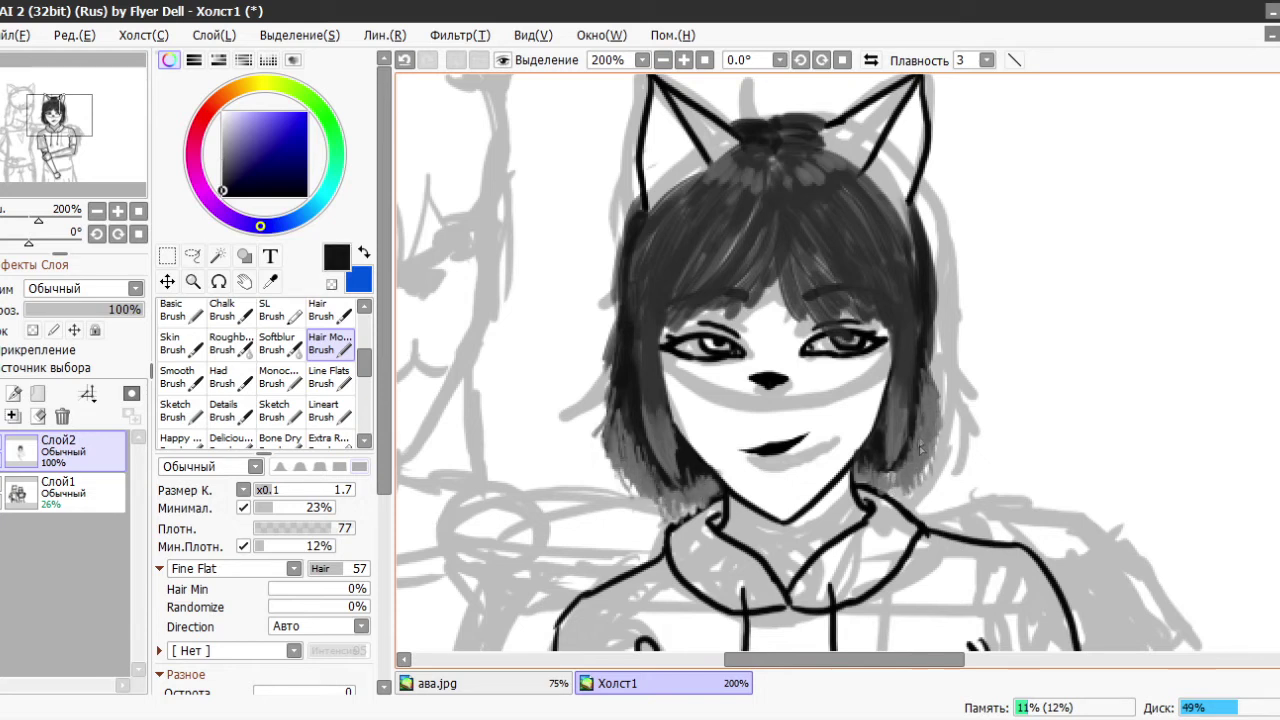
{"action": "left_click", "coordinate": [646, 266], "text": "alt"}
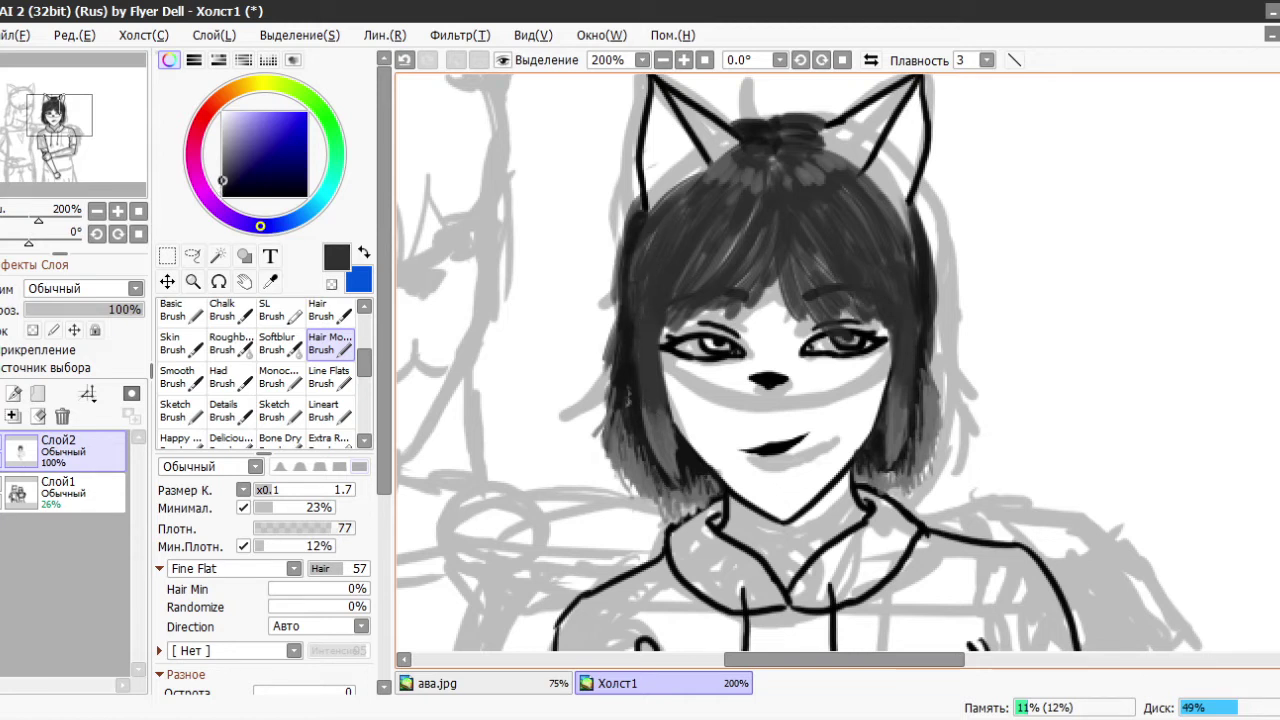
{"action": "left_click", "coordinate": [664, 438], "text": "alt"}
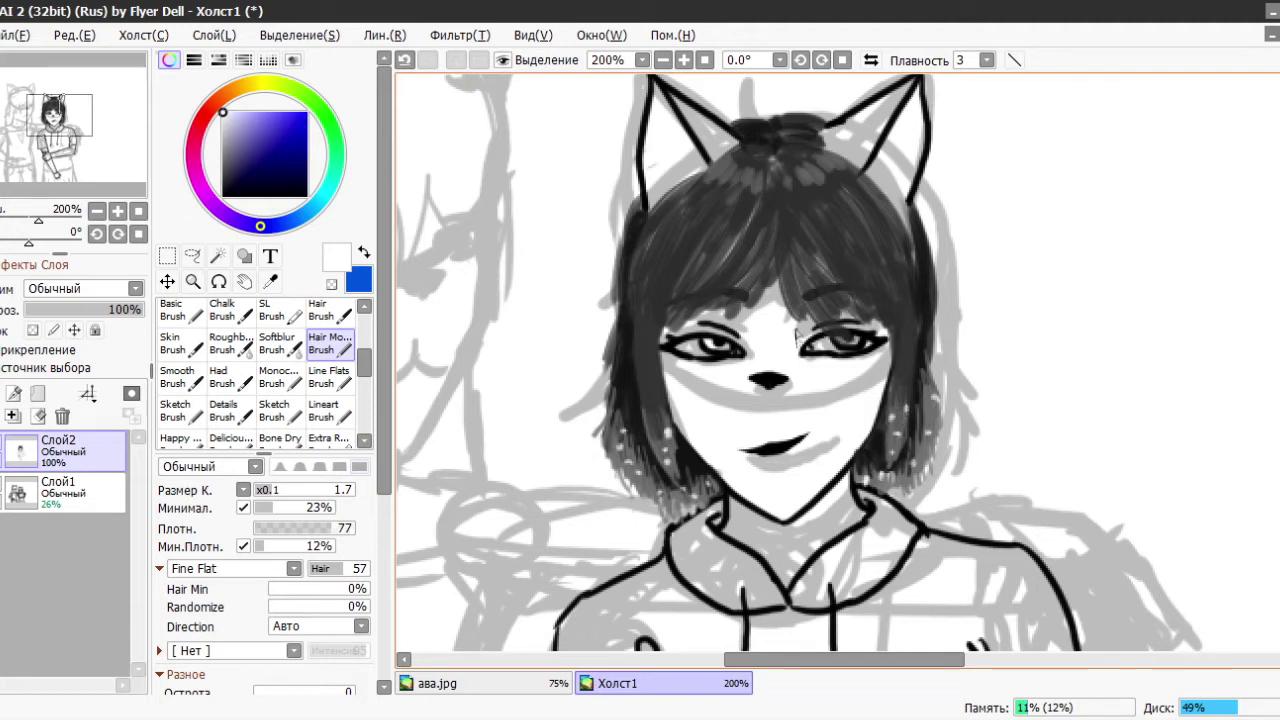
- Paint slanted black hairpin strokes across the fringe above the right-hand eye
{"action": "key", "text": "ctrl+z"}
{"action": "left_click", "coordinate": [768, 380], "text": "alt"}
{"action": "left_click_drag", "start_coordinate": [810, 262], "coordinate": [790, 300]}
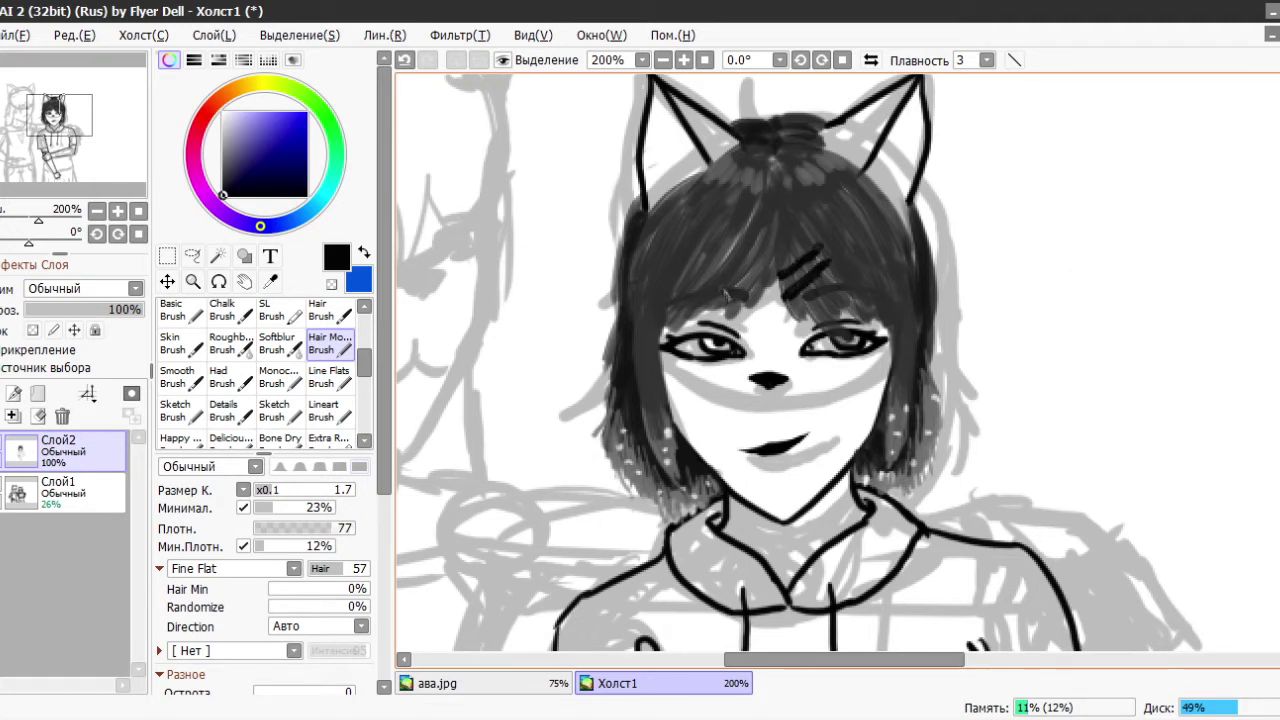
- Add a new layer beneath the line art and paint a soft dark grey band across the eyes with the Monoc... brush
{"action": "key", "text": "ctrl+shift+n"}
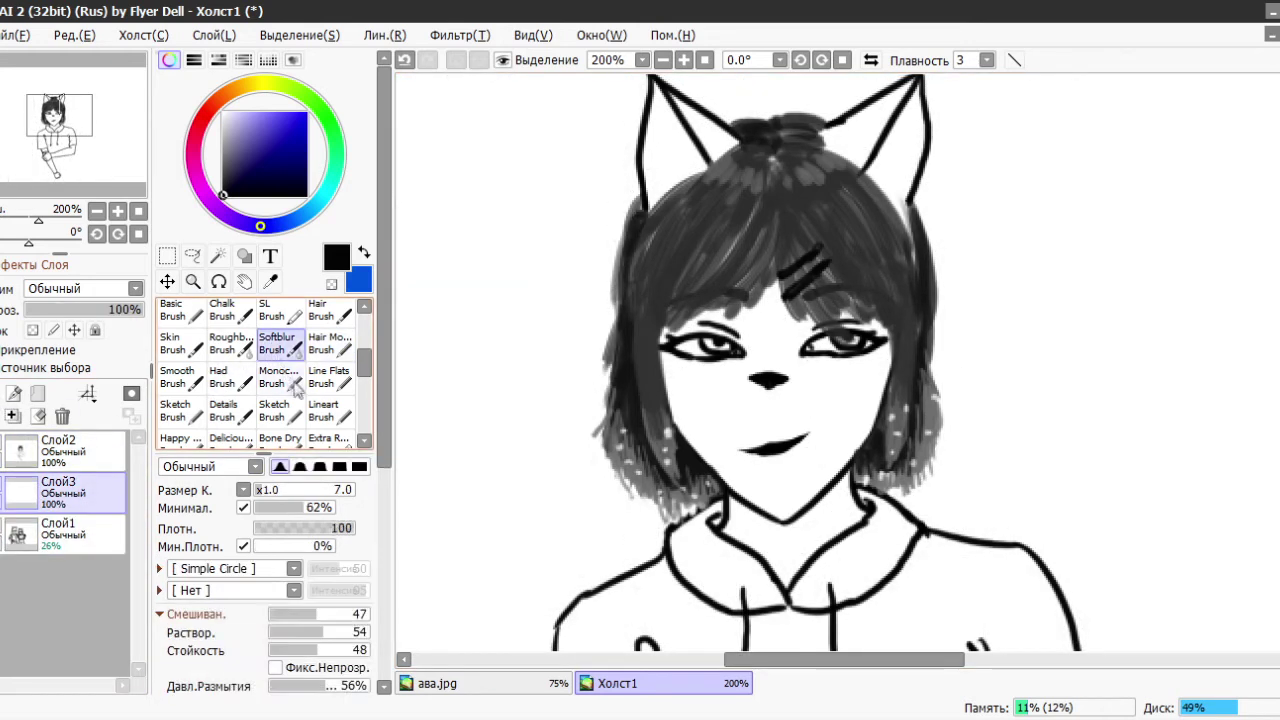
{"action": "left_click", "coordinate": [280, 376]}
{"action": "left_click", "coordinate": [755, 354], "text": "alt"}
{"action": "key", "text": "bracketleft"}
{"action": "key", "text": "bracketleft"}
{"action": "key", "text": "bracketleft"}
{"action": "mouse_move", "coordinate": [740, 350]}
{"action": "left_mouse_down"}
{"action": "mouse_move", "coordinate": [705, 358]}
{"action": "mouse_move", "coordinate": [730, 345]}
{"action": "mouse_move", "coordinate": [760, 395]}
{"action": "mouse_move", "coordinate": [860, 340]}
{"action": "mouse_move", "coordinate": [857, 371]}
{"action": "mouse_move", "coordinate": [704, 365]}
{"action": "mouse_move", "coordinate": [870, 340]}
{"action": "mouse_move", "coordinate": [860, 375]}
{"action": "left_mouse_up"}
{"action": "key", "text": "bracketleft"}
{"action": "key", "text": "bracketleft"}
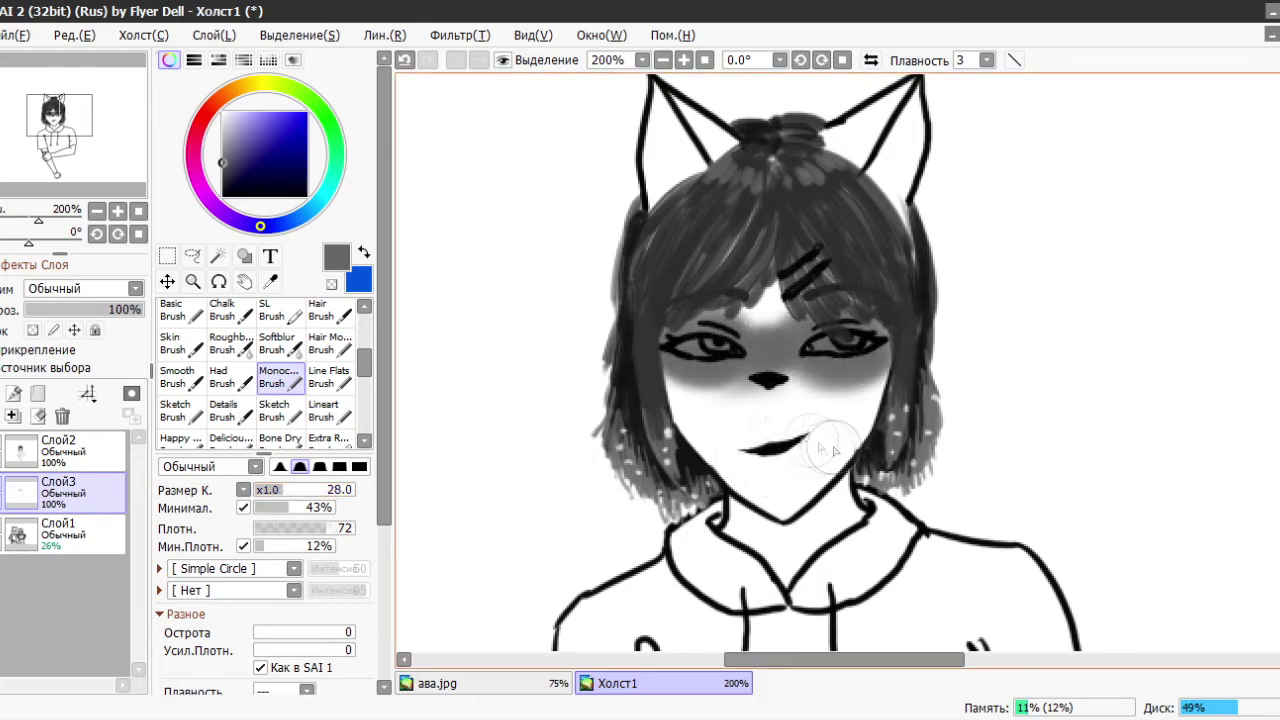
- Shade the lower face and the forehead gap light grey with the Monoc... brush at size 28
{"action": "left_click", "coordinate": [700, 385], "text": "alt"}
{"action": "mouse_move", "coordinate": [690, 390]}
{"action": "left_mouse_down"}
{"action": "mouse_move", "coordinate": [866, 410]}
{"action": "mouse_move", "coordinate": [839, 362]}
{"action": "left_mouse_up"}
{"action": "scroll", "coordinate": [775, 250], "scroll_direction": "down", "scroll_amount": 2}
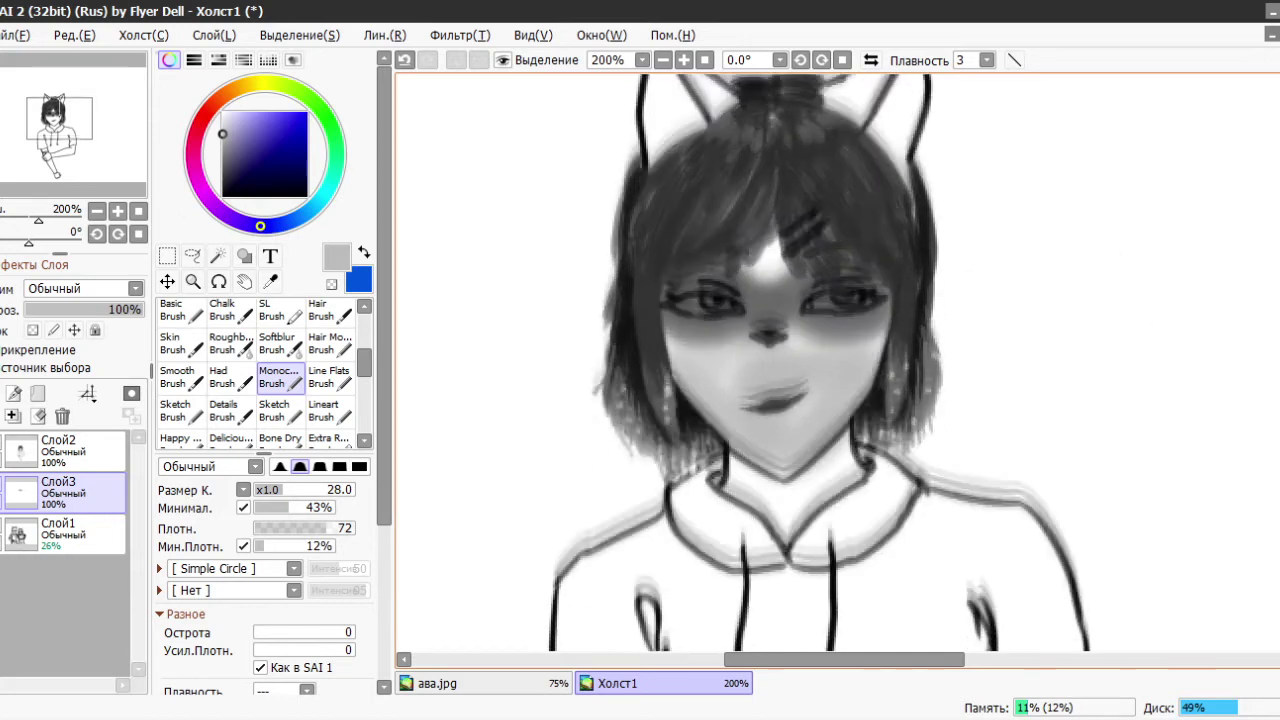
{"action": "left_click_drag", "start_coordinate": [775, 242], "coordinate": [781, 276]}
{"action": "left_click", "coordinate": [763, 322], "text": "alt"}
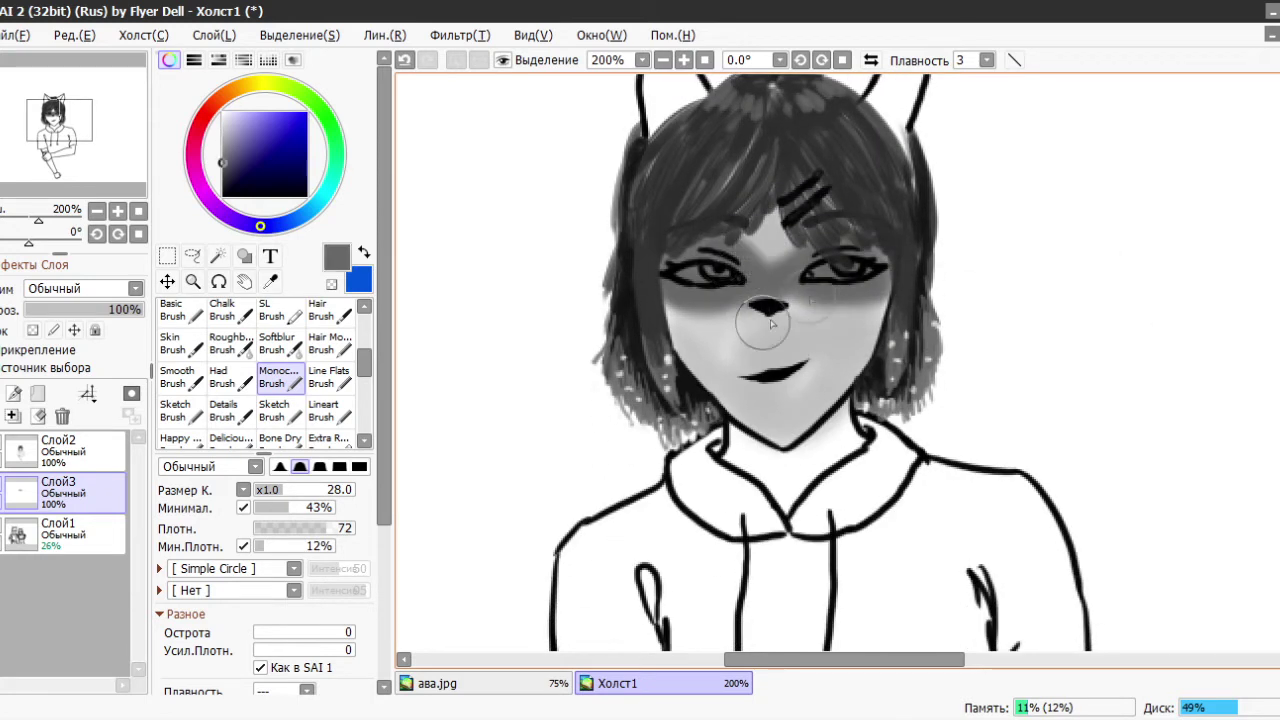
- Paint a small white dot below the outer corner of each eye with the Monoc... brush at size 4
{"action": "scroll", "coordinate": [1263, 295], "scroll_direction": "down", "scroll_amount": 2}
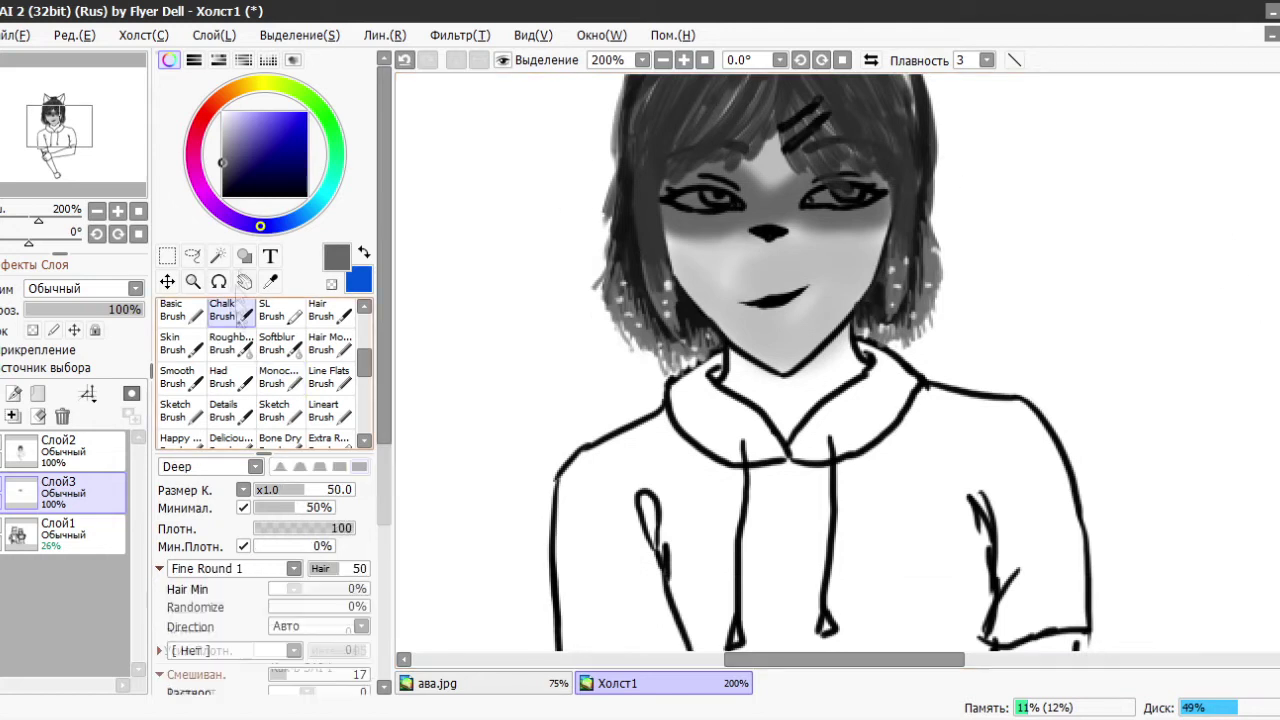
{"action": "key", "text": "bracketleft"}
{"action": "key", "text": "bracketleft"}
{"action": "key", "text": "bracketleft"}
{"action": "key", "text": "bracketleft"}
{"action": "key", "text": "bracketleft"}
{"action": "key", "text": "bracketleft"}
{"action": "scroll", "coordinate": [778, 345], "scroll_direction": "up", "scroll_amount": 1}
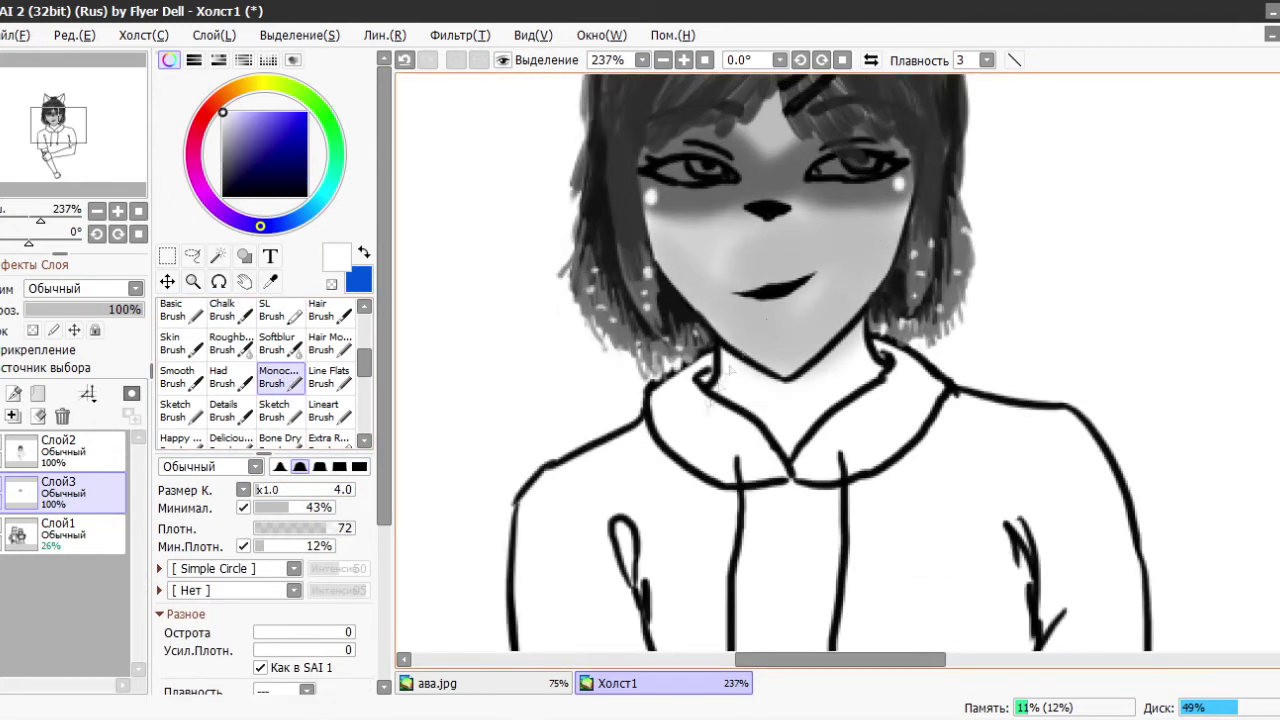
- Fill the neck inside the hood opening with light grey at brush size 8, adding darker shading beneath the chin
{"action": "left_click", "coordinate": [779, 331], "text": "alt"}
{"action": "key", "text": "bracketright"}
{"action": "key", "text": "bracketright"}
{"action": "key", "text": "bracketright"}
{"action": "key", "text": "bracketright"}
{"action": "left_click_drag", "start_coordinate": [725, 388], "coordinate": [860, 360]}
{"action": "mouse_move", "coordinate": [780, 400]}
{"action": "left_mouse_down"}
{"action": "mouse_move", "coordinate": [870, 345]}
{"action": "mouse_move", "coordinate": [734, 359]}
{"action": "left_mouse_up"}
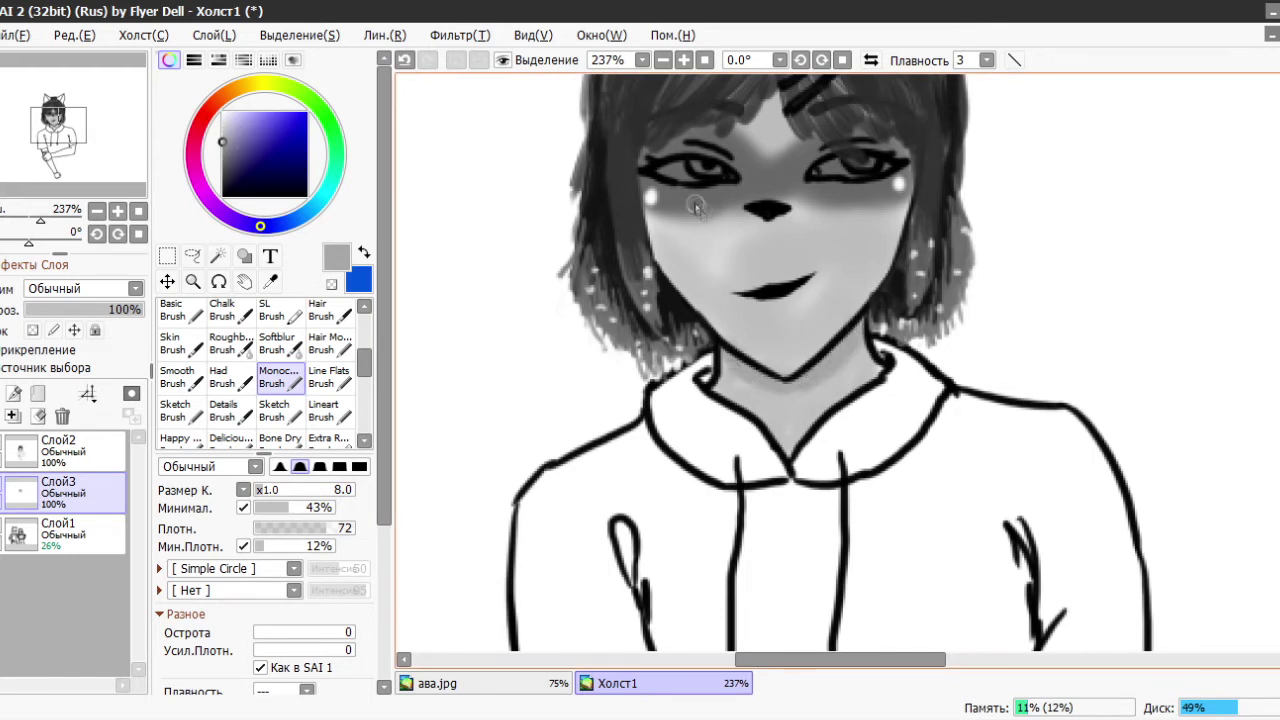
- Activate the Слой2 layer and choose the freehand Lasso for the ears
{"action": "scroll", "coordinate": [623, 288], "scroll_direction": "up", "scroll_amount": 1}
{"action": "scroll", "coordinate": [837, 360], "scroll_direction": "up", "scroll_amount": 5}
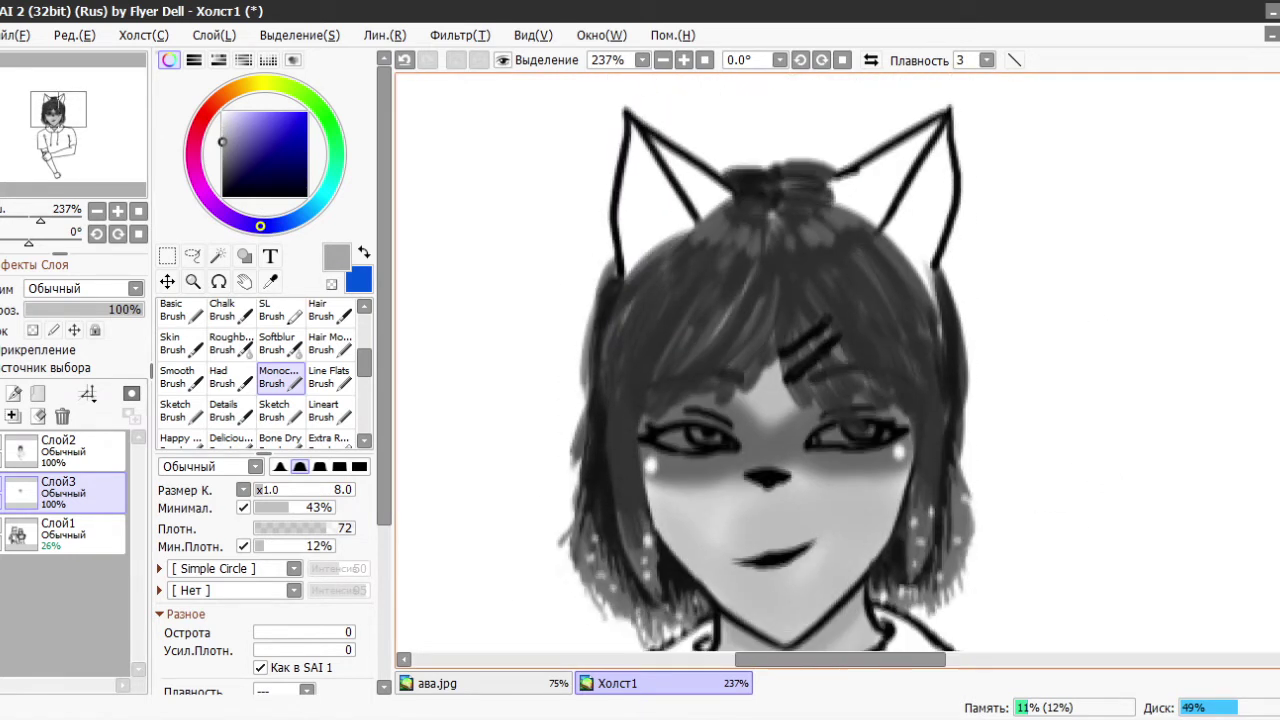
{"action": "left_click", "coordinate": [60, 450]}
{"action": "left_click", "coordinate": [192, 256]}
{"action": "mouse_move", "coordinate": [840, 166]}
{"action": "left_mouse_down"}
{"action": "mouse_move", "coordinate": [985, 262]}
{"action": "mouse_move", "coordinate": [935, 320]}
{"action": "left_mouse_up"}
{"action": "key", "text": "ctrl+t"}
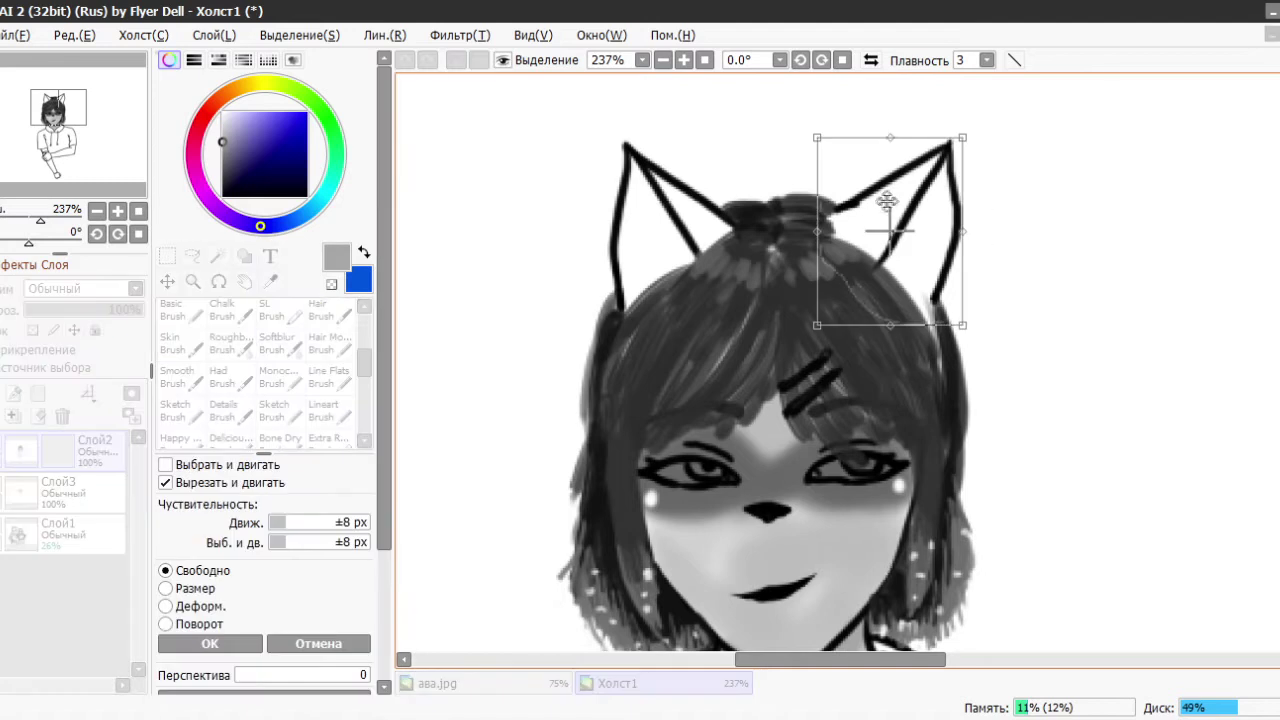
{"action": "key", "text": "Escape"}
{"action": "key", "text": "ctrl+z"}
- Lasso the right-hand ear, shift it slightly down and inward with a free transform, and clear the selection
{"action": "mouse_move", "coordinate": [877, 250]}
{"action": "left_mouse_down"}
{"action": "mouse_move", "coordinate": [935, 310]}
{"action": "mouse_move", "coordinate": [830, 212]}
{"action": "left_mouse_up"}
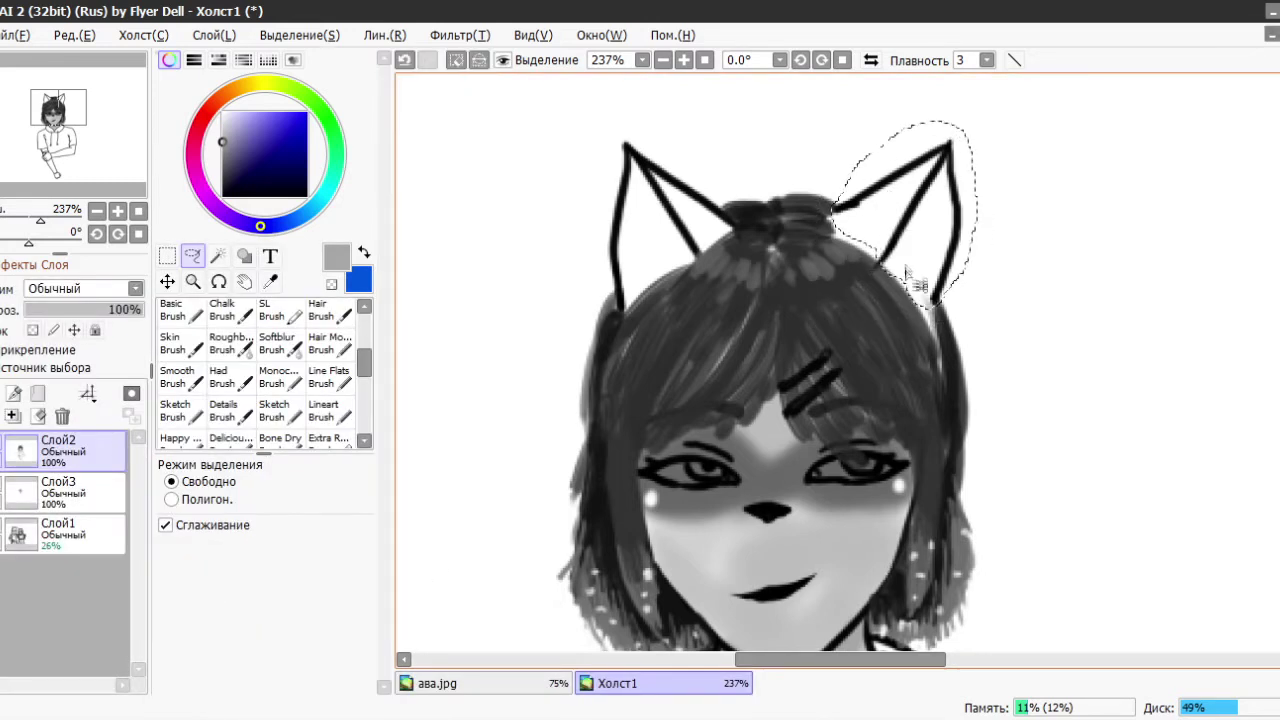
{"action": "key", "text": "ctrl+t"}
{"action": "key", "text": "Escape"}
{"action": "left_click", "coordinate": [280, 377]}
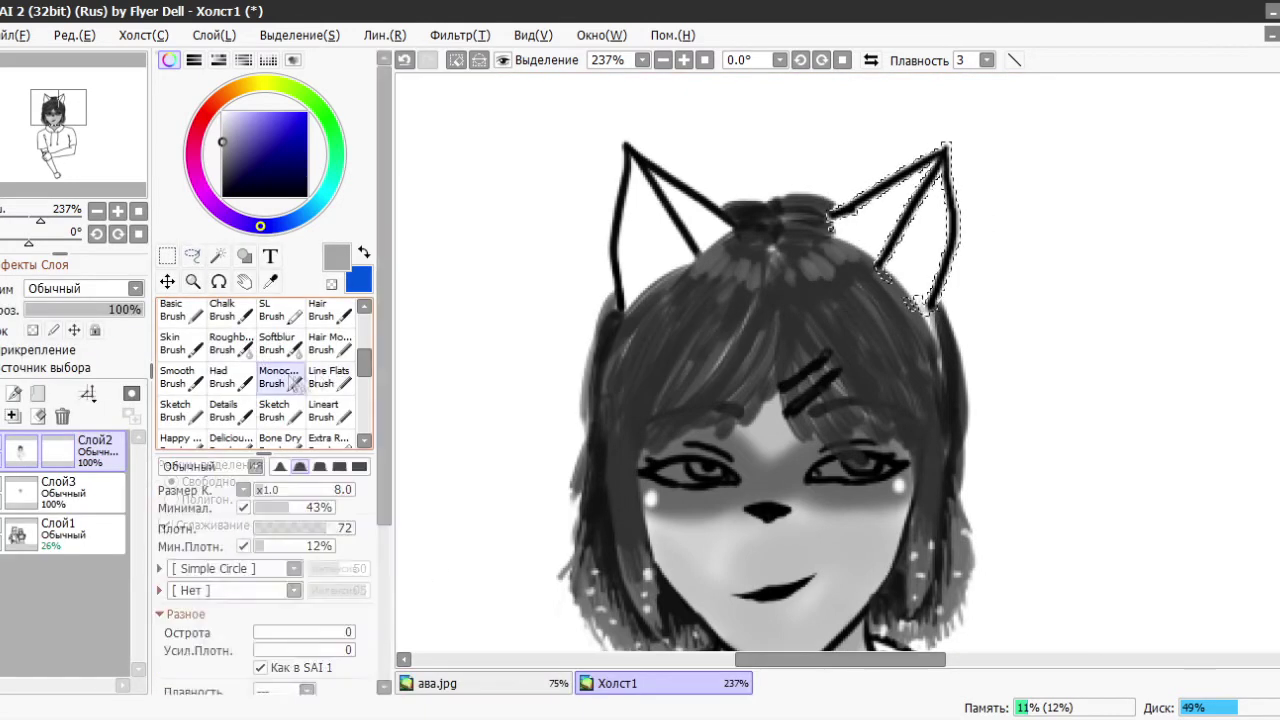
{"action": "key", "text": "ctrl+d"}
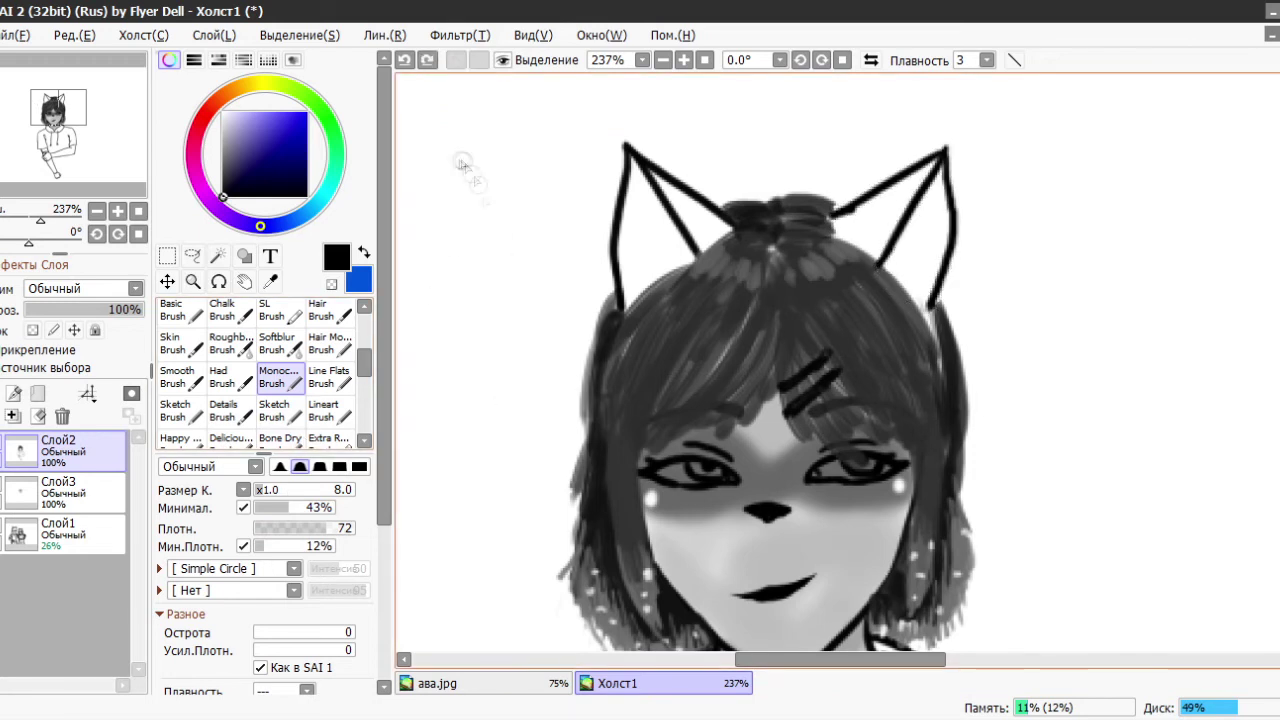
- Fill the inner-side section of the left-hand ear with dark grey using the Monoc... brush
{"action": "left_click", "coordinate": [848, 362], "text": "alt"}
{"action": "key", "text": "bracketright"}
{"action": "key", "text": "bracketright"}
{"action": "key", "text": "bracketright"}
{"action": "left_click", "coordinate": [222, 185]}
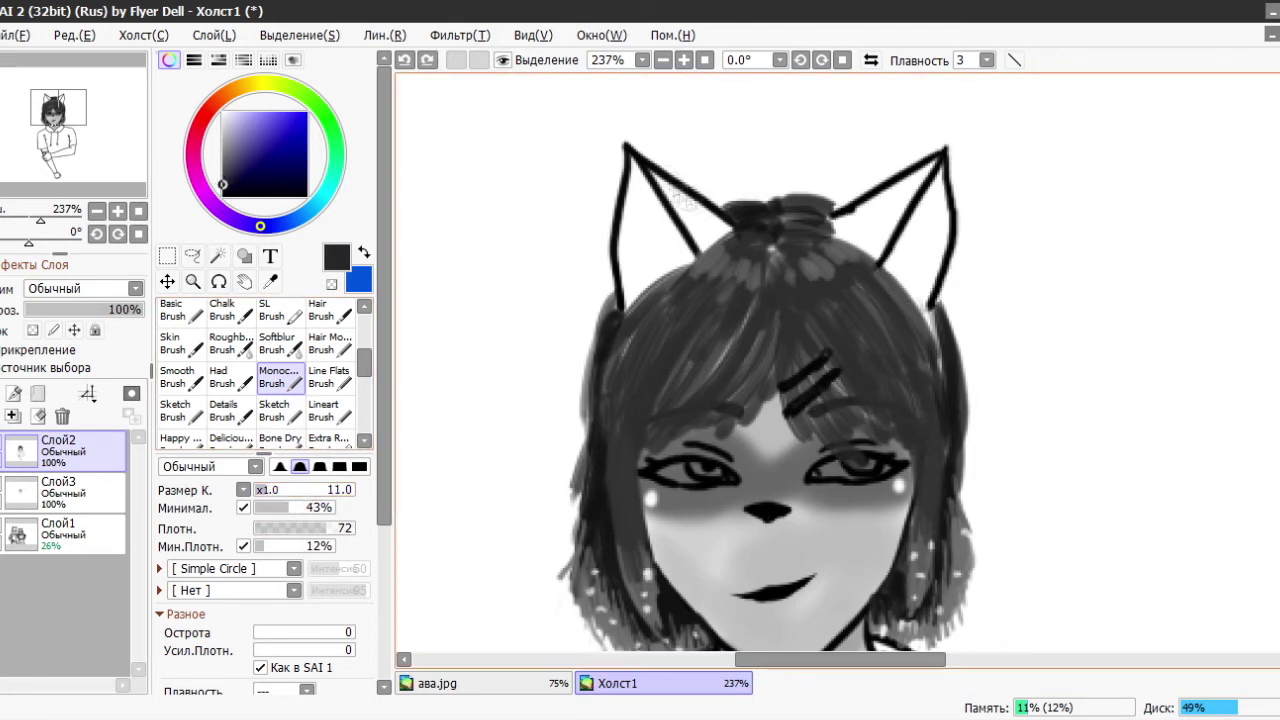
{"action": "left_click_drag", "start_coordinate": [660, 180], "coordinate": [722, 245]}
{"action": "left_click_drag", "start_coordinate": [690, 195], "coordinate": [735, 240]}
{"action": "key", "text": "bracketleft"}
{"action": "key", "text": "bracketleft"}
{"action": "key", "text": "bracketleft"}
{"action": "key", "text": "bracketleft"}
{"action": "key", "text": "bracketleft"}
{"action": "left_click_drag", "start_coordinate": [635, 150], "coordinate": [700, 212]}
- Add dark strands to the left-hand ear and fill its outer section black with the Sketch brush at size 5
{"action": "left_click", "coordinate": [330, 410]}
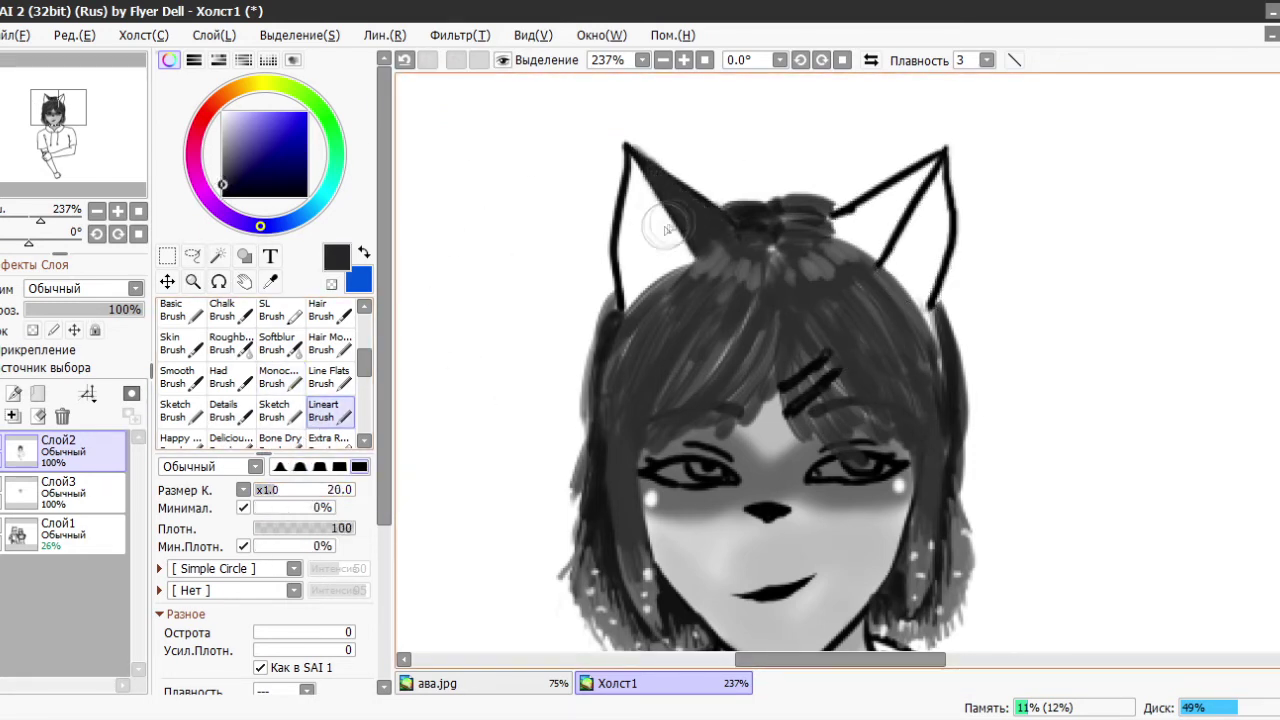
{"action": "left_click", "coordinate": [280, 410]}
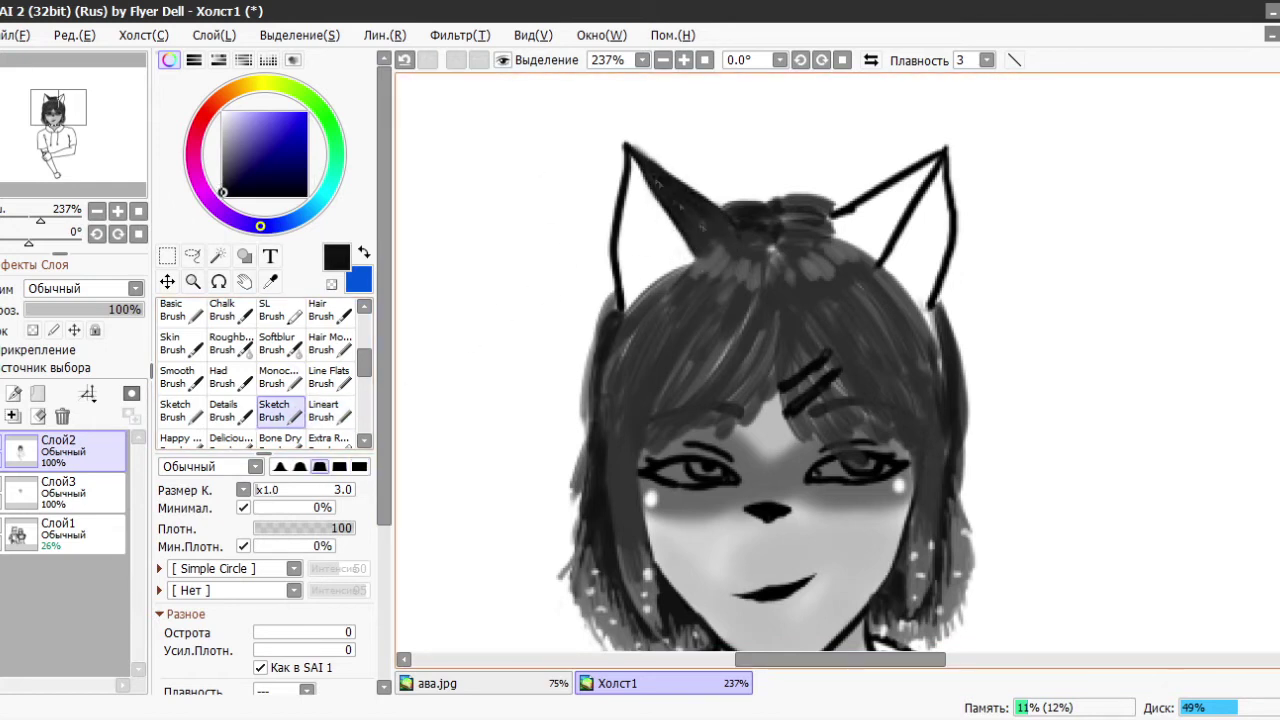
{"action": "key", "text": "bracketright"}
{"action": "key", "text": "bracketright"}
{"action": "mouse_move", "coordinate": [642, 208]}
{"action": "left_mouse_down"}
{"action": "mouse_move", "coordinate": [628, 236]}
{"action": "mouse_move", "coordinate": [660, 230]}
{"action": "mouse_move", "coordinate": [690, 258]}
{"action": "mouse_move", "coordinate": [625, 292]}
{"action": "left_mouse_up"}
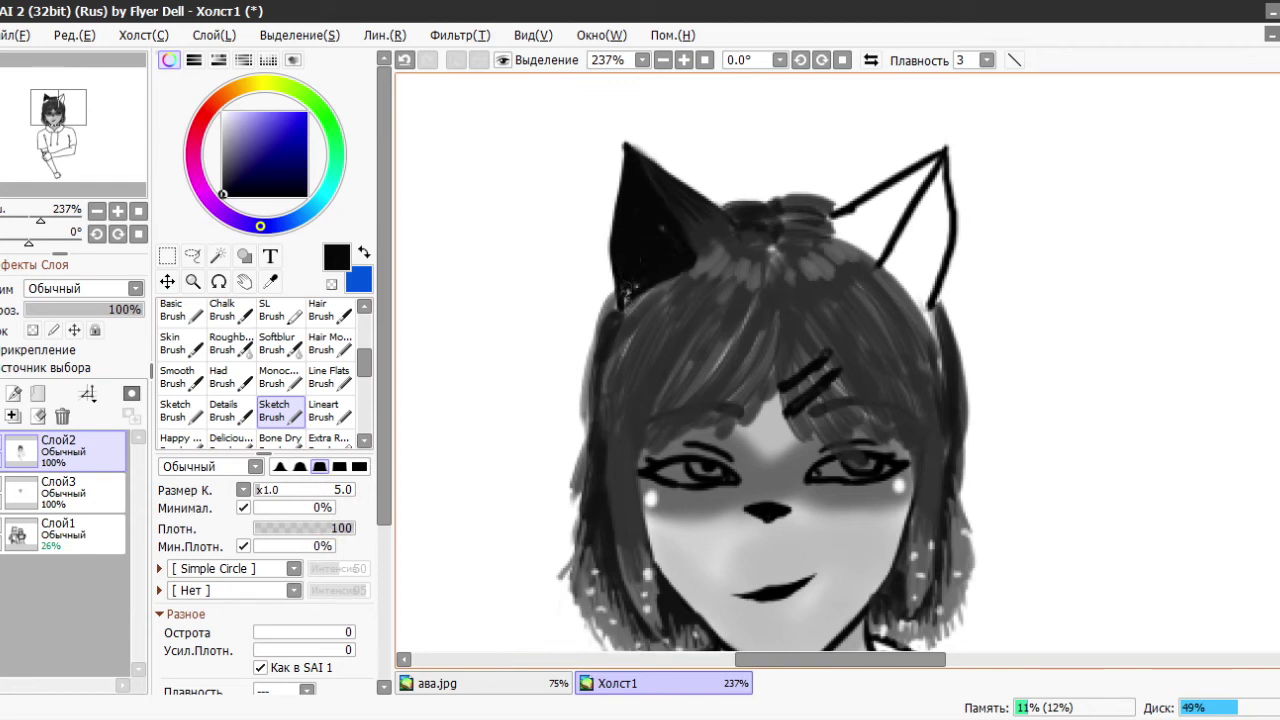
- Add hair strands over the left-hand ear's base and paint the right-hand ear in matching dark grey and black
{"action": "left_click", "coordinate": [643, 308], "text": "alt"}
{"action": "left_click", "coordinate": [701, 208], "text": "alt"}
{"action": "mouse_move", "coordinate": [835, 218]}
{"action": "left_mouse_down"}
{"action": "mouse_move", "coordinate": [885, 240]}
{"action": "mouse_move", "coordinate": [885, 215]}
{"action": "mouse_move", "coordinate": [842, 225]}
{"action": "mouse_move", "coordinate": [905, 182]}
{"action": "mouse_move", "coordinate": [860, 210]}
{"action": "mouse_move", "coordinate": [917, 232]}
{"action": "mouse_move", "coordinate": [845, 212]}
{"action": "mouse_move", "coordinate": [883, 207]}
{"action": "mouse_move", "coordinate": [665, 210]}
{"action": "mouse_move", "coordinate": [935, 155]}
{"action": "left_mouse_up"}
{"action": "left_click", "coordinate": [668, 210], "text": "alt"}
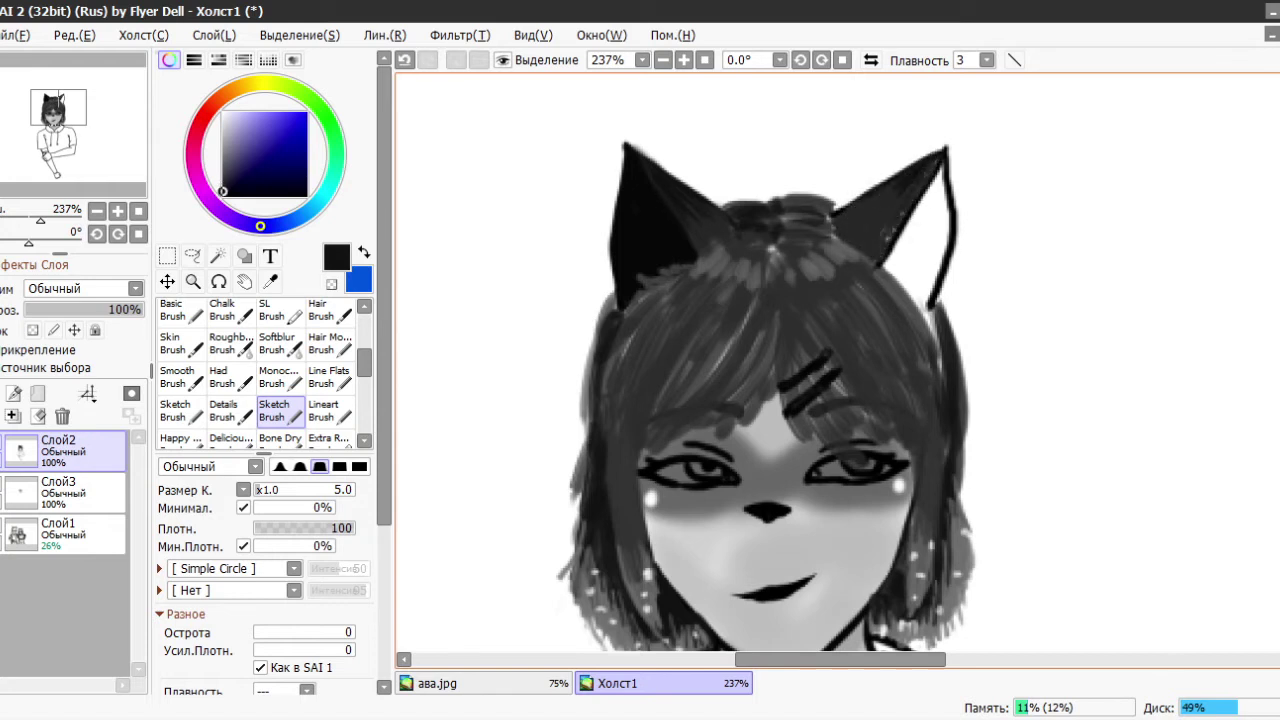
{"action": "mouse_move", "coordinate": [885, 260]}
{"action": "left_mouse_down"}
{"action": "mouse_move", "coordinate": [937, 190]}
{"action": "mouse_move", "coordinate": [922, 232]}
{"action": "mouse_move", "coordinate": [934, 250]}
{"action": "mouse_move", "coordinate": [937, 235]}
{"action": "mouse_move", "coordinate": [905, 270]}
{"action": "left_mouse_up"}
- Paint grey strands over the right-hand ear's base and darker strands down both outer sides of the hair
{"action": "left_click", "coordinate": [913, 299], "text": "alt"}
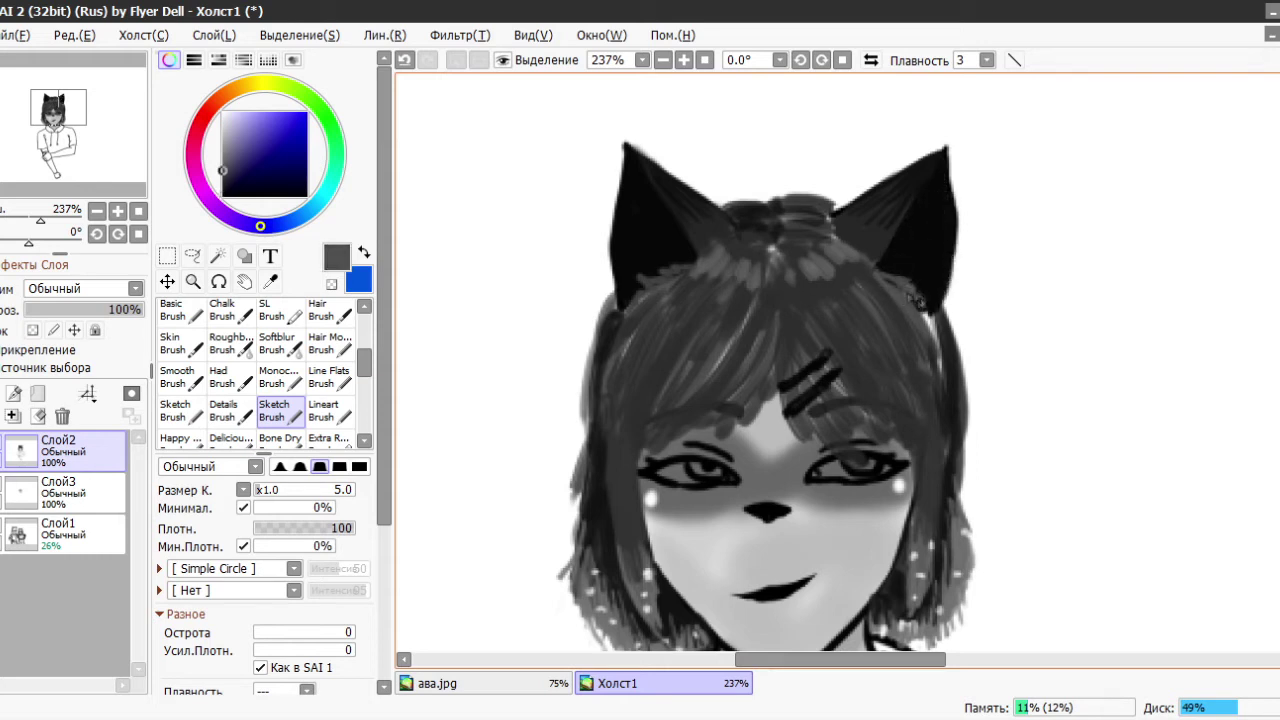
{"action": "left_click", "coordinate": [937, 385], "text": "alt"}
{"action": "left_click_drag", "start_coordinate": [940, 370], "coordinate": [941, 488]}
{"action": "left_click", "coordinate": [601, 458], "text": "alt"}
{"action": "left_click", "coordinate": [604, 467], "text": "alt"}
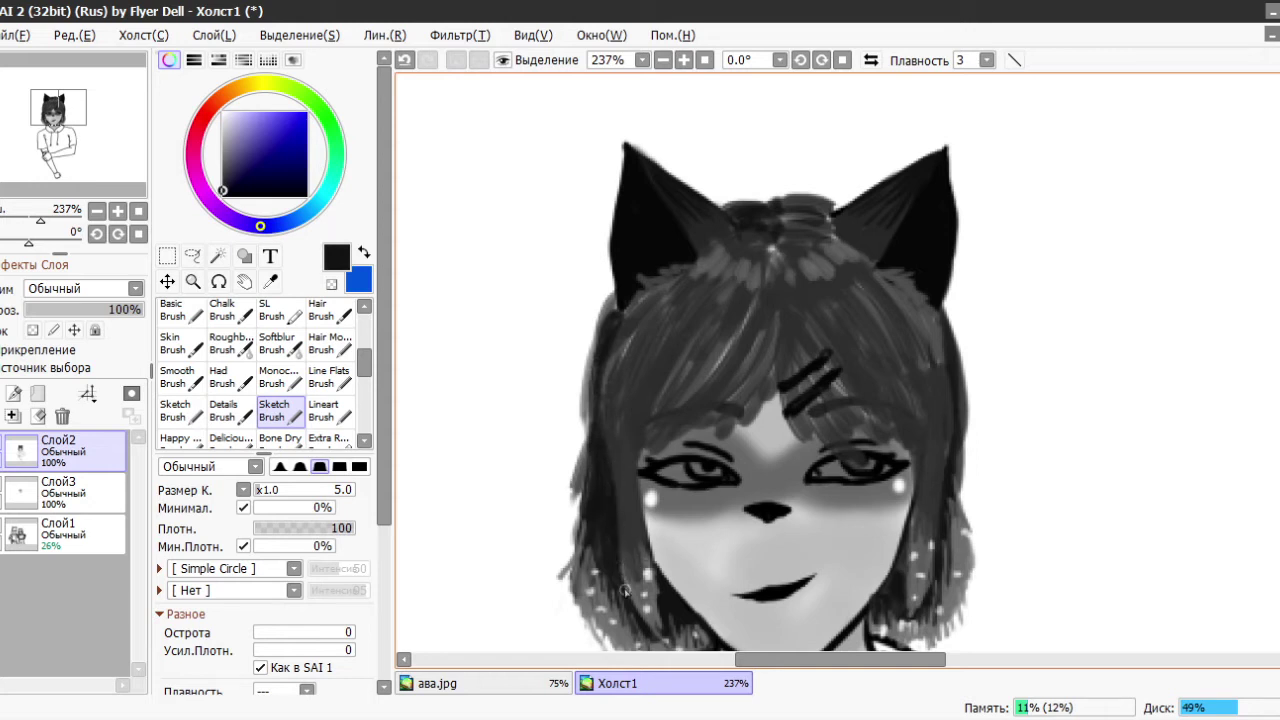
{"action": "left_click", "coordinate": [918, 330], "text": "alt"}
{"action": "left_click", "coordinate": [886, 294], "text": "alt"}
{"action": "left_click_drag", "start_coordinate": [898, 292], "coordinate": [926, 366]}
- Add fine black strands between the grey and black sections of the right-hand ear with the Lineart brush at size 3
{"action": "scroll", "coordinate": [860, 230], "scroll_direction": "up", "scroll_amount": 1}
{"action": "key", "text": "2"}
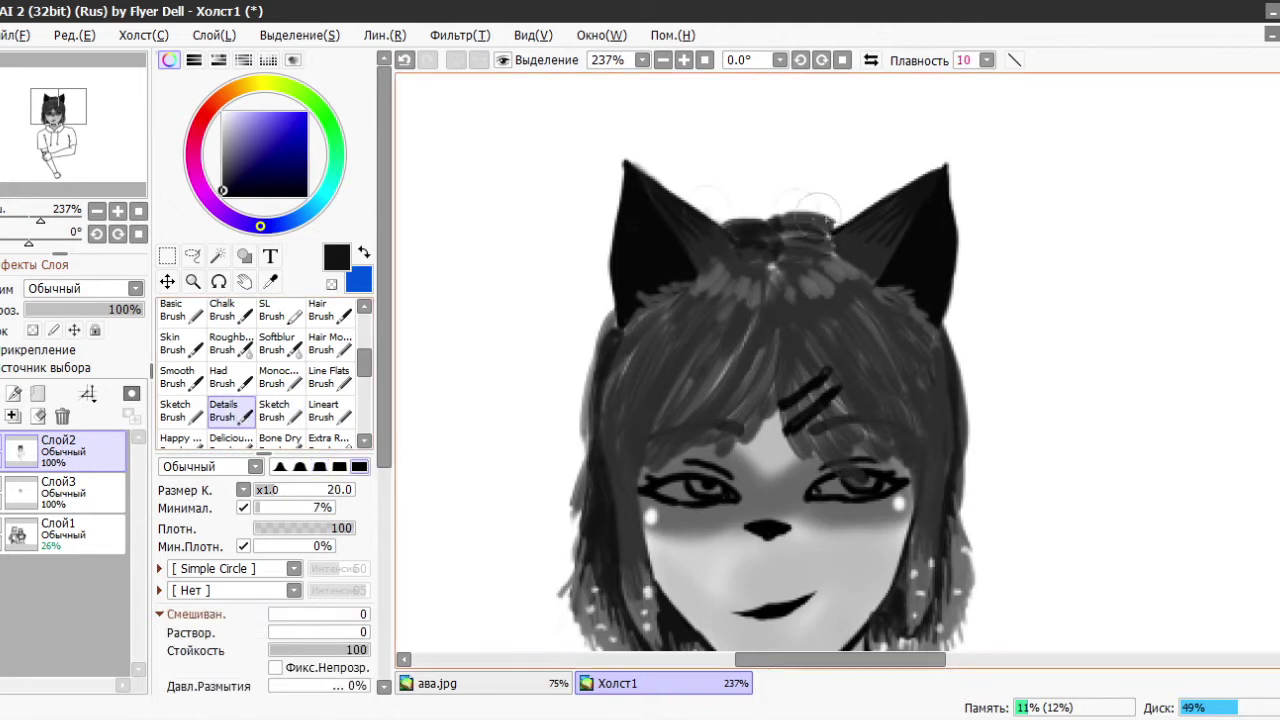
{"action": "key", "text": "3"}
{"action": "key", "text": "4"}
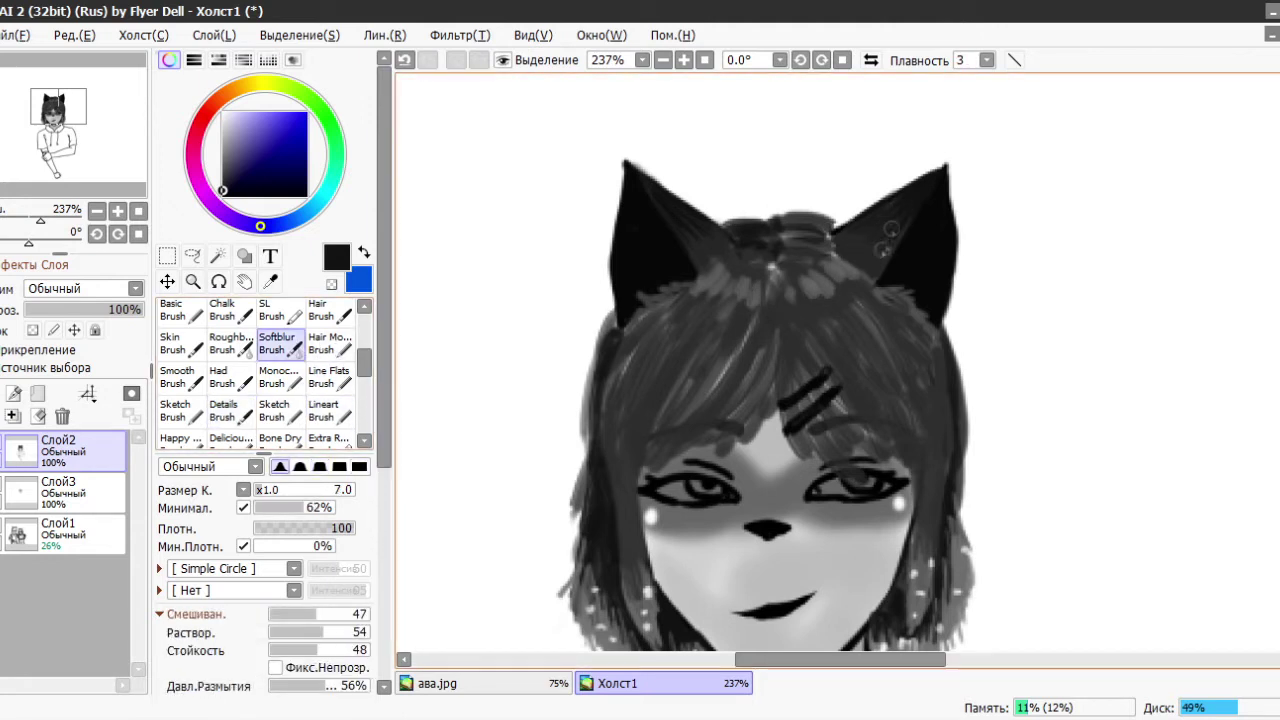
{"action": "key", "text": "3"}
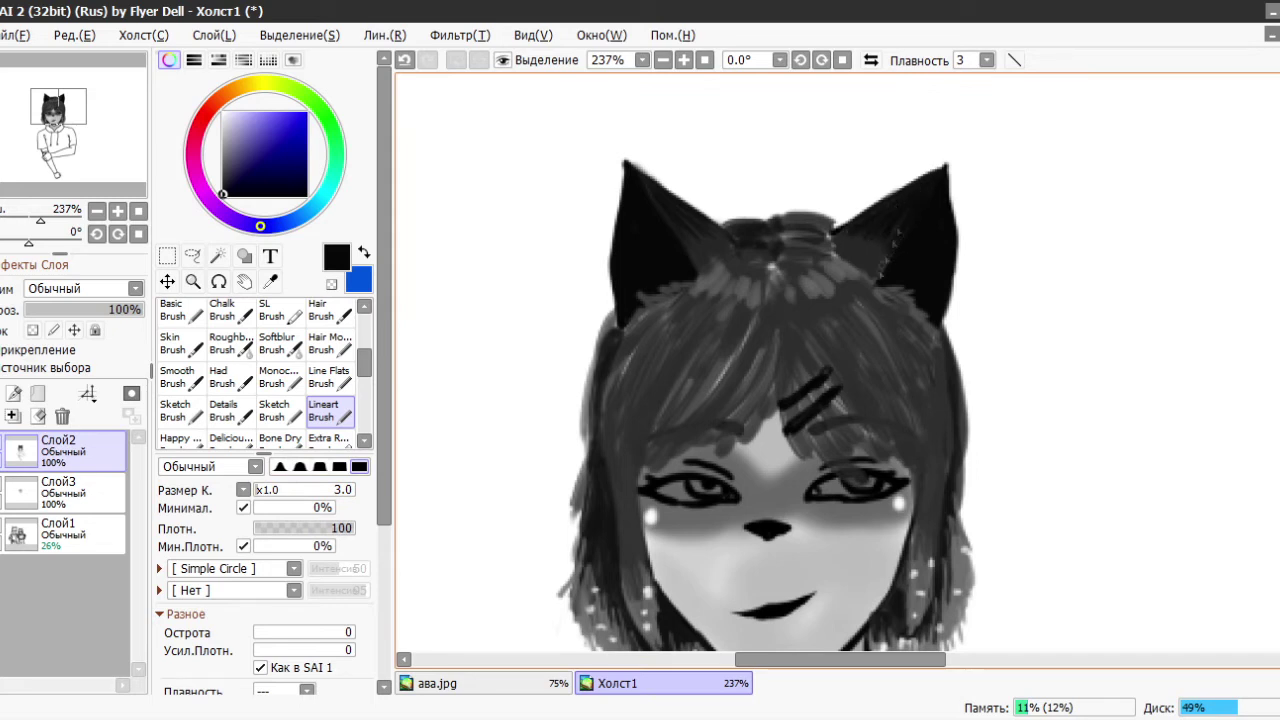
- Repaint the crown between the ears with dark grey strands and trim its raised top with the Eraser at size 4
{"action": "left_click", "coordinate": [768, 268], "text": "alt"}
{"action": "left_click", "coordinate": [785, 213], "text": "alt"}
{"action": "key", "text": "e"}
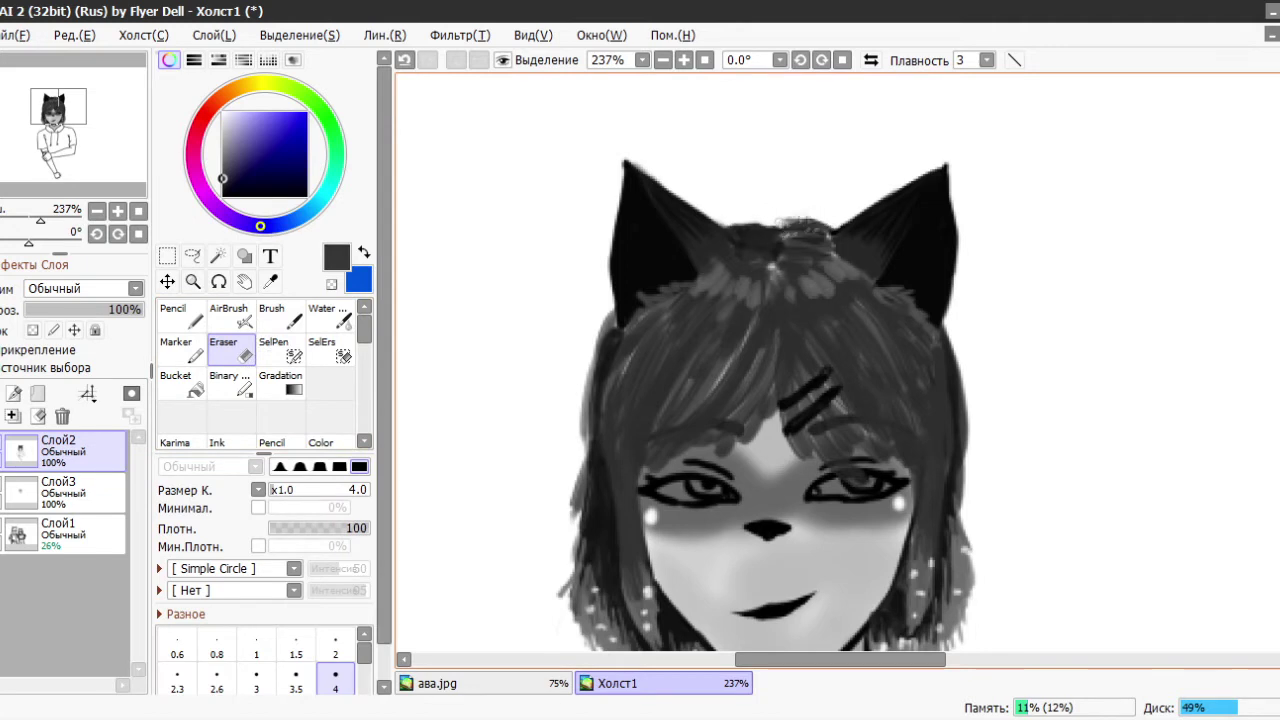
- Add a new layer above Слой3 and paint the whites of both eyes with the Pencil at size 4
{"action": "scroll", "coordinate": [760, 360], "scroll_direction": "down", "scroll_amount": 3}
{"action": "scroll", "coordinate": [760, 360], "scroll_direction": "up", "scroll_amount": 2}
{"action": "left_click", "coordinate": [64, 488]}
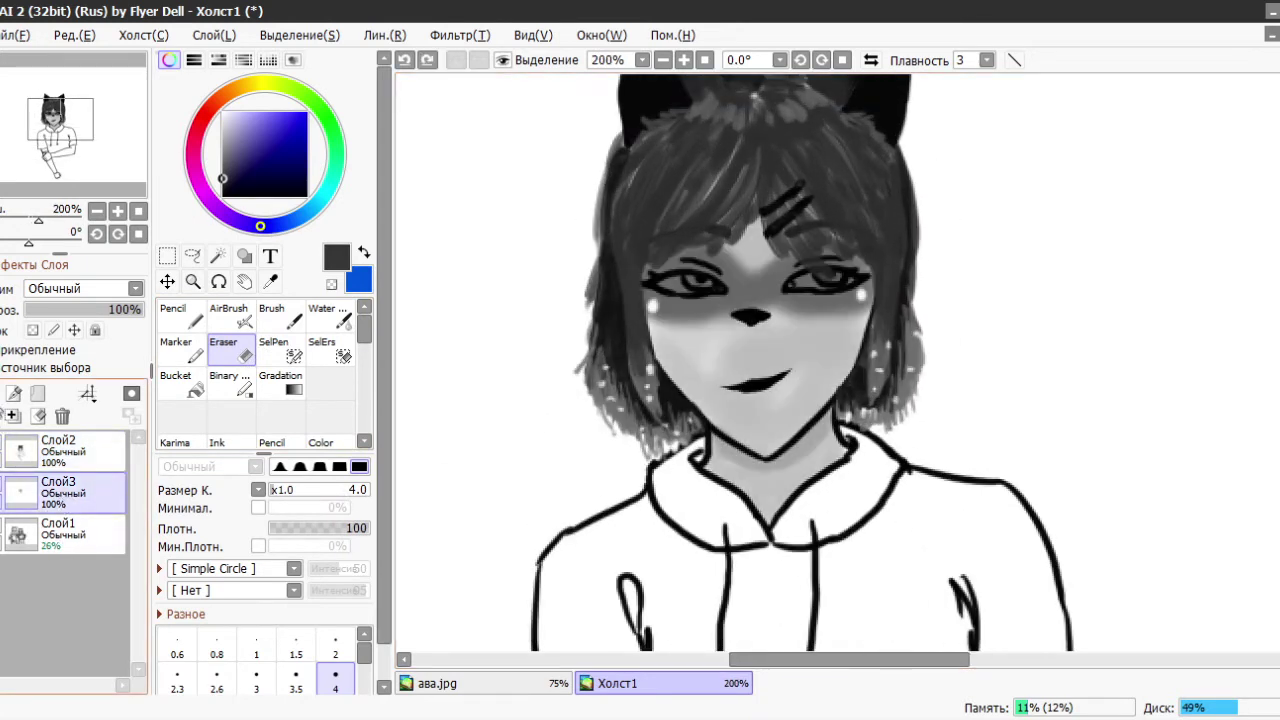
{"action": "key", "text": "n"}
{"action": "left_click", "coordinate": [706, 284]}
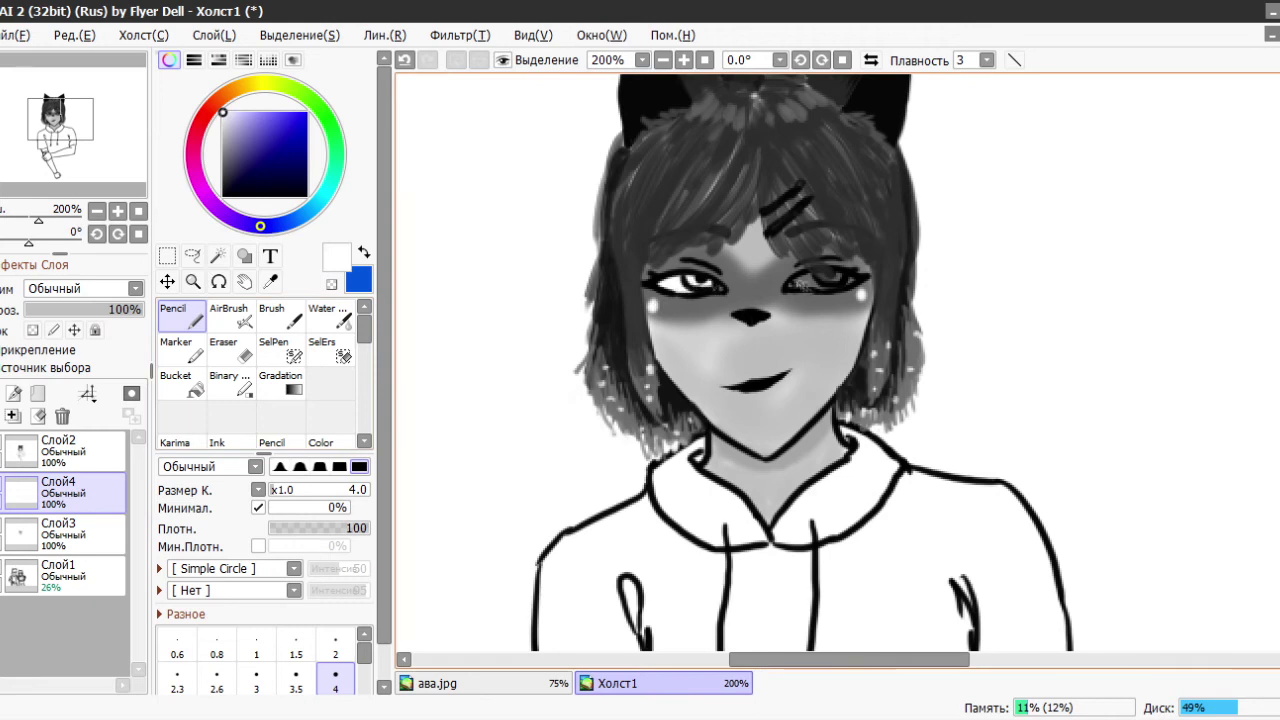
- Paint the right-hand iris dark red and touch up the left-hand eye with grey
{"action": "left_click", "coordinate": [202, 121]}
{"action": "left_click", "coordinate": [307, 136]}
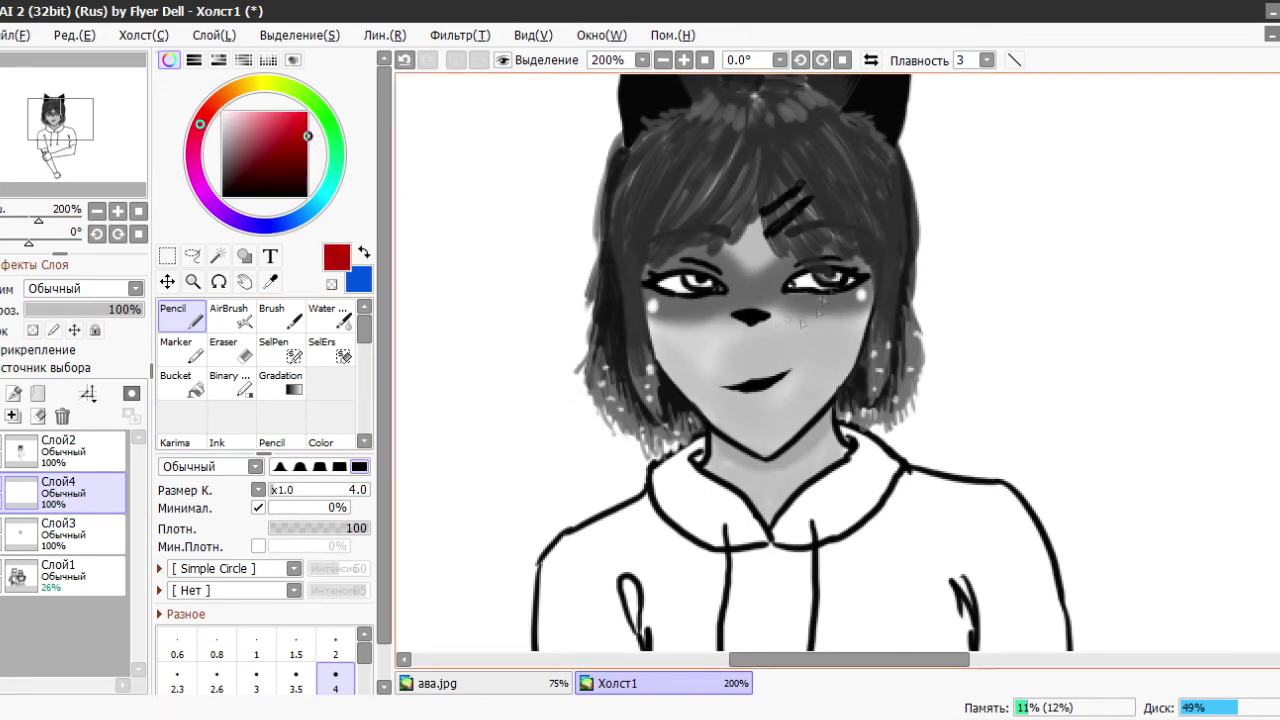
{"action": "left_click", "coordinate": [738, 285], "text": "alt"}
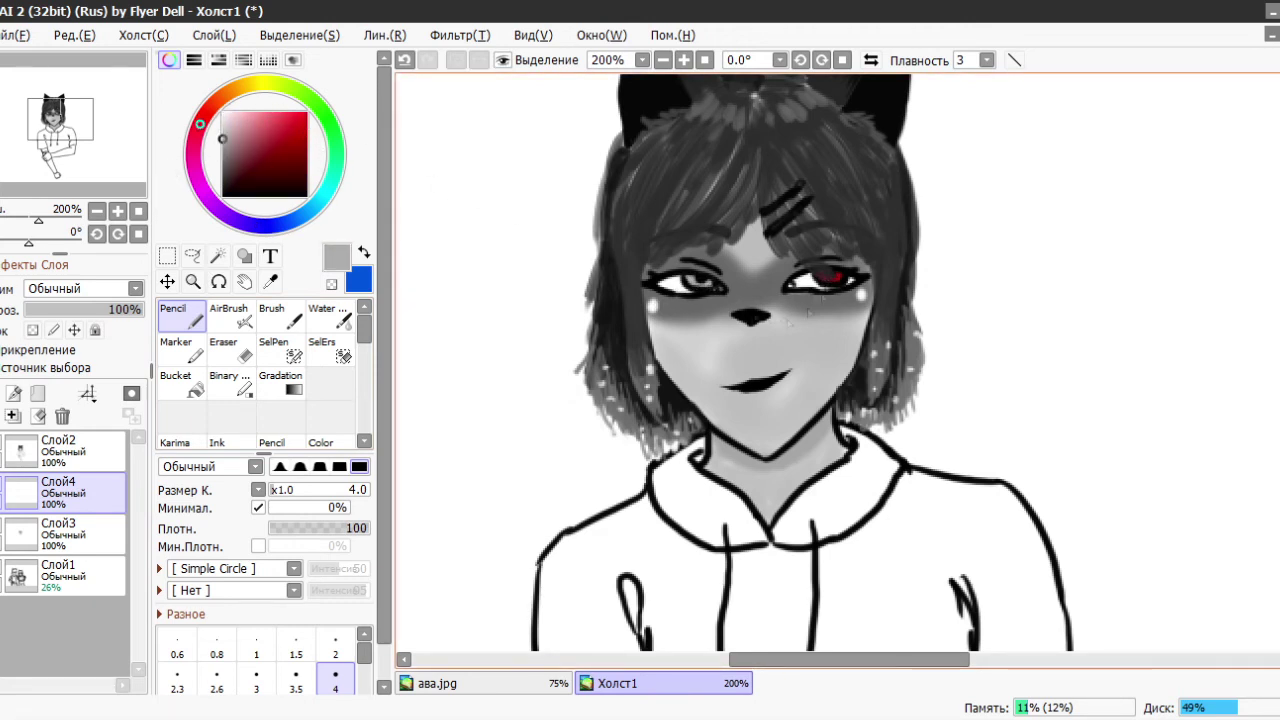
- Refine the whites of both eyes with white using the Pencil at size 2
{"action": "scroll", "coordinate": [738, 285], "scroll_direction": "up", "scroll_amount": 2}
{"action": "left_click", "coordinate": [655, 295], "text": "alt"}
{"action": "key", "text": "bracketleft"}
{"action": "key", "text": "bracketleft"}
{"action": "key", "text": "bracketleft"}
{"action": "key", "text": "bracketleft"}
{"action": "key", "text": "bracketleft"}
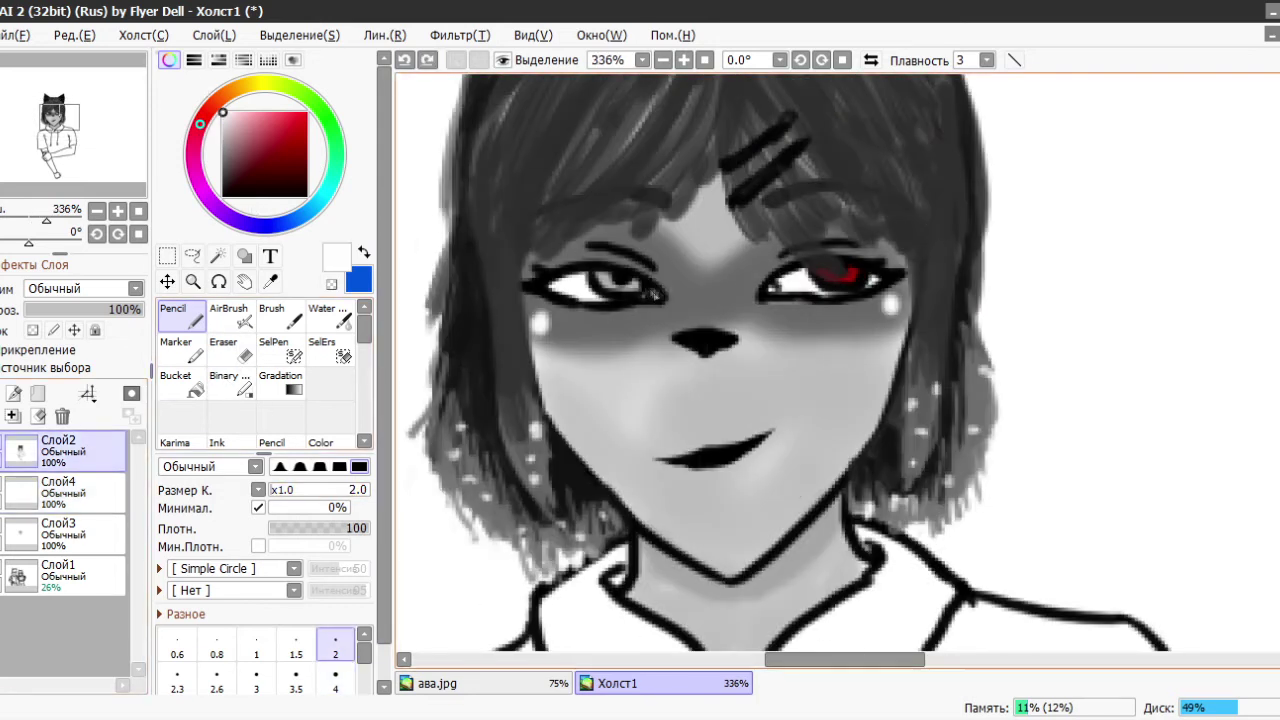
- Touch up both irises on Слой4 with dark red and dark grey sampled from the eyes, using the Pencil at size 2
{"action": "left_click", "coordinate": [828, 274], "text": "alt"}
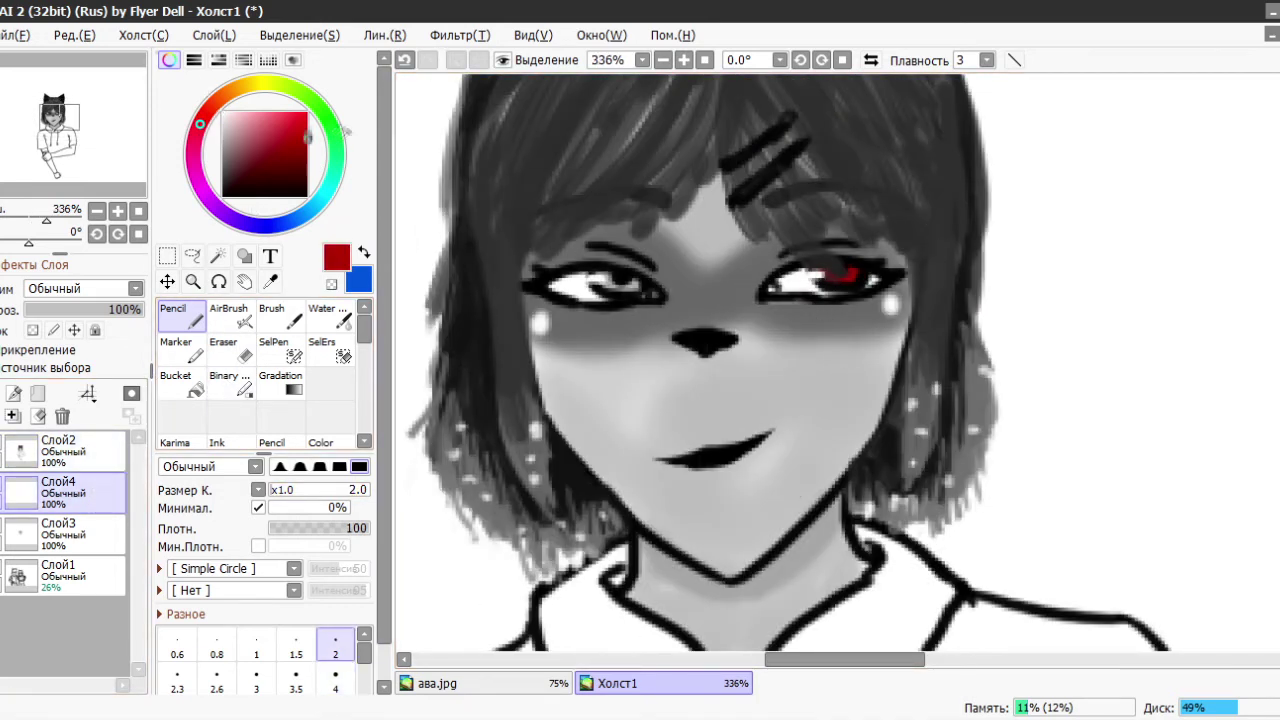
{"action": "left_click", "coordinate": [673, 285], "text": "alt"}
{"action": "scroll", "coordinate": [786, 260], "scroll_direction": "up", "scroll_amount": 2}
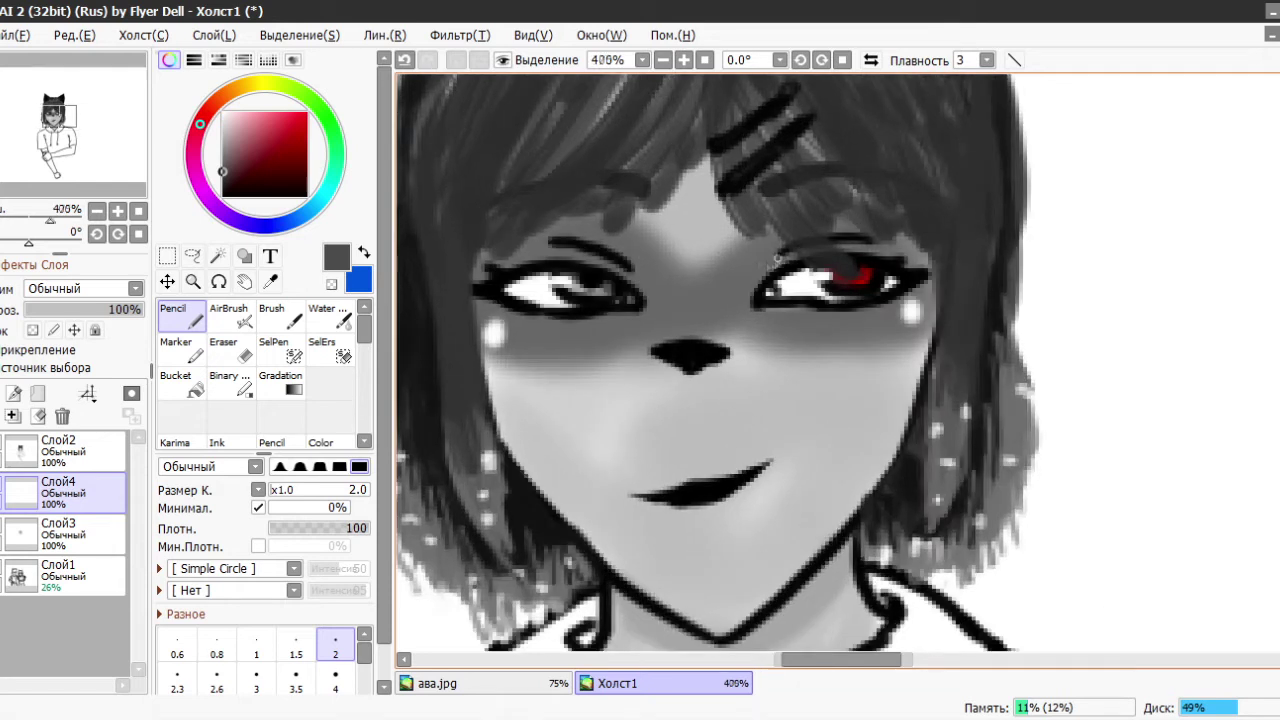
- Lock the transparency of Слой4 and shade the eye whites with light grey using the Color Brush at size 4
{"action": "left_click", "coordinate": [33, 330]}
{"action": "left_click", "coordinate": [224, 128]}
{"action": "scroll", "coordinate": [260, 370], "scroll_direction": "down", "scroll_amount": 3}
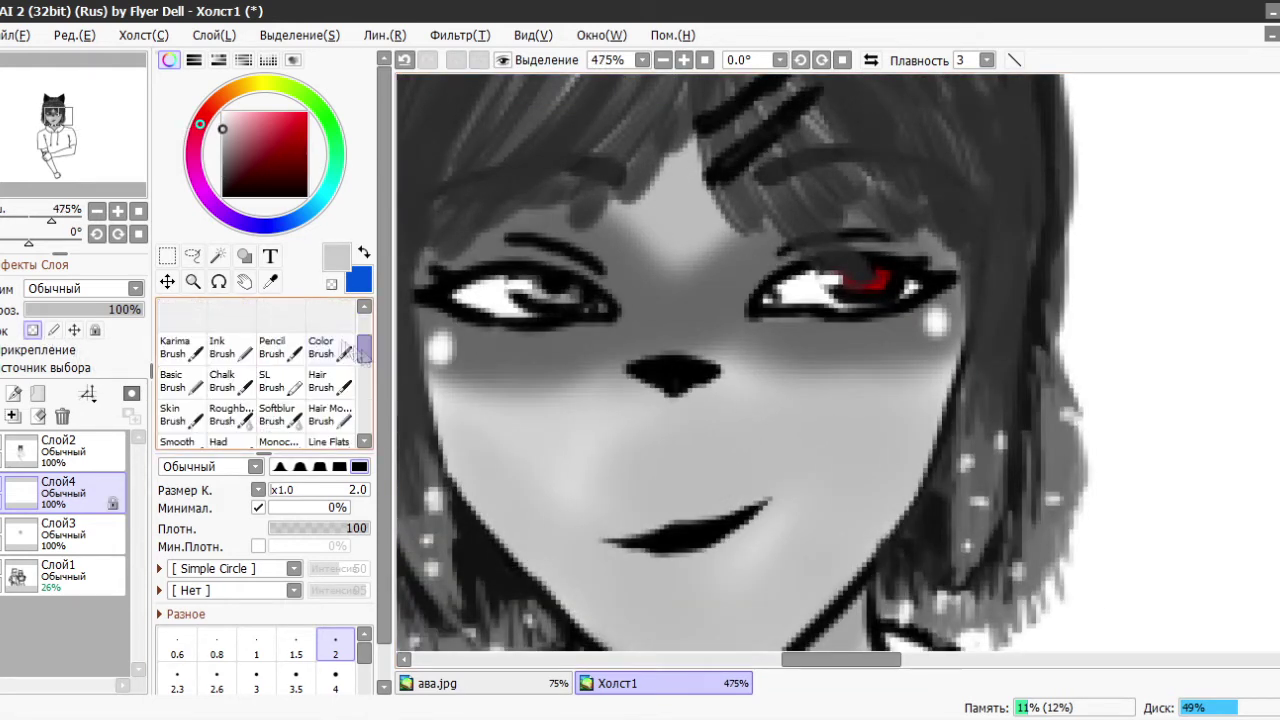
{"action": "left_click", "coordinate": [330, 347]}
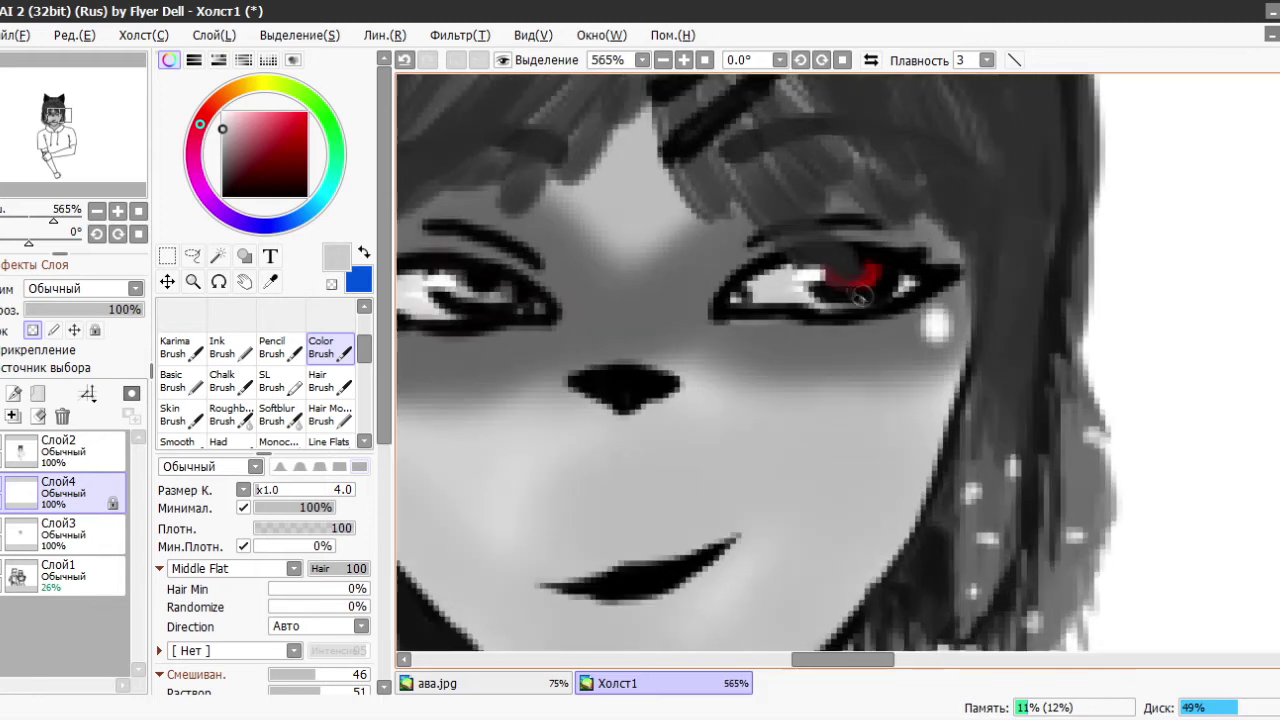
{"action": "left_click_drag", "start_coordinate": [760, 298], "coordinate": [870, 296]}
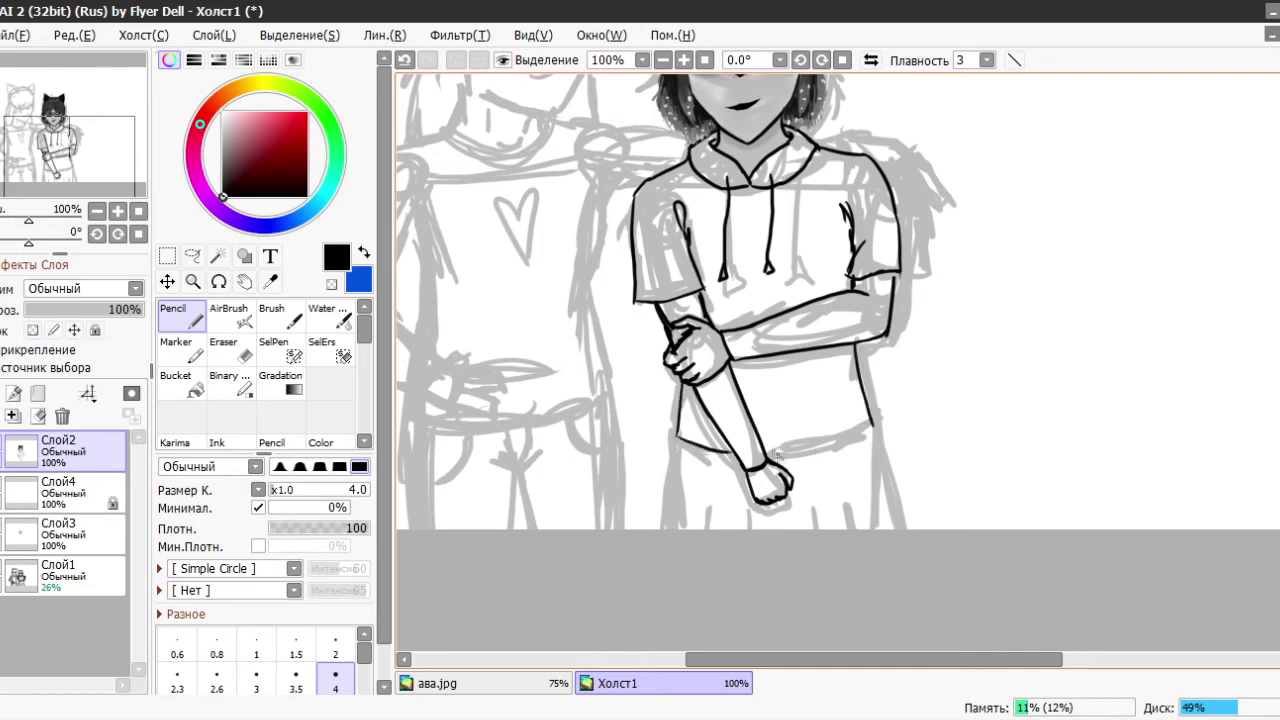
- Ink the hoodie's lower edge and the sides and folds of the garment below it on Слой2, using the Pencil at size 4
{"action": "left_click_drag", "start_coordinate": [875, 432], "coordinate": [886, 528]}
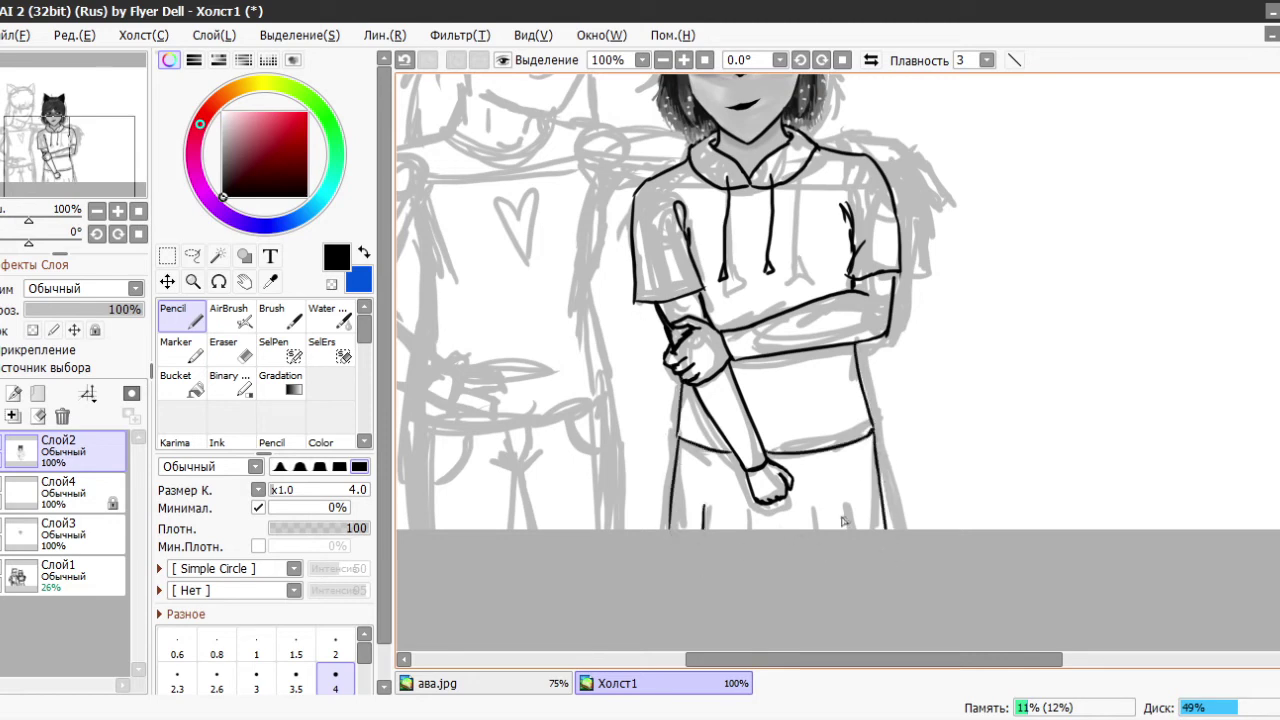
{"action": "scroll", "coordinate": [895, 540], "scroll_direction": "down", "scroll_amount": 2}
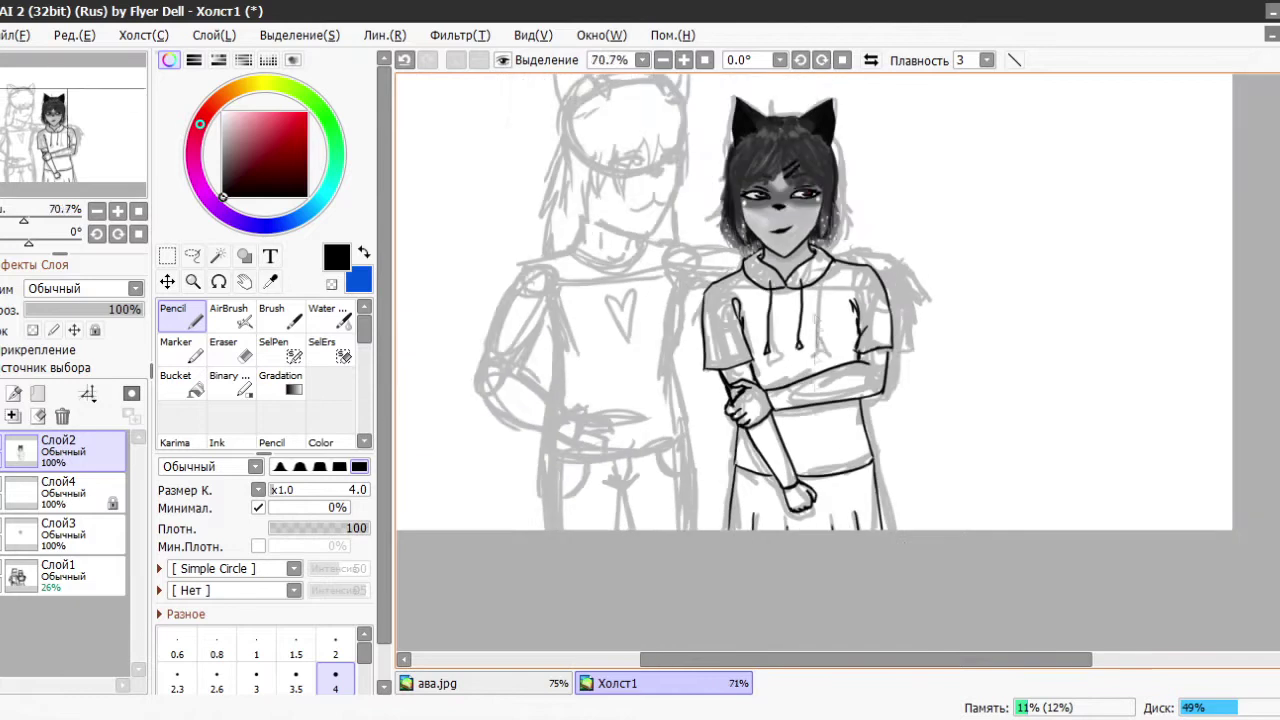
{"action": "scroll", "coordinate": [795, 360], "scroll_direction": "up", "scroll_amount": 1}
{"action": "scroll", "coordinate": [825, 565], "scroll_direction": "down", "scroll_amount": 1}
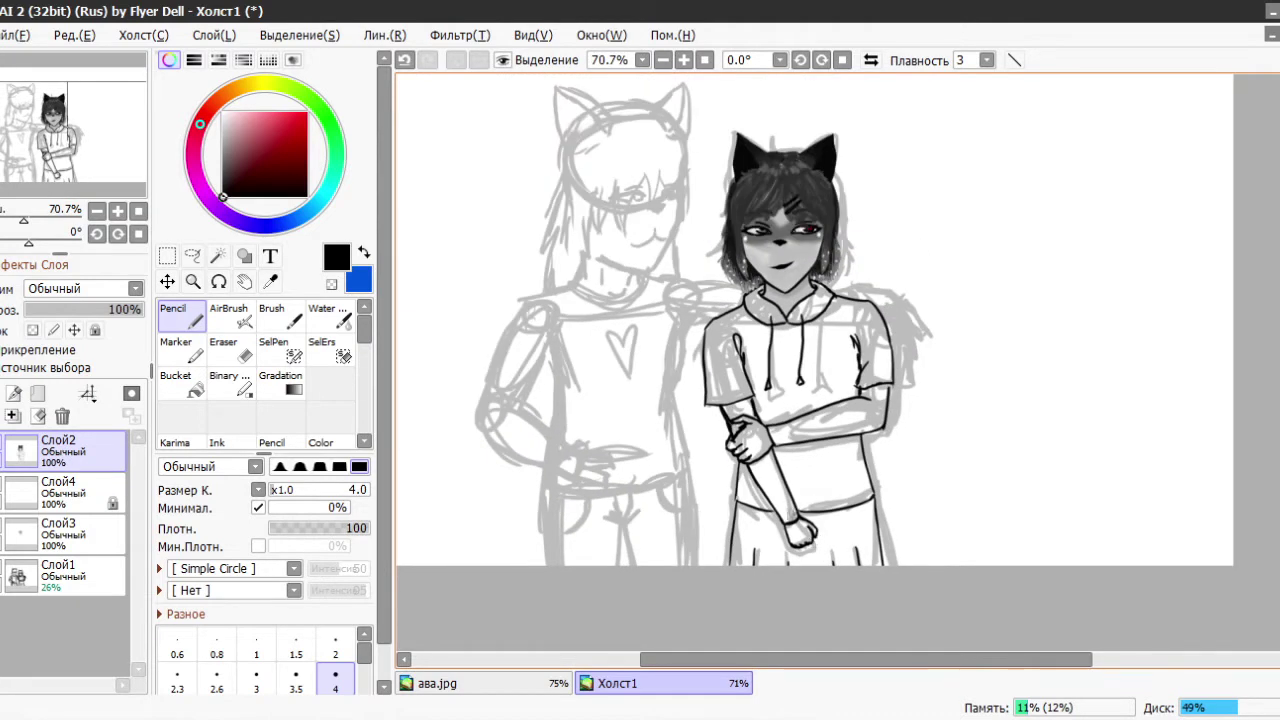
{"action": "scroll", "coordinate": [805, 527], "scroll_direction": "up", "scroll_amount": 2}
- Lasso the second figure's hanging forearm and fist on Слой2 and transform them to a slightly shifted position
{"action": "mouse_move", "coordinate": [688, 232]}
{"action": "left_mouse_down"}
{"action": "mouse_move", "coordinate": [745, 445]}
{"action": "mouse_move", "coordinate": [812, 550]}
{"action": "left_mouse_up"}
{"action": "key", "text": "ctrl+z"}
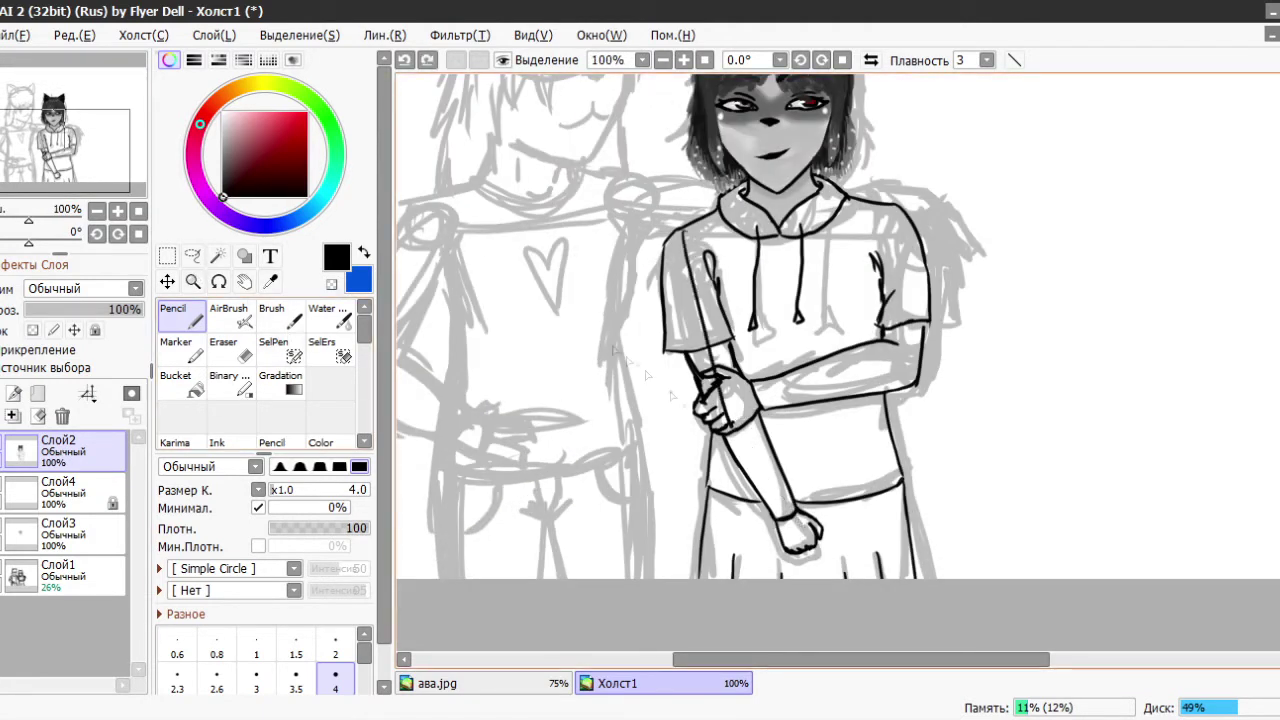
{"action": "left_click", "coordinate": [192, 256]}
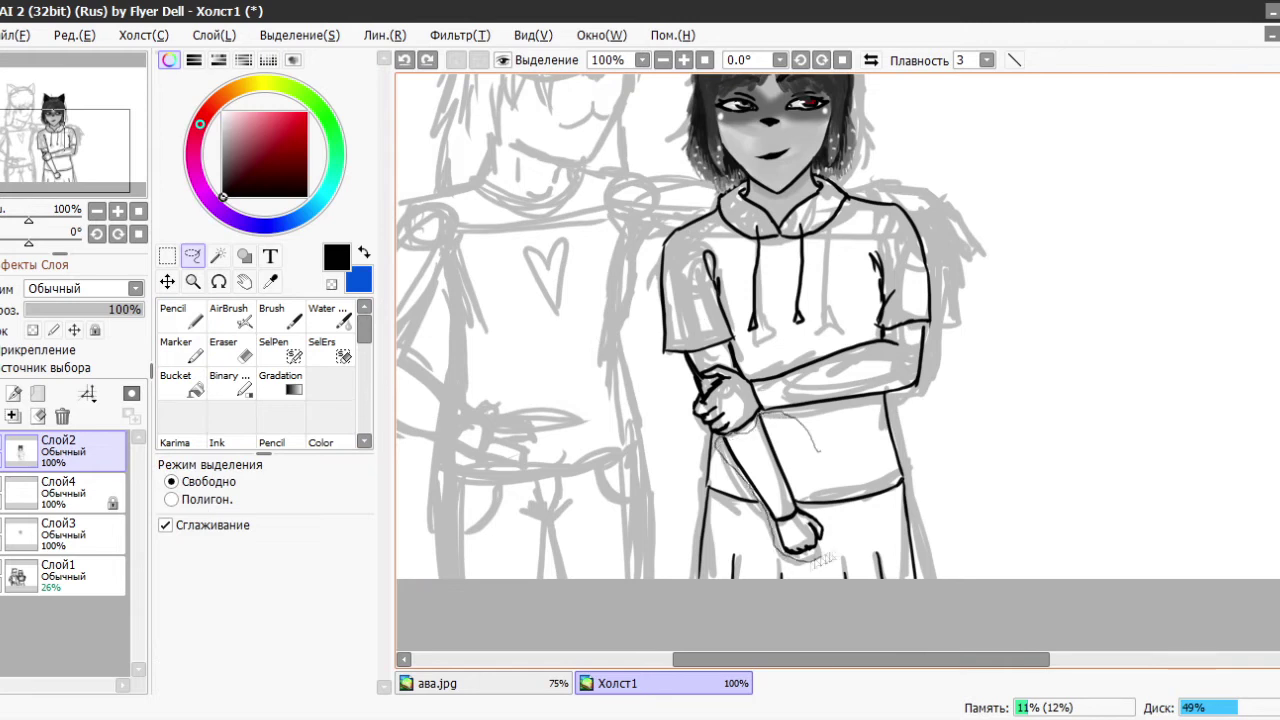
{"action": "key", "text": "ctrl+t"}
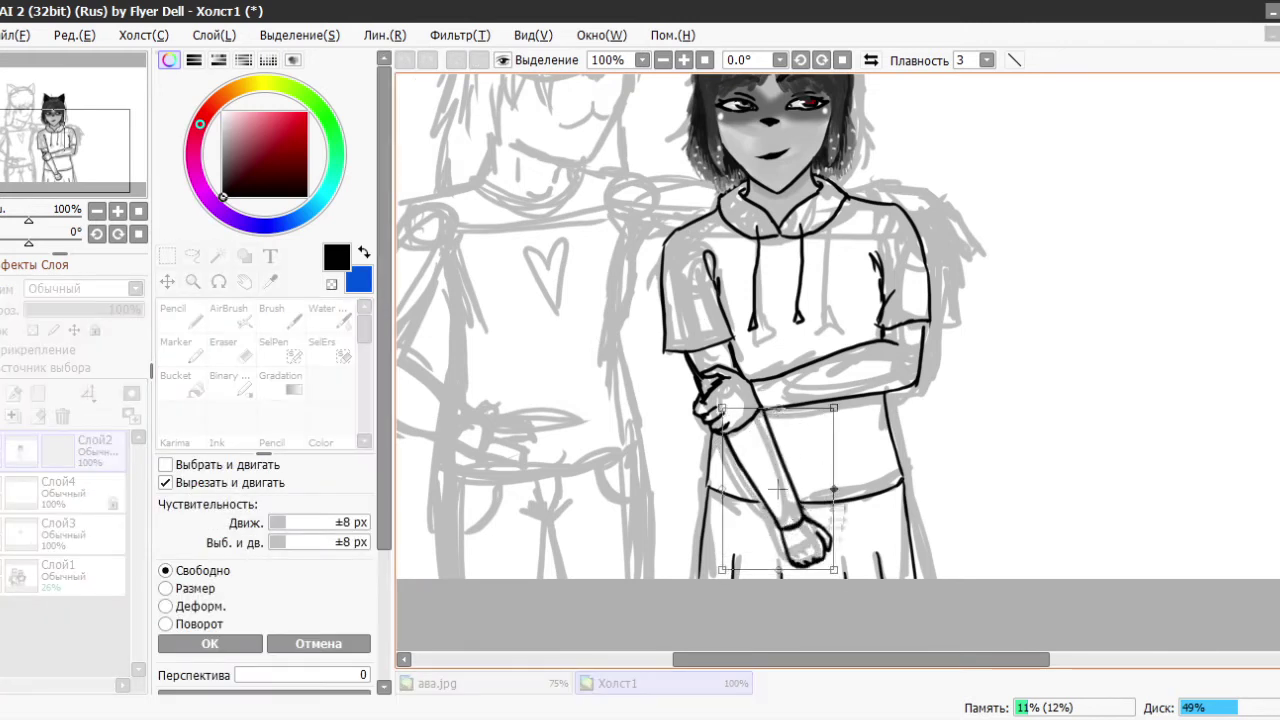
{"action": "key", "text": "Return"}
{"action": "key", "text": "n"}
{"action": "scroll", "coordinate": [746, 428], "scroll_direction": "down", "scroll_amount": 1}
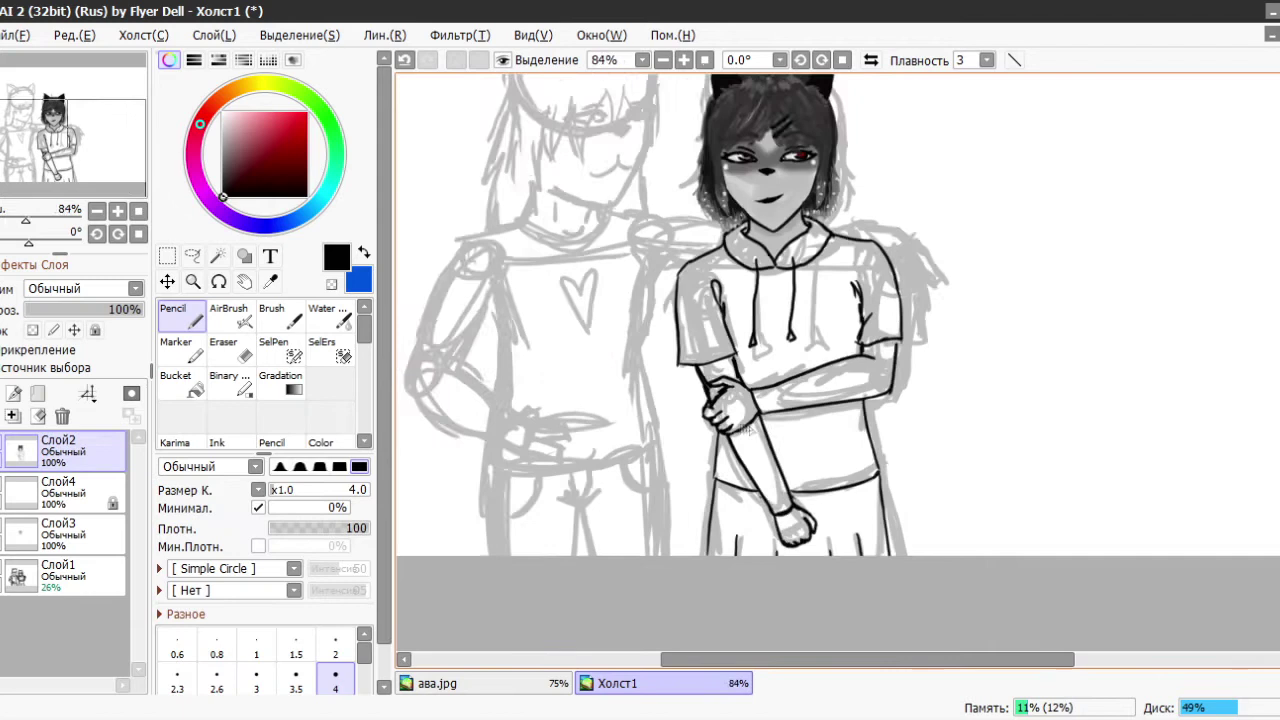
- Clean up the lines of the gripping hand and upper forearm by alternating the Eraser and Pencil at size 4
{"action": "scroll", "coordinate": [746, 428], "scroll_direction": "up", "scroll_amount": 3}
{"action": "key", "text": "e"}
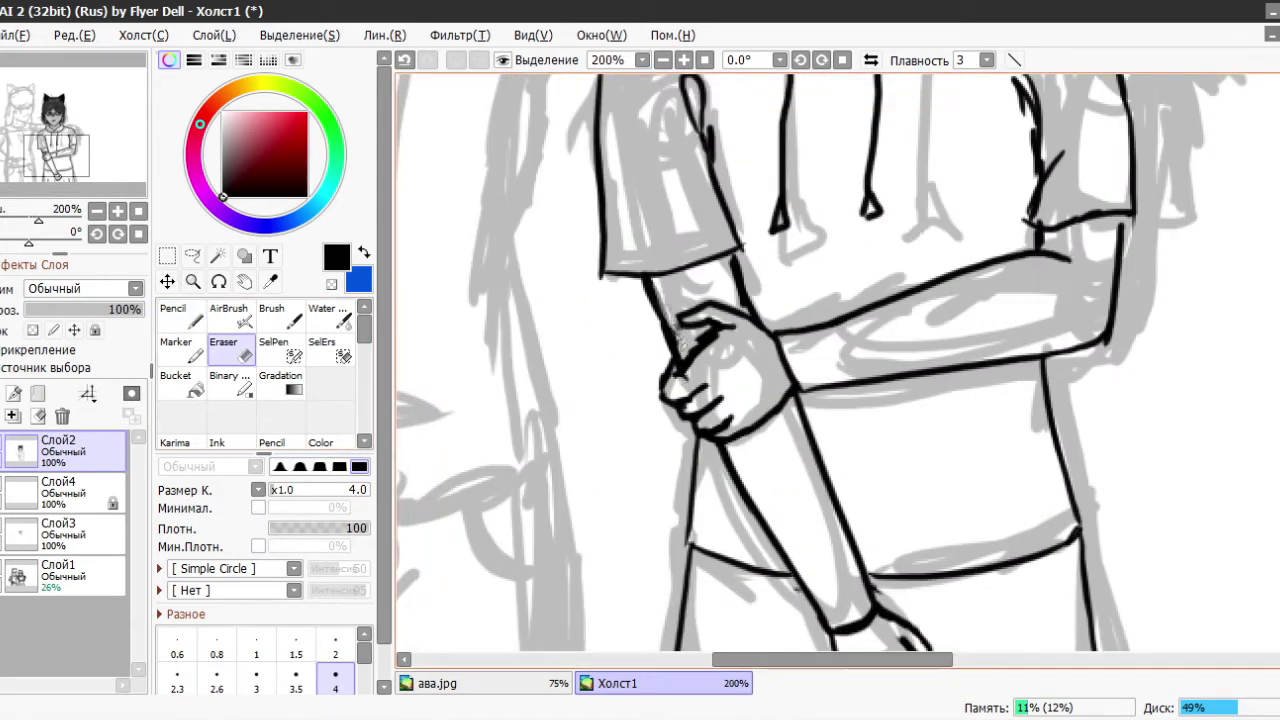
{"action": "key", "text": "n"}
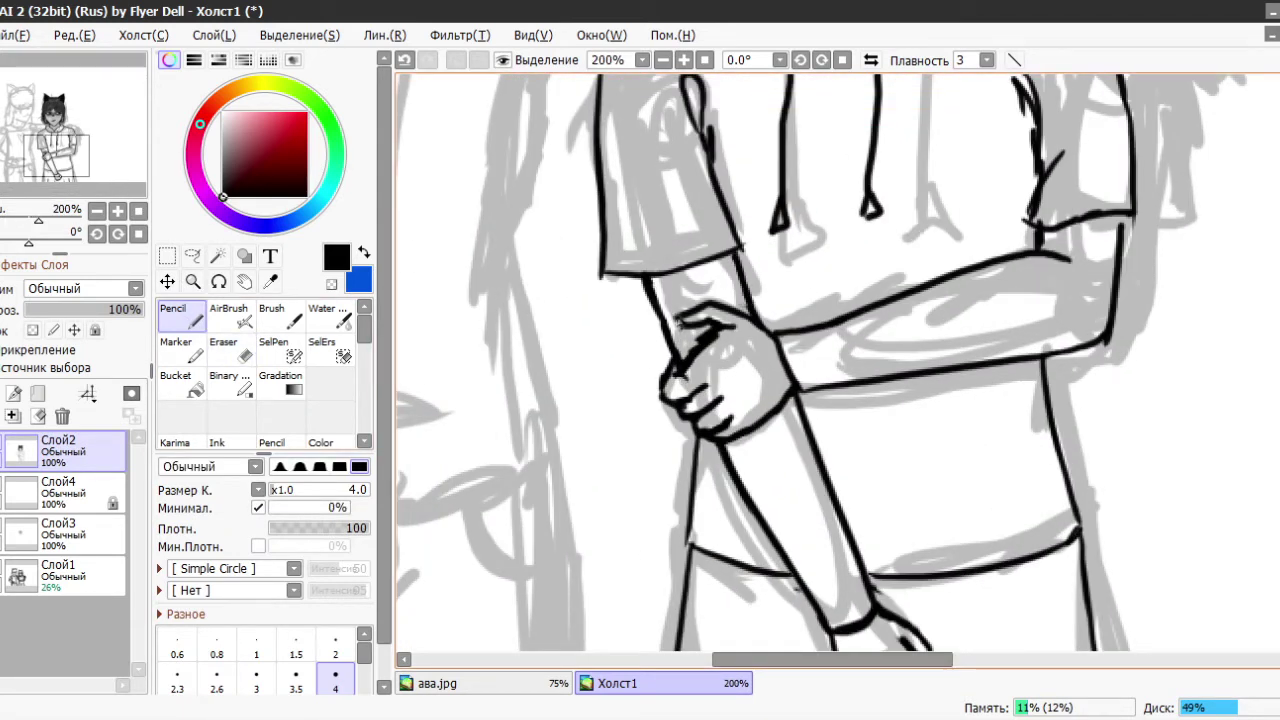
{"action": "key", "text": "e"}
{"action": "key", "text": "n"}
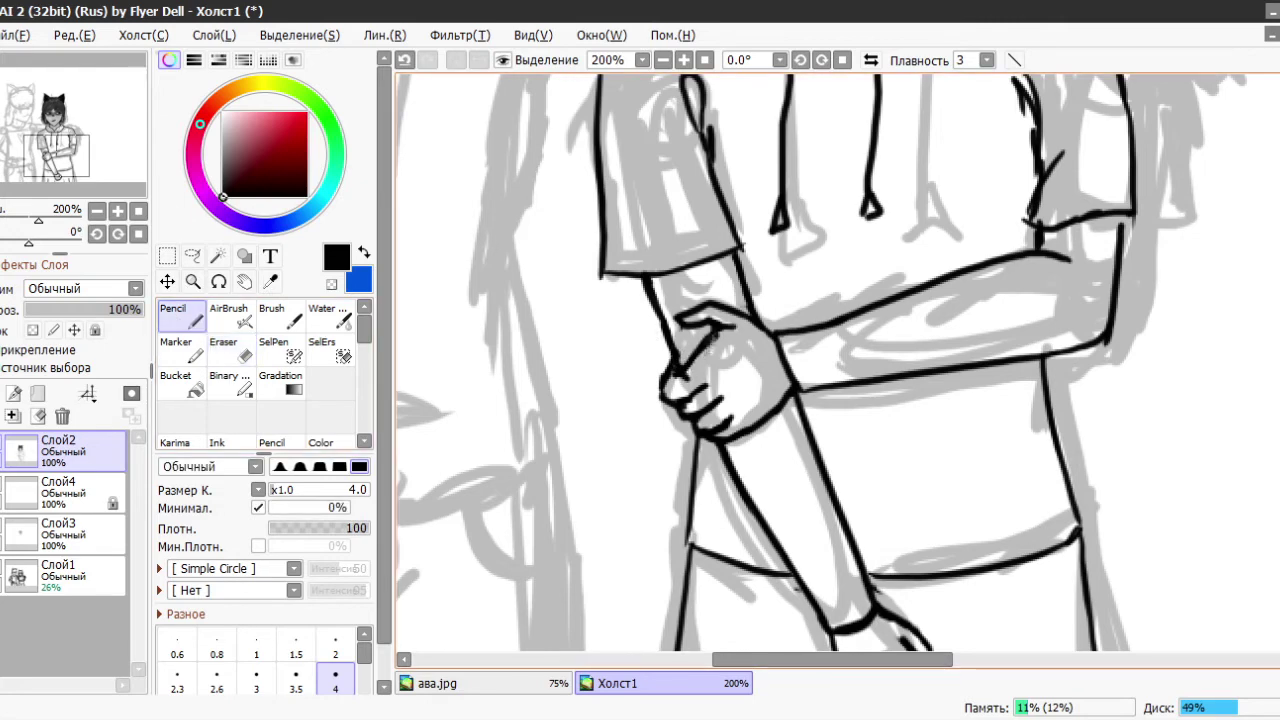
{"action": "scroll", "coordinate": [700, 426], "scroll_direction": "down", "scroll_amount": 3}
{"action": "scroll", "coordinate": [672, 462], "scroll_direction": "up", "scroll_amount": 1}
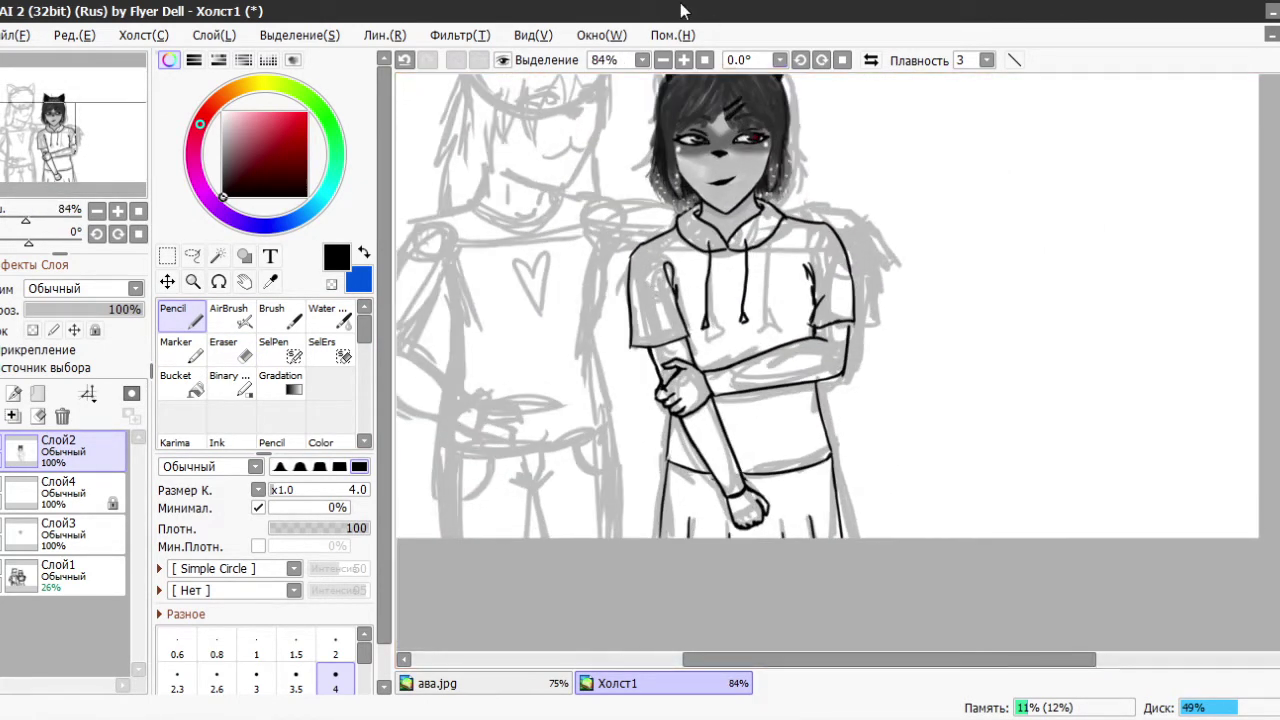
- Ink a second curved line across the waist on both sides of the hanging arm to form a band under the hoodie
{"action": "scroll", "coordinate": [850, 330], "scroll_direction": "up", "scroll_amount": 2}
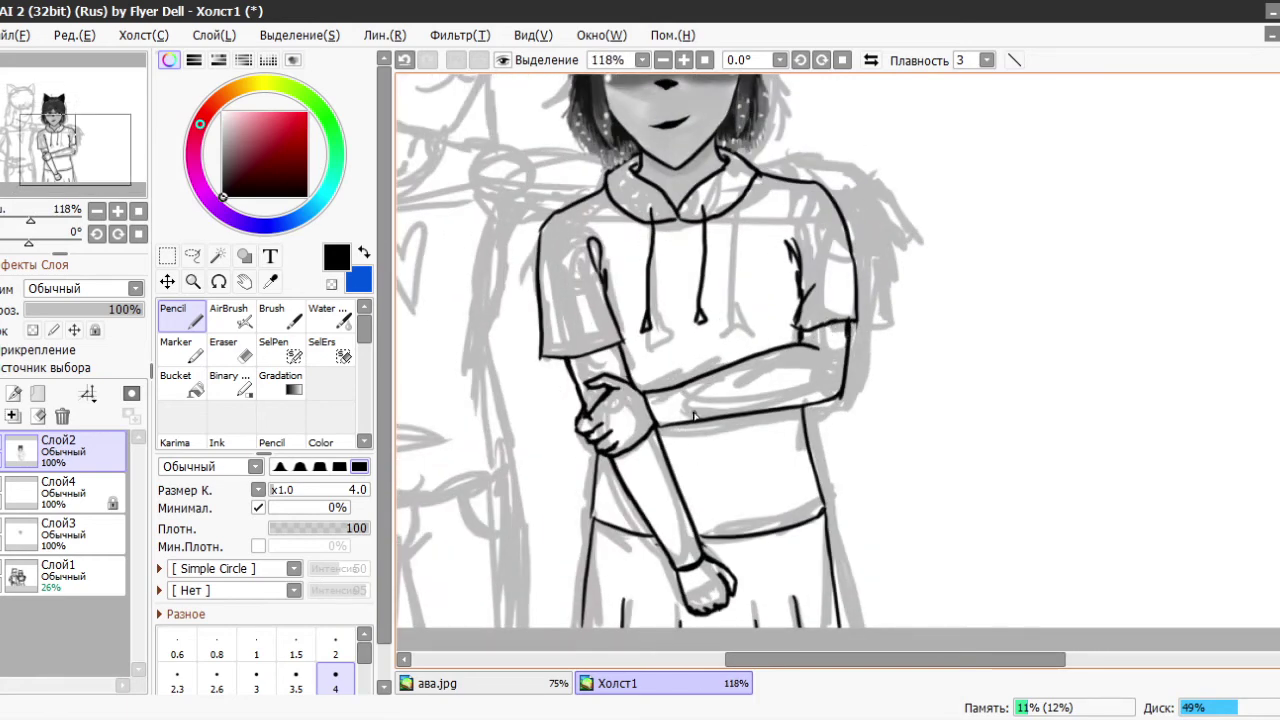
{"action": "scroll", "coordinate": [671, 512], "scroll_direction": "up", "scroll_amount": 2}
{"action": "key", "text": "e"}
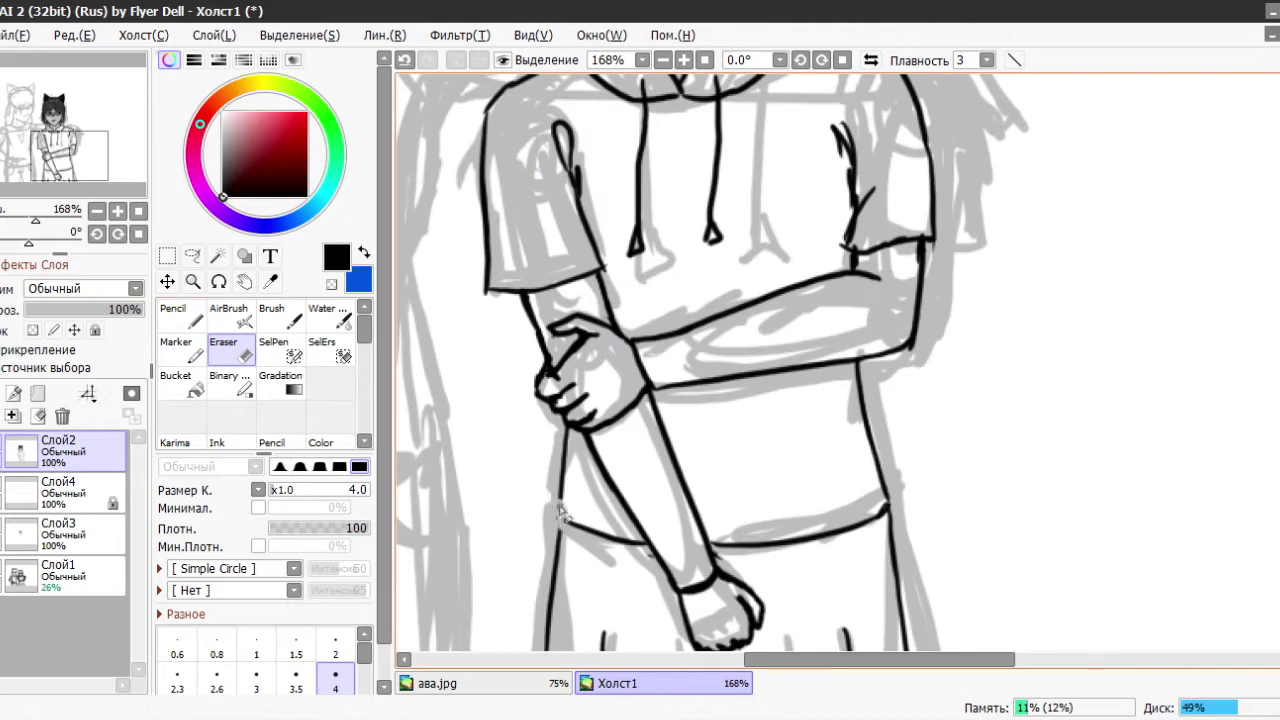
{"action": "key", "text": "n"}
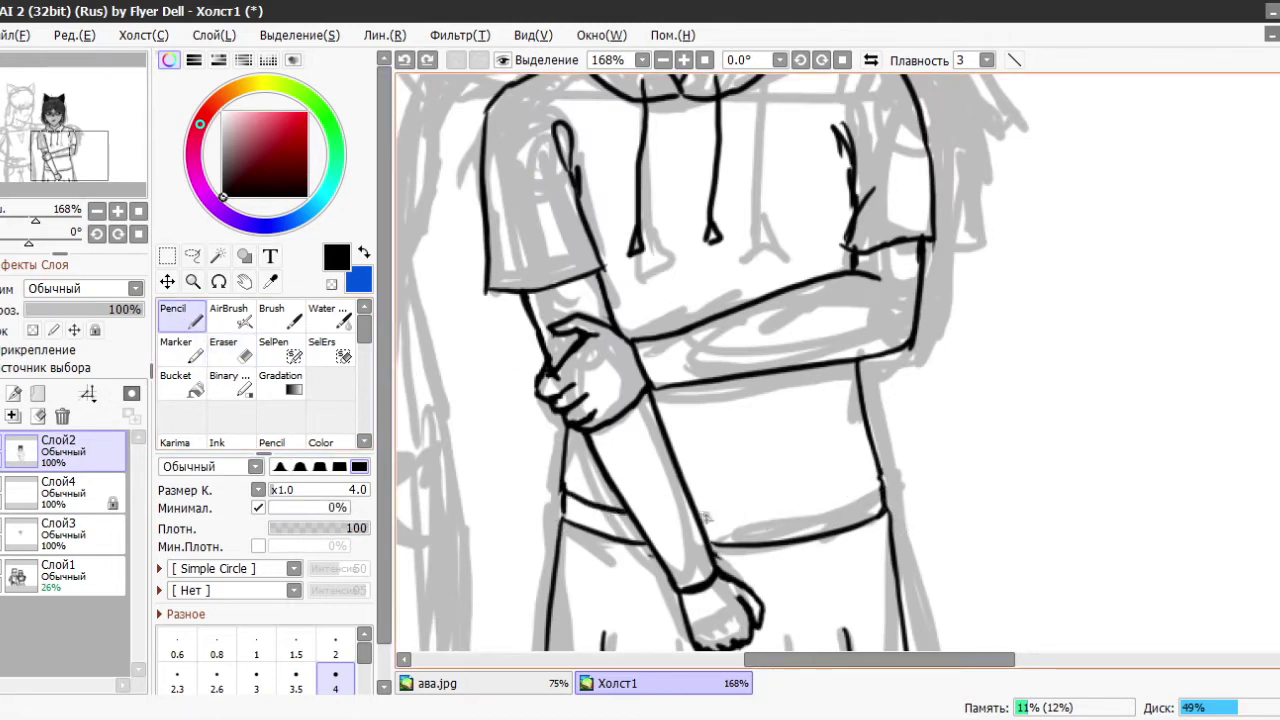
{"action": "left_click_drag", "start_coordinate": [706, 517], "coordinate": [882, 490]}
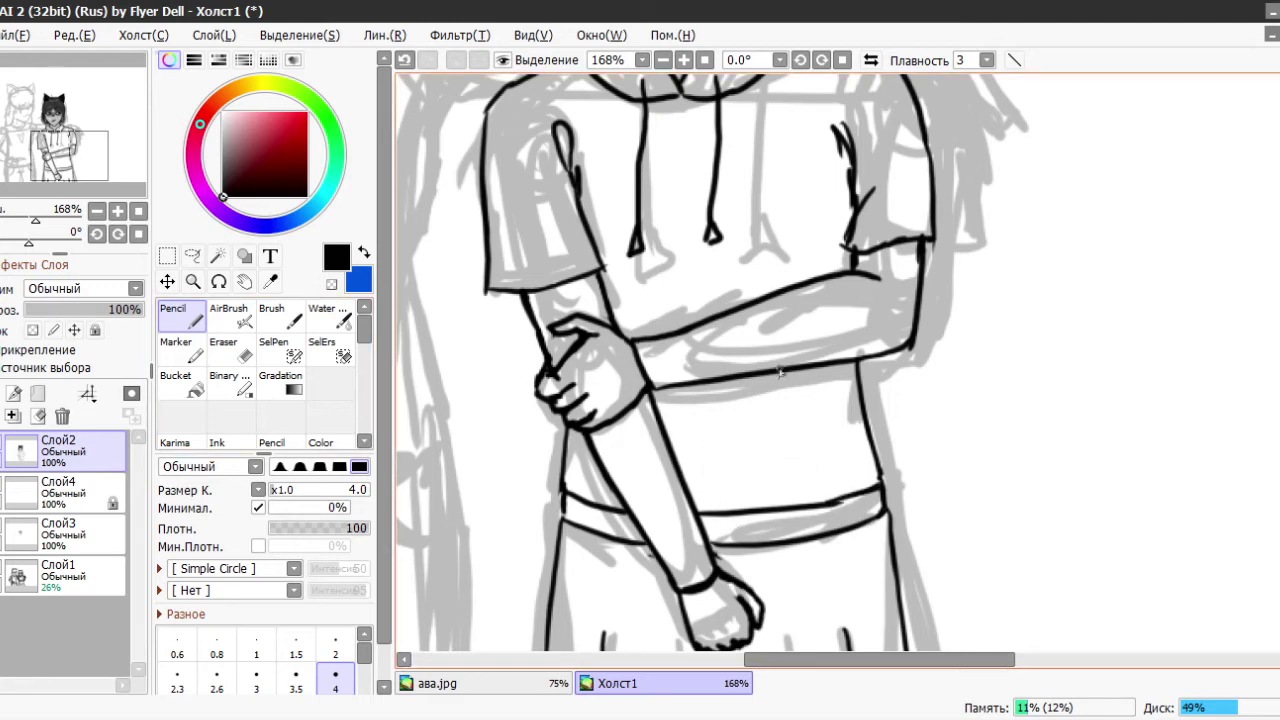
- Draw striped bracelets around both wrists and clean up the surrounding lines with the Eraser at size 4
{"action": "mouse_move", "coordinate": [668, 572]}
{"action": "left_mouse_down"}
{"action": "mouse_move", "coordinate": [708, 556]}
{"action": "mouse_move", "coordinate": [680, 592]}
{"action": "mouse_move", "coordinate": [700, 590]}
{"action": "left_mouse_up"}
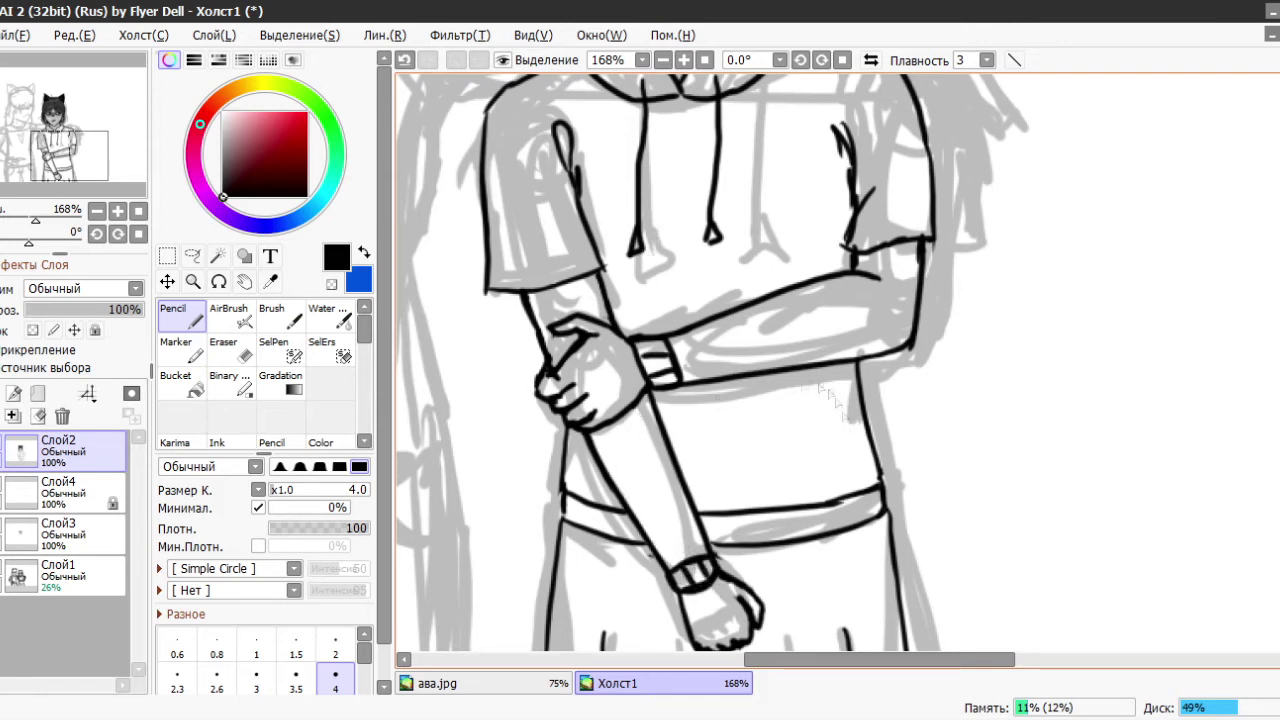
{"action": "scroll", "coordinate": [890, 470], "scroll_direction": "up", "scroll_amount": 1}
{"action": "key", "text": "e"}
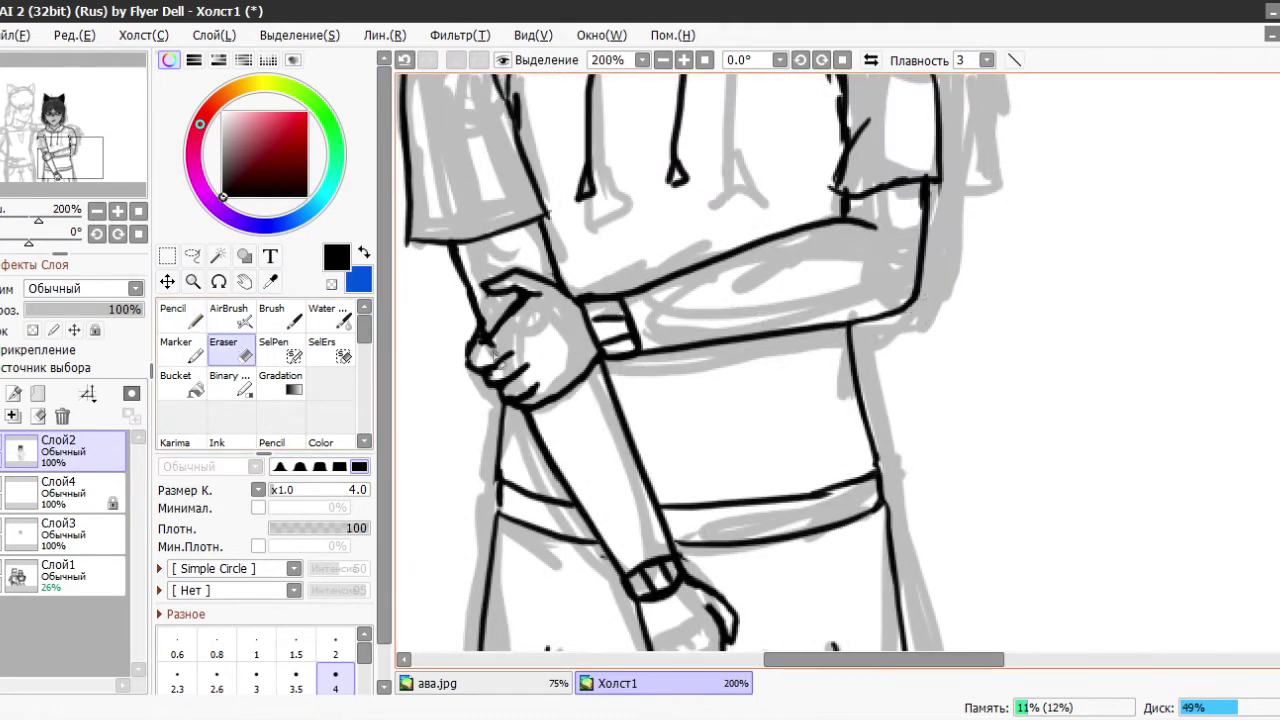
{"action": "key", "text": "n"}
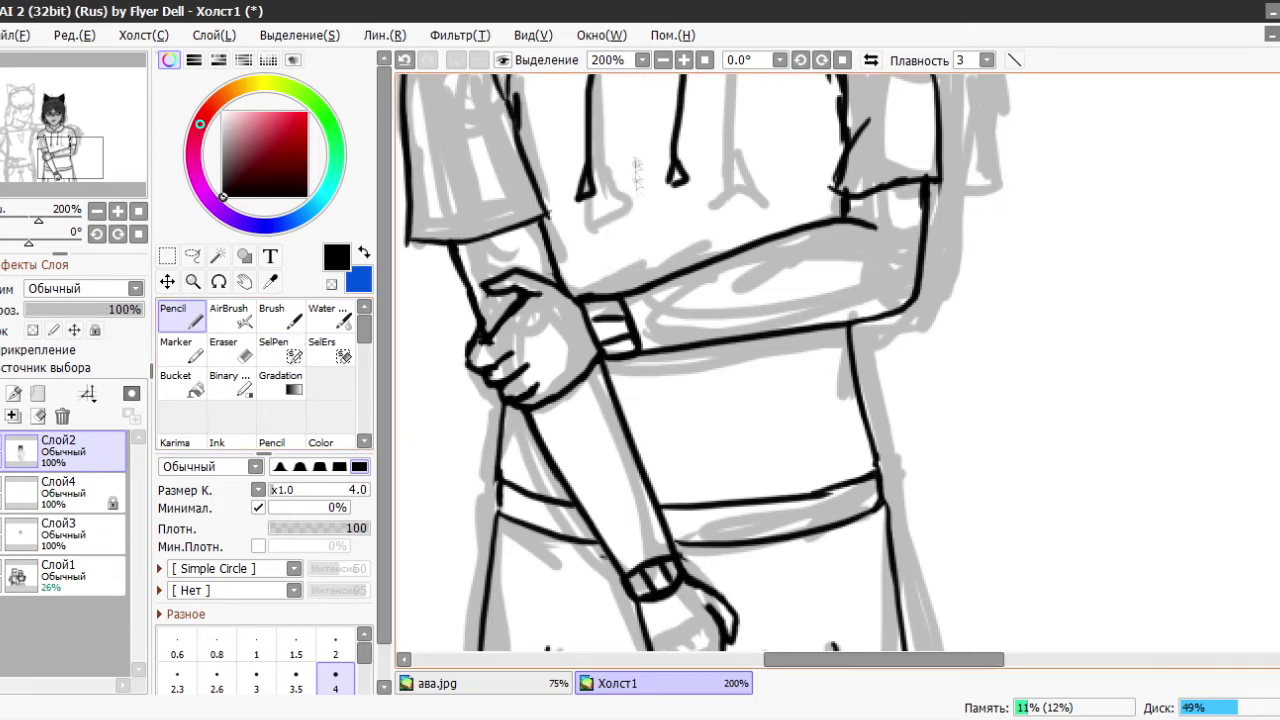
- Select Слой3, try the Line Flats and Sketch brushes with test strokes, undo the strokes and choose the Smooth Brush
{"action": "scroll", "coordinate": [700, 350], "scroll_direction": "down", "scroll_amount": 5}
{"action": "scroll", "coordinate": [700, 350], "scroll_direction": "up", "scroll_amount": 3}
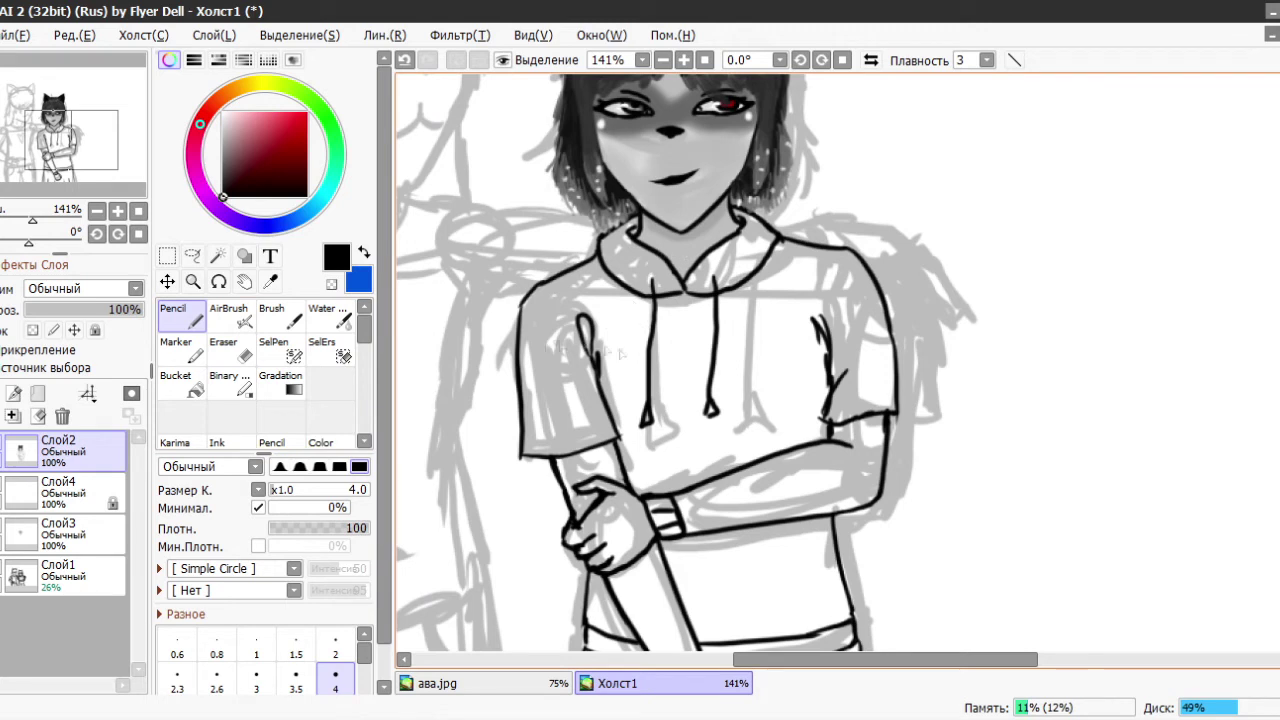
{"action": "left_click", "coordinate": [60, 530]}
{"action": "left_click", "coordinate": [272, 318]}
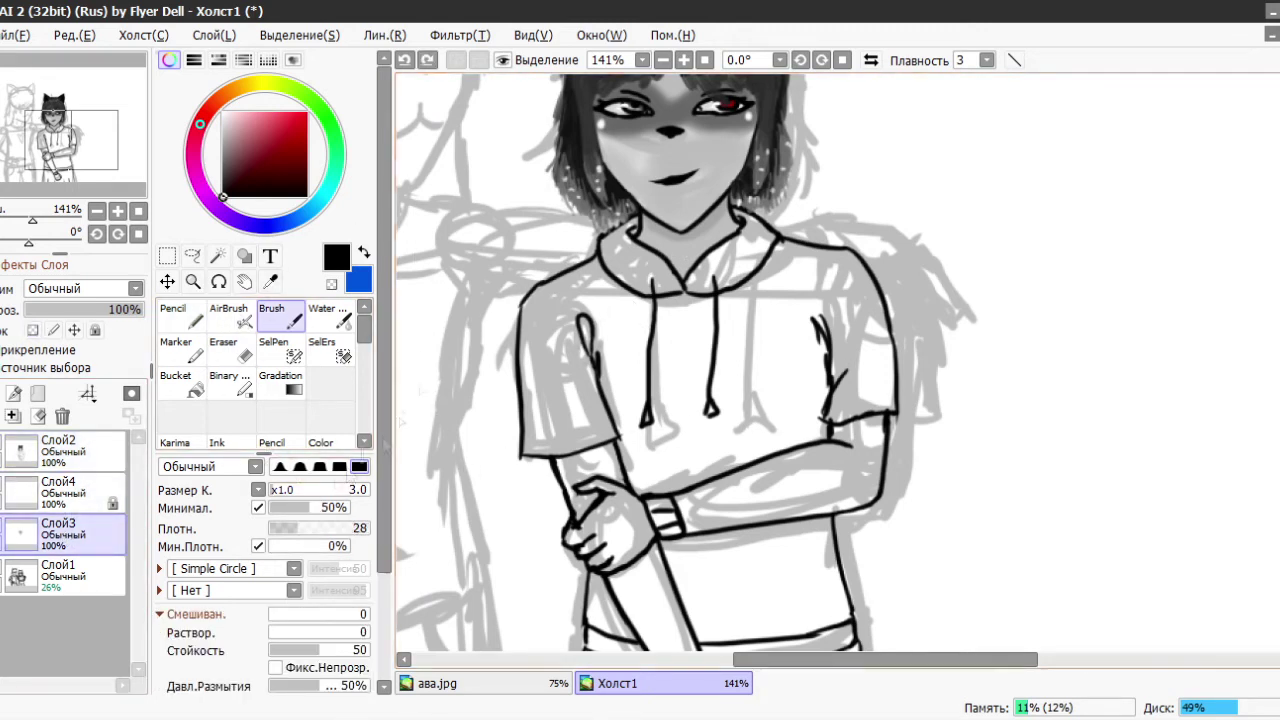
{"action": "scroll", "coordinate": [260, 370], "scroll_direction": "down", "scroll_amount": 3}
{"action": "left_click", "coordinate": [329, 377]}
{"action": "left_click_drag", "start_coordinate": [462, 310], "coordinate": [438, 438]}
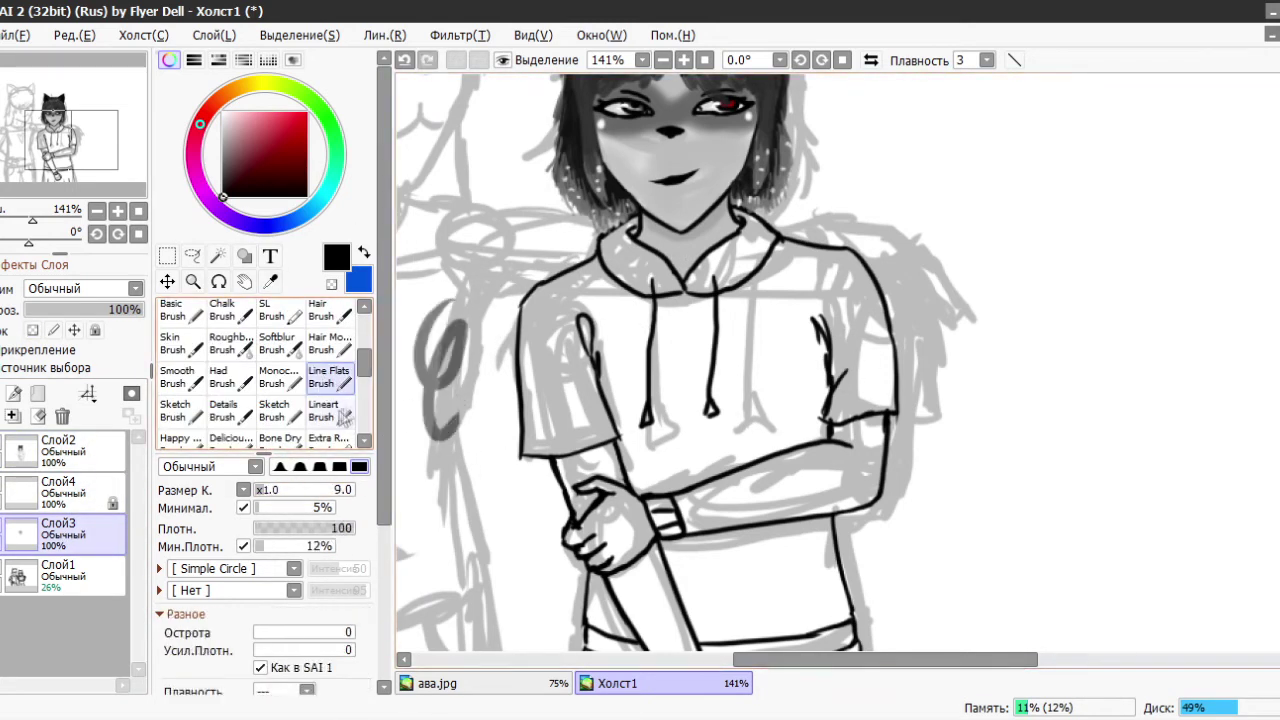
{"action": "key", "text": "ctrl+z"}
{"action": "left_click_drag", "start_coordinate": [455, 285], "coordinate": [447, 385]}
{"action": "scroll", "coordinate": [260, 370], "scroll_direction": "down", "scroll_amount": 2}
{"action": "left_click", "coordinate": [180, 355]}
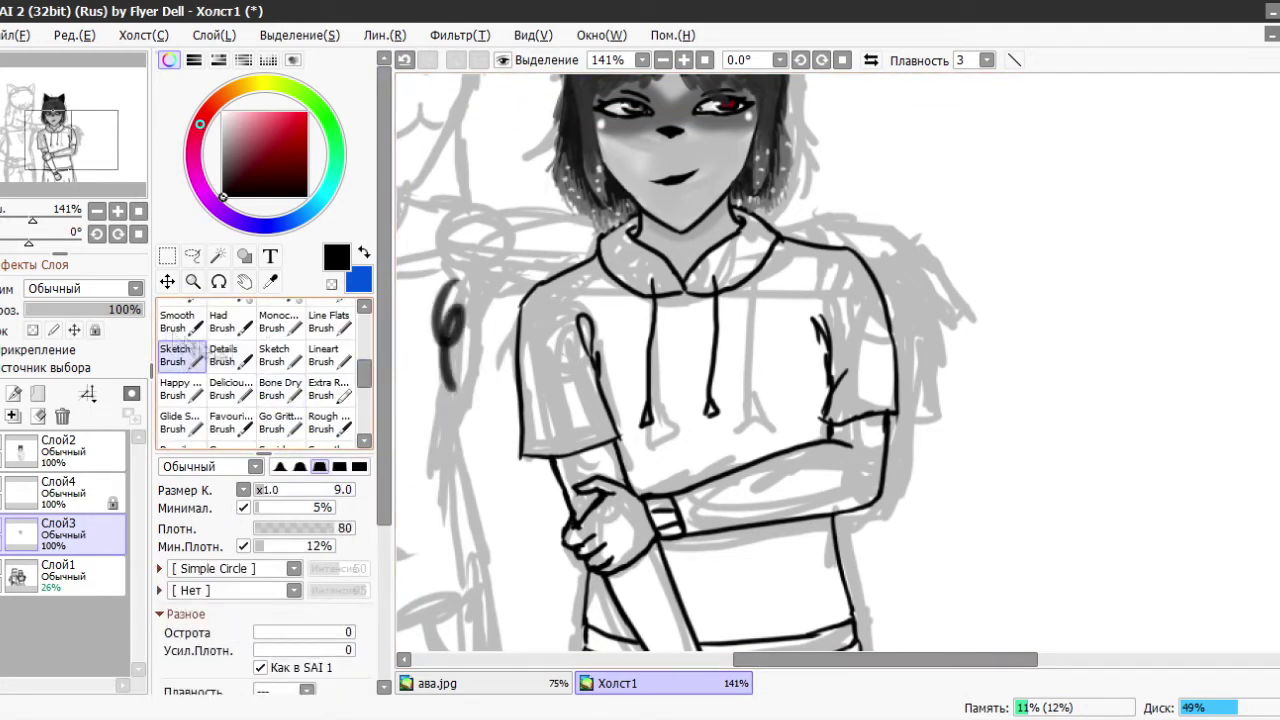
{"action": "left_click", "coordinate": [180, 320]}
{"action": "key", "text": "ctrl+z"}
- Paint both sides of the hood dark grey on Слой3 with the Smooth Brush, reducing its size to 8
{"action": "left_click", "coordinate": [300, 133]}
{"action": "left_click", "coordinate": [222, 186]}
{"action": "mouse_move", "coordinate": [612, 262]}
{"action": "left_mouse_down"}
{"action": "mouse_move", "coordinate": [675, 285]}
{"action": "mouse_move", "coordinate": [645, 292]}
{"action": "left_mouse_up"}
{"action": "scroll", "coordinate": [650, 280], "scroll_direction": "up", "scroll_amount": 3}
{"action": "mouse_move", "coordinate": [605, 220]}
{"action": "left_mouse_down"}
{"action": "mouse_move", "coordinate": [575, 205]}
{"action": "mouse_move", "coordinate": [615, 262]}
{"action": "left_mouse_up"}
{"action": "key", "text": "bracketleft"}
{"action": "key", "text": "bracketleft"}
{"action": "key", "text": "bracketleft"}
{"action": "key", "text": "bracketleft"}
{"action": "key", "text": "bracketleft"}
{"action": "left_click_drag", "start_coordinate": [600, 160], "coordinate": [660, 262]}
{"action": "mouse_move", "coordinate": [760, 240]}
{"action": "left_mouse_down"}
{"action": "mouse_move", "coordinate": [805, 155]}
{"action": "mouse_move", "coordinate": [855, 198]}
{"action": "mouse_move", "coordinate": [810, 178]}
{"action": "mouse_move", "coordinate": [833, 215]}
{"action": "mouse_move", "coordinate": [752, 250]}
{"action": "left_mouse_up"}
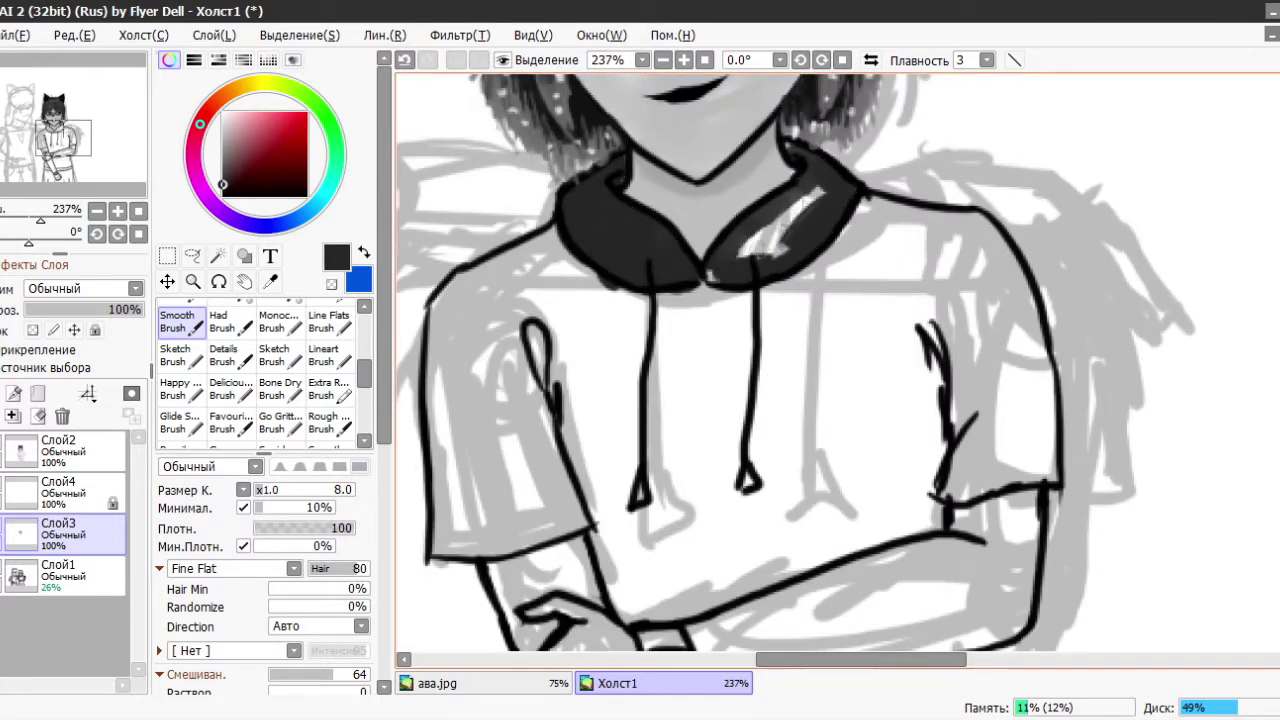
{"action": "left_click_drag", "start_coordinate": [815, 192], "coordinate": [745, 255]}
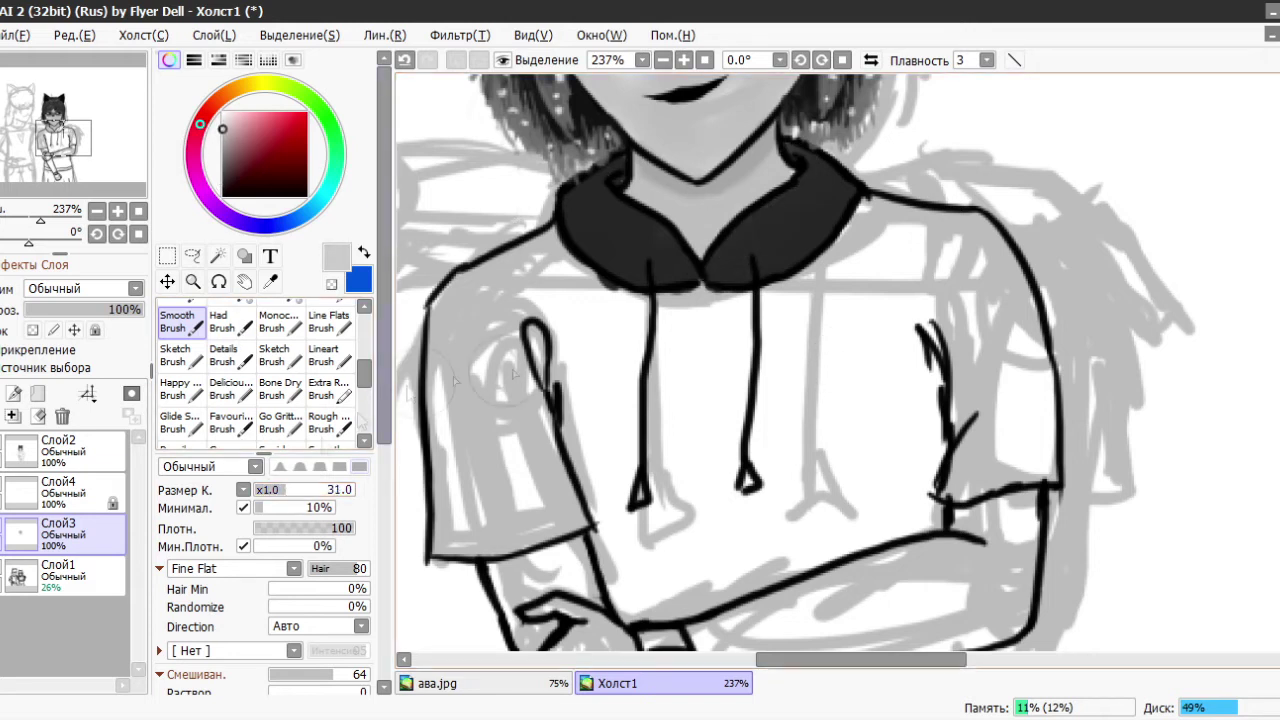
- Fill the hoodie's body and sleeves with light grey using the Bucket
{"action": "mouse_move", "coordinate": [600, 300]}
{"action": "left_mouse_down"}
{"action": "mouse_move", "coordinate": [600, 360]}
{"action": "mouse_move", "coordinate": [598, 348]}
{"action": "left_mouse_up"}
{"action": "scroll", "coordinate": [590, 305], "scroll_direction": "down", "scroll_amount": 2}
{"action": "scroll", "coordinate": [260, 370], "scroll_direction": "up", "scroll_amount": 5}
{"action": "left_click", "coordinate": [182, 382]}
{"action": "left_click", "coordinate": [700, 350]}
{"action": "left_click", "coordinate": [690, 590]}
{"action": "left_click", "coordinate": [577, 381]}
- Touch up unfilled spots around the hoodie's drawstring ends in light grey with the Pencil
{"action": "key", "text": "n"}
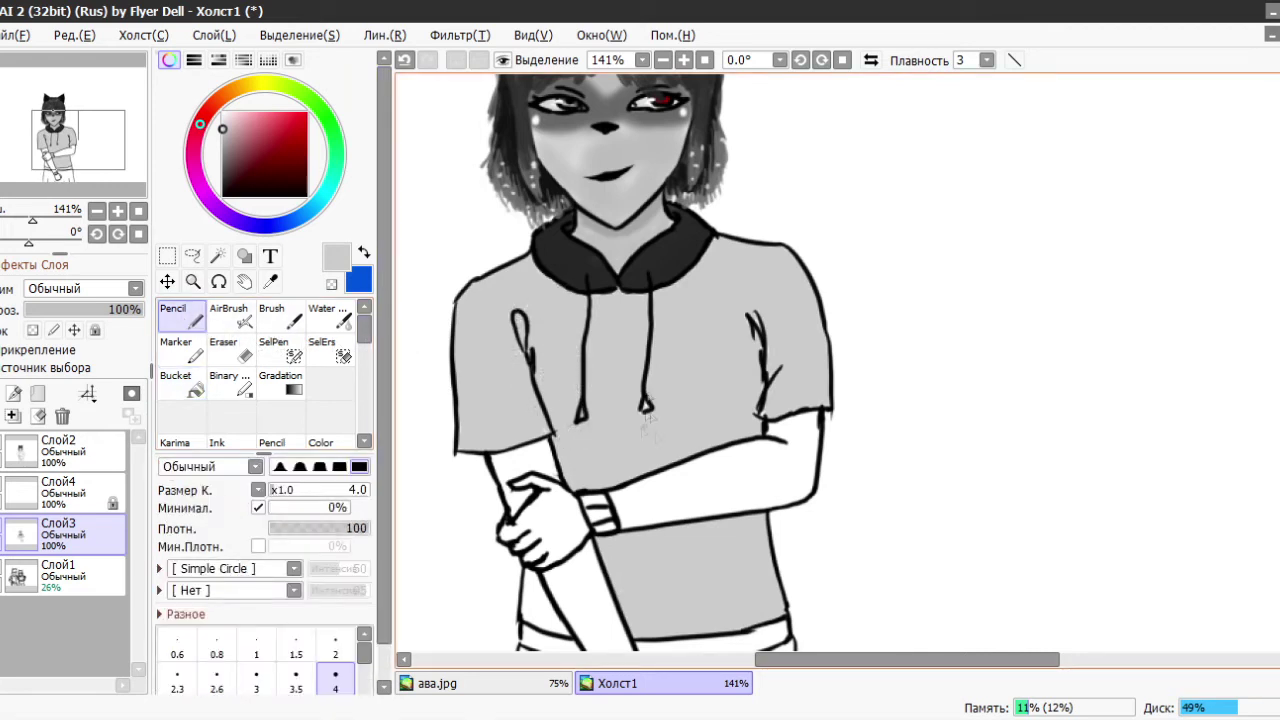
{"action": "scroll", "coordinate": [645, 422], "scroll_direction": "up", "scroll_amount": 2}
{"action": "left_click_drag", "start_coordinate": [690, 370], "coordinate": [677, 374]}
{"action": "scroll", "coordinate": [670, 305], "scroll_direction": "up", "scroll_amount": 1}
{"action": "scroll", "coordinate": [684, 432], "scroll_direction": "down", "scroll_amount": 3}
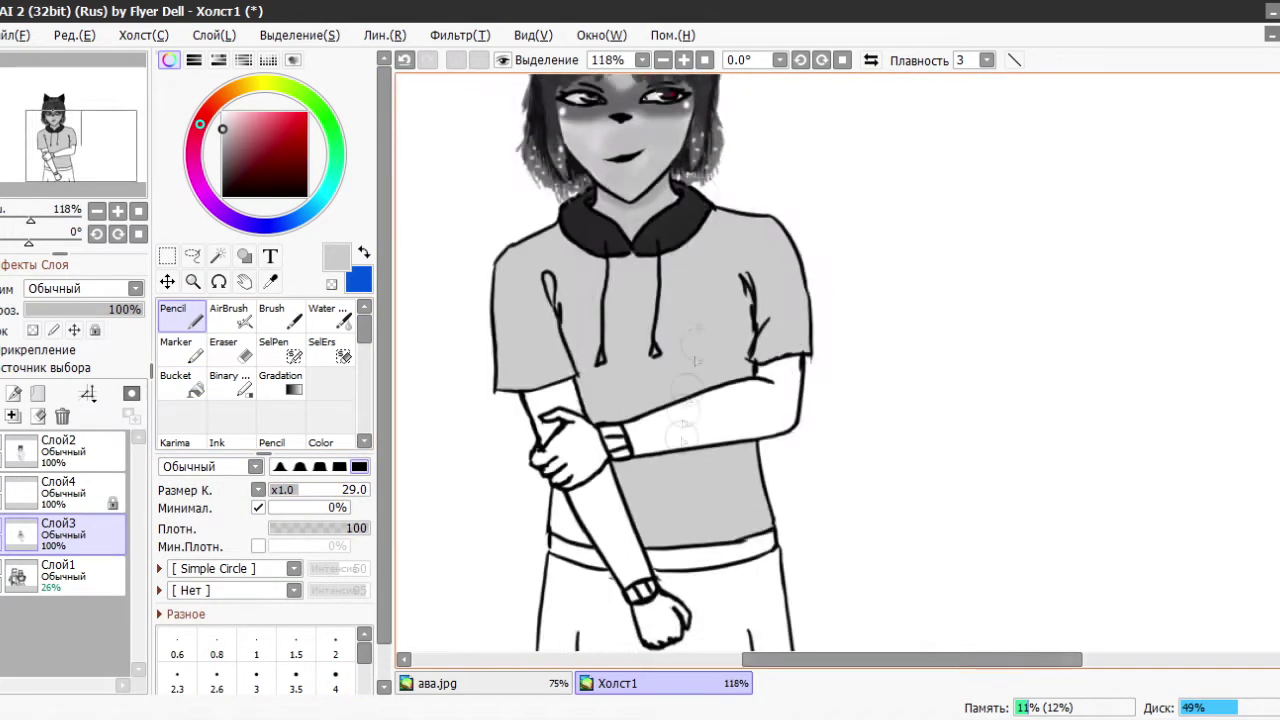
- Fill the garment below the waist with dark grey using the Bucket and set its similar-color range to ±126
{"action": "key", "text": "b"}
{"action": "scroll", "coordinate": [683, 432], "scroll_direction": "down", "scroll_amount": 2}
{"action": "scroll", "coordinate": [683, 432], "scroll_direction": "down", "scroll_amount": 2}
{"action": "left_click_drag", "start_coordinate": [172, 549], "coordinate": [268, 527]}
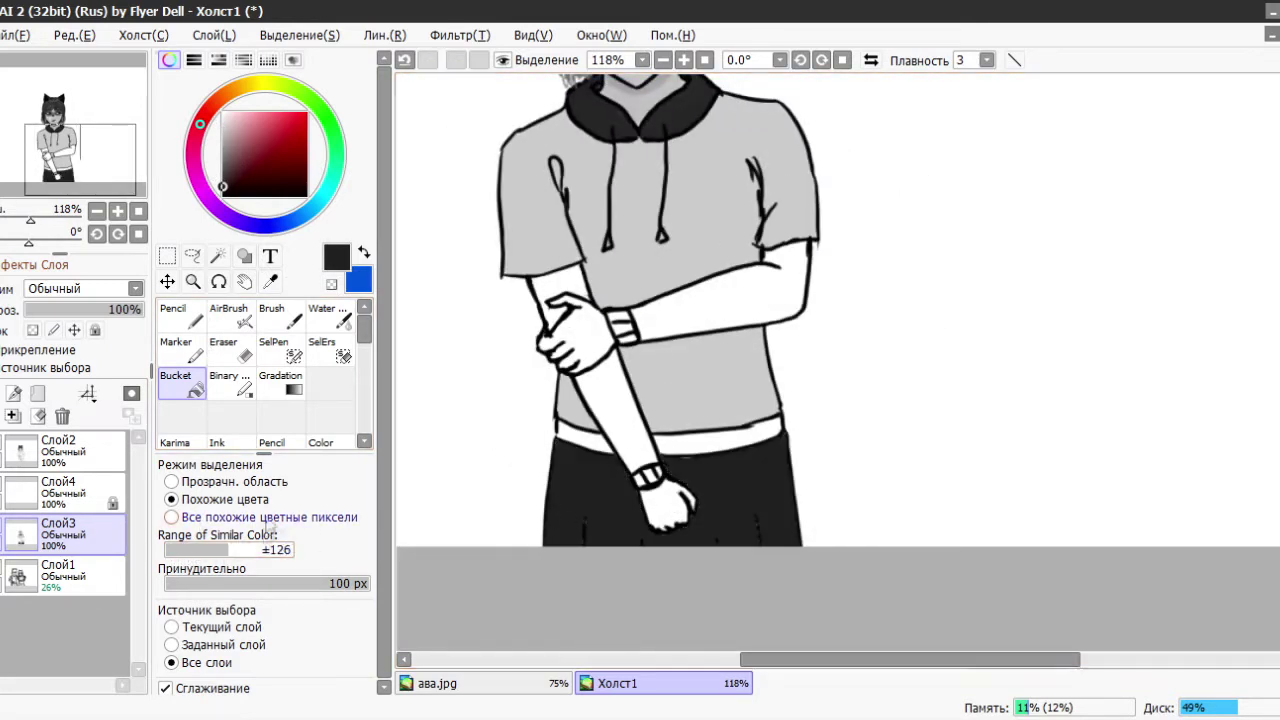
- Color the waistband dark grey with the Pencil, reducing its size to 11, and sample light grey from the hoodie
{"action": "key", "text": "n"}
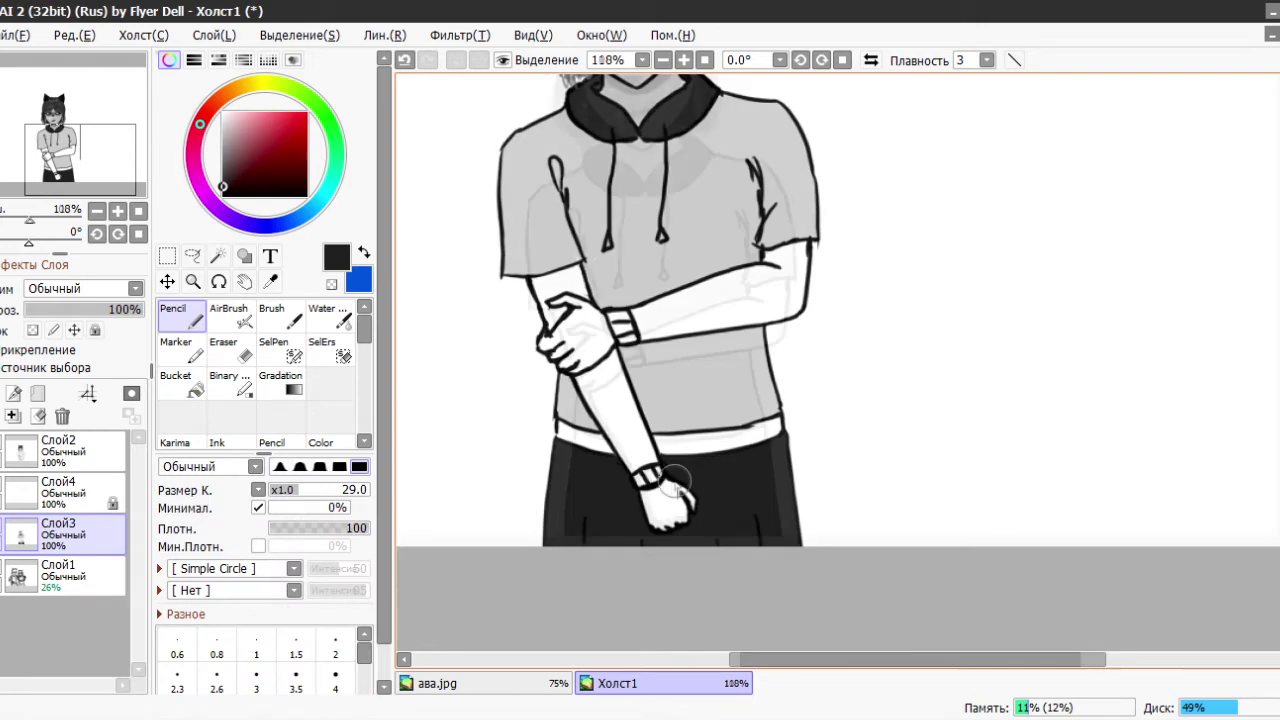
{"action": "scroll", "coordinate": [675, 480], "scroll_direction": "up", "scroll_amount": 2}
{"action": "key", "text": "bracketleft"}
{"action": "key", "text": "bracketleft"}
{"action": "key", "text": "bracketleft"}
{"action": "key", "text": "bracketleft"}
{"action": "key", "text": "bracketleft"}
{"action": "key", "text": "bracketleft"}
{"action": "key", "text": "bracketleft"}
{"action": "key", "text": "bracketleft"}
{"action": "scroll", "coordinate": [700, 591], "scroll_direction": "down", "scroll_amount": 1}
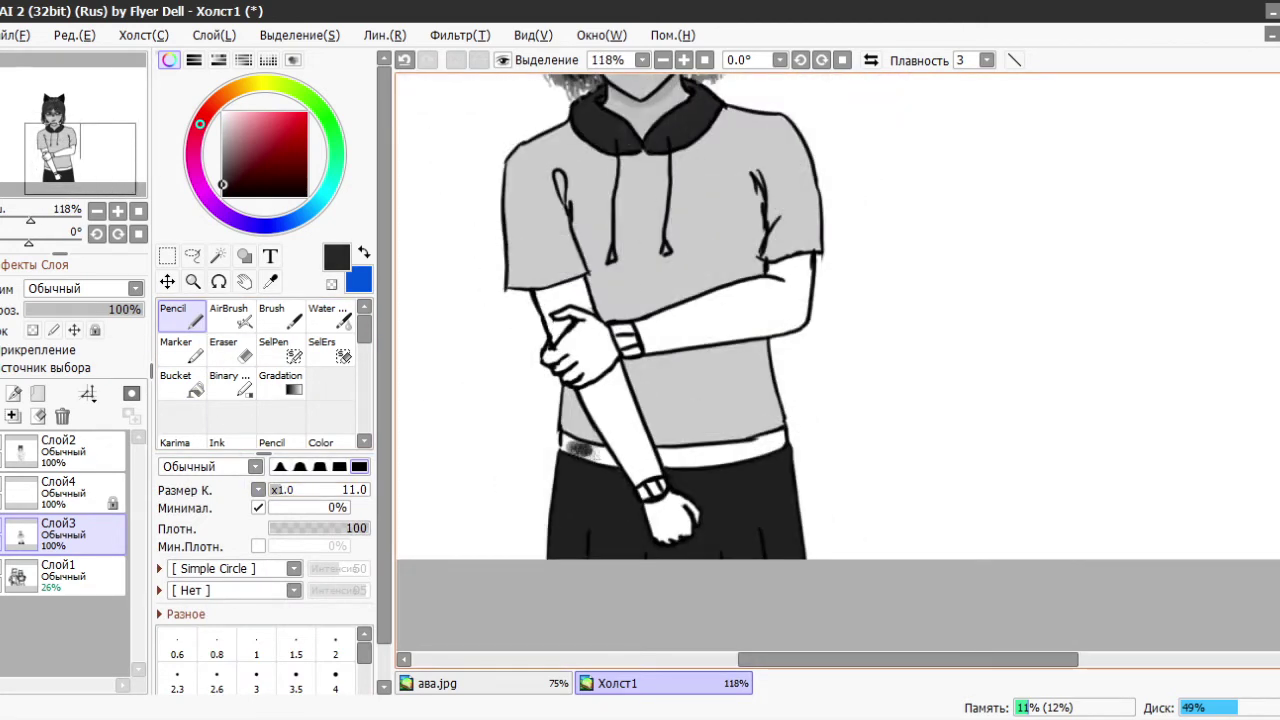
{"action": "key", "text": "g"}
{"action": "scroll", "coordinate": [600, 420], "scroll_direction": "up", "scroll_amount": 2}
{"action": "left_click", "coordinate": [774, 438]}
- Paint mid-grey shadows along the hoodie's sleeve creases and beneath the crossed forearm with the Pencil at size 5
{"action": "key", "text": "n"}
{"action": "key", "text": "bracketleft"}
{"action": "key", "text": "bracketleft"}
{"action": "key", "text": "bracketleft"}
{"action": "key", "text": "bracketleft"}
{"action": "key", "text": "bracketleft"}
{"action": "key", "text": "bracketleft"}
{"action": "scroll", "coordinate": [640, 490], "scroll_direction": "down", "scroll_amount": 1}
{"action": "left_click_drag", "start_coordinate": [577, 320], "coordinate": [599, 268]}
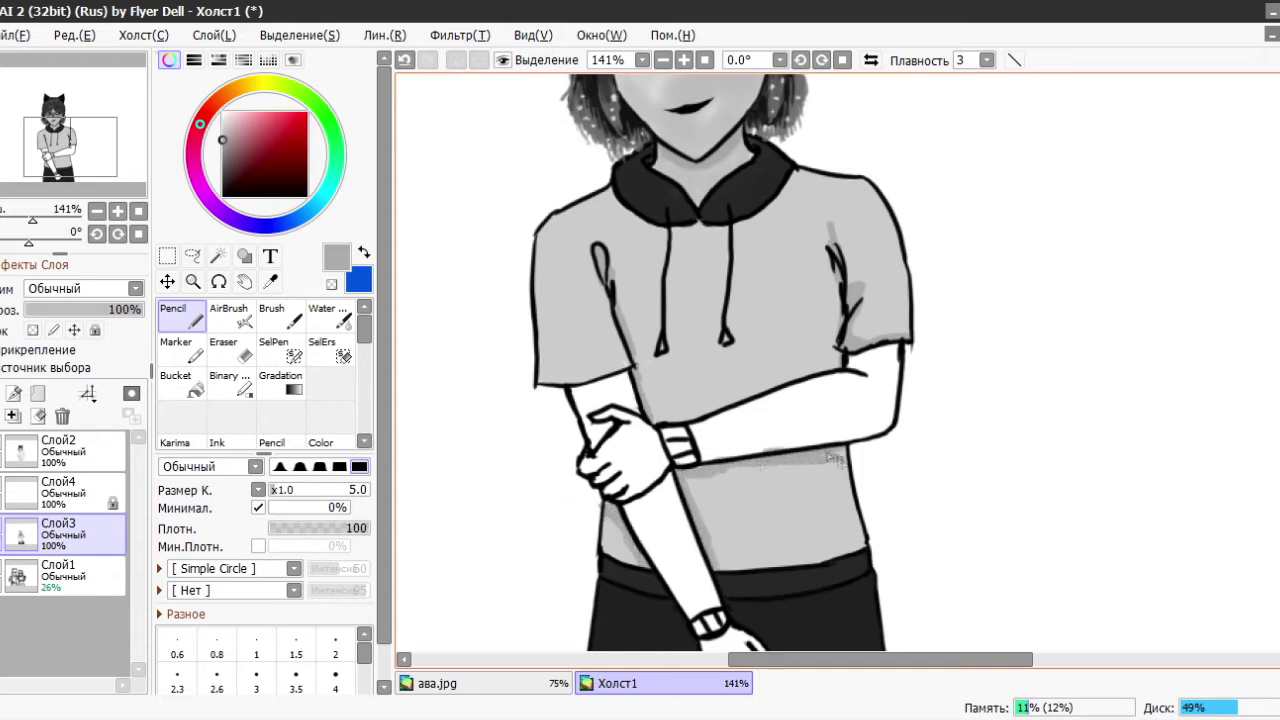
- Fill the long undersleeves and their cuffs with the skirt's dark grey using the Bucket
{"action": "left_click", "coordinate": [768, 592], "text": "alt"}
{"action": "key", "text": "g"}
{"action": "left_click", "coordinate": [790, 400]}
{"action": "left_click", "coordinate": [600, 410]}
{"action": "left_click", "coordinate": [700, 492]}
{"action": "key", "text": "n"}
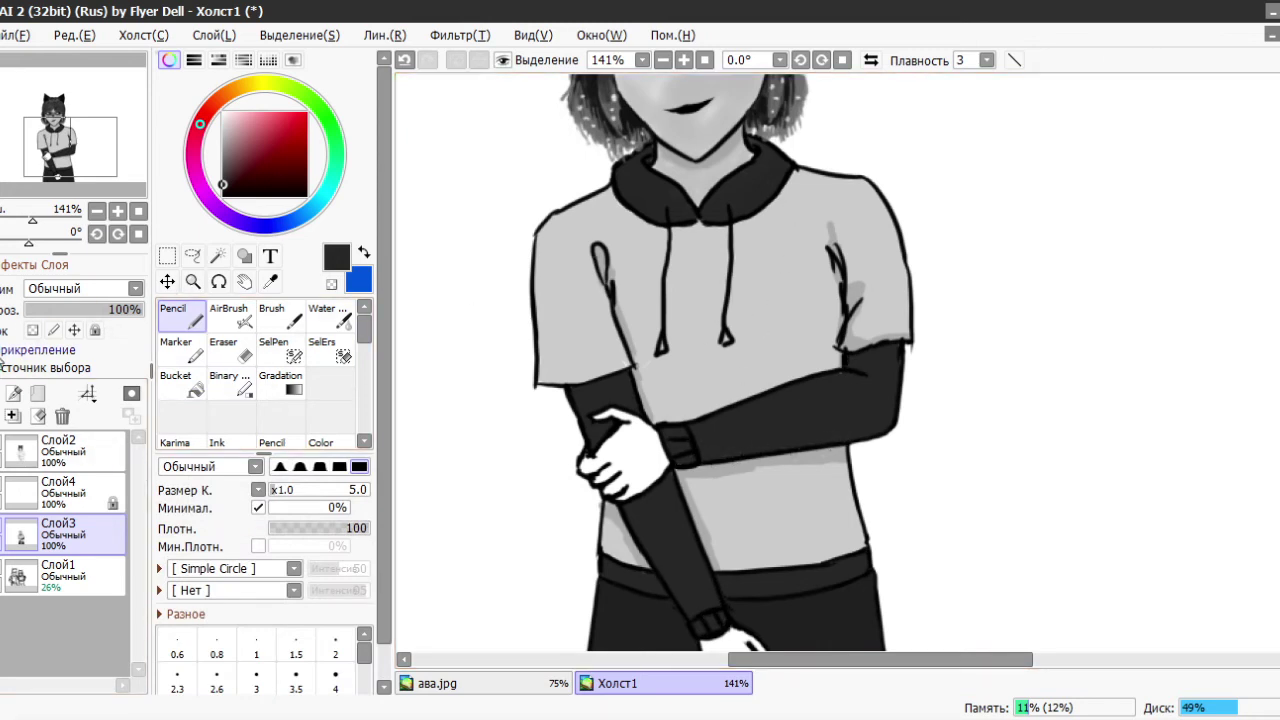
- Lock transparency on Слой3 and airbrush soft grey shadows at size 15 under the forearm, along the sleeve creases and below the hood
{"action": "left_click", "coordinate": [33, 330]}
{"action": "left_click", "coordinate": [228, 315]}
{"action": "left_click", "coordinate": [222, 138]}
{"action": "key", "text": "bracketleft"}
{"action": "key", "text": "bracketleft"}
{"action": "key", "text": "bracketleft"}
{"action": "key", "text": "bracketleft"}
{"action": "left_click", "coordinate": [706, 472], "text": "alt"}
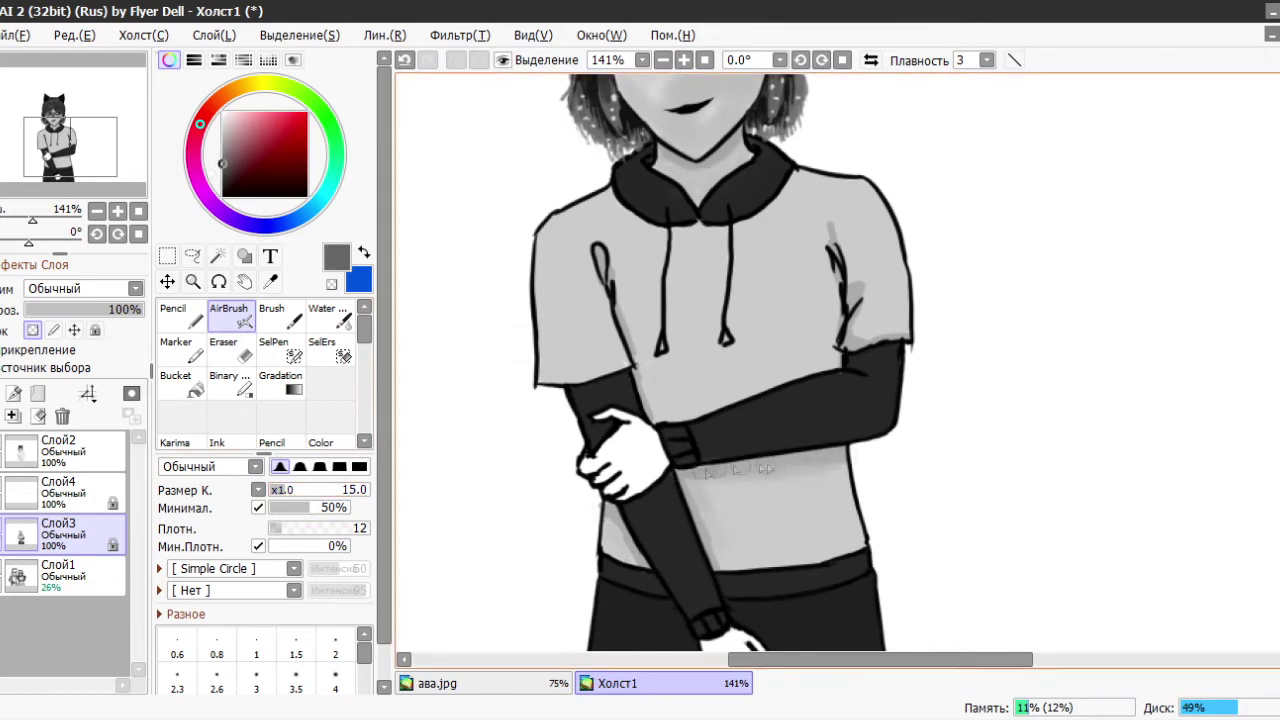
{"action": "left_click_drag", "start_coordinate": [720, 462], "coordinate": [850, 452]}
{"action": "left_click_drag", "start_coordinate": [606, 252], "coordinate": [645, 405]}
{"action": "left_click_drag", "start_coordinate": [832, 232], "coordinate": [850, 340]}
{"action": "left_click_drag", "start_coordinate": [858, 278], "coordinate": [856, 335]}
{"action": "left_click_drag", "start_coordinate": [610, 205], "coordinate": [700, 232]}
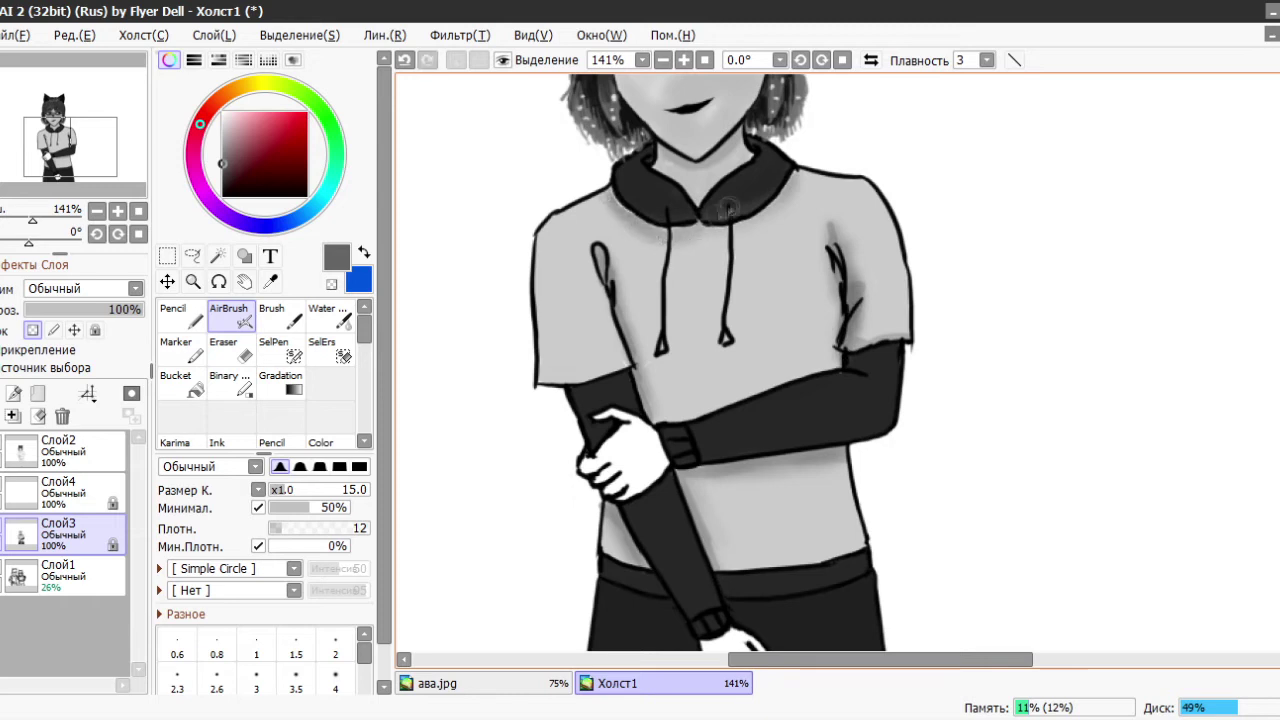
- Airbrush near-black shading across the garment just below the waistband at size 29
{"action": "scroll", "coordinate": [712, 300], "scroll_direction": "down", "scroll_amount": 3}
{"action": "left_click", "coordinate": [570, 424], "text": "alt"}
{"action": "left_click_drag", "start_coordinate": [612, 430], "coordinate": [843, 432]}
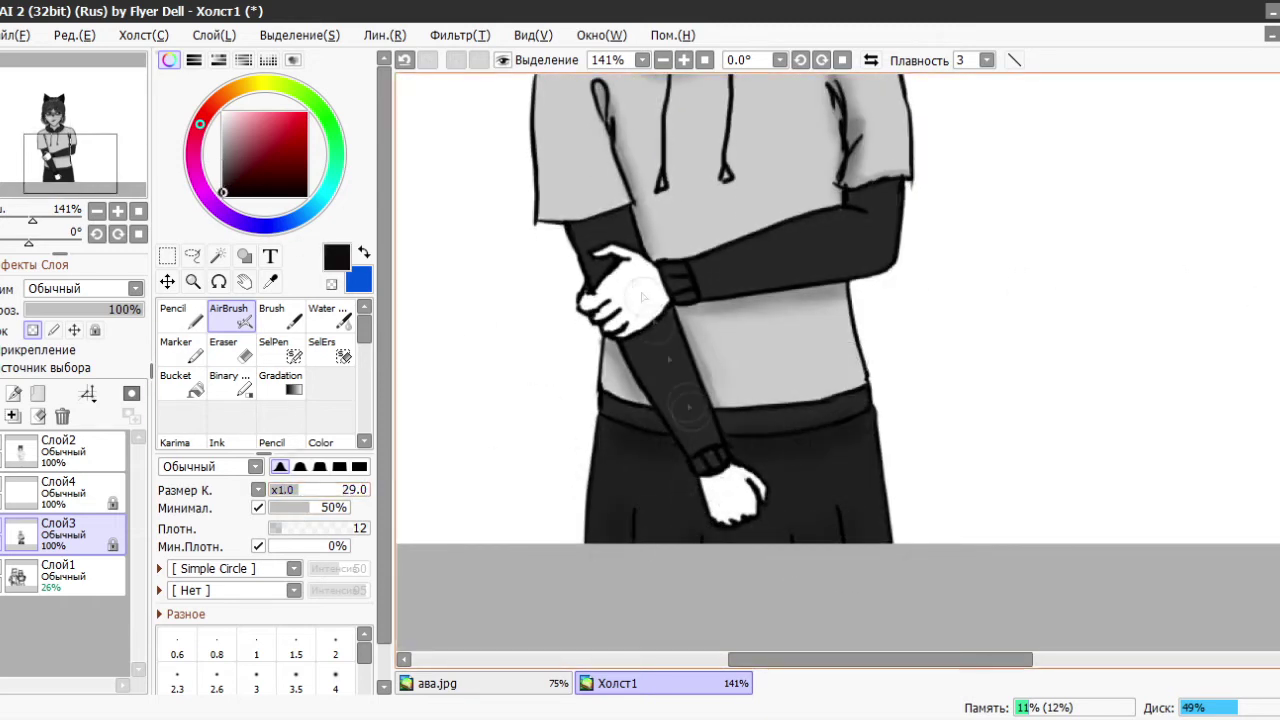
- Airbrush soft grey shading on the hoodie above the crossed forearm at size 63, and sample dark grey for the undersleeves at size 15
{"action": "scroll", "coordinate": [722, 527], "scroll_direction": "up", "scroll_amount": 3}
{"action": "left_click", "coordinate": [848, 363], "text": "alt"}
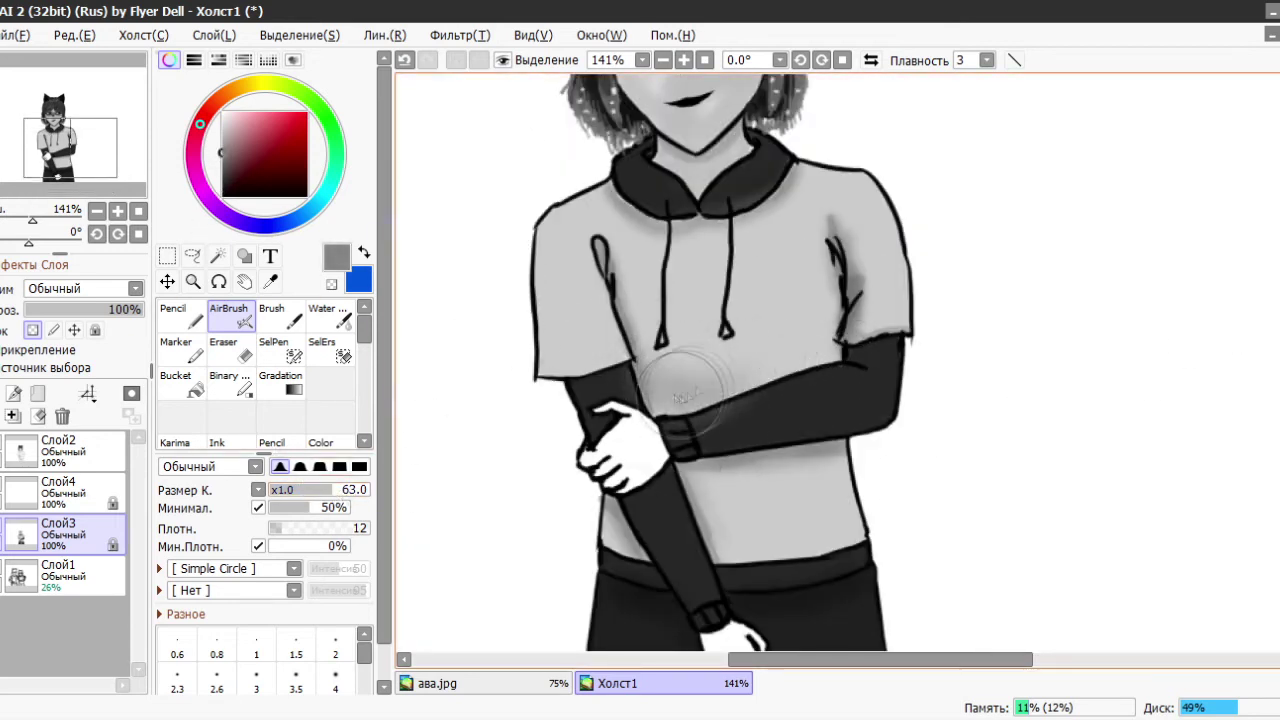
{"action": "left_click", "coordinate": [847, 362], "text": "alt"}
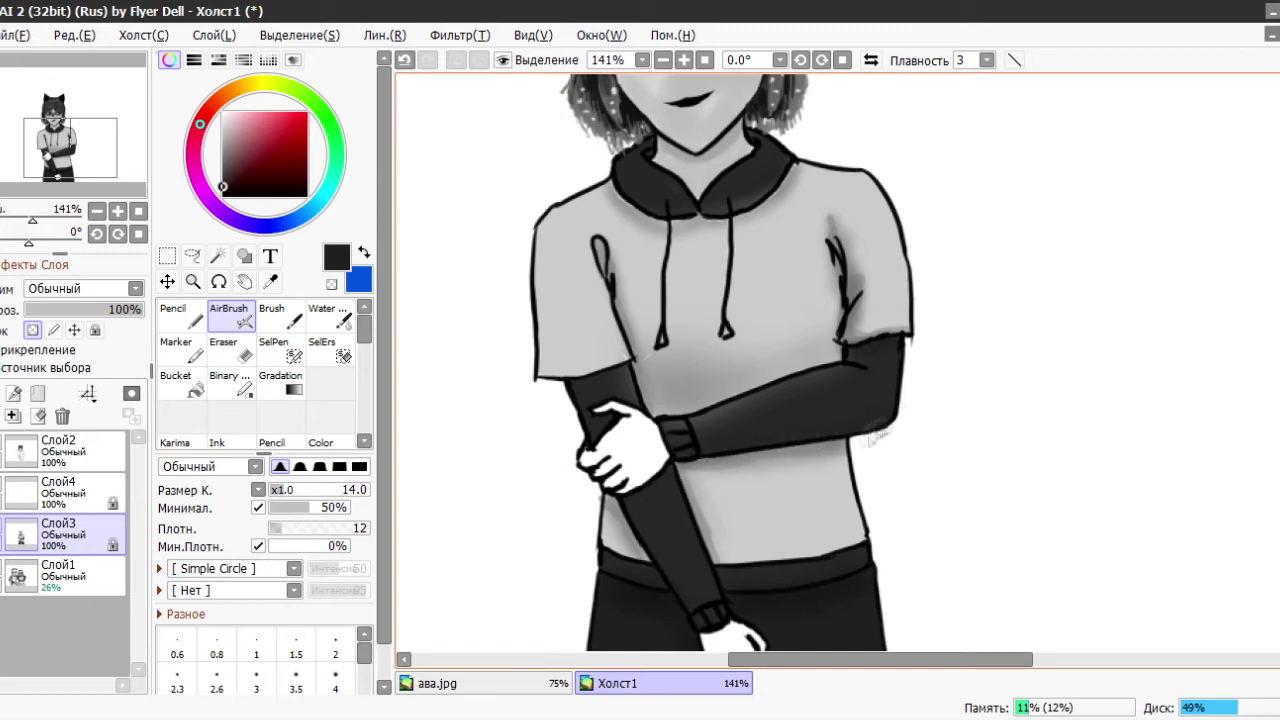
{"action": "key", "text": "]"}
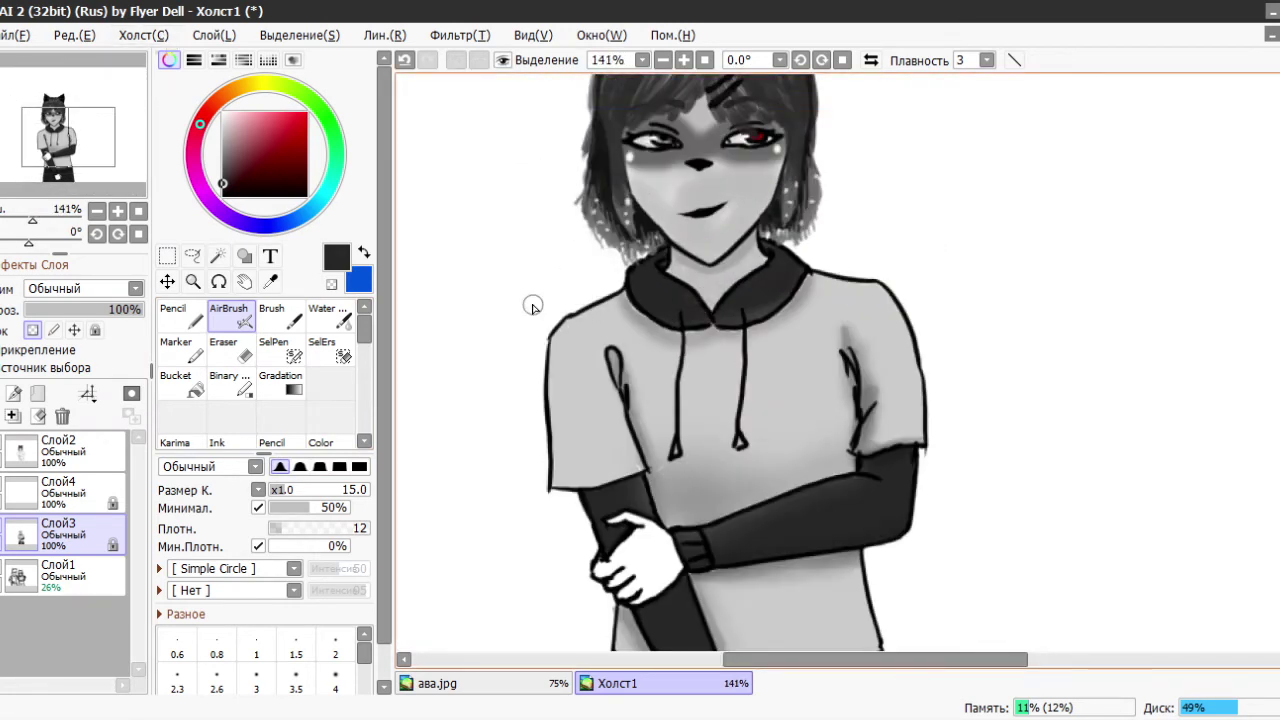
- Unlock transparency on Слой3 and fill both hands with light grey using the Bucket with a similar-color range of ±174
{"action": "scroll", "coordinate": [740, 494], "scroll_direction": "down", "scroll_amount": 2}
{"action": "scroll", "coordinate": [740, 494], "scroll_direction": "up", "scroll_amount": 1}
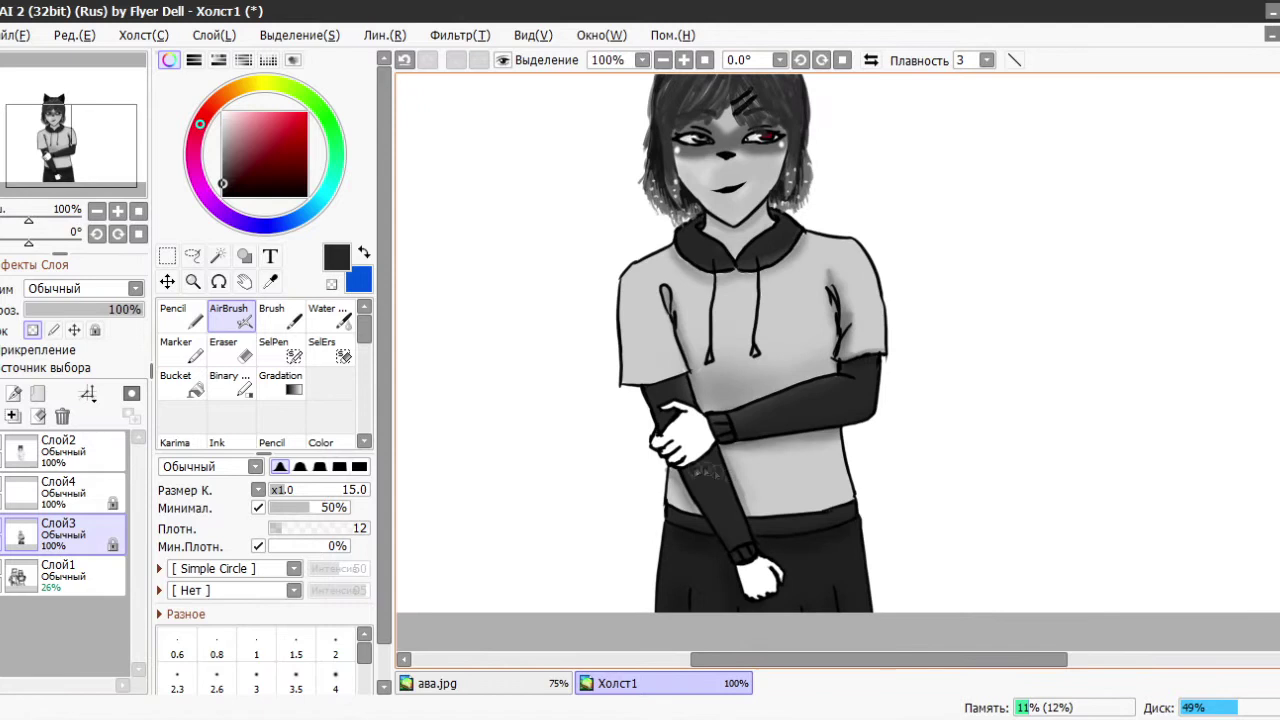
{"action": "key", "text": "Up"}
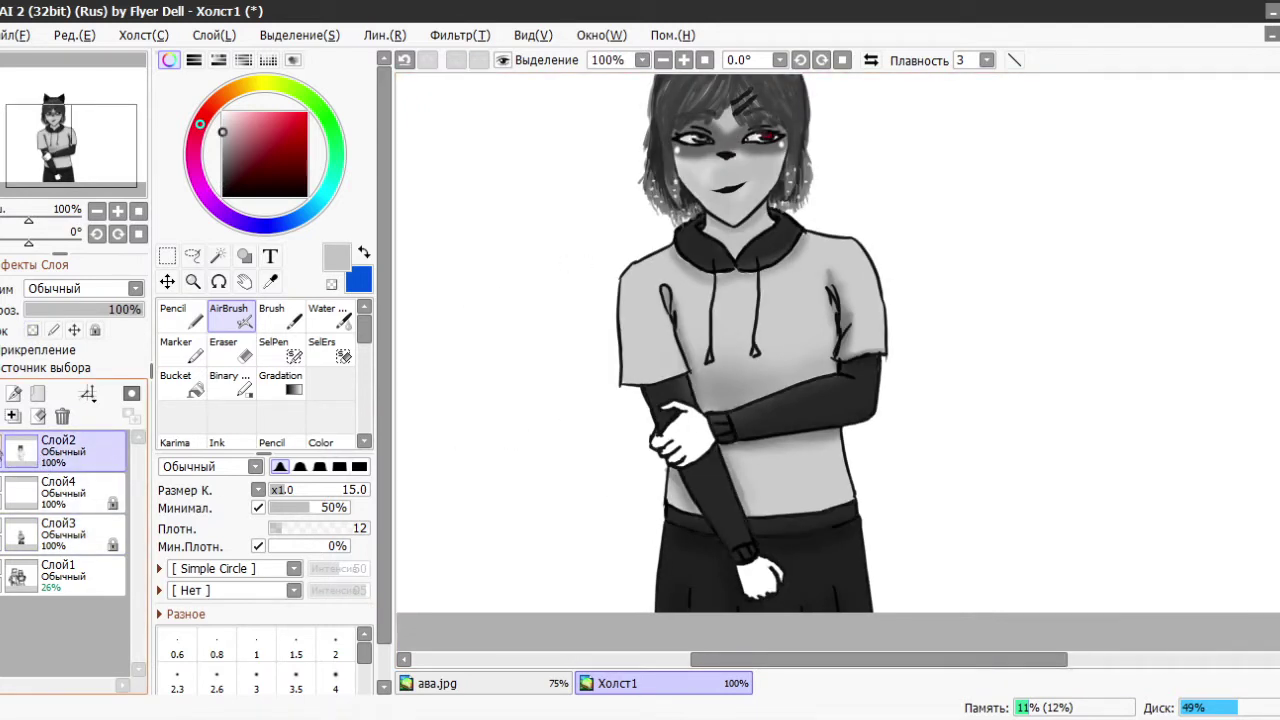
{"action": "key", "text": "Down"}
{"action": "key", "text": "n"}
{"action": "scroll", "coordinate": [710, 433], "scroll_direction": "up", "scroll_amount": 1}
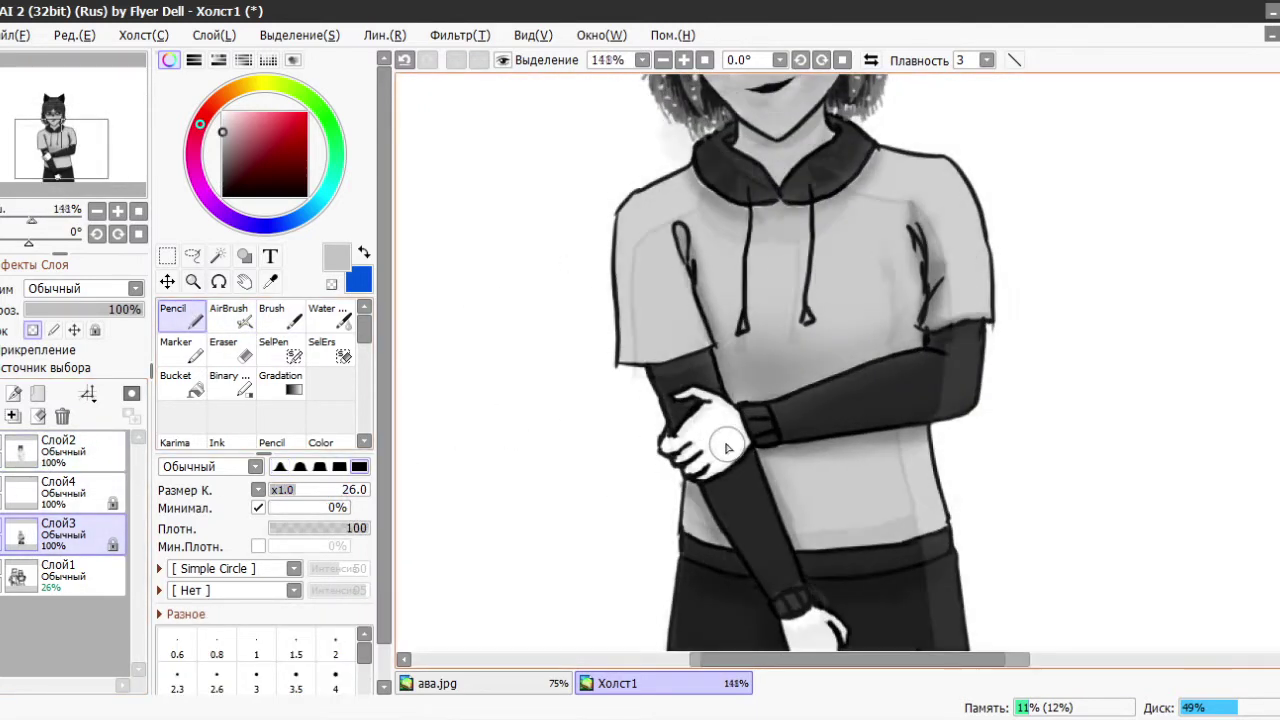
{"action": "scroll", "coordinate": [710, 433], "scroll_direction": "up", "scroll_amount": 2}
{"action": "key", "text": "g"}
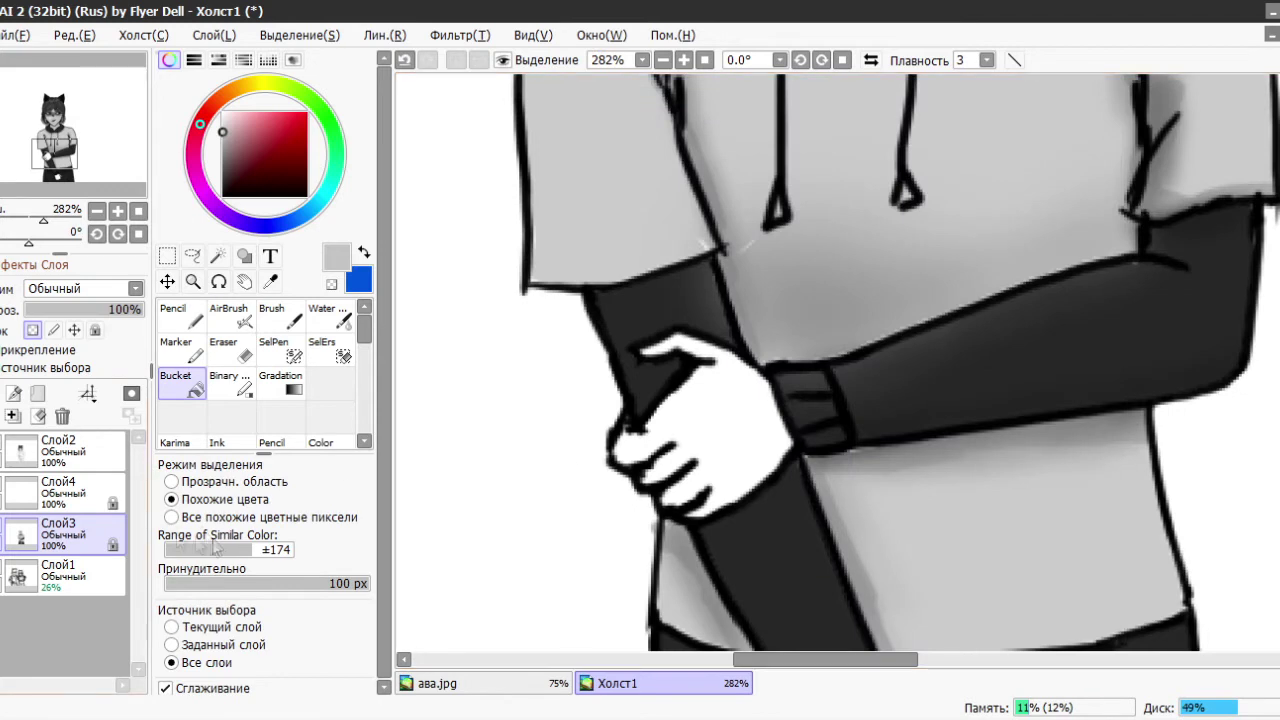
{"action": "scroll", "coordinate": [700, 430], "scroll_direction": "down", "scroll_amount": 2}
{"action": "scroll", "coordinate": [700, 430], "scroll_direction": "up", "scroll_amount": 3}
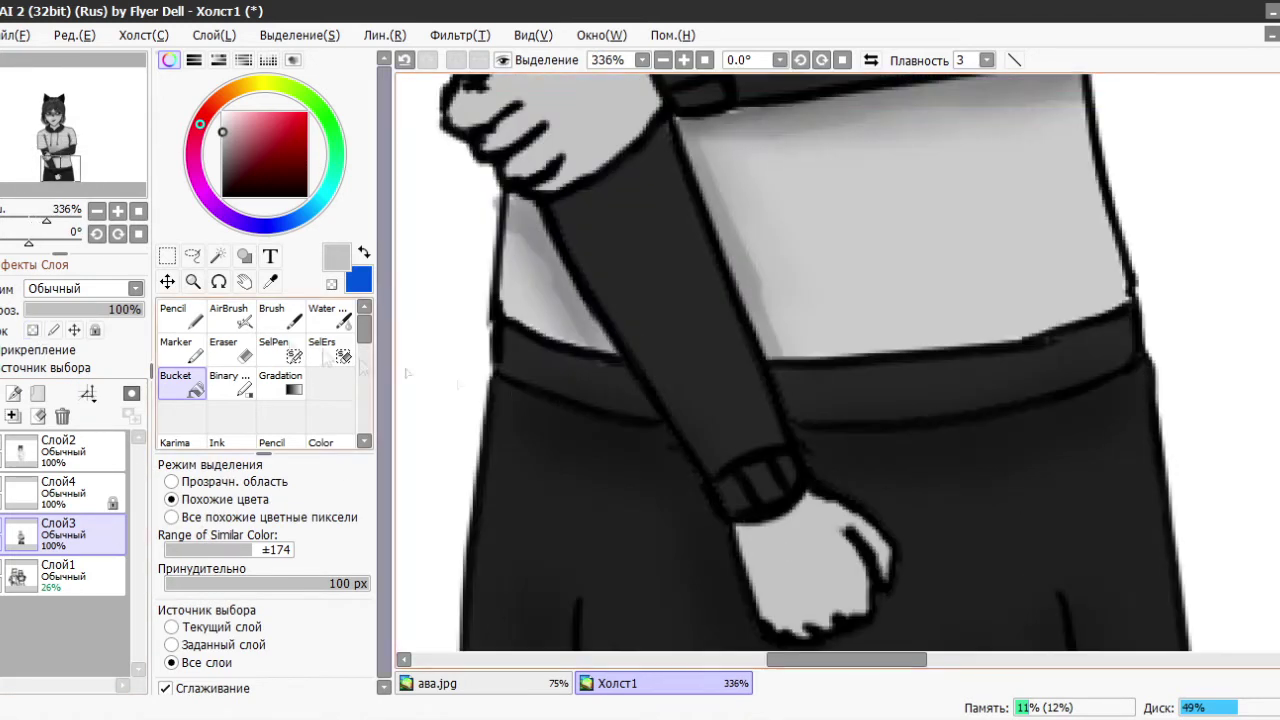
- Shade the fingers of both hands in mid-grey with the Pencil at size 8
{"action": "key", "text": "n"}
{"action": "mouse_move", "coordinate": [772, 592]}
{"action": "left_mouse_down"}
{"action": "mouse_move", "coordinate": [818, 638]}
{"action": "mouse_move", "coordinate": [880, 556]}
{"action": "left_mouse_up"}
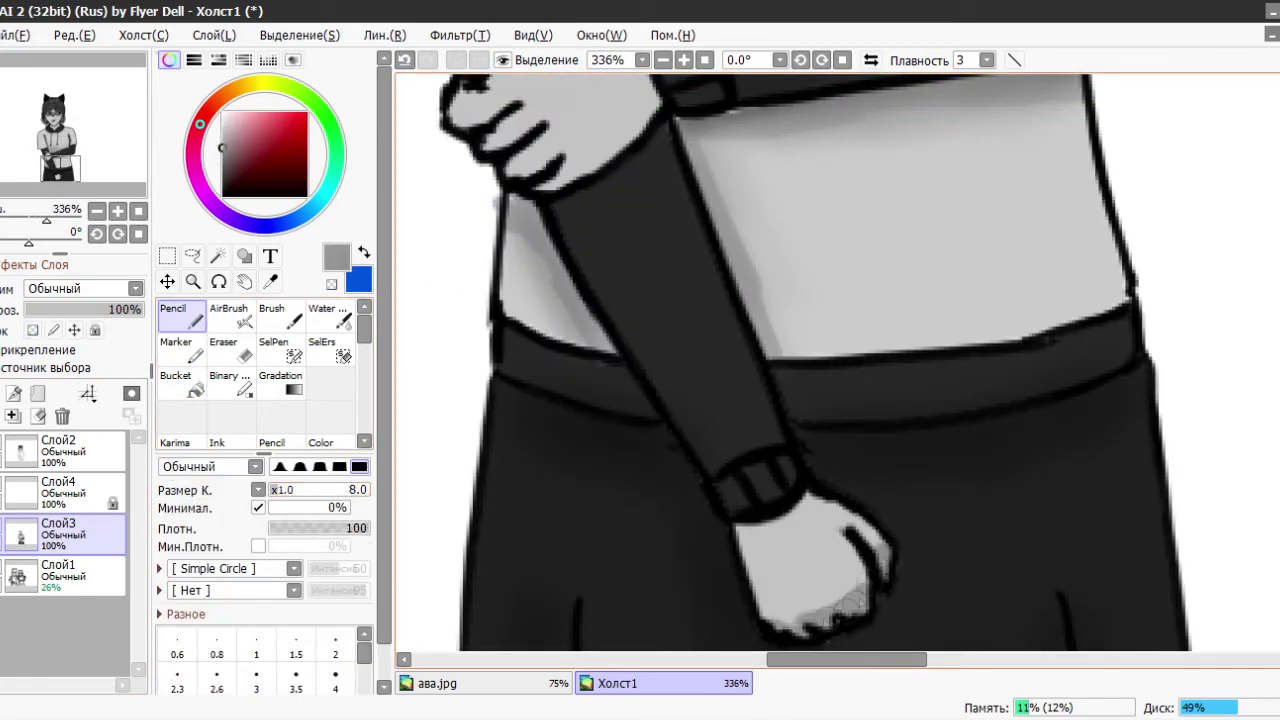
{"action": "scroll", "coordinate": [922, 602], "scroll_direction": "up", "scroll_amount": 2}
{"action": "scroll", "coordinate": [900, 586], "scroll_direction": "down", "scroll_amount": 3}
{"action": "scroll", "coordinate": [648, 270], "scroll_direction": "up", "scroll_amount": 4}
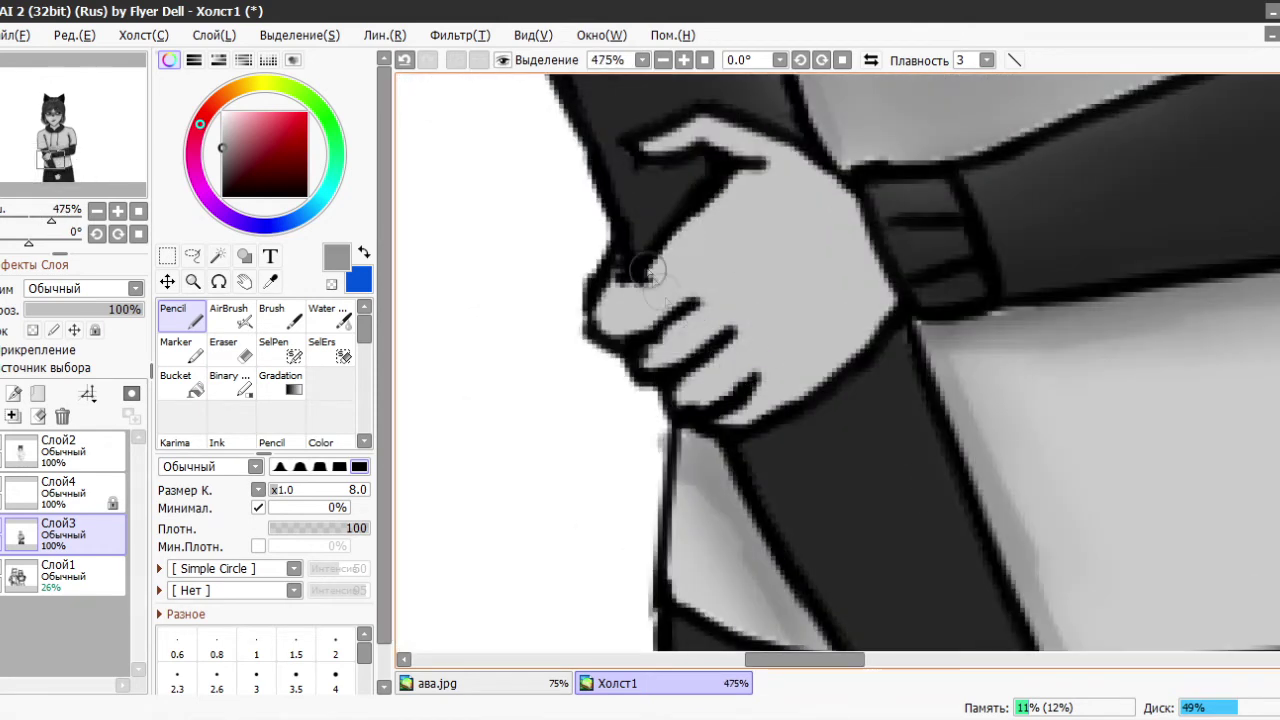
{"action": "left_click_drag", "start_coordinate": [645, 280], "coordinate": [680, 356]}
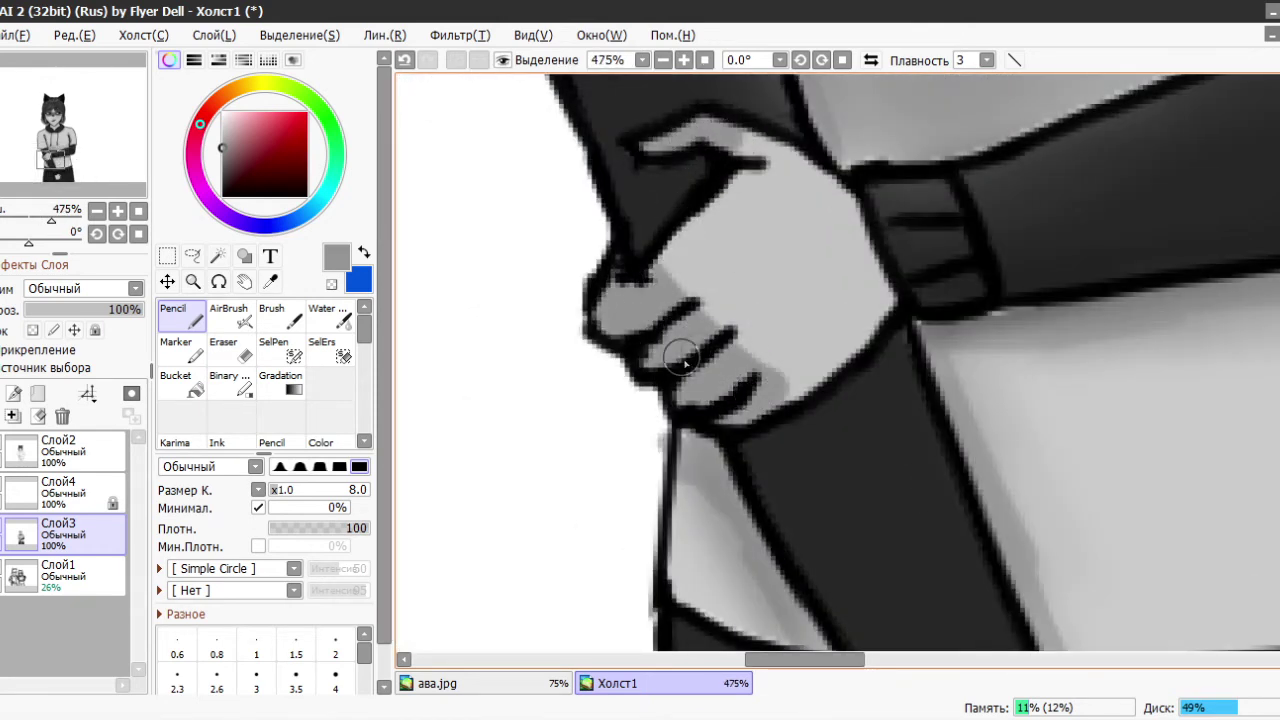
- Refine the shadow edges on the gripping hand with the Pencil at size 5
{"action": "scroll", "coordinate": [700, 360], "scroll_direction": "down", "scroll_amount": 4}
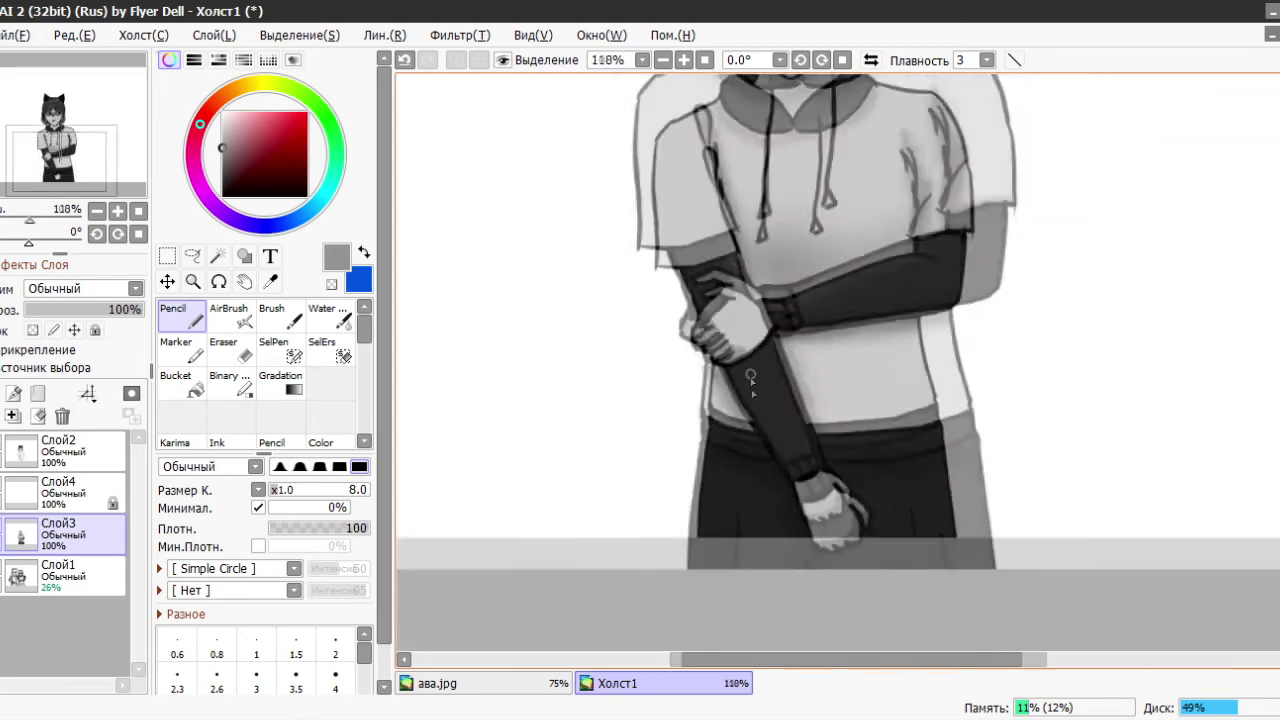
{"action": "scroll", "coordinate": [560, 330], "scroll_direction": "up", "scroll_amount": 1}
{"action": "scroll", "coordinate": [665, 366], "scroll_direction": "up", "scroll_amount": 3}
{"action": "key", "text": "bracketleft"}
{"action": "key", "text": "bracketleft"}
{"action": "key", "text": "bracketleft"}
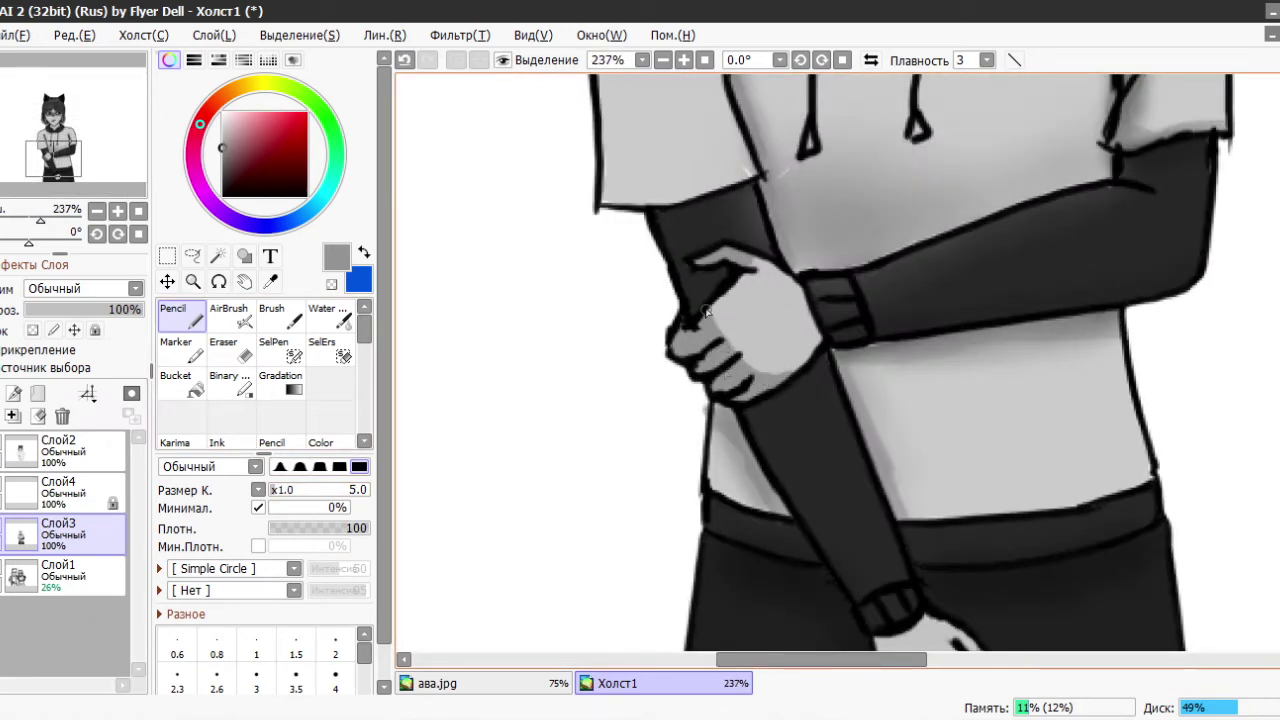
{"action": "scroll", "coordinate": [737, 390], "scroll_direction": "down", "scroll_amount": 4}
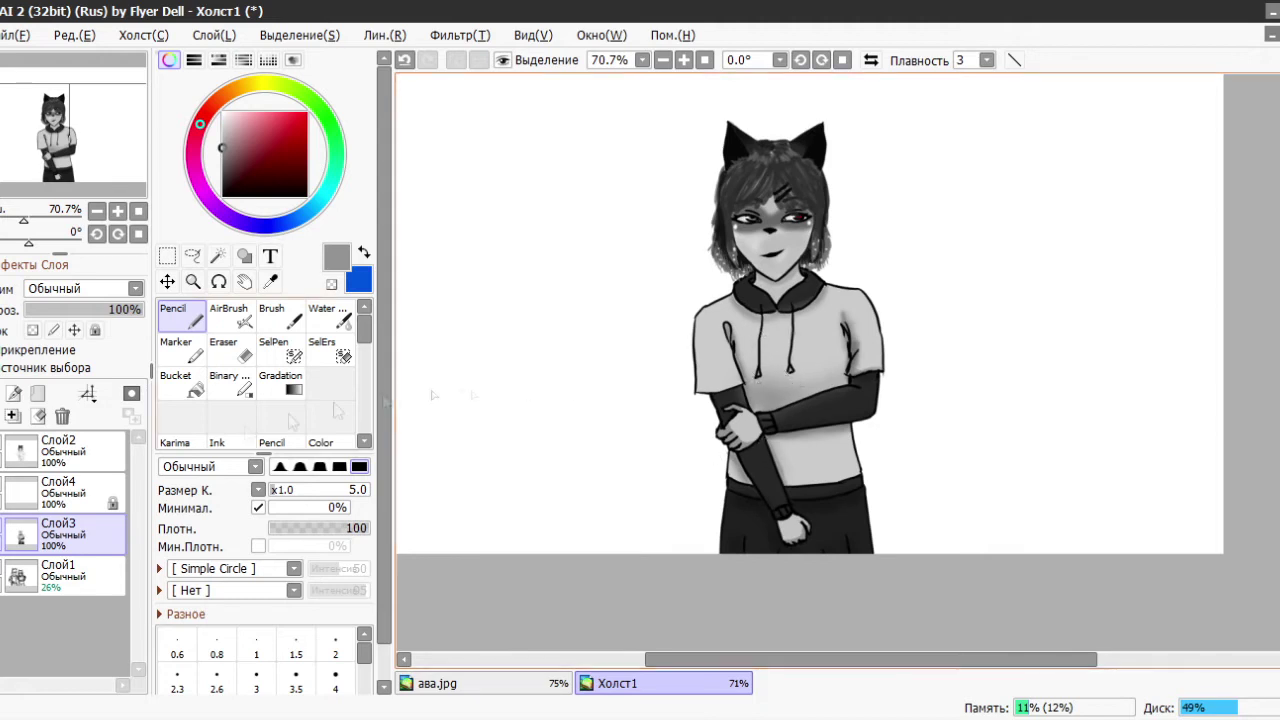
- Airbrush extra shading on Слой3 below the short sleeve's hem and around the waist, raising the brush size from 5 to 13
{"action": "left_click", "coordinate": [70, 455]}
{"action": "left_click", "coordinate": [70, 535]}
{"action": "scroll", "coordinate": [725, 440], "scroll_direction": "up", "scroll_amount": 3}
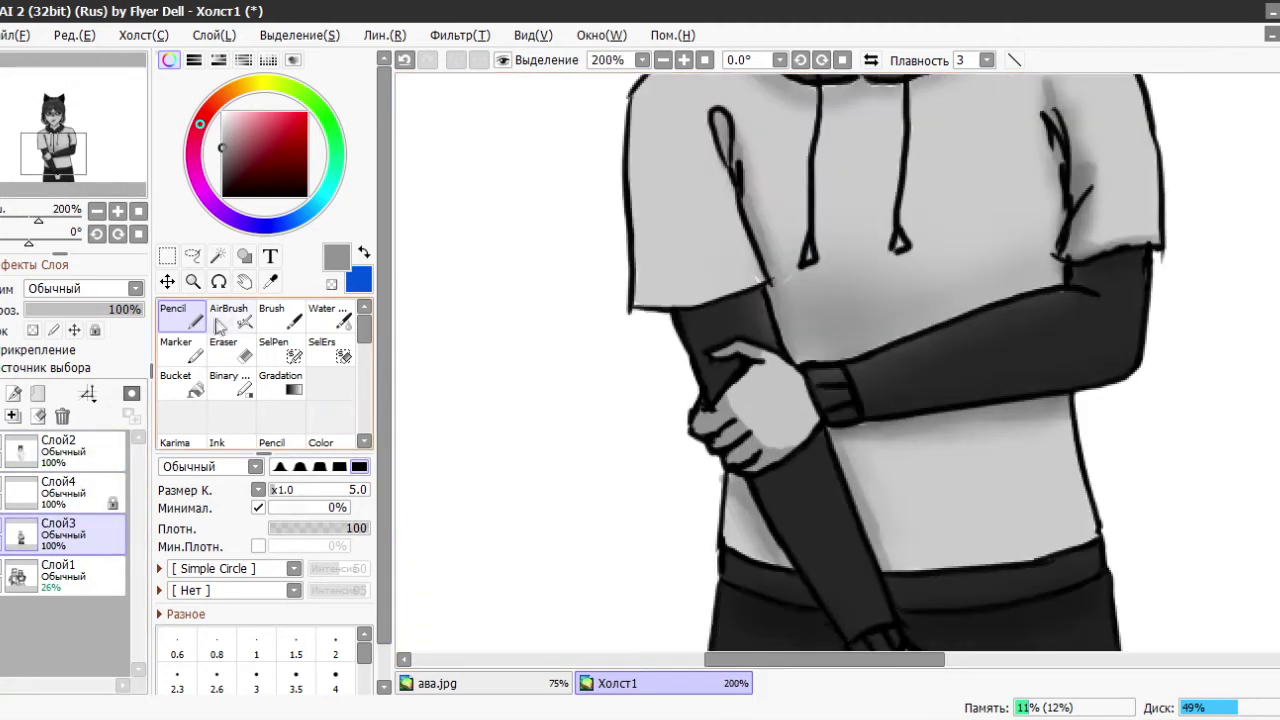
{"action": "left_click", "coordinate": [228, 310]}
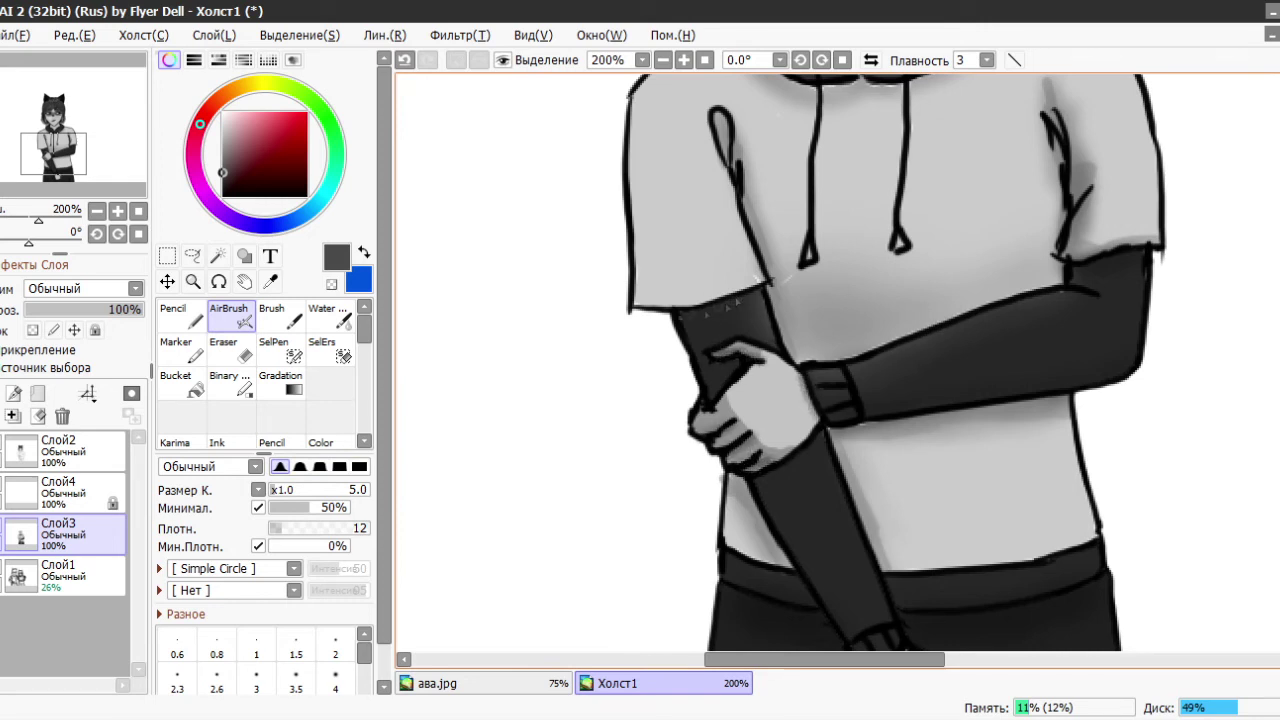
{"action": "left_click_drag", "start_coordinate": [722, 302], "coordinate": [740, 302]}
{"action": "left_click", "coordinate": [722, 302], "text": "alt"}
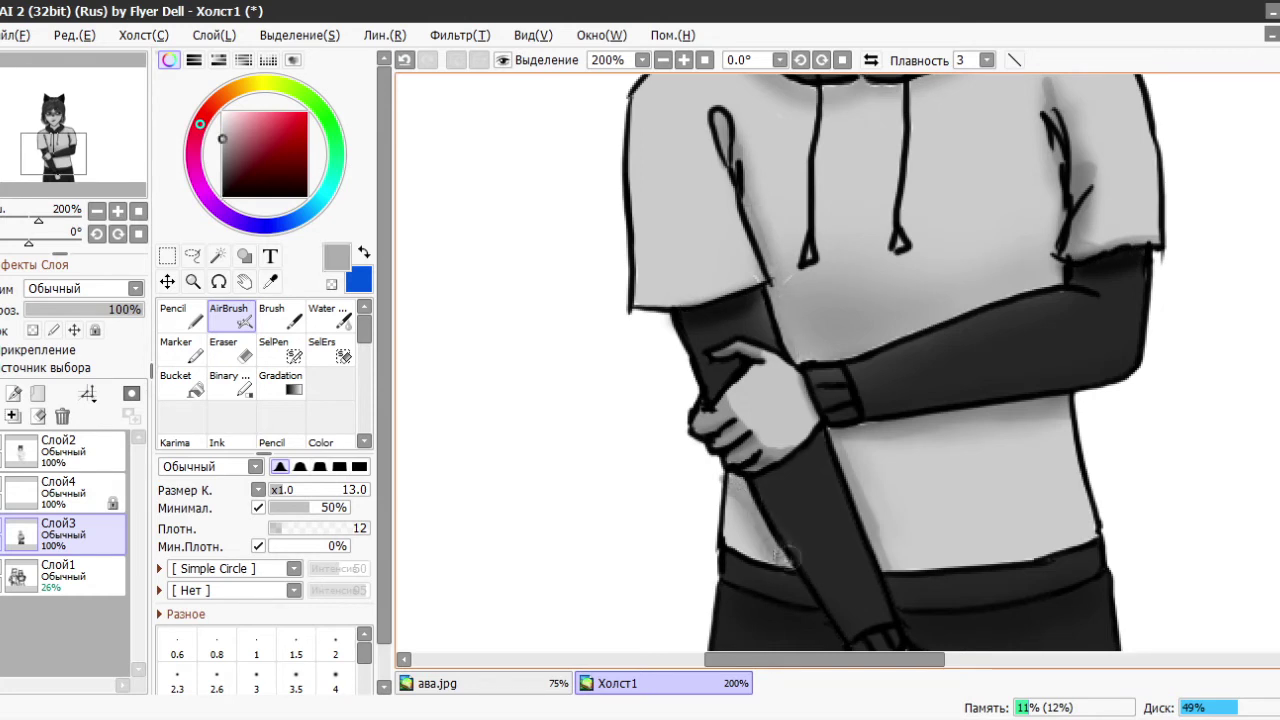
{"action": "scroll", "coordinate": [672, 229], "scroll_direction": "down", "scroll_amount": 3}
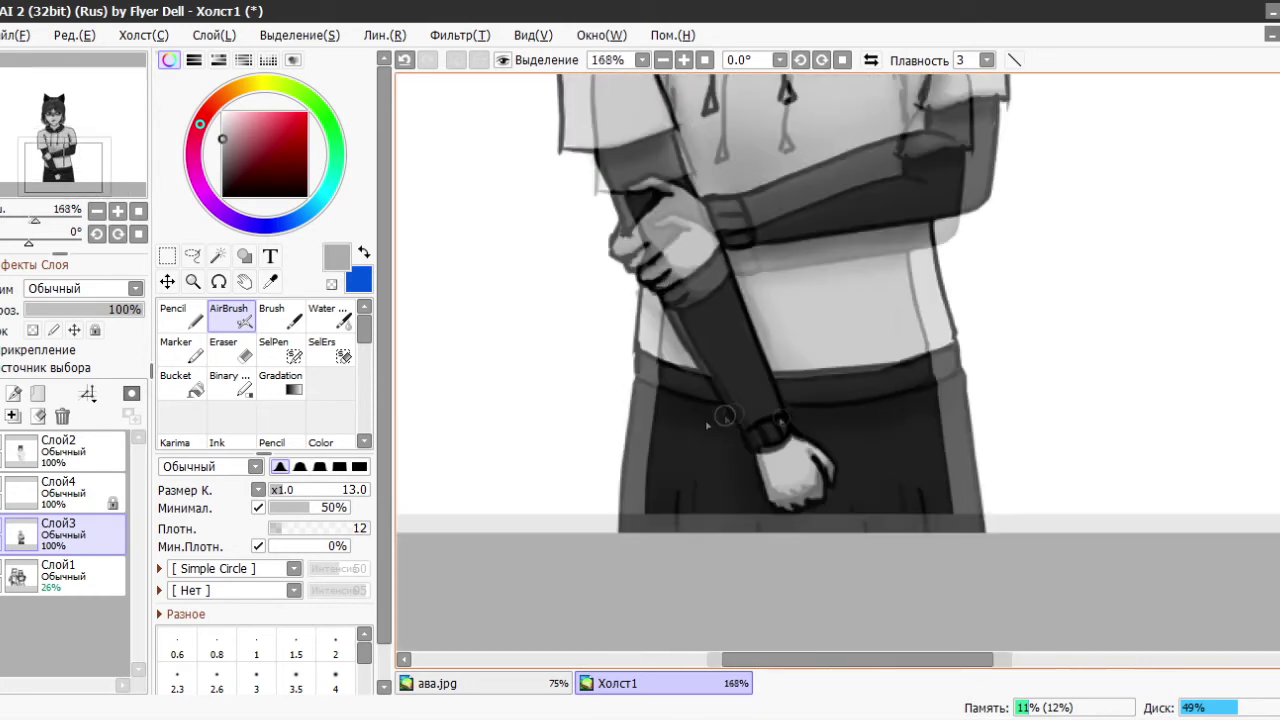
{"action": "left_click", "coordinate": [627, 379], "text": "alt"}
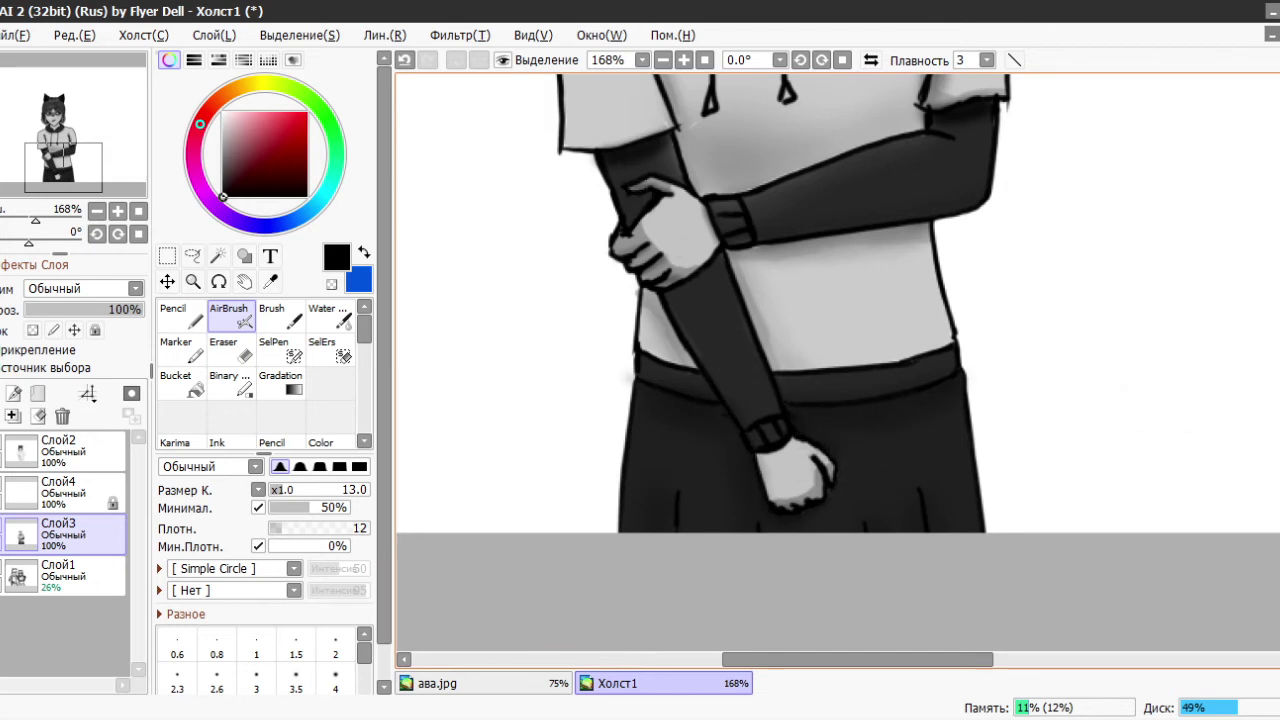
{"action": "scroll", "coordinate": [800, 400], "scroll_direction": "up", "scroll_amount": 5}
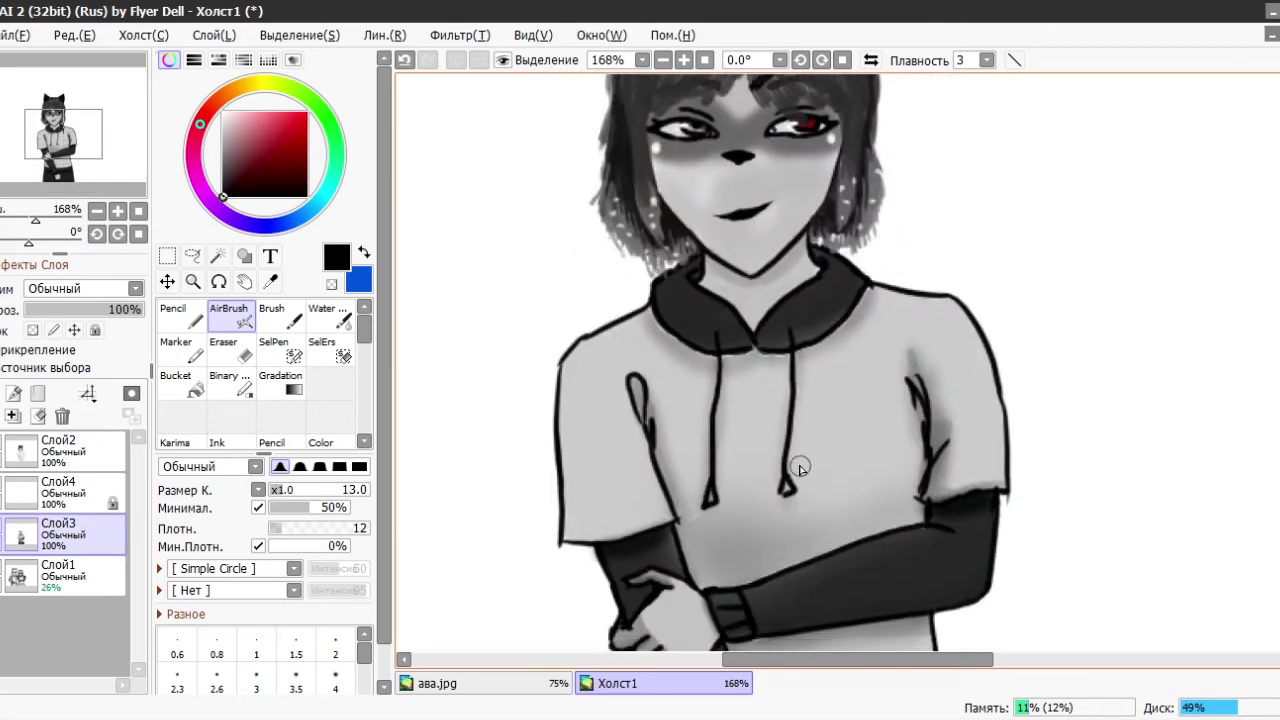
{"action": "scroll", "coordinate": [775, 381], "scroll_direction": "down", "scroll_amount": 5}
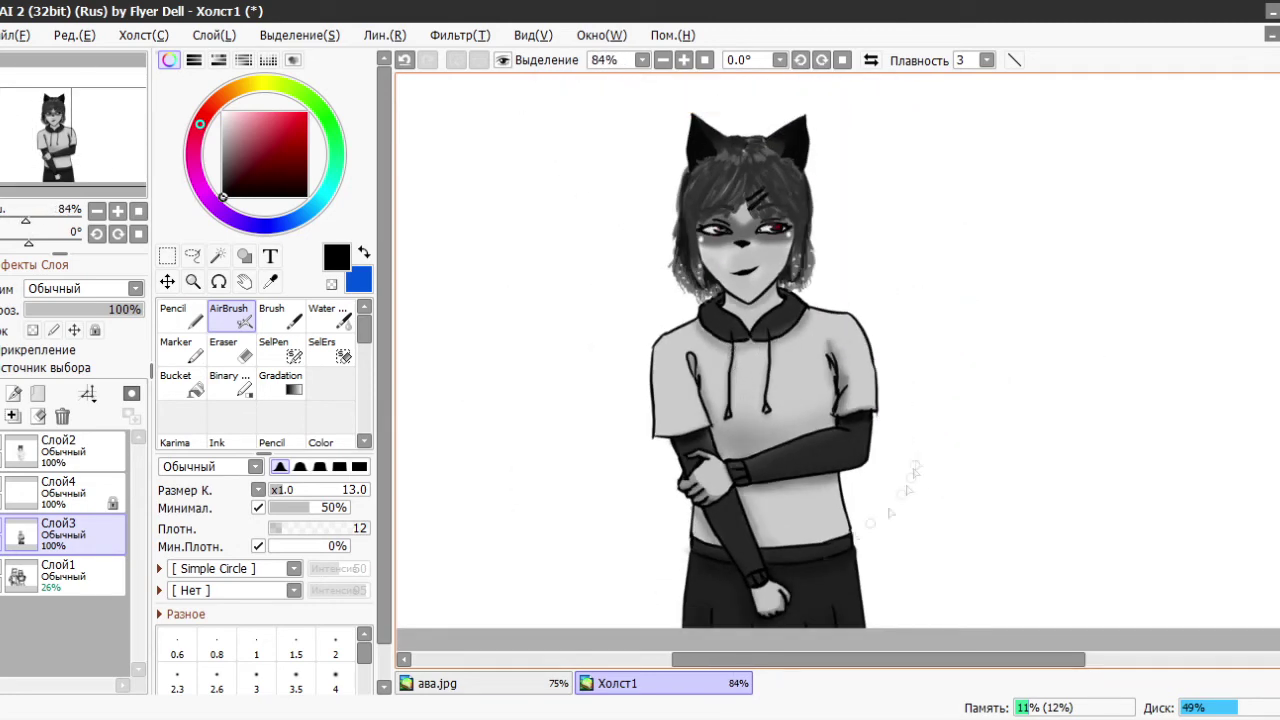
- Add a new layer above the sketch and ink the first figure's face contour and jaw in black with the Pencil at size 5
{"action": "left_click", "coordinate": [13, 415]}
{"action": "left_click", "coordinate": [175, 315]}
{"action": "scroll", "coordinate": [631, 270], "scroll_direction": "up", "scroll_amount": 3}
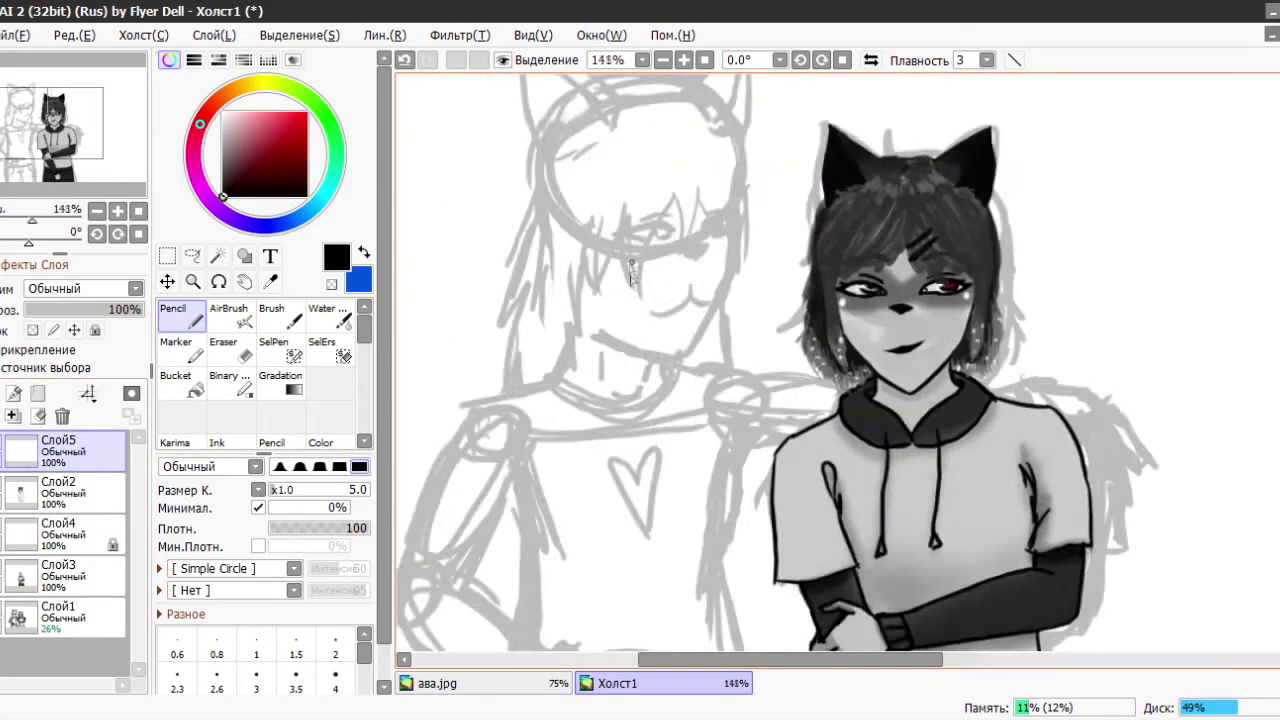
{"action": "scroll", "coordinate": [631, 270], "scroll_direction": "up", "scroll_amount": 2}
{"action": "mouse_move", "coordinate": [797, 128]}
{"action": "left_mouse_down"}
{"action": "mouse_move", "coordinate": [803, 262]}
{"action": "mouse_move", "coordinate": [716, 410]}
{"action": "mouse_move", "coordinate": [632, 425]}
{"action": "left_mouse_up"}
{"action": "key", "text": "ctrl+z"}
{"action": "left_click_drag", "start_coordinate": [716, 412], "coordinate": [607, 368]}
- Ink the first figure's nearer eye with its lid crease and a thick eyebrow above it
{"action": "scroll", "coordinate": [650, 325], "scroll_direction": "down", "scroll_amount": 2}
{"action": "scroll", "coordinate": [651, 325], "scroll_direction": "up", "scroll_amount": 3}
{"action": "left_click_drag", "start_coordinate": [765, 312], "coordinate": [712, 271]}
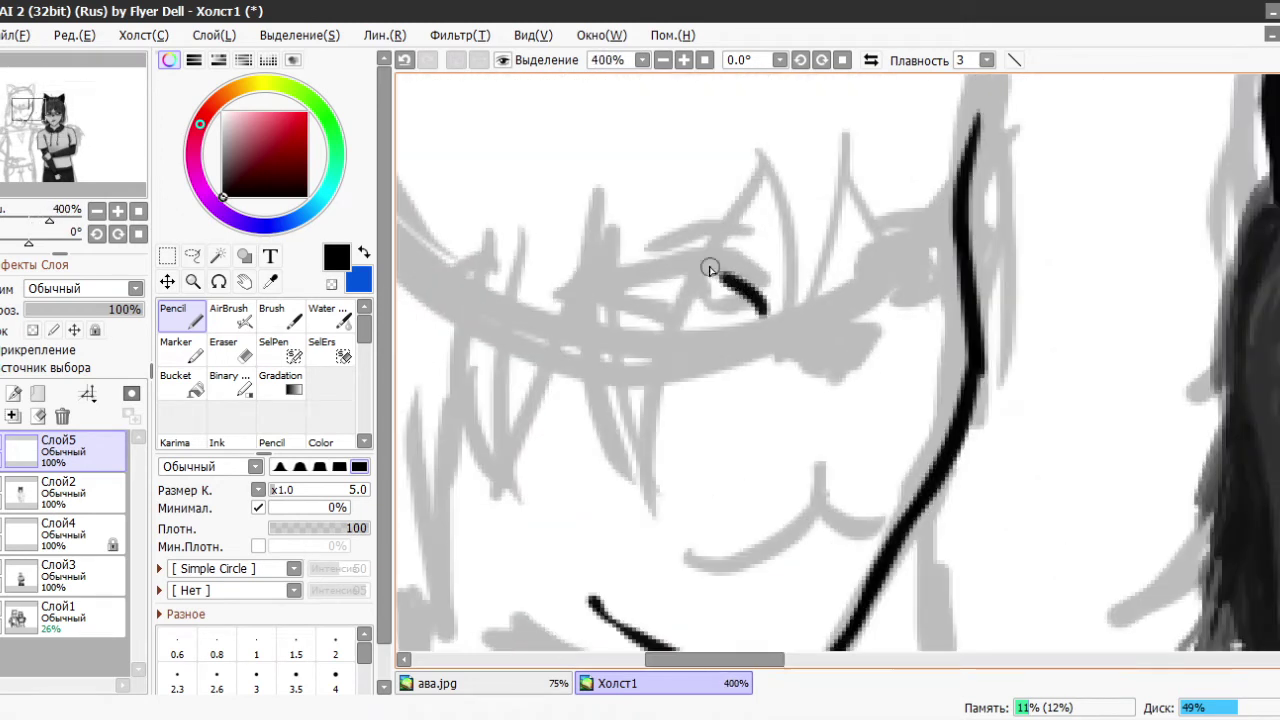
{"action": "mouse_move", "coordinate": [598, 276]}
{"action": "left_mouse_down"}
{"action": "mouse_move", "coordinate": [735, 318]}
{"action": "mouse_move", "coordinate": [700, 318]}
{"action": "mouse_move", "coordinate": [731, 294]}
{"action": "left_mouse_up"}
{"action": "left_click_drag", "start_coordinate": [692, 252], "coordinate": [758, 279]}
{"action": "mouse_move", "coordinate": [600, 216]}
{"action": "left_mouse_down"}
{"action": "mouse_move", "coordinate": [771, 188]}
{"action": "mouse_move", "coordinate": [657, 192]}
{"action": "mouse_move", "coordinate": [770, 183]}
{"action": "left_mouse_up"}
{"action": "key", "text": "ctrl+z"}
- Ink the first figure's solid black nose and the farther eye with its eyebrow
{"action": "left_click_drag", "start_coordinate": [793, 344], "coordinate": [864, 341]}
{"action": "left_click_drag", "start_coordinate": [868, 296], "coordinate": [952, 264]}
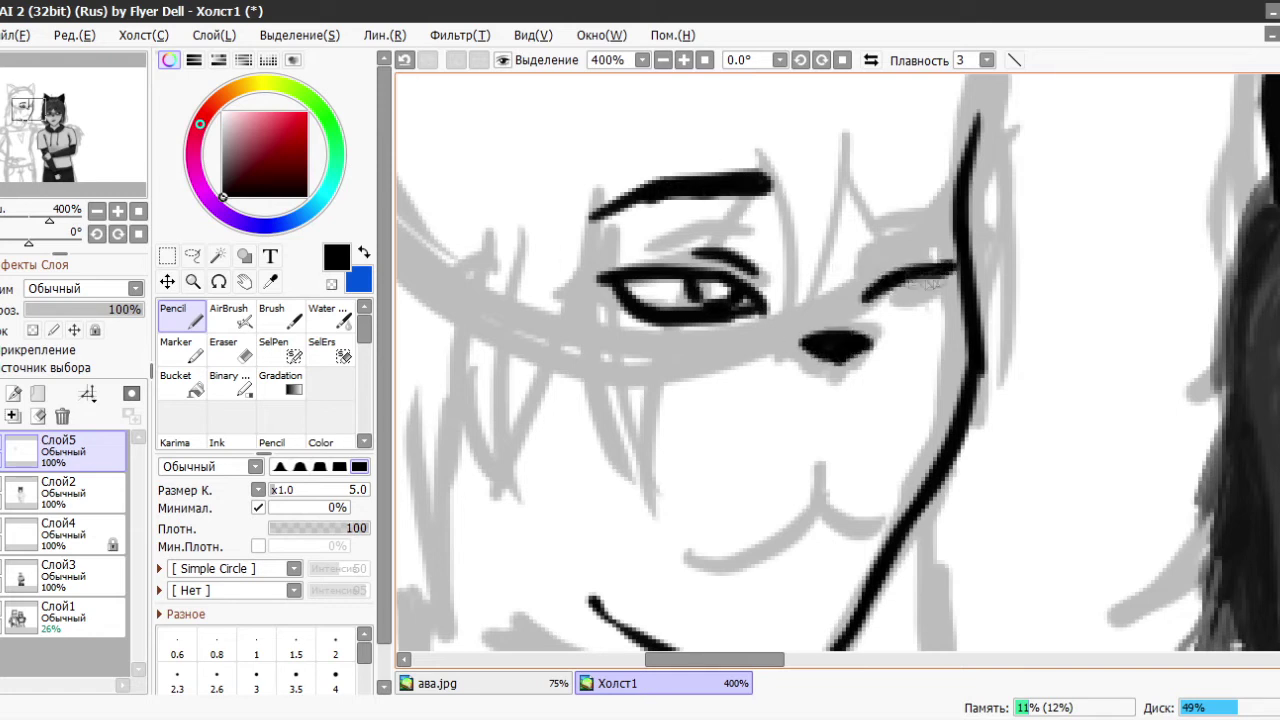
{"action": "mouse_move", "coordinate": [914, 309]}
{"action": "left_mouse_down"}
{"action": "mouse_move", "coordinate": [950, 293]}
{"action": "mouse_move", "coordinate": [910, 287]}
{"action": "left_mouse_up"}
{"action": "mouse_move", "coordinate": [864, 196]}
{"action": "left_mouse_down"}
{"action": "mouse_move", "coordinate": [927, 177]}
{"action": "mouse_move", "coordinate": [965, 178]}
{"action": "left_mouse_up"}
{"action": "scroll", "coordinate": [840, 308], "scroll_direction": "up", "scroll_amount": 1}
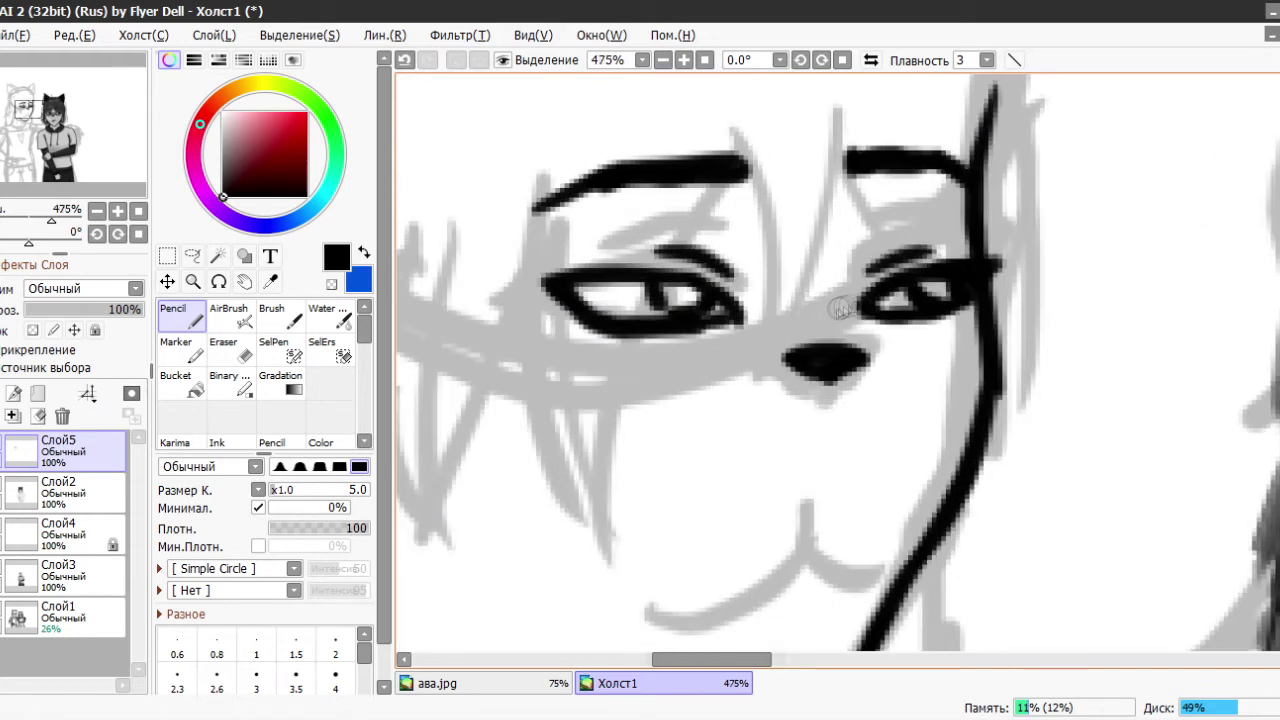
- Ink the first figure's curved cat mouth below the nose
{"action": "scroll", "coordinate": [840, 308], "scroll_direction": "down", "scroll_amount": 2}
{"action": "mouse_move", "coordinate": [760, 425]}
{"action": "left_mouse_down"}
{"action": "mouse_move", "coordinate": [834, 404]}
{"action": "mouse_move", "coordinate": [888, 430]}
{"action": "left_mouse_up"}
{"action": "key", "text": "e"}
{"action": "key", "text": "n"}
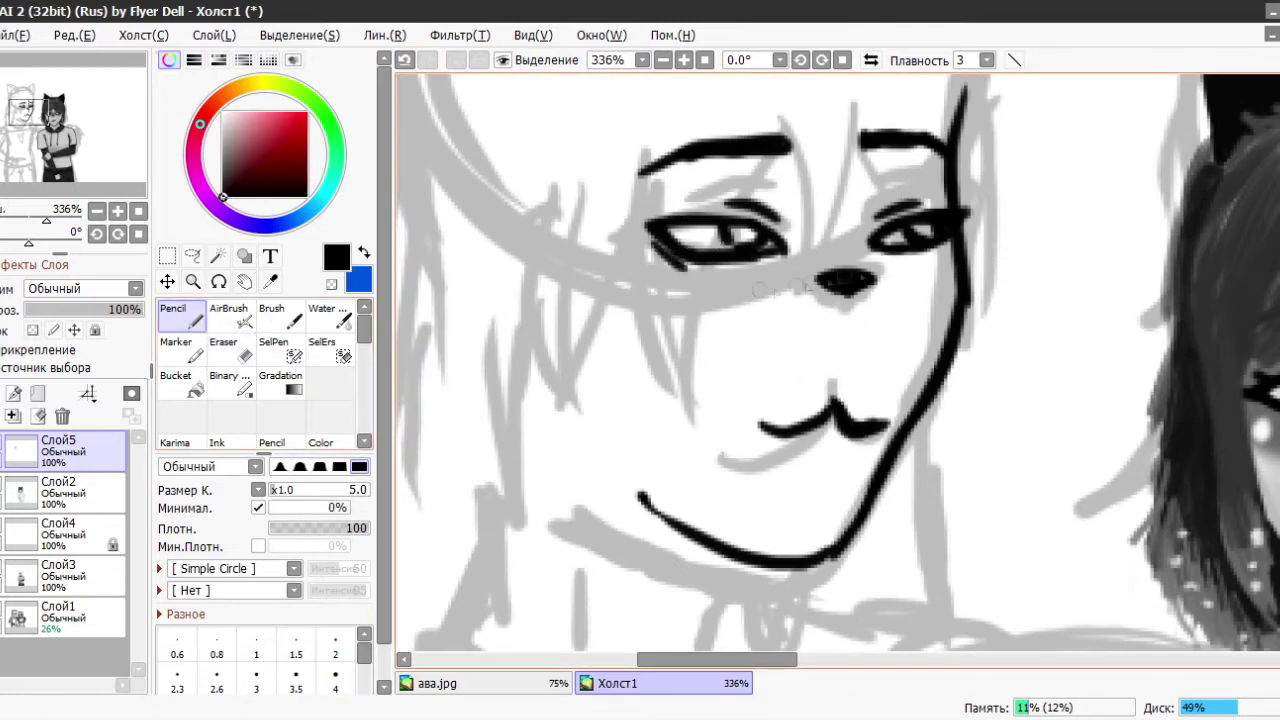
- Clean up the farther eye's interior with the Eraser and return to the Pencil for its pupil
{"action": "key", "text": "e"}
{"action": "left_click_drag", "start_coordinate": [915, 240], "coordinate": [960, 225]}
{"action": "key", "text": "n"}
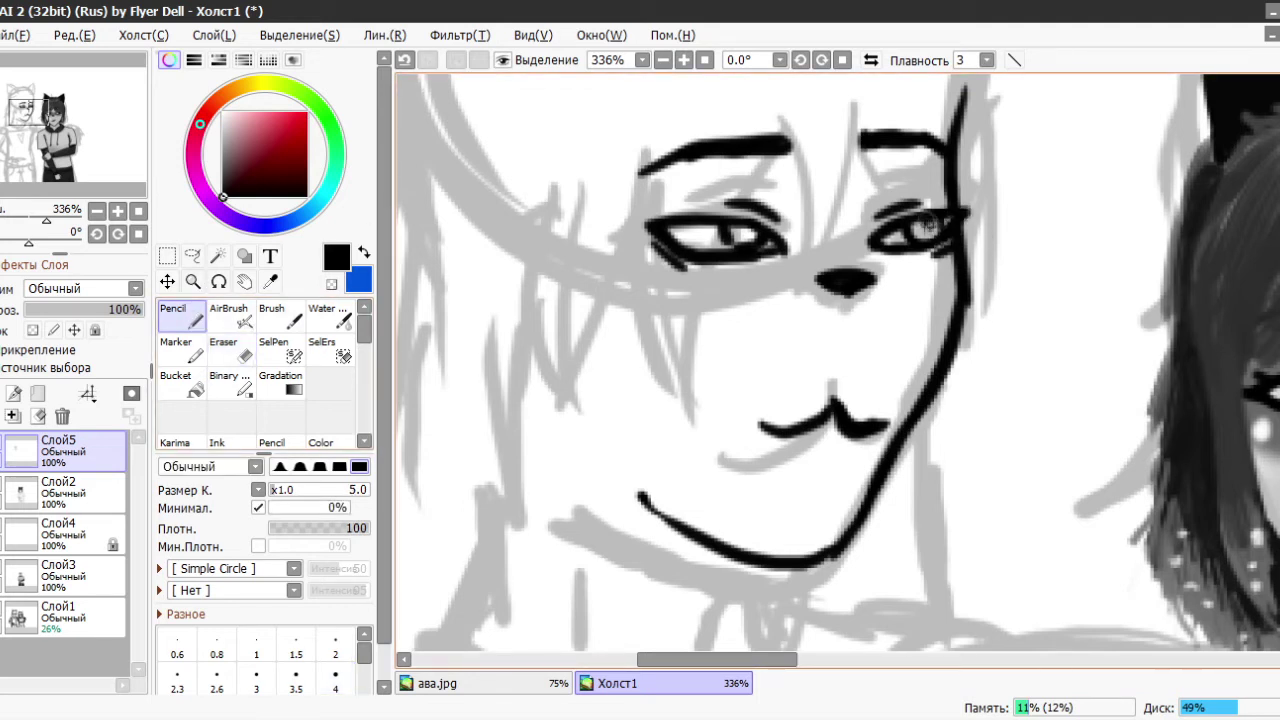
- Rework the mouth with upturned corners and a solid black center peak, undoing the stray strokes beneath it
{"action": "scroll", "coordinate": [895, 322], "scroll_direction": "up", "scroll_amount": 2}
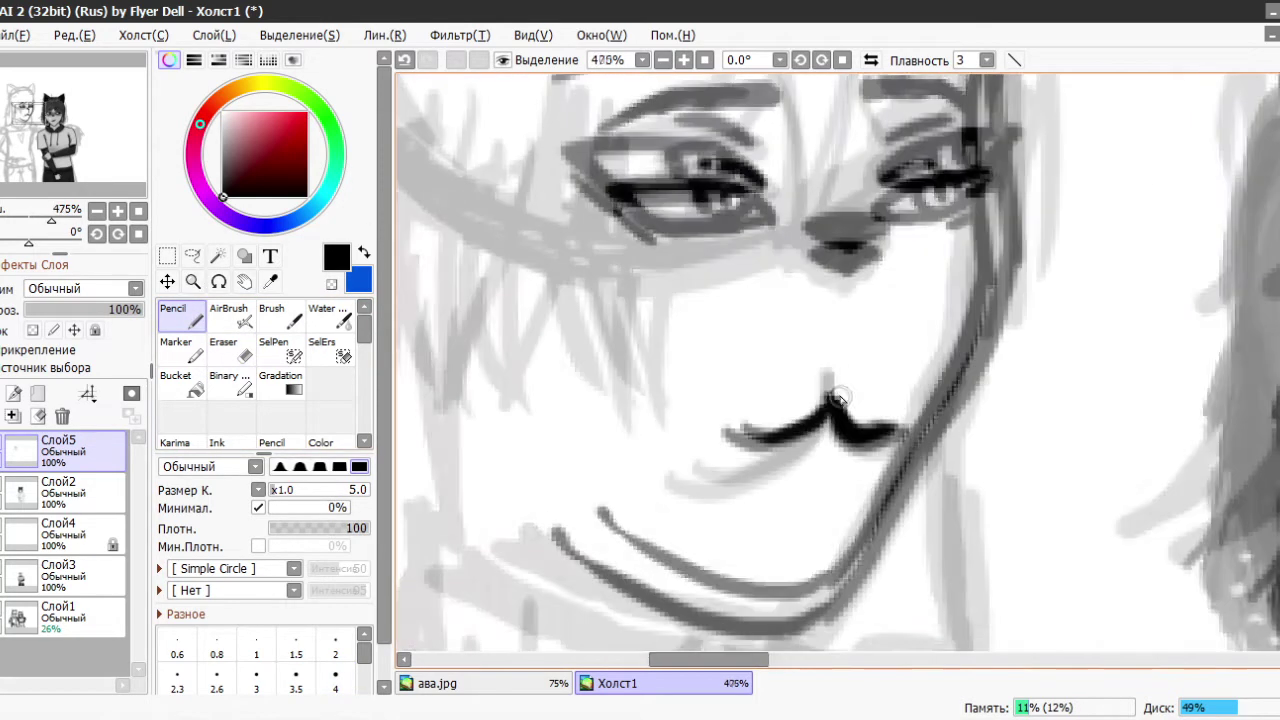
{"action": "key", "text": "e"}
{"action": "left_click", "coordinate": [188, 322]}
{"action": "left_click_drag", "start_coordinate": [708, 405], "coordinate": [740, 432]}
{"action": "left_click_drag", "start_coordinate": [895, 425], "coordinate": [932, 398]}
{"action": "mouse_move", "coordinate": [780, 450]}
{"action": "left_mouse_down"}
{"action": "mouse_move", "coordinate": [860, 490]}
{"action": "mouse_move", "coordinate": [858, 432]}
{"action": "left_mouse_up"}
{"action": "key", "text": "ctrl+z"}
{"action": "key", "text": "ctrl+z"}
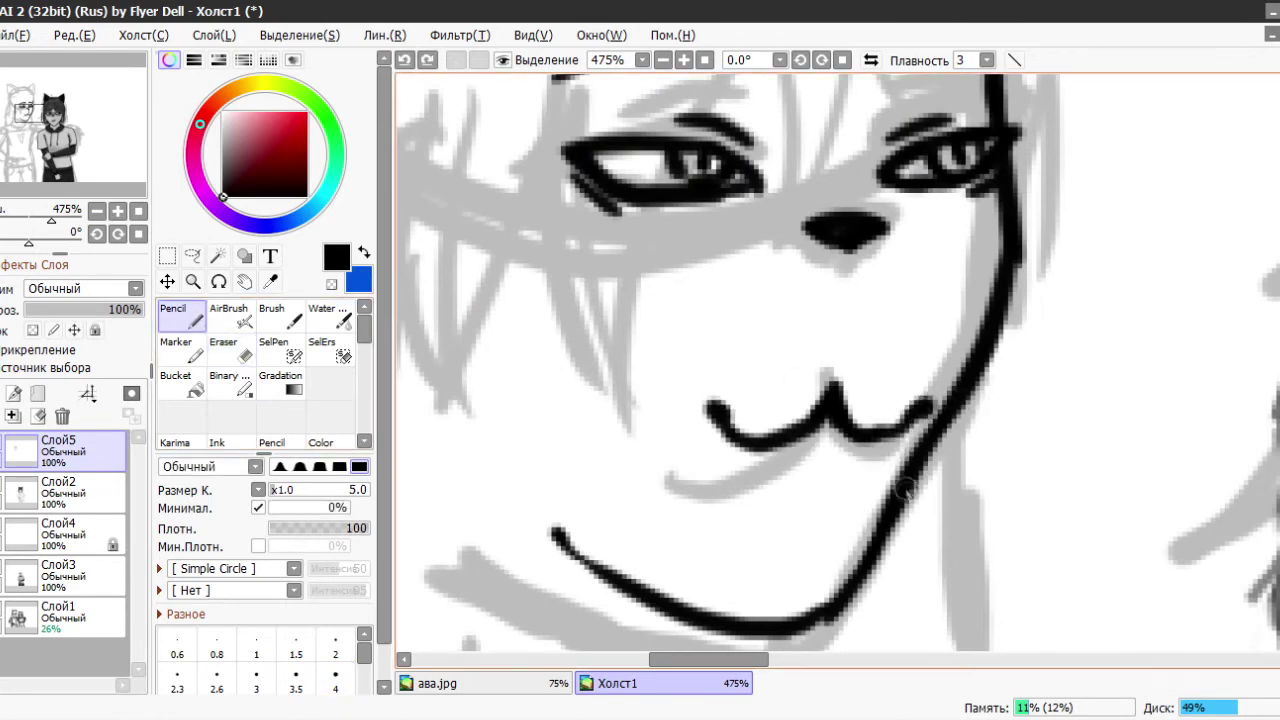
{"action": "scroll", "coordinate": [951, 463], "scroll_direction": "down", "scroll_amount": 5}
{"action": "scroll", "coordinate": [752, 352], "scroll_direction": "up", "scroll_amount": 4}
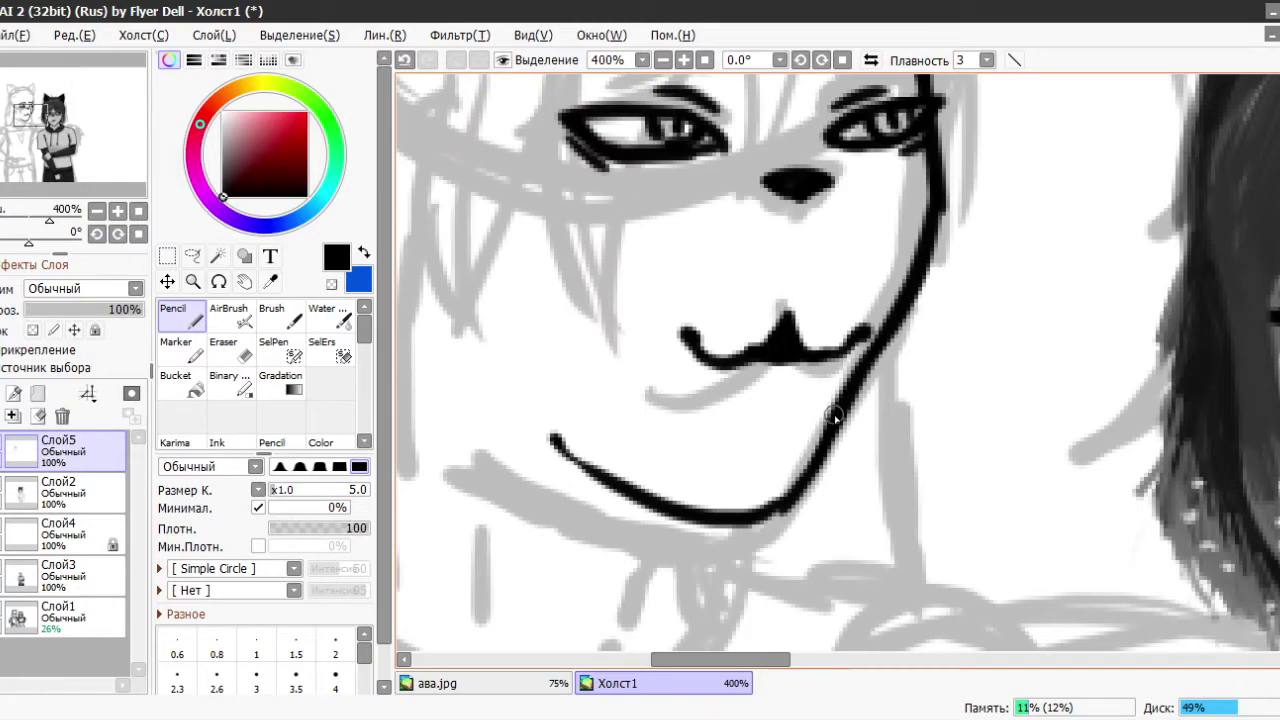
- Refine the first figure's black nose with a small point at the center of its lower edge
{"action": "scroll", "coordinate": [800, 340], "scroll_direction": "down", "scroll_amount": 2}
{"action": "scroll", "coordinate": [800, 290], "scroll_direction": "up", "scroll_amount": 2}
{"action": "key", "text": "e"}
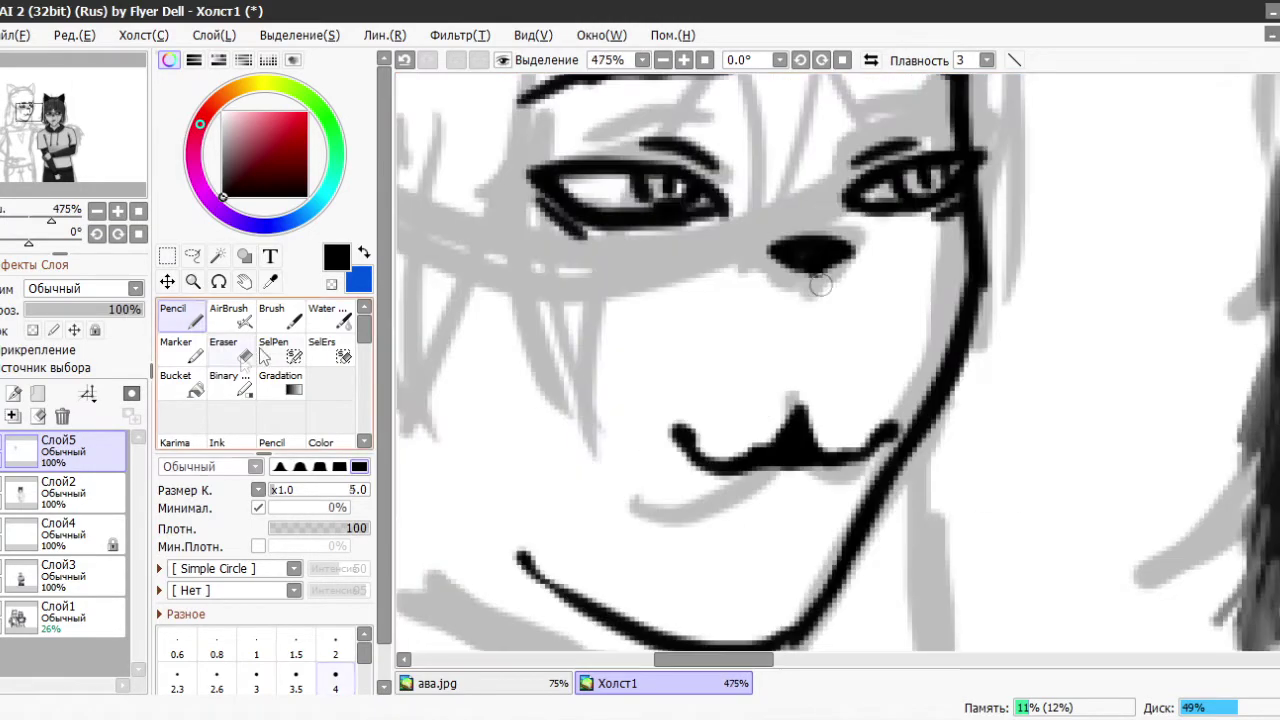
{"action": "scroll", "coordinate": [857, 276], "scroll_direction": "down", "scroll_amount": 3}
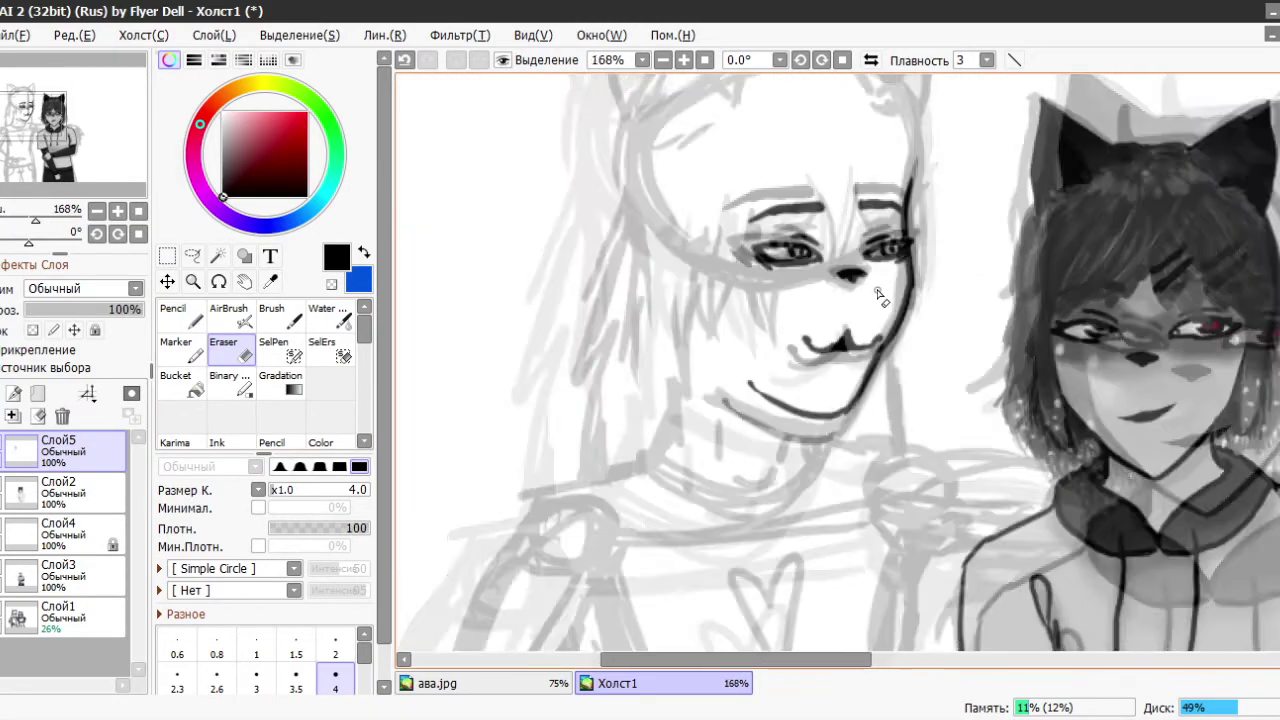
{"action": "scroll", "coordinate": [830, 270], "scroll_direction": "up", "scroll_amount": 5}
{"action": "key", "text": "n"}
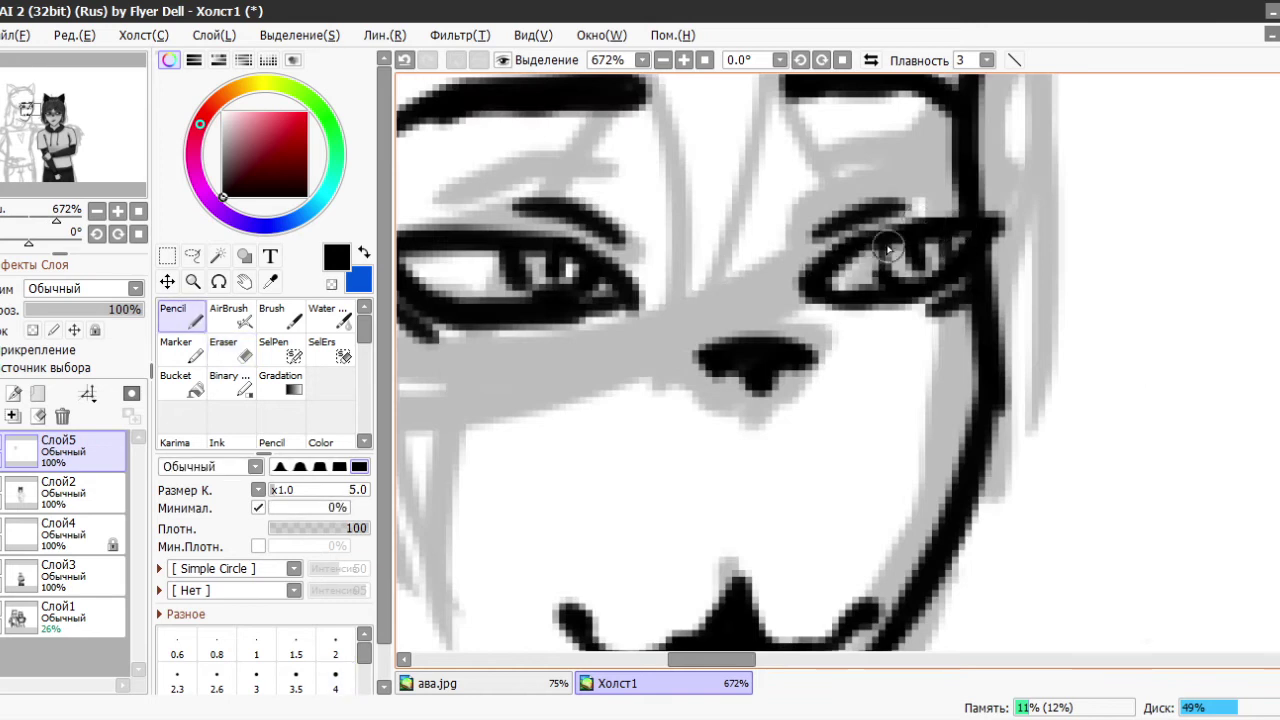
{"action": "scroll", "coordinate": [934, 380], "scroll_direction": "down", "scroll_amount": 1}
- Ink a row of thin size 2 vertical lines between the farther eyebrow and eye, undoing the thick first stroke
{"action": "left_click_drag", "start_coordinate": [848, 130], "coordinate": [858, 215]}
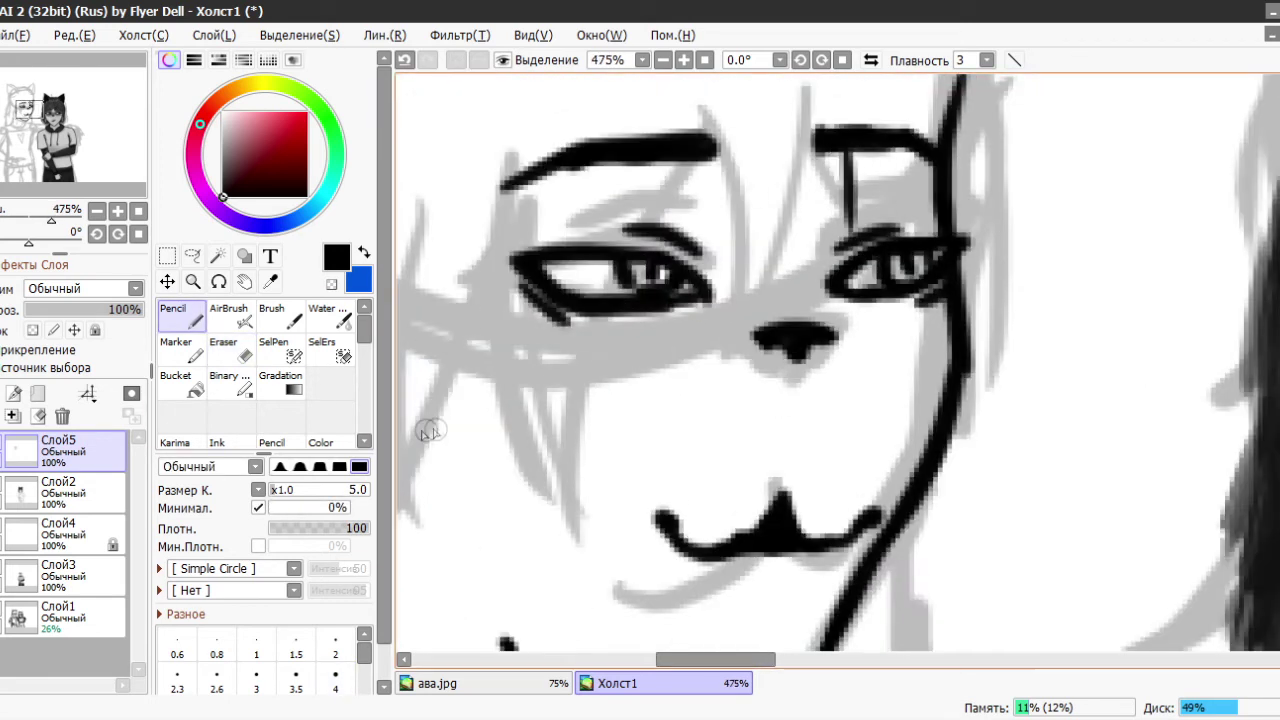
{"action": "left_click", "coordinate": [335, 645]}
{"action": "key", "text": "ctrl+z"}
{"action": "left_click_drag", "start_coordinate": [848, 150], "coordinate": [848, 235]}
{"action": "left_click_drag", "start_coordinate": [872, 150], "coordinate": [872, 235]}
{"action": "left_click_drag", "start_coordinate": [900, 150], "coordinate": [900, 235]}
{"action": "left_click_drag", "start_coordinate": [832, 155], "coordinate": [834, 245]}
{"action": "left_click_drag", "start_coordinate": [920, 150], "coordinate": [920, 235]}
- Ink matching thin vertical lines between the nearer eyebrow and eye, and return the Pencil to size 5
{"action": "mouse_move", "coordinate": [698, 165]}
{"action": "left_mouse_down"}
{"action": "mouse_move", "coordinate": [700, 232]}
{"action": "mouse_move", "coordinate": [672, 232]}
{"action": "left_mouse_up"}
{"action": "left_click_drag", "start_coordinate": [652, 160], "coordinate": [652, 225]}
{"action": "left_click_drag", "start_coordinate": [600, 160], "coordinate": [602, 245]}
{"action": "left_click_drag", "start_coordinate": [632, 160], "coordinate": [632, 245]}
{"action": "left_click_drag", "start_coordinate": [578, 155], "coordinate": [578, 245]}
{"action": "left_click_drag", "start_coordinate": [538, 175], "coordinate": [538, 245]}
{"action": "scroll", "coordinate": [915, 400], "scroll_direction": "down", "scroll_amount": 5}
{"action": "scroll", "coordinate": [913, 490], "scroll_direction": "up", "scroll_amount": 3}
{"action": "scroll", "coordinate": [913, 490], "scroll_direction": "up", "scroll_amount": 3}
{"action": "scroll", "coordinate": [913, 490], "scroll_direction": "down", "scroll_amount": 5}
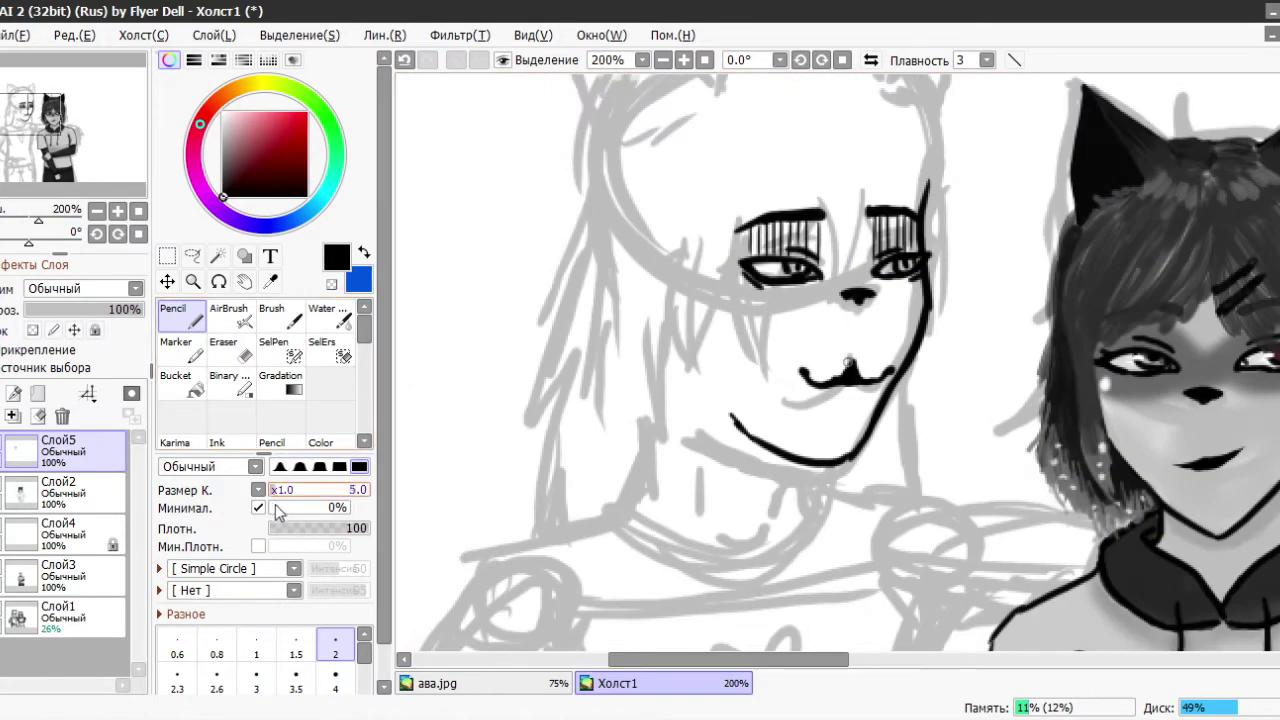
{"action": "scroll", "coordinate": [843, 445], "scroll_direction": "down", "scroll_amount": 1}
{"action": "scroll", "coordinate": [830, 470], "scroll_direction": "down", "scroll_amount": 1}
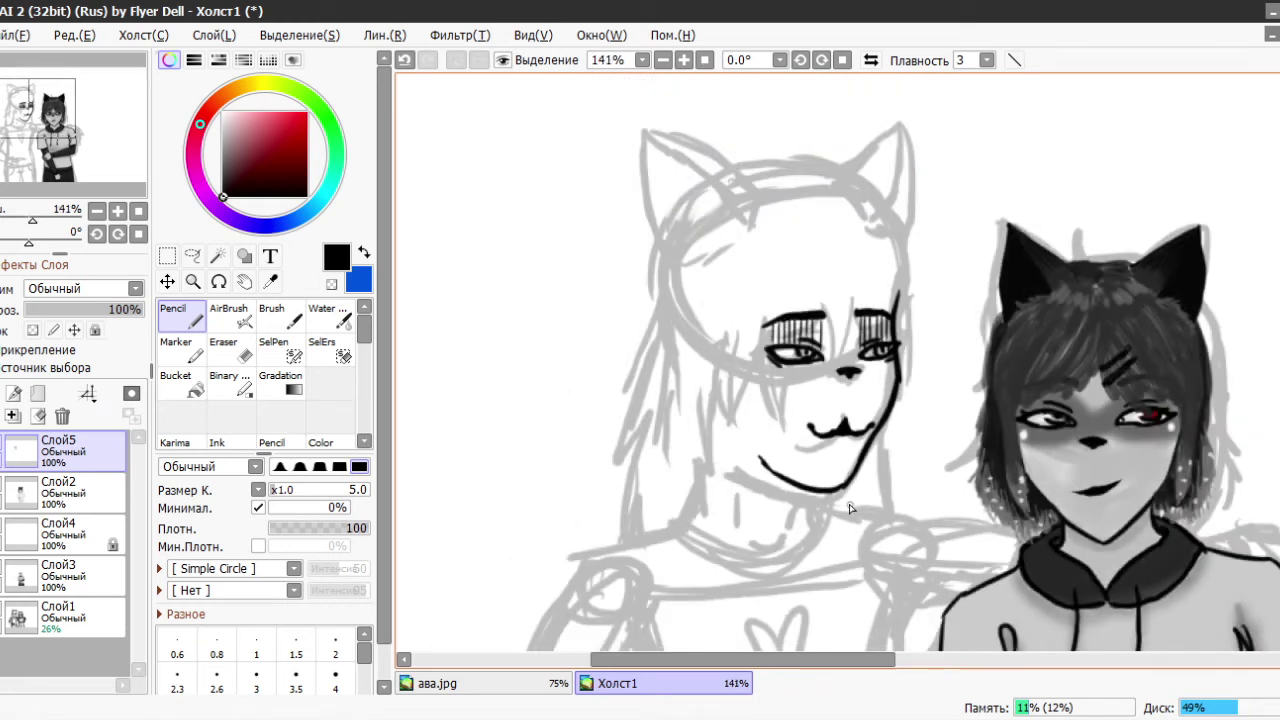
- Ink the first figure's cat ear on the back side of the head with its inner fold, undoing stray strokes
{"action": "scroll", "coordinate": [790, 245], "scroll_direction": "up", "scroll_amount": 2}
{"action": "key", "text": "ctrl+z"}
{"action": "mouse_move", "coordinate": [672, 150]}
{"action": "left_mouse_down"}
{"action": "mouse_move", "coordinate": [810, 255]}
{"action": "mouse_move", "coordinate": [685, 302]}
{"action": "mouse_move", "coordinate": [770, 280]}
{"action": "left_mouse_up"}
{"action": "key", "text": "ctrl+z"}
- Ink the other cat ear with its inner fold and base line, undoing the misplaced strokes
{"action": "mouse_move", "coordinate": [903, 215]}
{"action": "left_mouse_down"}
{"action": "mouse_move", "coordinate": [1013, 143]}
{"action": "mouse_move", "coordinate": [962, 262]}
{"action": "left_mouse_up"}
{"action": "key", "text": "ctrl+z"}
{"action": "left_click_drag", "start_coordinate": [1015, 143], "coordinate": [1026, 310]}
{"action": "key", "text": "ctrl+z"}
{"action": "key", "text": "ctrl+z"}
{"action": "left_click_drag", "start_coordinate": [958, 264], "coordinate": [1012, 318]}
{"action": "left_click_drag", "start_coordinate": [912, 213], "coordinate": [975, 267]}
{"action": "scroll", "coordinate": [822, 268], "scroll_direction": "down", "scroll_amount": 4}
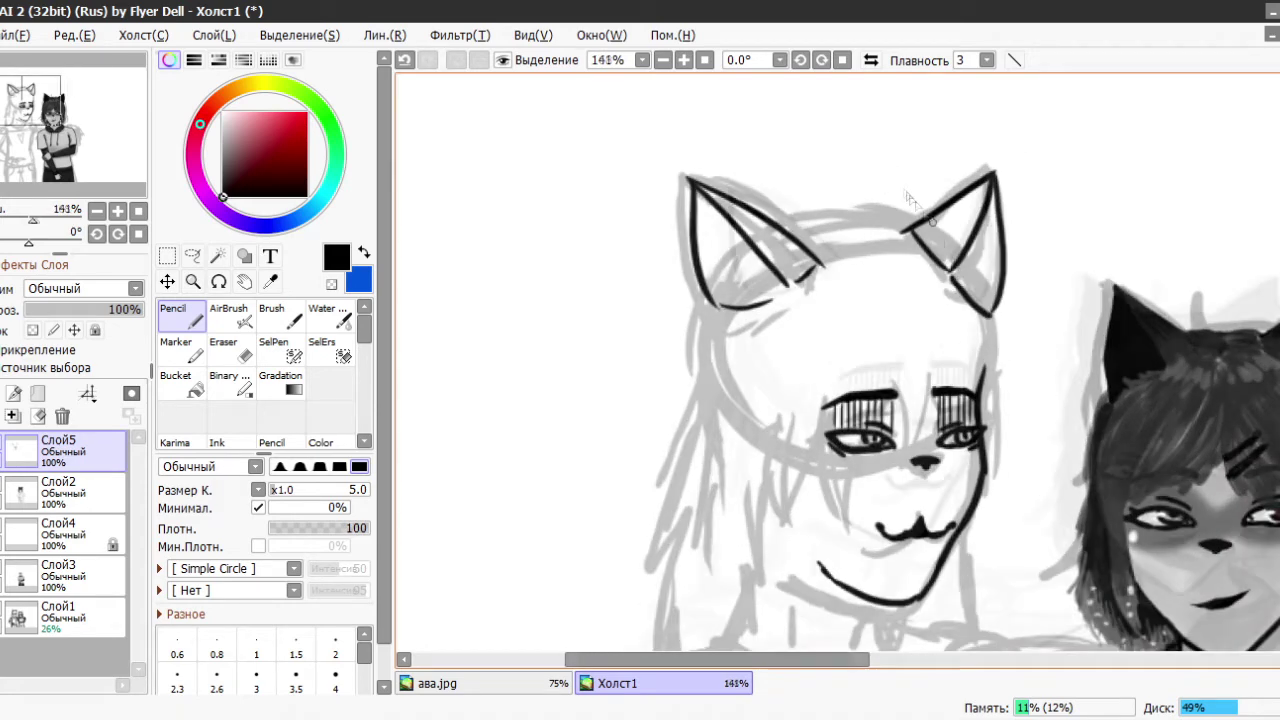
- Ink the sides of the first figure's neck, the shoulder and both edges of the bent upper arm
{"action": "scroll", "coordinate": [822, 268], "scroll_direction": "up", "scroll_amount": 6}
{"action": "scroll", "coordinate": [955, 318], "scroll_direction": "down", "scroll_amount": 5}
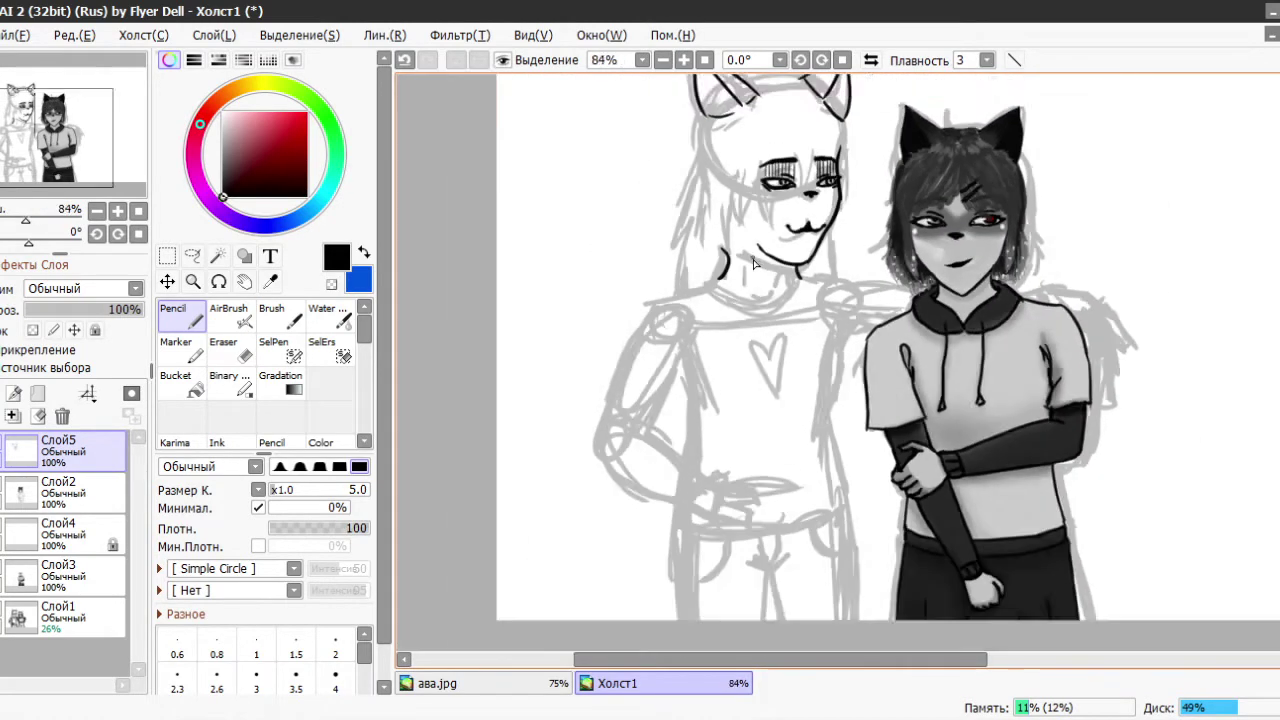
{"action": "left_click_drag", "start_coordinate": [666, 292], "coordinate": [722, 279]}
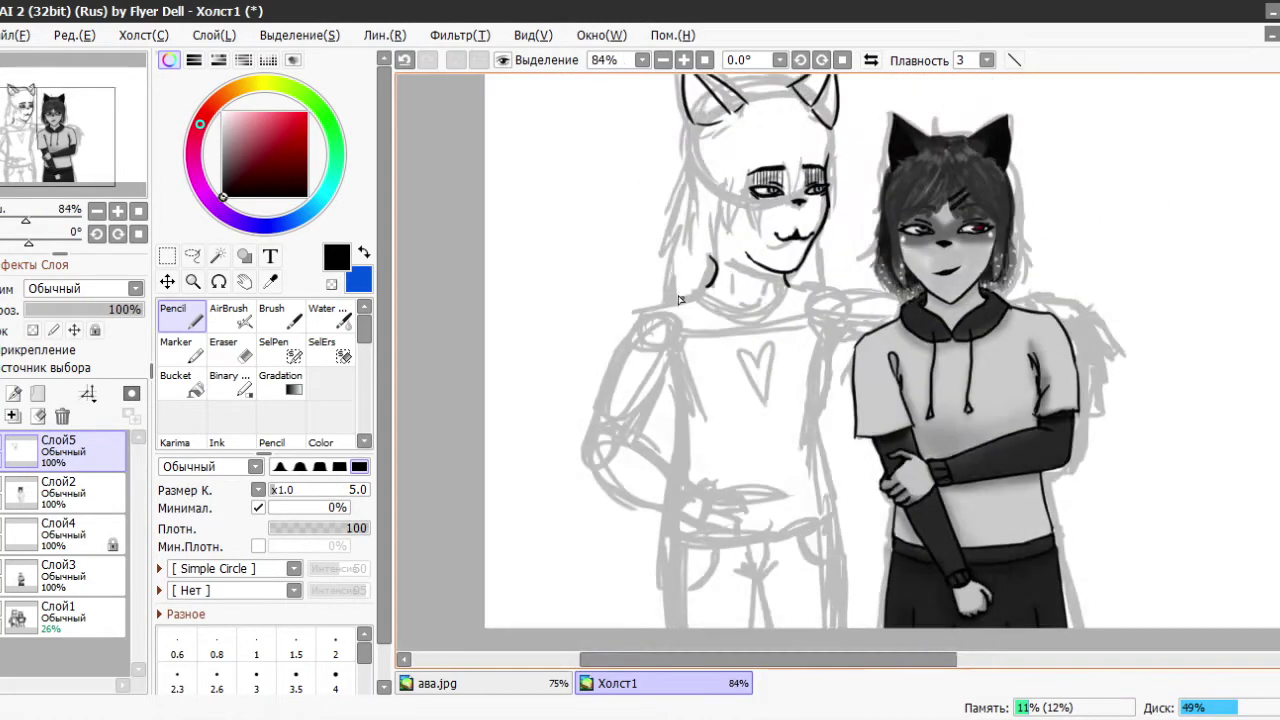
{"action": "scroll", "coordinate": [722, 279], "scroll_direction": "up", "scroll_amount": 3}
{"action": "left_click_drag", "start_coordinate": [660, 410], "coordinate": [608, 523]}
{"action": "left_click_drag", "start_coordinate": [604, 346], "coordinate": [543, 503]}
{"action": "key", "text": "ctrl+z"}
- Ink both sides of the first figure's torso from armpit to hip, undoing the stray strokes
{"action": "mouse_move", "coordinate": [661, 411]}
{"action": "left_mouse_down"}
{"action": "mouse_move", "coordinate": [661, 266]}
{"action": "mouse_move", "coordinate": [664, 455]}
{"action": "left_mouse_up"}
{"action": "key", "text": "ctrl+z"}
{"action": "mouse_move", "coordinate": [932, 240]}
{"action": "left_mouse_down"}
{"action": "mouse_move", "coordinate": [914, 352]}
{"action": "mouse_move", "coordinate": [918, 490]}
{"action": "left_mouse_up"}
{"action": "key", "text": "ctrl+z"}
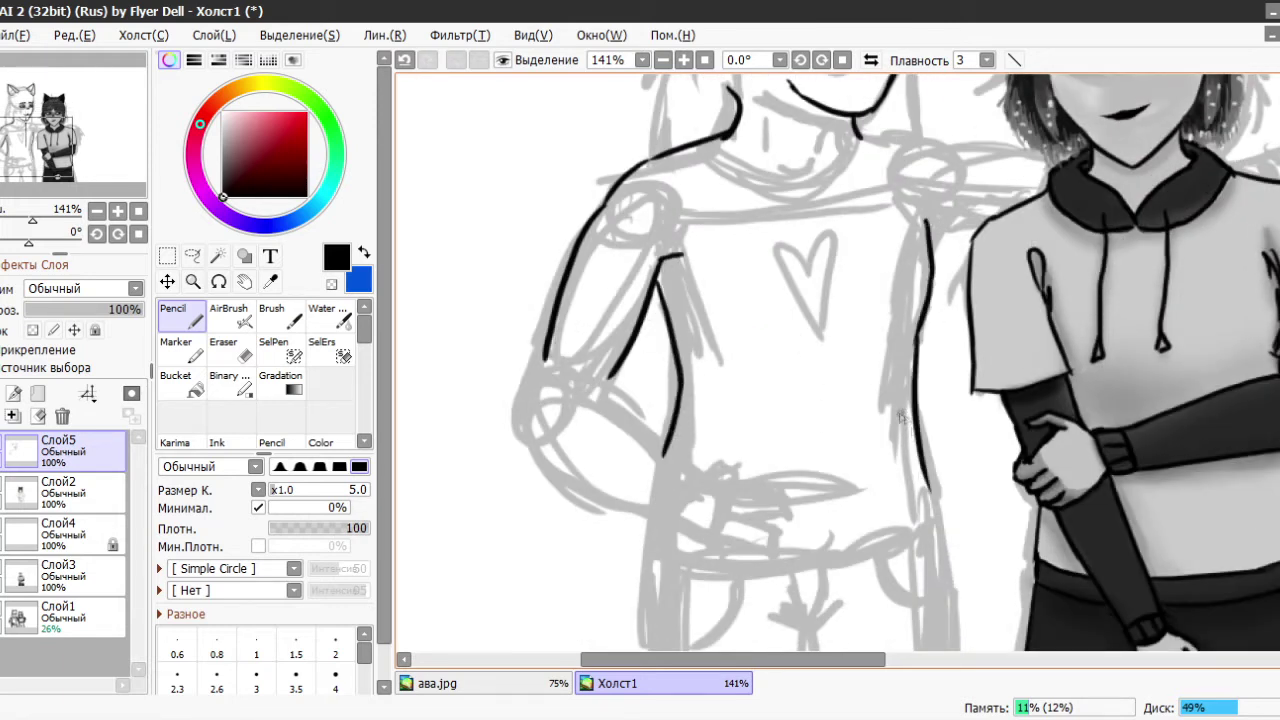
{"action": "left_click_drag", "start_coordinate": [668, 476], "coordinate": [677, 488]}
{"action": "key", "text": "ctrl+z"}
- Ink the elbow, forearm and wrist of the bent arm and start the hand resting on the hip
{"action": "mouse_move", "coordinate": [548, 355]}
{"action": "left_mouse_down"}
{"action": "mouse_move", "coordinate": [538, 384]}
{"action": "mouse_move", "coordinate": [650, 522]}
{"action": "left_mouse_up"}
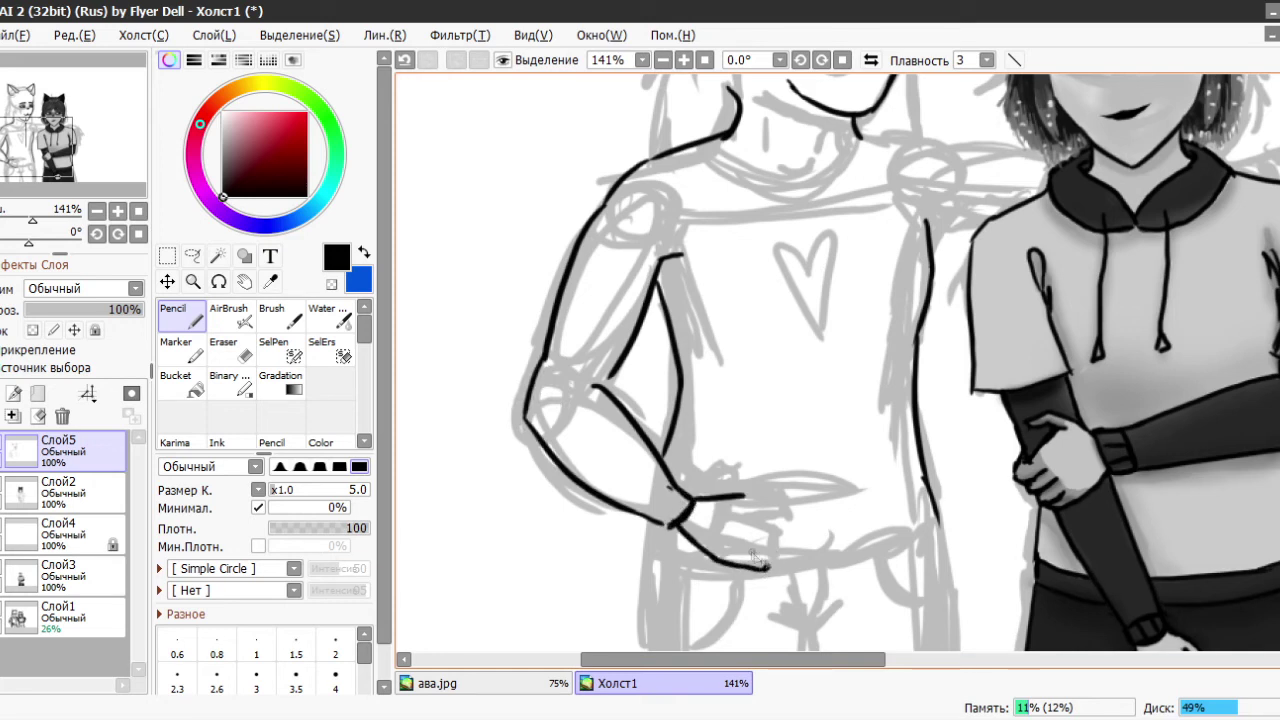
{"action": "key", "text": "ctrl+z"}
{"action": "mouse_move", "coordinate": [740, 545]}
{"action": "left_mouse_down"}
{"action": "mouse_move", "coordinate": [798, 578]}
{"action": "mouse_move", "coordinate": [773, 525]}
{"action": "mouse_move", "coordinate": [795, 546]}
{"action": "left_mouse_up"}
{"action": "scroll", "coordinate": [765, 590], "scroll_direction": "up", "scroll_amount": 2}
{"action": "key", "text": "ctrl+z"}
{"action": "left_click_drag", "start_coordinate": [742, 500], "coordinate": [818, 515]}
{"action": "mouse_move", "coordinate": [813, 412]}
{"action": "left_mouse_down"}
{"action": "mouse_move", "coordinate": [845, 448]}
{"action": "mouse_move", "coordinate": [755, 469]}
{"action": "left_mouse_up"}
{"action": "left_click_drag", "start_coordinate": [745, 470], "coordinate": [790, 490]}
{"action": "key", "text": "ctrl+z"}
- Select part of the inked hand, adjust it with Transform and apply the change
{"action": "key", "text": "a"}
{"action": "left_click_drag", "start_coordinate": [712, 455], "coordinate": [715, 452]}
{"action": "key", "text": "ctrl+t"}
{"action": "left_click_drag", "start_coordinate": [910, 370], "coordinate": [900, 460]}
{"action": "left_click", "coordinate": [210, 643]}
- Ink the hand's extended middle fingers and clean up their overlapping lines with the Eraser
{"action": "mouse_move", "coordinate": [772, 470]}
{"action": "left_mouse_down"}
{"action": "mouse_move", "coordinate": [868, 498]}
{"action": "mouse_move", "coordinate": [875, 487]}
{"action": "left_mouse_up"}
{"action": "key", "text": "e"}
{"action": "left_click_drag", "start_coordinate": [745, 495], "coordinate": [840, 565]}
{"action": "left_click", "coordinate": [182, 318]}
{"action": "left_click_drag", "start_coordinate": [720, 517], "coordinate": [800, 555]}
{"action": "key", "text": "e"}
{"action": "left_click", "coordinate": [185, 325]}
- Ink the hand's lower fingers and a rounded thumb along the upper edge of the hand
{"action": "mouse_move", "coordinate": [800, 490]}
{"action": "left_mouse_down"}
{"action": "mouse_move", "coordinate": [882, 494]}
{"action": "mouse_move", "coordinate": [750, 480]}
{"action": "mouse_move", "coordinate": [845, 505]}
{"action": "left_mouse_up"}
{"action": "key", "text": "e"}
{"action": "key", "text": "e"}
{"action": "left_click_drag", "start_coordinate": [722, 512], "coordinate": [818, 511]}
{"action": "key", "text": "ctrl+z"}
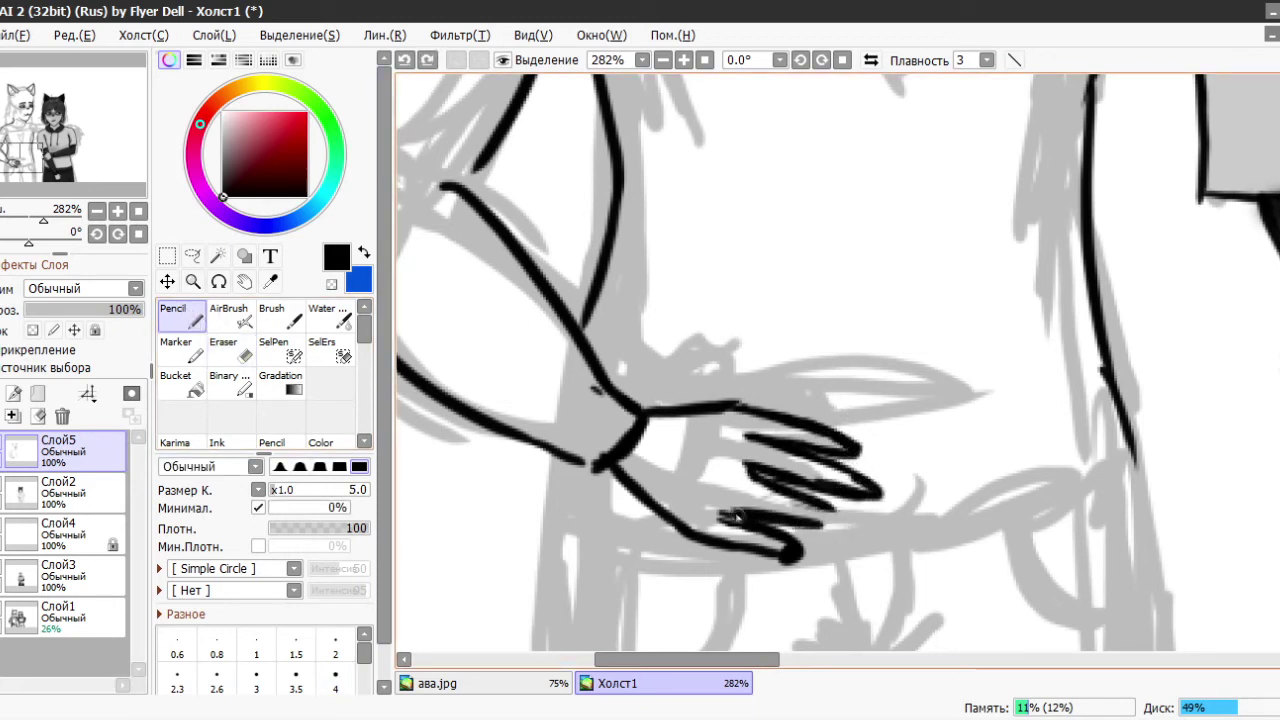
{"action": "left_click_drag", "start_coordinate": [648, 405], "coordinate": [735, 408]}
{"action": "key", "text": "e"}
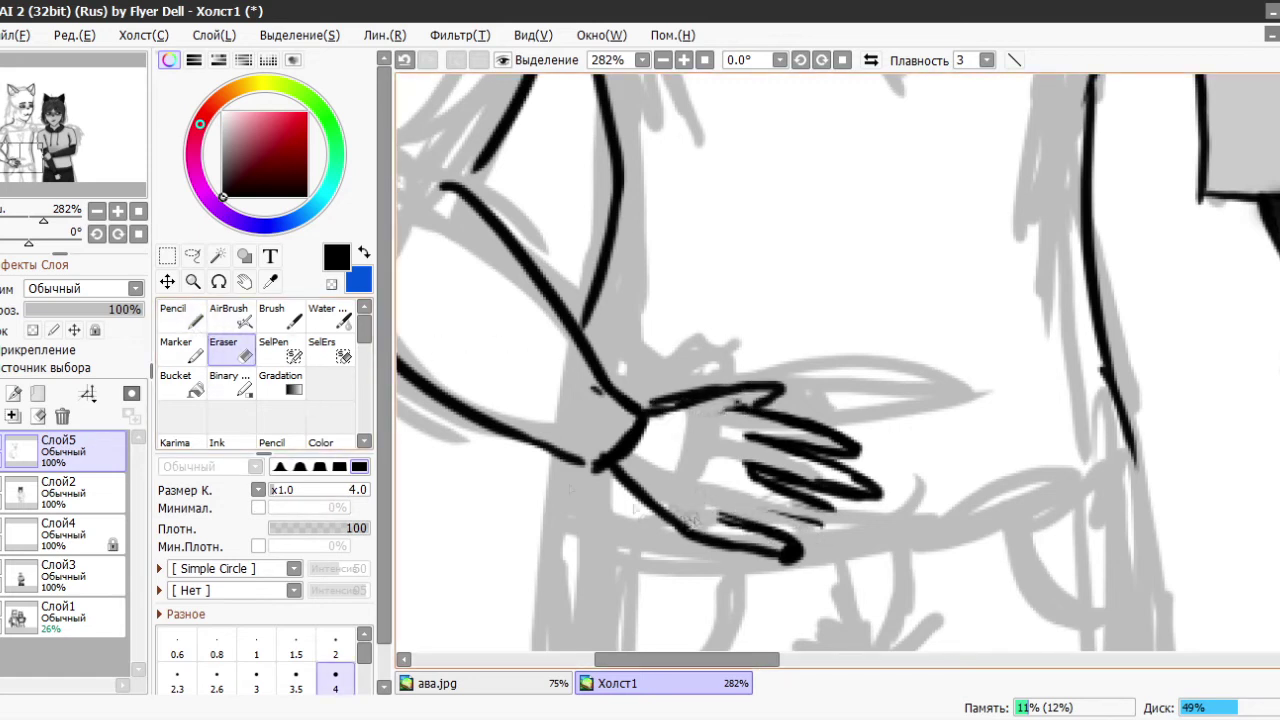
- Lasso the lower fingers, reshape them with Transform and apply the change
{"action": "left_click", "coordinate": [193, 256]}
{"action": "mouse_move", "coordinate": [805, 440]}
{"action": "left_mouse_down"}
{"action": "mouse_move", "coordinate": [612, 560]}
{"action": "mouse_move", "coordinate": [805, 442]}
{"action": "left_mouse_up"}
{"action": "key", "text": "ctrl+t"}
{"action": "mouse_move", "coordinate": [708, 507]}
{"action": "left_mouse_down"}
{"action": "mouse_move", "coordinate": [840, 525]}
{"action": "mouse_move", "coordinate": [750, 470]}
{"action": "mouse_move", "coordinate": [800, 505]}
{"action": "left_mouse_up"}
{"action": "left_click", "coordinate": [209, 643]}
- Redraw the contours of the hand's two lowest fingers and extend the little finger's tip
{"action": "key", "text": "e"}
{"action": "key", "text": "n"}
{"action": "key", "text": "ctrl+z"}
{"action": "left_click_drag", "start_coordinate": [744, 464], "coordinate": [808, 500]}
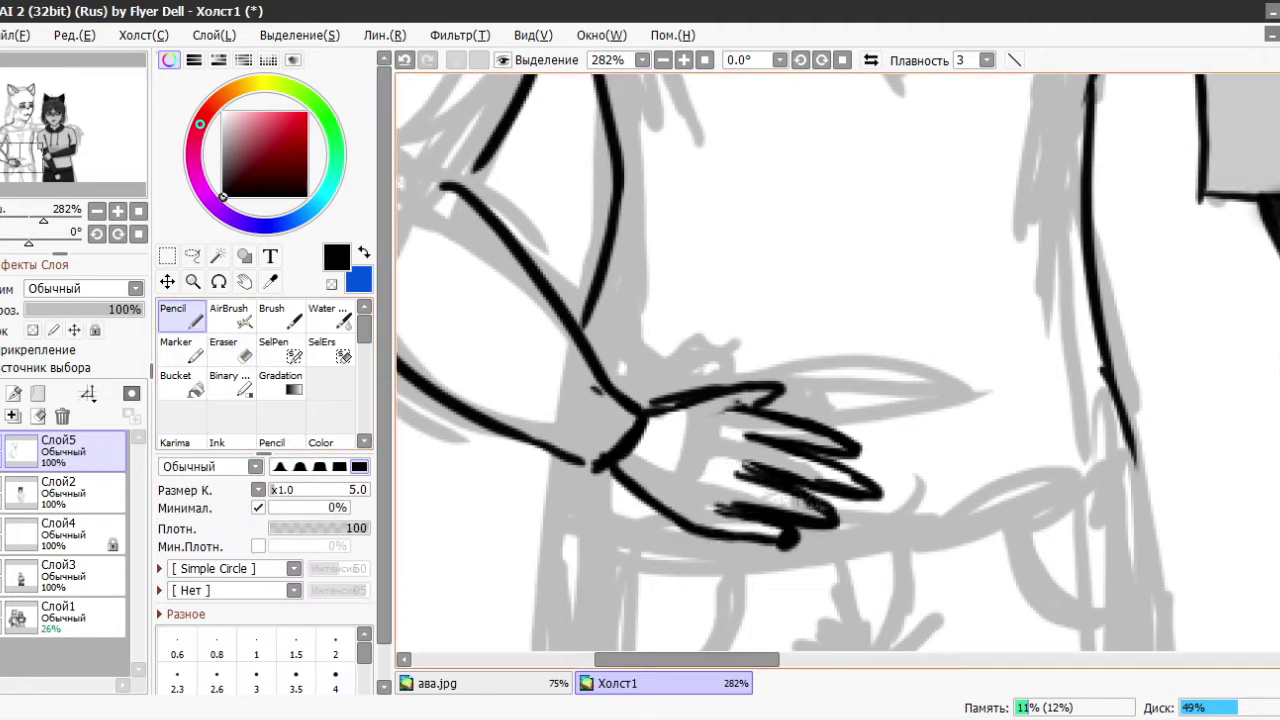
{"action": "key", "text": "e"}
{"action": "key", "text": "n"}
{"action": "left_click_drag", "start_coordinate": [764, 545], "coordinate": [808, 530]}
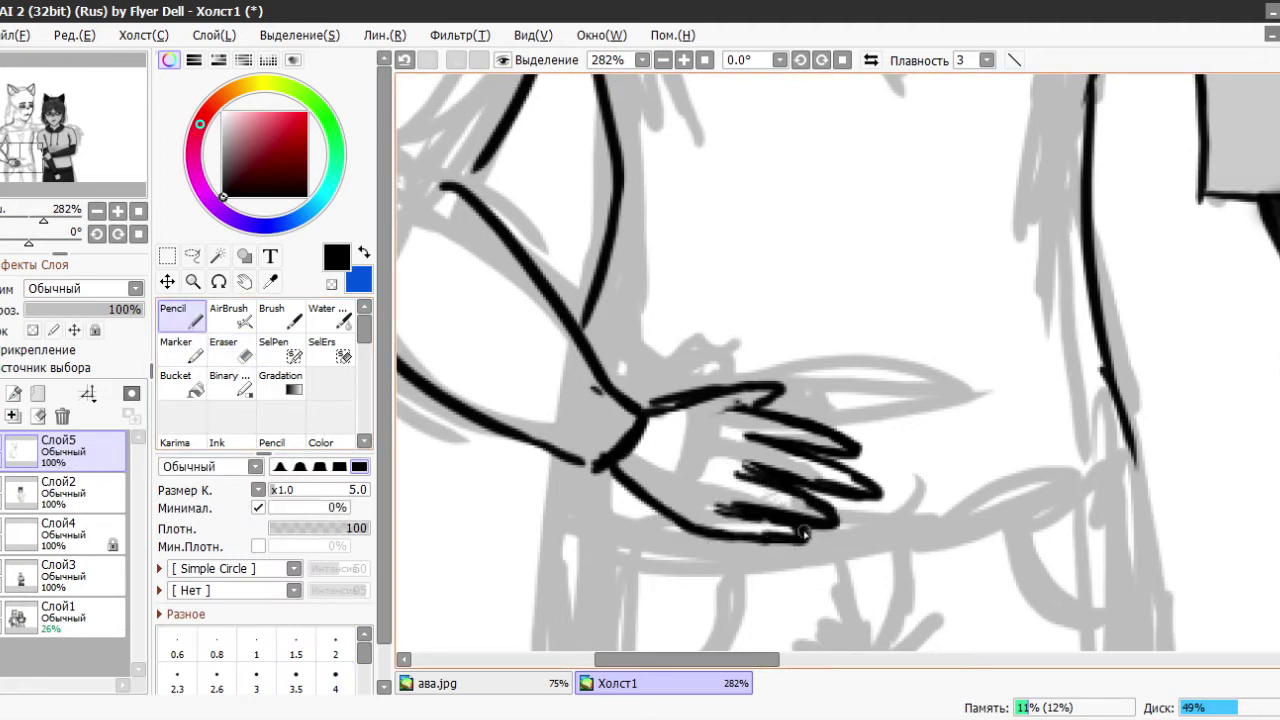
- Erase excess ink around the lower fingers and undo the stray Pencil stroke
{"action": "key", "text": "e"}
{"action": "left_click_drag", "start_coordinate": [870, 485], "coordinate": [790, 488]}
{"action": "left_click_drag", "start_coordinate": [835, 528], "coordinate": [725, 505]}
{"action": "mouse_move", "coordinate": [805, 470]}
{"action": "left_mouse_down"}
{"action": "mouse_move", "coordinate": [735, 500]}
{"action": "mouse_move", "coordinate": [805, 495]}
{"action": "left_mouse_up"}
{"action": "key", "text": "n"}
{"action": "key", "text": "ctrl+z"}
- Redraw the palm's outer edge and both wrist lines, erasing the rough overlaps
{"action": "left_click_drag", "start_coordinate": [536, 362], "coordinate": [964, 636]}
{"action": "scroll", "coordinate": [964, 636], "scroll_direction": "right", "scroll_amount": 3}
{"action": "key", "text": "e"}
{"action": "left_click_drag", "start_coordinate": [880, 500], "coordinate": [786, 443]}
{"action": "key", "text": "n"}
{"action": "left_click_drag", "start_coordinate": [880, 418], "coordinate": [870, 606]}
{"action": "left_click_drag", "start_coordinate": [792, 518], "coordinate": [750, 610]}
{"action": "key", "text": "e"}
{"action": "left_click_drag", "start_coordinate": [805, 540], "coordinate": [795, 555]}
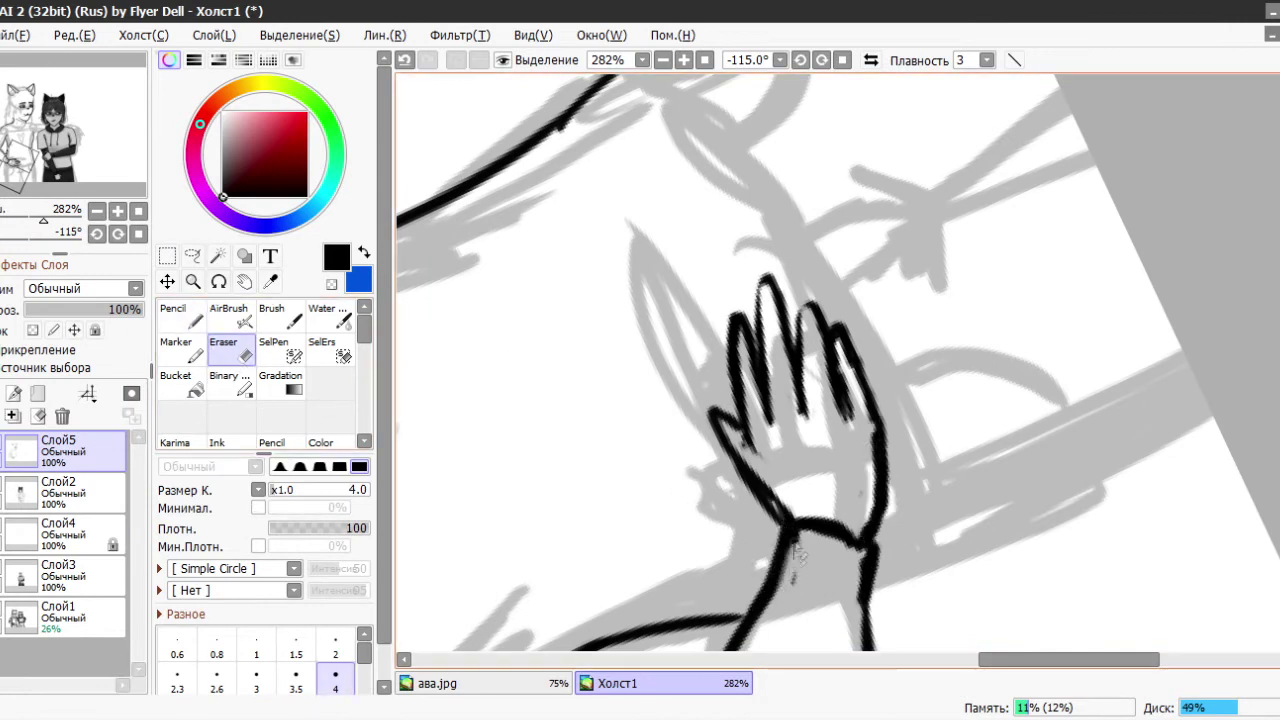
- Redraw the ring finger with a fuller rounded tip beside the little finger
{"action": "key", "text": "n"}
{"action": "mouse_move", "coordinate": [835, 290]}
{"action": "left_mouse_down"}
{"action": "mouse_move", "coordinate": [800, 365]}
{"action": "mouse_move", "coordinate": [788, 300]}
{"action": "left_mouse_up"}
{"action": "left_click_drag", "start_coordinate": [800, 288], "coordinate": [830, 372]}
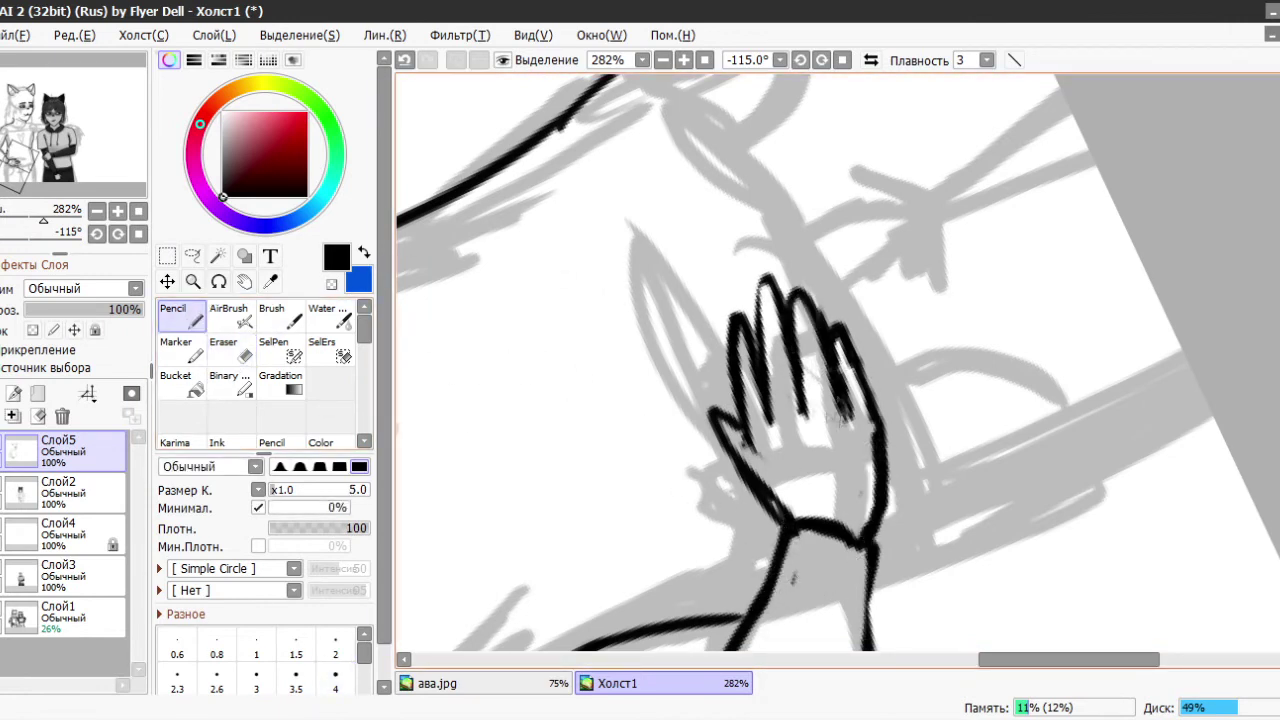
- Erase the middle finger and ink it again as a longer finger with a rounded tip
{"action": "key", "text": "e"}
{"action": "left_click_drag", "start_coordinate": [790, 285], "coordinate": [805, 435]}
{"action": "key", "text": "n"}
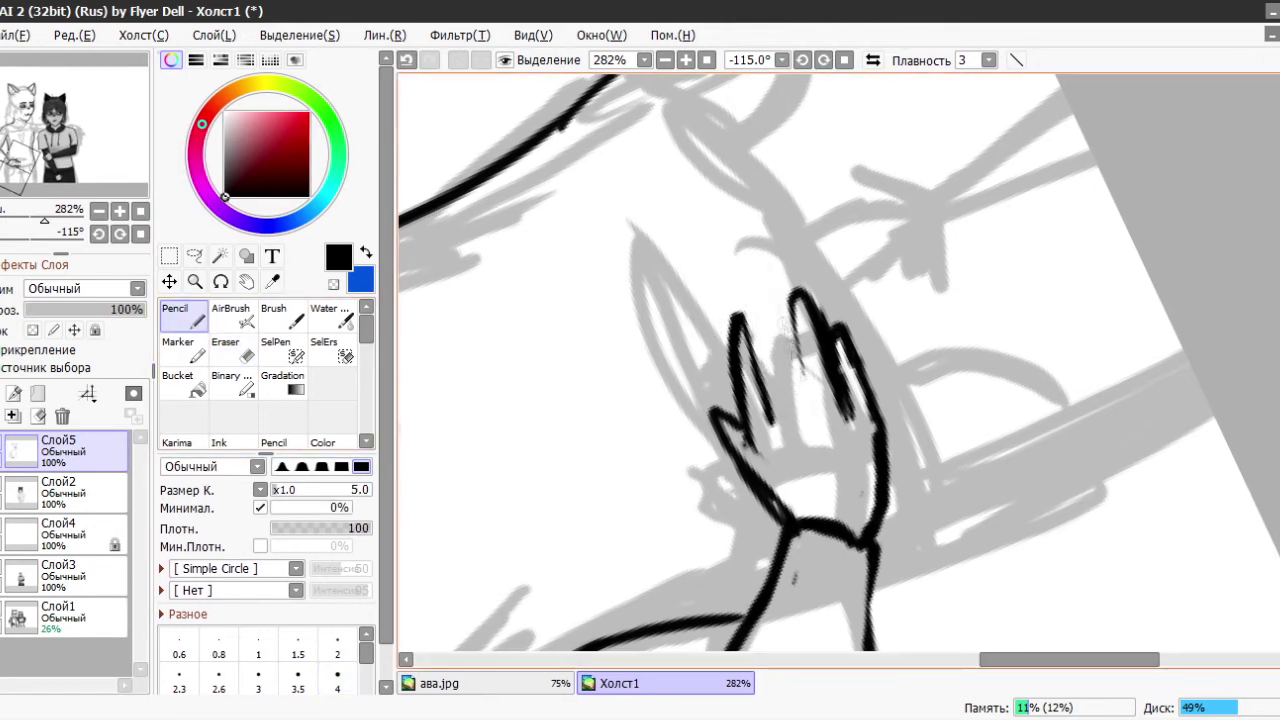
{"action": "left_click_drag", "start_coordinate": [760, 268], "coordinate": [798, 390]}
{"action": "key", "text": "ctrl+z"}
{"action": "key", "text": "ctrl+z"}
{"action": "left_click_drag", "start_coordinate": [752, 258], "coordinate": [780, 312]}
{"action": "mouse_move", "coordinate": [765, 275]}
{"action": "left_mouse_down"}
{"action": "mouse_move", "coordinate": [805, 405]}
{"action": "mouse_move", "coordinate": [782, 418]}
{"action": "left_mouse_up"}
- Erase the index finger and redraw it longer beside the middle finger
{"action": "key", "text": "e"}
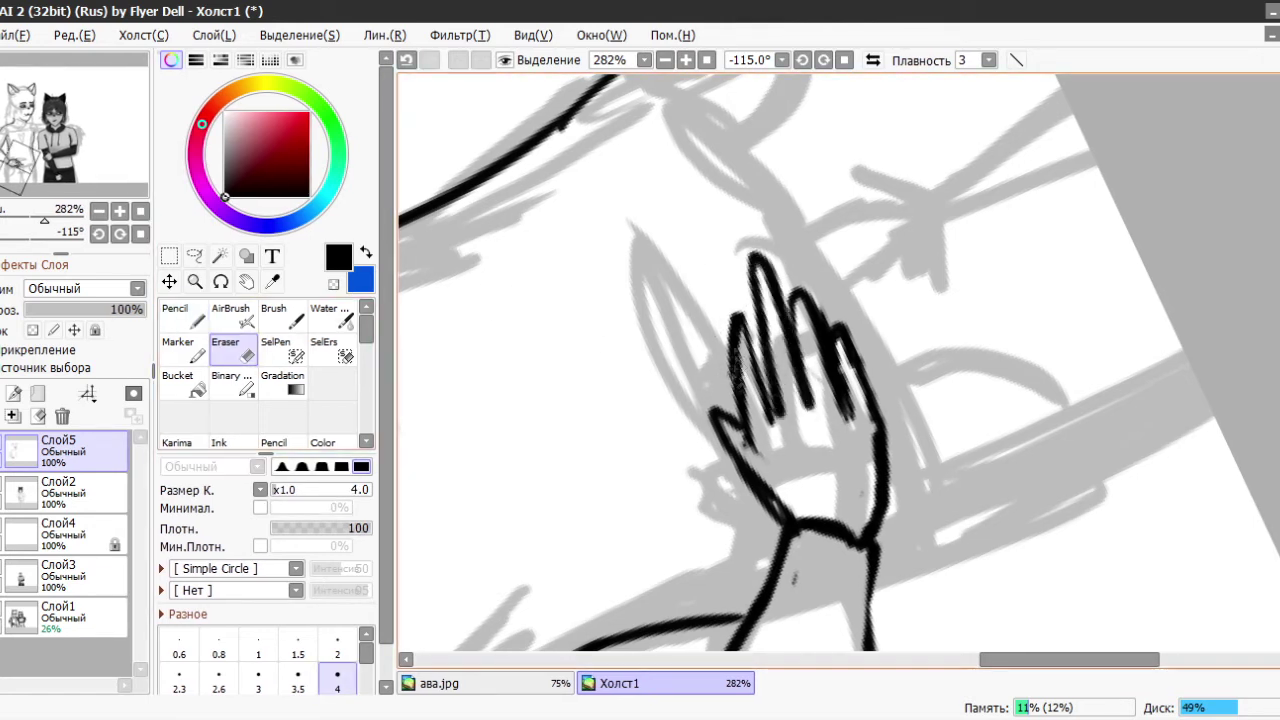
{"action": "left_click_drag", "start_coordinate": [740, 310], "coordinate": [770, 452]}
{"action": "left_click_drag", "start_coordinate": [745, 378], "coordinate": [735, 452]}
{"action": "key", "text": "n"}
{"action": "left_click_drag", "start_coordinate": [742, 342], "coordinate": [725, 440]}
{"action": "left_click_drag", "start_coordinate": [760, 268], "coordinate": [720, 395]}
{"action": "key", "text": "ctrl+z"}
{"action": "mouse_move", "coordinate": [722, 285]}
{"action": "left_mouse_down"}
{"action": "mouse_move", "coordinate": [712, 410]}
{"action": "mouse_move", "coordinate": [770, 412]}
{"action": "left_mouse_up"}
- Redraw the thumb and its smooth outer contour down to the wrist
{"action": "left_click_drag", "start_coordinate": [710, 400], "coordinate": [785, 530]}
{"action": "key", "text": "e"}
{"action": "key", "text": "n"}
{"action": "left_click_drag", "start_coordinate": [735, 442], "coordinate": [804, 545]}
{"action": "key", "text": "e"}
{"action": "key", "text": "n"}
{"action": "mouse_move", "coordinate": [778, 502]}
{"action": "left_mouse_down"}
{"action": "mouse_move", "coordinate": [806, 534]}
{"action": "mouse_move", "coordinate": [793, 521]}
{"action": "left_mouse_up"}
{"action": "key", "text": "e"}
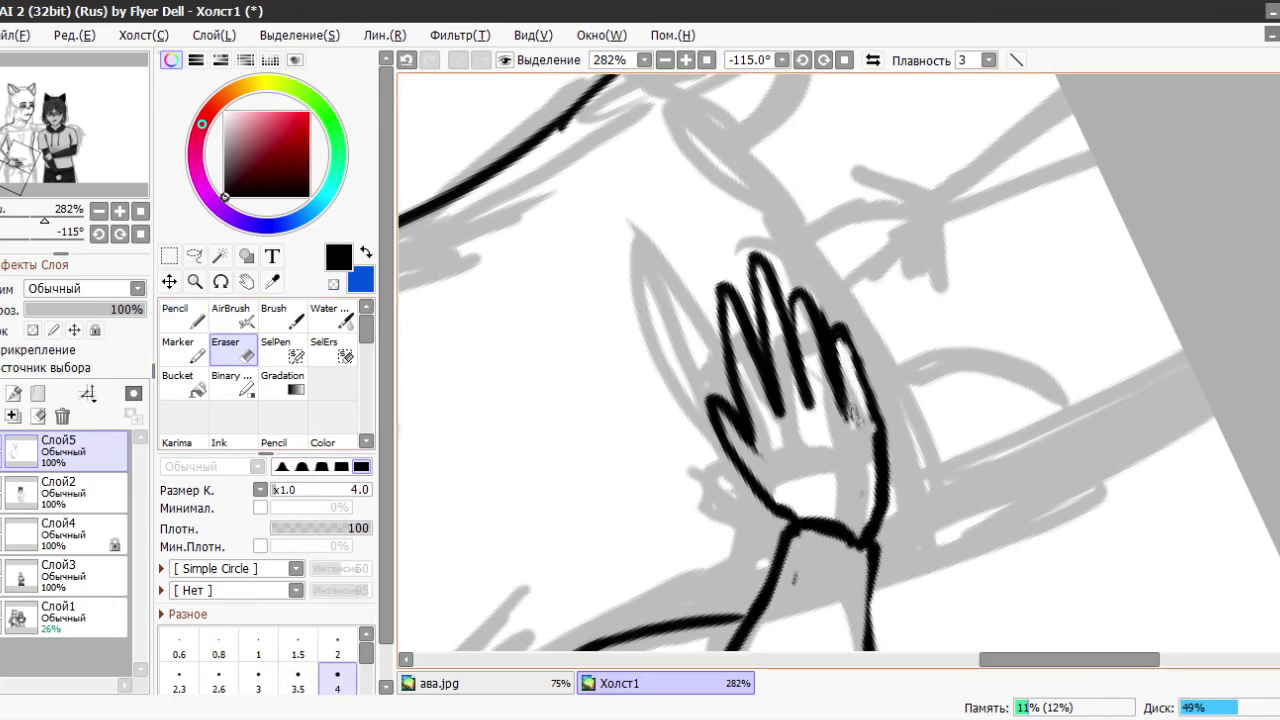
- Thin the index finger's lines with the Eraser and redraw its outer contour
{"action": "left_click_drag", "start_coordinate": [725, 292], "coordinate": [752, 428]}
{"action": "key", "text": "n"}
{"action": "key", "text": "ctrl+z"}
{"action": "left_click_drag", "start_coordinate": [718, 290], "coordinate": [758, 435]}
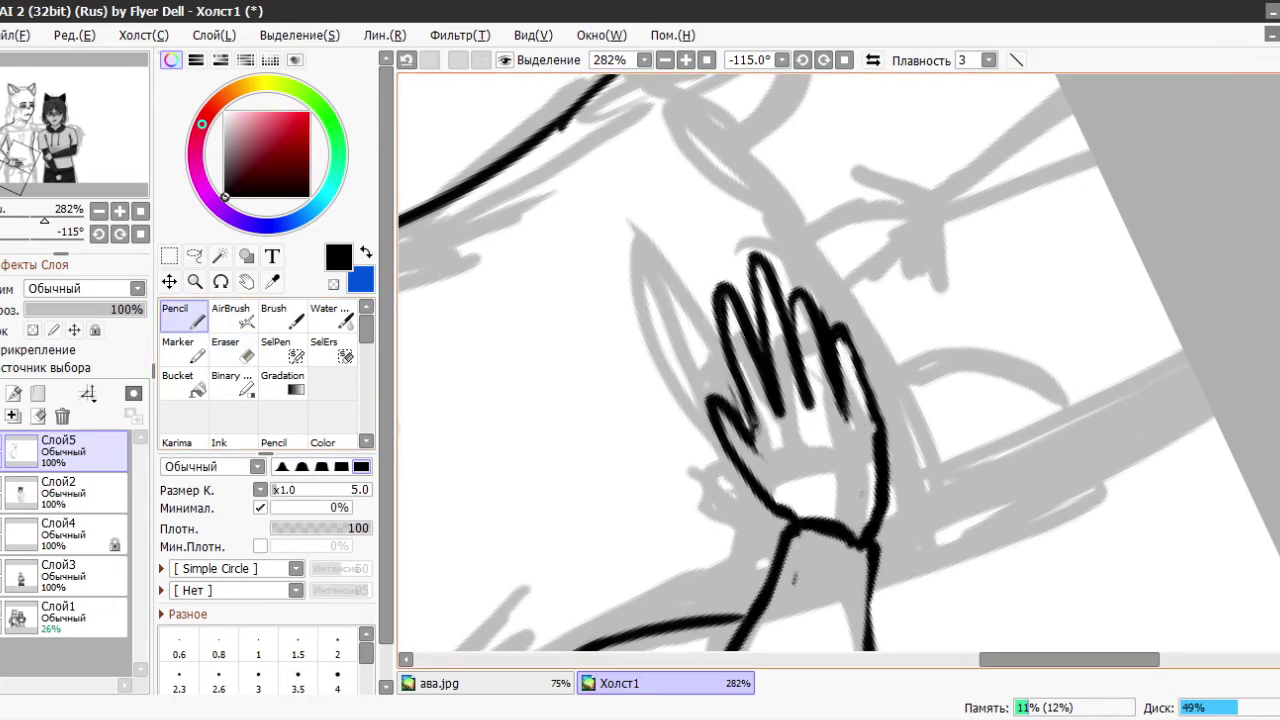
- Clean up the palm and wrist contours with the Eraser and redraw the notch between thumb and index finger
{"action": "key", "text": "e"}
{"action": "mouse_move", "coordinate": [772, 506]}
{"action": "left_mouse_down"}
{"action": "mouse_move", "coordinate": [599, 398]}
{"action": "mouse_move", "coordinate": [719, 497]}
{"action": "mouse_move", "coordinate": [792, 524]}
{"action": "left_mouse_up"}
{"action": "key", "text": "n"}
{"action": "key", "text": "e"}
{"action": "left_click_drag", "start_coordinate": [860, 492], "coordinate": [894, 538]}
{"action": "key", "text": "n"}
{"action": "key", "text": "e"}
{"action": "mouse_move", "coordinate": [878, 460]}
{"action": "left_mouse_down"}
{"action": "mouse_move", "coordinate": [855, 494]}
{"action": "mouse_move", "coordinate": [868, 458]}
{"action": "mouse_move", "coordinate": [879, 555]}
{"action": "left_mouse_up"}
{"action": "key", "text": "n"}
{"action": "key", "text": "e"}
{"action": "key", "text": "n"}
{"action": "mouse_move", "coordinate": [726, 310]}
{"action": "left_mouse_down"}
{"action": "mouse_move", "coordinate": [728, 392]}
{"action": "mouse_move", "coordinate": [760, 450]}
{"action": "left_mouse_up"}
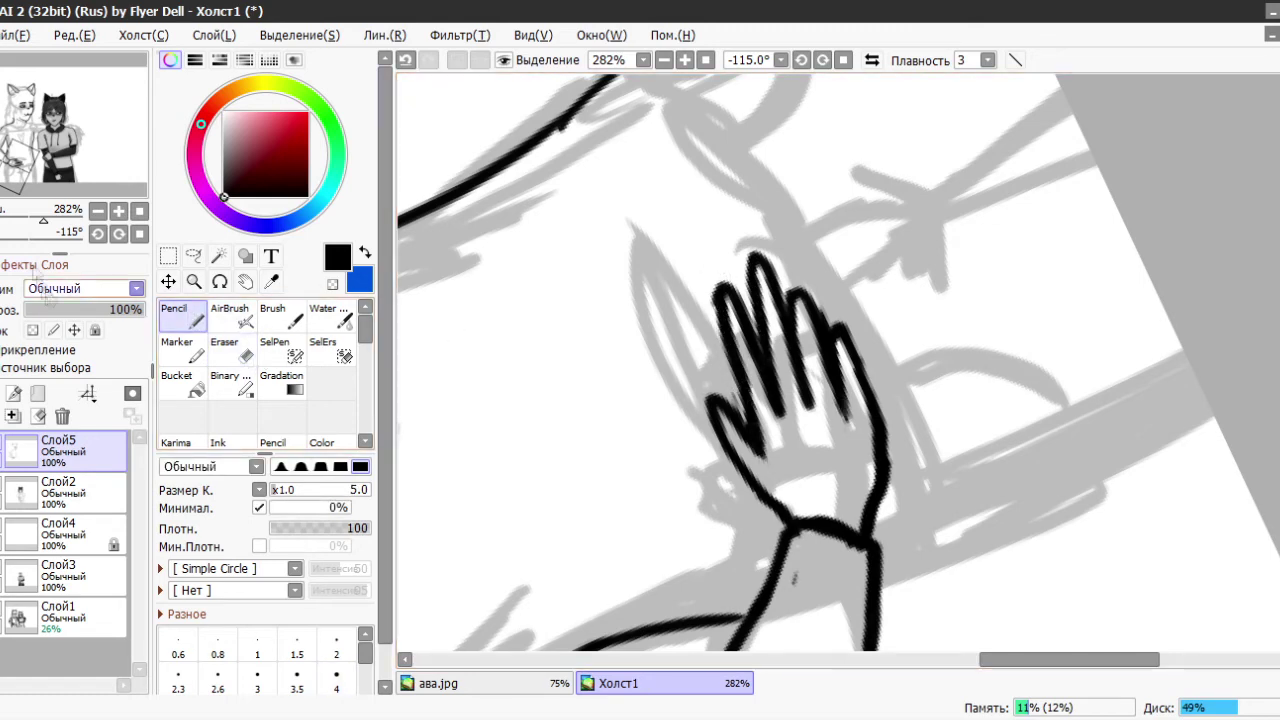
- Ink the trousers' fly and crotch folds and the shirt's hem across the waist, undoing stray hem strokes
{"action": "key", "text": "Home"}
{"action": "scroll", "coordinate": [624, 327], "scroll_direction": "down", "scroll_amount": 3}
{"action": "scroll", "coordinate": [624, 327], "scroll_direction": "down", "scroll_amount": 1}
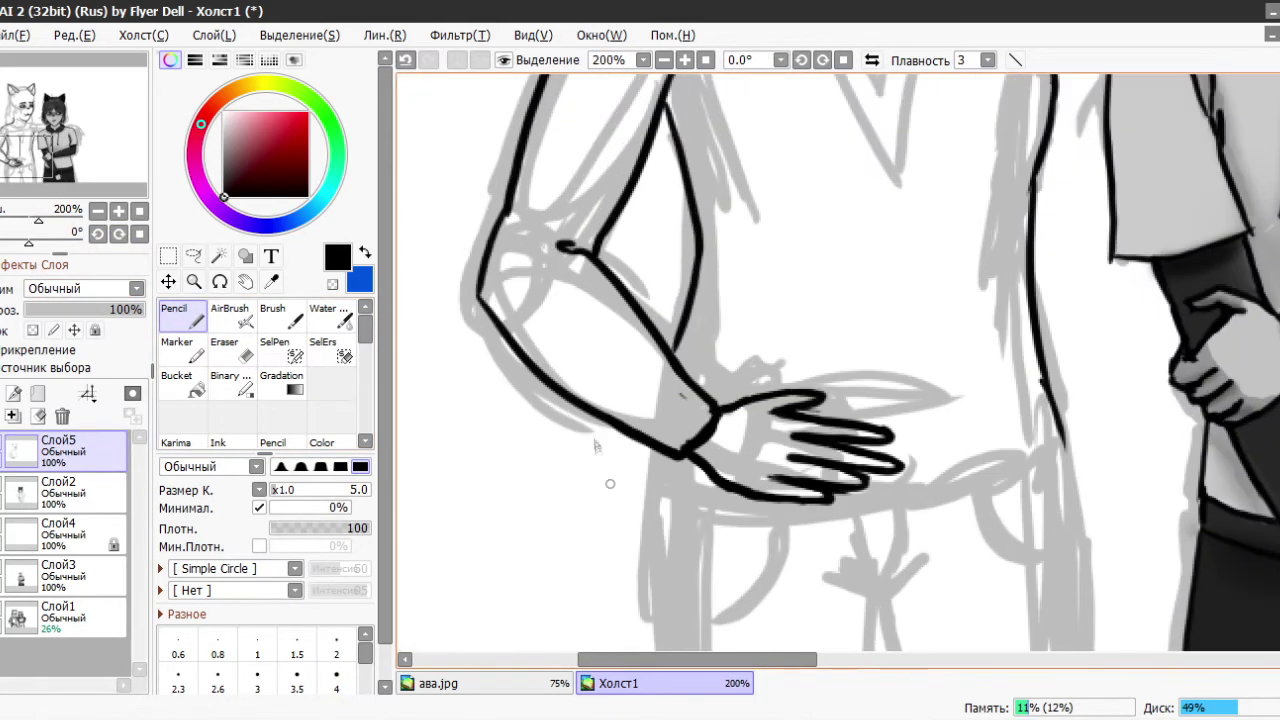
{"action": "left_click_drag", "start_coordinate": [762, 536], "coordinate": [790, 554]}
{"action": "left_click_drag", "start_coordinate": [790, 554], "coordinate": [828, 528]}
{"action": "left_click_drag", "start_coordinate": [790, 490], "coordinate": [800, 500]}
{"action": "left_click_drag", "start_coordinate": [640, 468], "coordinate": [800, 490]}
{"action": "key", "text": "ctrl+z"}
{"action": "key", "text": "ctrl+z"}
{"action": "mouse_move", "coordinate": [690, 472]}
{"action": "left_mouse_down"}
{"action": "mouse_move", "coordinate": [830, 488]}
{"action": "mouse_move", "coordinate": [925, 450]}
{"action": "left_mouse_up"}
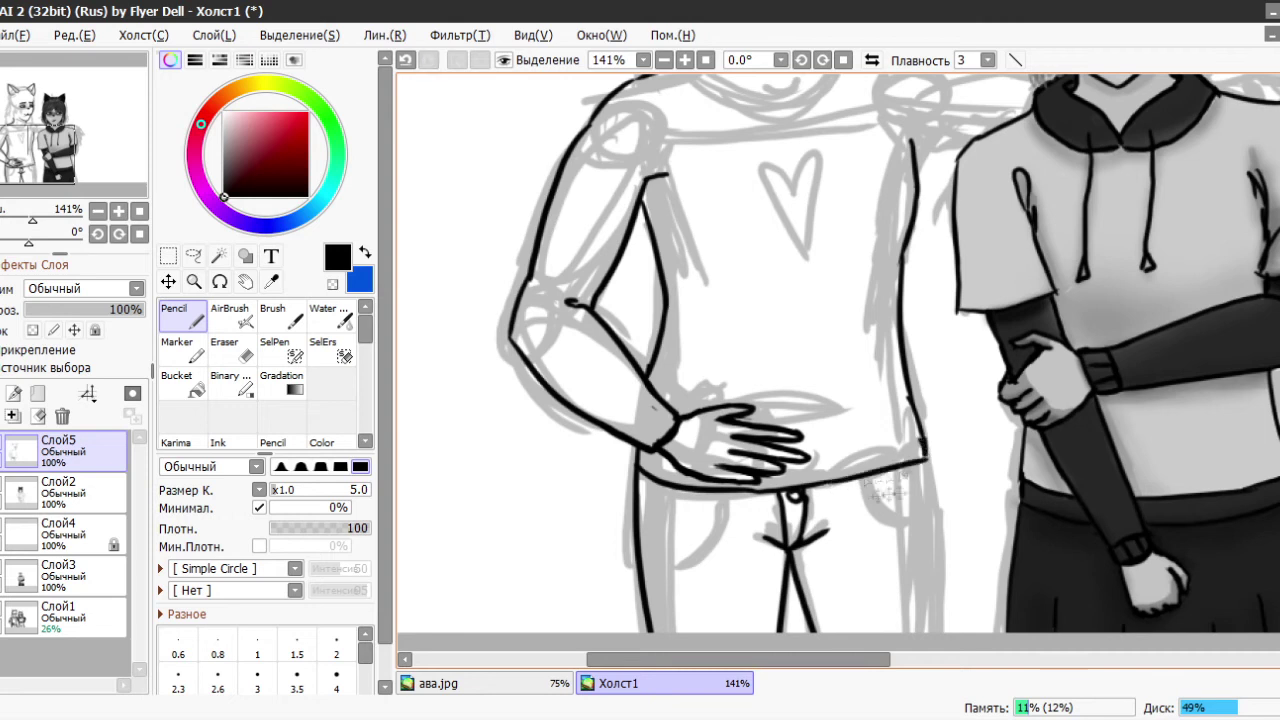
- Ink the trousers' two curved pockets and outer side seams below the shirt hem, undoing stray strokes
{"action": "left_click_drag", "start_coordinate": [655, 482], "coordinate": [648, 632]}
{"action": "key", "text": "ctrl+z"}
{"action": "mouse_move", "coordinate": [725, 495]}
{"action": "left_mouse_down"}
{"action": "mouse_move", "coordinate": [655, 590]}
{"action": "mouse_move", "coordinate": [652, 555]}
{"action": "left_mouse_up"}
{"action": "left_click_drag", "start_coordinate": [870, 480], "coordinate": [930, 525]}
{"action": "left_click_drag", "start_coordinate": [915, 450], "coordinate": [928, 634]}
{"action": "key", "text": "ctrl+z"}
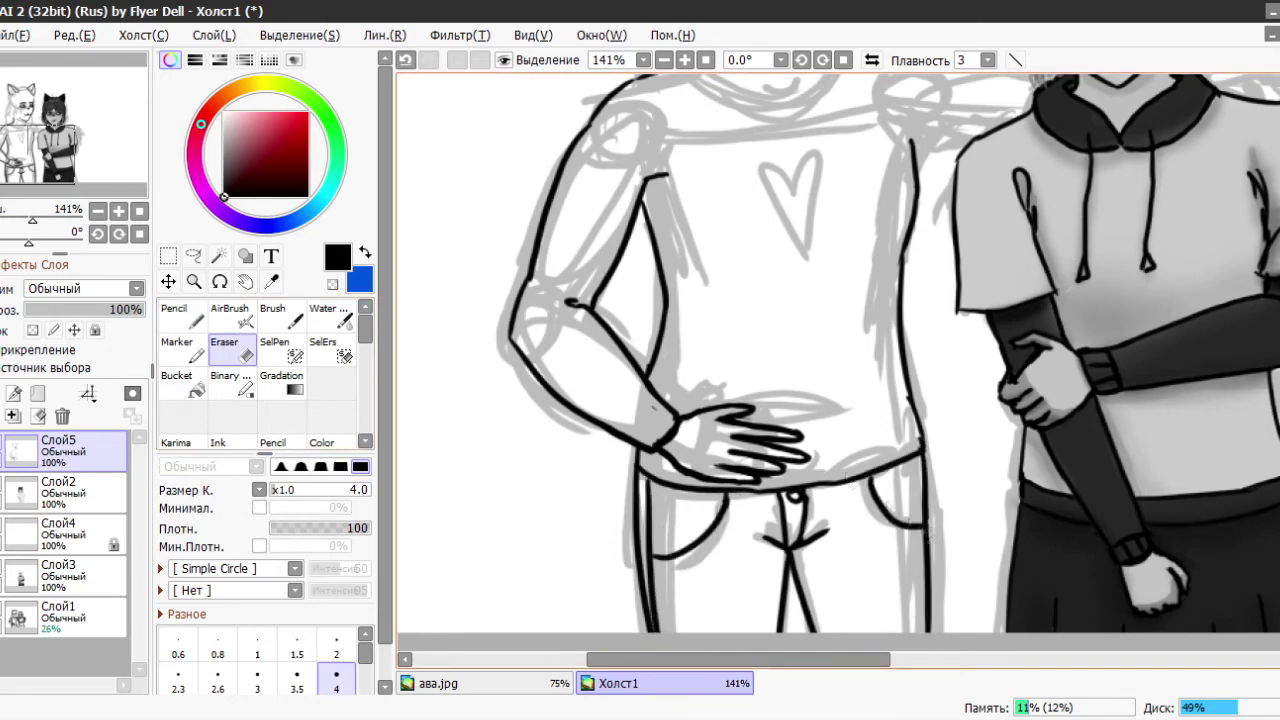
{"action": "scroll", "coordinate": [747, 207], "scroll_direction": "down", "scroll_amount": 1}
{"action": "scroll", "coordinate": [747, 207], "scroll_direction": "up", "scroll_amount": 2}
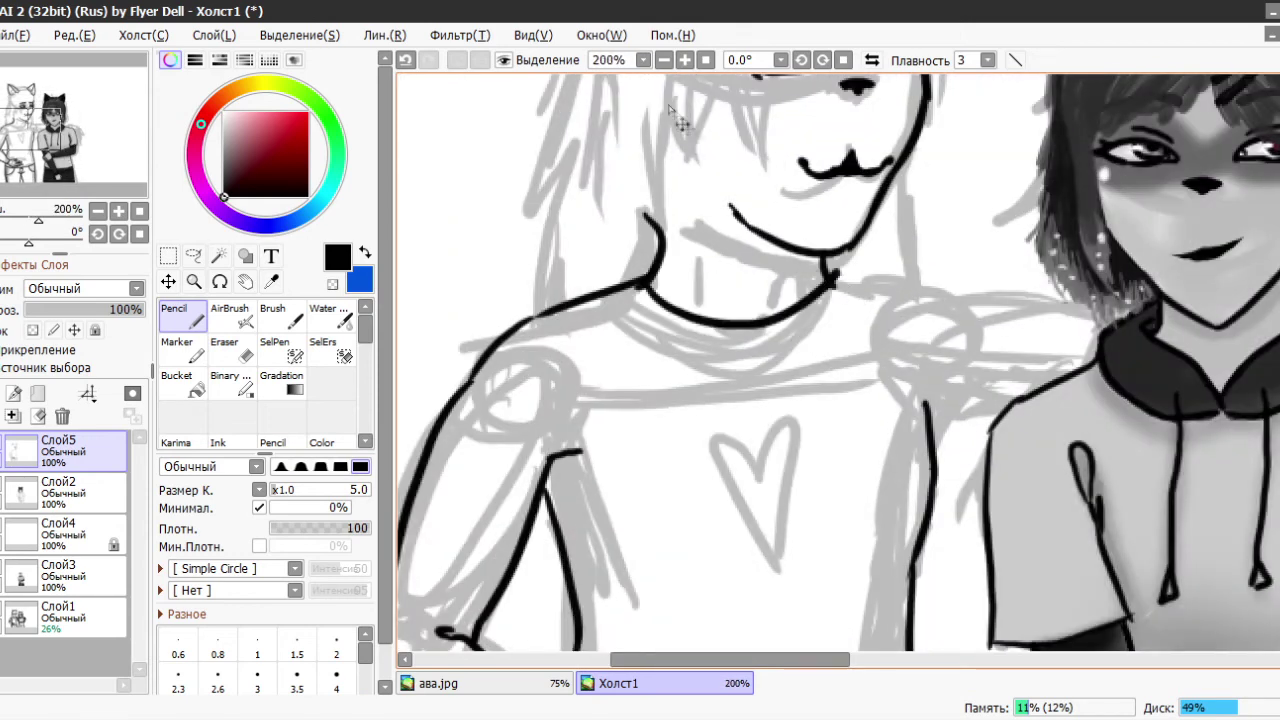
- Redraw the first figure's curved shirt neckline and ink the heart on the chest over the sketch
{"action": "key", "text": "ctrl+z"}
{"action": "key", "text": "ctrl+z"}
{"action": "left_click_drag", "start_coordinate": [645, 282], "coordinate": [832, 287]}
{"action": "left_click_drag", "start_coordinate": [728, 434], "coordinate": [795, 530]}
{"action": "key", "text": "ctrl+z"}
{"action": "mouse_move", "coordinate": [766, 420]}
{"action": "left_mouse_down"}
{"action": "mouse_move", "coordinate": [808, 515]}
{"action": "mouse_move", "coordinate": [795, 535]}
{"action": "mouse_move", "coordinate": [772, 405]}
{"action": "left_mouse_up"}
{"action": "key", "text": "ctrl+z"}
{"action": "scroll", "coordinate": [786, 448], "scroll_direction": "down", "scroll_amount": 3}
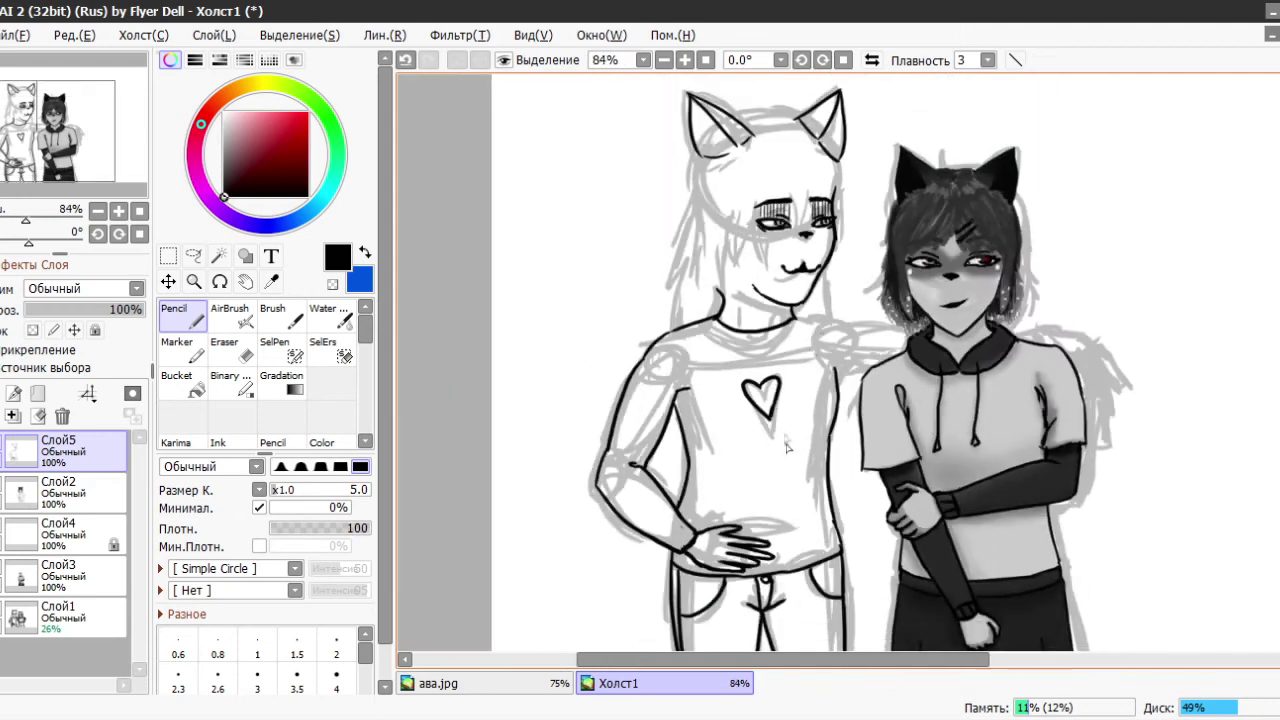
- Ink the first figure's outstretched arm from the neck and shoulder to behind the second figure, undoing uneven attempts
{"action": "scroll", "coordinate": [786, 448], "scroll_direction": "up", "scroll_amount": 3}
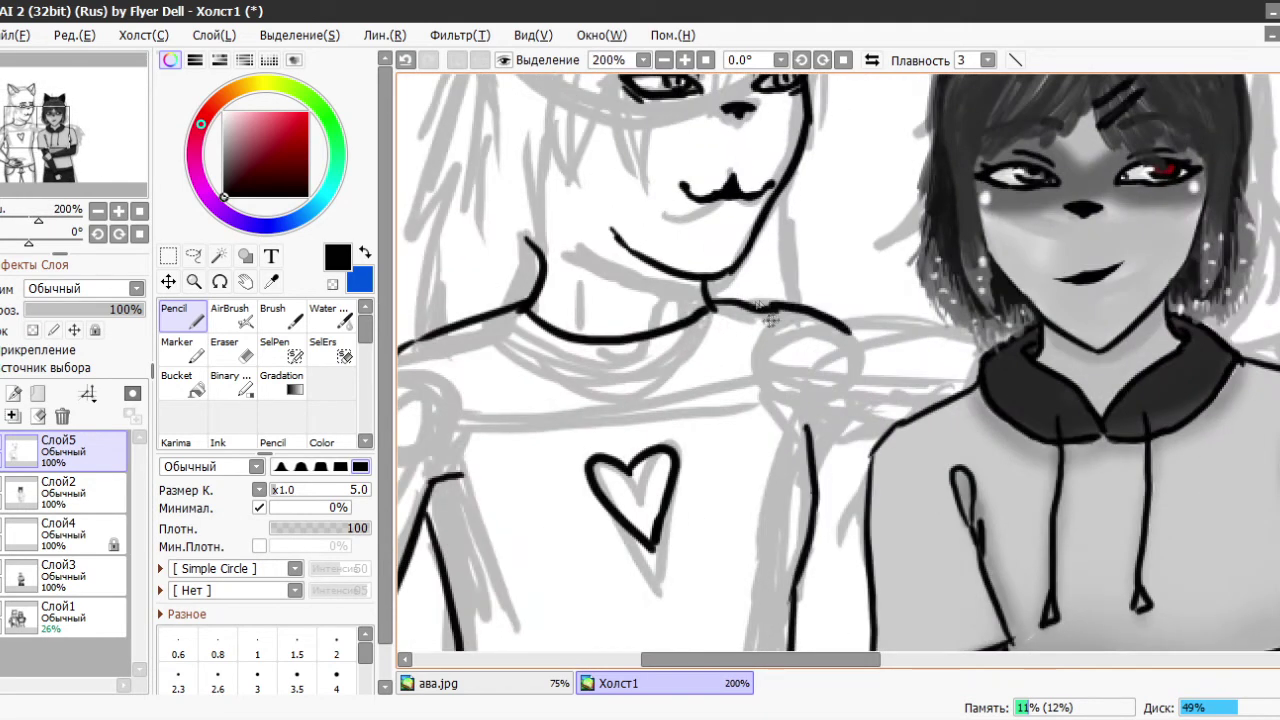
{"action": "key", "text": "ctrl+z"}
{"action": "left_click_drag", "start_coordinate": [712, 300], "coordinate": [860, 322]}
{"action": "key", "text": "ctrl+z"}
{"action": "left_click_drag", "start_coordinate": [756, 304], "coordinate": [992, 340]}
{"action": "key", "text": "ctrl+z"}
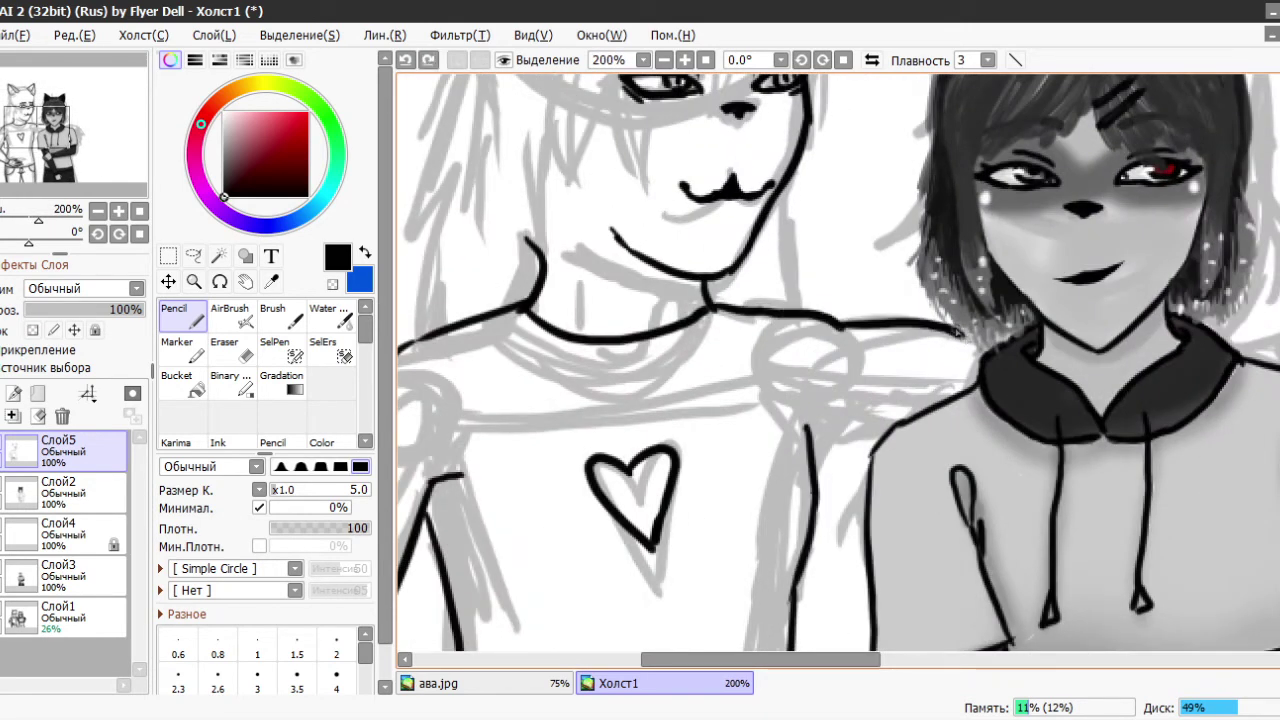
{"action": "scroll", "coordinate": [614, 280], "scroll_direction": "down", "scroll_amount": 3}
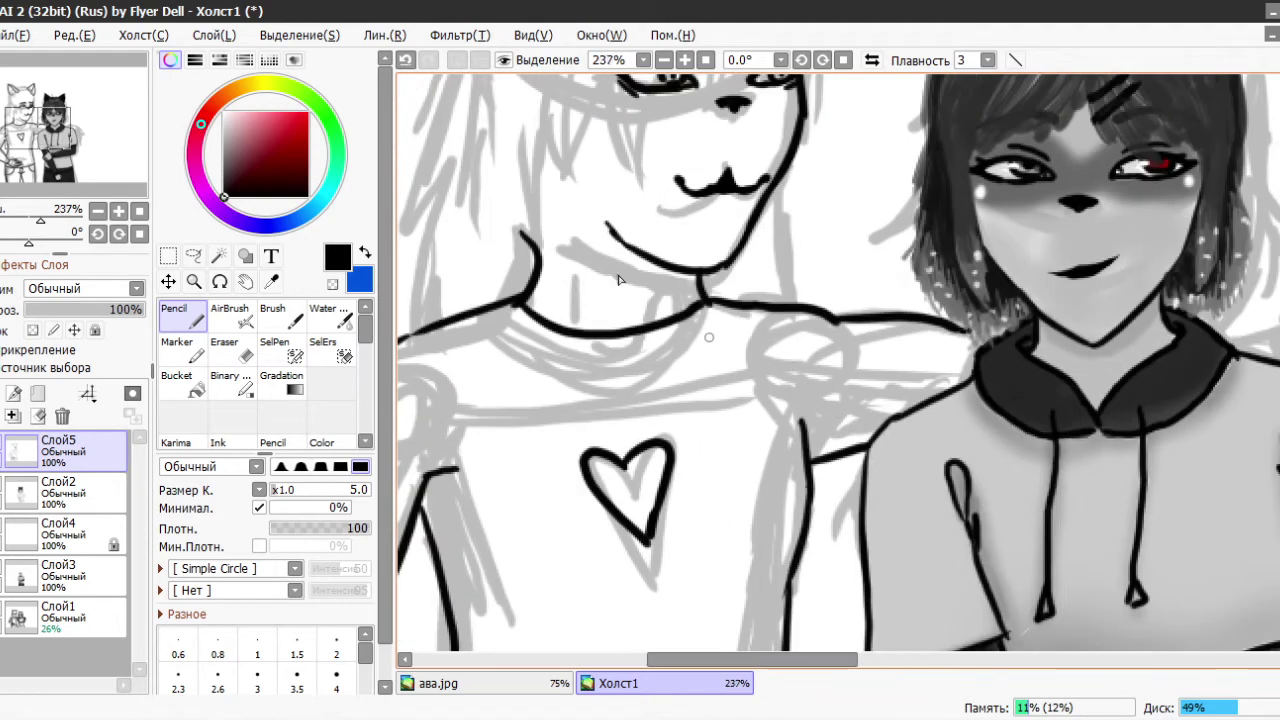
- Continue the outstretched arm's upper contour from the second figure's hood past the far shoulder
{"action": "scroll", "coordinate": [1074, 346], "scroll_direction": "up", "scroll_amount": 2}
{"action": "left_click_drag", "start_coordinate": [846, 285], "coordinate": [990, 300]}
{"action": "scroll", "coordinate": [1018, 290], "scroll_direction": "up", "scroll_amount": 3}
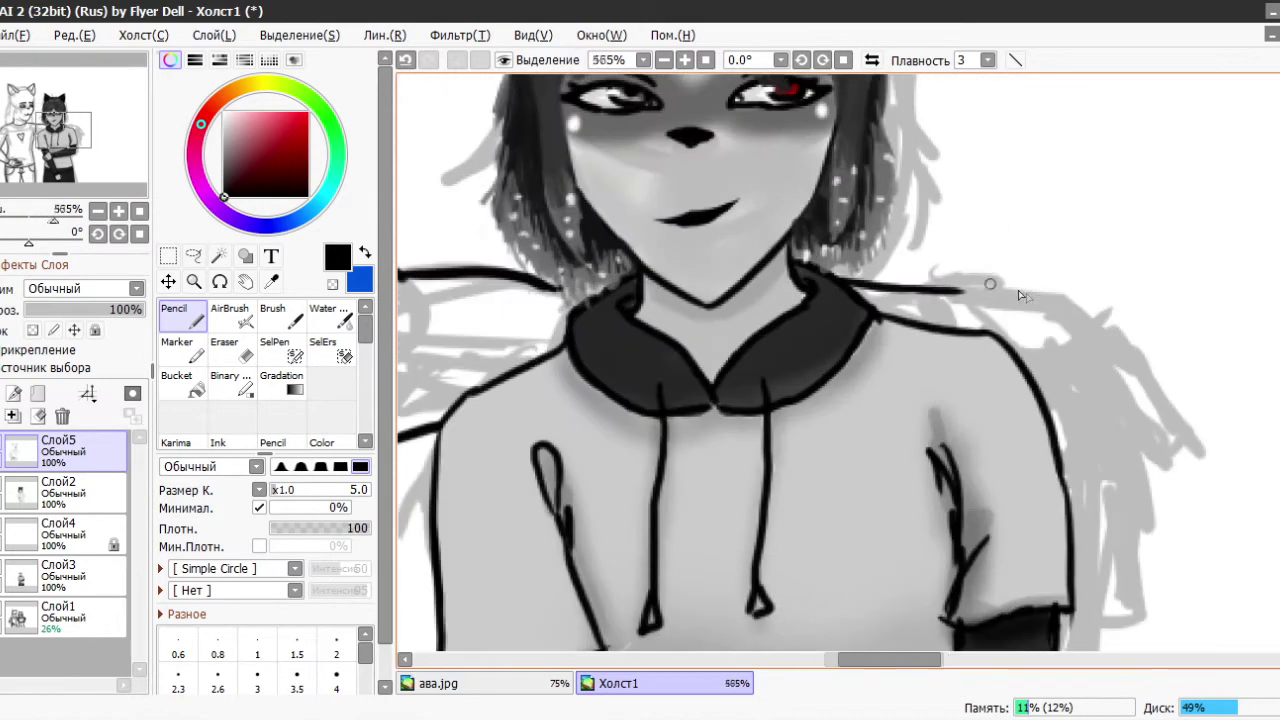
{"action": "scroll", "coordinate": [1012, 290], "scroll_direction": "down", "scroll_amount": 4}
{"action": "scroll", "coordinate": [1012, 290], "scroll_direction": "up", "scroll_amount": 1}
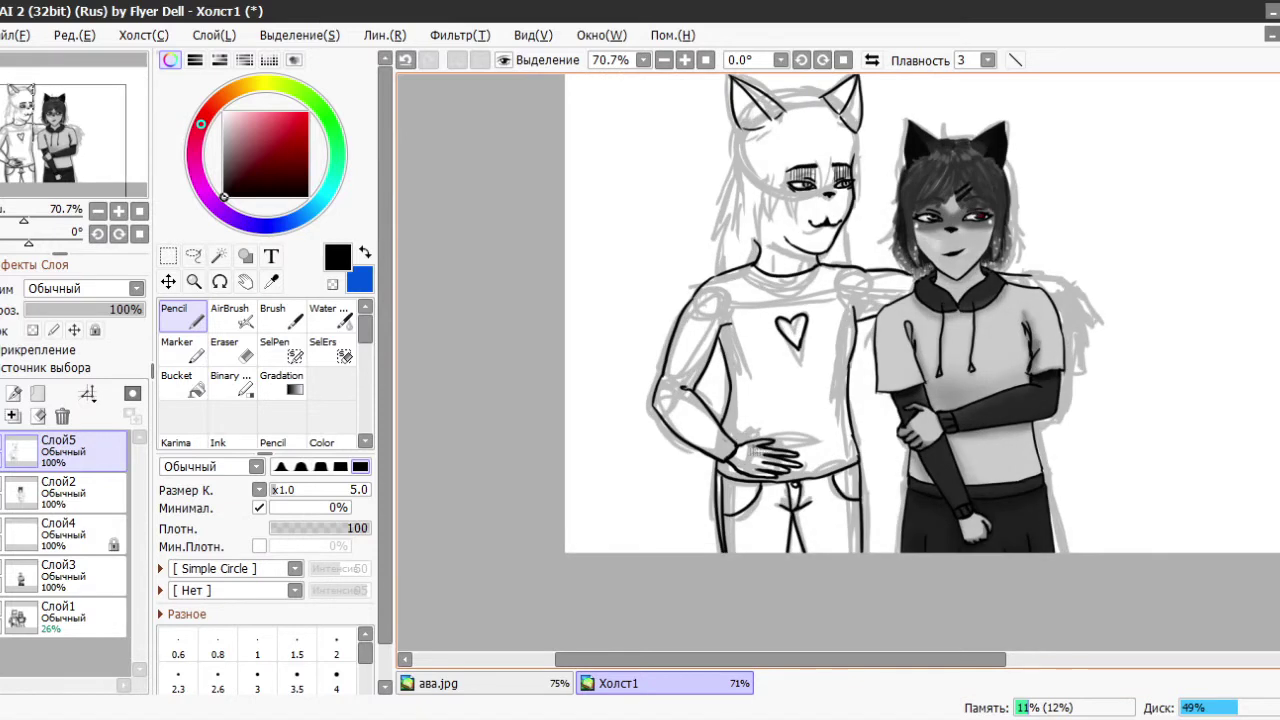
- Lasso the bent arm's forearm and hand, rotate them slightly and shift them up and outward from the body
{"action": "scroll", "coordinate": [742, 430], "scroll_direction": "up", "scroll_amount": 3}
{"action": "key", "text": "l"}
{"action": "left_click_drag", "start_coordinate": [855, 443], "coordinate": [806, 512]}
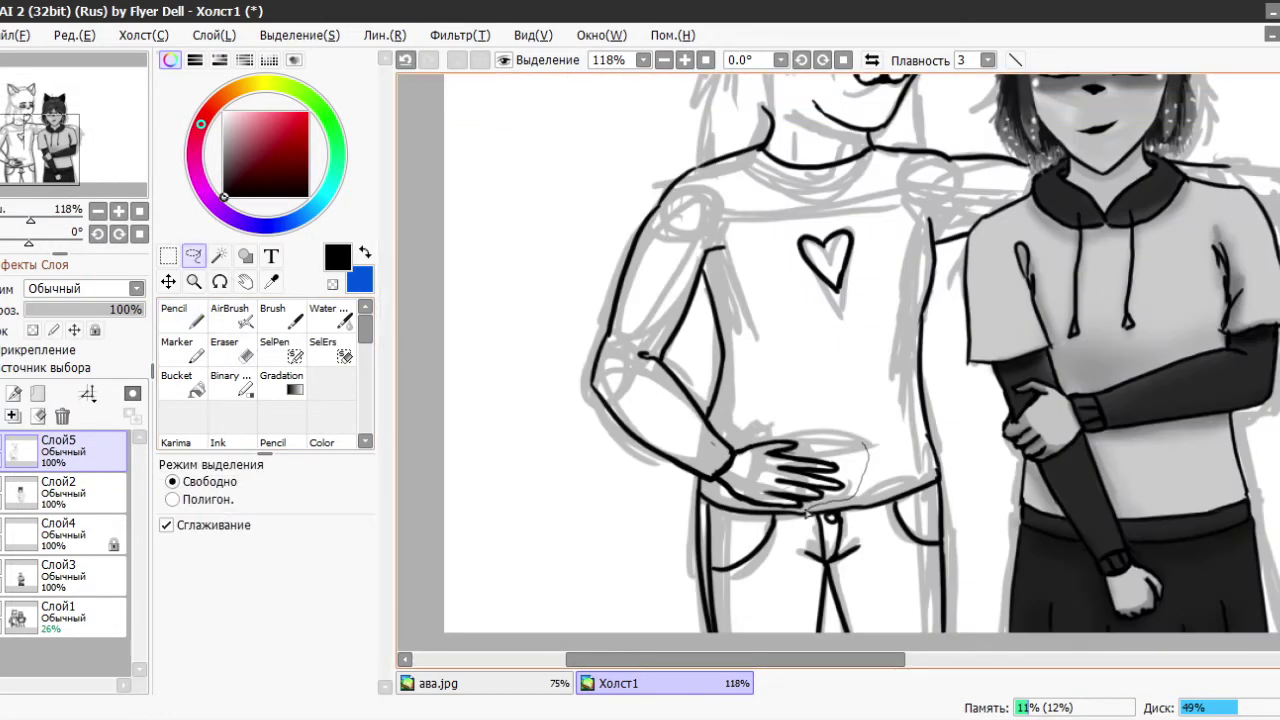
{"action": "left_click_drag", "start_coordinate": [700, 400], "coordinate": [640, 348]}
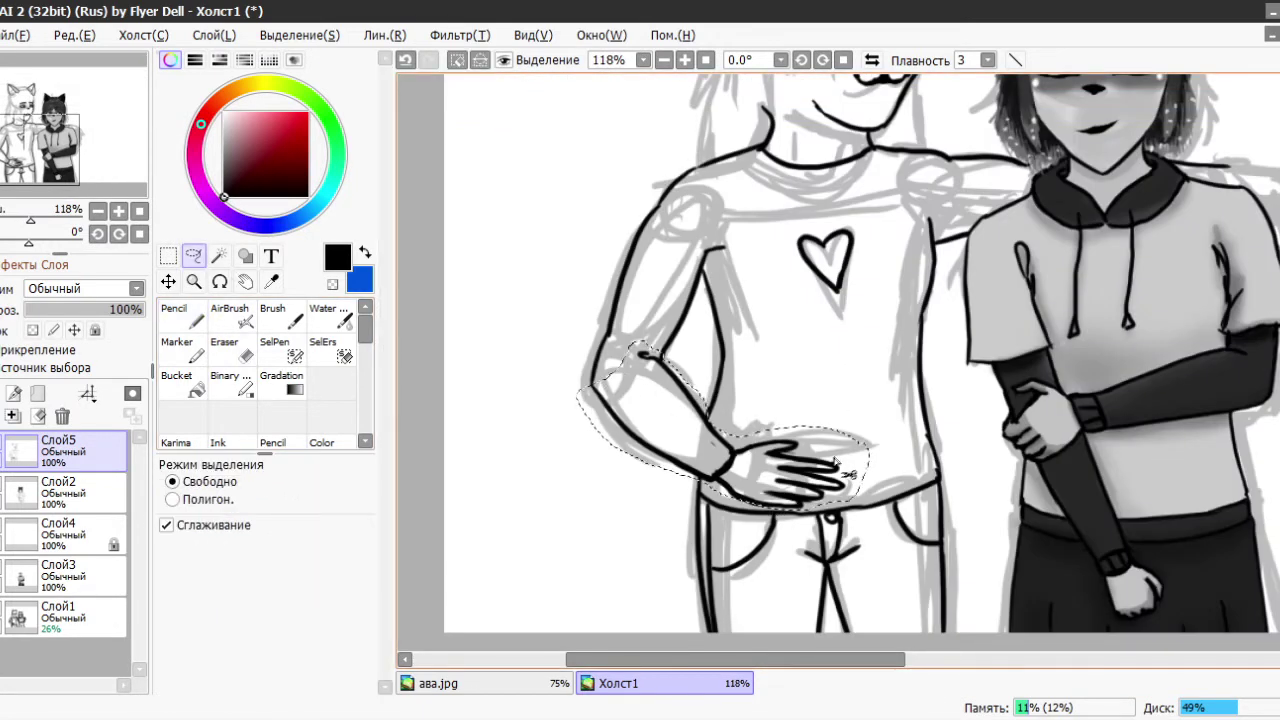
{"action": "key", "text": "ctrl+t"}
{"action": "mouse_move", "coordinate": [797, 414]}
{"action": "left_mouse_down"}
{"action": "mouse_move", "coordinate": [773, 405]}
{"action": "mouse_move", "coordinate": [781, 398]}
{"action": "left_mouse_up"}
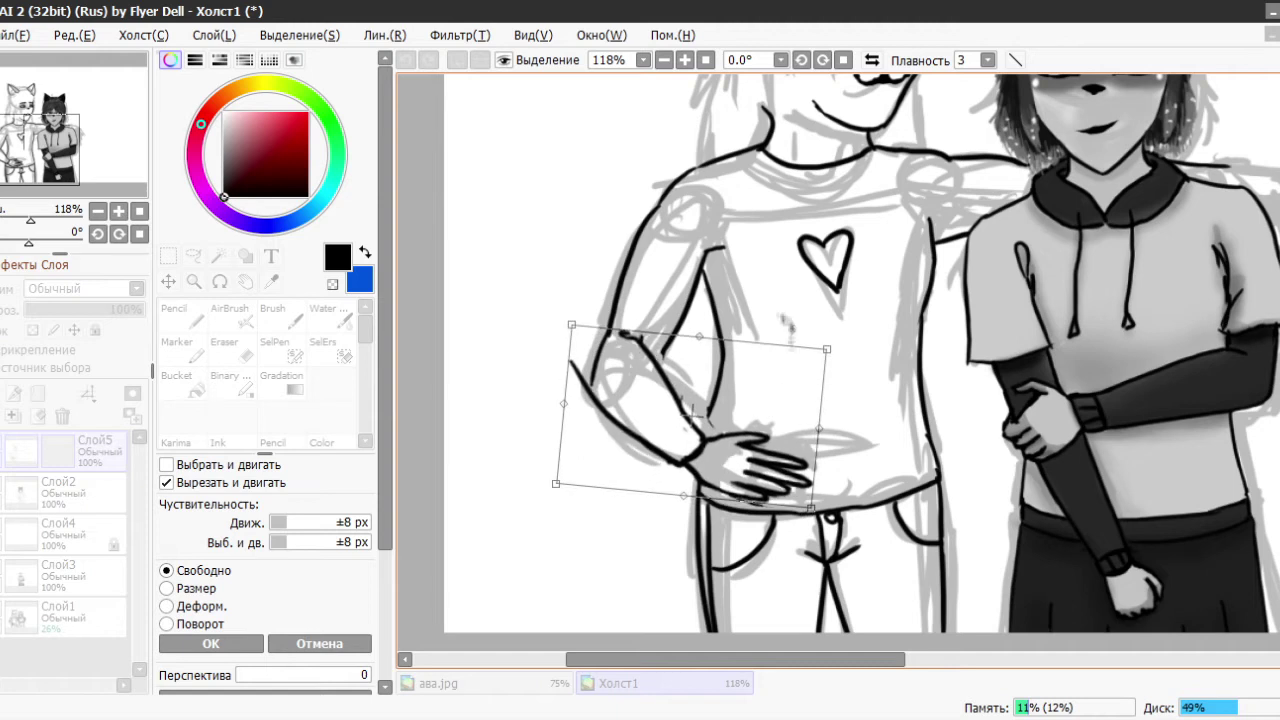
{"action": "key", "text": "Return"}
- Lasso the upper arm, transform it to meet the moved elbow, and clear the selection
{"action": "mouse_move", "coordinate": [697, 243]}
{"action": "left_mouse_down"}
{"action": "mouse_move", "coordinate": [700, 330]}
{"action": "mouse_move", "coordinate": [625, 285]}
{"action": "left_mouse_up"}
{"action": "key", "text": "ctrl+t"}
{"action": "left_click", "coordinate": [206, 643]}
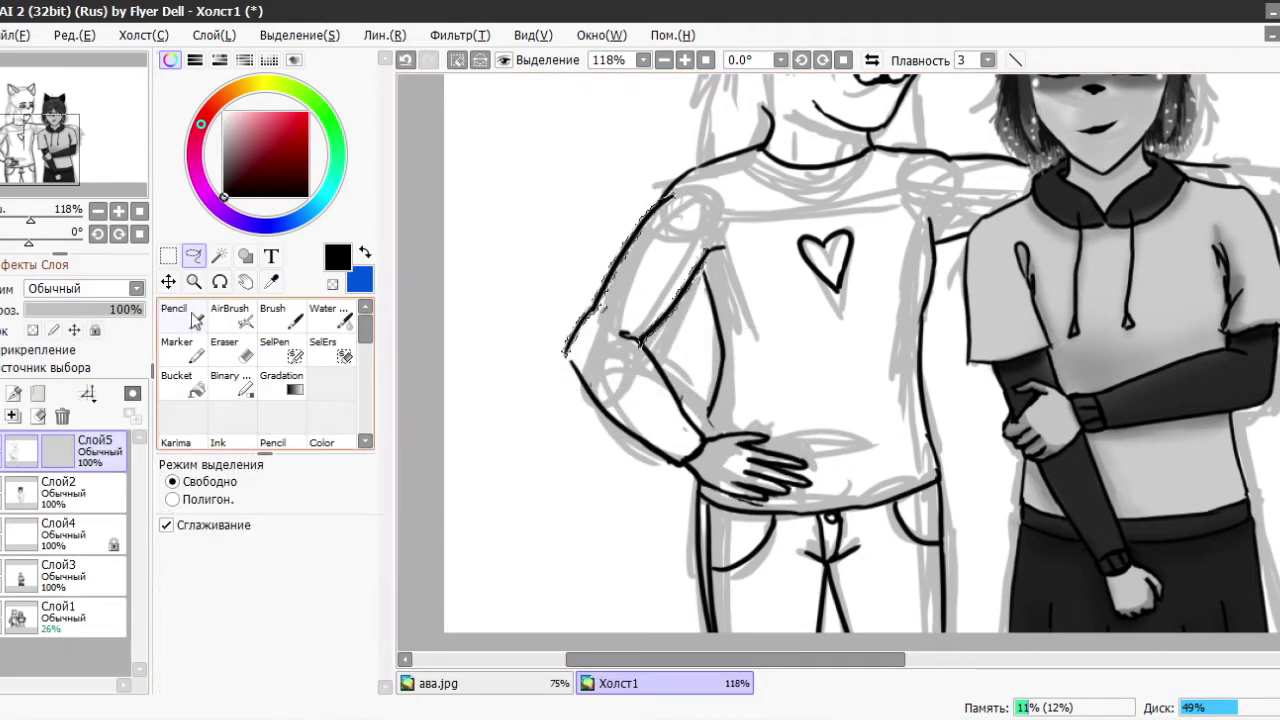
{"action": "left_click", "coordinate": [193, 315]}
{"action": "key", "text": "ctrl+d"}
{"action": "scroll", "coordinate": [607, 345], "scroll_direction": "down", "scroll_amount": 3}
{"action": "scroll", "coordinate": [651, 325], "scroll_direction": "up", "scroll_amount": 5}
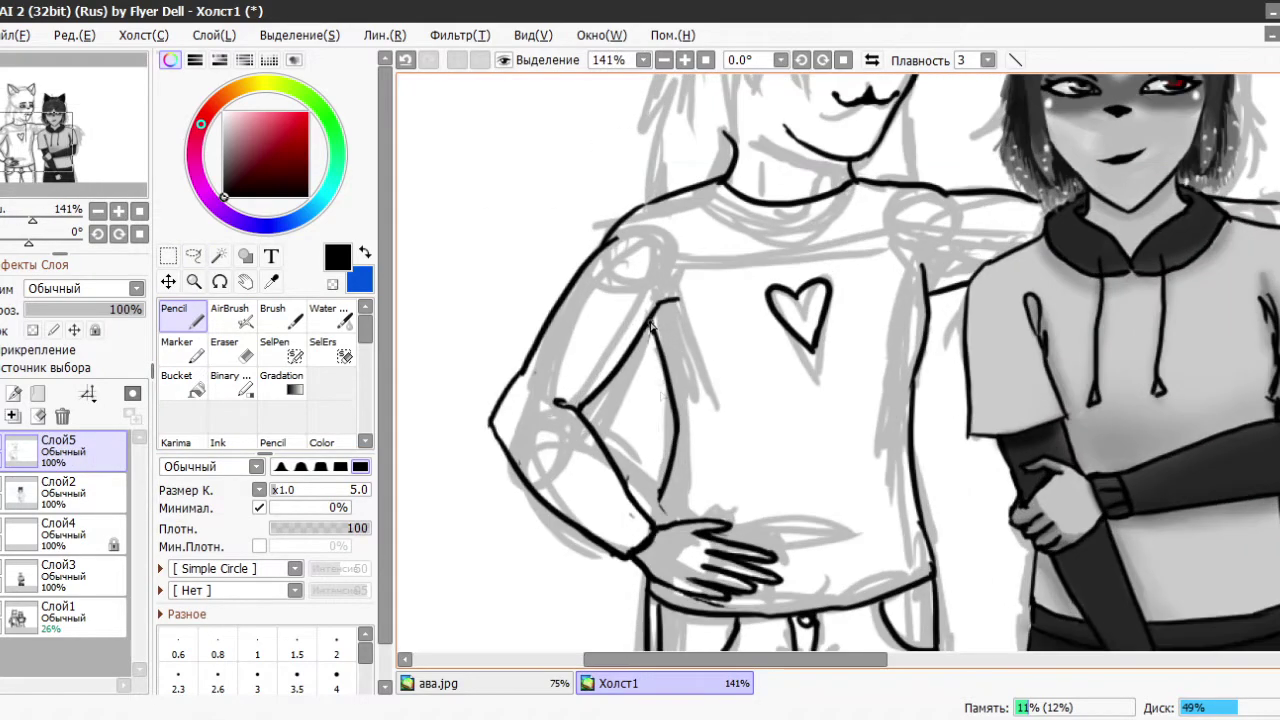
- Ink the neck lines and the hand hanging over the second figure's far shoulder, undoing stray strokes
{"action": "scroll", "coordinate": [670, 450], "scroll_direction": "down", "scroll_amount": 3}
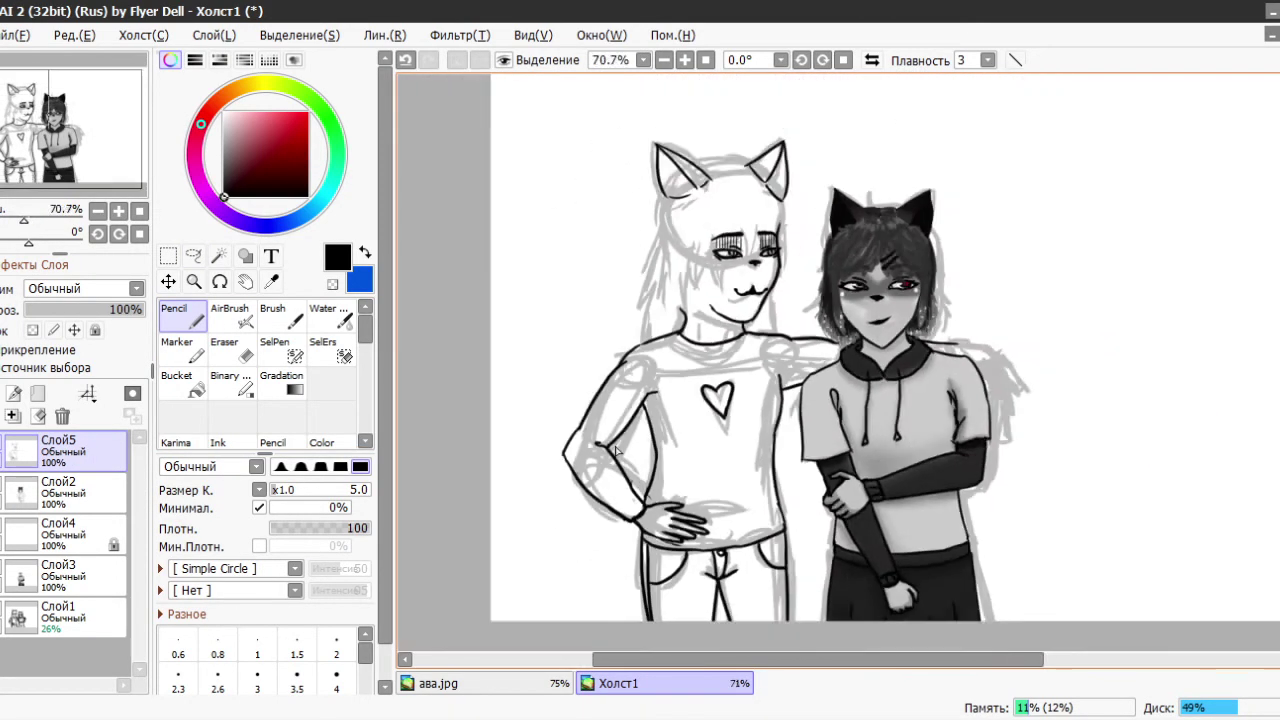
{"action": "scroll", "coordinate": [713, 349], "scroll_direction": "up", "scroll_amount": 2}
{"action": "scroll", "coordinate": [760, 360], "scroll_direction": "down", "scroll_amount": 2}
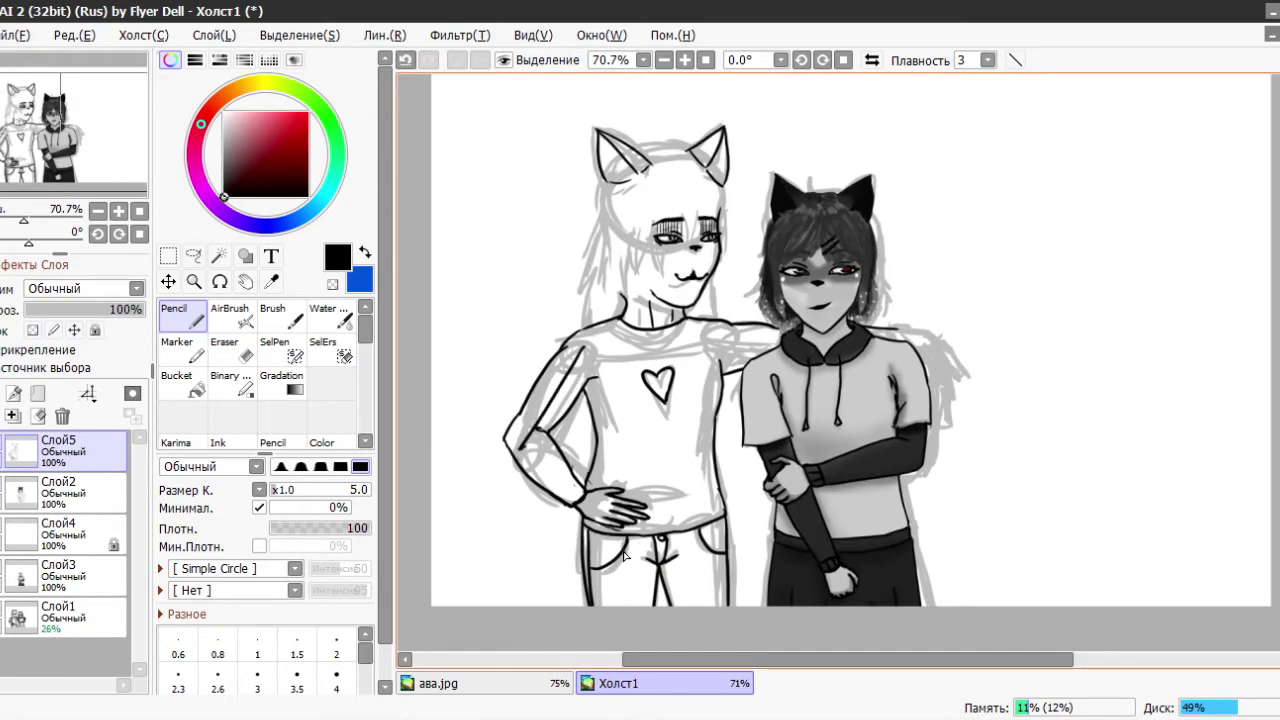
{"action": "key", "text": "ctrl+z"}
{"action": "key", "text": "ctrl+z"}
{"action": "key", "text": "ctrl+z"}
{"action": "key", "text": "ctrl+z"}
{"action": "key", "text": "ctrl+z"}
{"action": "scroll", "coordinate": [889, 329], "scroll_direction": "up", "scroll_amount": 2}
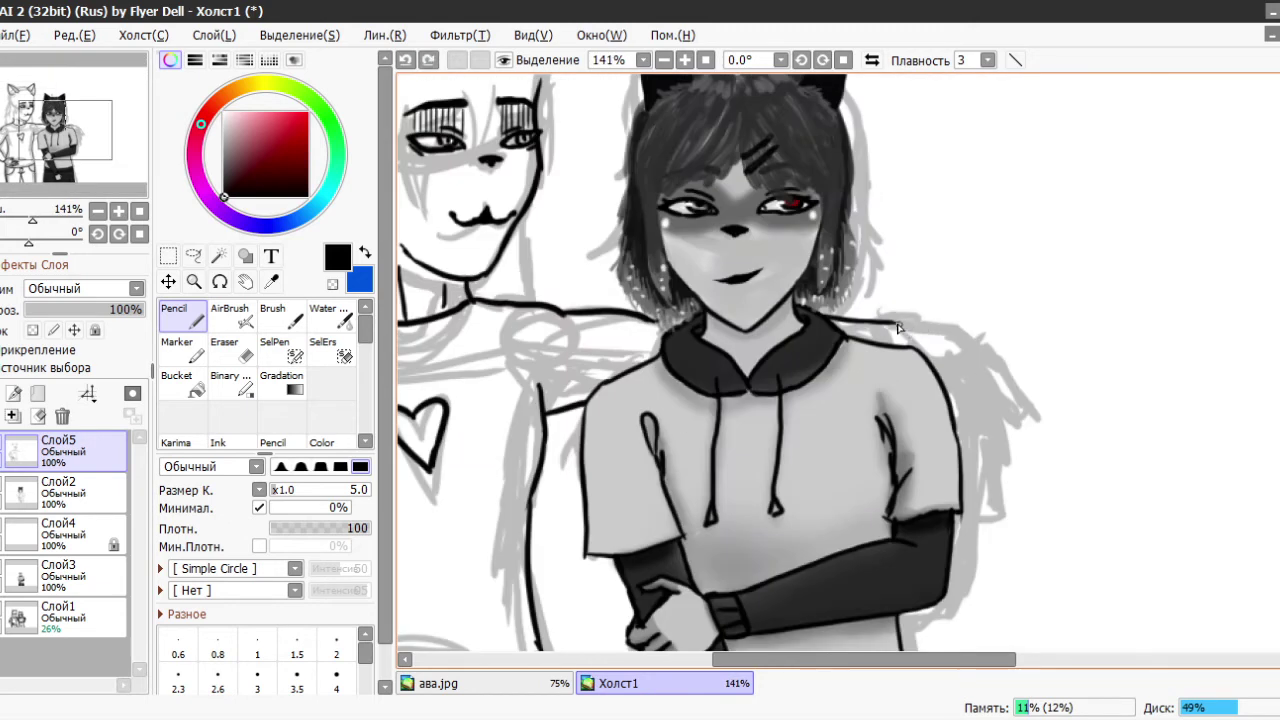
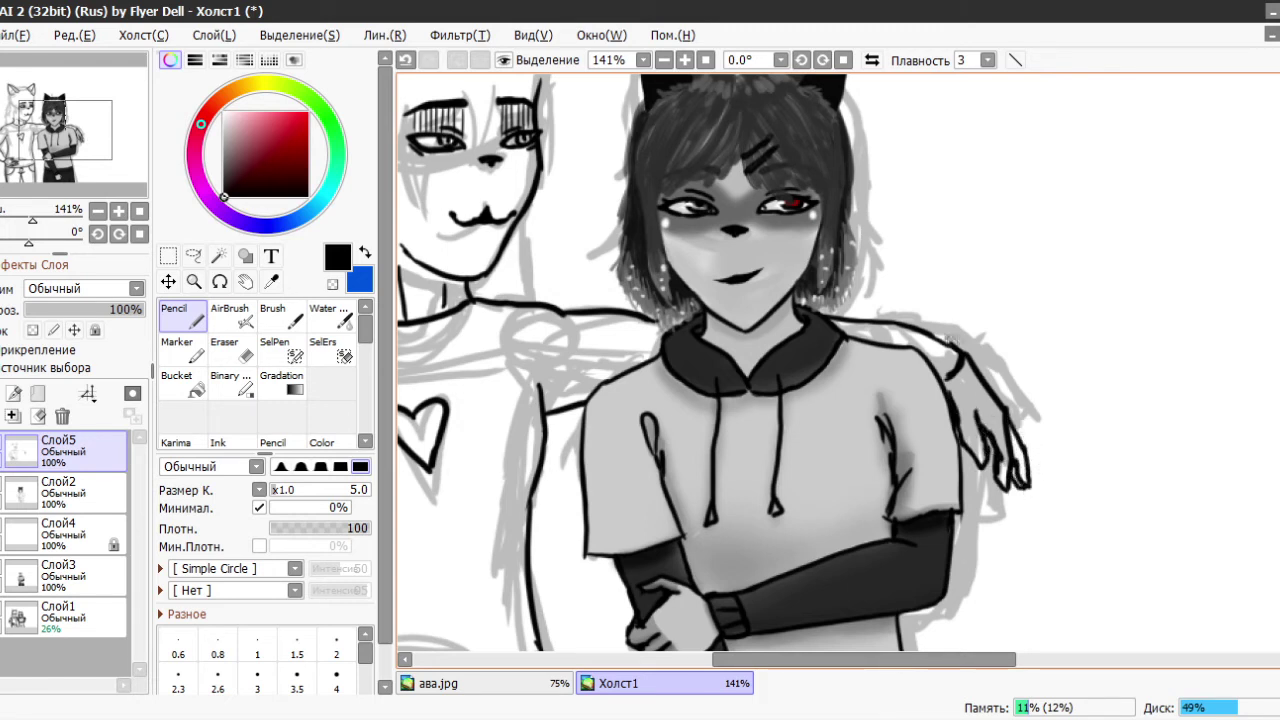
{"action": "key", "text": "e"}
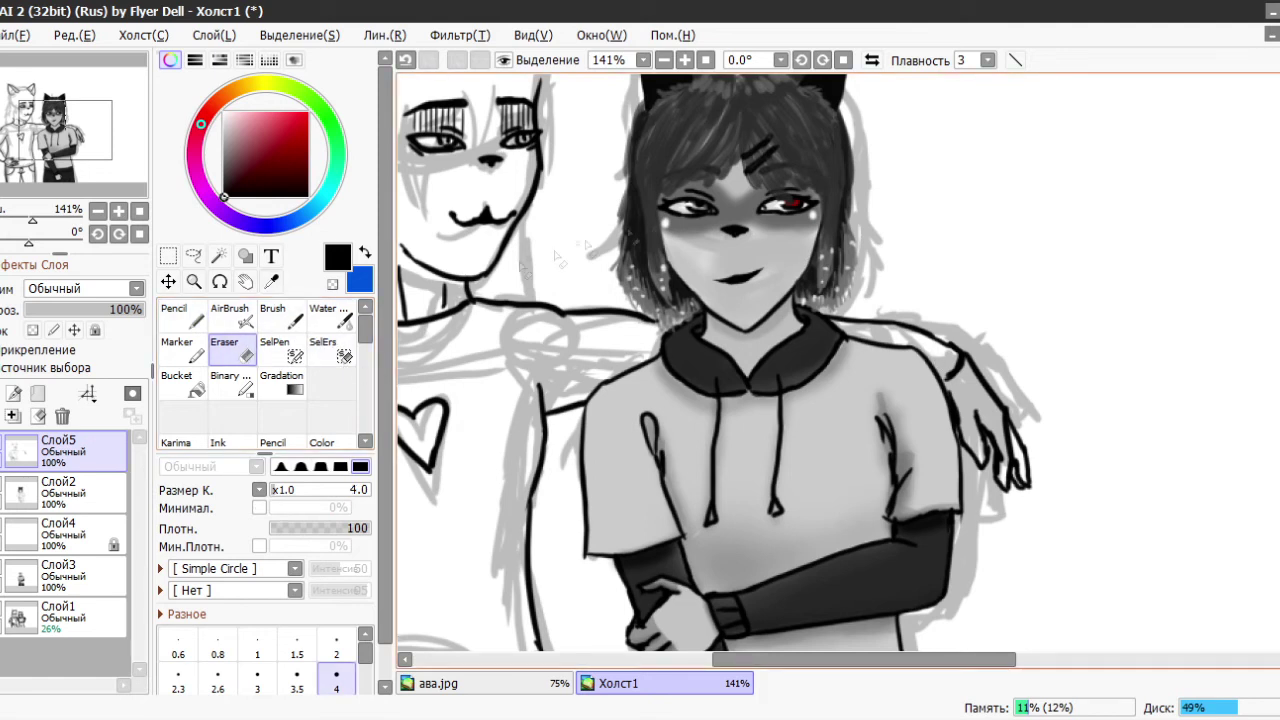
{"action": "key", "text": "n"}
- Refine the hanging hand's fingers and wrist contour, alternating Pencil strokes with Eraser corrections
{"action": "scroll", "coordinate": [974, 426], "scroll_direction": "up", "scroll_amount": 1}
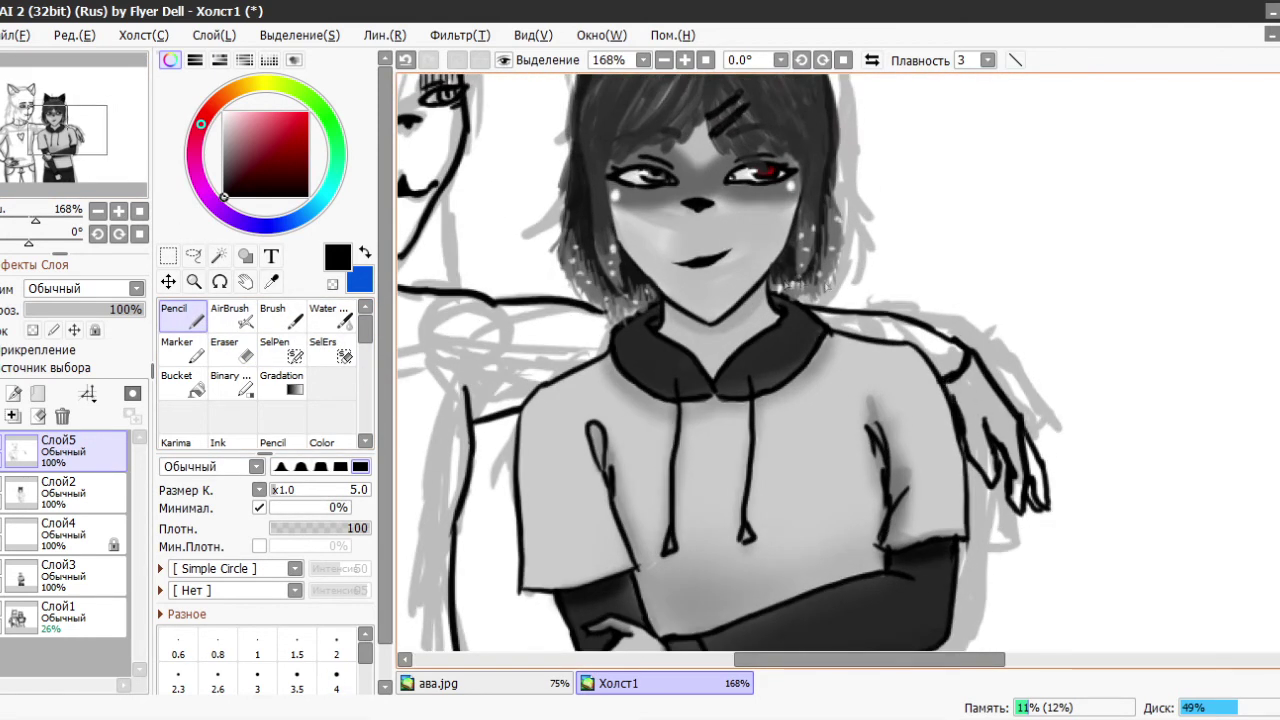
{"action": "key", "text": "e"}
{"action": "key", "text": "n"}
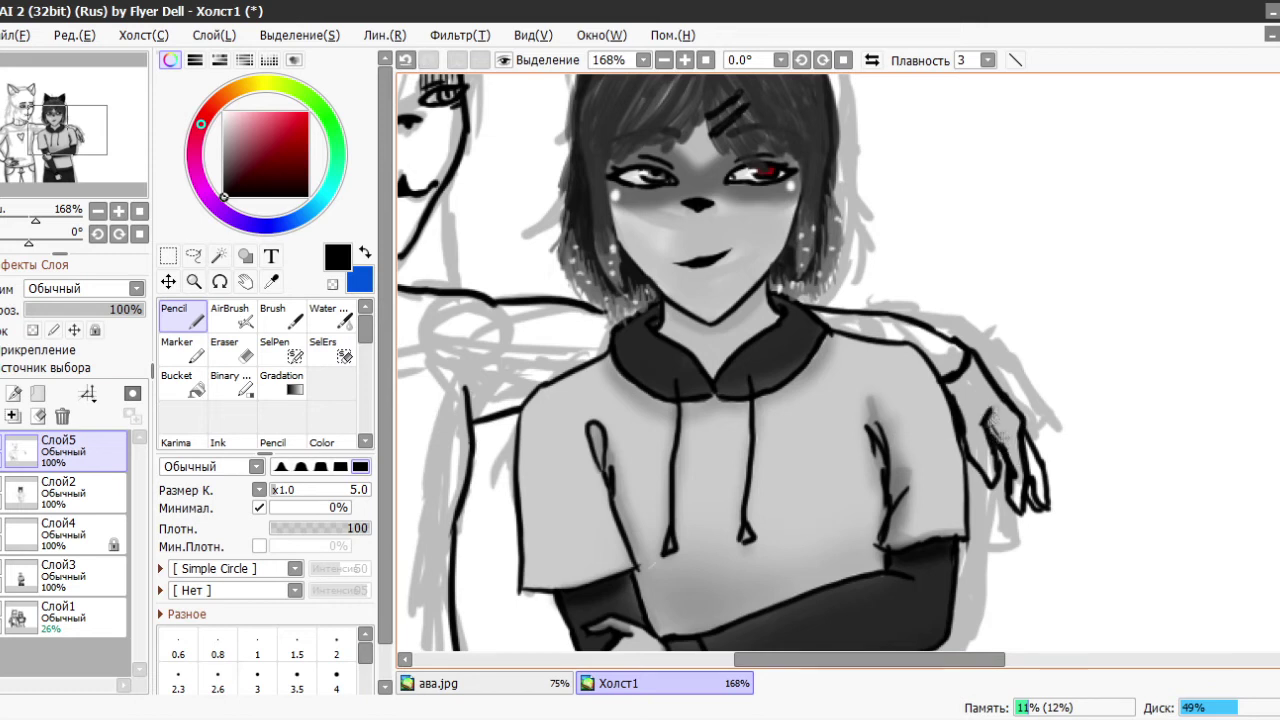
{"action": "scroll", "coordinate": [988, 418], "scroll_direction": "up", "scroll_amount": 1}
{"action": "key", "text": "e"}
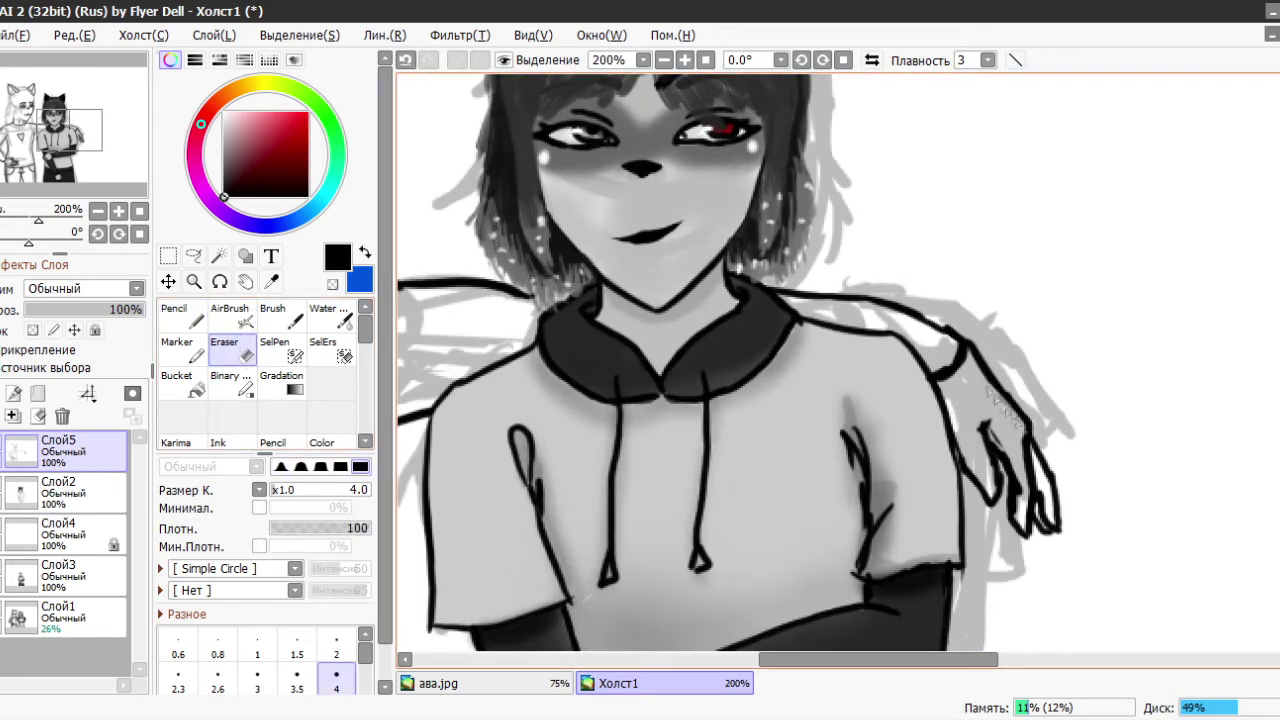
{"action": "key", "text": "n"}
{"action": "scroll", "coordinate": [978, 277], "scroll_direction": "down", "scroll_amount": 4}
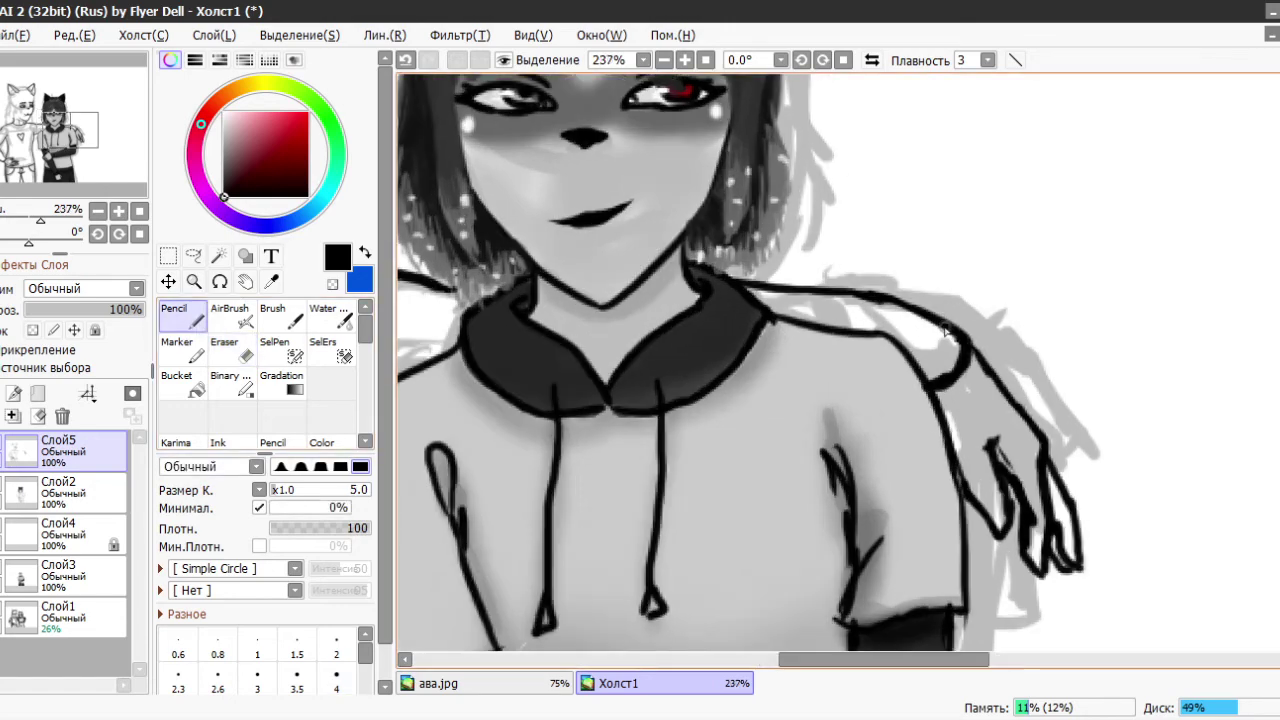
{"action": "scroll", "coordinate": [978, 277], "scroll_direction": "down", "scroll_amount": 3}
{"action": "scroll", "coordinate": [645, 455], "scroll_direction": "up", "scroll_amount": 8}
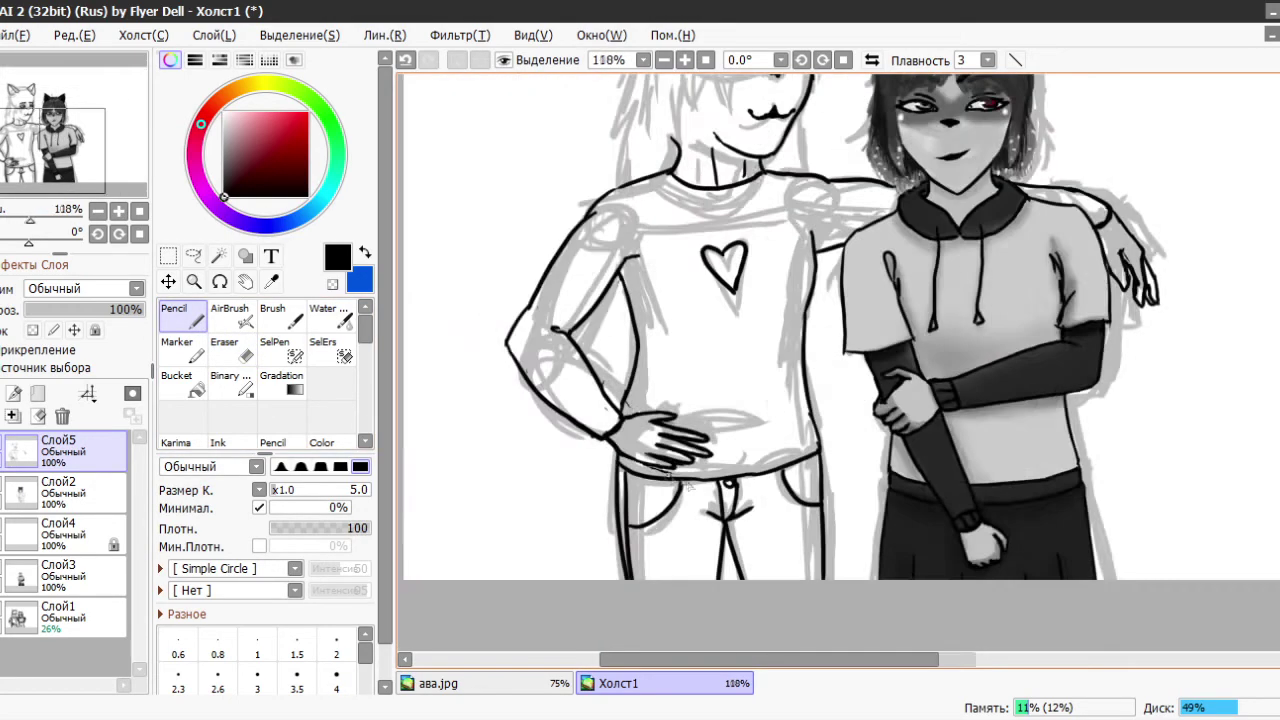
- Touch up the lines of the hand resting on the waist with the Pencil and Eraser
{"action": "key", "text": "e"}
{"action": "key", "text": "n"}
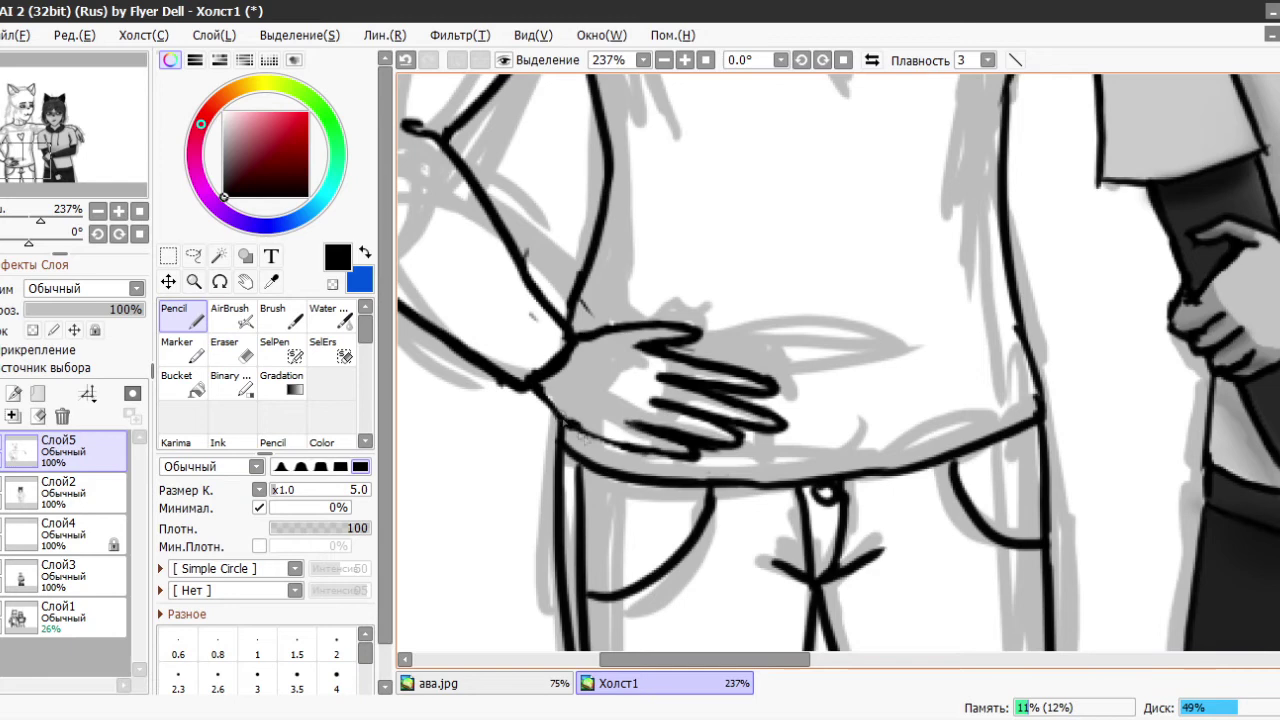
{"action": "key", "text": "e"}
{"action": "key", "text": "n"}
{"action": "key", "text": "e"}
{"action": "scroll", "coordinate": [668, 478], "scroll_direction": "down", "scroll_amount": 7}
{"action": "scroll", "coordinate": [606, 430], "scroll_direction": "down", "scroll_amount": 3}
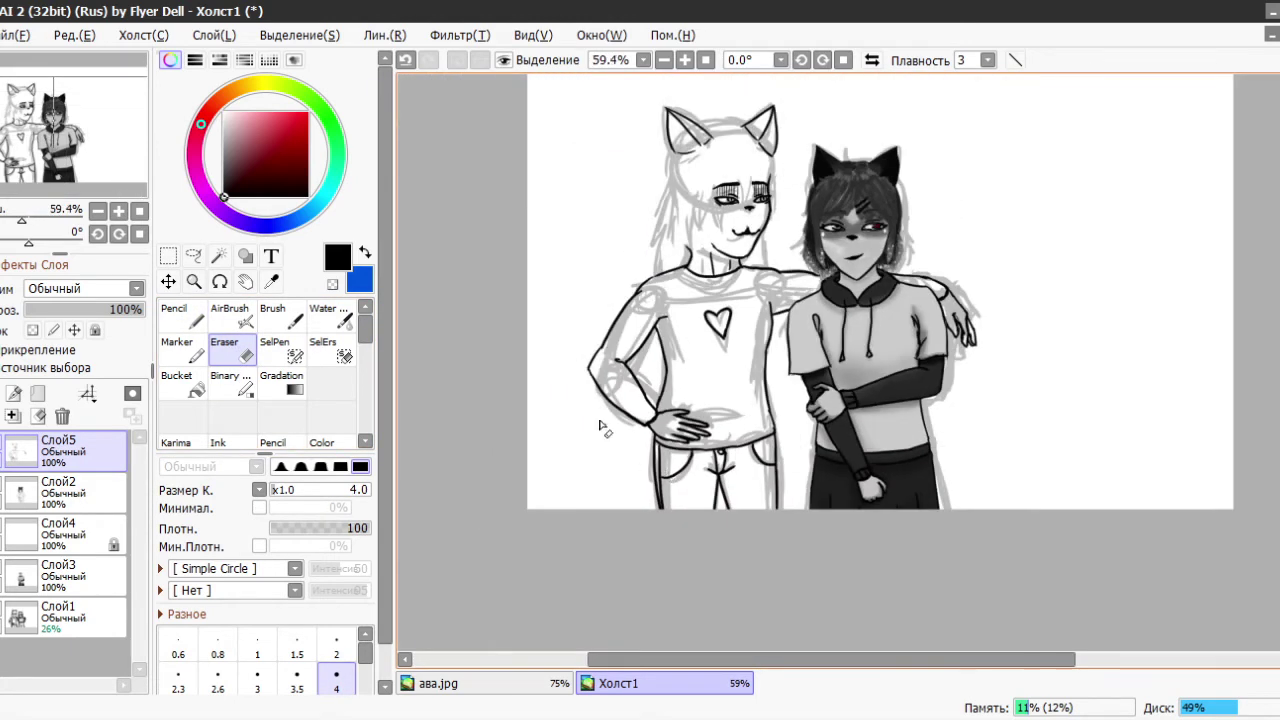
- Paint the first figure's bangs and outer side strand in dark grey with the Fine Flat hair brush at size 17
{"action": "key", "text": "n"}
{"action": "scroll", "coordinate": [624, 374], "scroll_direction": "up", "scroll_amount": 5}
{"action": "left_click", "coordinate": [330, 400]}
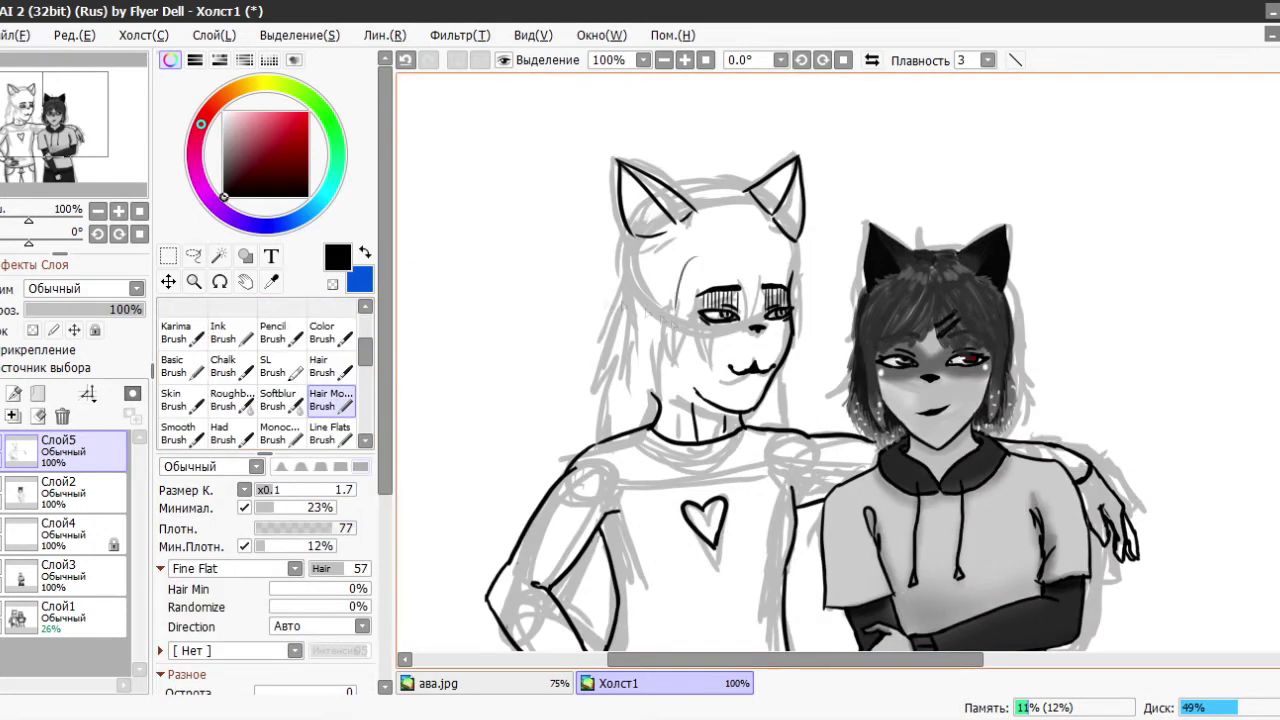
{"action": "mouse_move", "coordinate": [745, 232]}
{"action": "left_mouse_down"}
{"action": "mouse_move", "coordinate": [735, 330]}
{"action": "mouse_move", "coordinate": [748, 310]}
{"action": "left_mouse_up"}
{"action": "left_click", "coordinate": [244, 490]}
{"action": "left_click", "coordinate": [244, 490]}
{"action": "left_click", "coordinate": [268, 510]}
{"action": "left_click_drag", "start_coordinate": [760, 222], "coordinate": [740, 300]}
{"action": "key", "text": "bracketleft"}
{"action": "mouse_move", "coordinate": [730, 232]}
{"action": "left_mouse_down"}
{"action": "mouse_move", "coordinate": [700, 360]}
{"action": "mouse_move", "coordinate": [660, 300]}
{"action": "left_mouse_up"}
{"action": "mouse_move", "coordinate": [720, 200]}
{"action": "left_mouse_down"}
{"action": "mouse_move", "coordinate": [654, 276]}
{"action": "mouse_move", "coordinate": [608, 432]}
{"action": "left_mouse_up"}
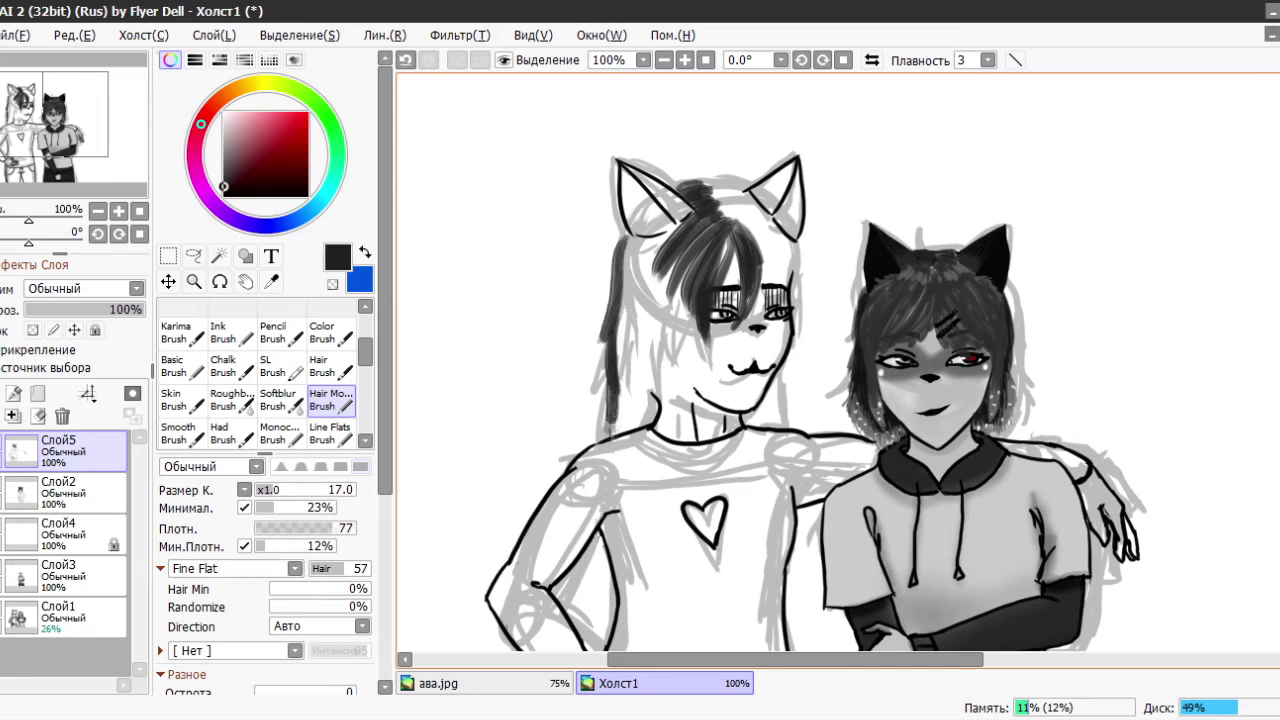
- Fill the long hair beside the first figure's face, from below the ear down to the shoulder
{"action": "left_click_drag", "start_coordinate": [692, 282], "coordinate": [660, 378]}
{"action": "left_click_drag", "start_coordinate": [680, 258], "coordinate": [642, 418]}
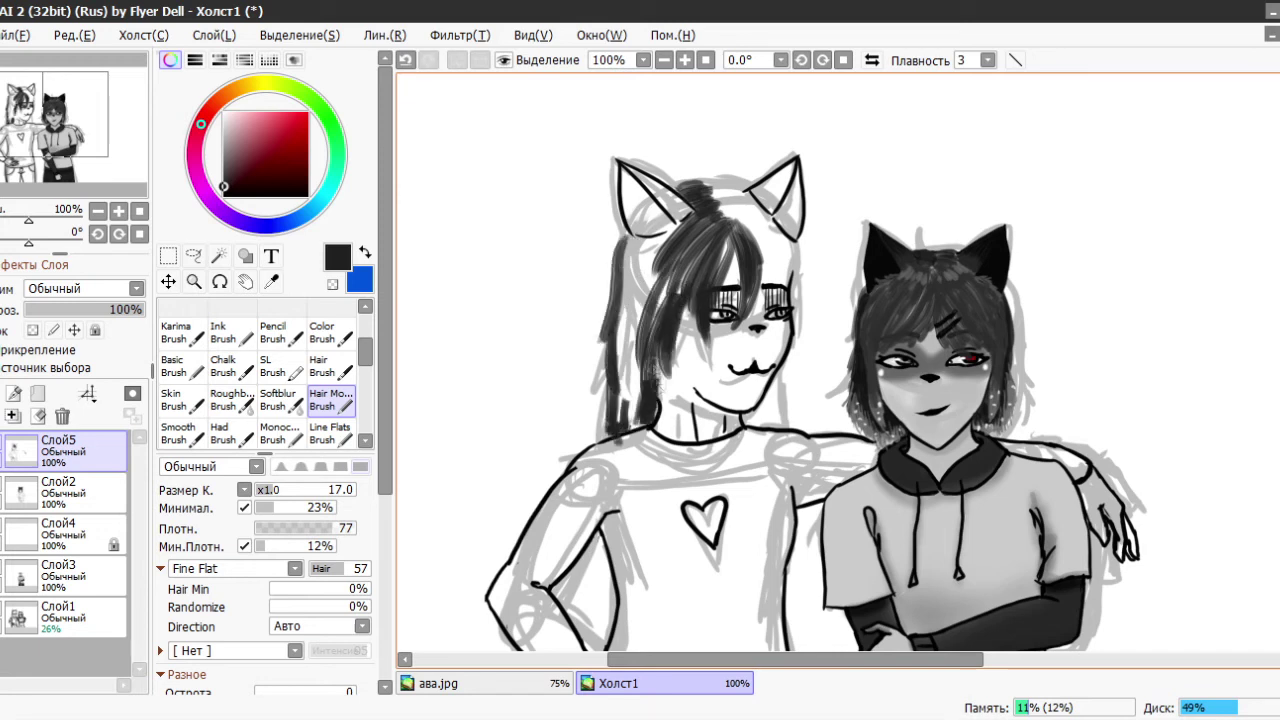
{"action": "left_click_drag", "start_coordinate": [652, 288], "coordinate": [628, 428]}
{"action": "mouse_move", "coordinate": [680, 222]}
{"action": "left_mouse_down"}
{"action": "mouse_move", "coordinate": [624, 396]}
{"action": "mouse_move", "coordinate": [614, 364]}
{"action": "left_mouse_up"}
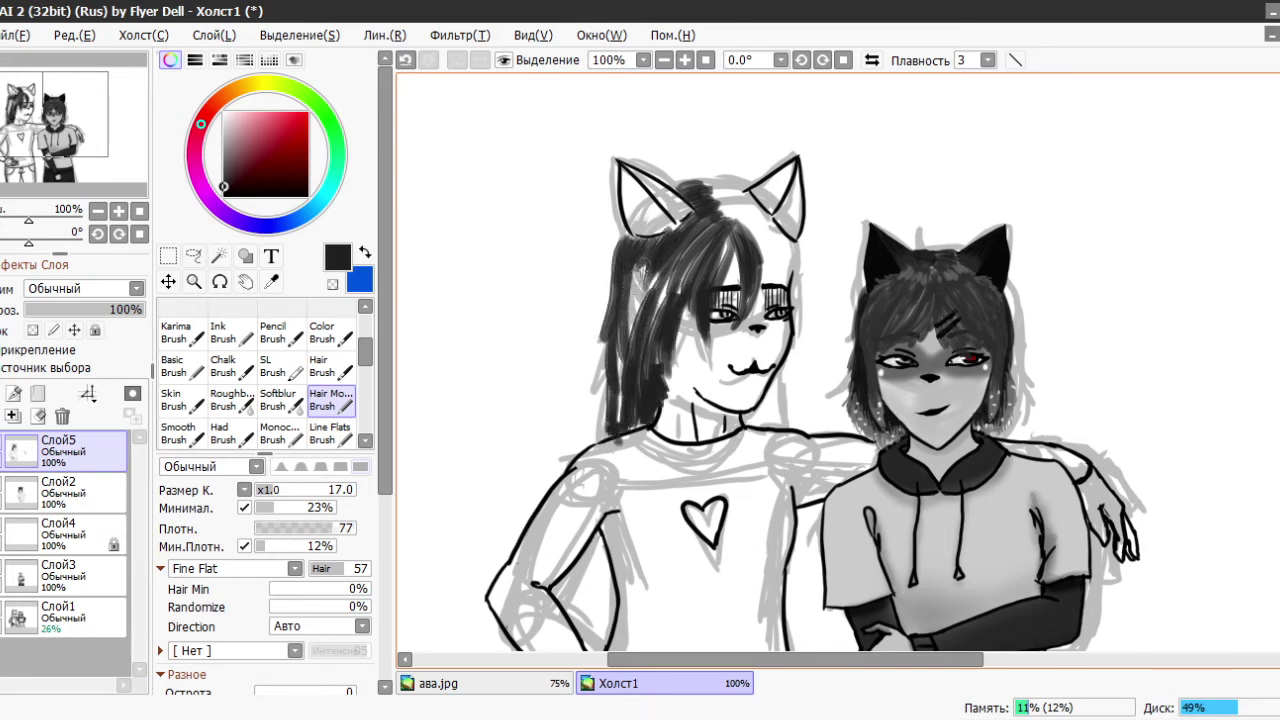
{"action": "left_click_drag", "start_coordinate": [674, 291], "coordinate": [634, 387]}
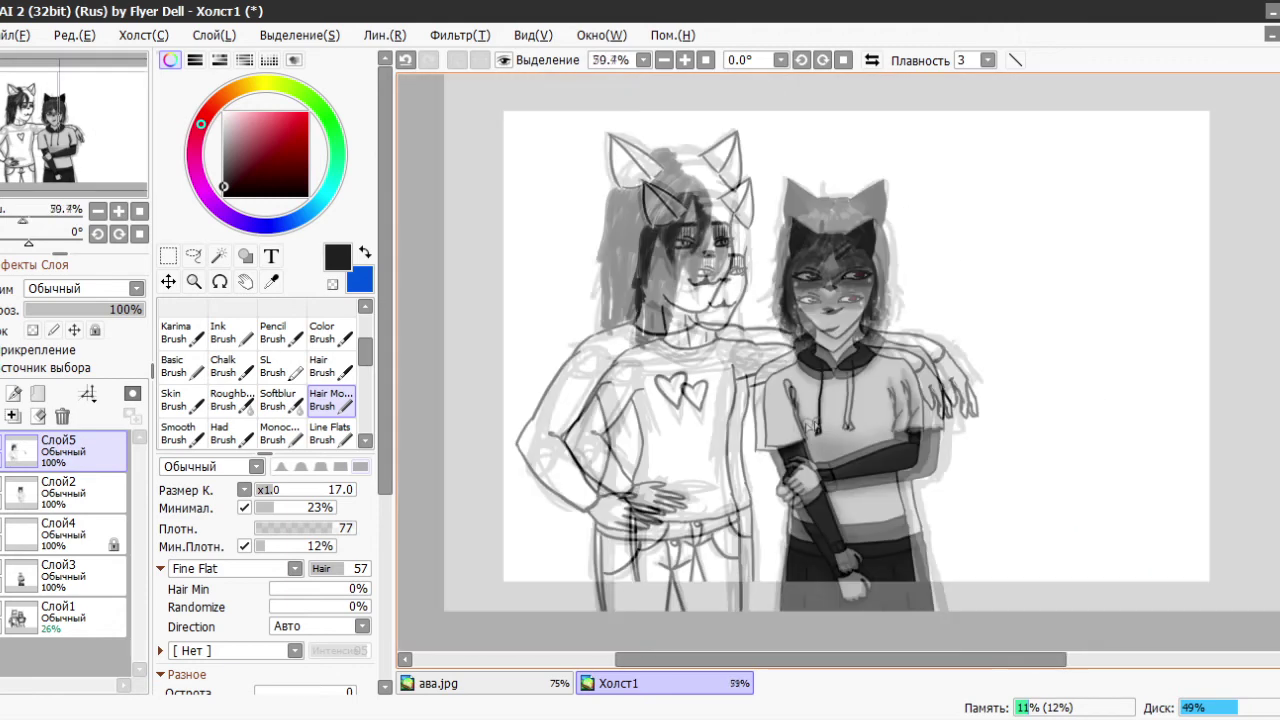
- Save the drawing to the desktop as ddddd.sai2
{"action": "left_click", "coordinate": [20, 35]}
{"action": "left_click", "coordinate": [58, 229]}
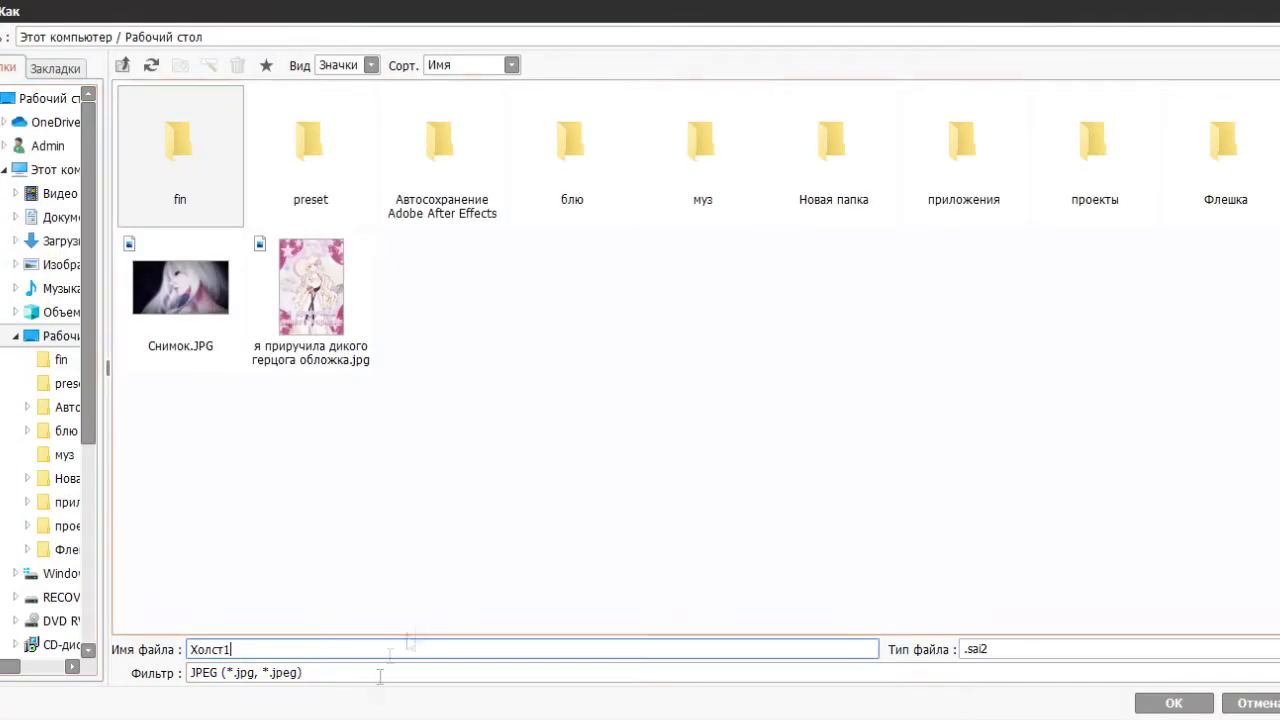
{"action": "left_click", "coordinate": [1173, 703]}
{"action": "left_click", "coordinate": [696, 388]}
{"action": "type", "text": "ddddd"}
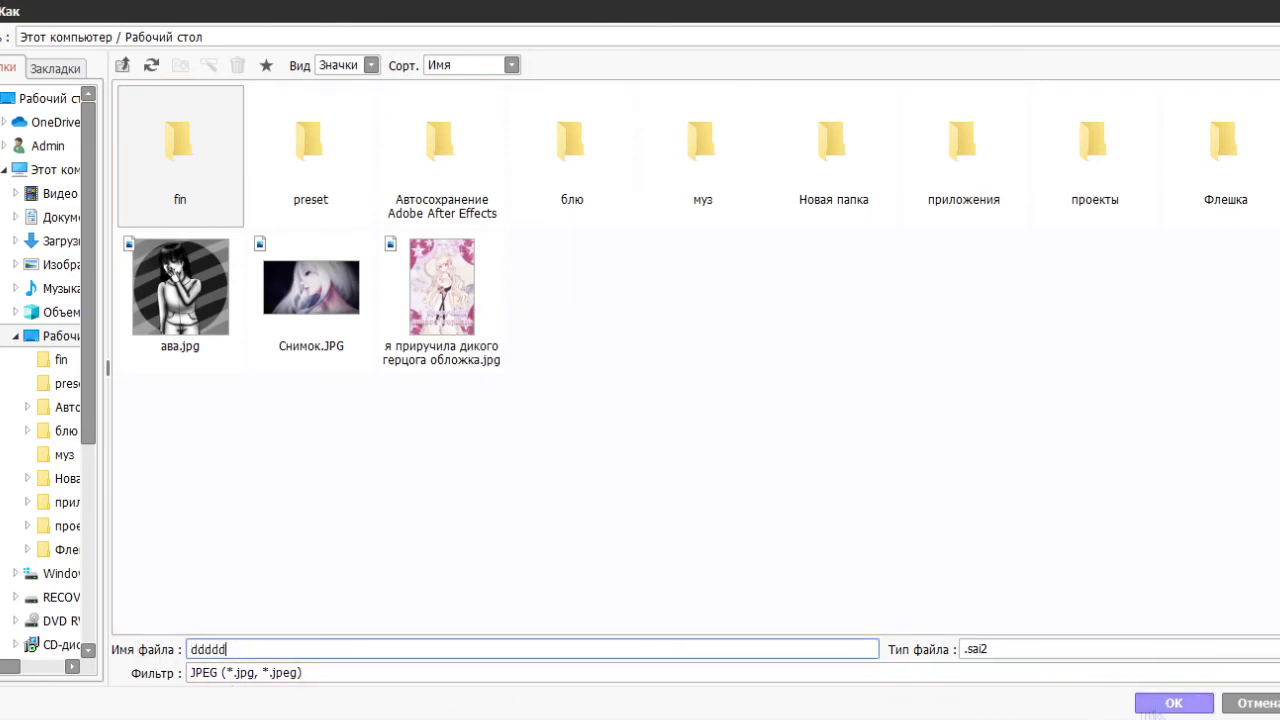
{"action": "key", "text": "Return"}
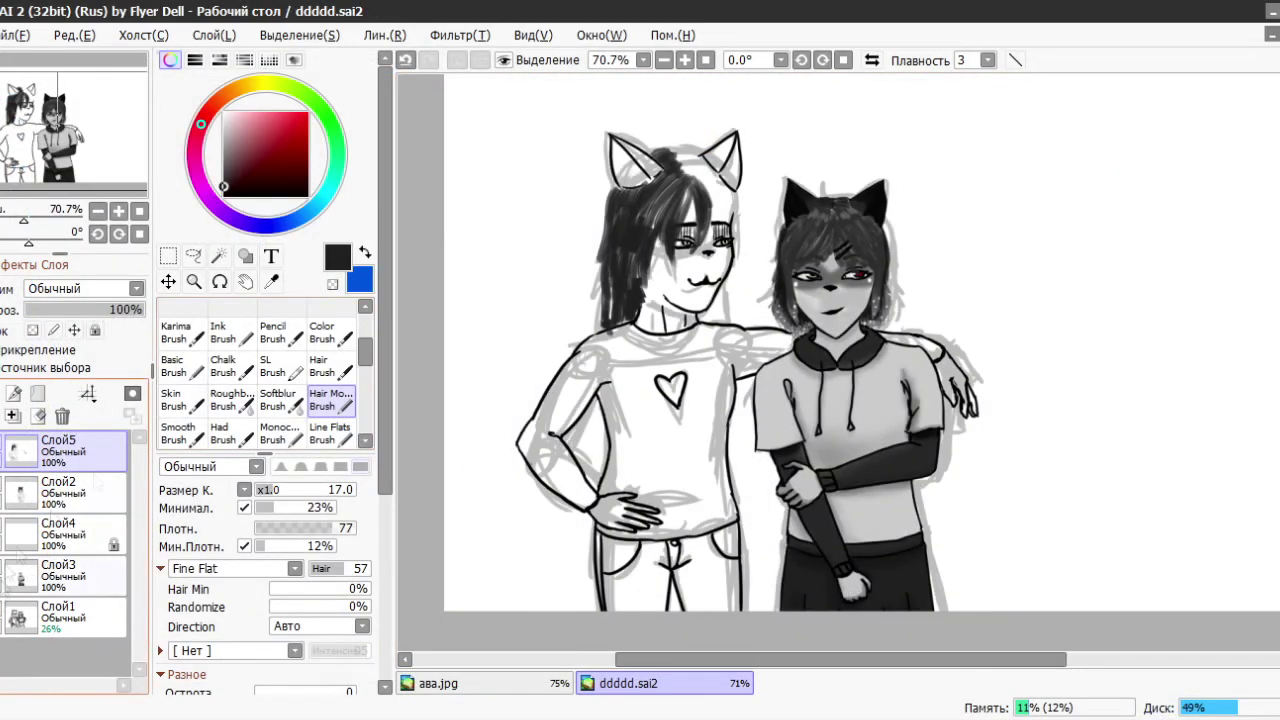
- Paint the hair on the crown between the ears and down the far side of the face
{"action": "scroll", "coordinate": [686, 153], "scroll_direction": "up", "scroll_amount": 2}
{"action": "left_click_drag", "start_coordinate": [686, 153], "coordinate": [692, 150]}
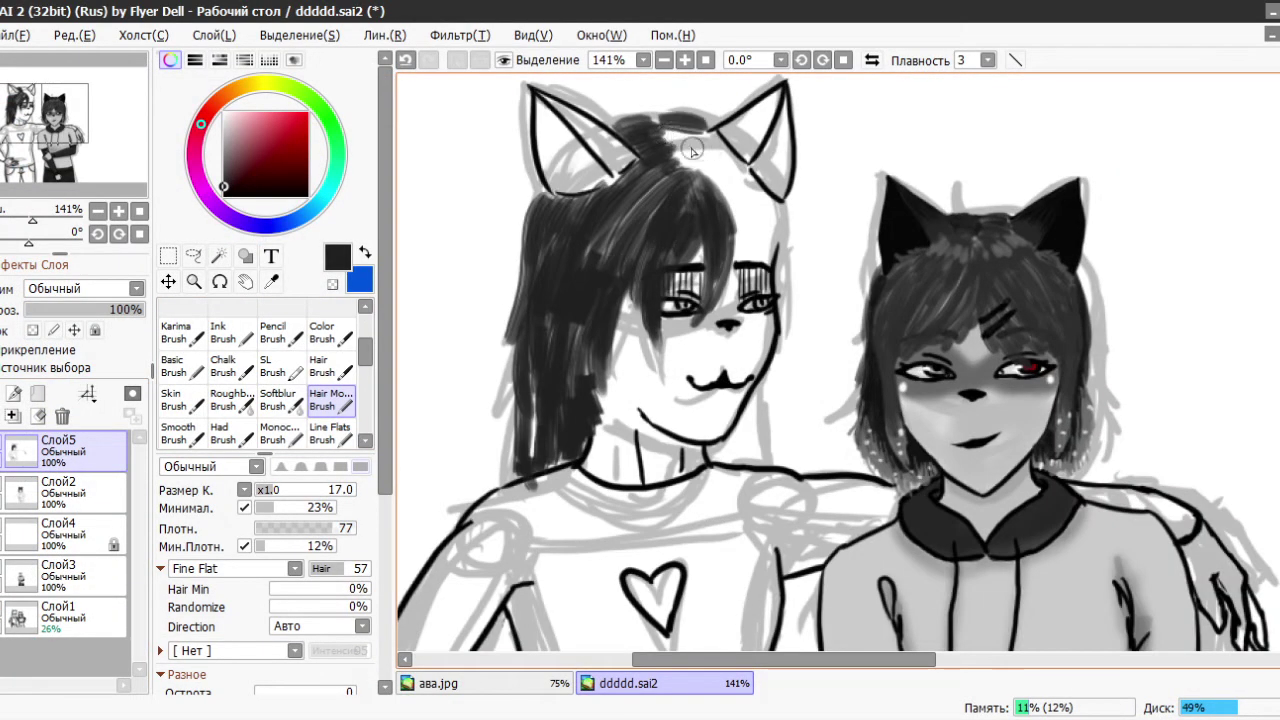
{"action": "mouse_move", "coordinate": [755, 203]}
{"action": "left_mouse_down"}
{"action": "mouse_move", "coordinate": [720, 160]}
{"action": "mouse_move", "coordinate": [680, 158]}
{"action": "mouse_move", "coordinate": [765, 215]}
{"action": "mouse_move", "coordinate": [790, 260]}
{"action": "mouse_move", "coordinate": [800, 330]}
{"action": "mouse_move", "coordinate": [712, 456]}
{"action": "mouse_move", "coordinate": [765, 440]}
{"action": "mouse_move", "coordinate": [780, 362]}
{"action": "mouse_move", "coordinate": [770, 450]}
{"action": "mouse_move", "coordinate": [787, 406]}
{"action": "left_mouse_up"}
- Reduce the hair brush size to 8 and paint finer strands behind the jaw, beside the cheek and across the bangs
{"action": "key", "text": "["}
{"action": "key", "text": "["}
{"action": "key", "text": "["}
{"action": "key", "text": "["}
{"action": "key", "text": "["}
{"action": "key", "text": "["}
{"action": "mouse_move", "coordinate": [812, 325]}
{"action": "left_mouse_down"}
{"action": "mouse_move", "coordinate": [784, 316]}
{"action": "mouse_move", "coordinate": [780, 420]}
{"action": "left_mouse_up"}
{"action": "left_click_drag", "start_coordinate": [790, 350], "coordinate": [795, 470]}
{"action": "left_click_drag", "start_coordinate": [800, 400], "coordinate": [812, 475]}
{"action": "left_click_drag", "start_coordinate": [617, 345], "coordinate": [620, 292]}
{"action": "left_click_drag", "start_coordinate": [665, 190], "coordinate": [601, 195]}
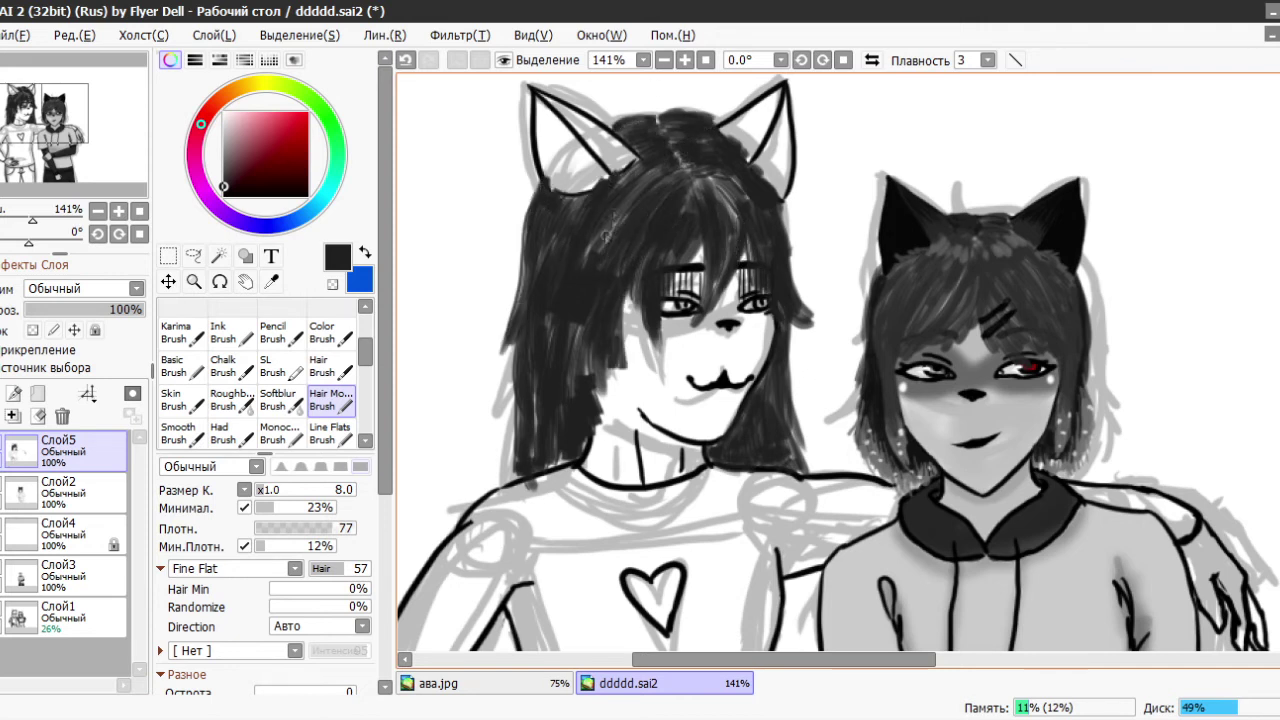
- Paint more dark strands at the ear base, over both shoulders, beside the cheek and across the first figure's crown
{"action": "left_click_drag", "start_coordinate": [553, 198], "coordinate": [624, 190]}
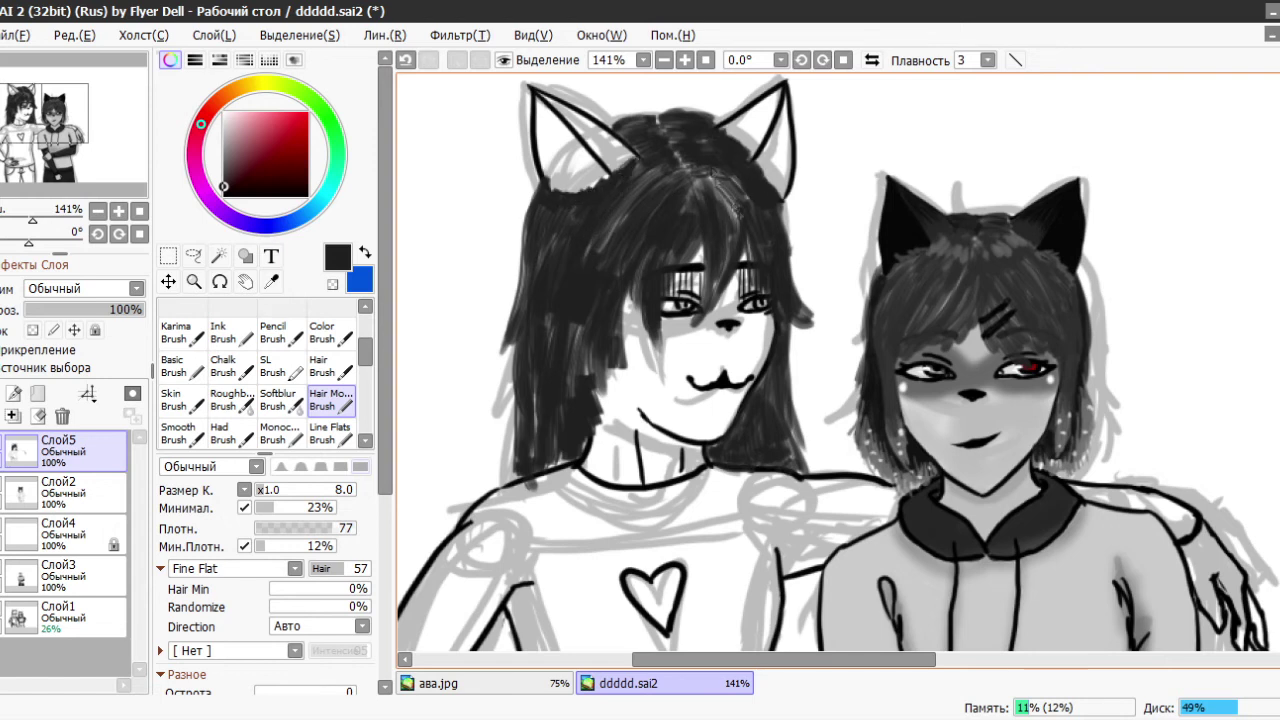
{"action": "left_click_drag", "start_coordinate": [800, 428], "coordinate": [793, 519]}
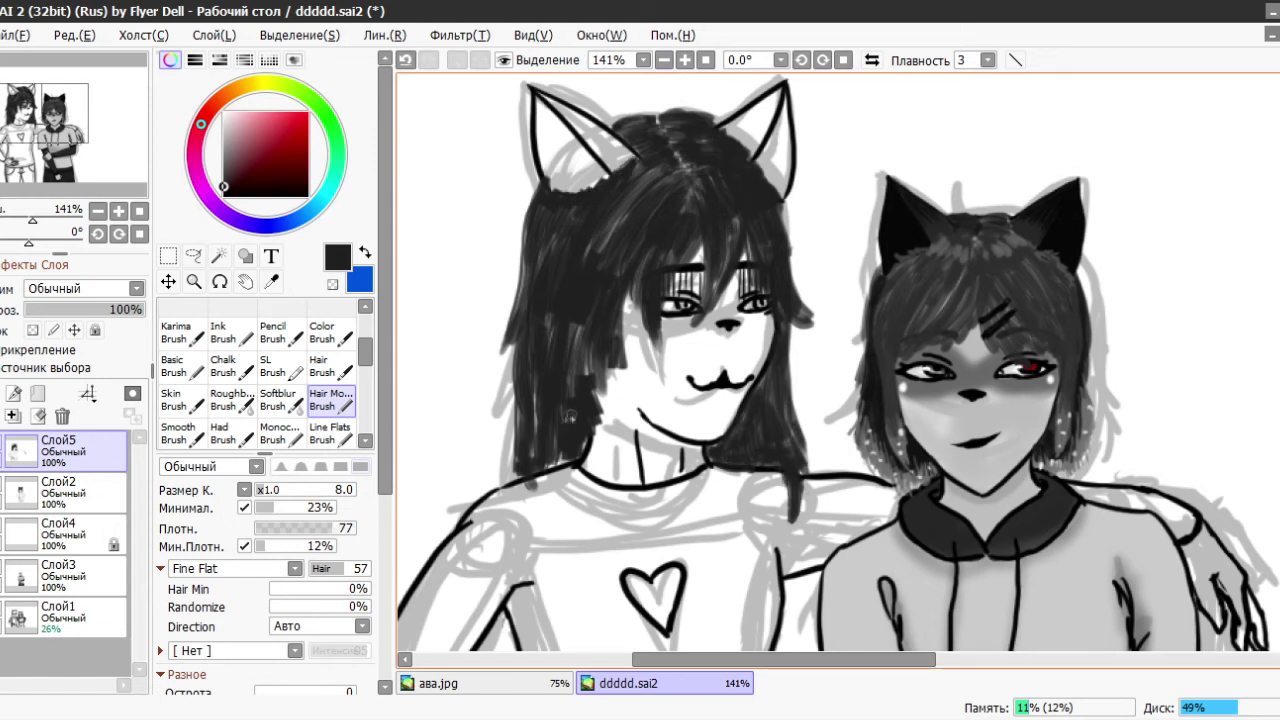
{"action": "left_click_drag", "start_coordinate": [588, 497], "coordinate": [553, 459]}
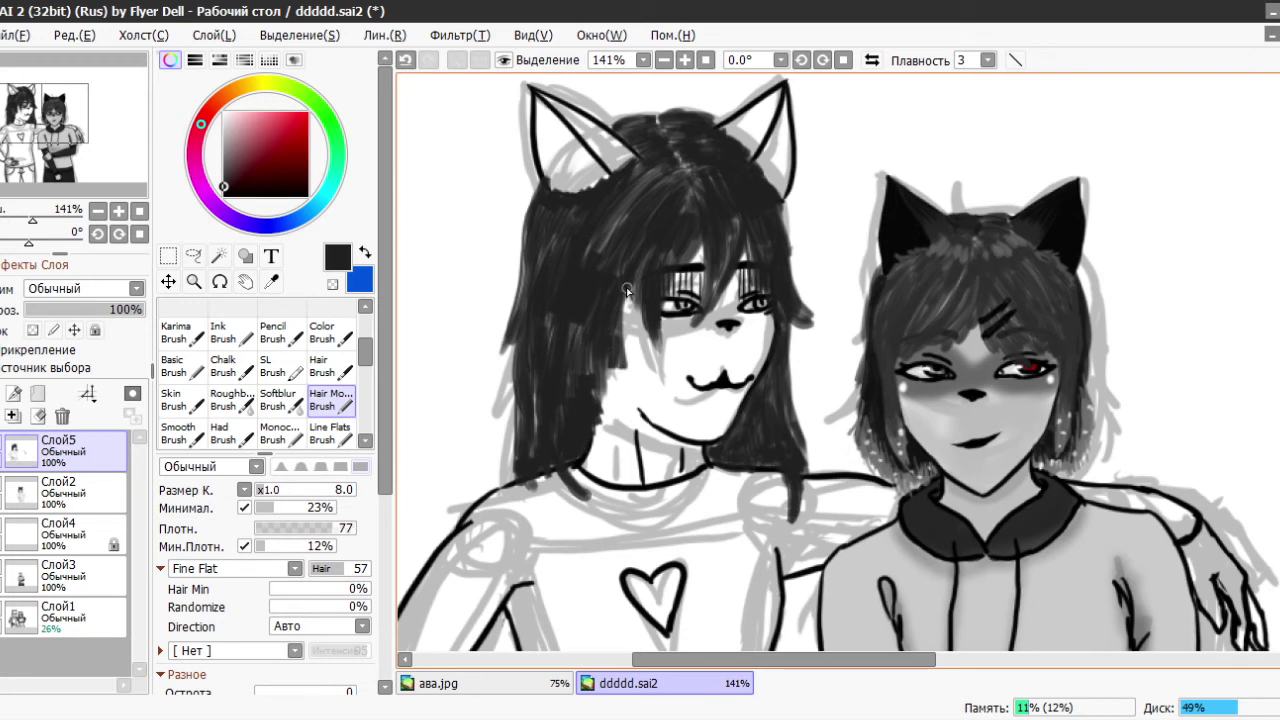
{"action": "left_click_drag", "start_coordinate": [627, 290], "coordinate": [620, 395]}
{"action": "left_click_drag", "start_coordinate": [626, 206], "coordinate": [600, 266]}
{"action": "left_click_drag", "start_coordinate": [714, 164], "coordinate": [688, 202]}
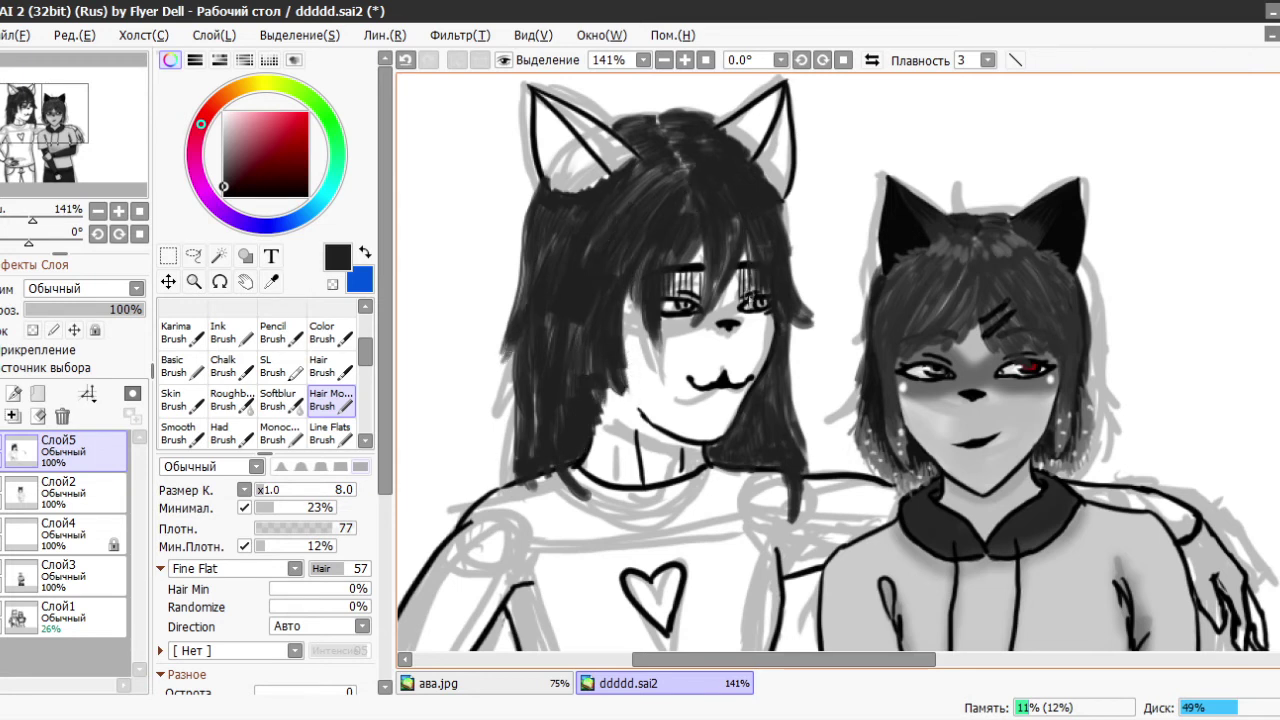
{"action": "scroll", "coordinate": [712, 336], "scroll_direction": "down", "scroll_amount": 3}
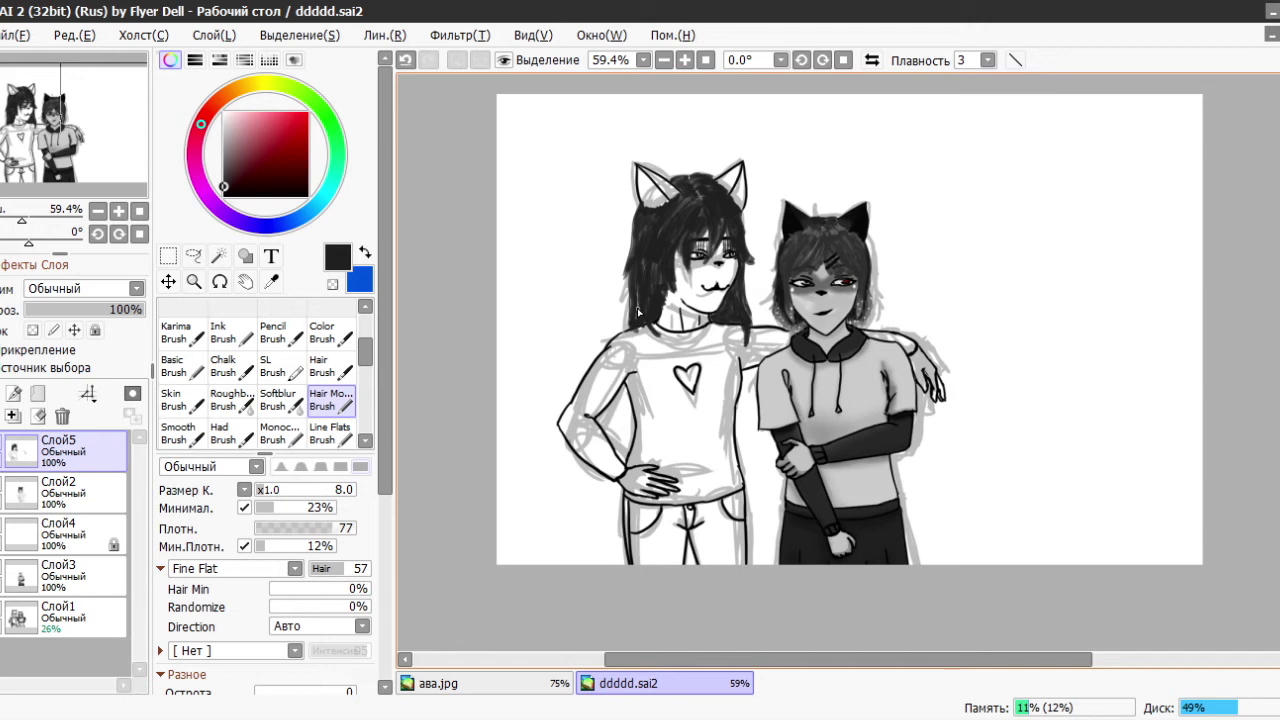
{"action": "left_click", "coordinate": [25, 490]}
{"action": "left_click", "coordinate": [25, 578]}
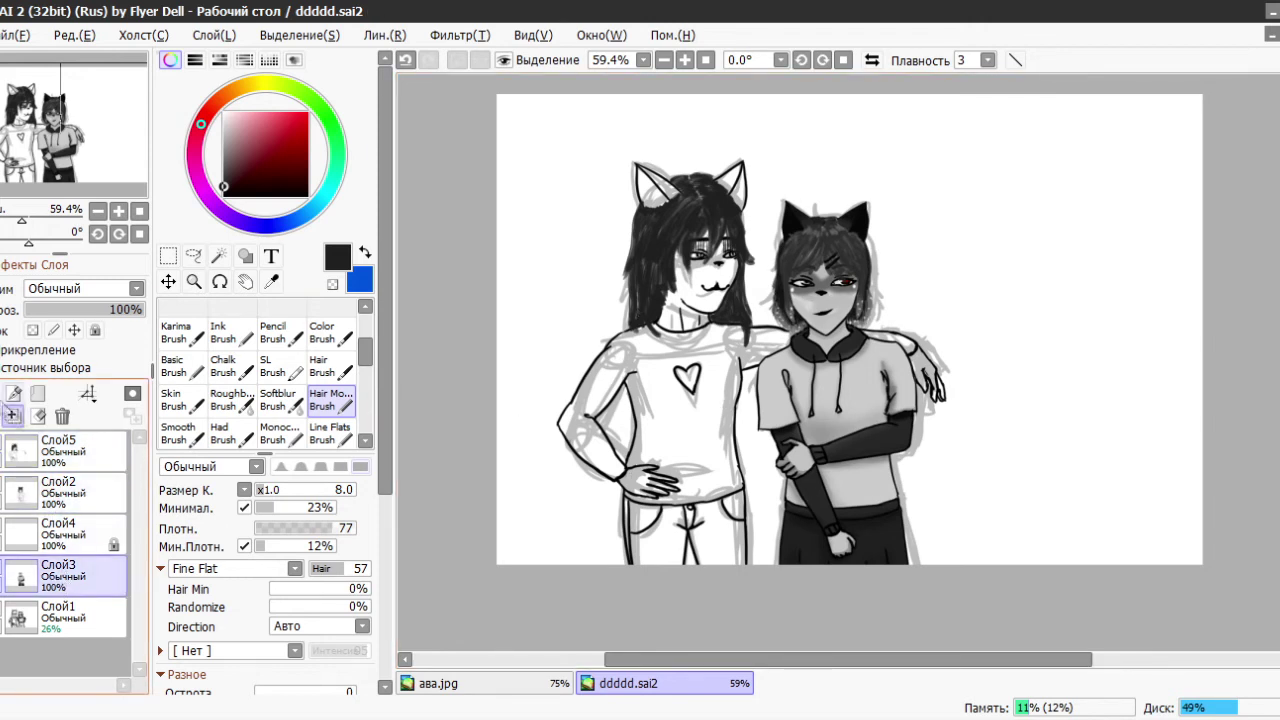
{"action": "left_click", "coordinate": [4, 492]}
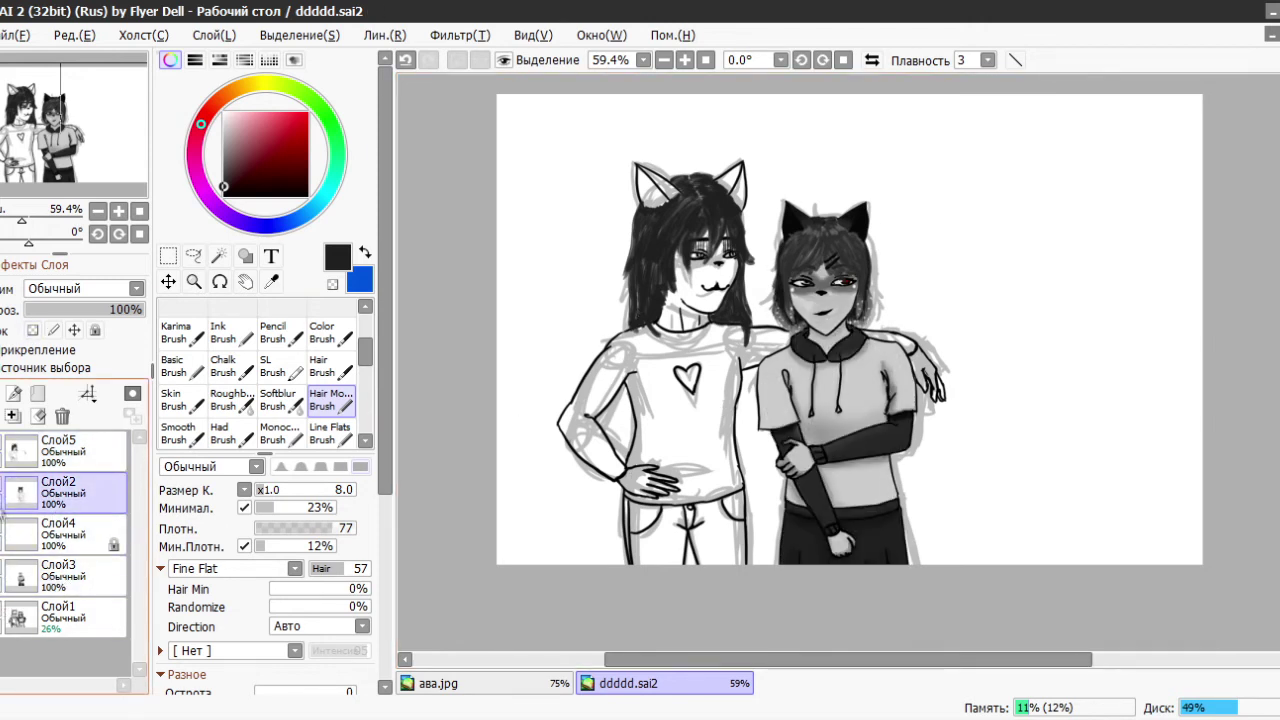
- Paint both of the first figure's ears in shades of grey on layer Слой5 with the Smooth Brush at size 7
{"action": "scroll", "coordinate": [675, 189], "scroll_direction": "up", "scroll_amount": 6}
{"action": "left_click", "coordinate": [60, 450]}
{"action": "left_click", "coordinate": [278, 400]}
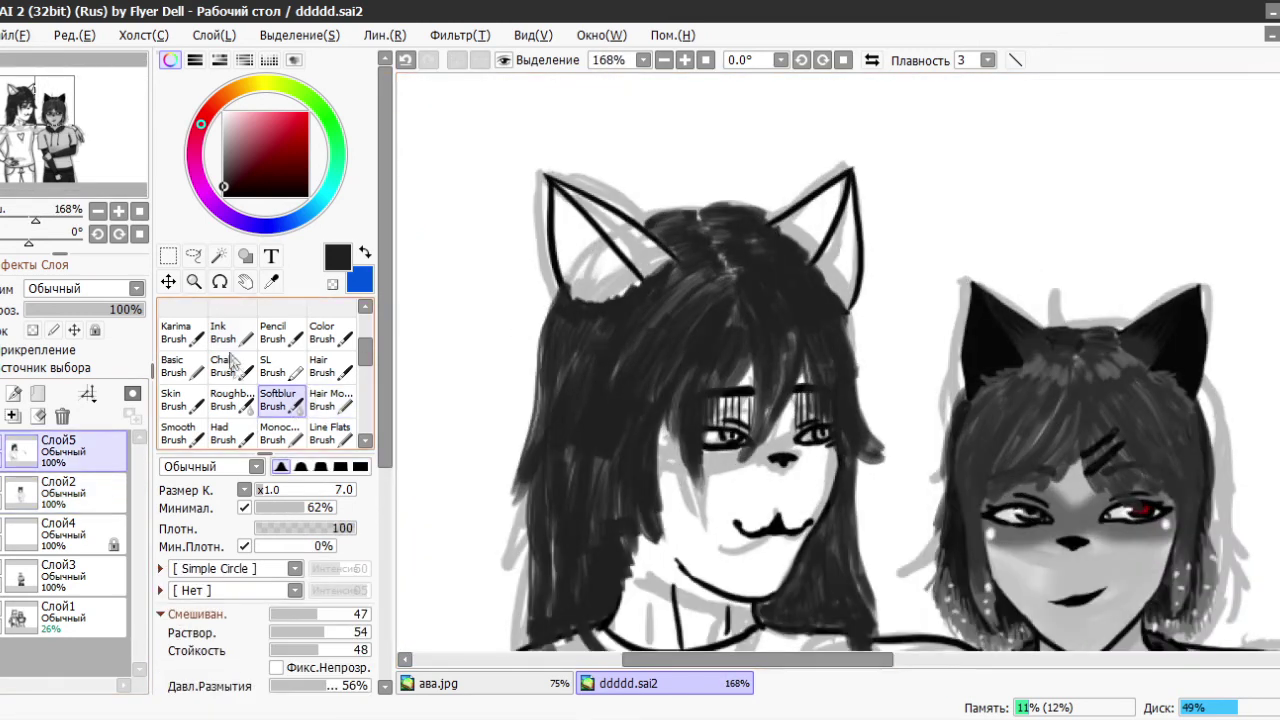
{"action": "left_click", "coordinate": [178, 433]}
{"action": "left_click", "coordinate": [849, 362], "text": "alt"}
{"action": "left_click_drag", "start_coordinate": [640, 268], "coordinate": [558, 184]}
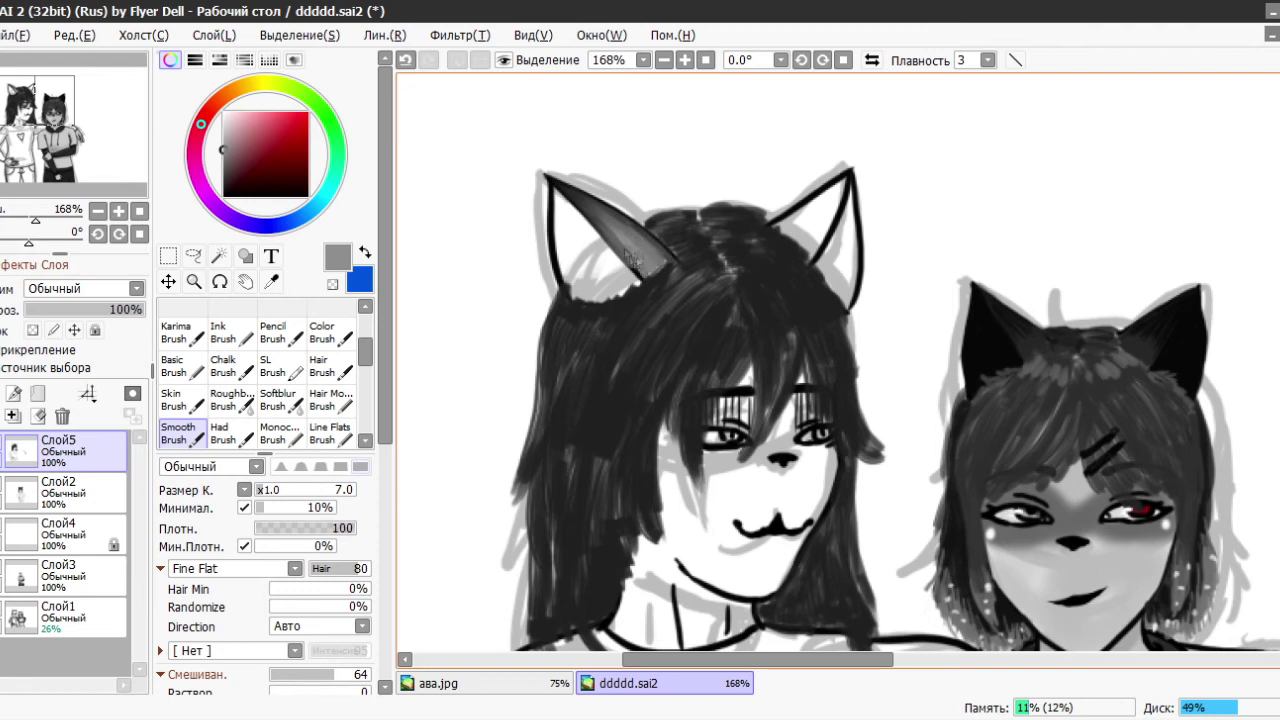
{"action": "left_click_drag", "start_coordinate": [846, 173], "coordinate": [806, 220]}
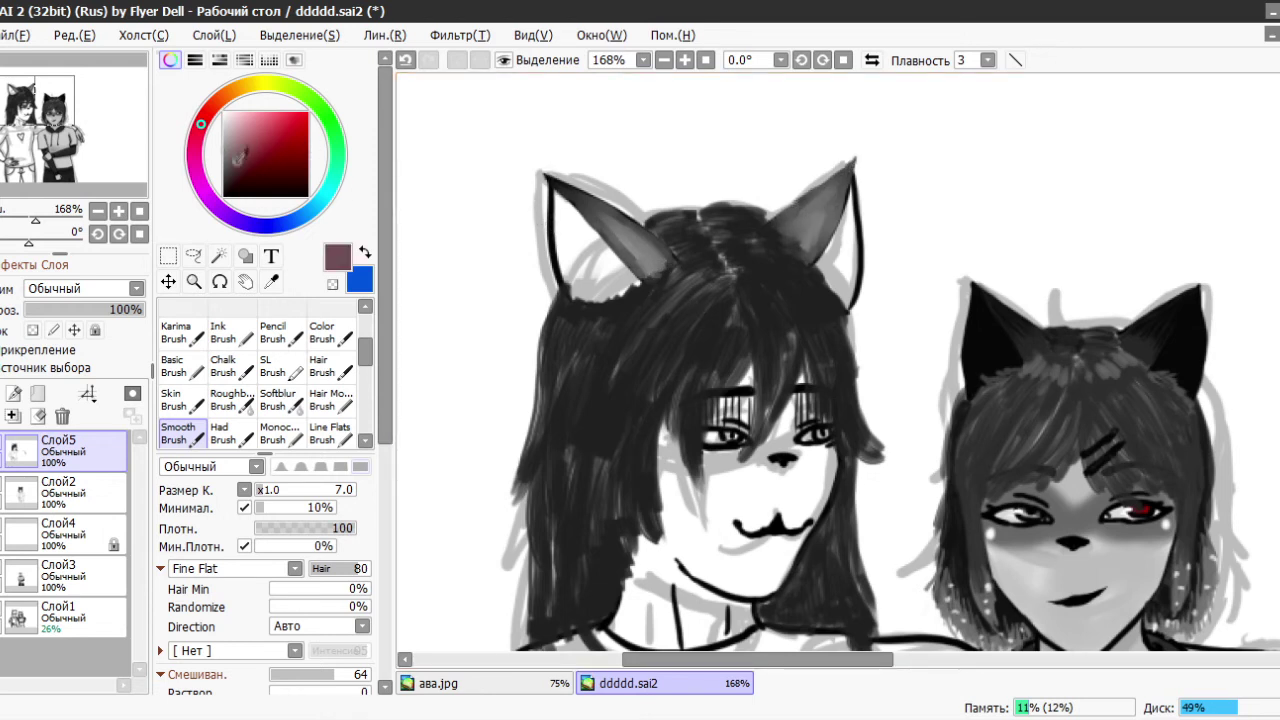
{"action": "left_click_drag", "start_coordinate": [629, 287], "coordinate": [581, 279]}
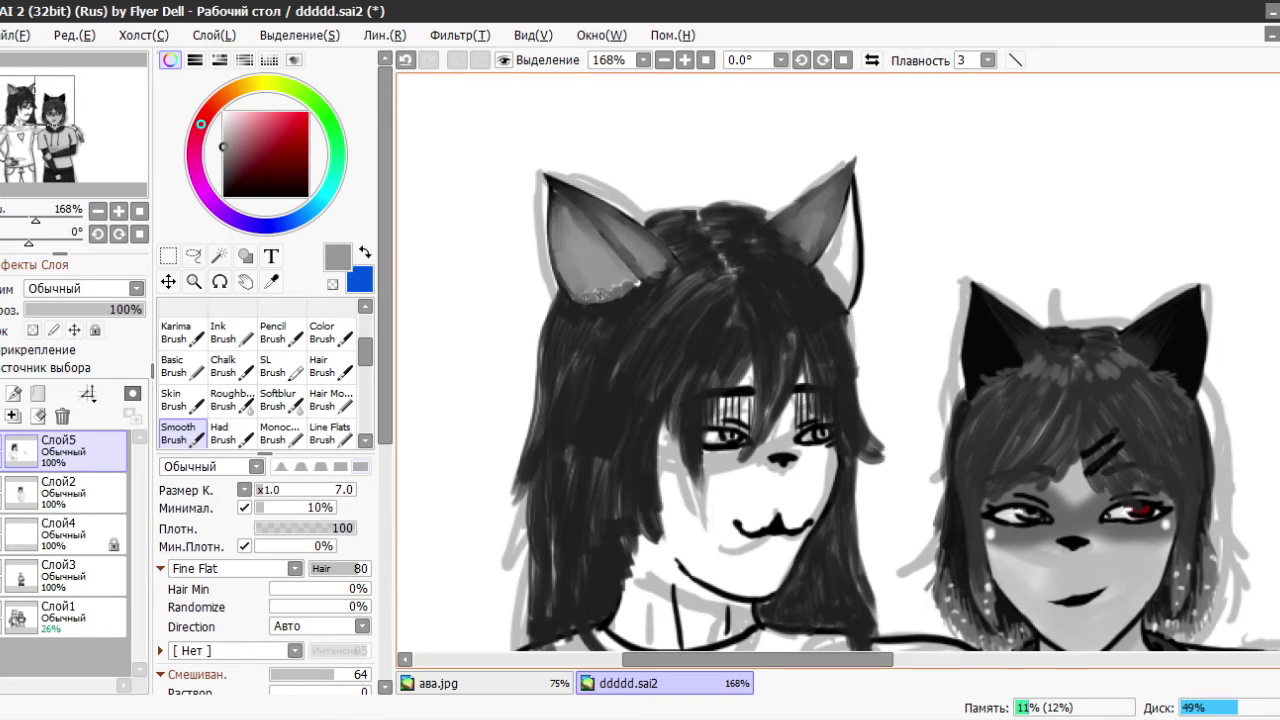
{"action": "left_click_drag", "start_coordinate": [833, 256], "coordinate": [842, 262]}
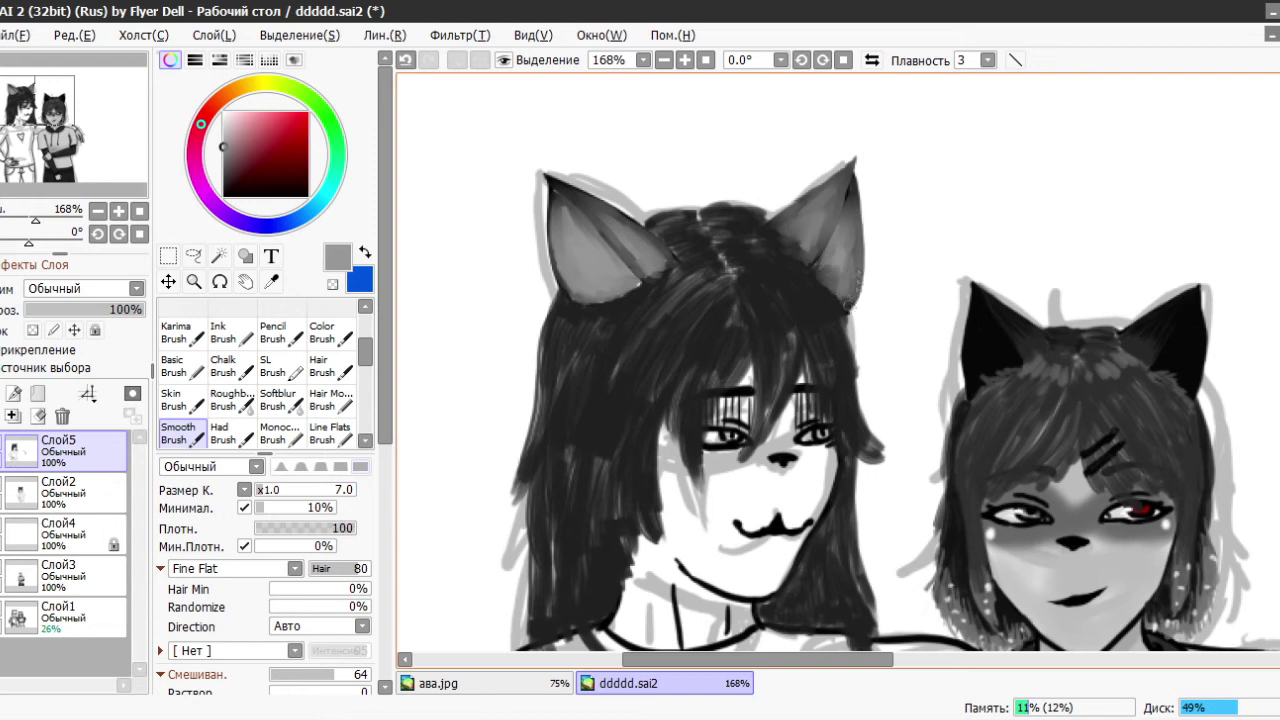
- Sample the dark hair color and paint fine strands over the ear bases with the monochrome hair brush at size 4
{"action": "key", "text": "b"}
{"action": "key", "text": "c"}
{"action": "key", "text": "n"}
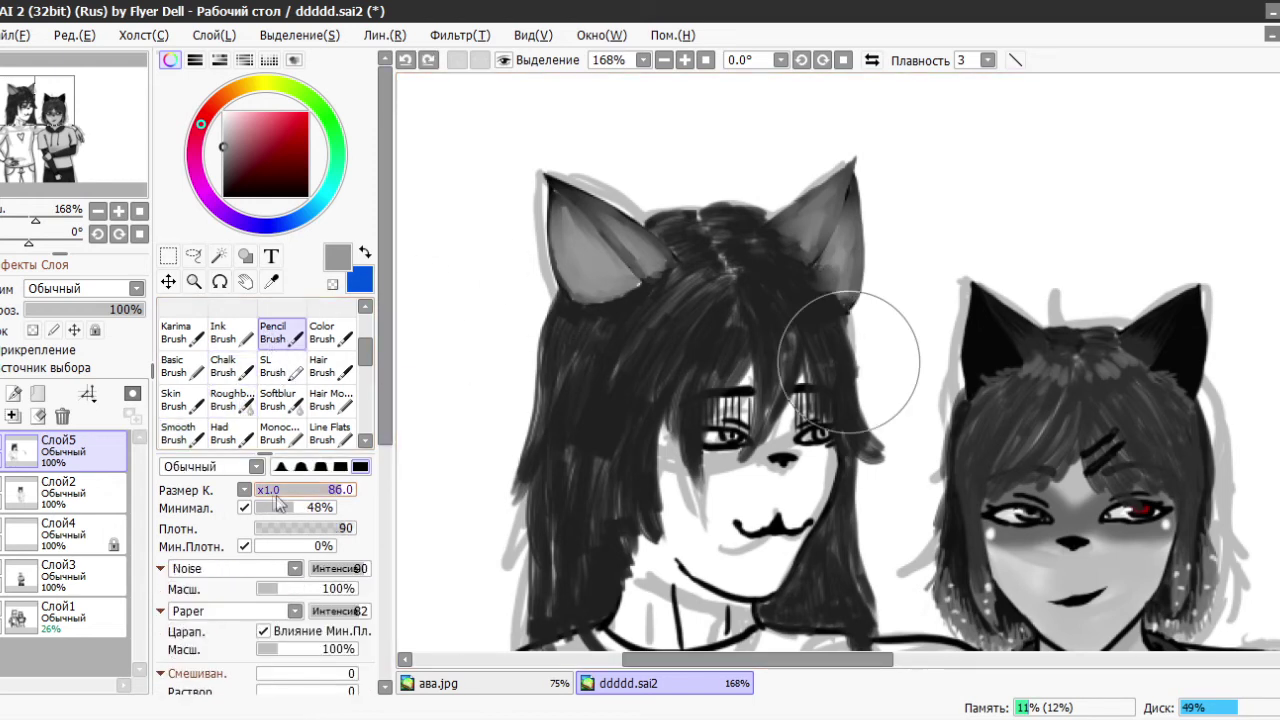
{"action": "left_click", "coordinate": [640, 310], "text": "alt"}
{"action": "key", "text": "h"}
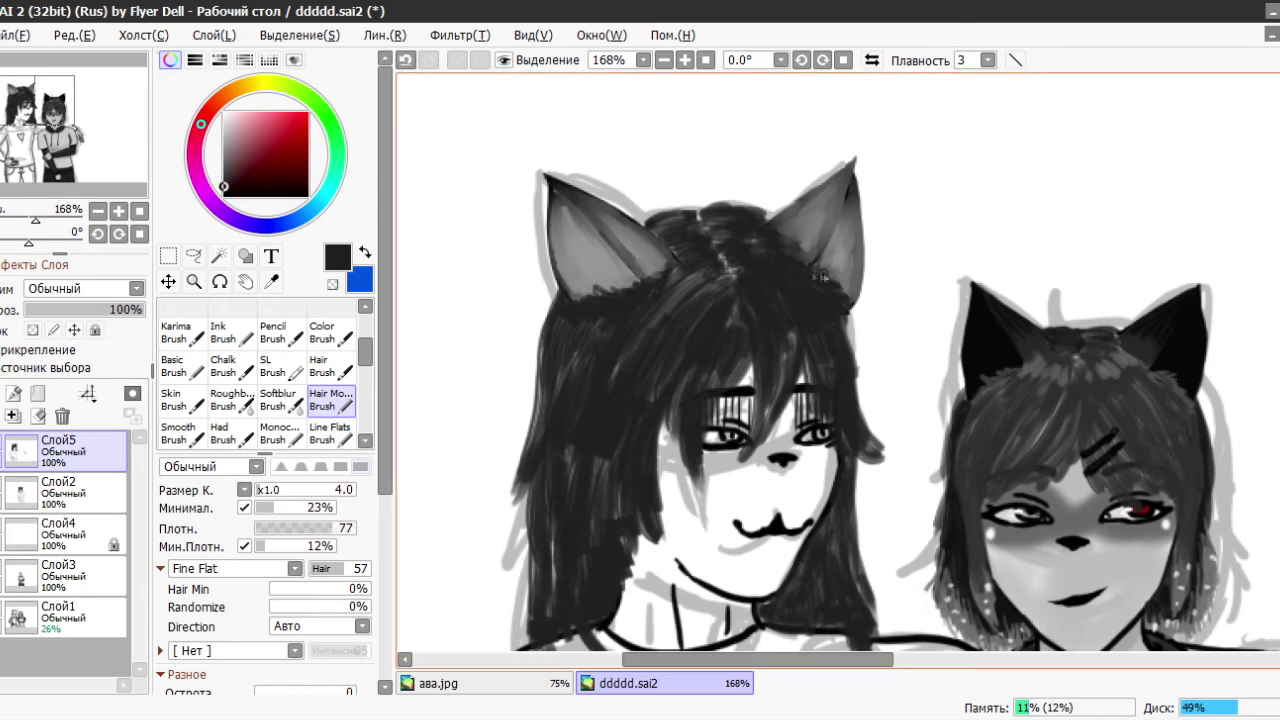
{"action": "scroll", "coordinate": [665, 255], "scroll_direction": "down", "scroll_amount": 5}
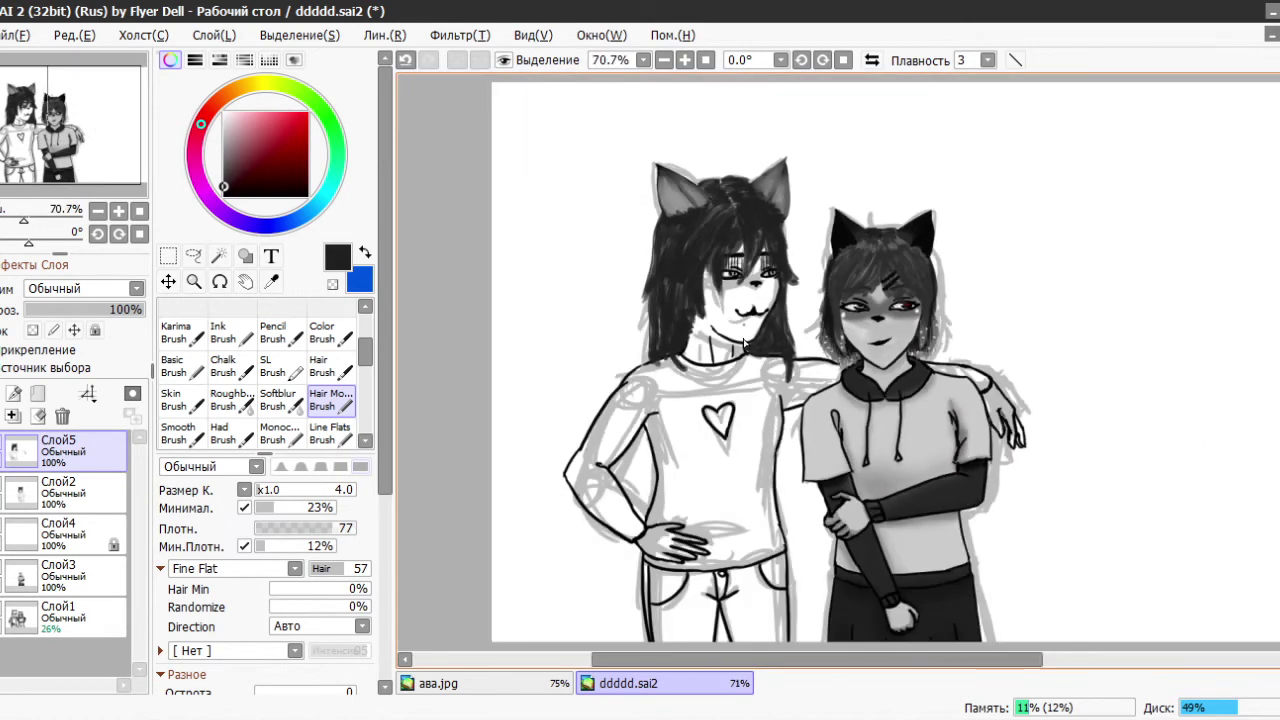
- Hide the sketch lines and fill the first figure's sweater with dark grey on layer Слой3, leaving the heart unfilled
{"action": "scroll", "coordinate": [428, 490], "scroll_direction": "up", "scroll_amount": 1}
{"action": "left_click", "coordinate": [60, 572]}
{"action": "left_click", "coordinate": [180, 432]}
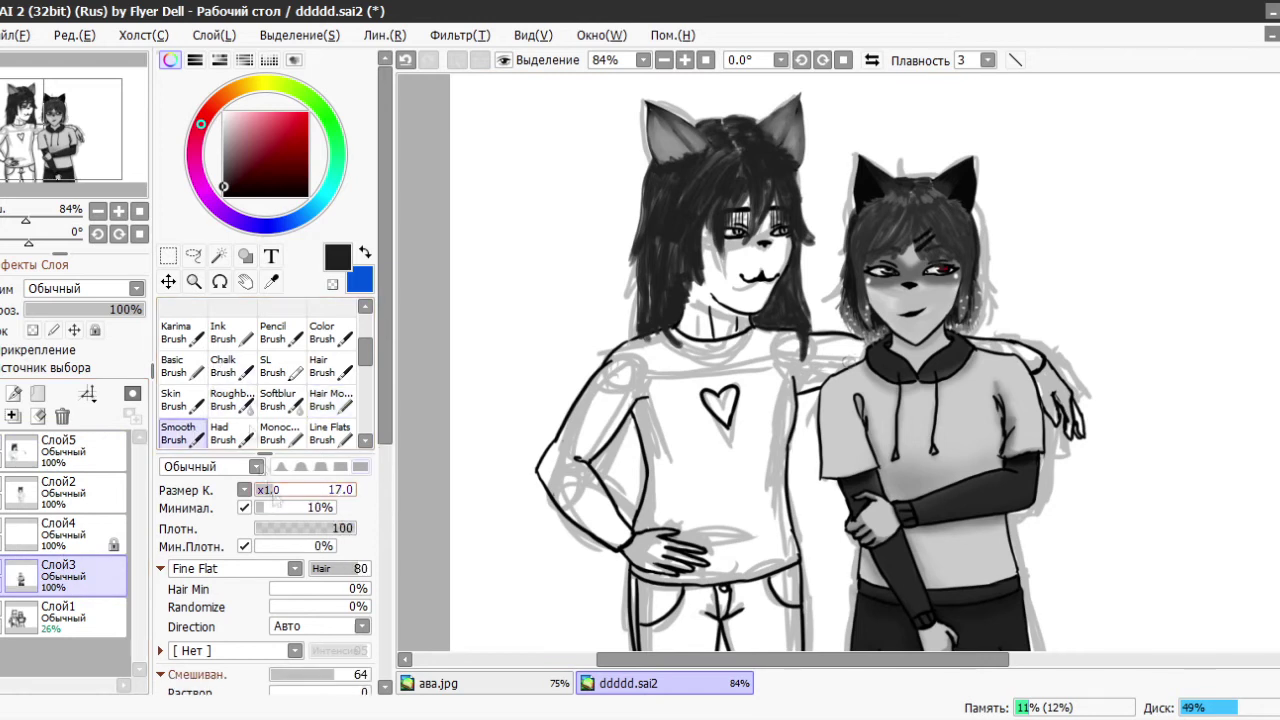
{"action": "left_click_drag", "start_coordinate": [223, 186], "coordinate": [222, 166]}
{"action": "scroll", "coordinate": [200, 380], "scroll_direction": "up", "scroll_amount": 2}
{"action": "left_click", "coordinate": [180, 355]}
{"action": "left_click", "coordinate": [700, 470]}
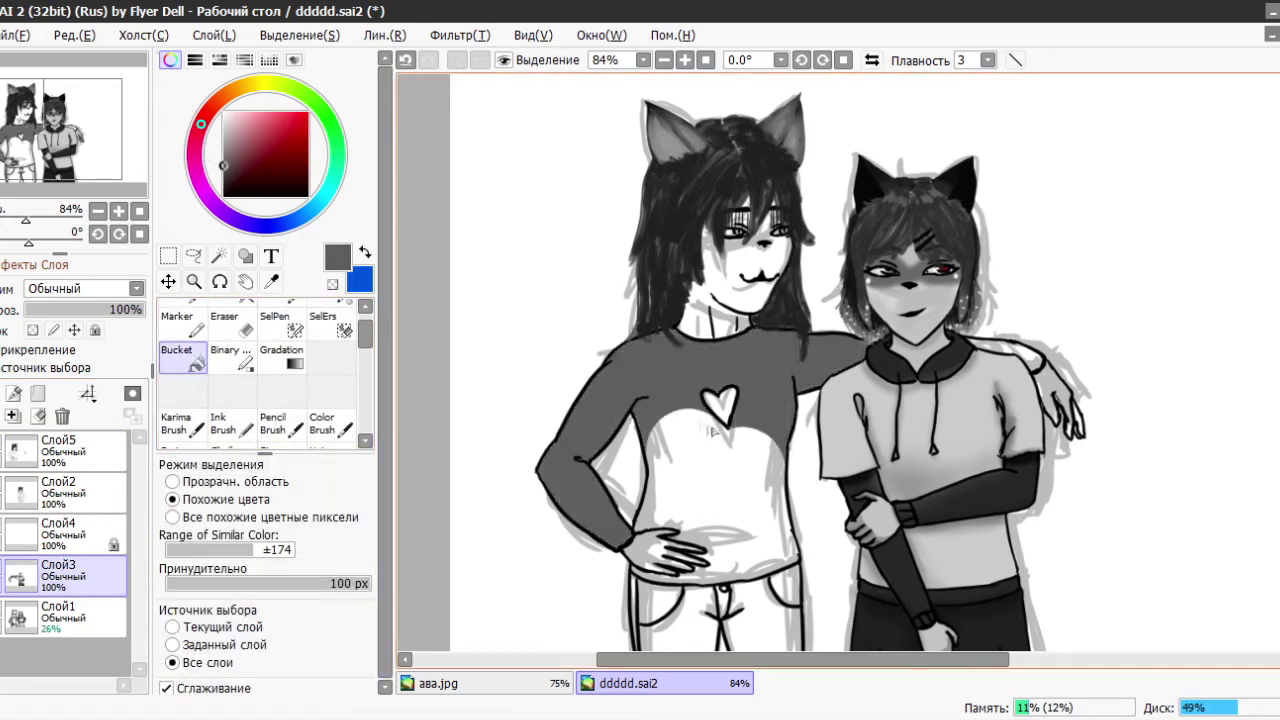
{"action": "key", "text": "ctrl+z"}
{"action": "left_click", "coordinate": [700, 470]}
{"action": "scroll", "coordinate": [714, 441], "scroll_direction": "down", "scroll_amount": 1}
- Lock the layer's transparency and airbrush darker grey shading along the sweater's sleeve and side
{"action": "key", "text": "v"}
{"action": "key", "text": "bracketright"}
{"action": "key", "text": "bracketright"}
{"action": "key", "text": "bracketright"}
{"action": "key", "text": "bracketright"}
{"action": "key", "text": "bracketright"}
{"action": "left_click_drag", "start_coordinate": [630, 380], "coordinate": [612, 483]}
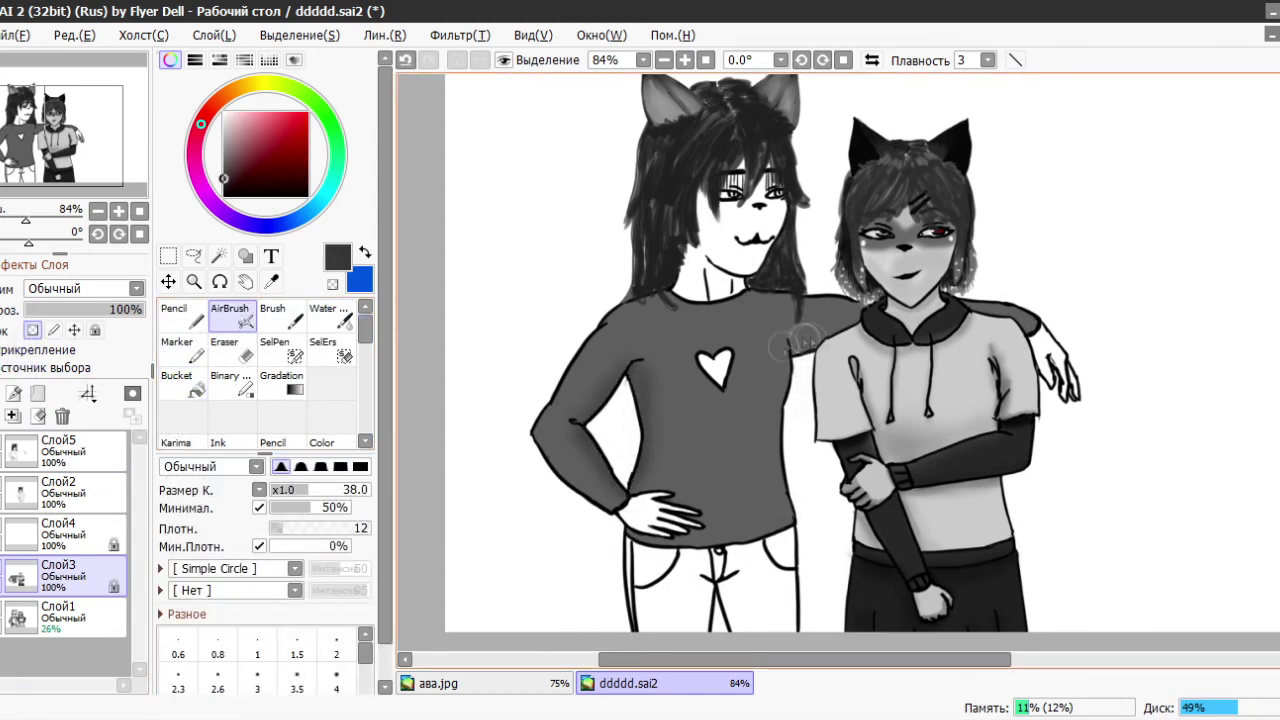
- Deepen the sweater's shading at the sleeves, sides and hem with the AirBrush at density 33
{"action": "key", "text": "bracketleft"}
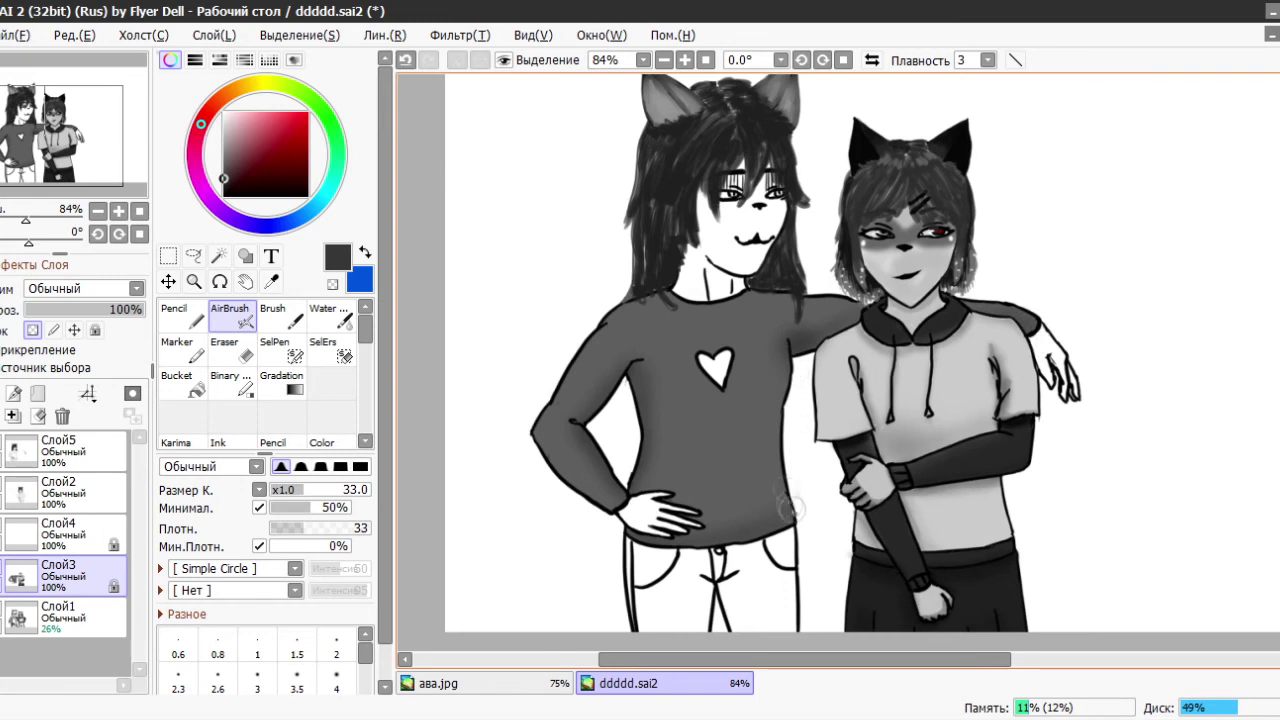
{"action": "mouse_move", "coordinate": [633, 380]}
{"action": "left_mouse_down"}
{"action": "mouse_move", "coordinate": [590, 472]}
{"action": "mouse_move", "coordinate": [565, 492]}
{"action": "mouse_move", "coordinate": [720, 520]}
{"action": "mouse_move", "coordinate": [570, 440]}
{"action": "left_mouse_up"}
{"action": "mouse_move", "coordinate": [760, 395]}
{"action": "left_mouse_down"}
{"action": "mouse_move", "coordinate": [780, 458]}
{"action": "mouse_move", "coordinate": [692, 424]}
{"action": "mouse_move", "coordinate": [792, 408]}
{"action": "mouse_move", "coordinate": [705, 426]}
{"action": "mouse_move", "coordinate": [762, 450]}
{"action": "mouse_move", "coordinate": [565, 385]}
{"action": "mouse_move", "coordinate": [770, 375]}
{"action": "mouse_move", "coordinate": [685, 458]}
{"action": "mouse_move", "coordinate": [758, 452]}
{"action": "mouse_move", "coordinate": [700, 458]}
{"action": "mouse_move", "coordinate": [772, 470]}
{"action": "mouse_move", "coordinate": [720, 410]}
{"action": "mouse_move", "coordinate": [738, 358]}
{"action": "mouse_move", "coordinate": [670, 345]}
{"action": "mouse_move", "coordinate": [822, 405]}
{"action": "left_mouse_up"}
{"action": "left_click", "coordinate": [705, 400], "text": "alt"}
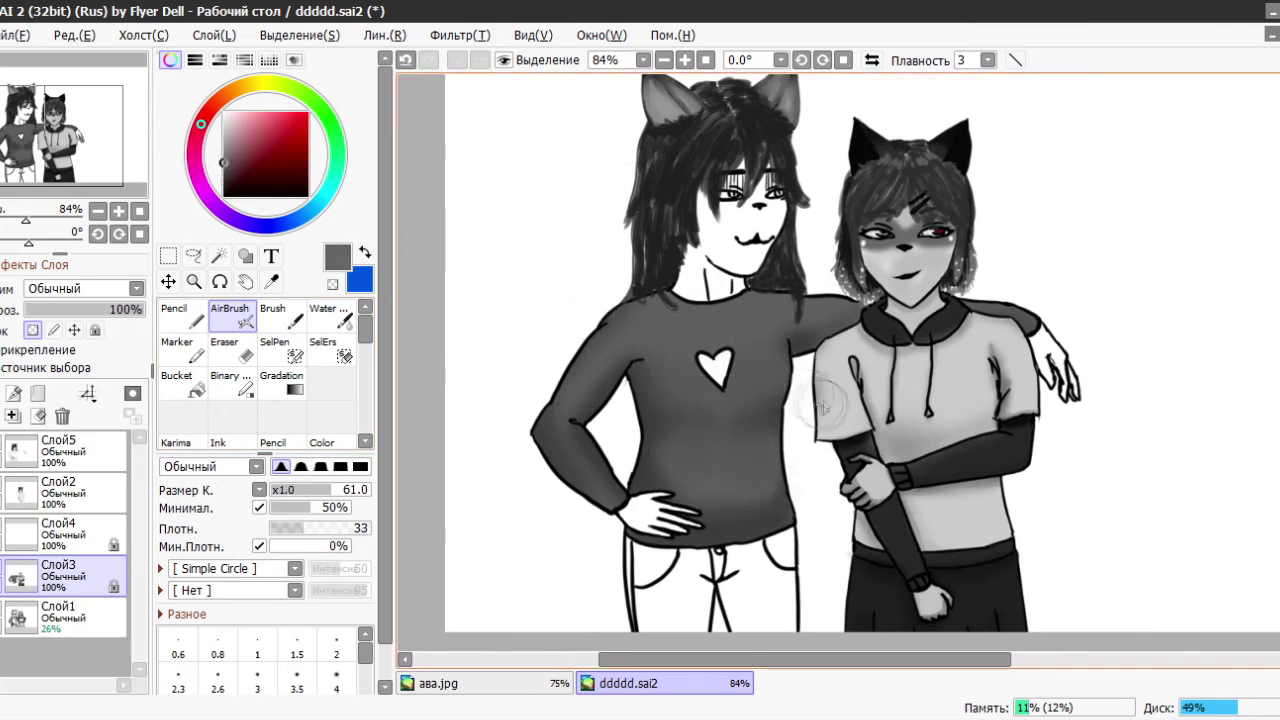
- Fill the heart on the sweater with a sampled near-black grey on layer Слой5
{"action": "left_click", "coordinate": [700, 540], "text": "alt"}
{"action": "left_click", "coordinate": [175, 316]}
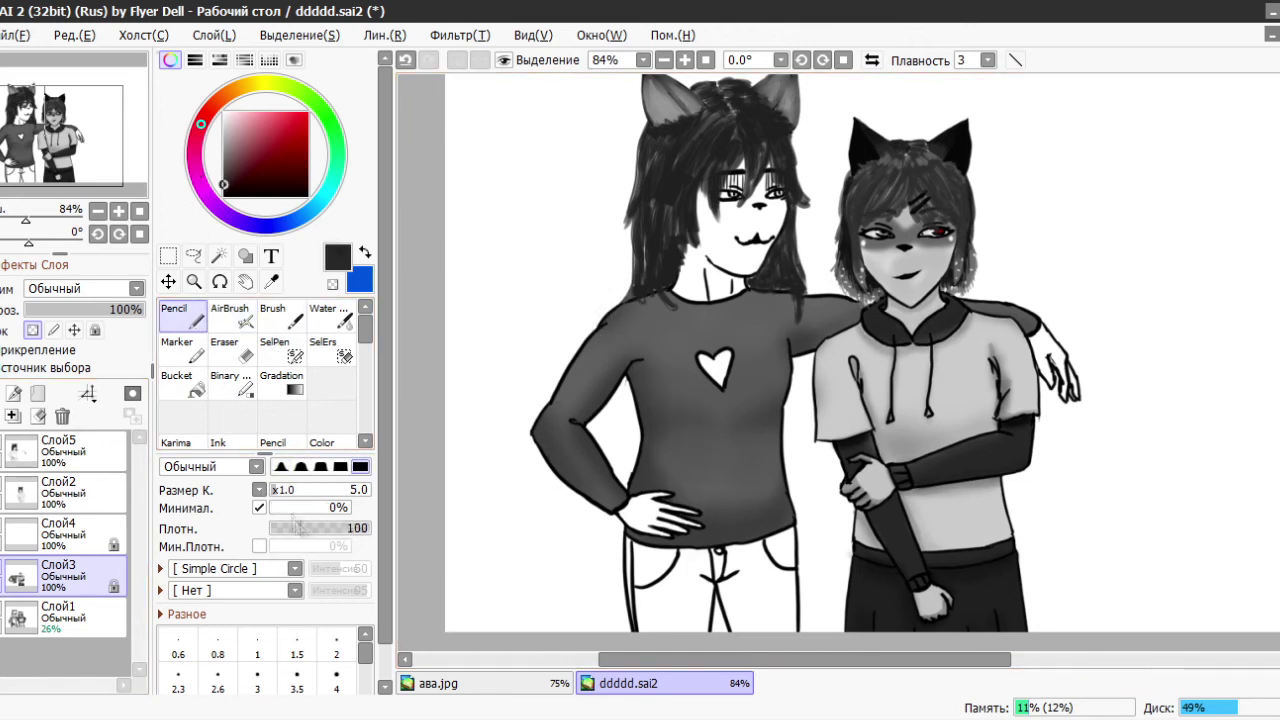
{"action": "left_click", "coordinate": [177, 382]}
{"action": "left_click", "coordinate": [58, 450]}
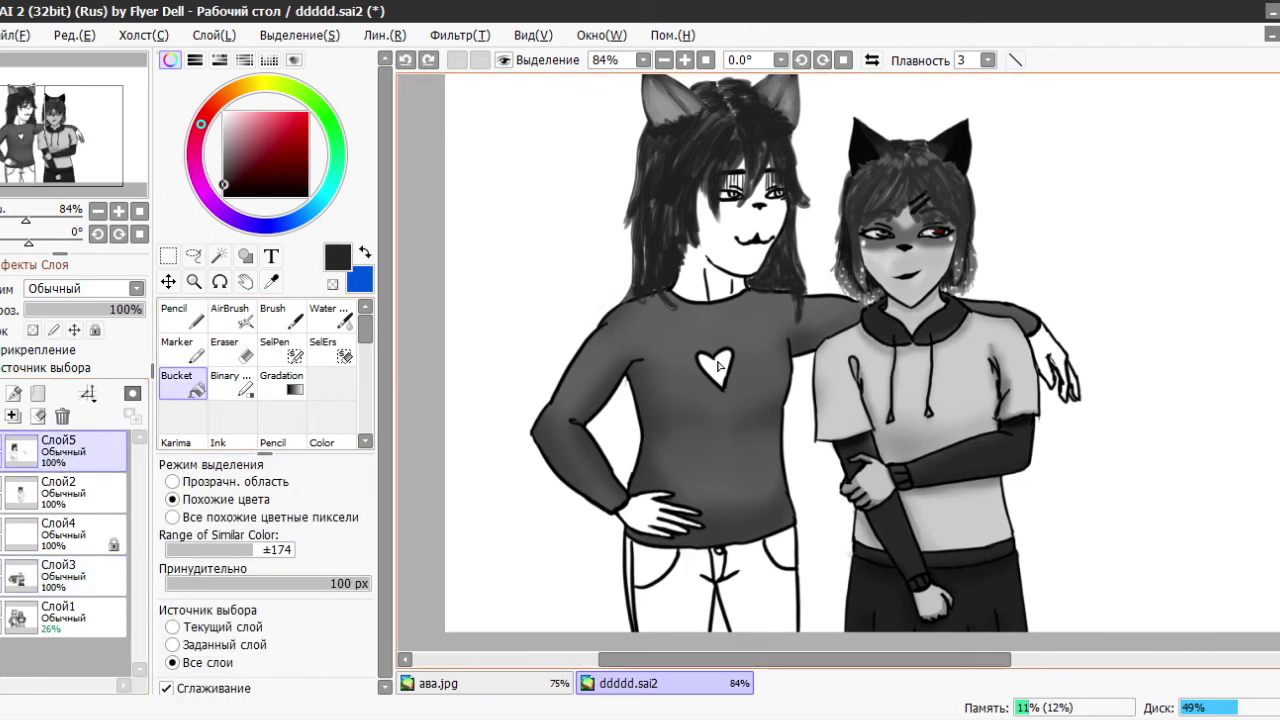
{"action": "left_click", "coordinate": [718, 368]}
- Touch up the gaps between the heart's fill and its outline with the Pencil at size 3
{"action": "left_click", "coordinate": [175, 316]}
{"action": "scroll", "coordinate": [733, 352], "scroll_direction": "up", "scroll_amount": 5}
{"action": "left_click", "coordinate": [257, 680]}
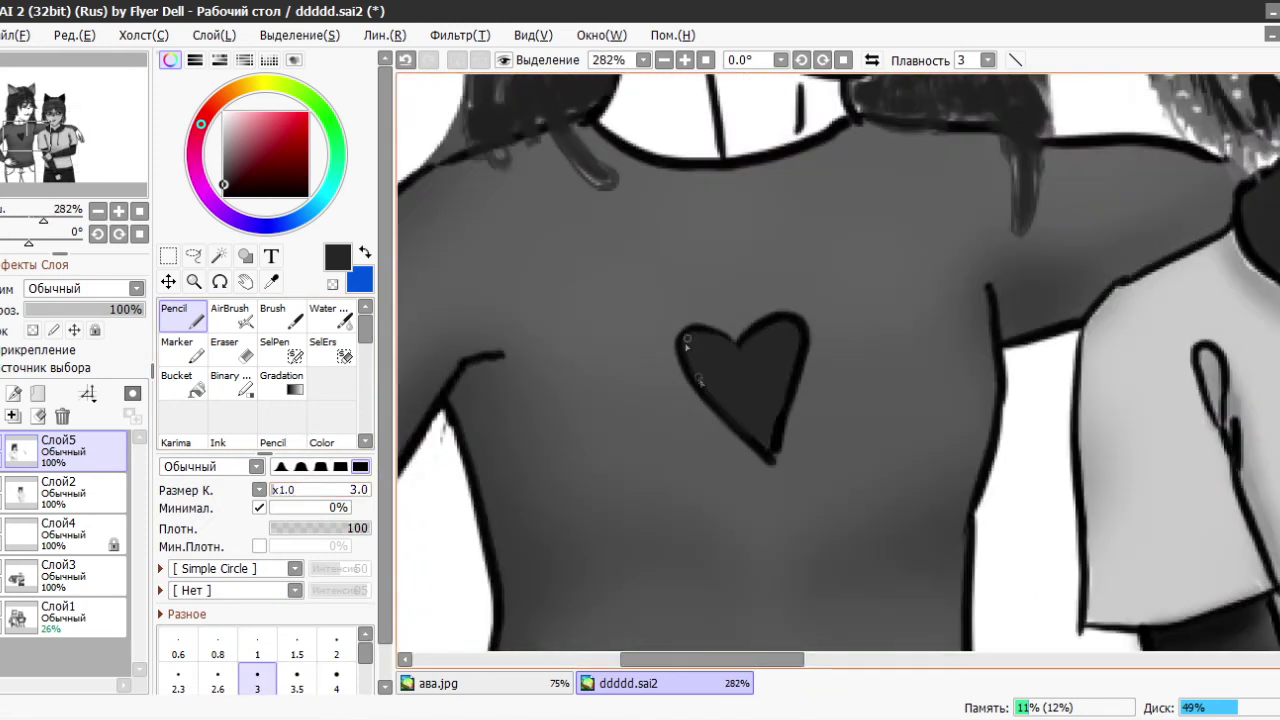
{"action": "scroll", "coordinate": [342, 370], "scroll_direction": "down", "scroll_amount": 3}
- Blend the heart's black outline into its fill with the Softblur Brush
{"action": "left_click", "coordinate": [224, 428]}
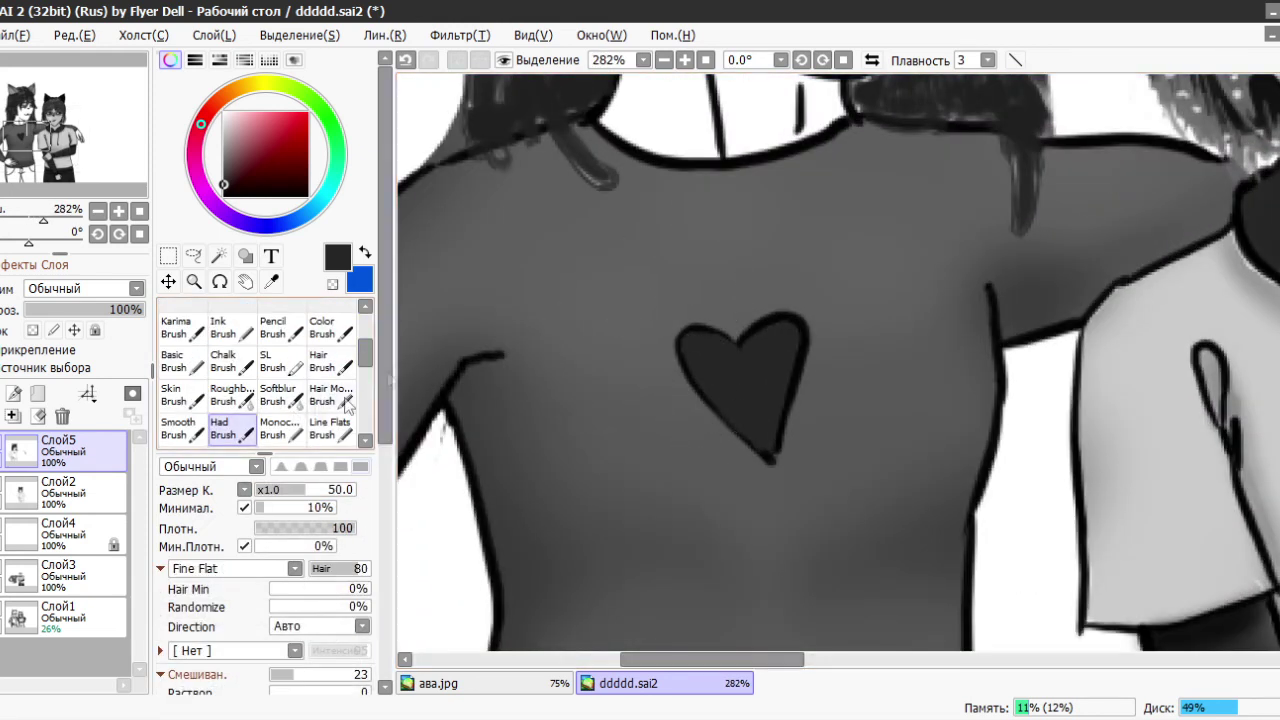
{"action": "scroll", "coordinate": [347, 404], "scroll_direction": "down", "scroll_amount": 2}
{"action": "left_click", "coordinate": [282, 343]}
{"action": "mouse_move", "coordinate": [688, 360]}
{"action": "left_mouse_down"}
{"action": "mouse_move", "coordinate": [766, 449]}
{"action": "mouse_move", "coordinate": [770, 335]}
{"action": "mouse_move", "coordinate": [716, 352]}
{"action": "left_mouse_up"}
{"action": "left_click_drag", "start_coordinate": [768, 443], "coordinate": [784, 404]}
- Repaint the heart's edges and interior in near-black with the monochrome brush at size 6
{"action": "left_click", "coordinate": [280, 377]}
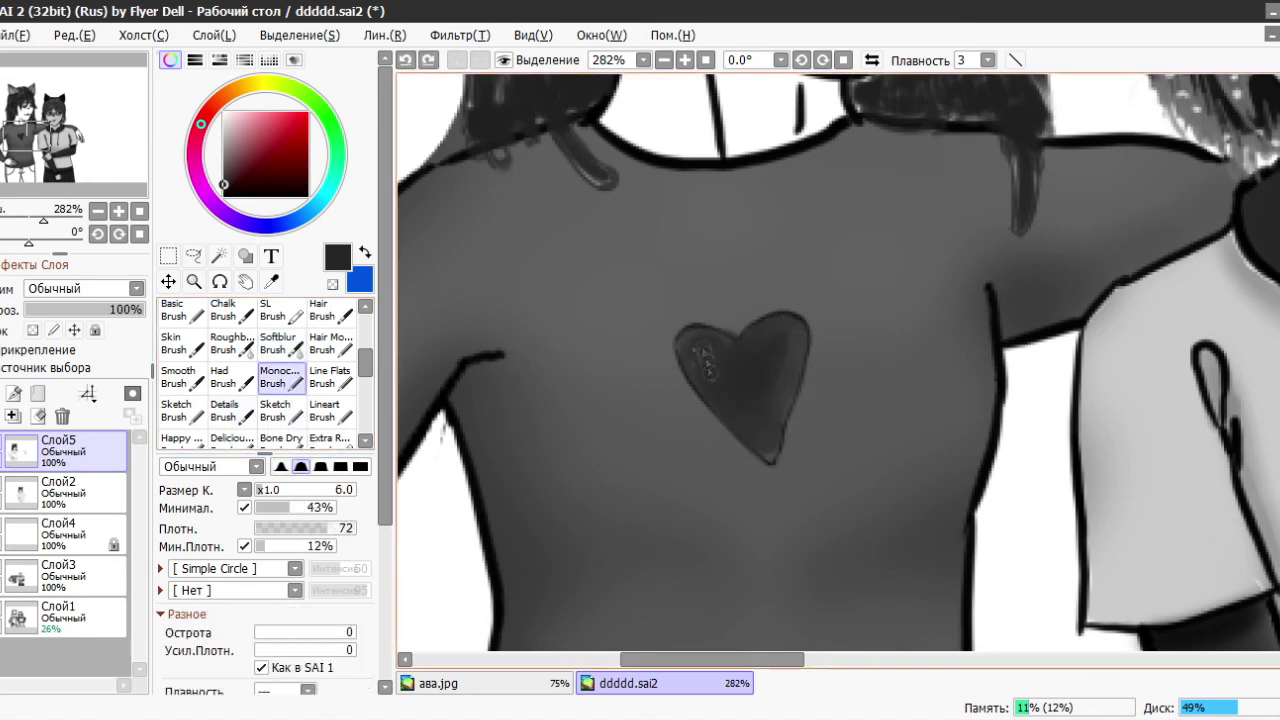
{"action": "left_click_drag", "start_coordinate": [770, 455], "coordinate": [800, 390]}
{"action": "mouse_move", "coordinate": [790, 340]}
{"action": "left_mouse_down"}
{"action": "mouse_move", "coordinate": [694, 334]}
{"action": "mouse_move", "coordinate": [705, 370]}
{"action": "left_mouse_up"}
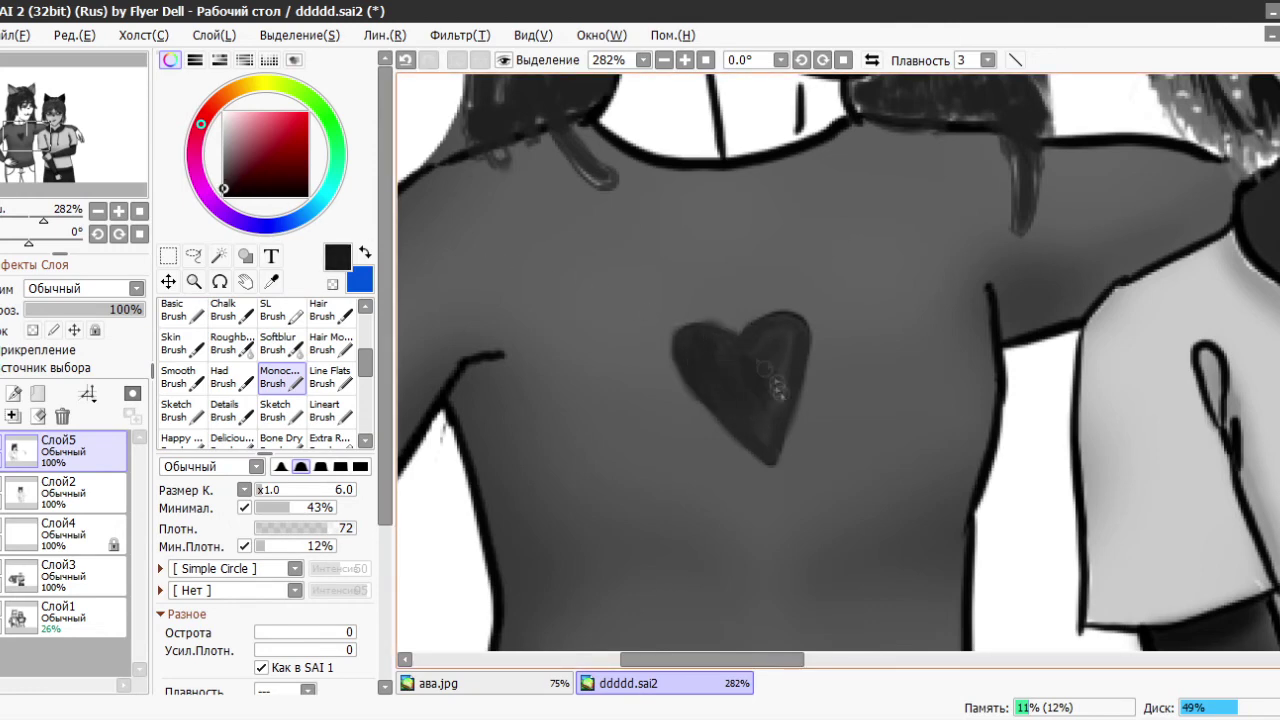
{"action": "scroll", "coordinate": [818, 377], "scroll_direction": "down", "scroll_amount": 6}
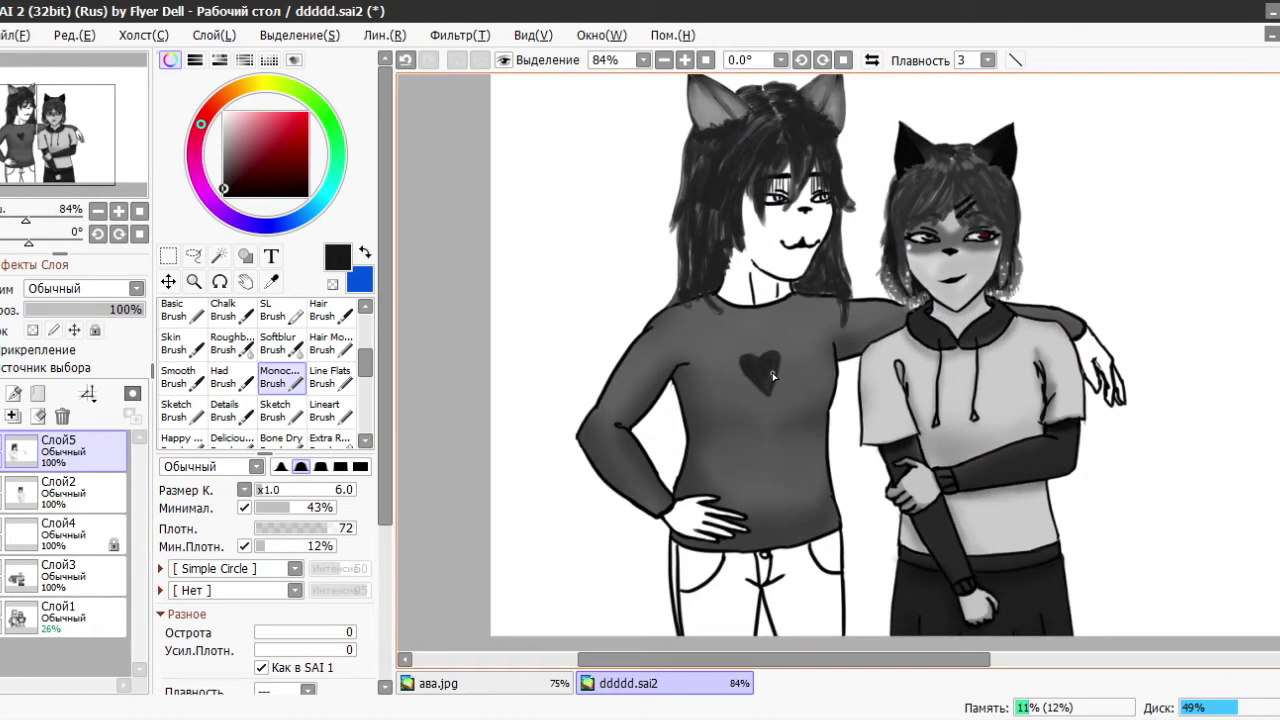
- Paint the first figure's face and neck medium grey on layer Слой3 with the Smooth Brush, reducing its size to 22
{"action": "left_click_drag", "start_coordinate": [228, 150], "coordinate": [194, 142]}
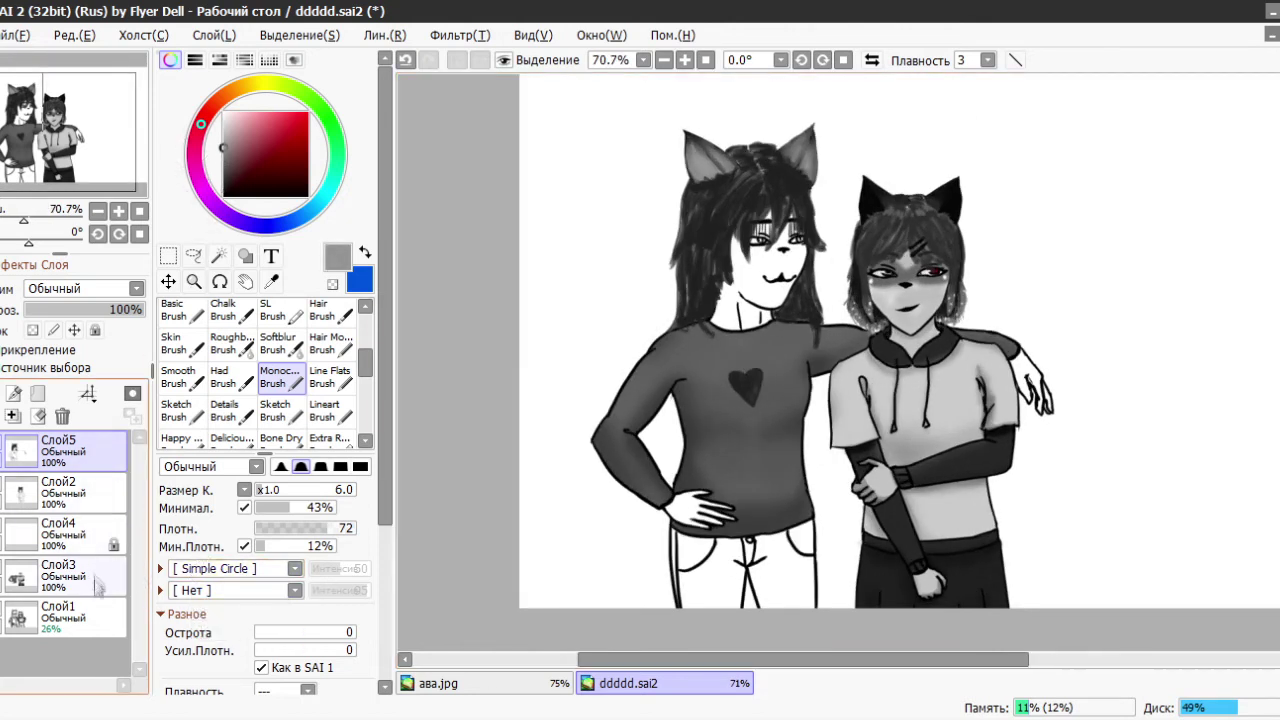
{"action": "left_click", "coordinate": [30, 580]}
{"action": "left_click", "coordinate": [8, 582]}
{"action": "left_click", "coordinate": [8, 582]}
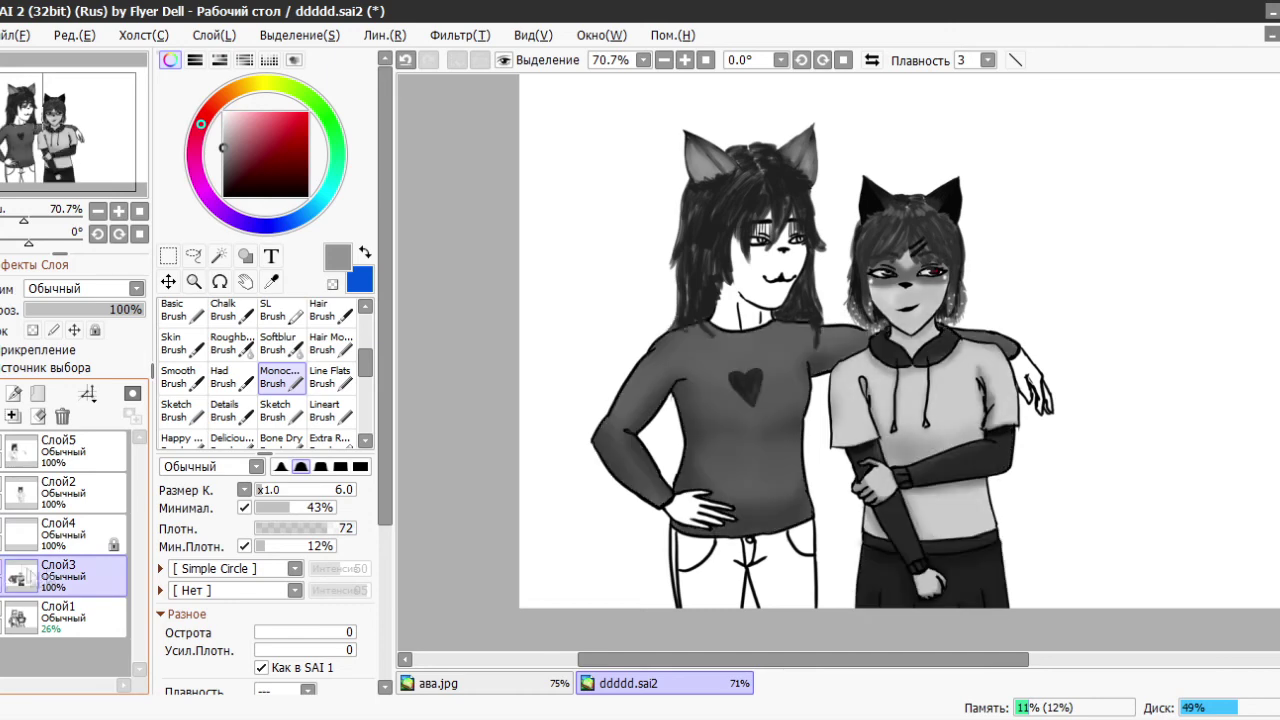
{"action": "key", "text": "ctrl+plus"}
{"action": "scroll", "coordinate": [265, 370], "scroll_direction": "down", "scroll_amount": 2}
{"action": "left_click", "coordinate": [330, 310]}
{"action": "scroll", "coordinate": [368, 375], "scroll_direction": "down", "scroll_amount": 2}
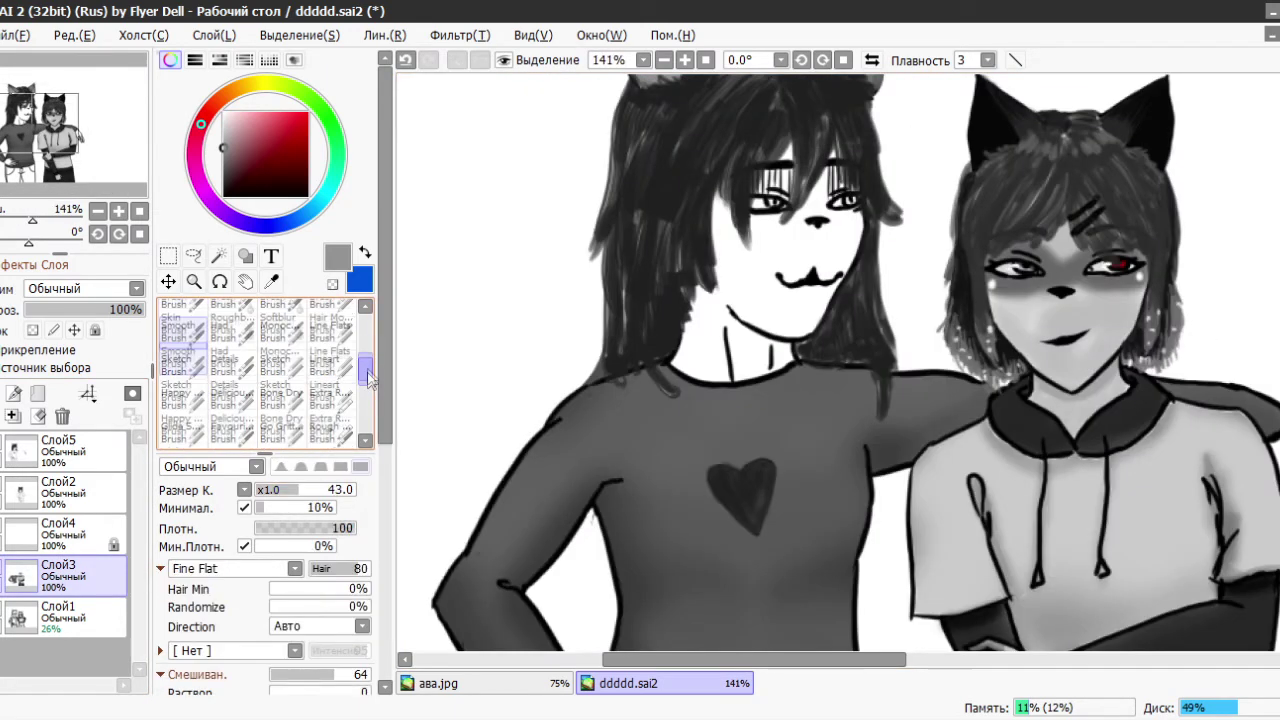
{"action": "left_click_drag", "start_coordinate": [705, 185], "coordinate": [760, 335]}
{"action": "key", "text": "bracketleft"}
{"action": "mouse_move", "coordinate": [700, 370]}
{"action": "left_mouse_down"}
{"action": "mouse_move", "coordinate": [759, 355]}
{"action": "mouse_move", "coordinate": [765, 322]}
{"action": "mouse_move", "coordinate": [846, 226]}
{"action": "mouse_move", "coordinate": [775, 234]}
{"action": "mouse_move", "coordinate": [690, 151]}
{"action": "mouse_move", "coordinate": [820, 295]}
{"action": "mouse_move", "coordinate": [775, 290]}
{"action": "left_mouse_up"}
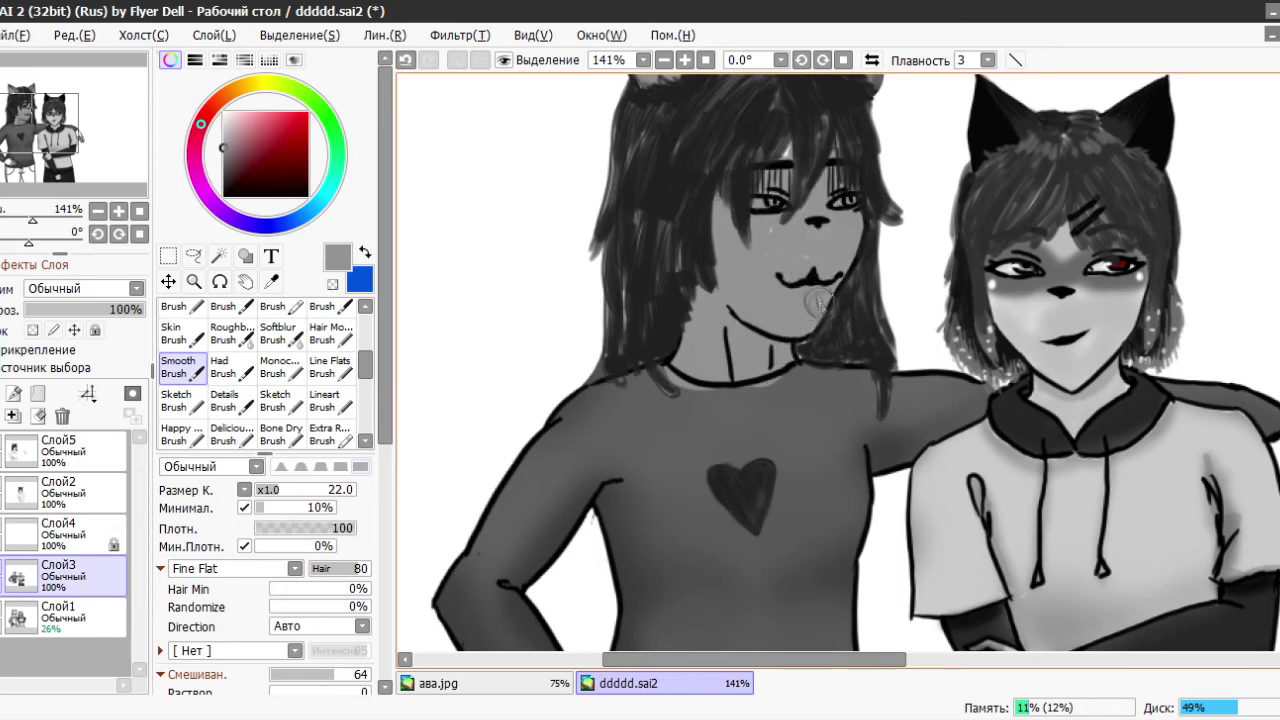
- Undo the last two skin strokes and repaint the neck, jaw and muzzle in the same grey
{"action": "key", "text": "ctrl+z"}
{"action": "key", "text": "ctrl+z"}
{"action": "mouse_move", "coordinate": [745, 370]}
{"action": "left_mouse_down"}
{"action": "mouse_move", "coordinate": [780, 350]}
{"action": "mouse_move", "coordinate": [765, 240]}
{"action": "mouse_move", "coordinate": [839, 177]}
{"action": "mouse_move", "coordinate": [785, 110]}
{"action": "mouse_move", "coordinate": [787, 290]}
{"action": "mouse_move", "coordinate": [845, 215]}
{"action": "mouse_move", "coordinate": [802, 303]}
{"action": "left_mouse_up"}
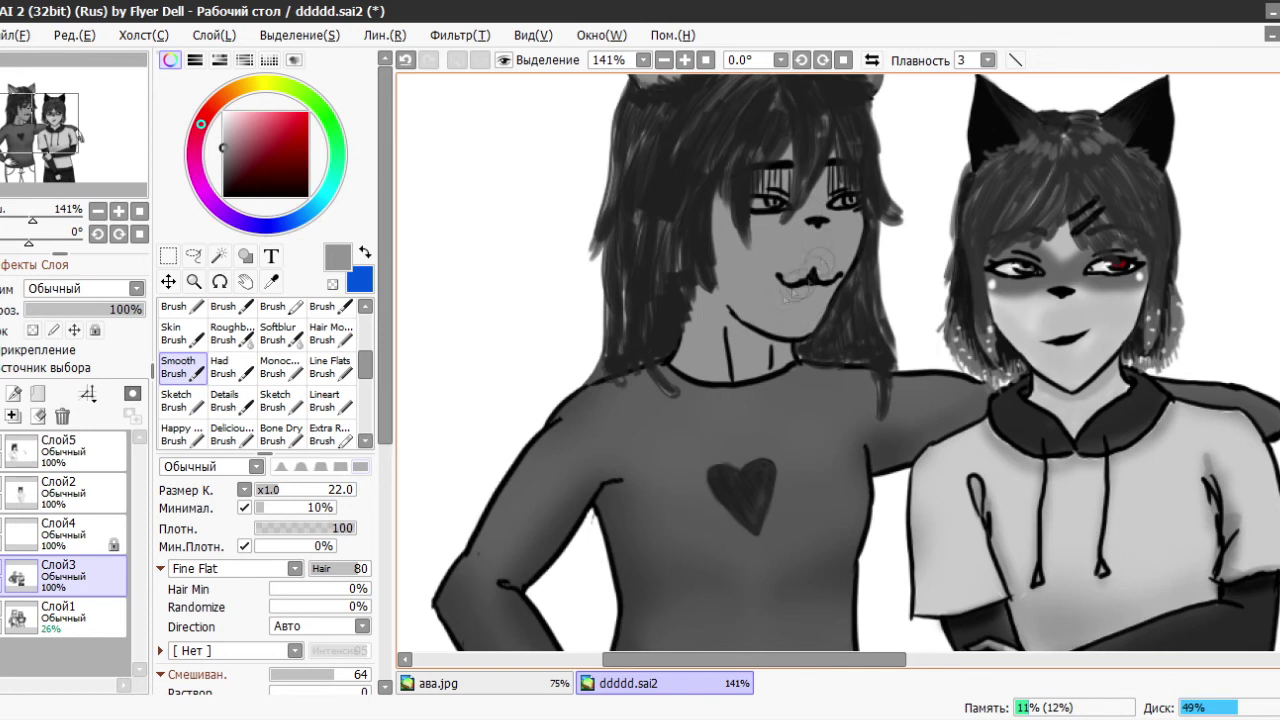
- Lock the layer's transparency and airbrush darker grey shading under the bangs, along the cheek and below the jaw
{"action": "left_click", "coordinate": [33, 330]}
{"action": "scroll", "coordinate": [236, 322], "scroll_direction": "up", "scroll_amount": 5}
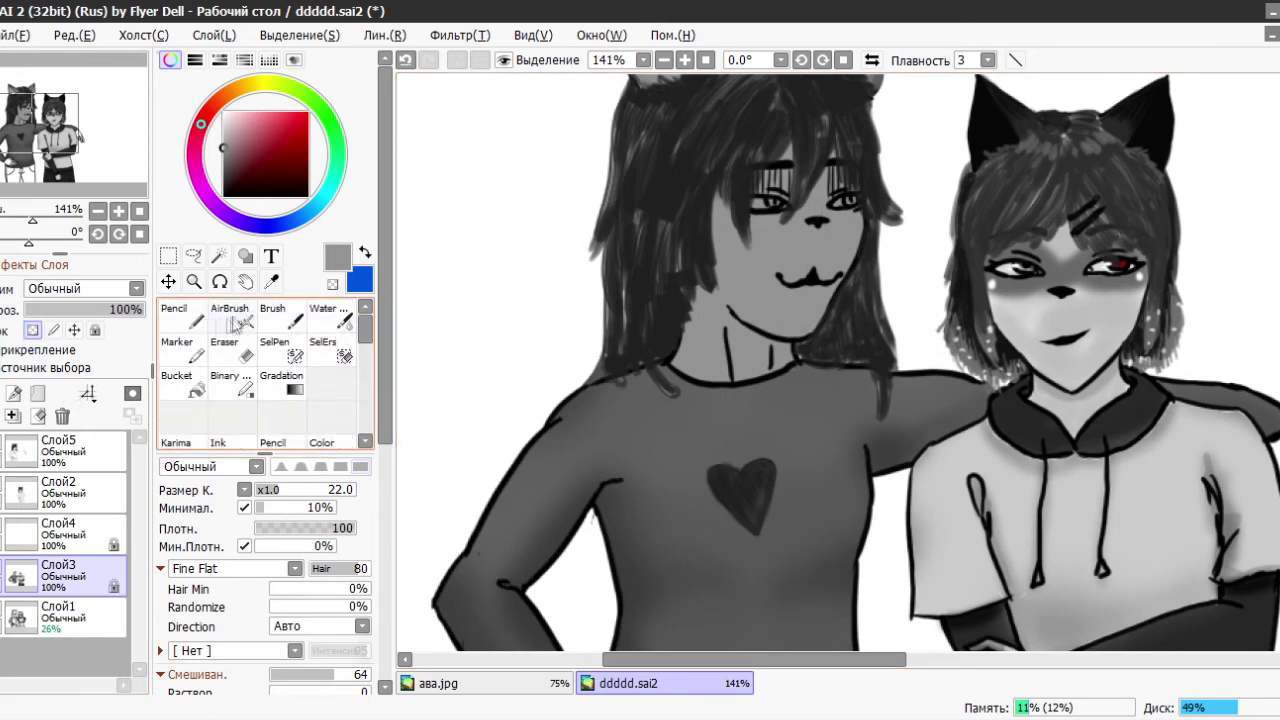
{"action": "left_click", "coordinate": [237, 320]}
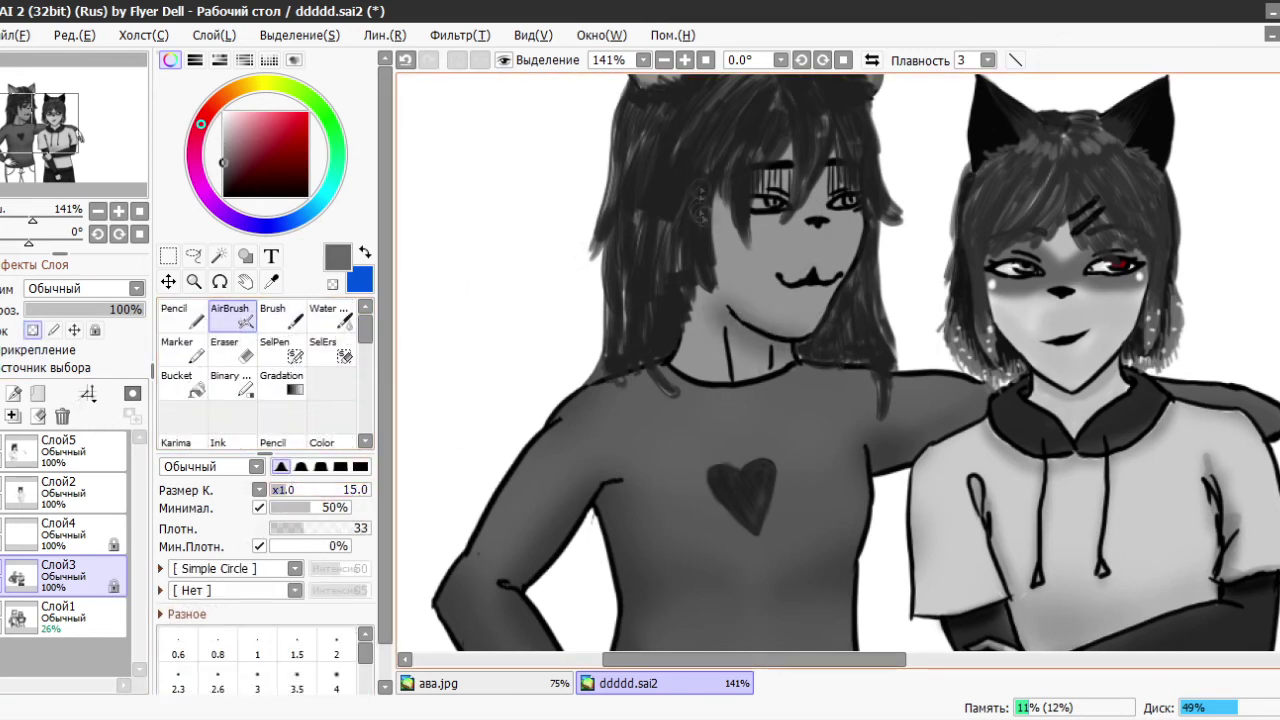
{"action": "left_click", "coordinate": [223, 174]}
{"action": "mouse_move", "coordinate": [853, 215]}
{"action": "left_mouse_down"}
{"action": "mouse_move", "coordinate": [856, 262]}
{"action": "mouse_move", "coordinate": [800, 322]}
{"action": "mouse_move", "coordinate": [740, 345]}
{"action": "mouse_move", "coordinate": [700, 300]}
{"action": "mouse_move", "coordinate": [798, 158]}
{"action": "left_mouse_up"}
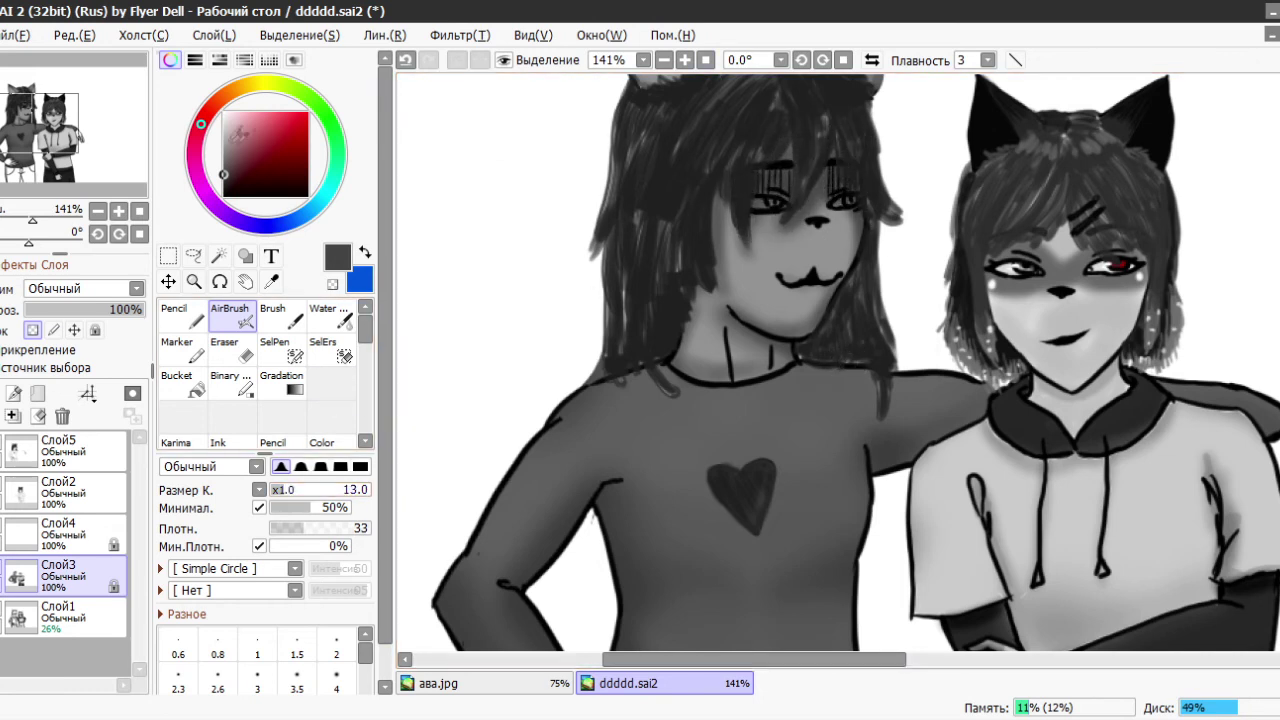
- Deepen the shading on the first figure's cheek beside the bangs and eyes with the AirBrush in dark grey
{"action": "mouse_move", "coordinate": [730, 320]}
{"action": "left_mouse_down"}
{"action": "mouse_move", "coordinate": [796, 368]}
{"action": "mouse_move", "coordinate": [690, 320]}
{"action": "mouse_move", "coordinate": [790, 250]}
{"action": "left_mouse_up"}
{"action": "scroll", "coordinate": [748, 465], "scroll_direction": "down", "scroll_amount": 5}
{"action": "scroll", "coordinate": [748, 465], "scroll_direction": "up", "scroll_amount": 2}
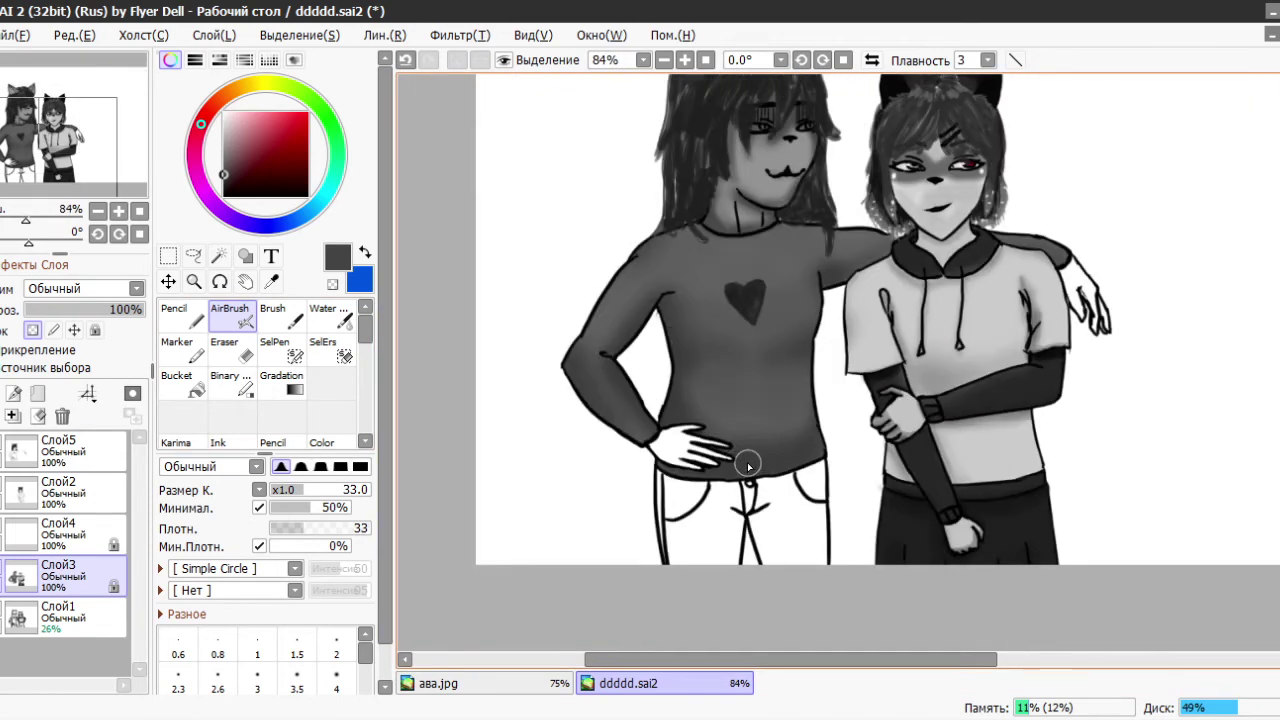
{"action": "scroll", "coordinate": [754, 589], "scroll_direction": "up", "scroll_amount": 4}
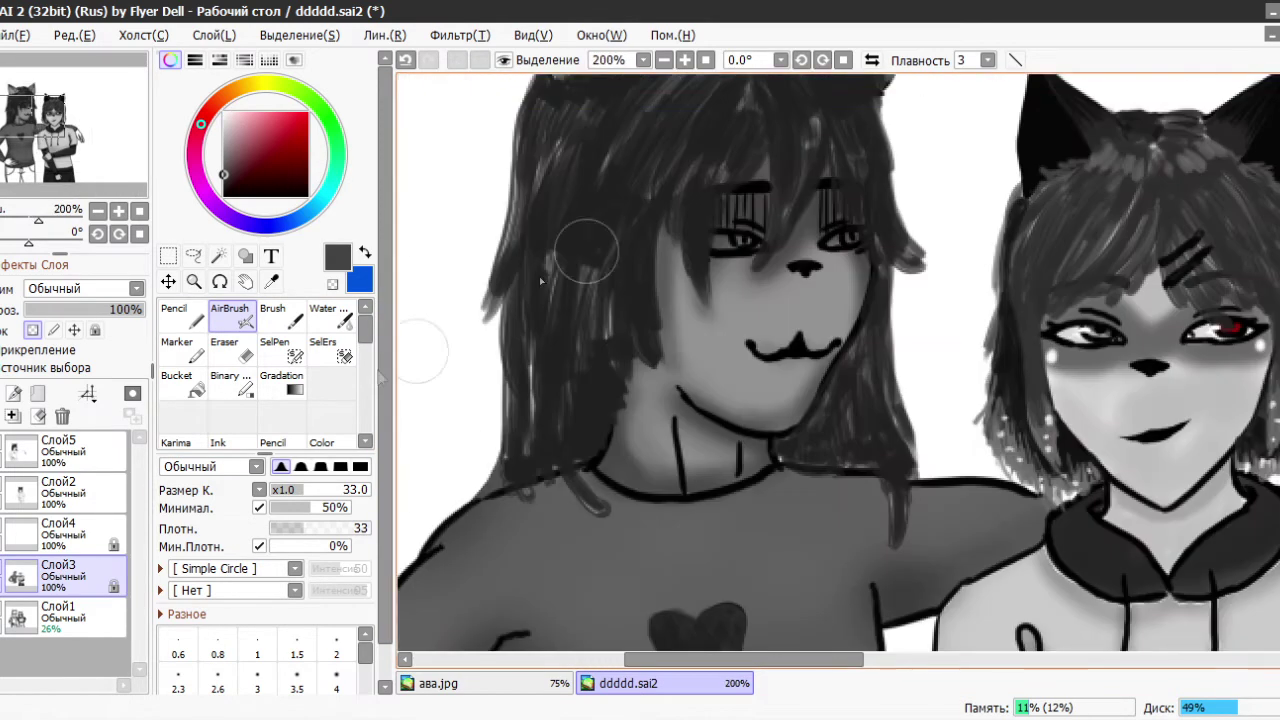
- Paint the first figure's eyes white with dark green irises on layer Слой4 using the Pencil at size 3
{"action": "left_click", "coordinate": [60, 532]}
{"action": "left_click", "coordinate": [175, 315]}
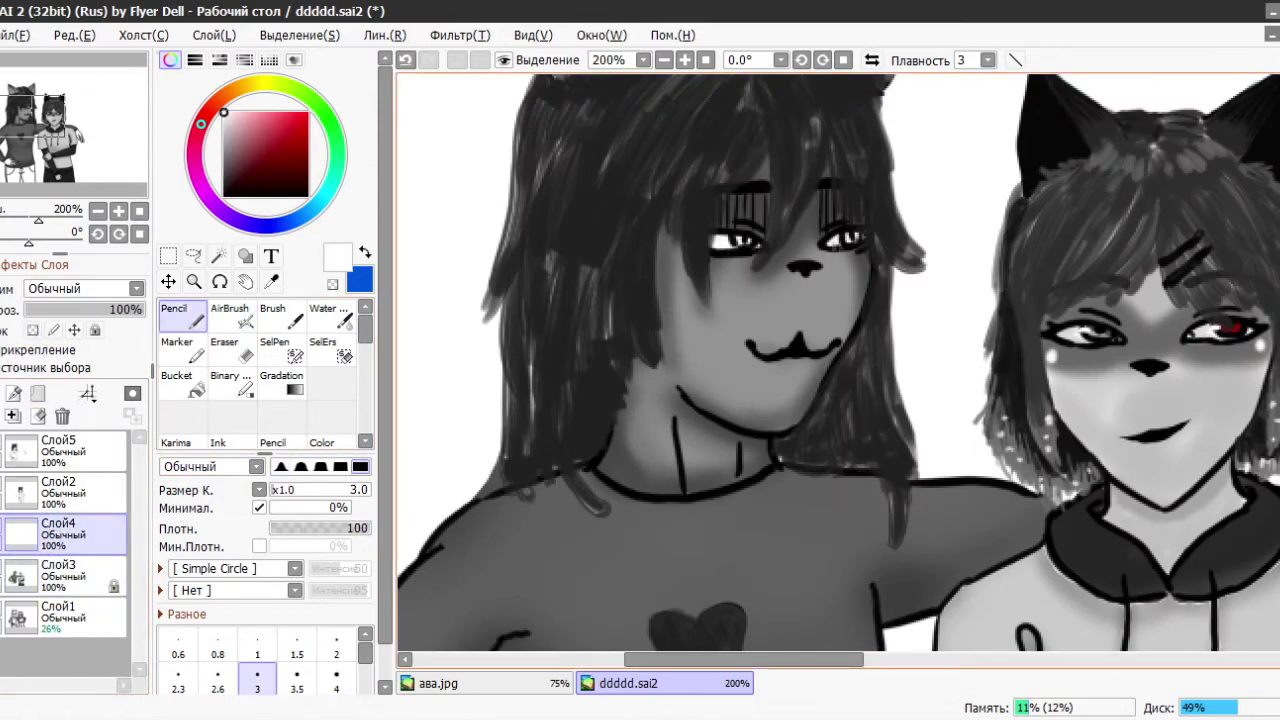
{"action": "left_click", "coordinate": [335, 136]}
{"action": "left_click", "coordinate": [309, 162]}
{"action": "left_click_drag", "start_coordinate": [736, 240], "coordinate": [752, 244]}
{"action": "scroll", "coordinate": [751, 335], "scroll_direction": "down", "scroll_amount": 3}
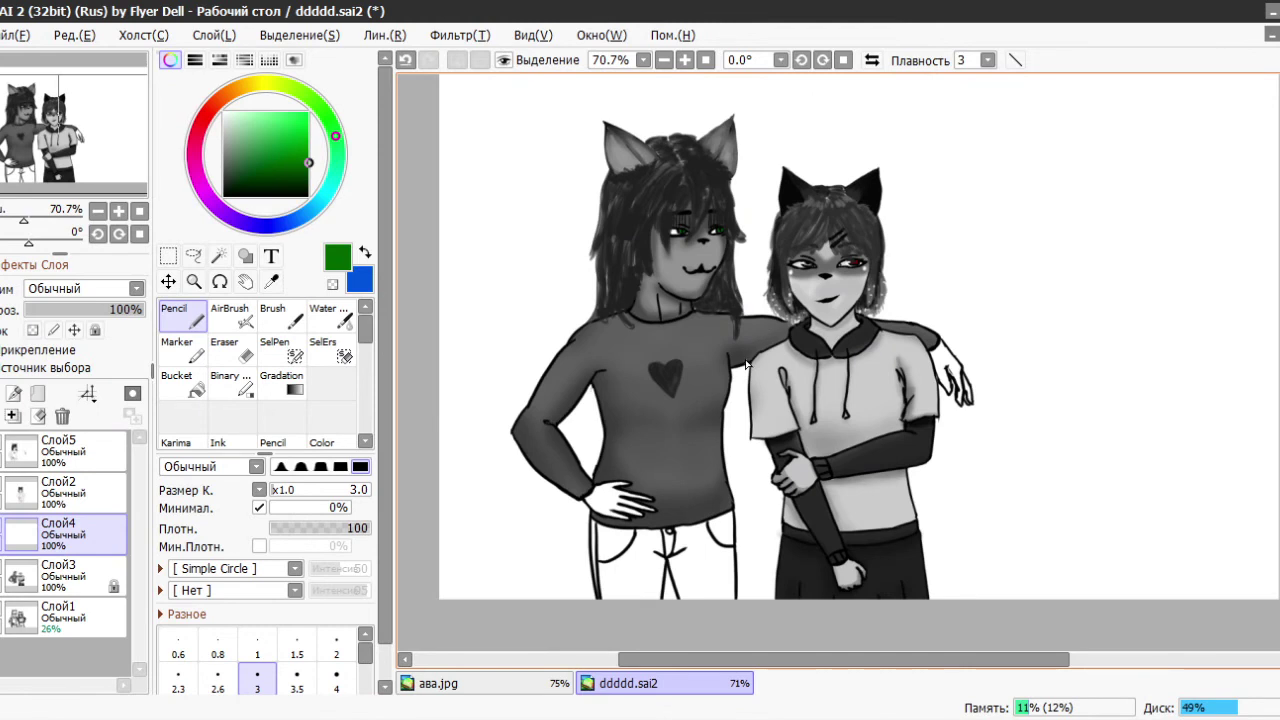
- Block in the first figure's trouser leg in near-black on layer Слой3 with the Smooth Brush at size 32
{"action": "left_click", "coordinate": [57, 580]}
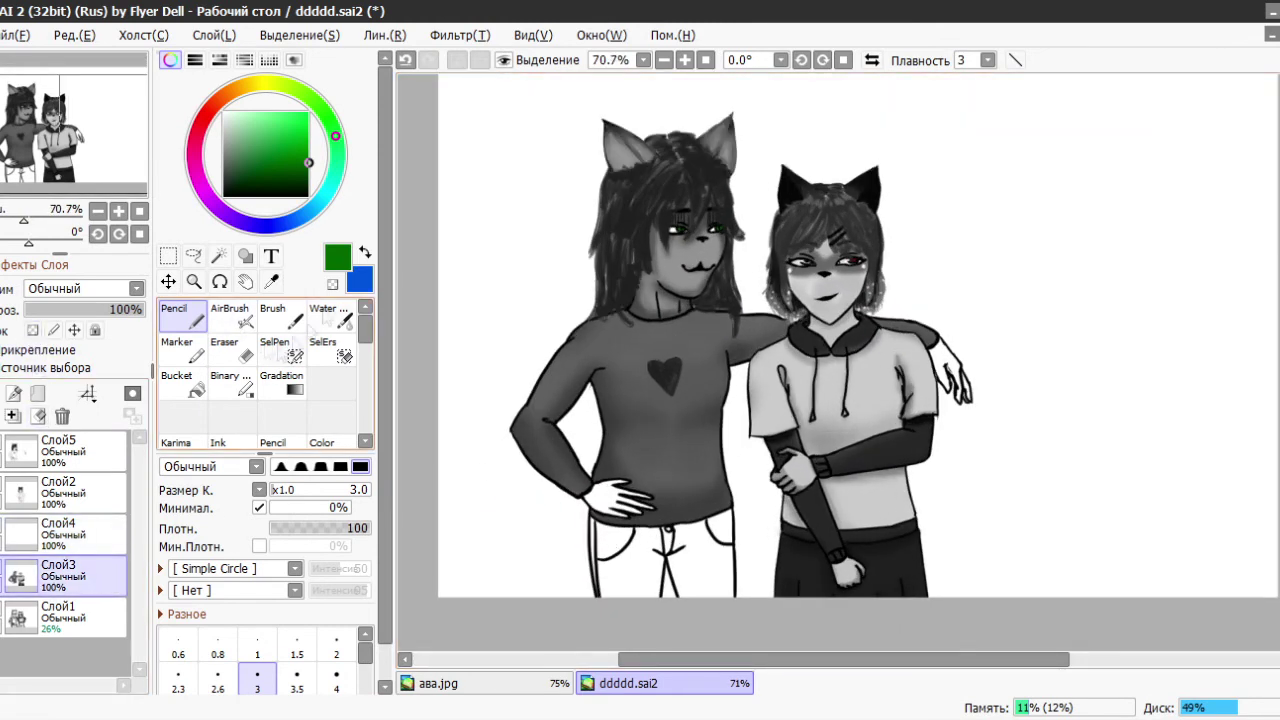
{"action": "scroll", "coordinate": [278, 389], "scroll_direction": "down", "scroll_amount": 3}
{"action": "left_click", "coordinate": [180, 384]}
{"action": "scroll", "coordinate": [183, 370], "scroll_direction": "down", "scroll_amount": 2}
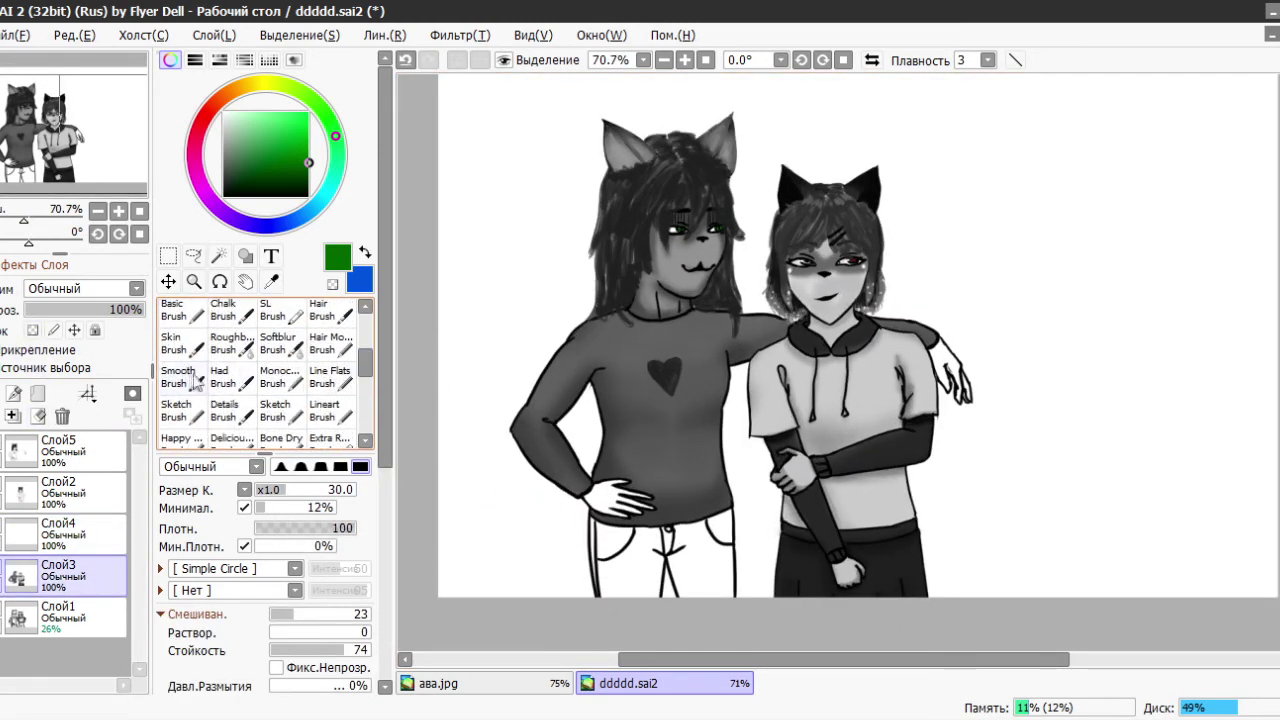
{"action": "left_click", "coordinate": [180, 377]}
{"action": "scroll", "coordinate": [751, 178], "scroll_direction": "up", "scroll_amount": 1}
{"action": "scroll", "coordinate": [751, 178], "scroll_direction": "up", "scroll_amount": 1}
{"action": "left_click_drag", "start_coordinate": [609, 470], "coordinate": [612, 520]}
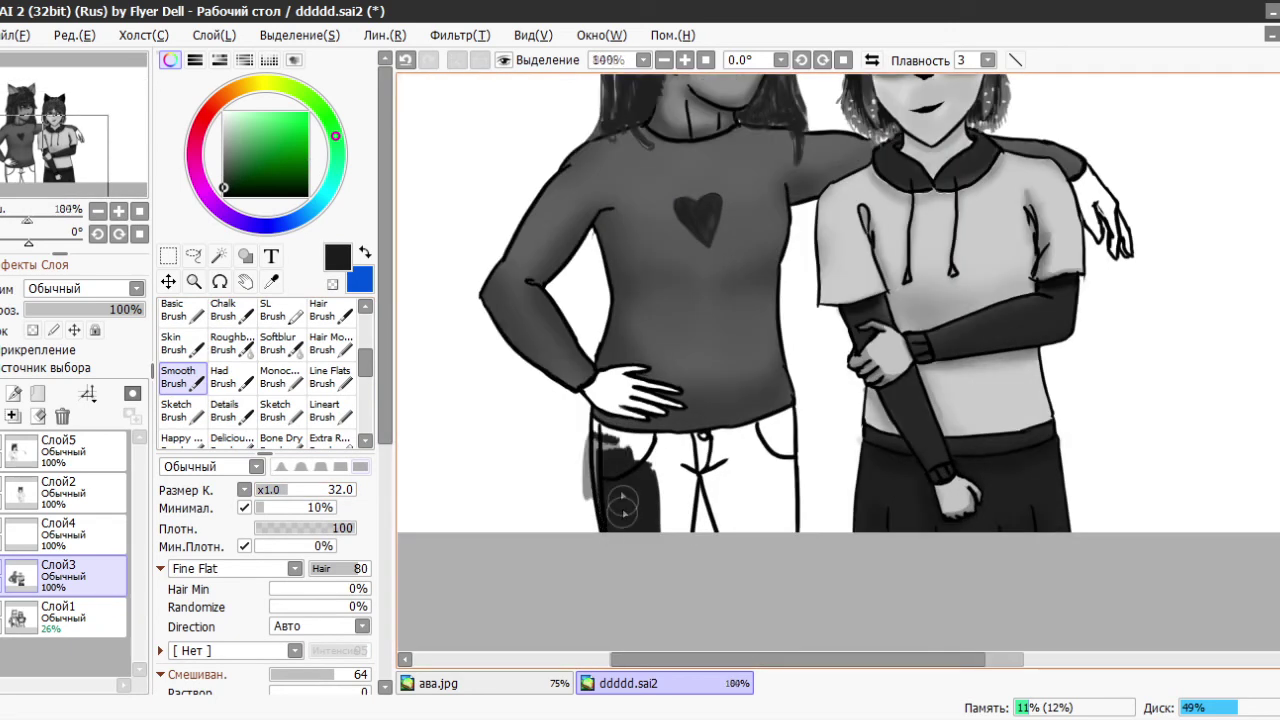
- Undo the stroke spilling outside the leg, fill the rest of the trousers at size 10 and shade them darker at size 9
{"action": "scroll", "coordinate": [610, 500], "scroll_direction": "down", "scroll_amount": 1}
{"action": "key", "text": "ctrl+z"}
{"action": "scroll", "coordinate": [605, 455], "scroll_direction": "up", "scroll_amount": 1}
{"action": "scroll", "coordinate": [604, 455], "scroll_direction": "up", "scroll_amount": 1}
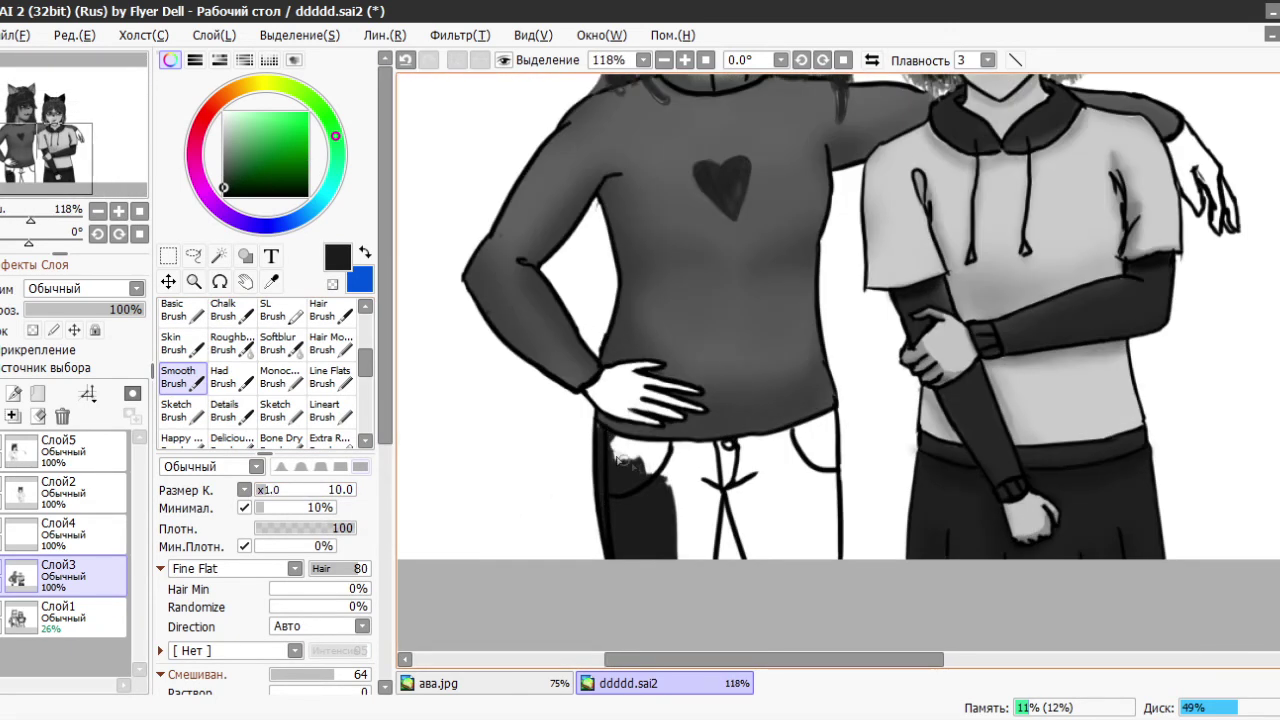
{"action": "left_click_drag", "start_coordinate": [620, 458], "coordinate": [610, 445]}
{"action": "mouse_move", "coordinate": [610, 445]}
{"action": "left_mouse_down"}
{"action": "mouse_move", "coordinate": [679, 472]}
{"action": "mouse_move", "coordinate": [807, 477]}
{"action": "mouse_move", "coordinate": [679, 522]}
{"action": "mouse_move", "coordinate": [707, 572]}
{"action": "mouse_move", "coordinate": [707, 480]}
{"action": "mouse_move", "coordinate": [668, 458]}
{"action": "mouse_move", "coordinate": [775, 449]}
{"action": "mouse_move", "coordinate": [757, 485]}
{"action": "mouse_move", "coordinate": [737, 489]}
{"action": "mouse_move", "coordinate": [809, 576]}
{"action": "mouse_move", "coordinate": [818, 462]}
{"action": "mouse_move", "coordinate": [825, 582]}
{"action": "mouse_move", "coordinate": [826, 415]}
{"action": "left_mouse_up"}
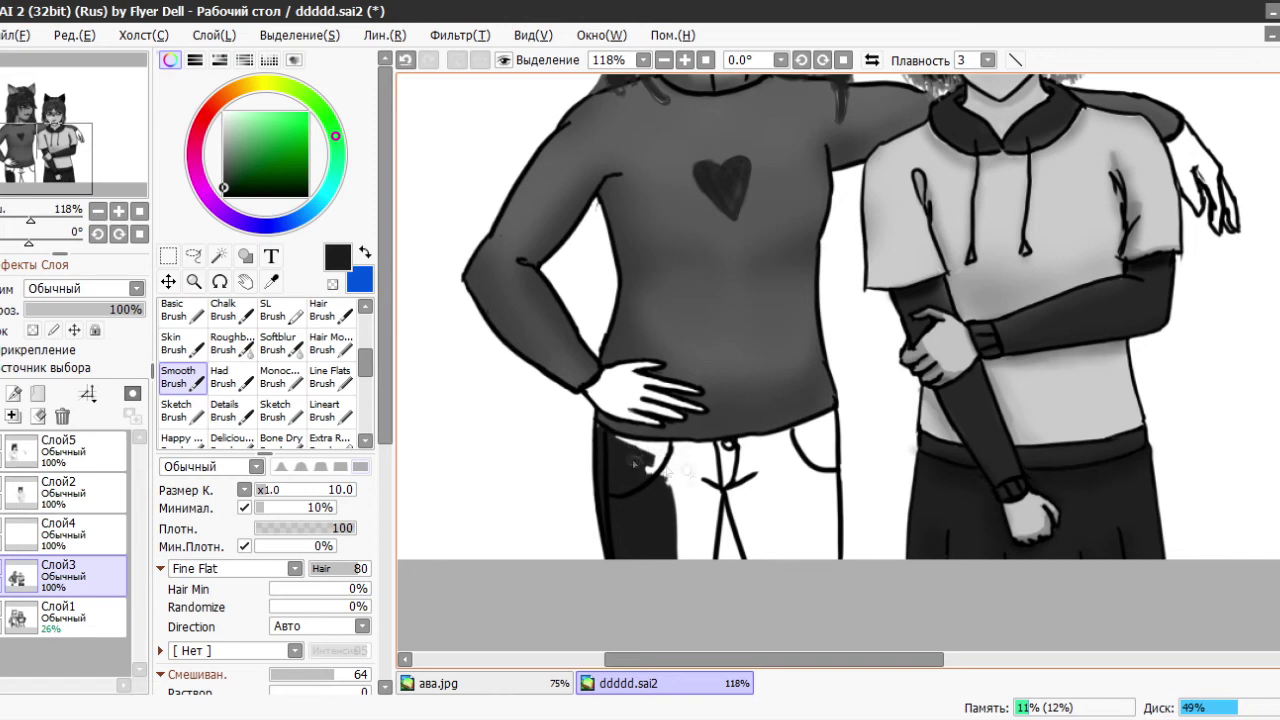
{"action": "left_click", "coordinate": [270, 490]}
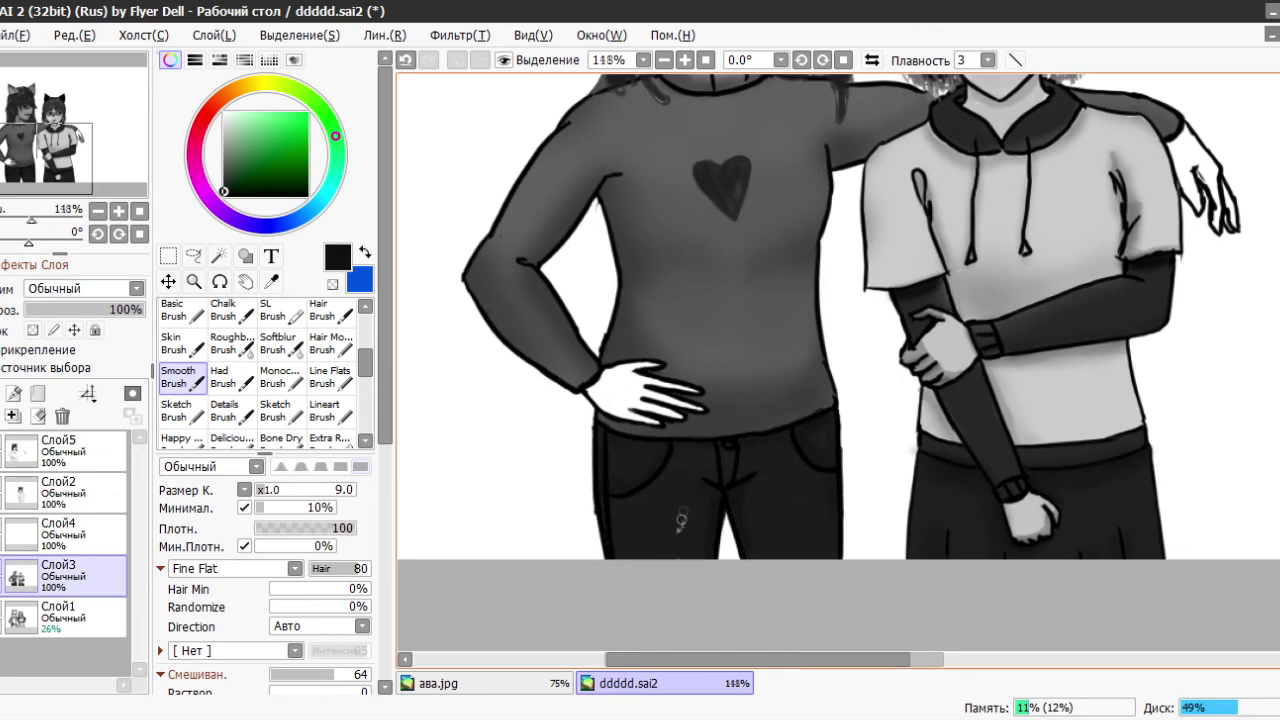
{"action": "scroll", "coordinate": [680, 521], "scroll_direction": "down", "scroll_amount": 3}
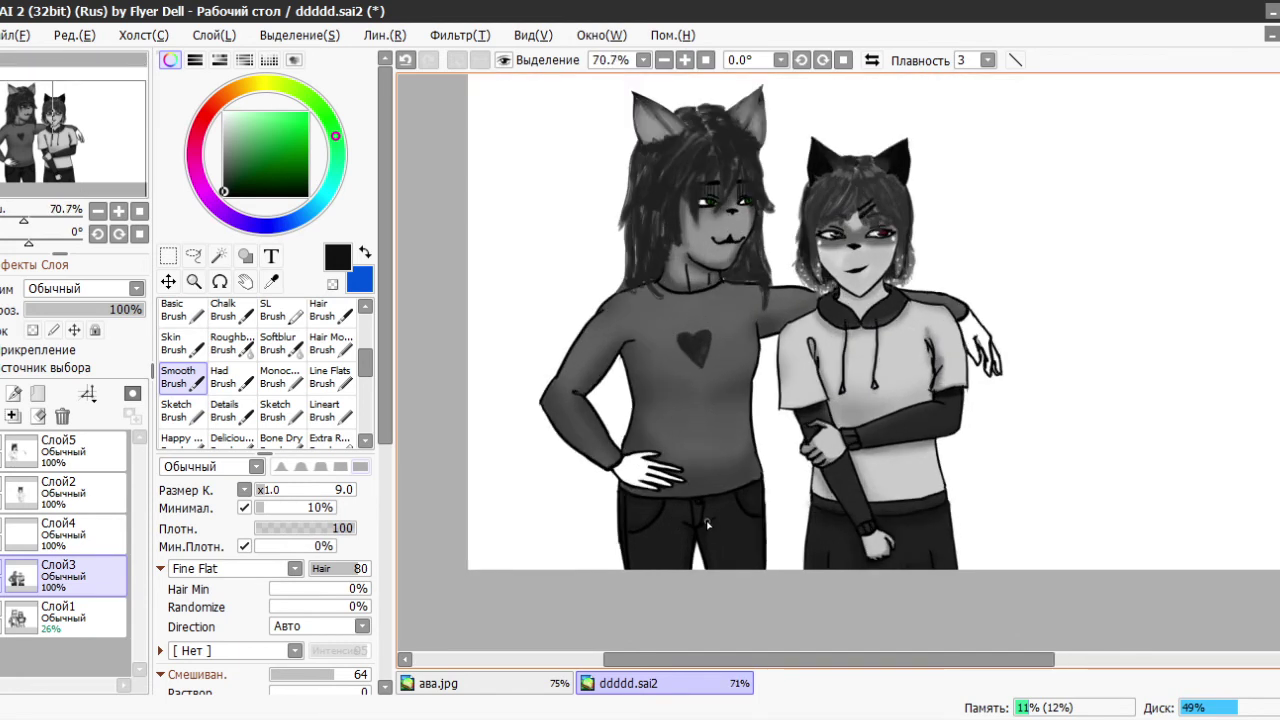
{"action": "scroll", "coordinate": [710, 538], "scroll_direction": "down", "scroll_amount": 1}
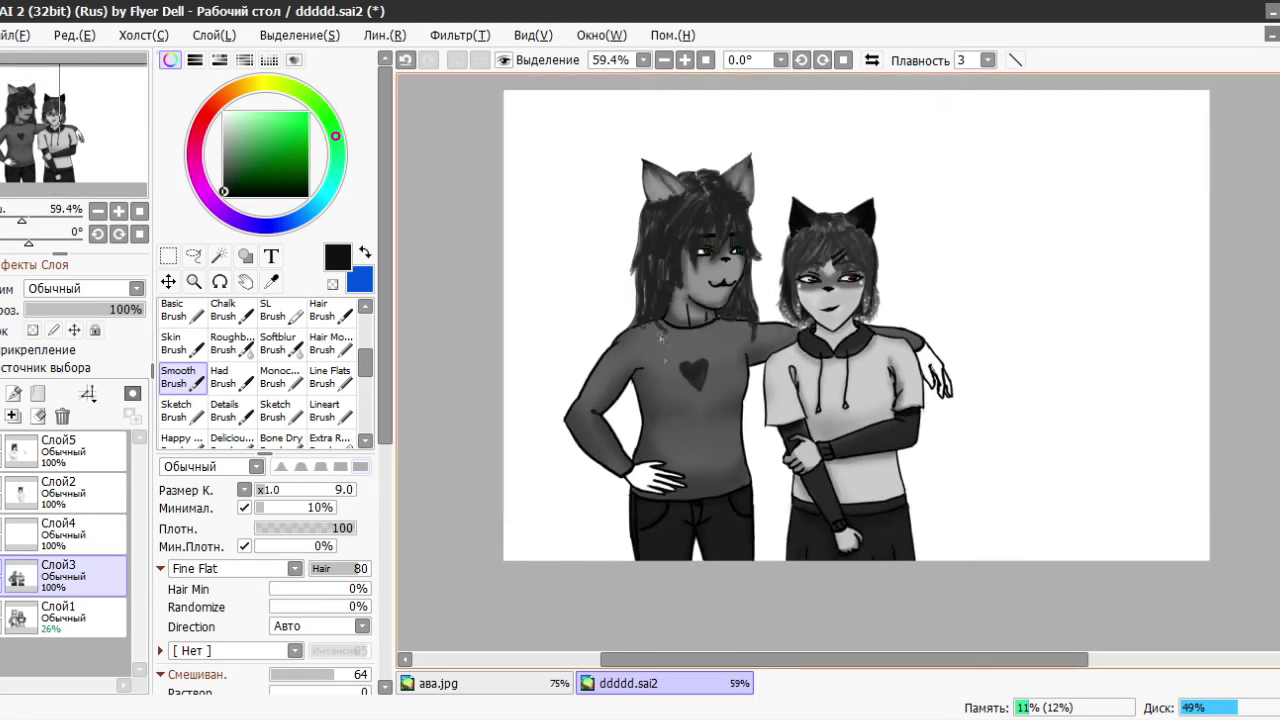
- Sample the face's grey and color both of the first figure's hands with it using the Smooth Brush and Bucket
{"action": "scroll", "coordinate": [716, 248], "scroll_direction": "up", "scroll_amount": 2}
{"action": "left_click", "coordinate": [716, 248], "text": "alt"}
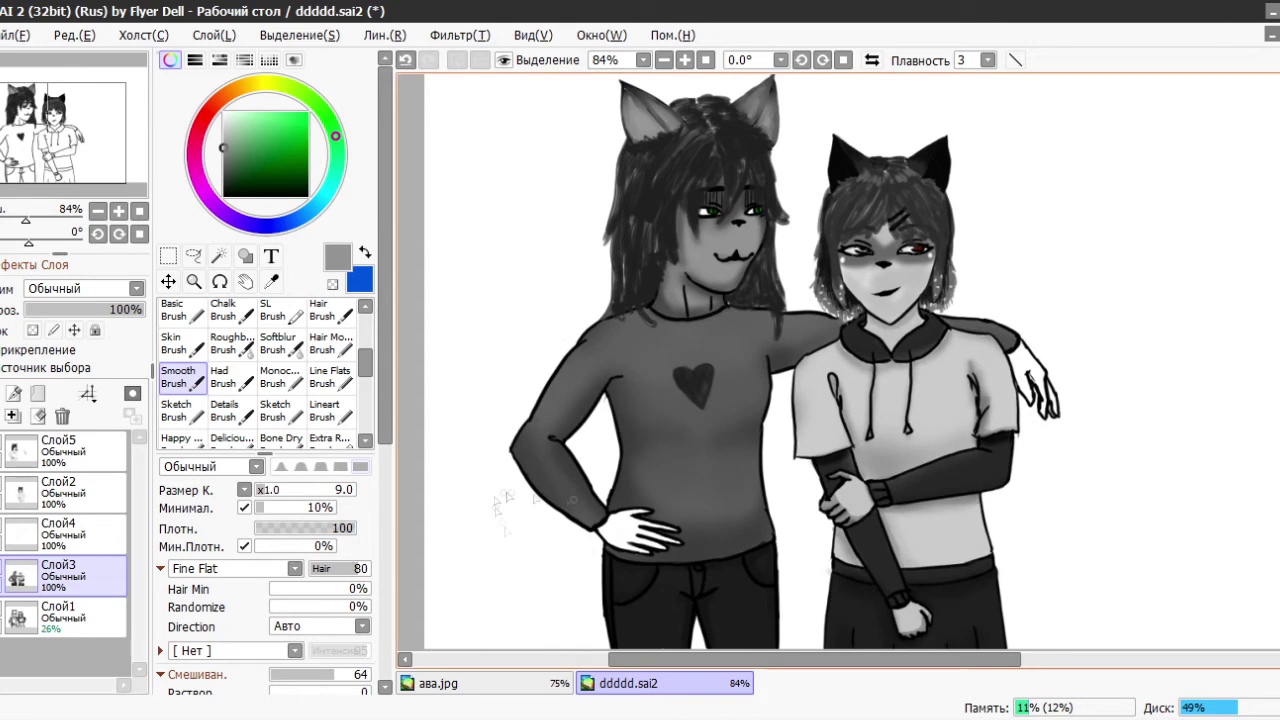
{"action": "scroll", "coordinate": [635, 560], "scroll_direction": "up", "scroll_amount": 1}
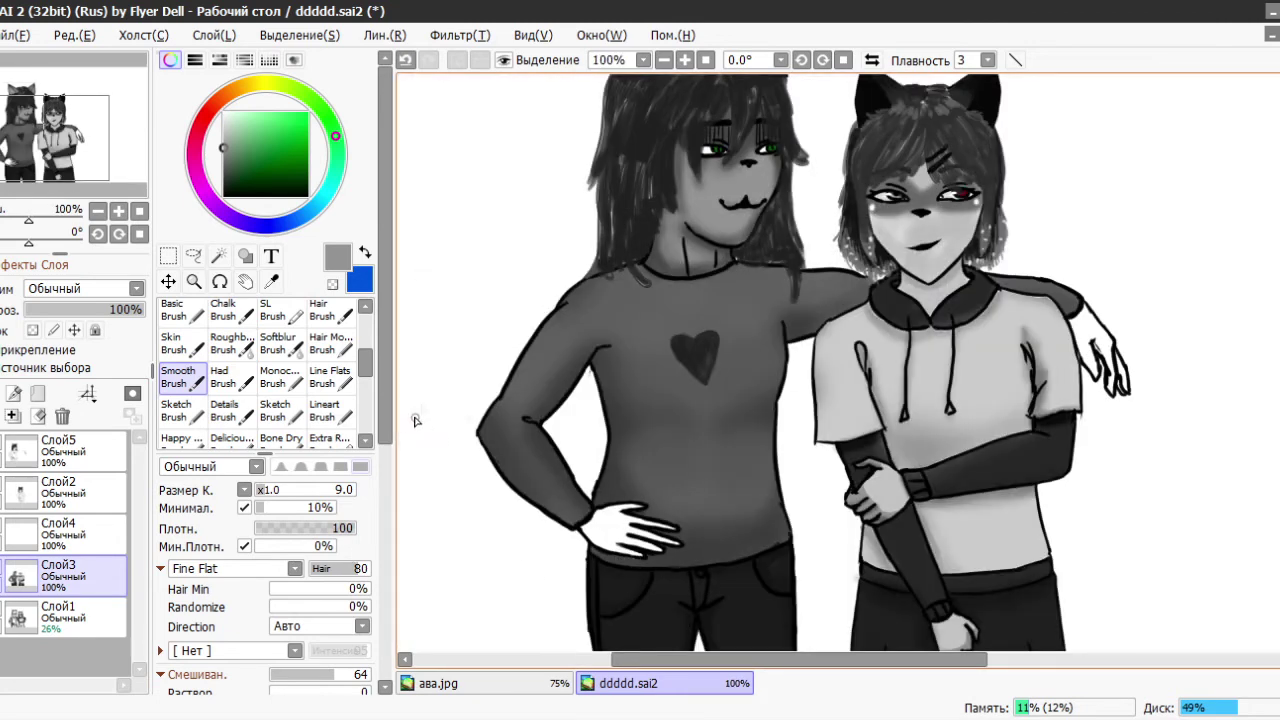
{"action": "scroll", "coordinate": [610, 512], "scroll_direction": "up", "scroll_amount": 4}
{"action": "left_click_drag", "start_coordinate": [612, 538], "coordinate": [562, 568]}
{"action": "left_click_drag", "start_coordinate": [650, 584], "coordinate": [674, 588]}
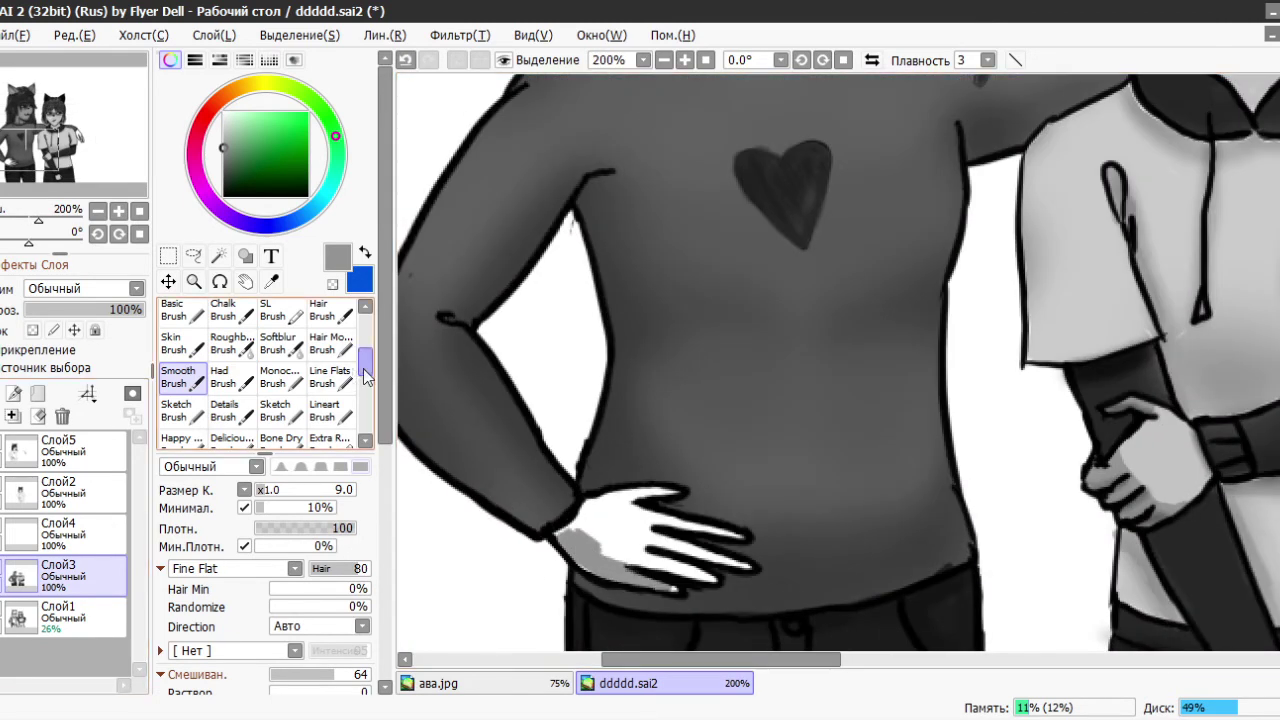
{"action": "key", "text": "g"}
{"action": "left_click", "coordinate": [619, 548]}
{"action": "left_click_drag", "start_coordinate": [661, 660], "coordinate": [818, 662]}
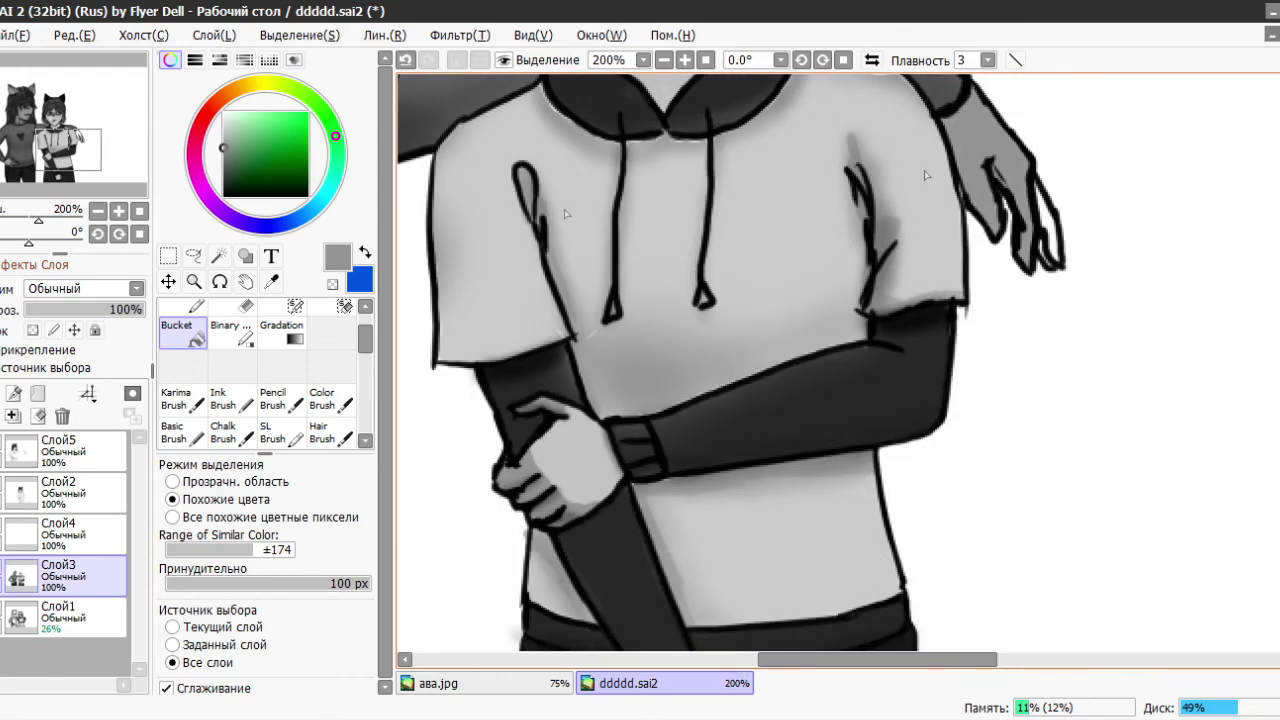
- Touch up the outlines and grey of the hand hanging over the second figure's shoulder with the Pencil at size 3
{"action": "key", "text": "n"}
{"action": "scroll", "coordinate": [371, 365], "scroll_direction": "up", "scroll_amount": 3}
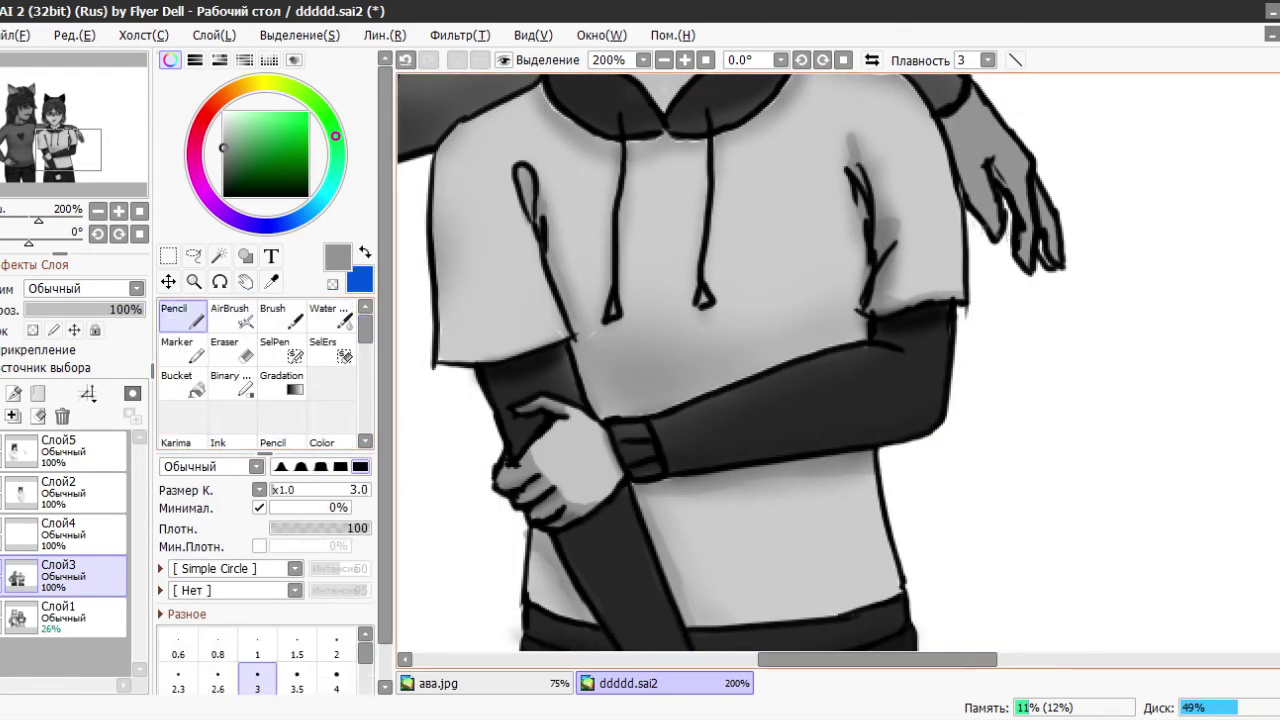
{"action": "scroll", "coordinate": [708, 445], "scroll_direction": "down", "scroll_amount": 4}
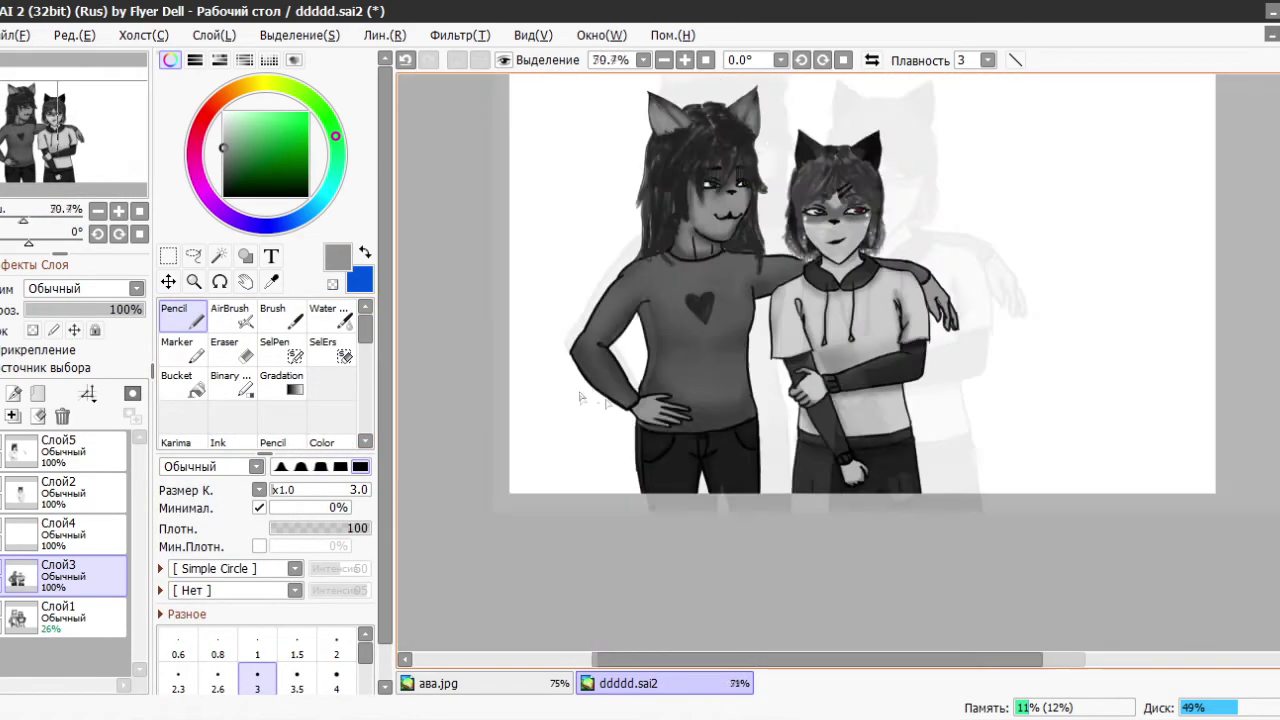
{"action": "scroll", "coordinate": [708, 445], "scroll_direction": "up", "scroll_amount": 4}
{"action": "scroll", "coordinate": [595, 377], "scroll_direction": "down", "scroll_amount": 7}
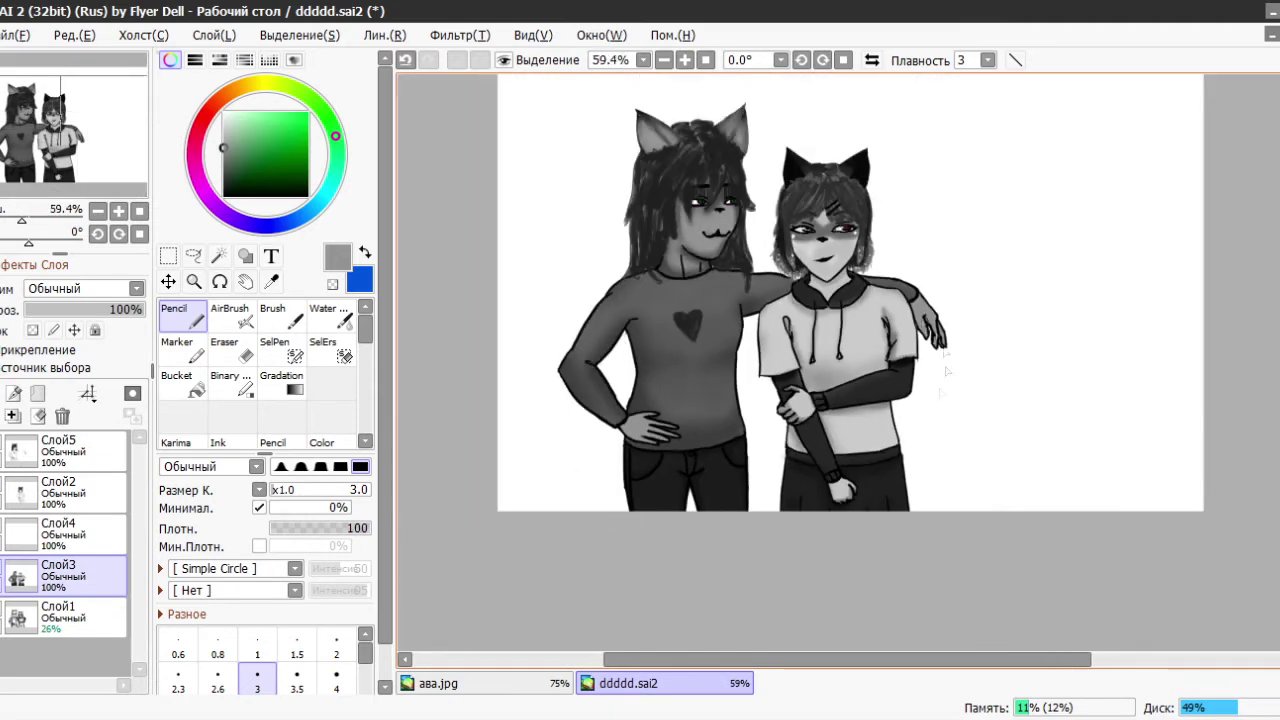
{"action": "scroll", "coordinate": [940, 335], "scroll_direction": "up", "scroll_amount": 8}
{"action": "left_click", "coordinate": [790, 214], "text": "alt"}
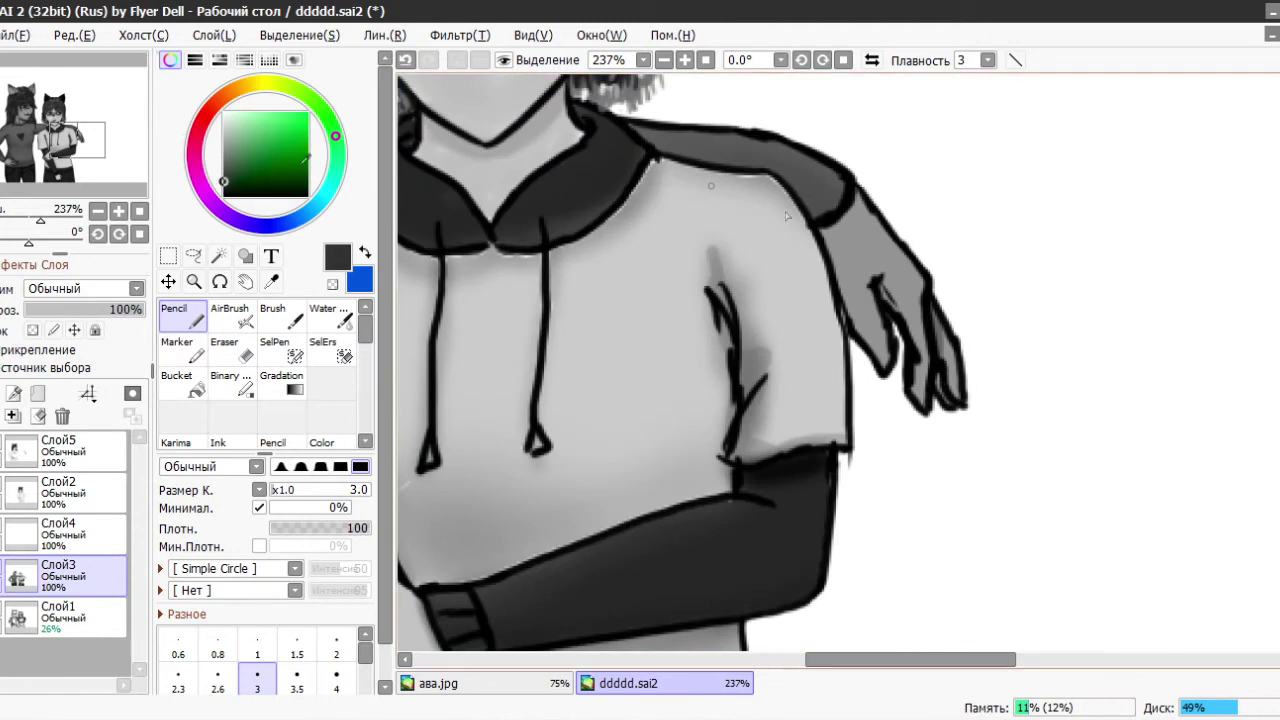
{"action": "left_click", "coordinate": [908, 296], "text": "alt"}
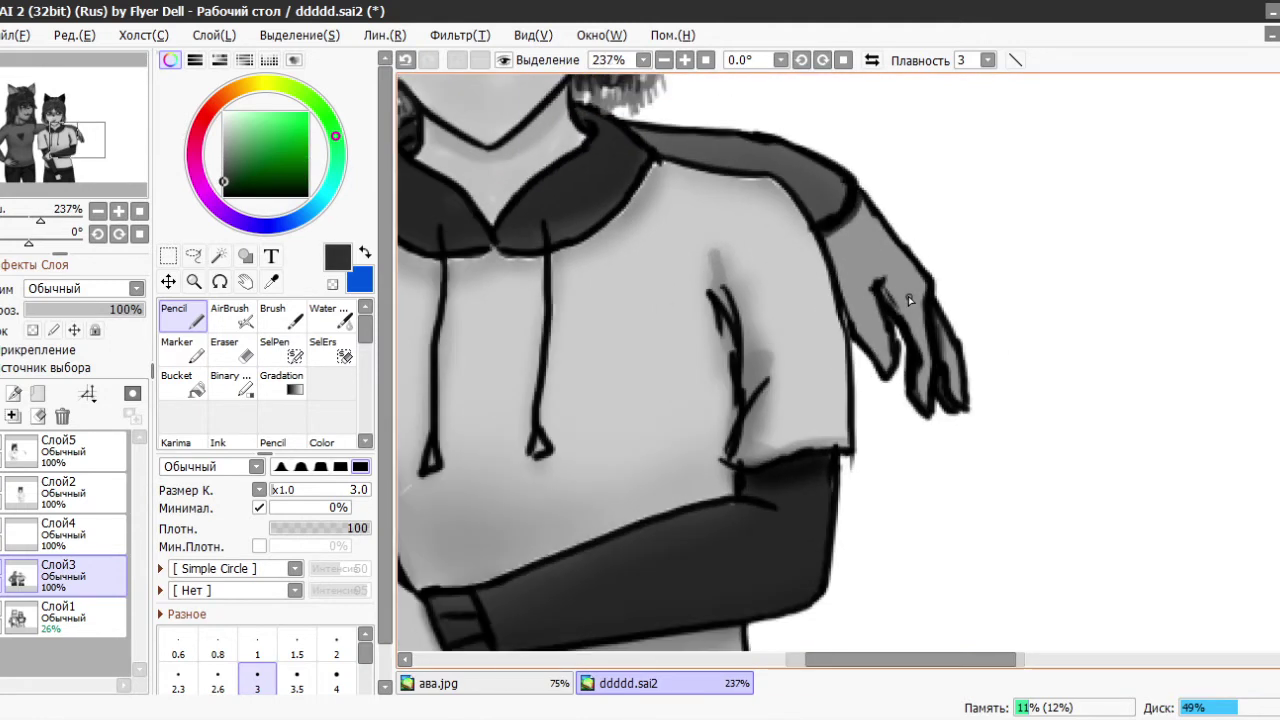
{"action": "scroll", "coordinate": [908, 296], "scroll_direction": "down", "scroll_amount": 1}
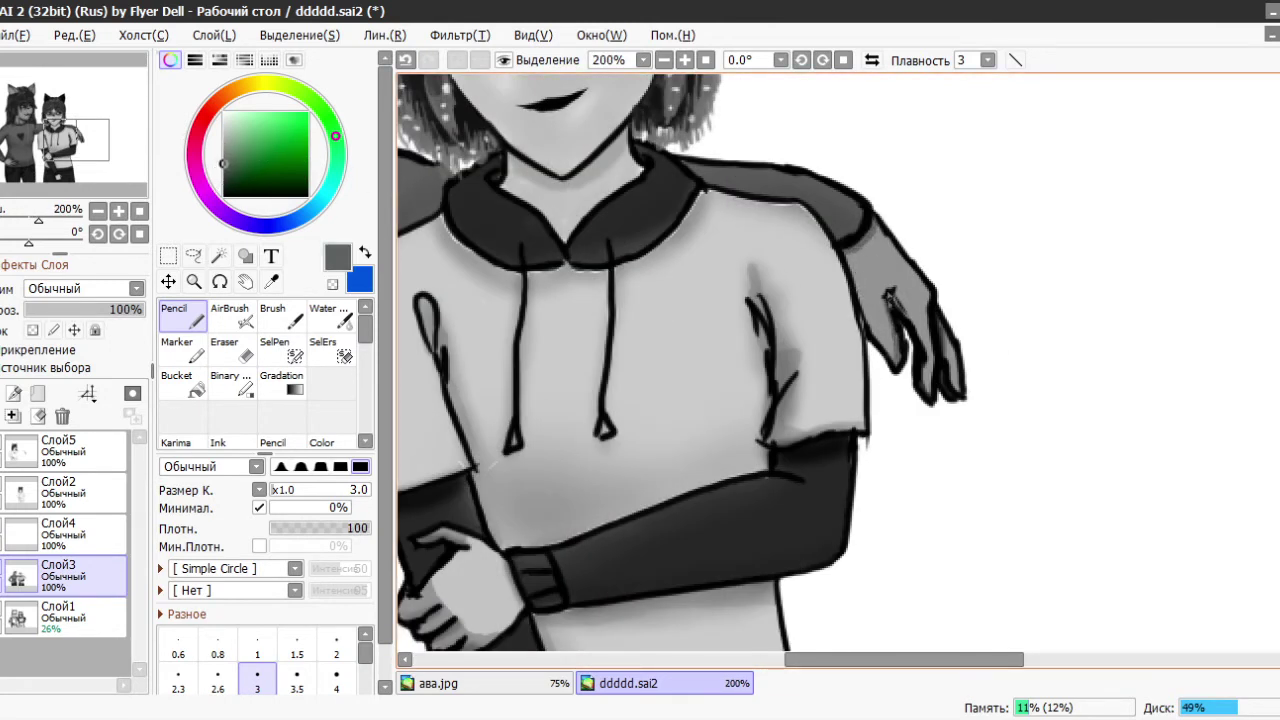
- Sample dark grey from the clothing and fill the gaps around the fingers of the hand on the hip
{"action": "scroll", "coordinate": [533, 311], "scroll_direction": "down", "scroll_amount": 7}
{"action": "scroll", "coordinate": [533, 311], "scroll_direction": "up", "scroll_amount": 6}
{"action": "left_click", "coordinate": [566, 449], "text": "alt"}
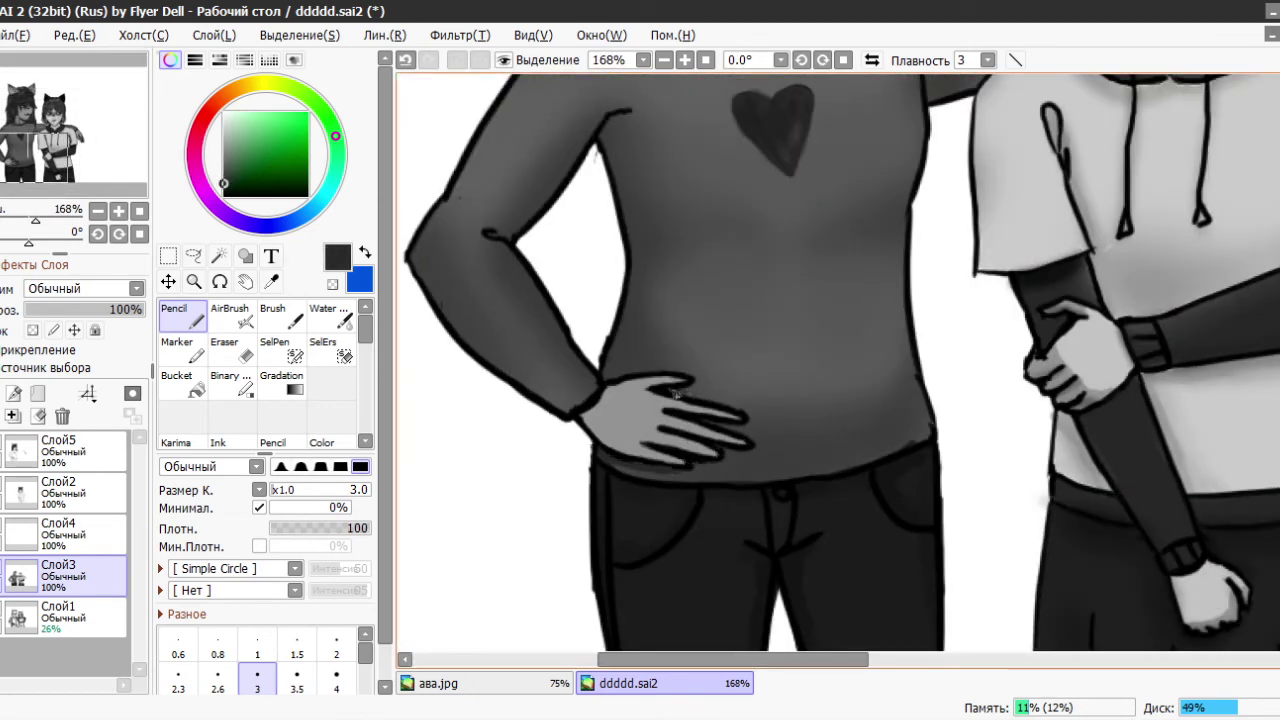
{"action": "scroll", "coordinate": [674, 436], "scroll_direction": "up", "scroll_amount": 5}
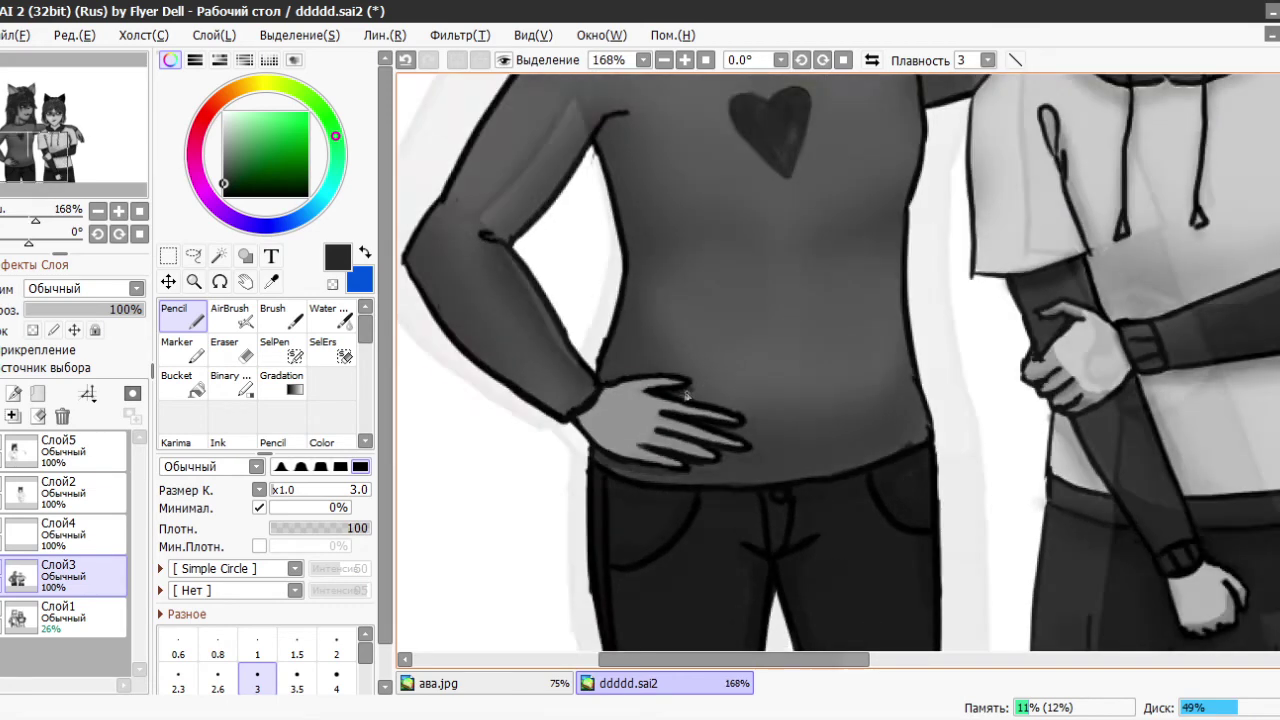
{"action": "scroll", "coordinate": [611, 374], "scroll_direction": "down", "scroll_amount": 7}
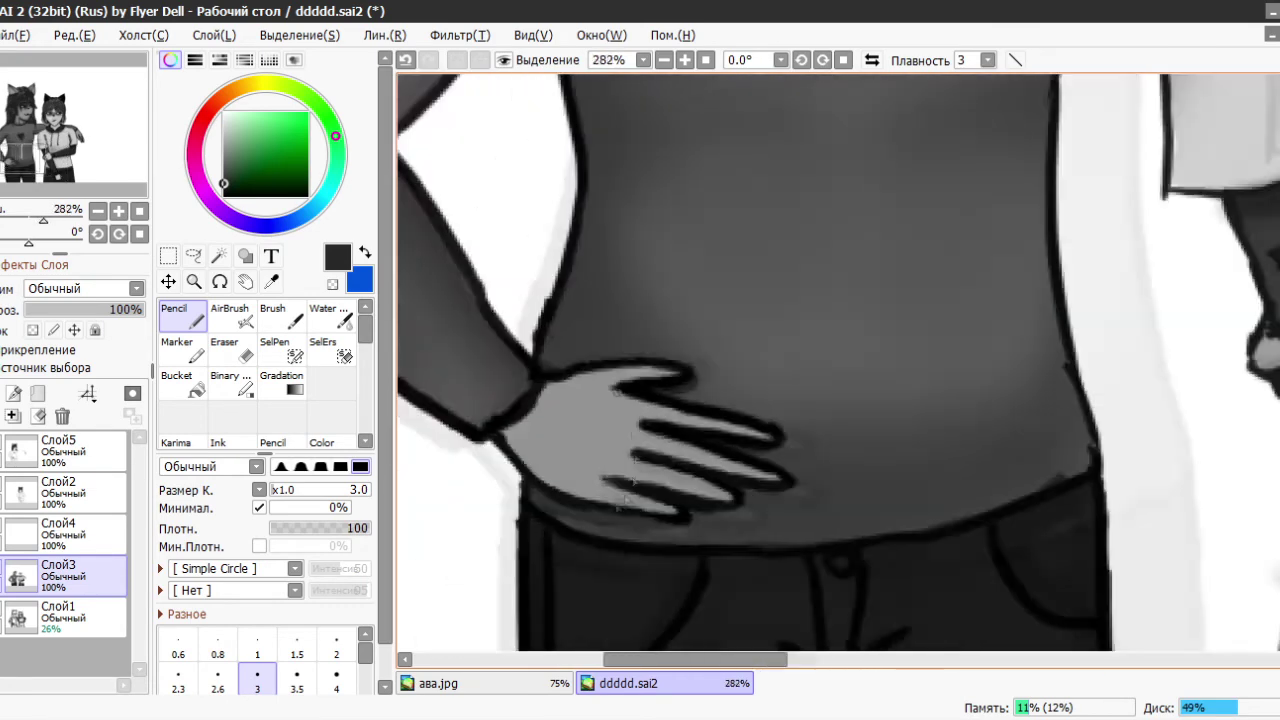
- Paint darker strands along the first figure's inner hair and side tips on layer Слой5 with the Hair Brush reduced to size 9
{"action": "scroll", "coordinate": [716, 425], "scroll_direction": "up", "scroll_amount": 4}
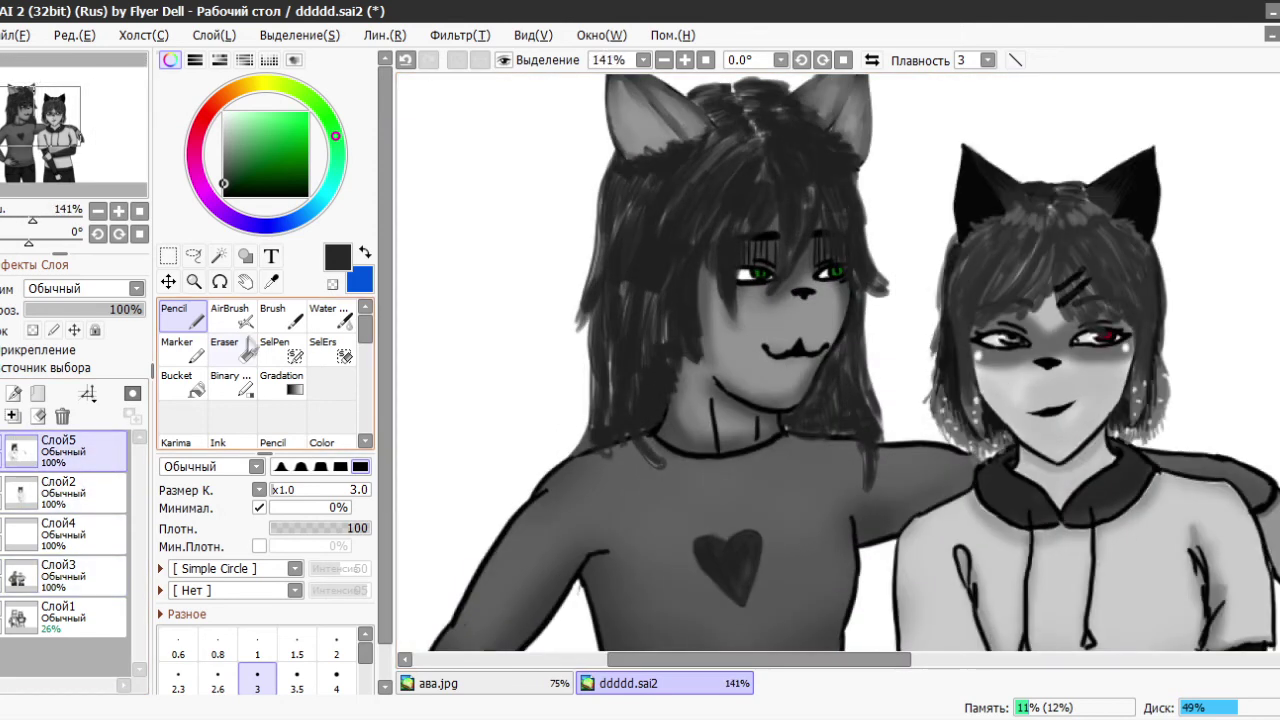
{"action": "scroll", "coordinate": [260, 375], "scroll_direction": "down", "scroll_amount": 5}
{"action": "left_click", "coordinate": [330, 336]}
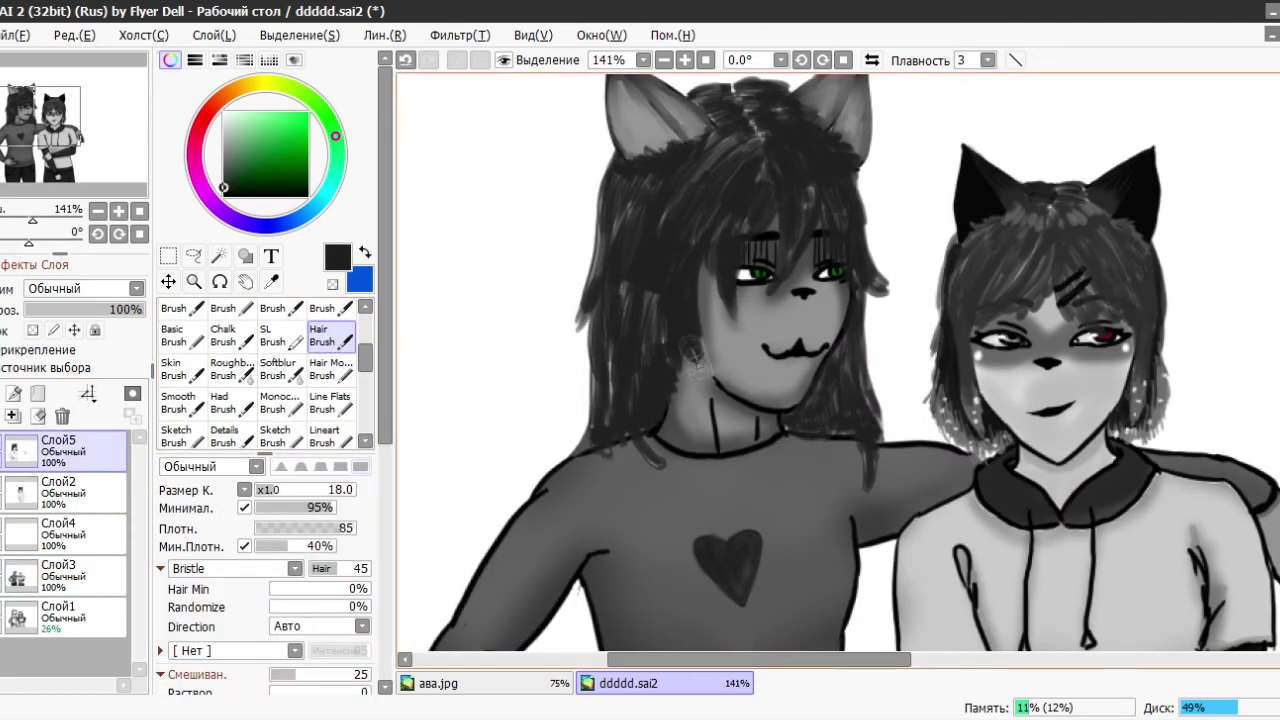
{"action": "key", "text": "bracketleft"}
{"action": "key", "text": "bracketleft"}
{"action": "key", "text": "bracketleft"}
{"action": "key", "text": "bracketleft"}
{"action": "key", "text": "bracketleft"}
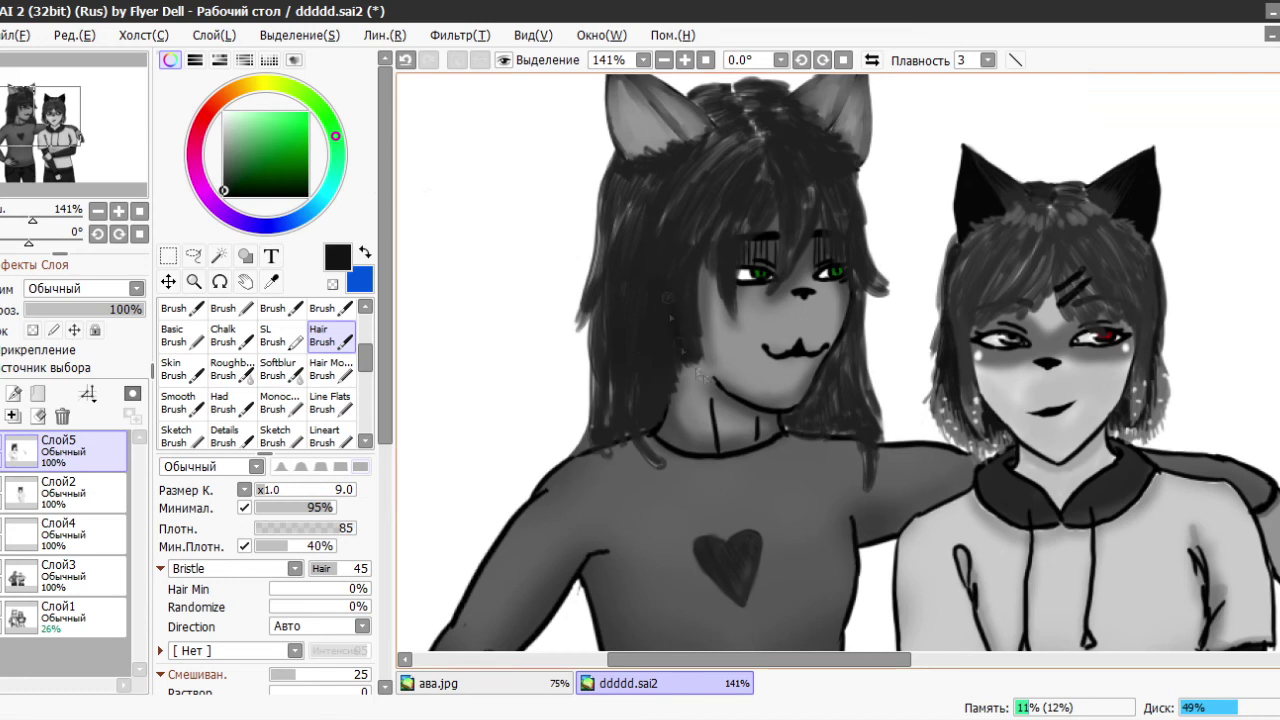
{"action": "left_click_drag", "start_coordinate": [847, 272], "coordinate": [868, 282]}
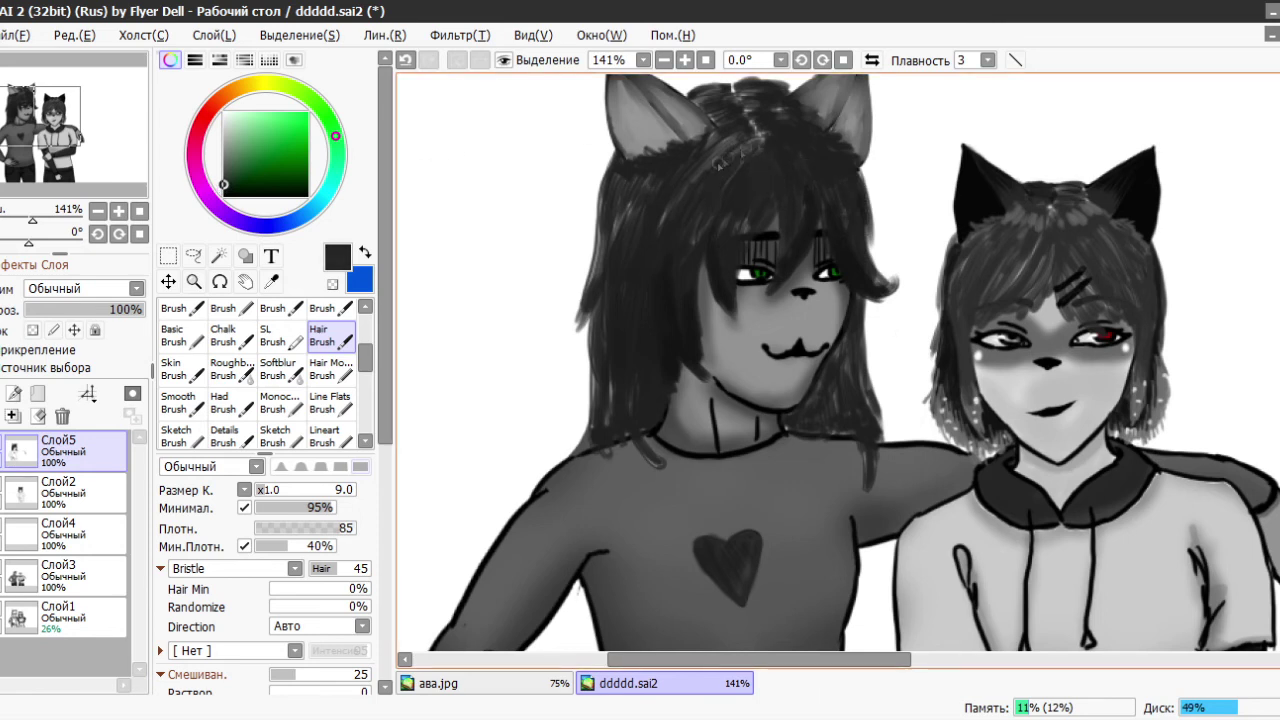
- Brush a lighter grey highlight band across the first figure's bangs and tidy the hair with the Eraser at size 4
{"action": "left_click", "coordinate": [635, 178], "text": "alt"}
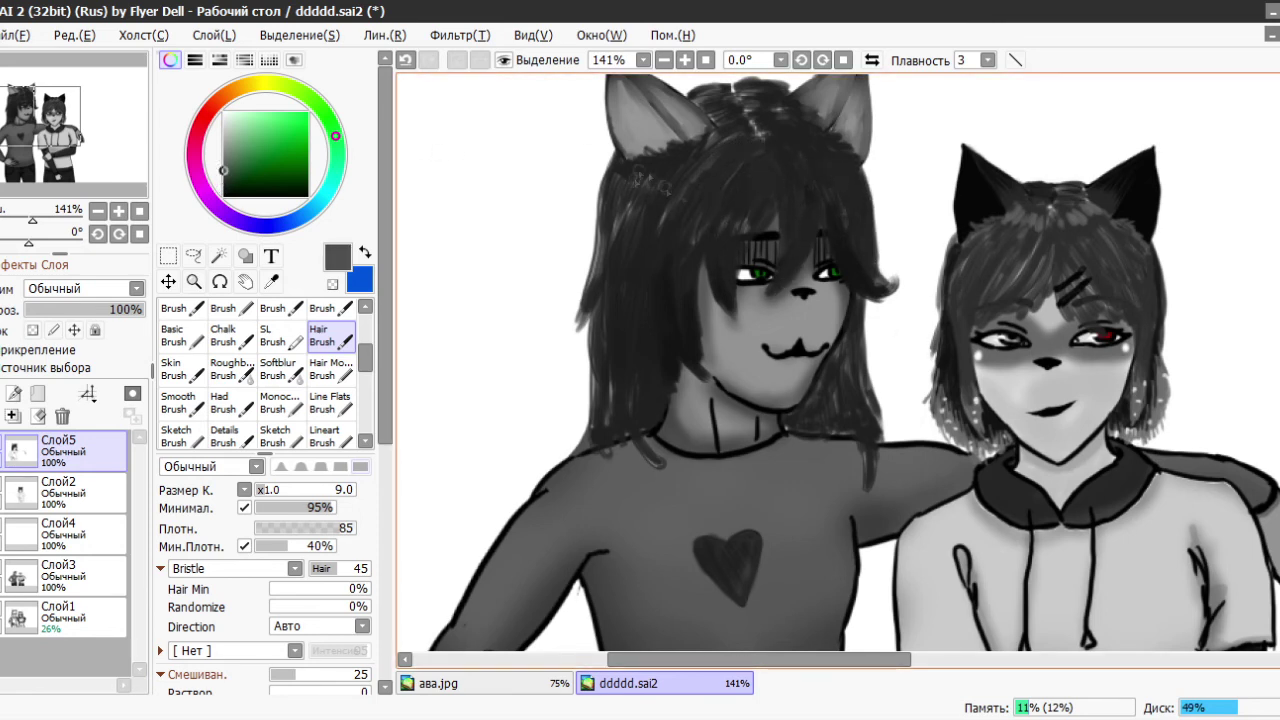
{"action": "left_click_drag", "start_coordinate": [660, 193], "coordinate": [717, 212]}
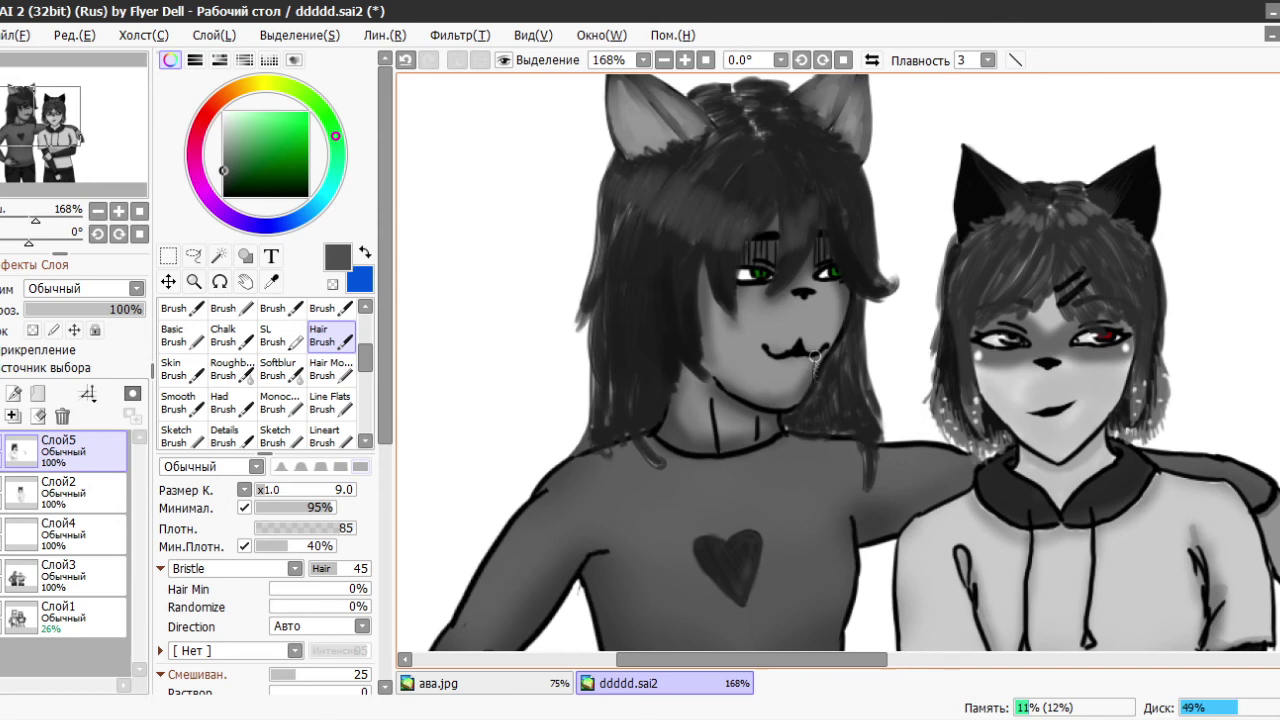
{"action": "scroll", "coordinate": [800, 205], "scroll_direction": "down", "scroll_amount": 2}
{"action": "scroll", "coordinate": [672, 157], "scroll_direction": "up", "scroll_amount": 2}
{"action": "scroll", "coordinate": [193, 310], "scroll_direction": "up", "scroll_amount": 5}
{"action": "left_click", "coordinate": [224, 345]}
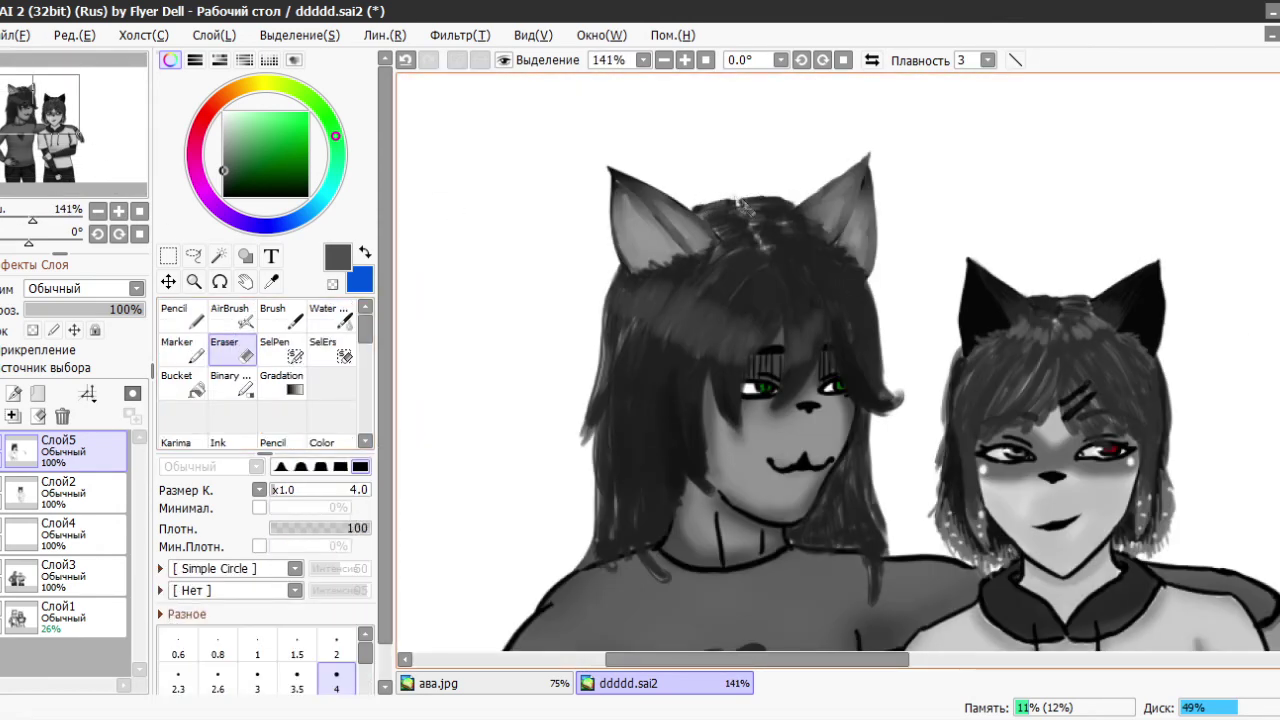
{"action": "scroll", "coordinate": [740, 203], "scroll_direction": "down", "scroll_amount": 2}
{"action": "scroll", "coordinate": [780, 215], "scroll_direction": "up", "scroll_amount": 2}
- Try the Color, Chalk and Basic brushes in near-black for softly shading the first figure's ears, ending with the Basic Brush at size 14
{"action": "key", "text": "b"}
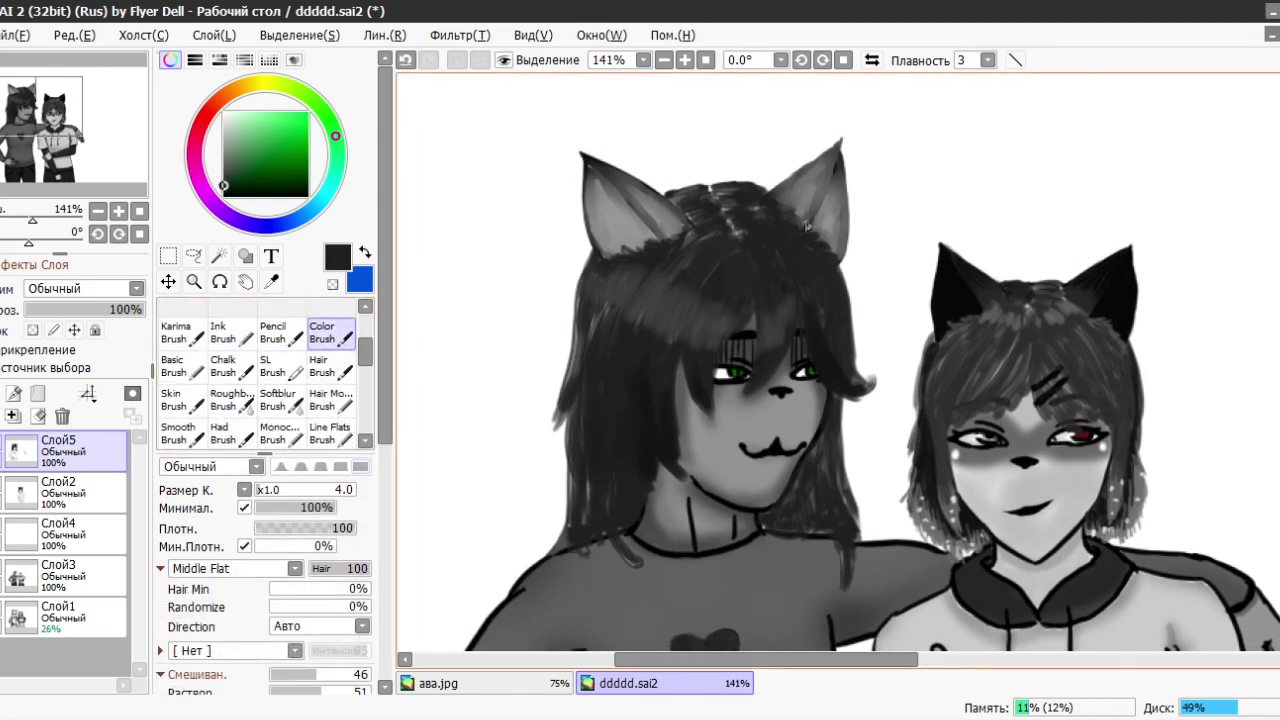
{"action": "key", "text": "3"}
{"action": "key", "text": "2"}
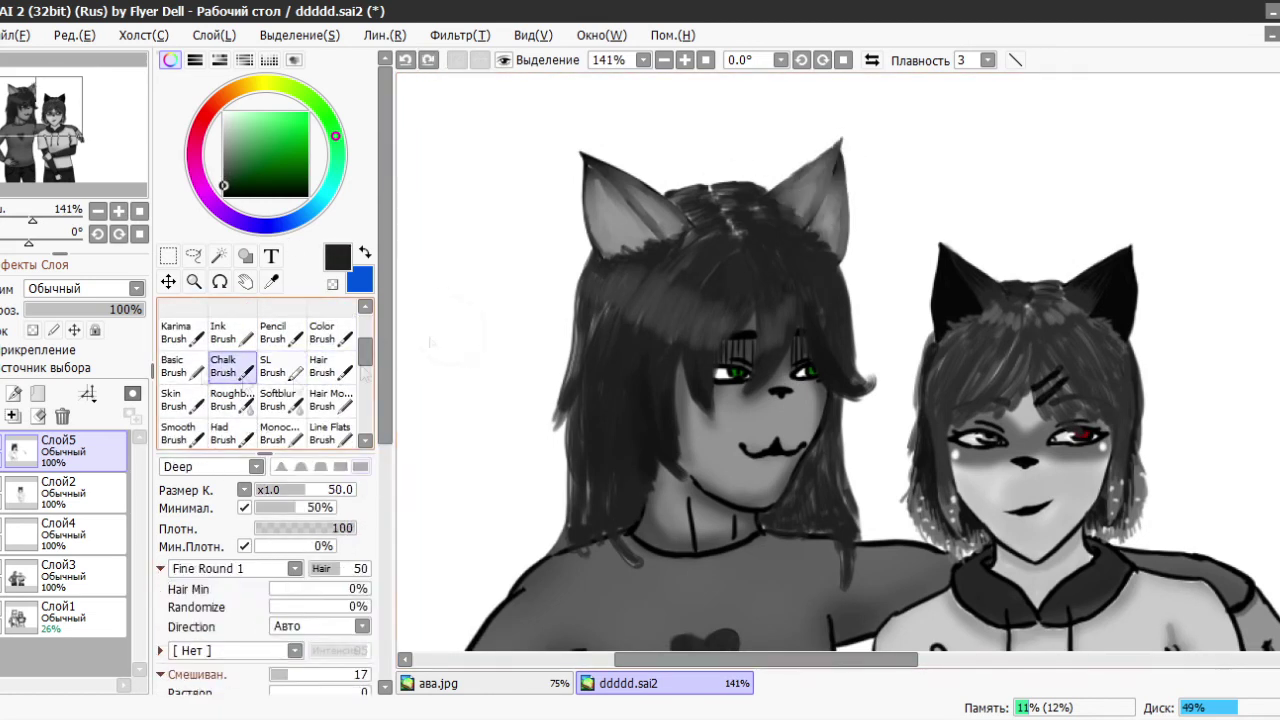
{"action": "key", "text": "1"}
{"action": "key", "text": "bracketright"}
{"action": "key", "text": "bracketright"}
{"action": "key", "text": "bracketright"}
{"action": "key", "text": "bracketright"}
{"action": "key", "text": "bracketright"}
{"action": "key", "text": "bracketright"}
{"action": "key", "text": "bracketright"}
{"action": "key", "text": "bracketright"}
{"action": "key", "text": "bracketright"}
{"action": "key", "text": "bracketright"}
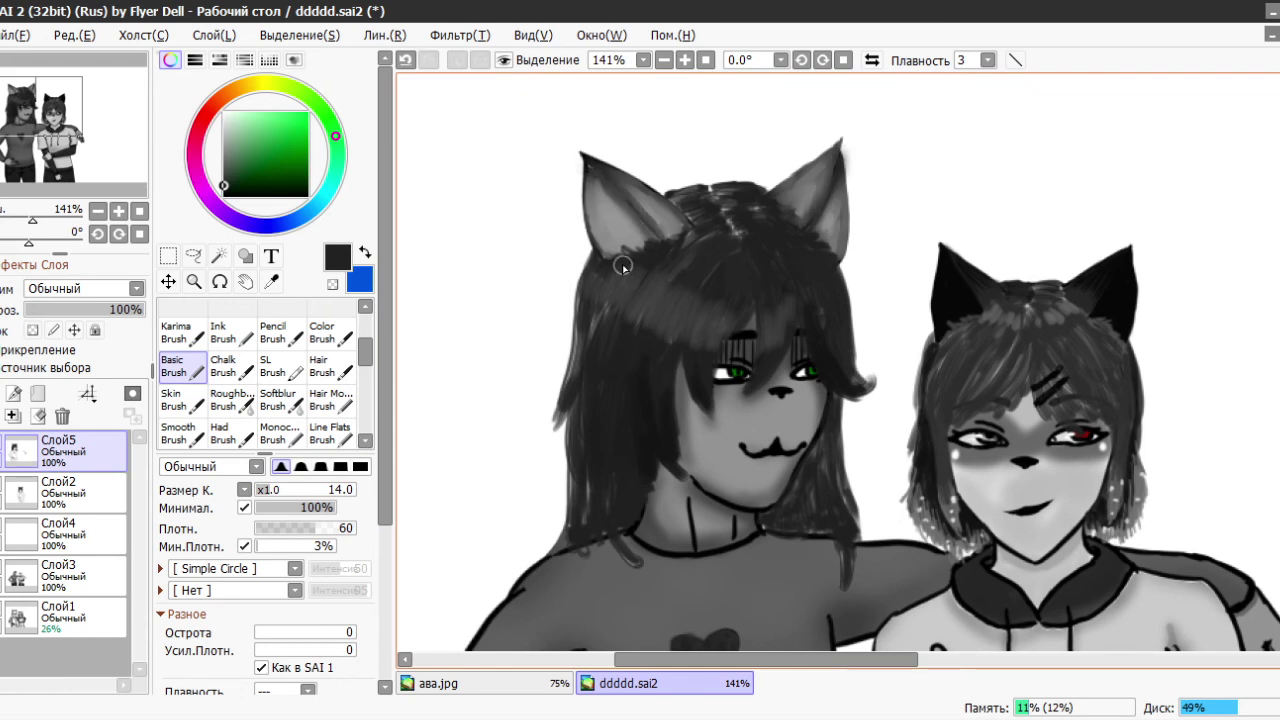
- Try to change the canvas size
{"action": "scroll", "coordinate": [700, 340], "scroll_direction": "down", "scroll_amount": 3}
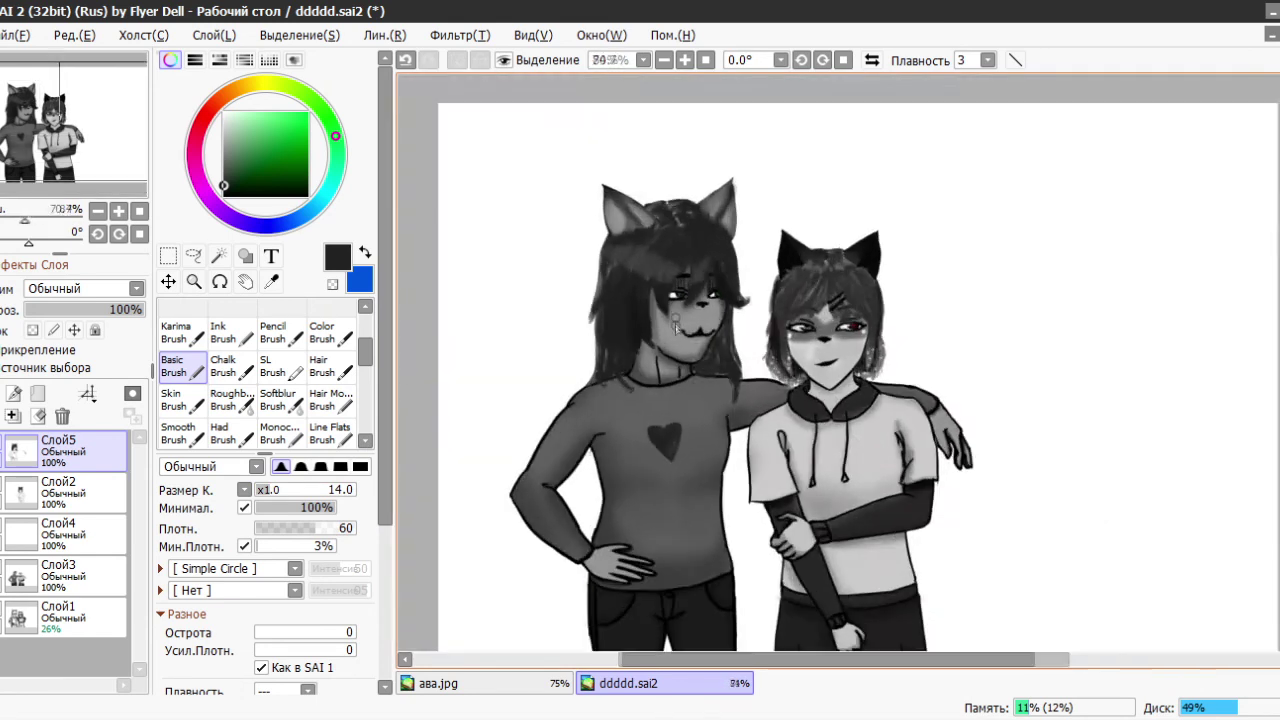
{"action": "scroll", "coordinate": [716, 368], "scroll_direction": "up", "scroll_amount": 2}
{"action": "scroll", "coordinate": [625, 352], "scroll_direction": "up", "scroll_amount": 1}
{"action": "scroll", "coordinate": [660, 300], "scroll_direction": "down", "scroll_amount": 4}
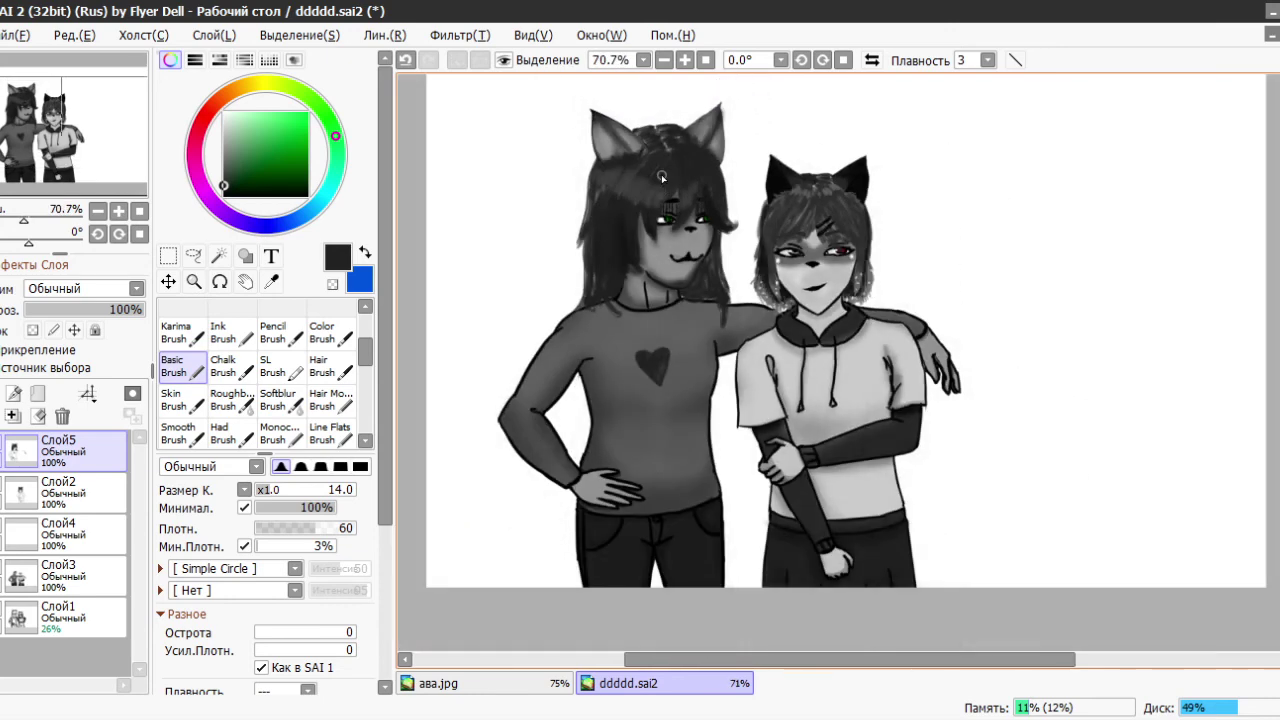
{"action": "scroll", "coordinate": [682, 289], "scroll_direction": "up", "scroll_amount": 1}
{"action": "scroll", "coordinate": [698, 450], "scroll_direction": "down", "scroll_amount": 2}
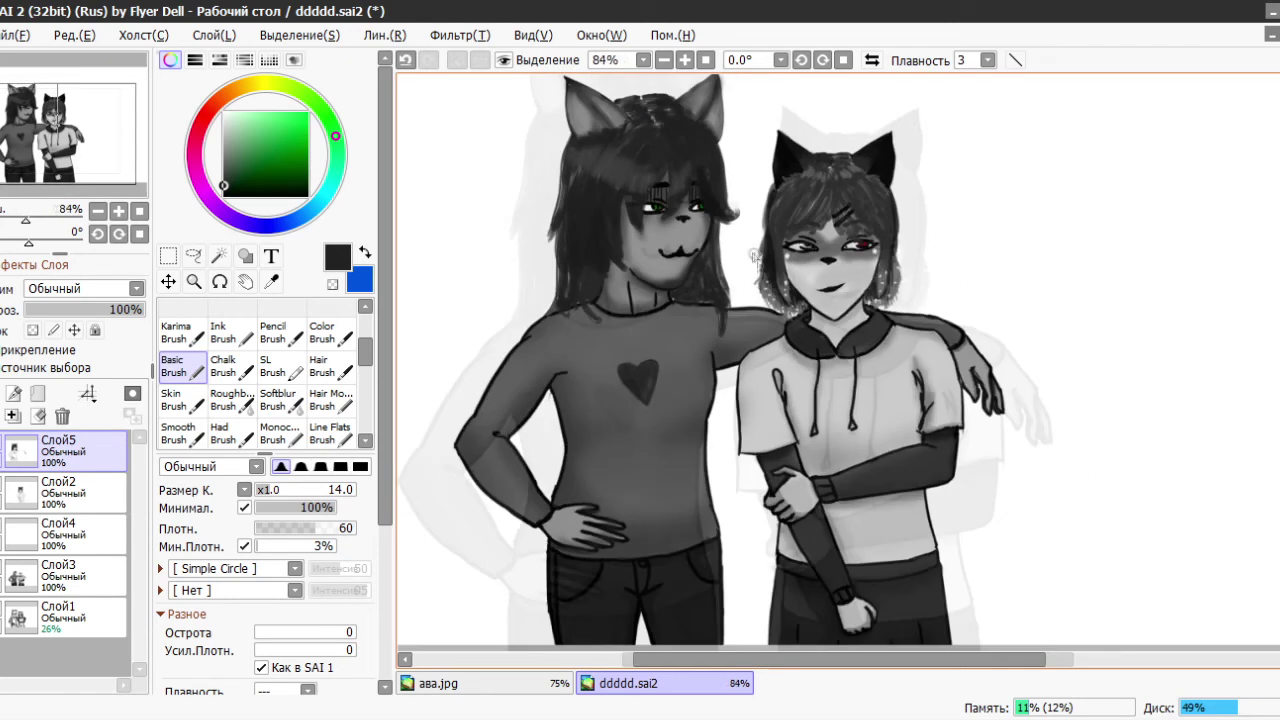
{"action": "left_click", "coordinate": [143, 35]}
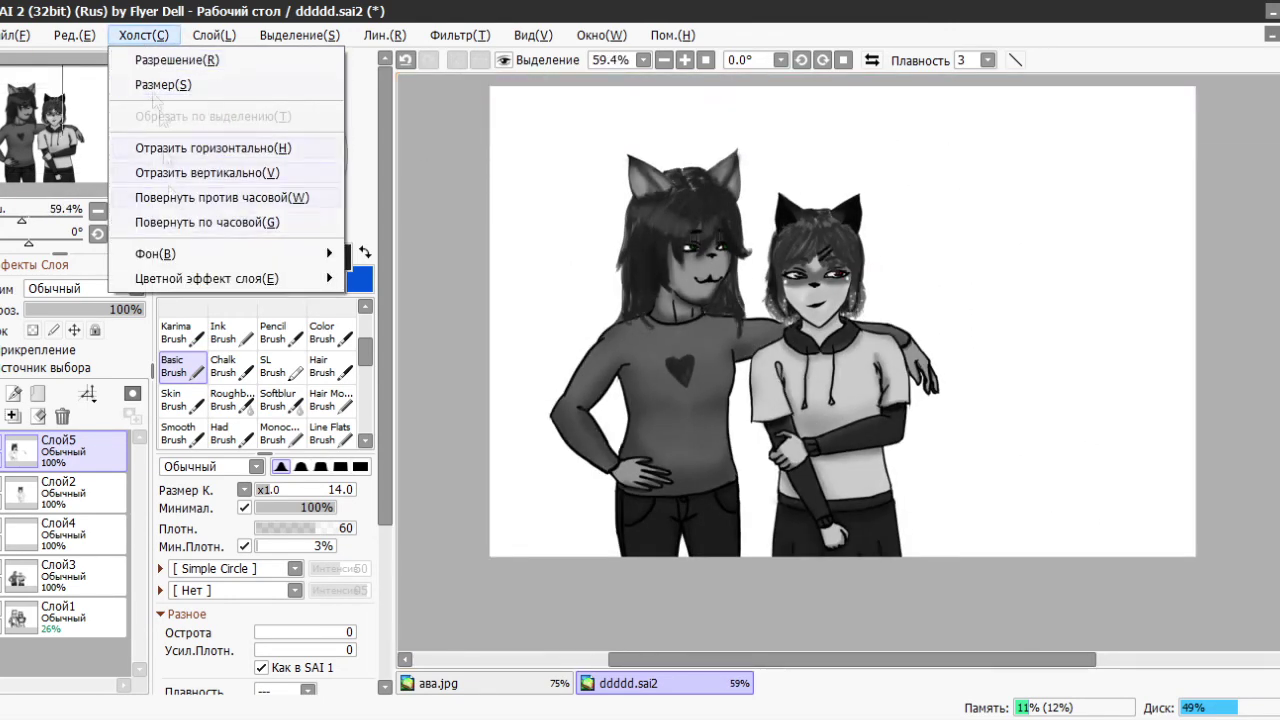
{"action": "left_click", "coordinate": [200, 85]}
{"action": "left_click", "coordinate": [925, 266]}
{"action": "left_click", "coordinate": [925, 245]}
{"action": "double_click", "coordinate": [763, 256]}
{"action": "left_click", "coordinate": [874, 581]}
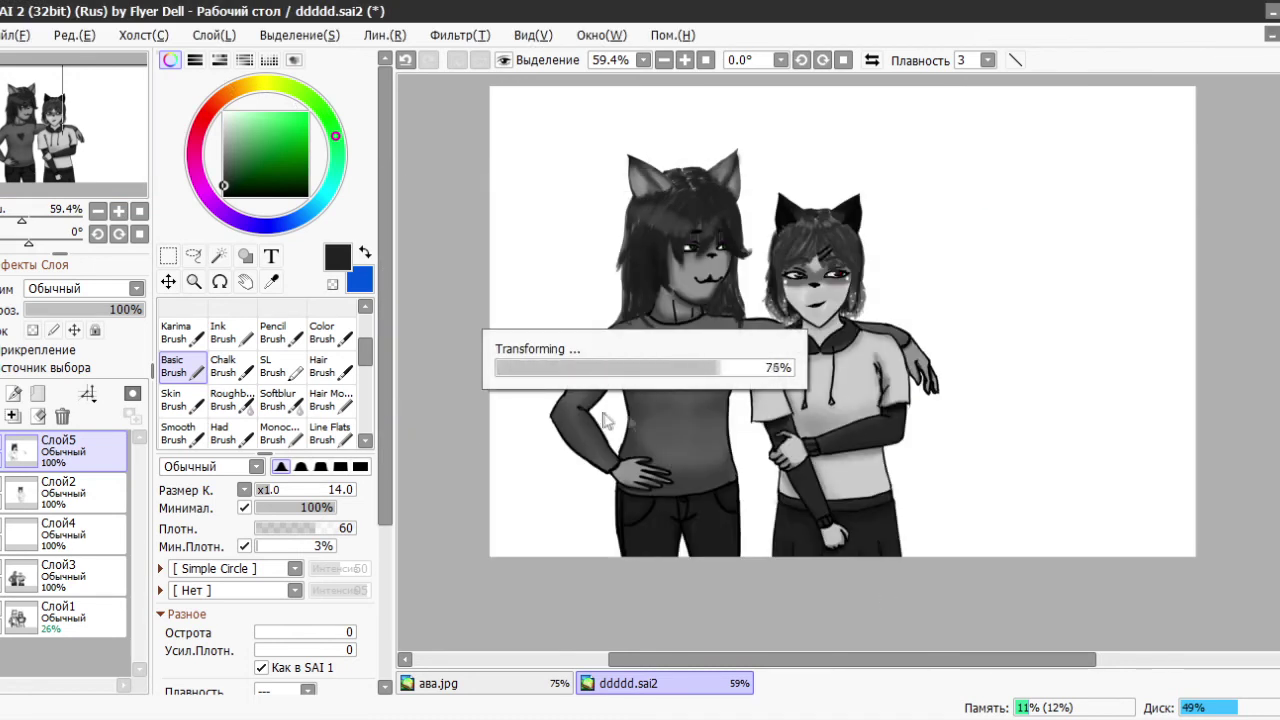
- Undo the last canvas resize and set the canvas width to 1000 pixels
{"action": "left_click", "coordinate": [88, 35]}
{"action": "left_click", "coordinate": [110, 80]}
{"action": "left_click", "coordinate": [718, 263]}
{"action": "left_click", "coordinate": [700, 280]}
{"action": "left_click", "coordinate": [618, 306]}
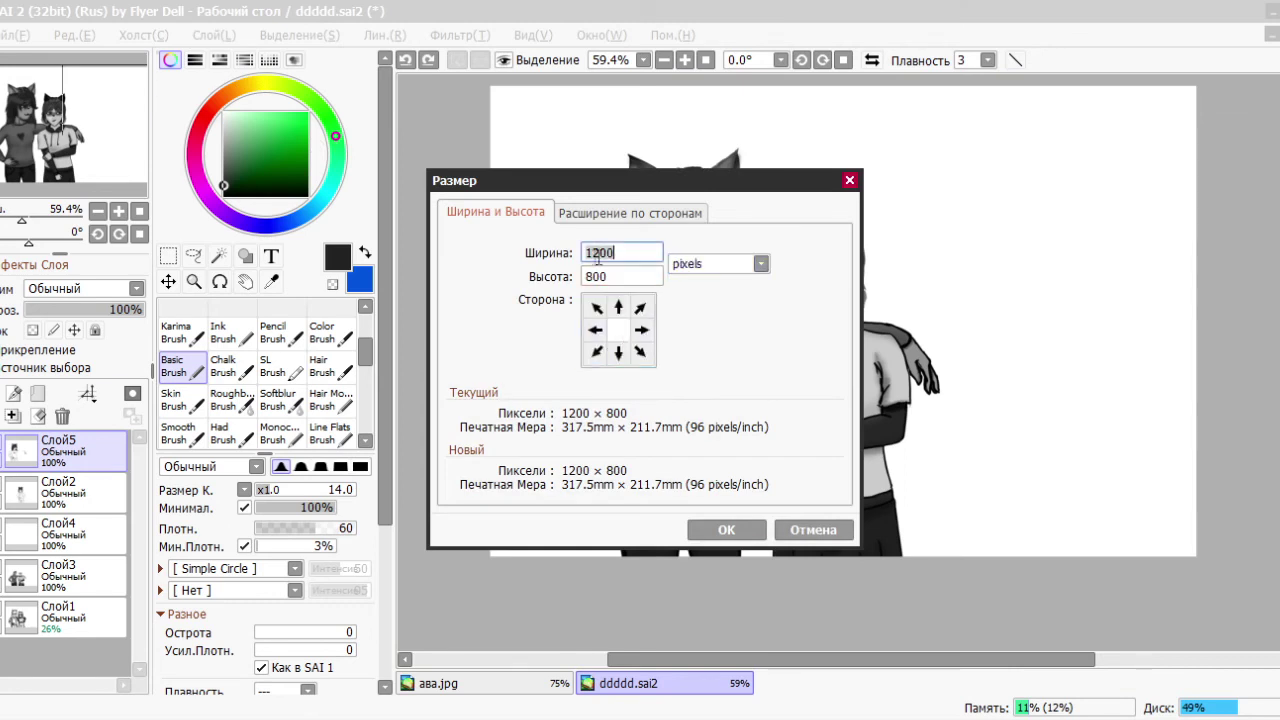
{"action": "left_click", "coordinate": [726, 529]}
- Move layers Слой5 through Слой3 together to the right and set the canvas width to 900 pixels
{"action": "left_click", "coordinate": [60, 575], "text": "shift"}
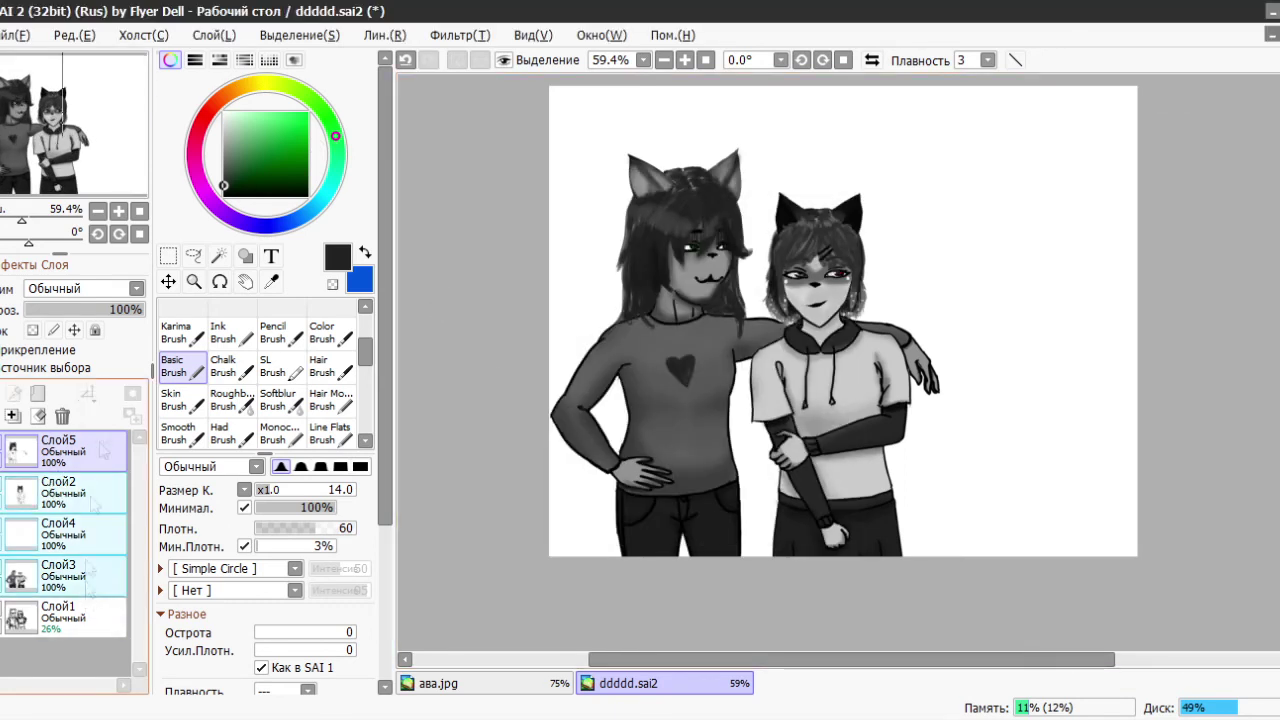
{"action": "left_click", "coordinate": [15, 35]}
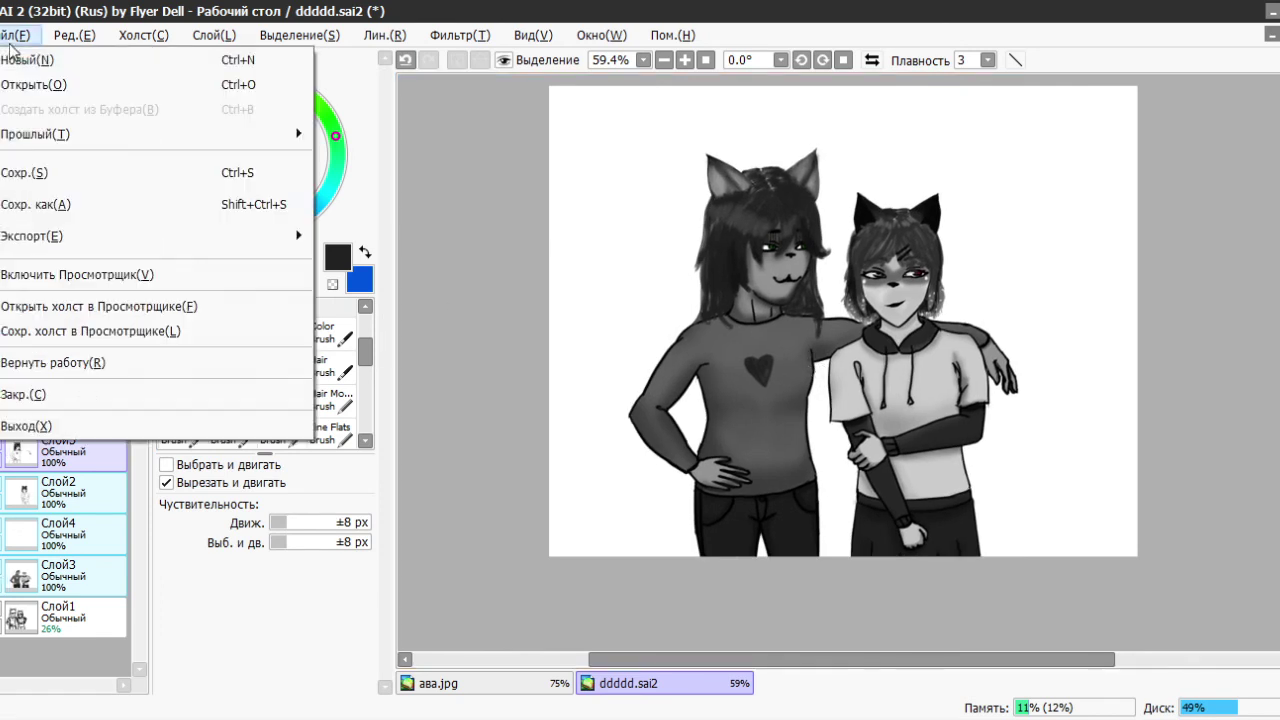
{"action": "mouse_move", "coordinate": [143, 35]}
{"action": "left_click", "coordinate": [140, 83]}
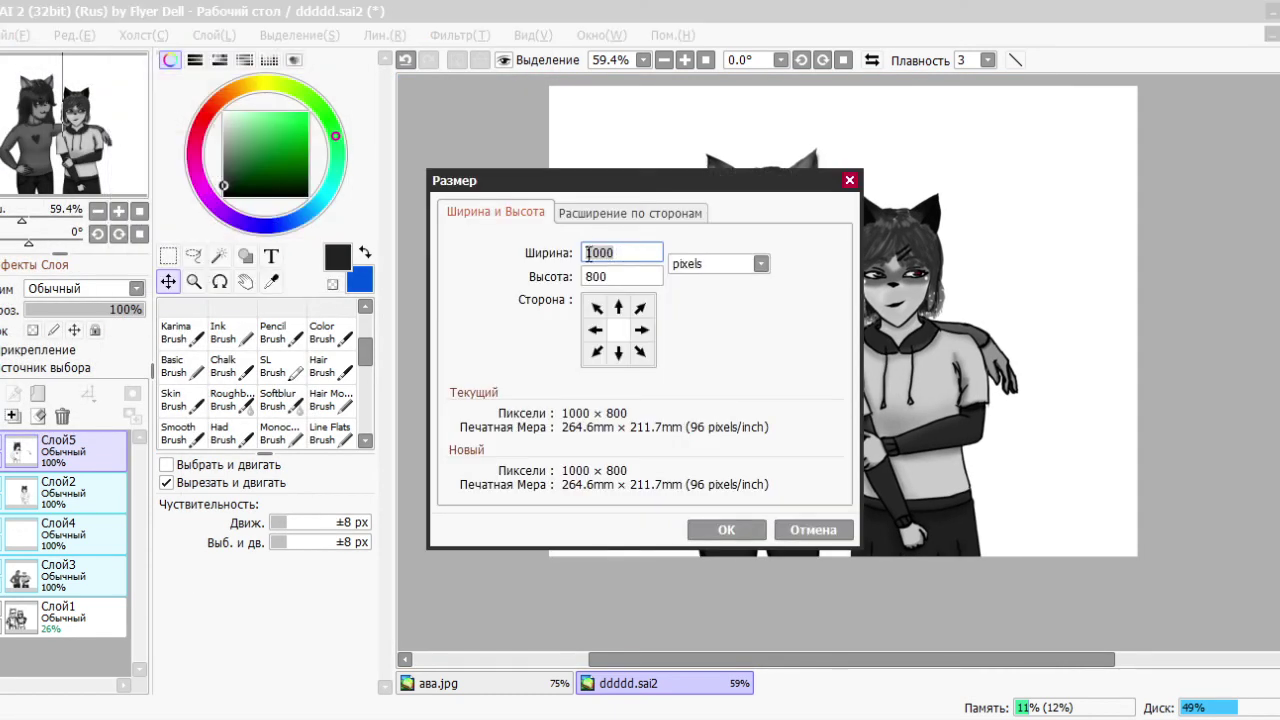
{"action": "type", "text": "900"}
{"action": "left_click", "coordinate": [726, 529]}
- Add a layer directly above Слой1 and fill the whole background mid-grey with the Pencil at size 100
{"action": "left_click", "coordinate": [60, 615]}
{"action": "left_click", "coordinate": [13, 415]}
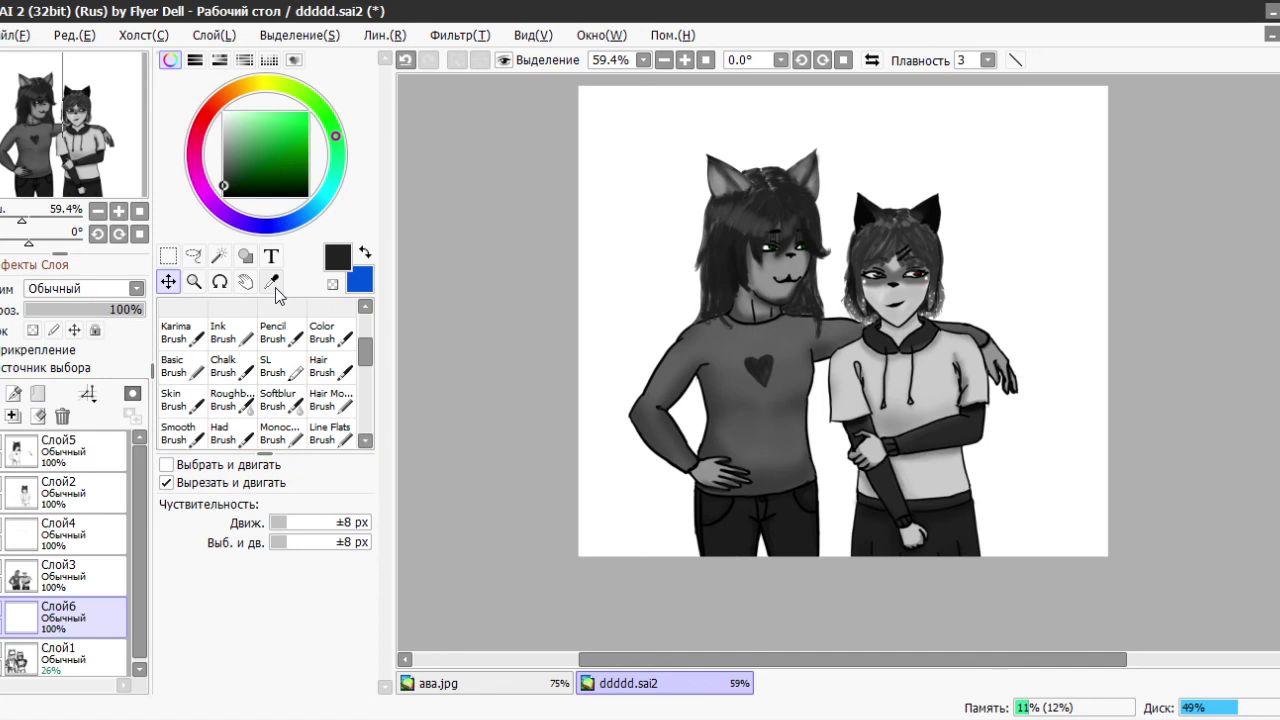
{"action": "scroll", "coordinate": [260, 370], "scroll_direction": "up", "scroll_amount": 3}
{"action": "left_click", "coordinate": [174, 315]}
{"action": "scroll", "coordinate": [668, 187], "scroll_direction": "down", "scroll_amount": 1}
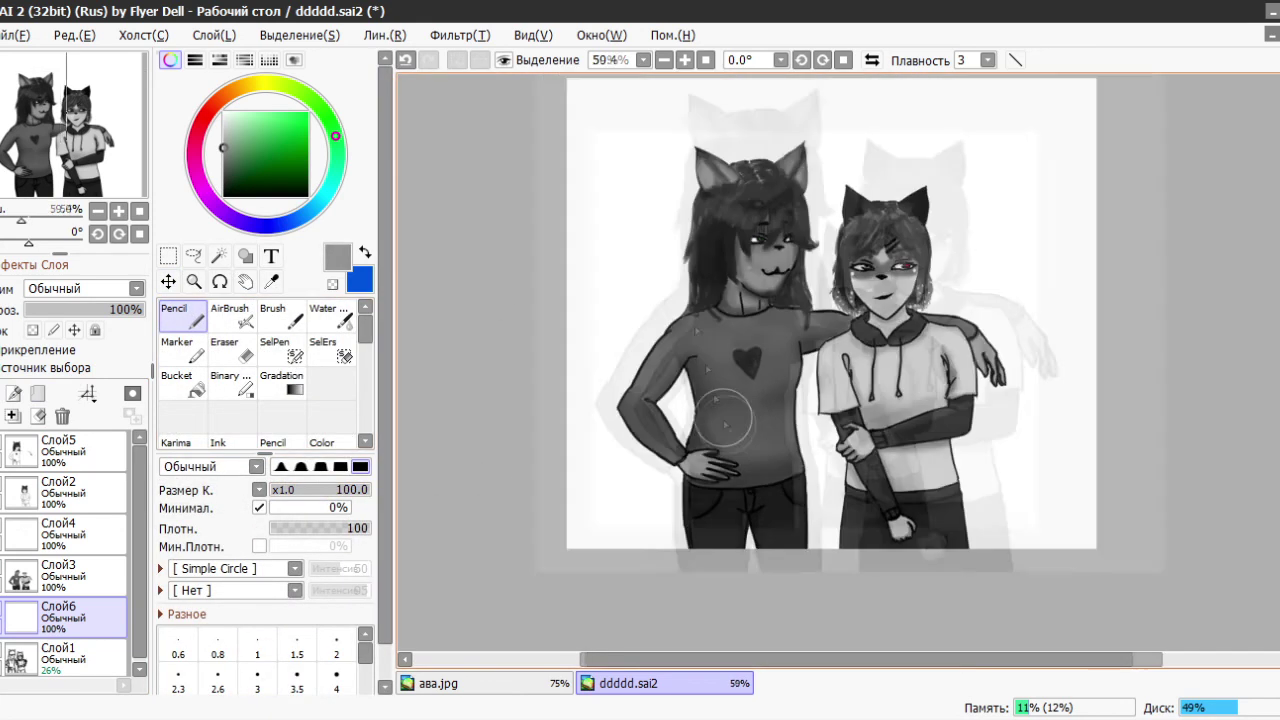
{"action": "mouse_move", "coordinate": [757, 295]}
{"action": "left_mouse_down"}
{"action": "mouse_move", "coordinate": [755, 123]}
{"action": "mouse_move", "coordinate": [741, 165]}
{"action": "mouse_move", "coordinate": [767, 135]}
{"action": "mouse_move", "coordinate": [602, 347]}
{"action": "mouse_move", "coordinate": [600, 412]}
{"action": "mouse_move", "coordinate": [667, 570]}
{"action": "mouse_move", "coordinate": [802, 497]}
{"action": "mouse_move", "coordinate": [873, 131]}
{"action": "left_mouse_up"}
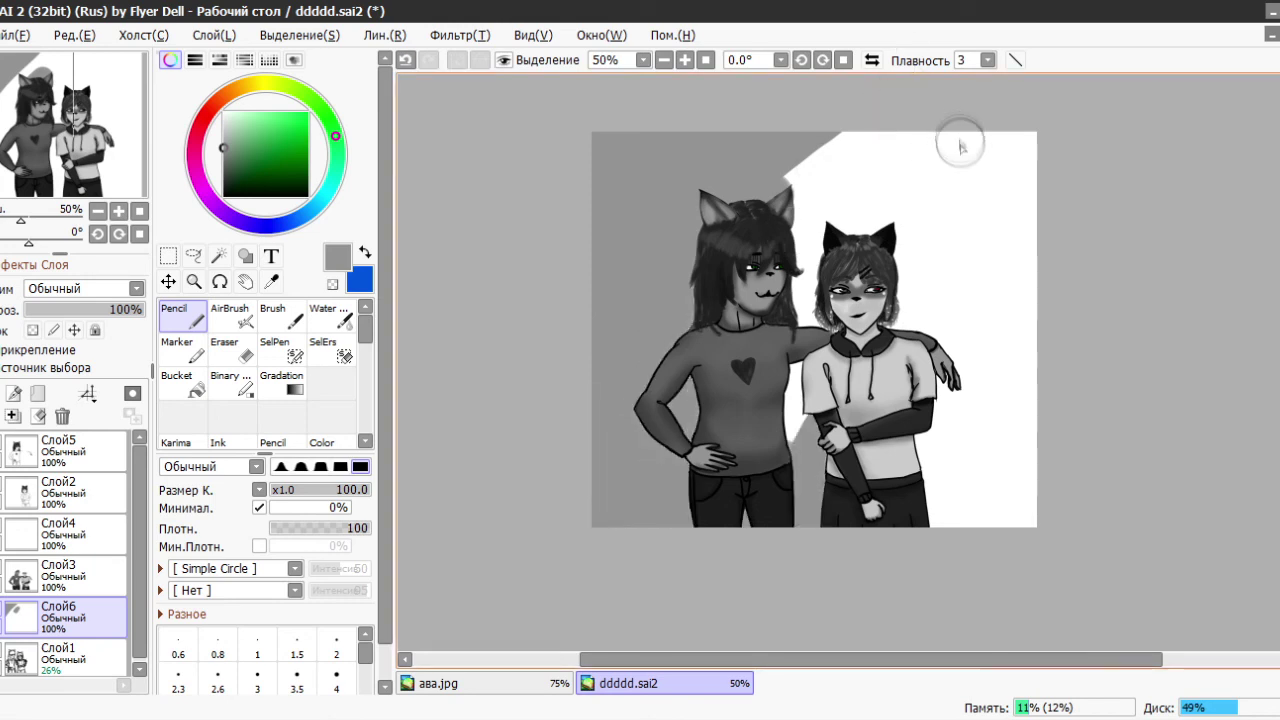
{"action": "mouse_move", "coordinate": [1005, 148]}
{"action": "left_mouse_down"}
{"action": "mouse_move", "coordinate": [883, 186]}
{"action": "mouse_move", "coordinate": [1000, 330]}
{"action": "mouse_move", "coordinate": [1090, 366]}
{"action": "mouse_move", "coordinate": [940, 440]}
{"action": "mouse_move", "coordinate": [910, 155]}
{"action": "mouse_move", "coordinate": [935, 177]}
{"action": "left_mouse_up"}
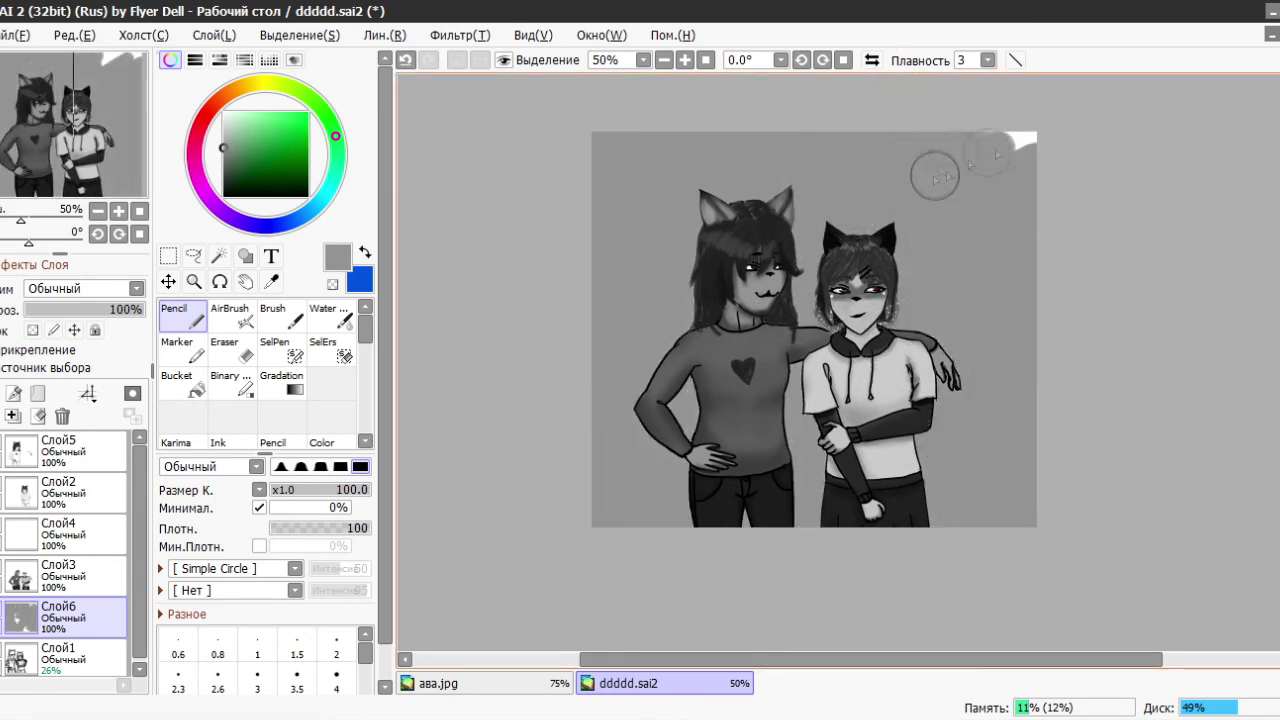
- Draw a dark grey rectangle shape behind the figures, leaving a thin even border of the grey background around it
{"action": "left_click", "coordinate": [245, 255]}
{"action": "left_click_drag", "start_coordinate": [611, 147], "coordinate": [1019, 512]}
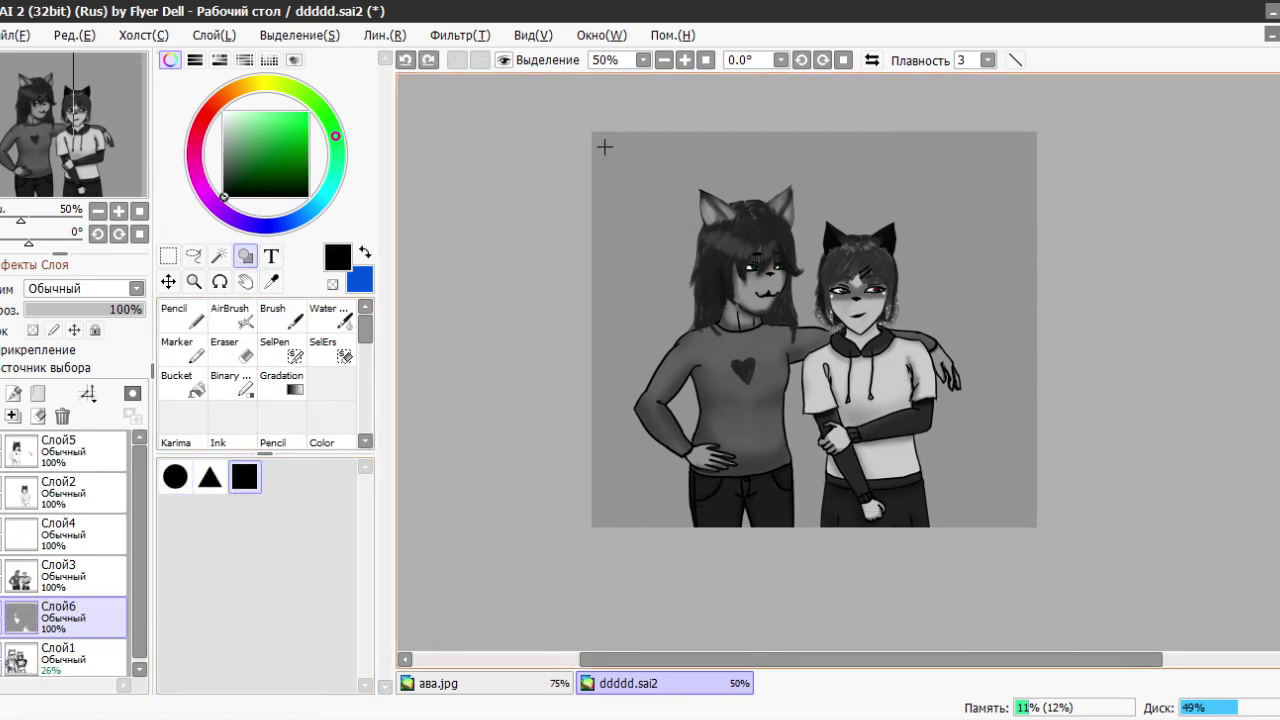
{"action": "key", "text": "ctrl+z"}
{"action": "left_click_drag", "start_coordinate": [606, 148], "coordinate": [1020, 512]}
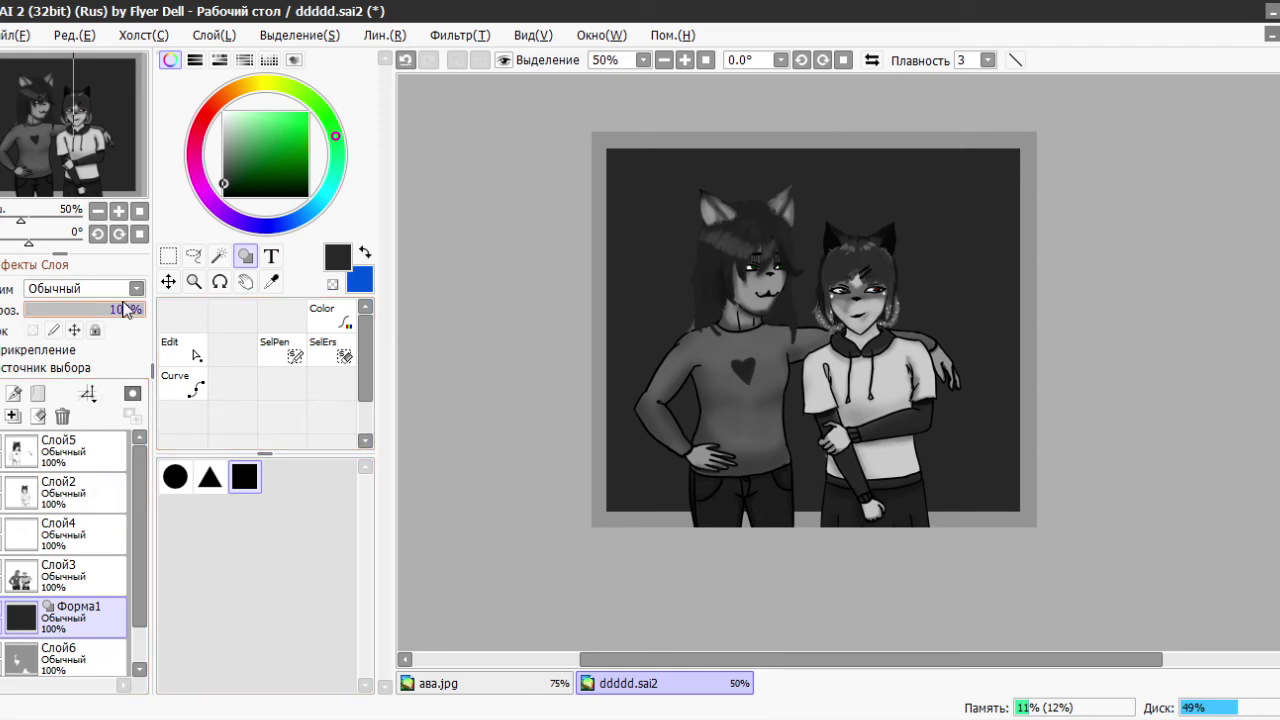
{"action": "left_click", "coordinate": [183, 383]}
- Paint evenly spaced white diagonal stripes across background layer Слой6 with straight Pencil lines at size 100
{"action": "left_click", "coordinate": [115, 653]}
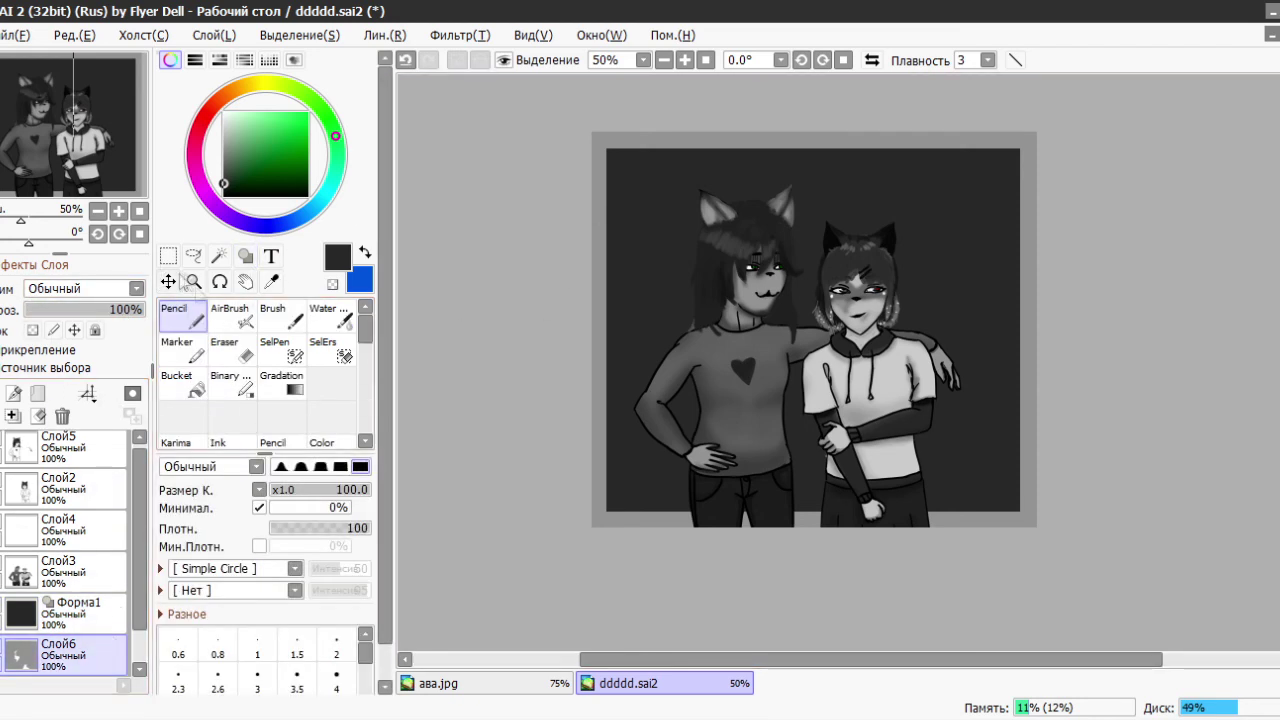
{"action": "left_click", "coordinate": [306, 147]}
{"action": "left_click_drag", "start_coordinate": [678, 218], "coordinate": [652, 200]}
{"action": "left_click", "coordinate": [578, 103], "text": "alt"}
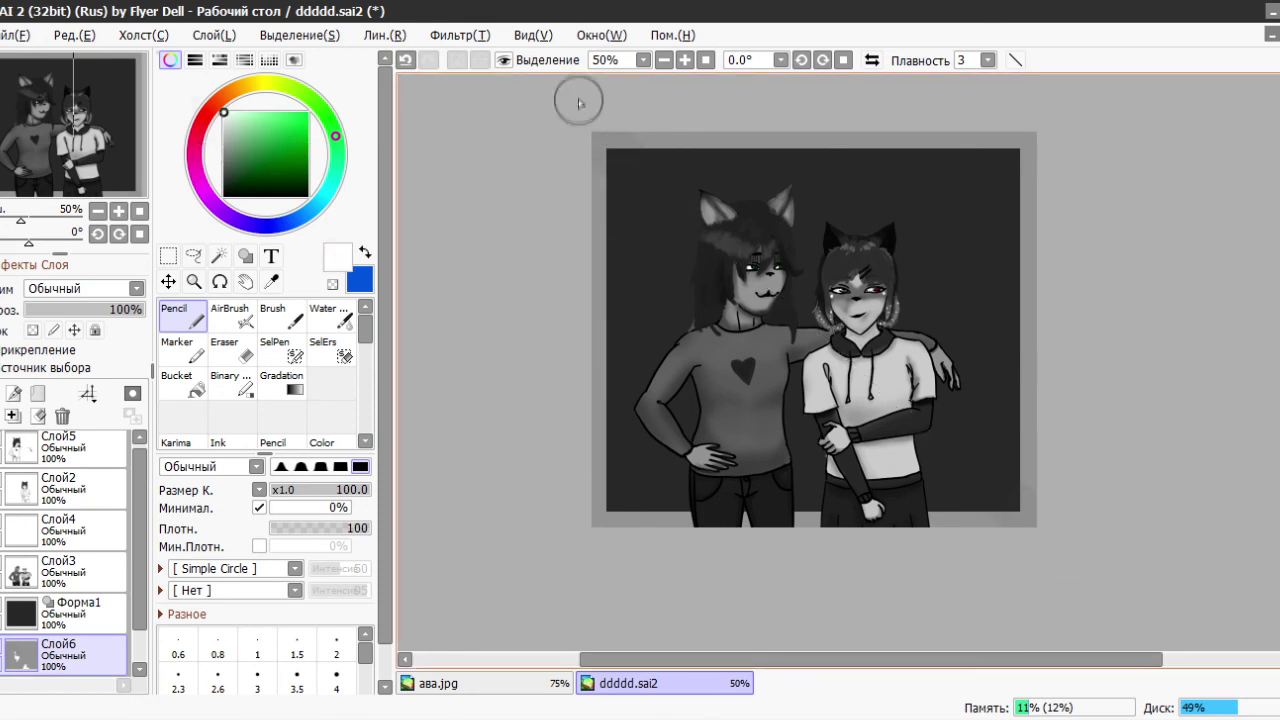
{"action": "left_click", "coordinate": [1086, 571], "text": "shift"}
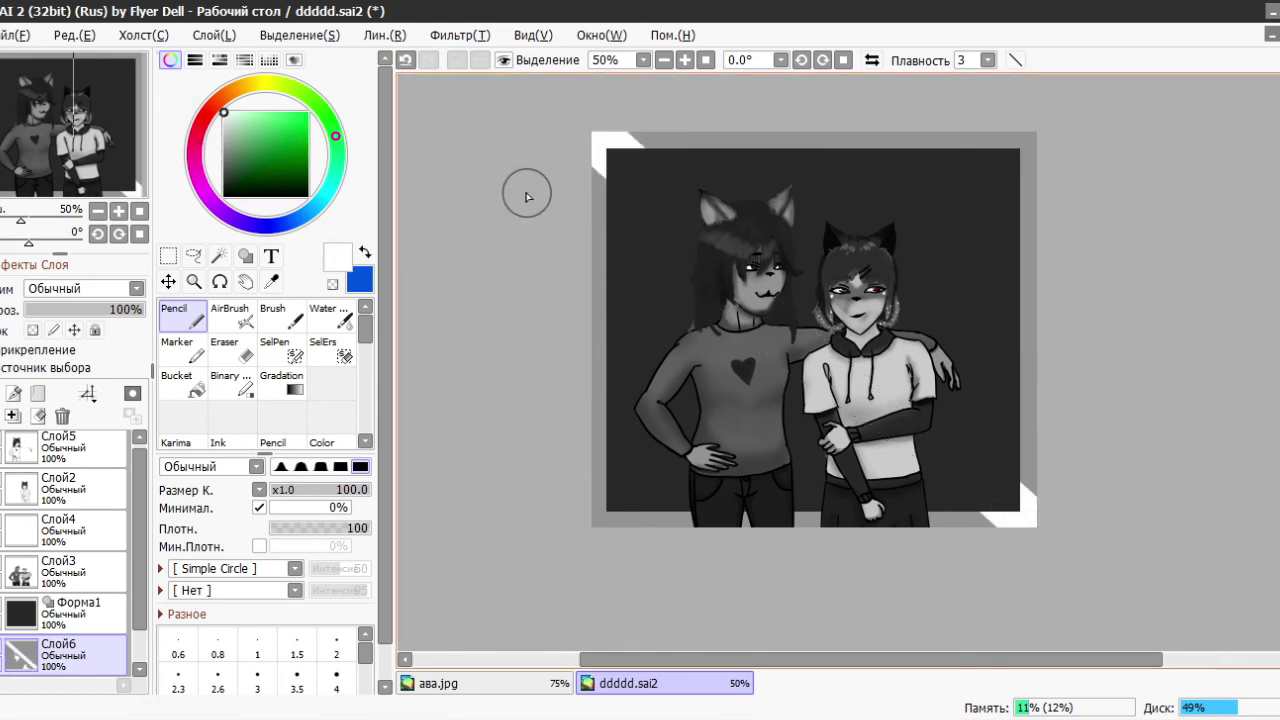
{"action": "left_click", "coordinate": [941, 624], "text": "shift"}
{"action": "left_click", "coordinate": [808, 627], "text": "shift"}
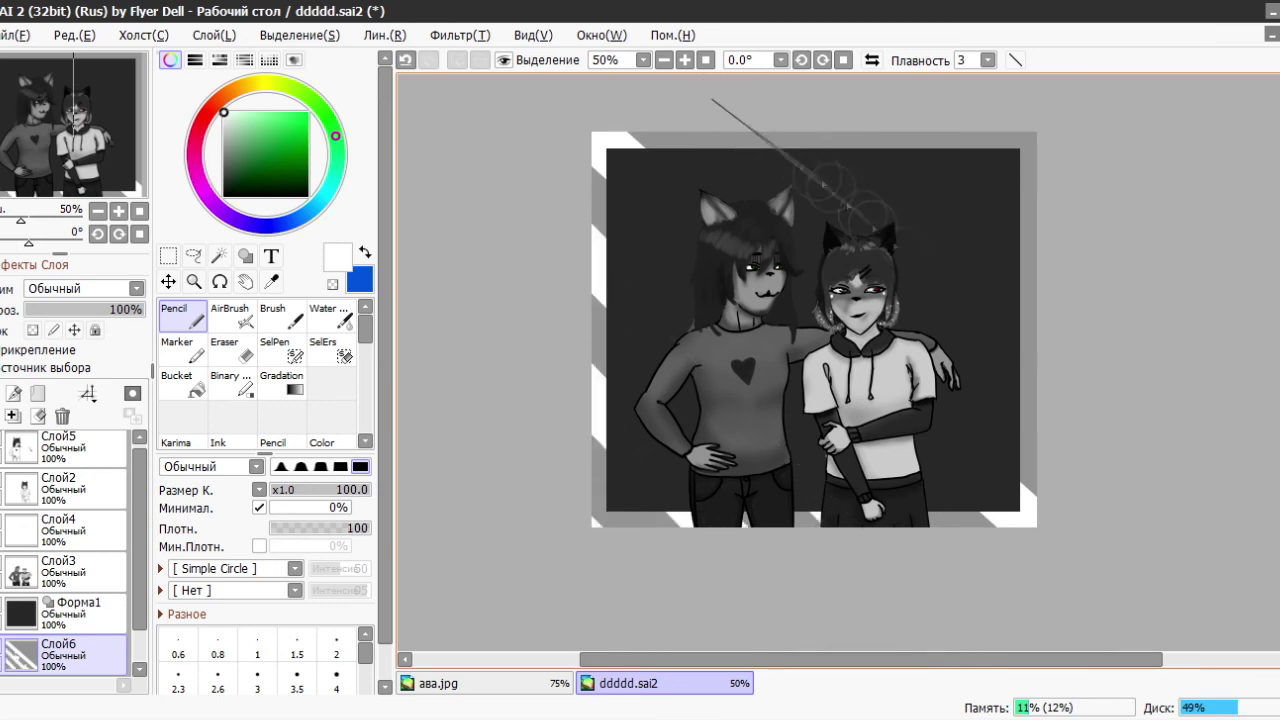
{"action": "left_click", "coordinate": [1045, 394], "text": "shift"}
{"action": "left_click", "coordinate": [851, 100], "text": "shift"}
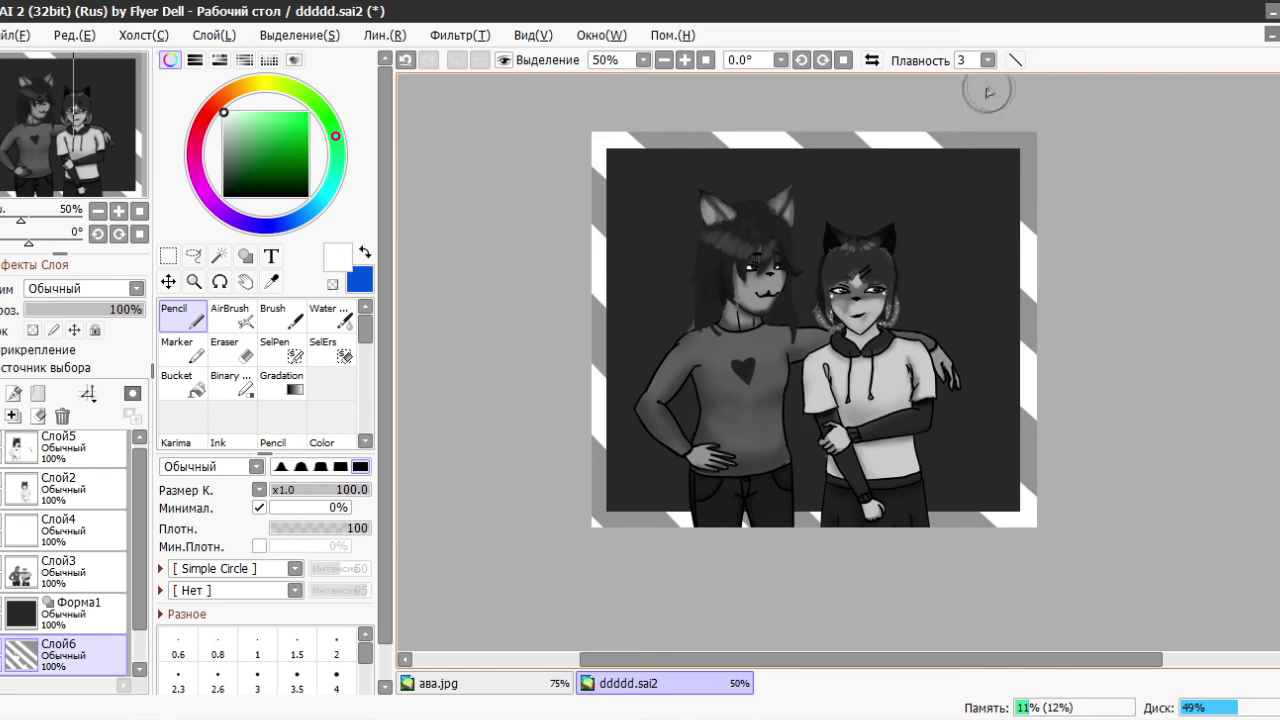
- Set the blending mode of the dark rectangle's shape layer to Shade
{"action": "left_click", "coordinate": [70, 612]}
{"action": "left_click", "coordinate": [86, 288]}
{"action": "left_click", "coordinate": [50, 351]}
{"action": "scroll", "coordinate": [86, 288], "scroll_direction": "down", "scroll_amount": 1}
{"action": "left_click", "coordinate": [86, 288]}
{"action": "scroll", "coordinate": [85, 290], "scroll_direction": "up", "scroll_amount": 2}
{"action": "scroll", "coordinate": [80, 290], "scroll_direction": "down", "scroll_amount": 5}
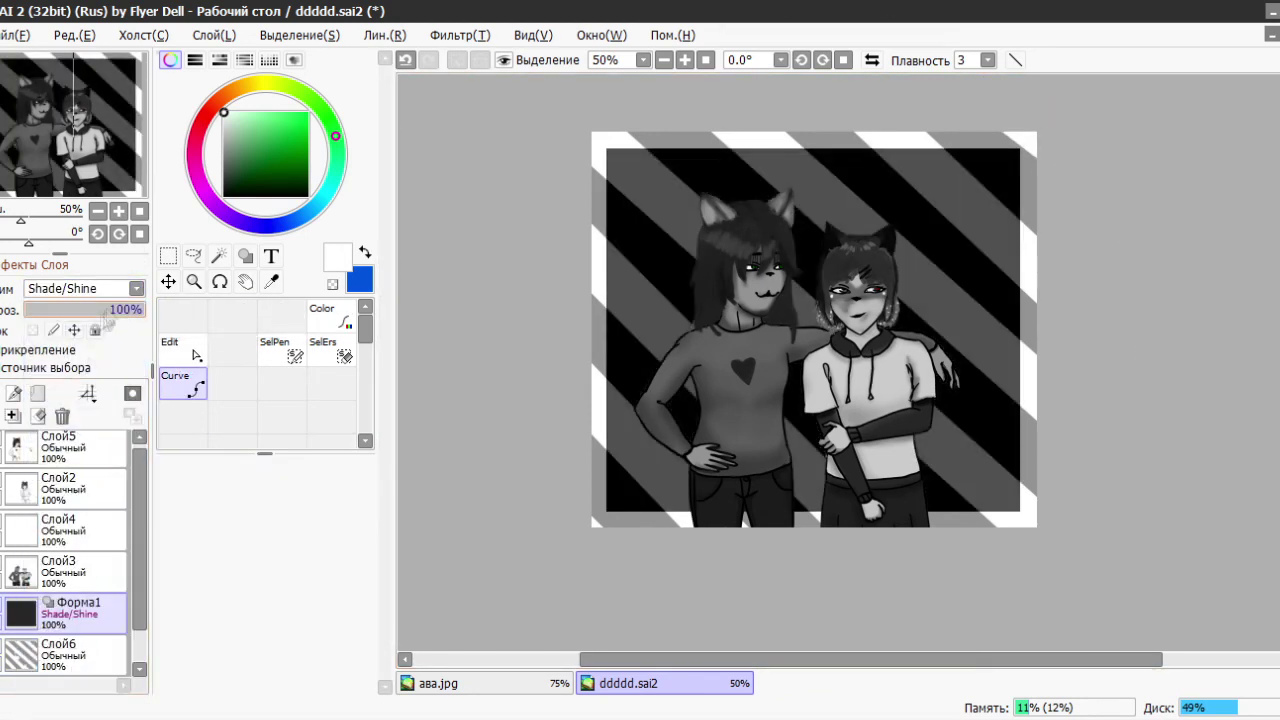
{"action": "scroll", "coordinate": [70, 290], "scroll_direction": "up", "scroll_amount": 2}
{"action": "scroll", "coordinate": [68, 300], "scroll_direction": "down", "scroll_amount": 1}
{"action": "left_click", "coordinate": [86, 288]}
{"action": "left_click", "coordinate": [50, 403]}
- Add a layer above Слой5, group it with the character layers in a folder, and add another layer above the folder
{"action": "left_click", "coordinate": [12, 415]}
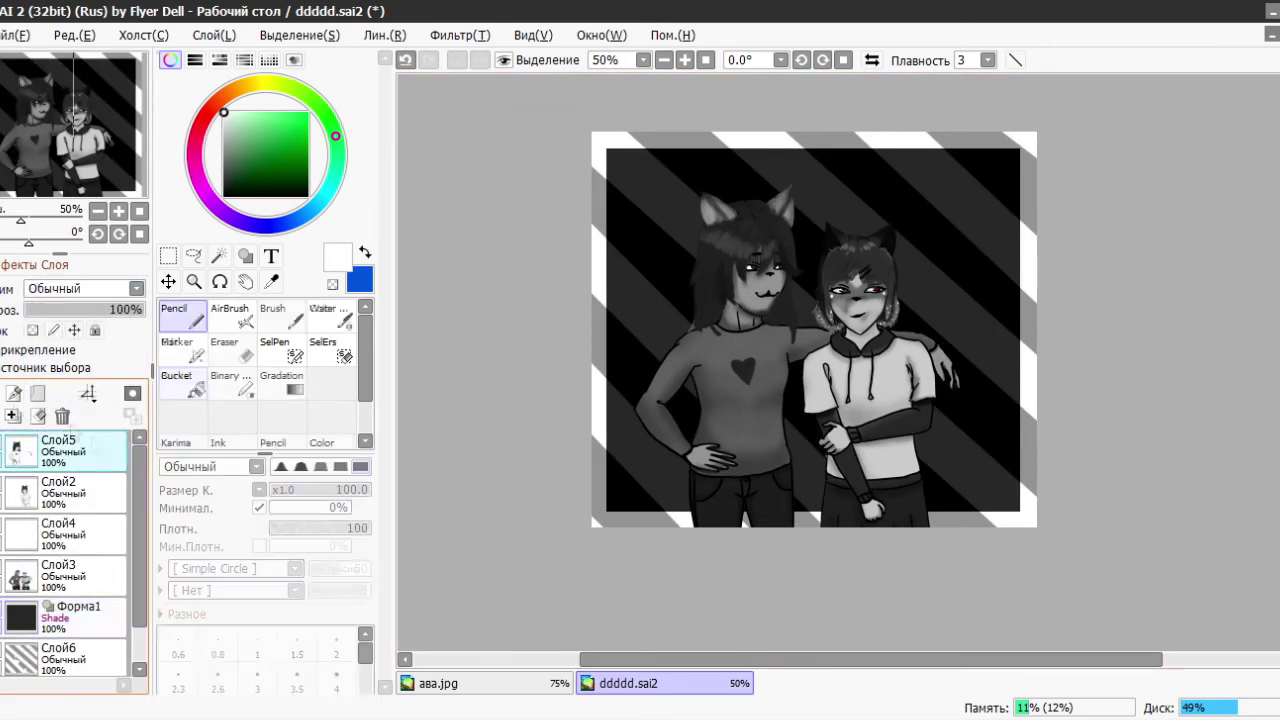
{"action": "scroll", "coordinate": [715, 382], "scroll_direction": "up", "scroll_amount": 3}
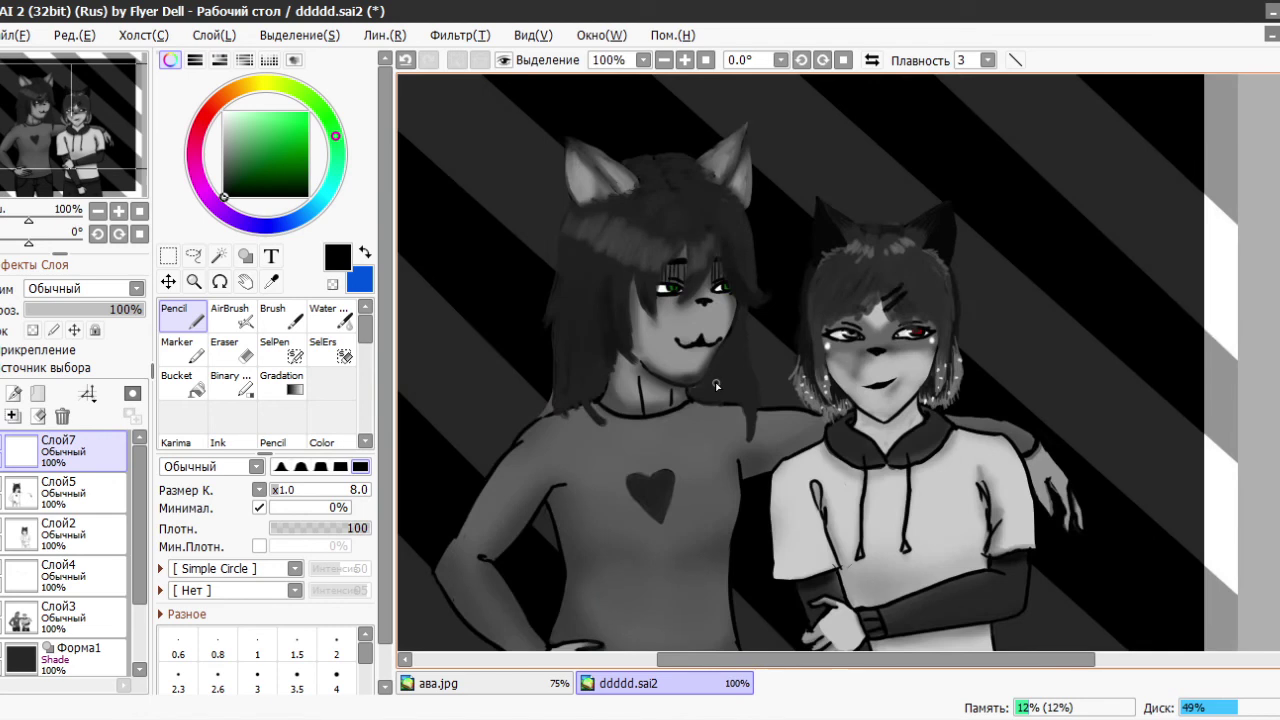
{"action": "left_click", "coordinate": [37, 395]}
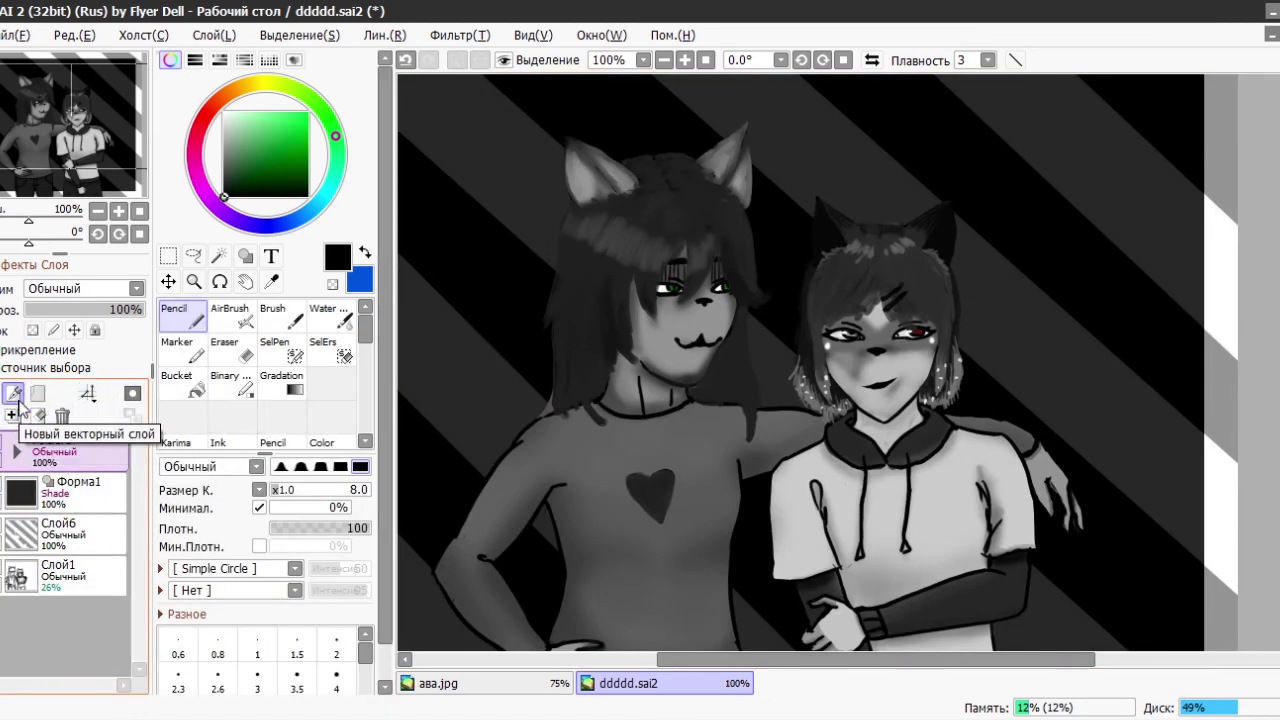
{"action": "left_click", "coordinate": [13, 415]}
{"action": "left_click_drag", "start_coordinate": [543, 343], "coordinate": [986, 335]}
{"action": "key", "text": "ctrl+z"}
{"action": "scroll", "coordinate": [709, 306], "scroll_direction": "down", "scroll_amount": 3}
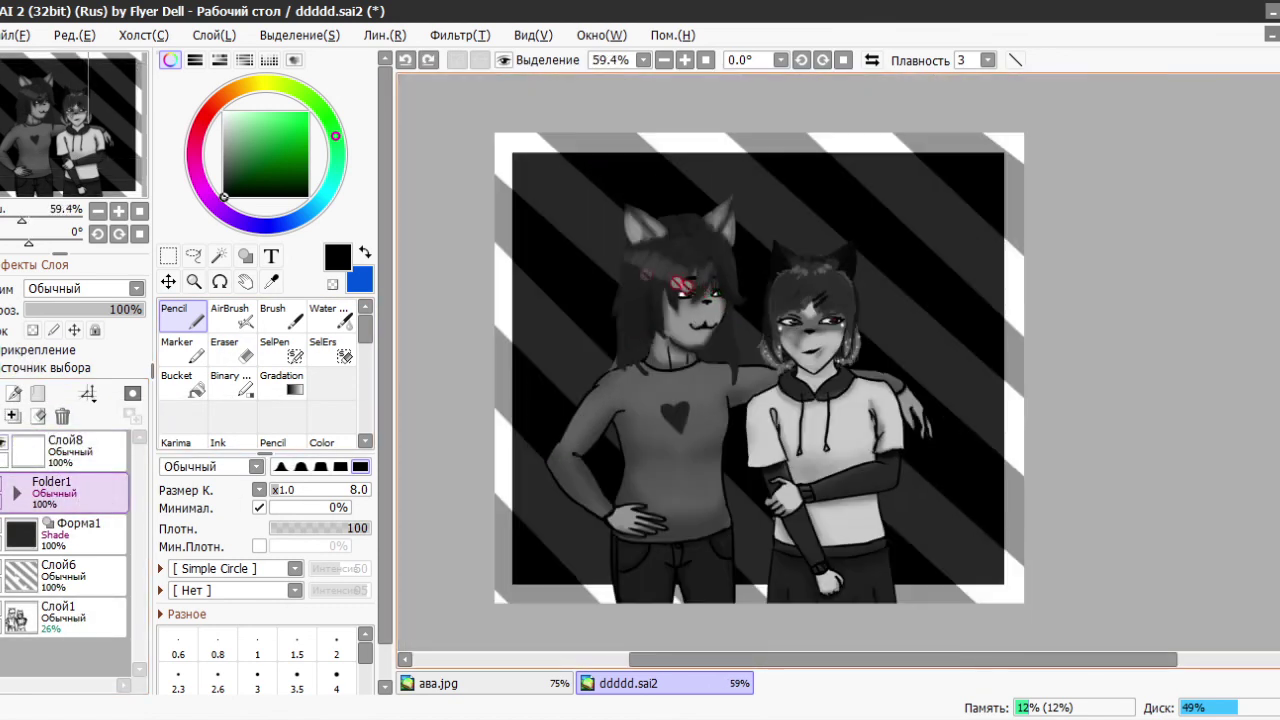
{"action": "double_click", "coordinate": [82, 508]}
{"action": "key", "text": "Return"}
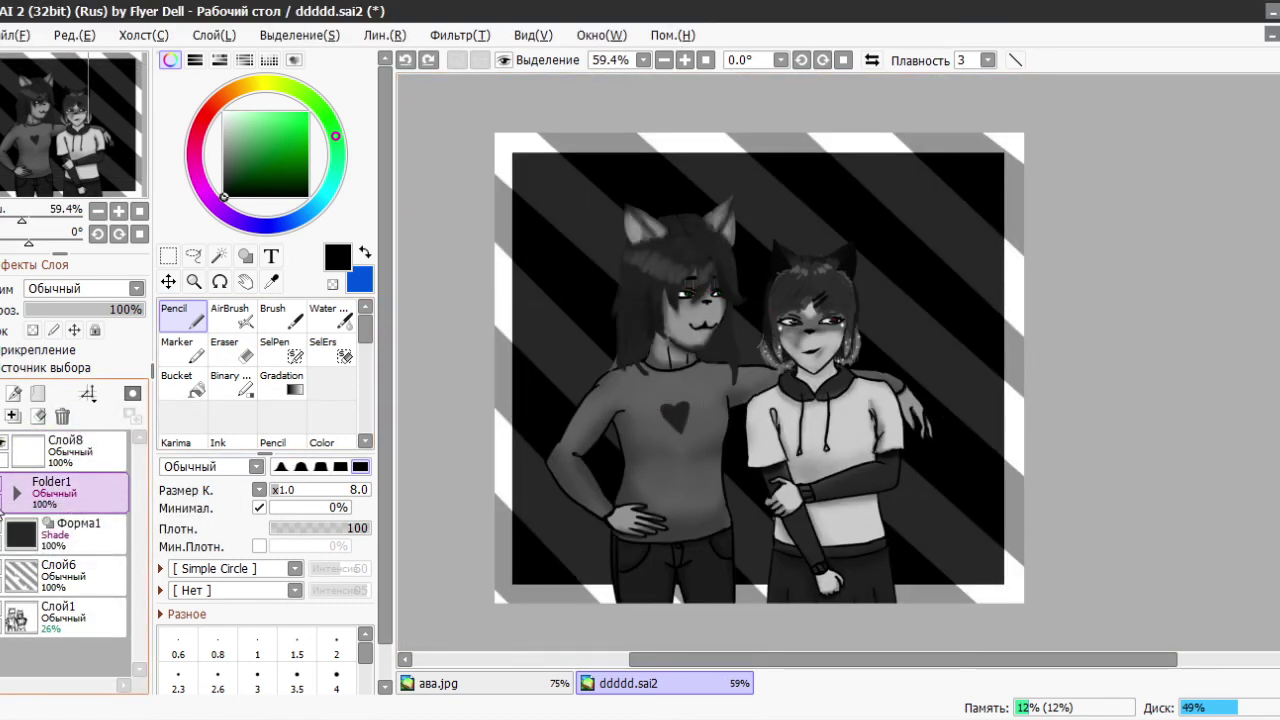
{"action": "left_click", "coordinate": [145, 35]}
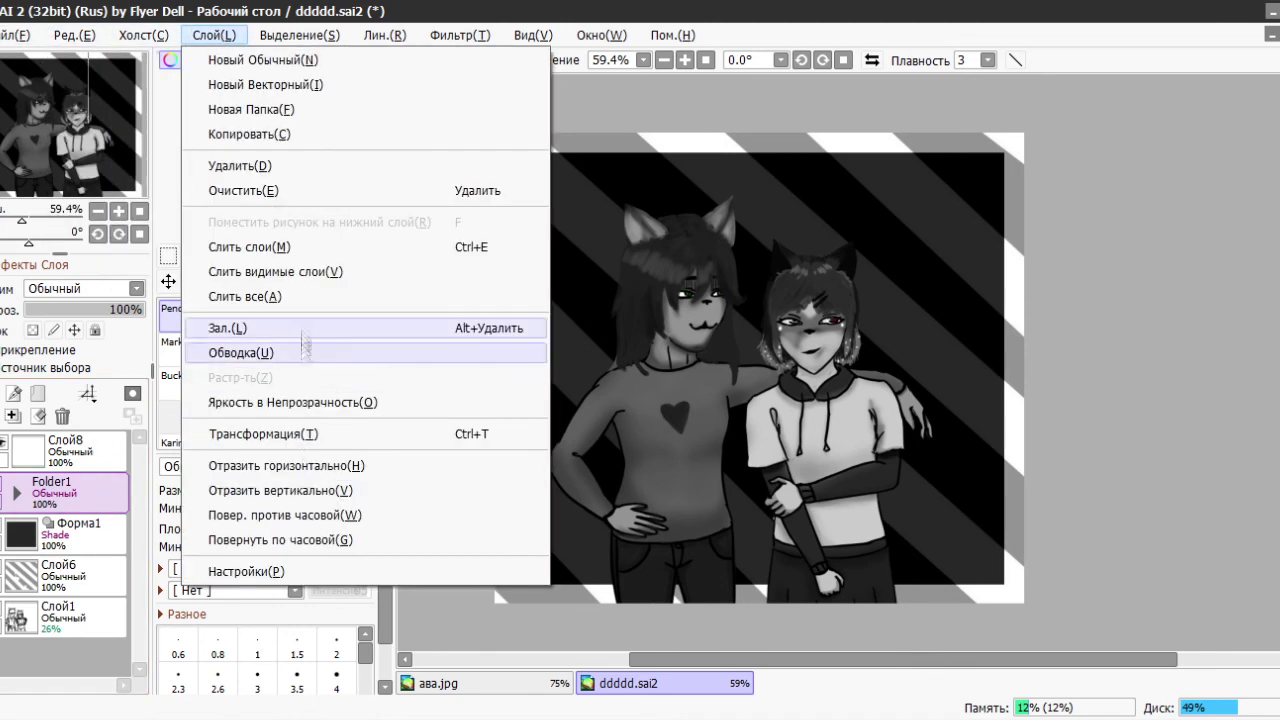
- Open the keyboard shortcut settings and assign the Copy command (Копир) to the D key
{"action": "mouse_move", "coordinate": [601, 35]}
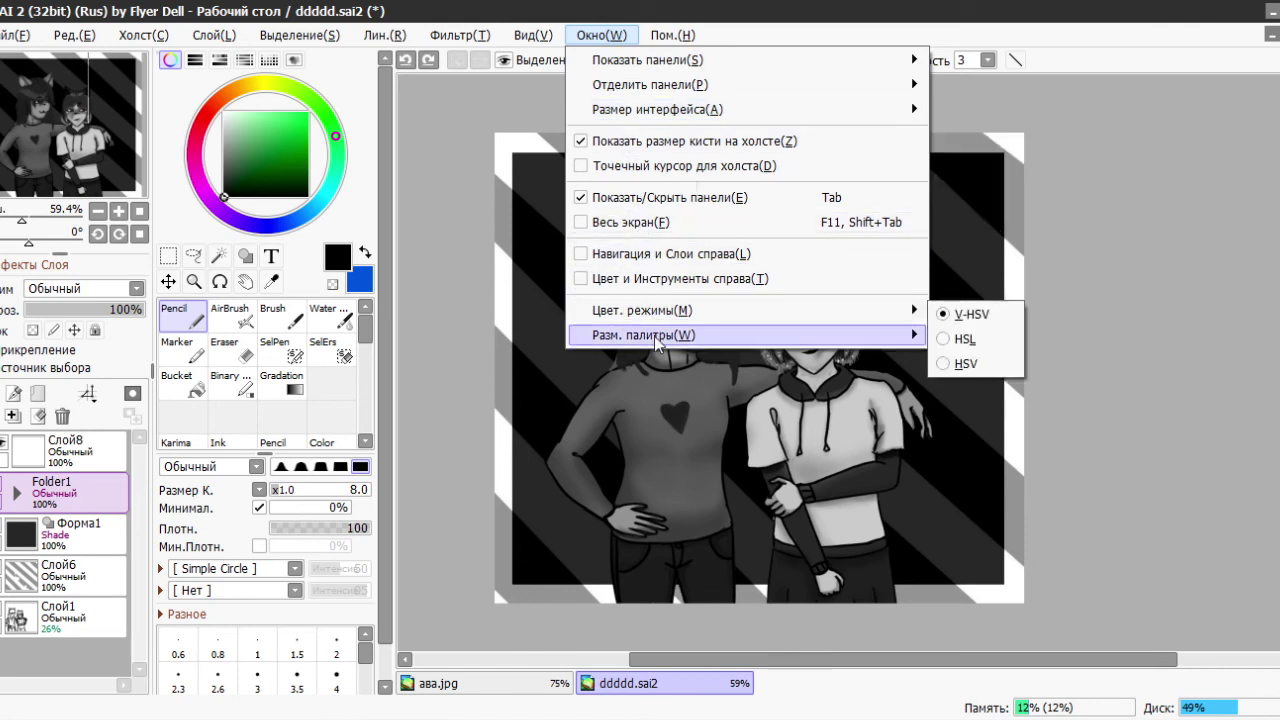
{"action": "left_click", "coordinate": [625, 35]}
{"action": "left_click", "coordinate": [675, 38]}
{"action": "left_click", "coordinate": [750, 54]}
{"action": "left_click_drag", "start_coordinate": [697, 185], "coordinate": [697, 288]}
{"action": "left_click", "coordinate": [746, 170]}
{"action": "left_click", "coordinate": [746, 170]}
{"action": "left_click", "coordinate": [744, 190]}
{"action": "left_click", "coordinate": [749, 274]}
{"action": "mouse_move", "coordinate": [691, 296]}
{"action": "left_mouse_down"}
{"action": "mouse_move", "coordinate": [692, 360]}
{"action": "mouse_move", "coordinate": [697, 190]}
{"action": "mouse_move", "coordinate": [694, 275]}
{"action": "left_mouse_up"}
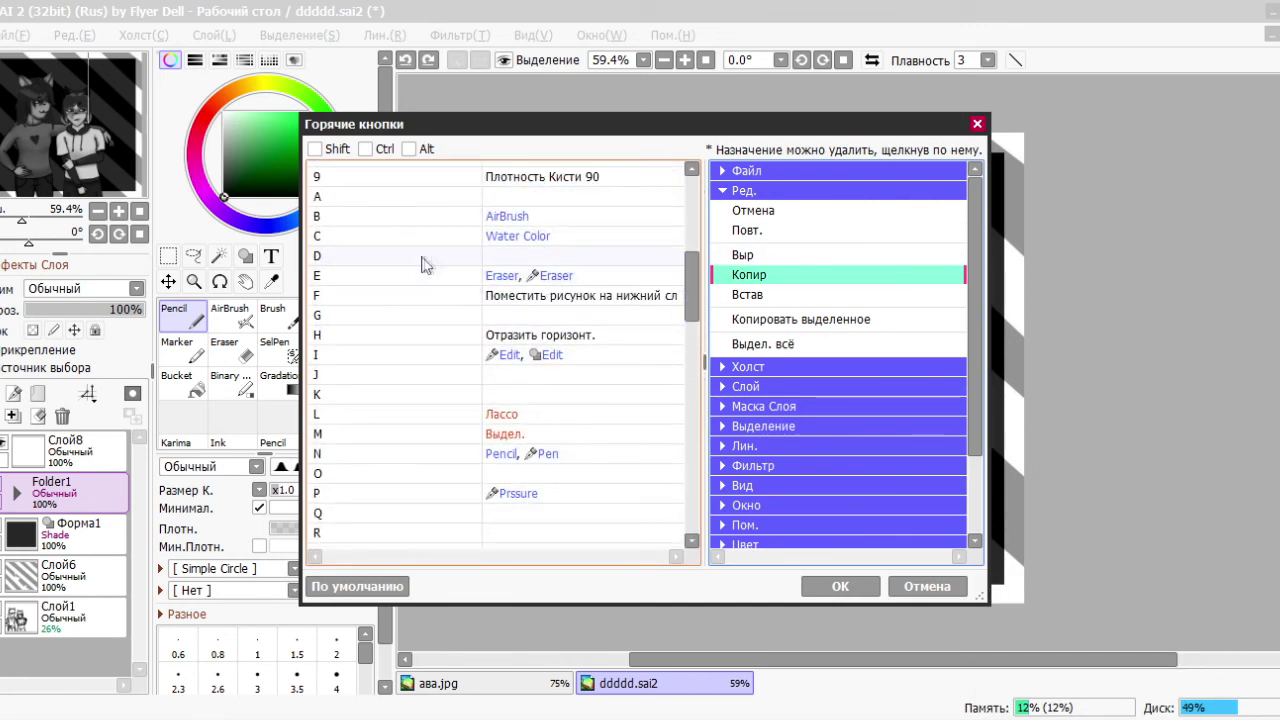
{"action": "left_click", "coordinate": [423, 258]}
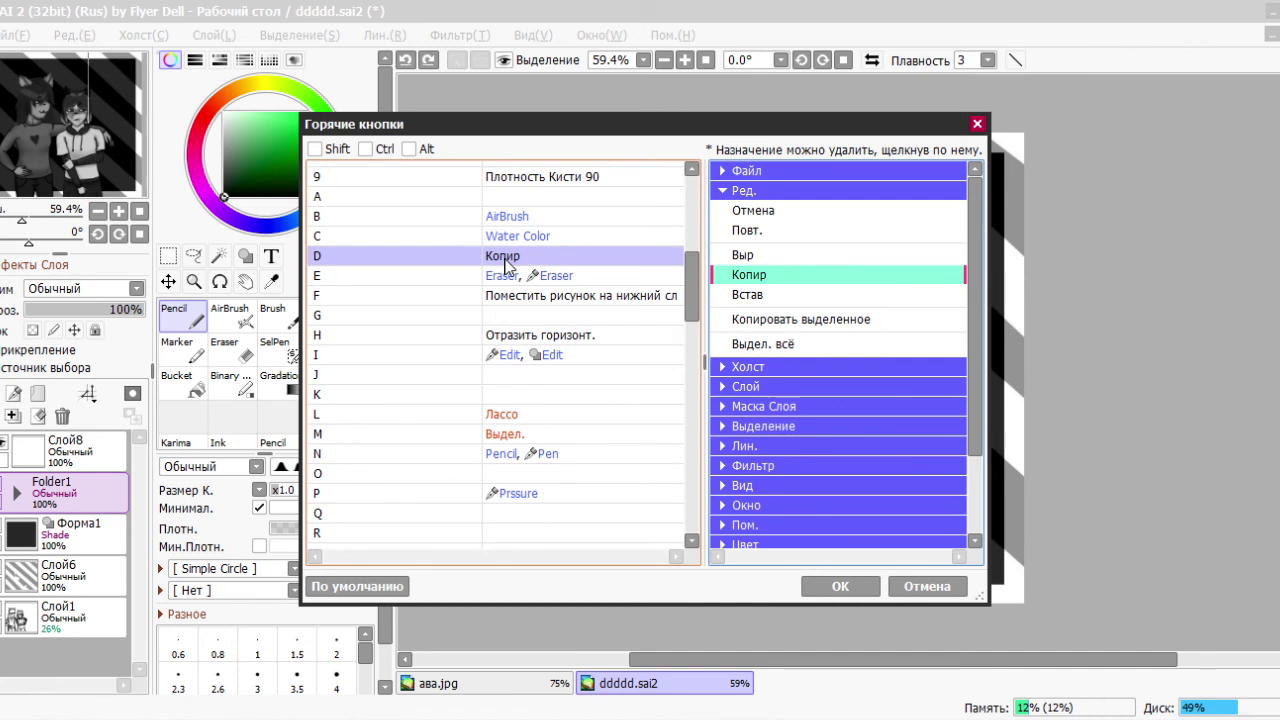
- Assign the Paste command (Встав) to the A key and accept the shortcut settings
{"action": "left_click", "coordinate": [400, 196]}
{"action": "left_click", "coordinate": [748, 294]}
{"action": "left_click", "coordinate": [840, 586]}
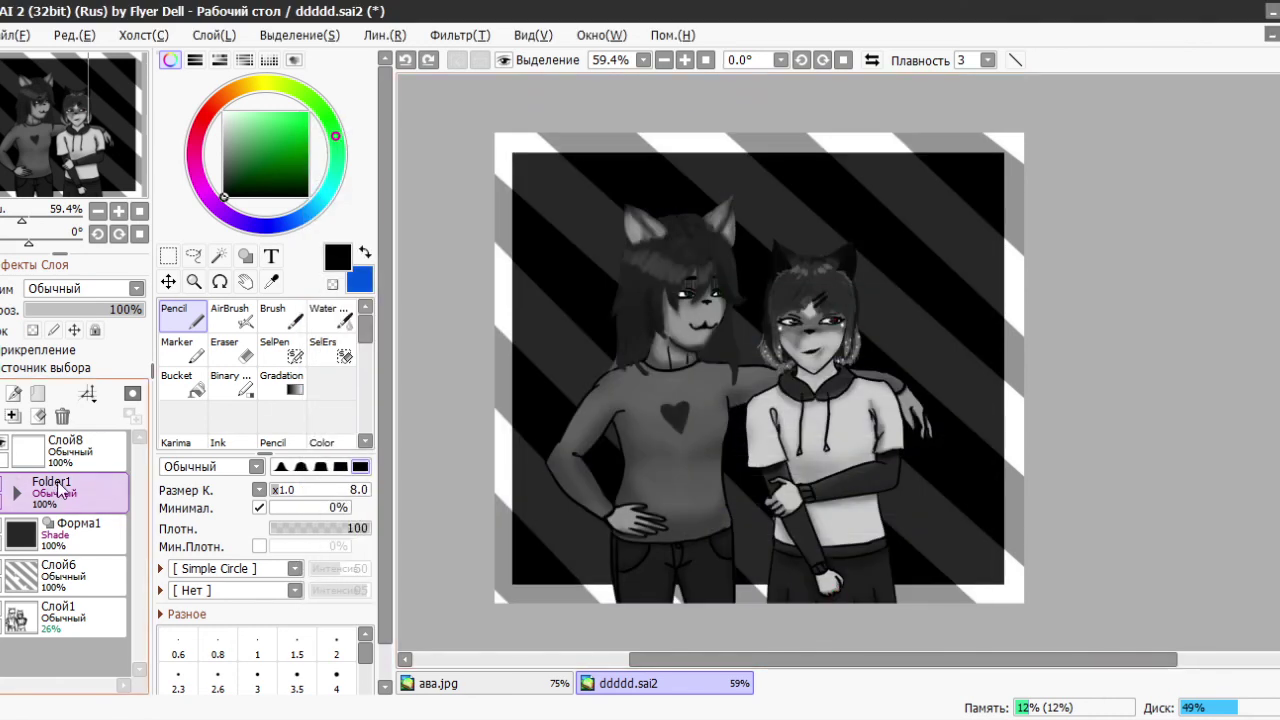
{"action": "left_click", "coordinate": [16, 493]}
{"action": "scroll", "coordinate": [75, 597], "scroll_direction": "down", "scroll_amount": 2}
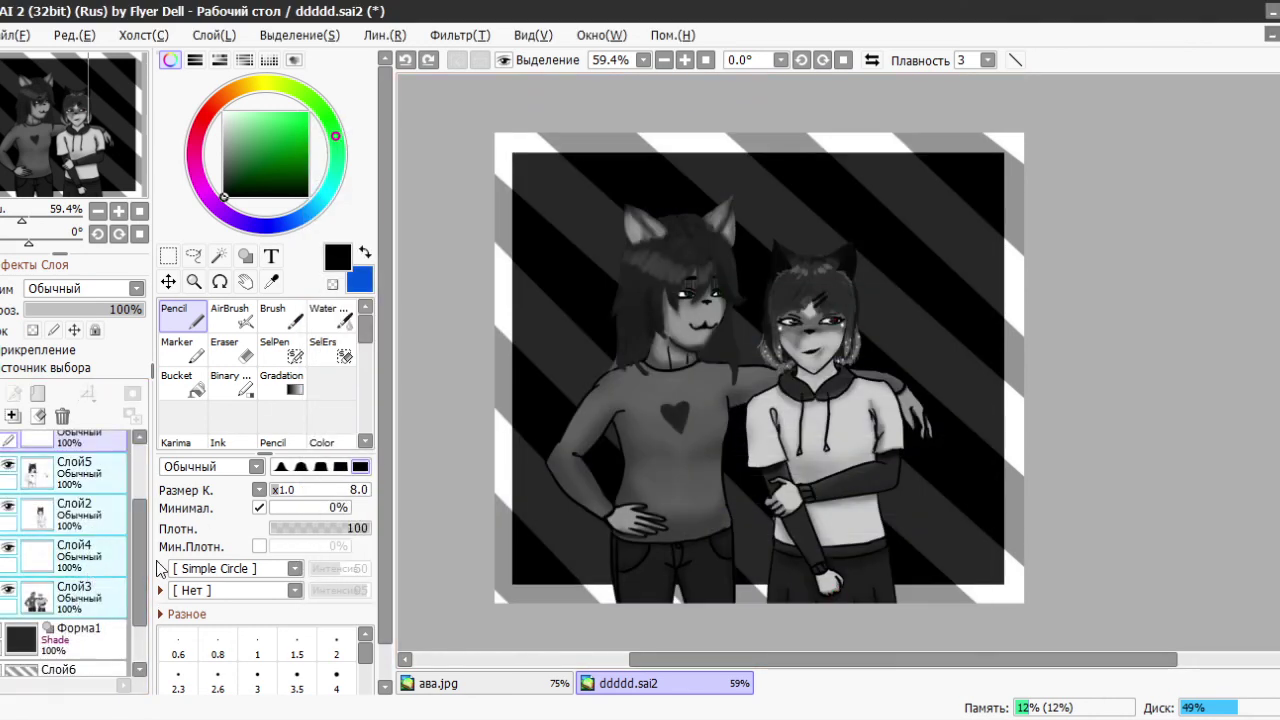
{"action": "scroll", "coordinate": [143, 470], "scroll_direction": "up", "scroll_amount": 2}
{"action": "left_click", "coordinate": [16, 493]}
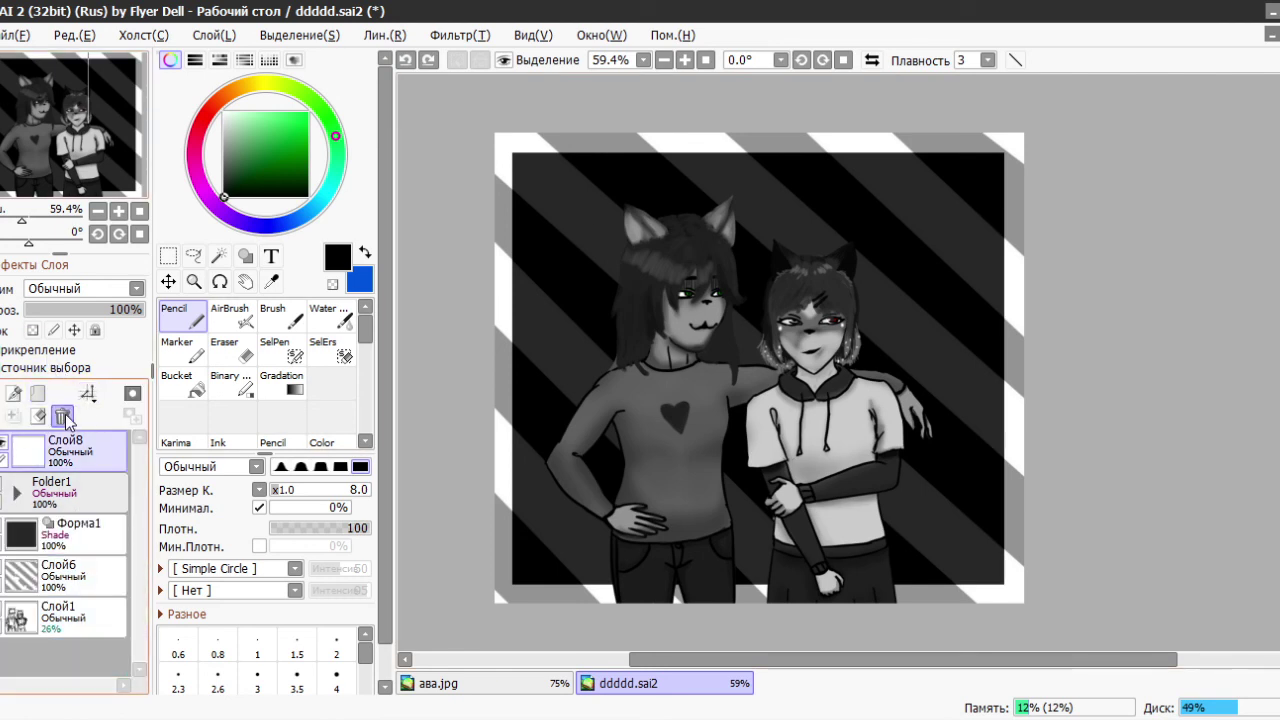
{"action": "scroll", "coordinate": [385, 200], "scroll_direction": "down", "scroll_amount": 1}
- Reassign the D key to the layer duplication command (Копировать) in the keyboard shortcut settings and accept the changes
{"action": "left_click", "coordinate": [385, 35]}
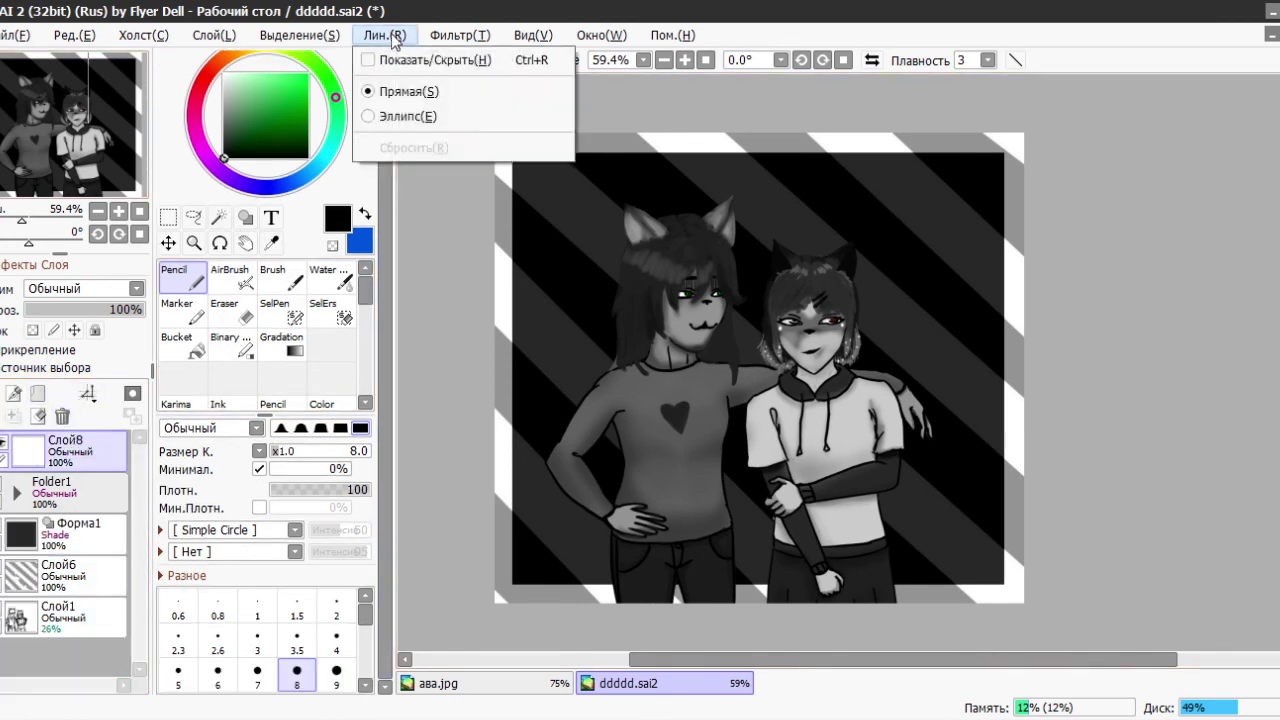
{"action": "left_click", "coordinate": [705, 58]}
{"action": "scroll", "coordinate": [530, 254], "scroll_direction": "down", "scroll_amount": 10}
{"action": "scroll", "coordinate": [530, 250], "scroll_direction": "up", "scroll_amount": 4}
{"action": "left_click", "coordinate": [528, 236]}
{"action": "left_click", "coordinate": [748, 366]}
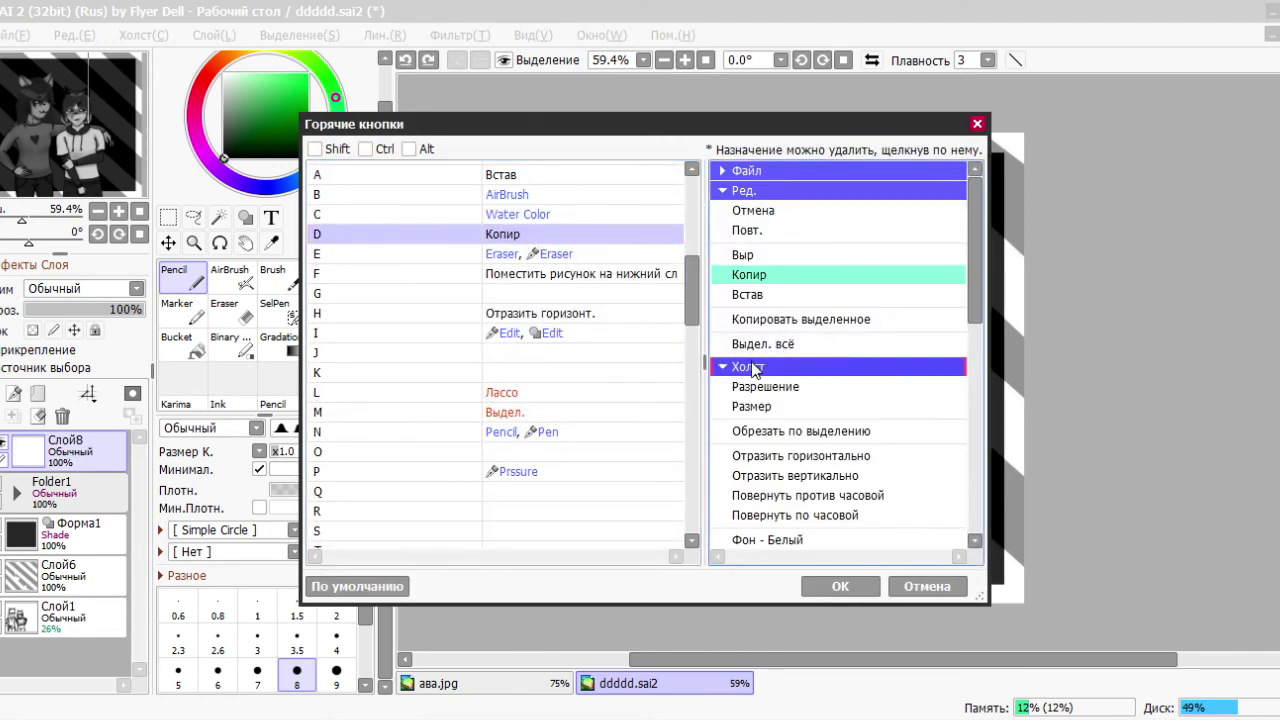
{"action": "scroll", "coordinate": [760, 366], "scroll_direction": "down", "scroll_amount": 5}
{"action": "left_click", "coordinate": [740, 366]}
{"action": "scroll", "coordinate": [770, 340], "scroll_direction": "down", "scroll_amount": 3}
{"action": "left_click", "coordinate": [779, 304]}
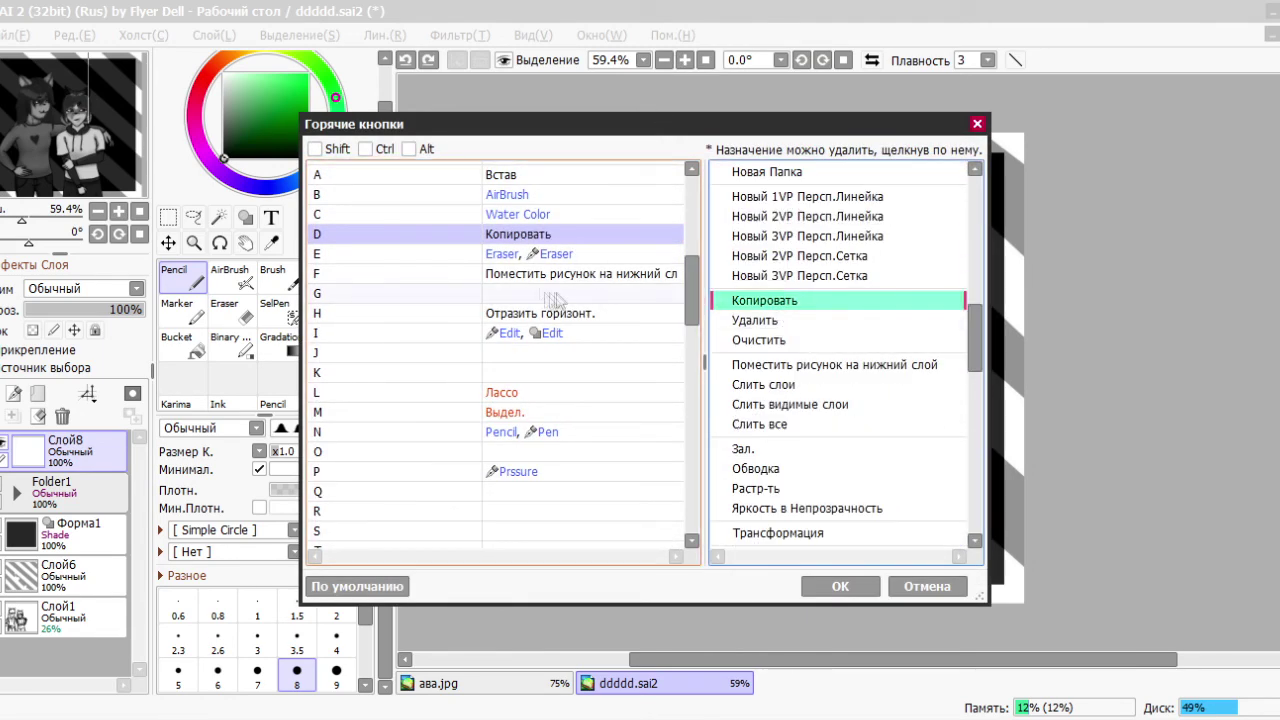
{"action": "key", "text": "a"}
{"action": "left_click_drag", "start_coordinate": [975, 238], "coordinate": [969, 480]}
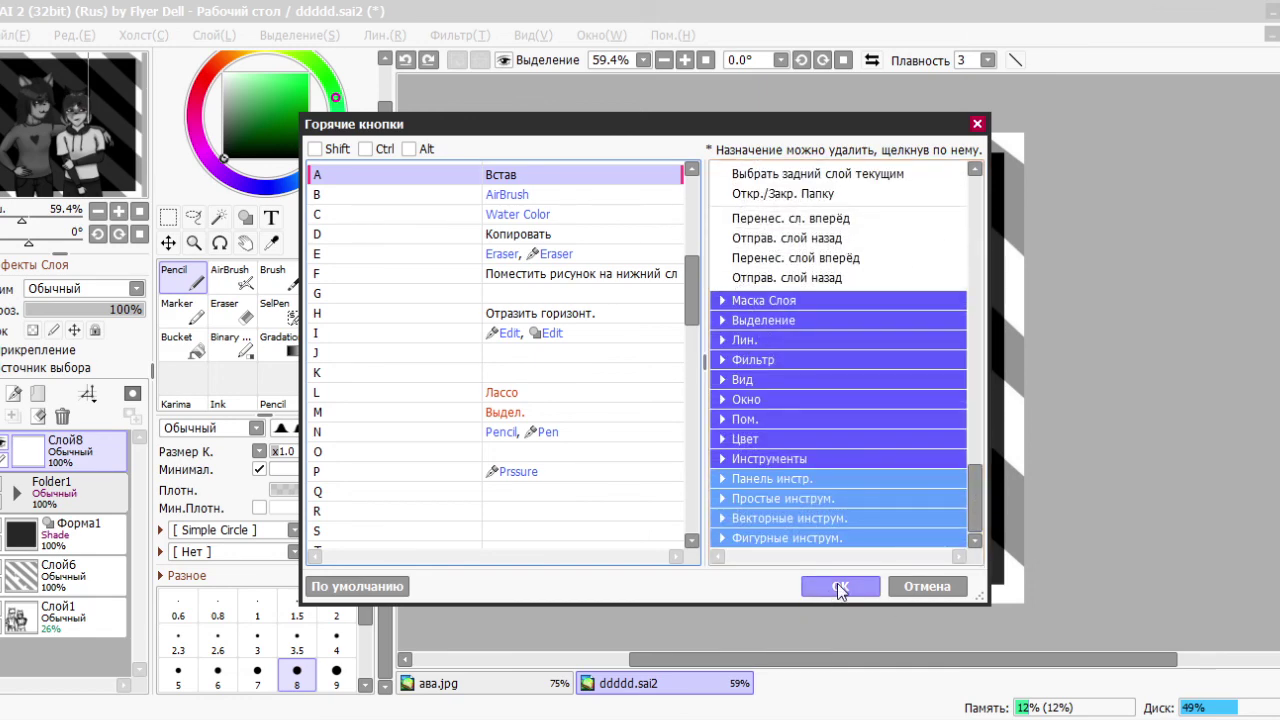
{"action": "left_click", "coordinate": [840, 588]}
- Duplicate Folder1 with the character layers, choose white, and move Слой8 between the two folders
{"action": "key", "text": "a"}
{"action": "left_click", "coordinate": [70, 450]}
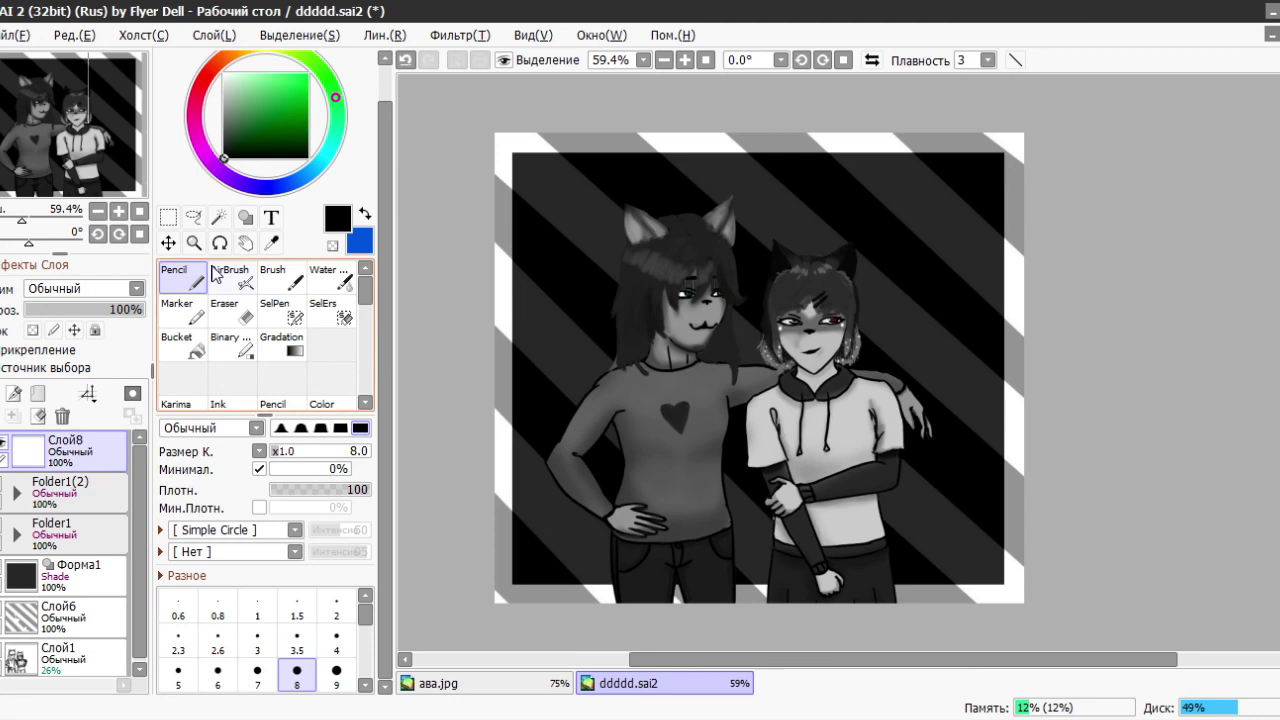
{"action": "left_click", "coordinate": [224, 74]}
{"action": "mouse_move", "coordinate": [640, 230]}
{"action": "left_mouse_down"}
{"action": "mouse_move", "coordinate": [700, 240]}
{"action": "mouse_move", "coordinate": [700, 270]}
{"action": "left_mouse_up"}
{"action": "left_click_drag", "start_coordinate": [60, 450], "coordinate": [72, 520]}
{"action": "left_click", "coordinate": [65, 492]}
- Paint both characters' silhouettes white on Слой8 using the Pencil at size 100
{"action": "mouse_move", "coordinate": [650, 230]}
{"action": "left_mouse_down"}
{"action": "mouse_move", "coordinate": [700, 400]}
{"action": "mouse_move", "coordinate": [570, 480]}
{"action": "mouse_move", "coordinate": [776, 568]}
{"action": "mouse_move", "coordinate": [573, 484]}
{"action": "mouse_move", "coordinate": [835, 260]}
{"action": "mouse_move", "coordinate": [816, 262]}
{"action": "mouse_move", "coordinate": [777, 397]}
{"action": "mouse_move", "coordinate": [820, 330]}
{"action": "mouse_move", "coordinate": [640, 520]}
{"action": "mouse_move", "coordinate": [840, 398]}
{"action": "mouse_move", "coordinate": [690, 560]}
{"action": "mouse_move", "coordinate": [738, 322]}
{"action": "left_mouse_up"}
{"action": "left_click_drag", "start_coordinate": [790, 548], "coordinate": [894, 323]}
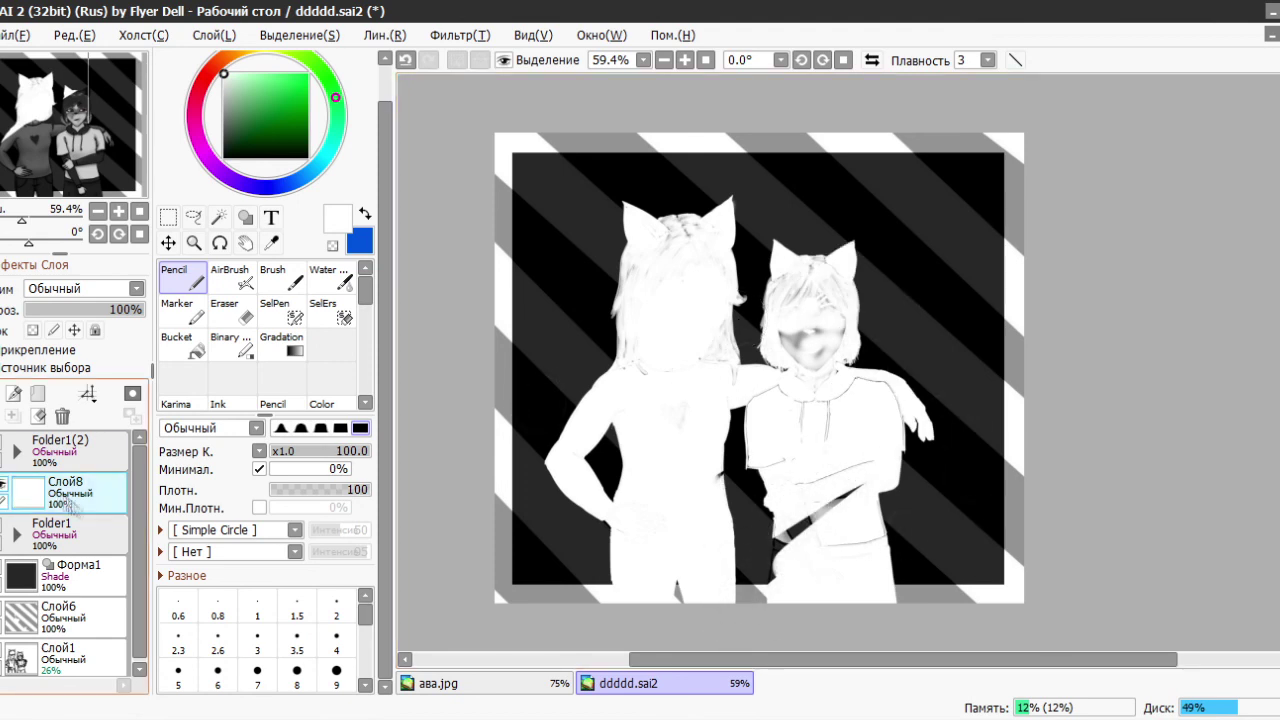
{"action": "left_click_drag", "start_coordinate": [830, 490], "coordinate": [754, 594]}
- Enlarge Слой8 and Folder1 slightly to form a white outline, show the folder copy above them, and save the file
{"action": "key", "text": "ctrl+t"}
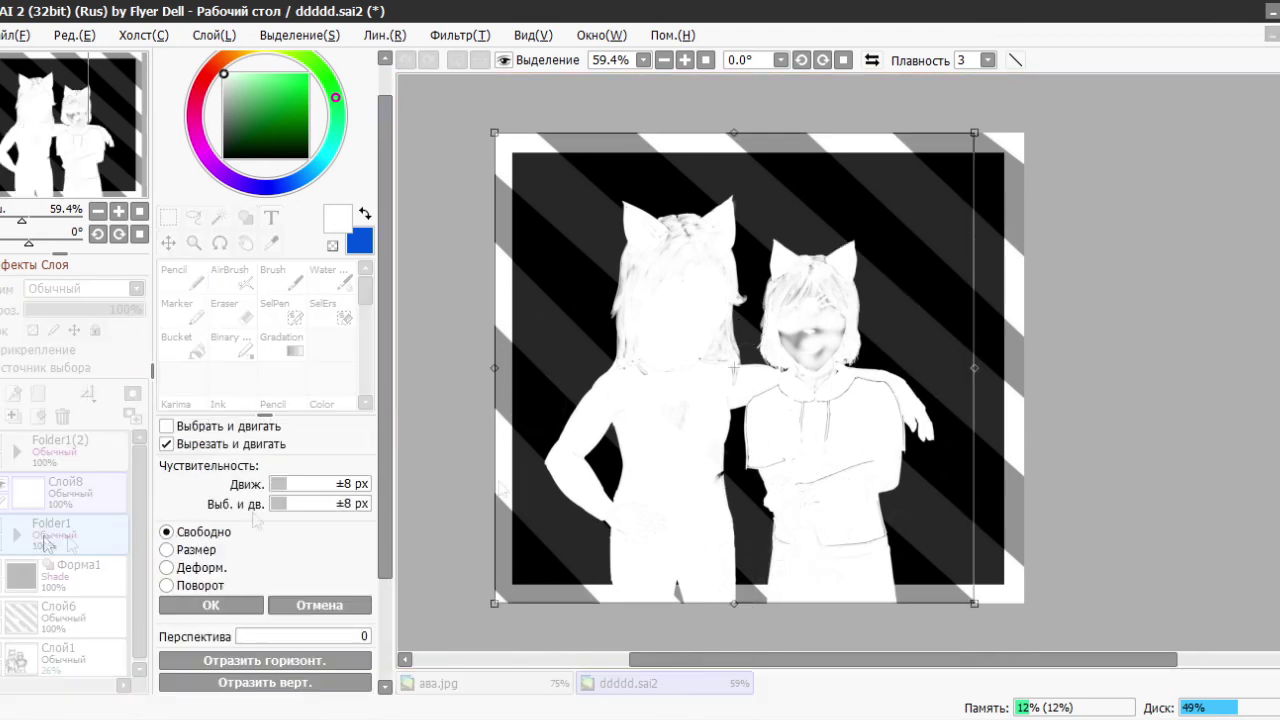
{"action": "left_click_drag", "start_coordinate": [494, 603], "coordinate": [489, 606]}
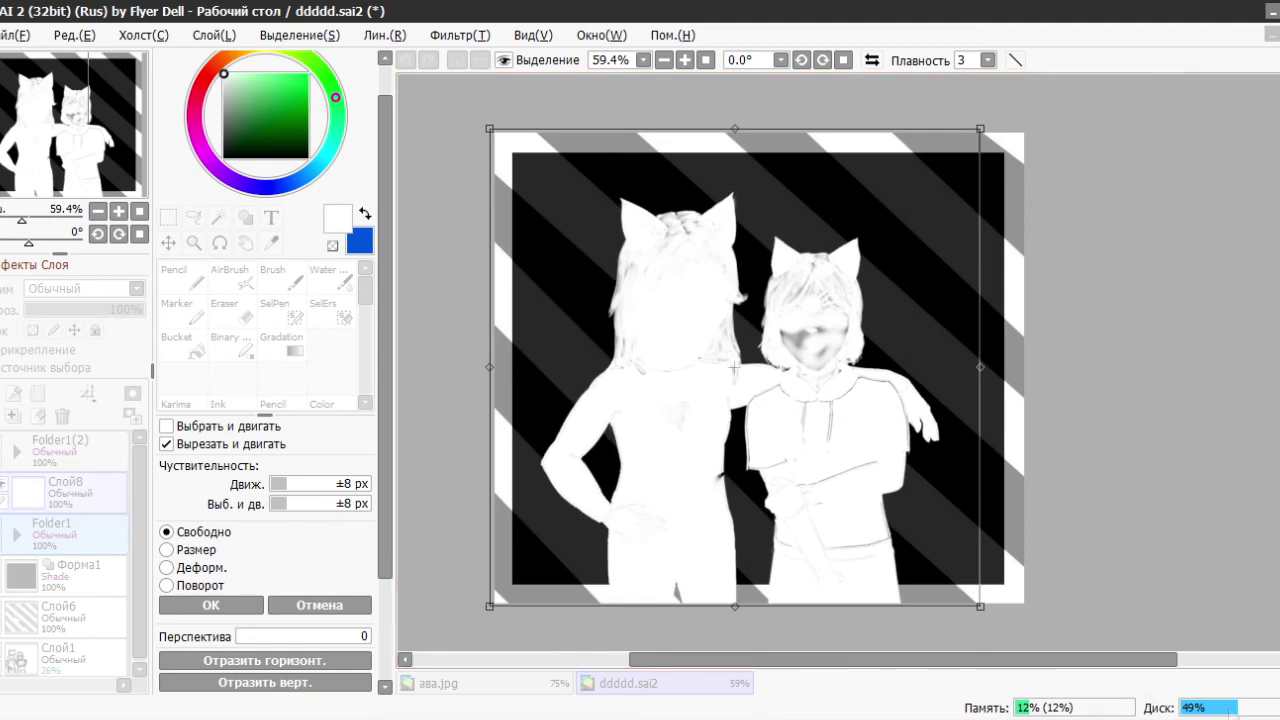
{"action": "key", "text": "Return"}
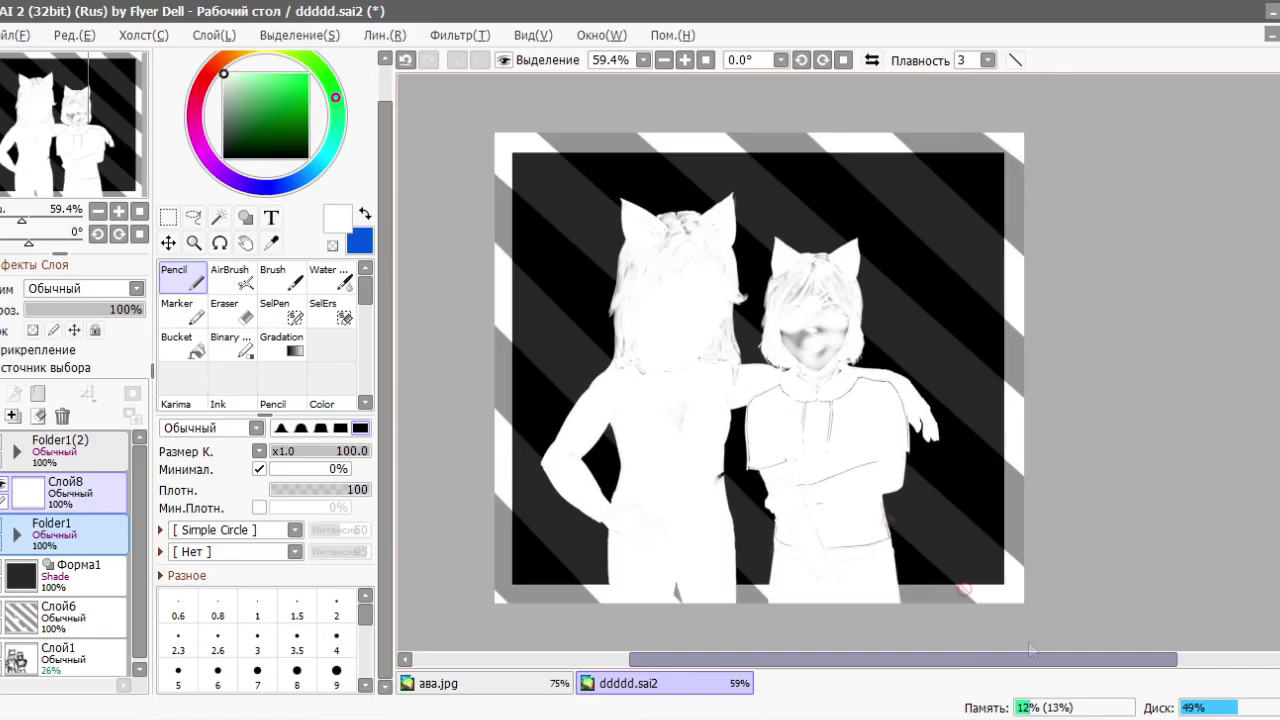
{"action": "left_click", "coordinate": [83, 462]}
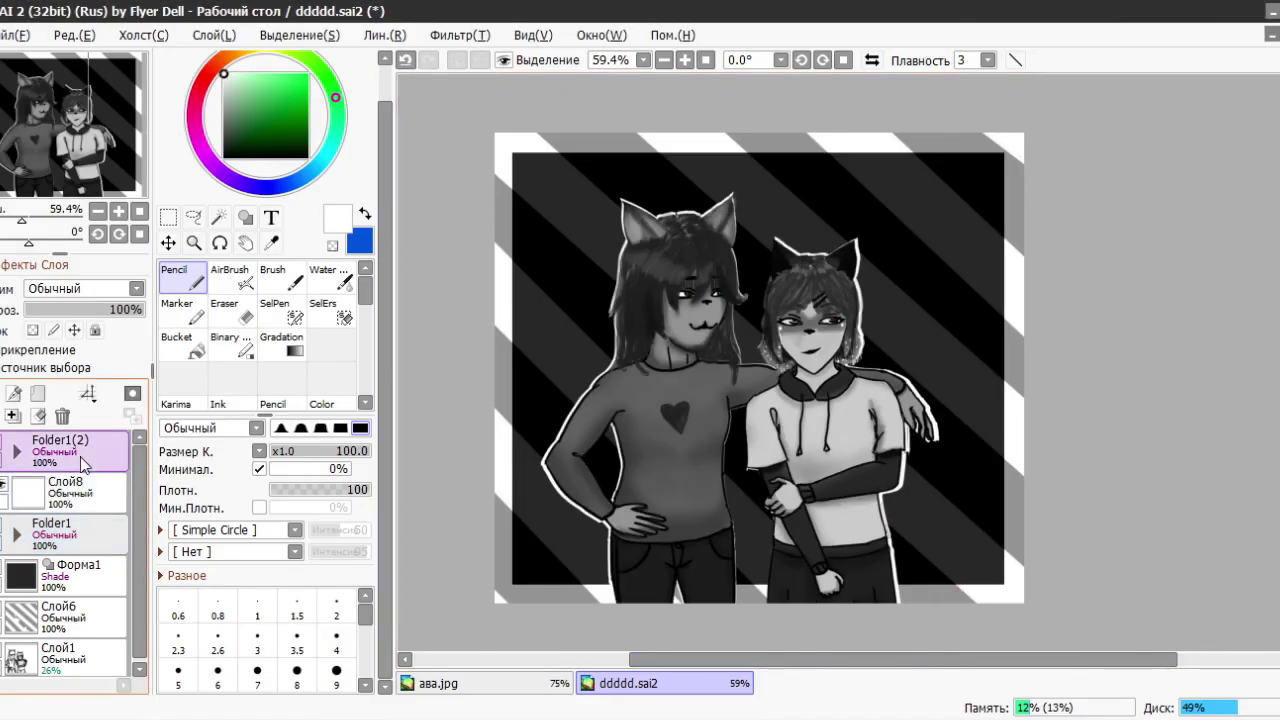
{"action": "key", "text": "ctrl+s"}
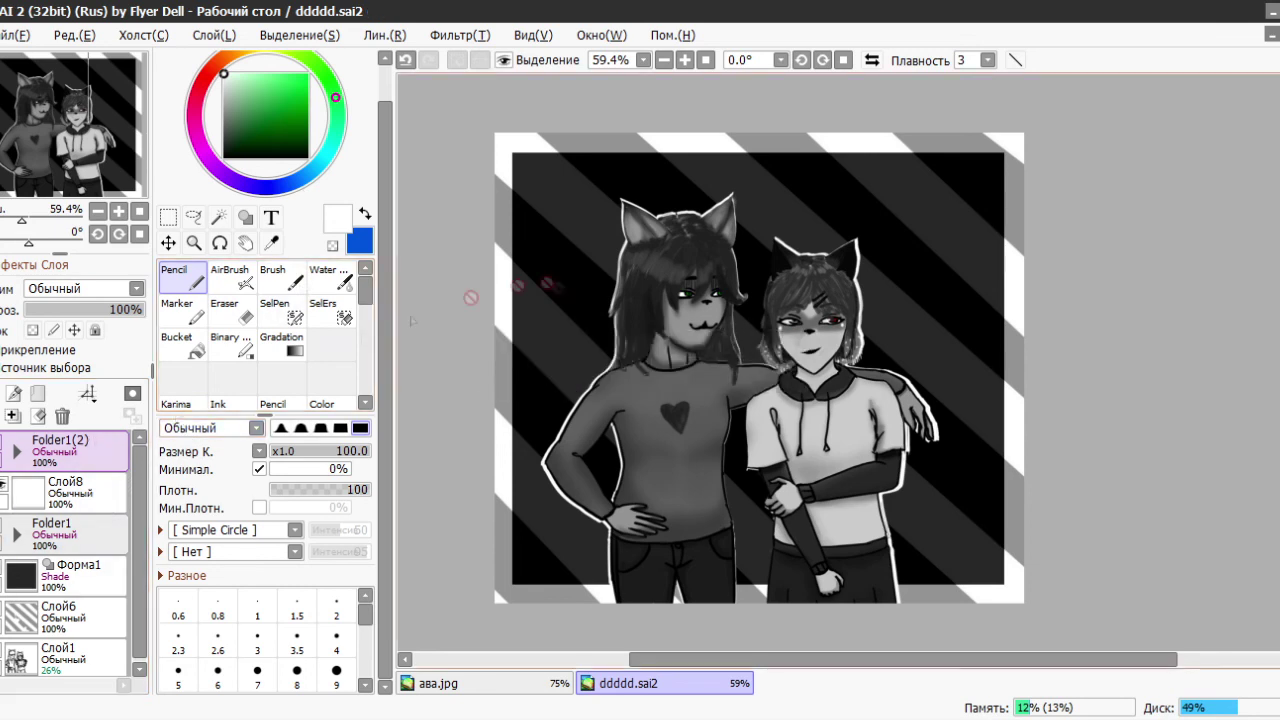
- Add a layer above the folders and handwrite the artist's signature in white at size 4 beside the hooded character's shoulder
{"action": "left_click", "coordinate": [37, 393]}
{"action": "left_click", "coordinate": [336, 640]}
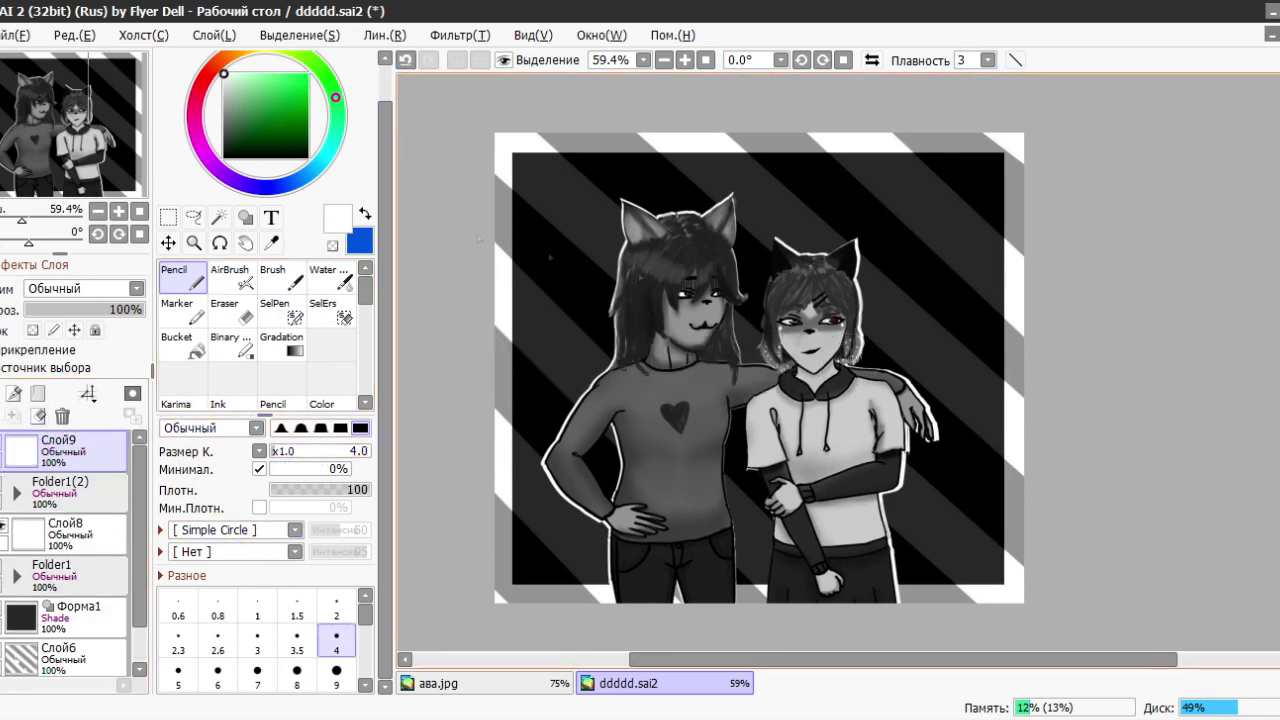
{"action": "scroll", "coordinate": [843, 365], "scroll_direction": "up", "scroll_amount": 4}
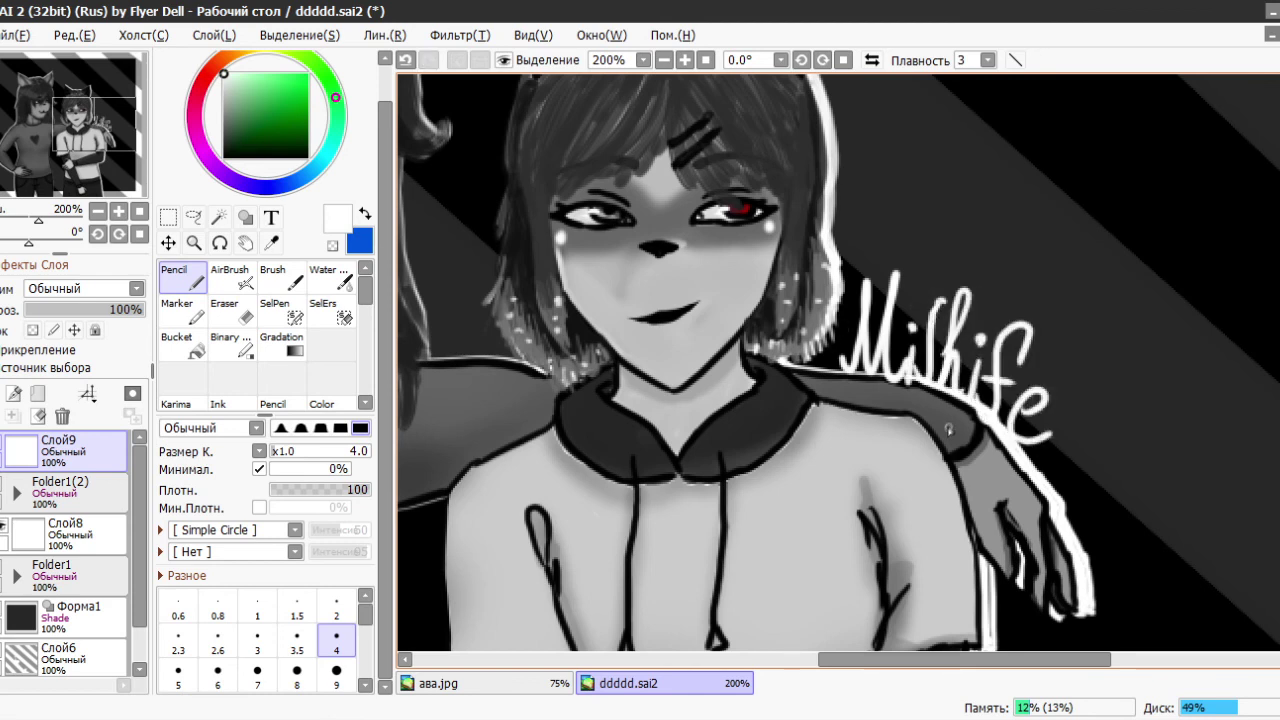
- Save the drawing to the desktop as a JPEG named ddddd with the .jpg file type
{"action": "left_click", "coordinate": [20, 34]}
{"action": "left_click", "coordinate": [110, 234]}
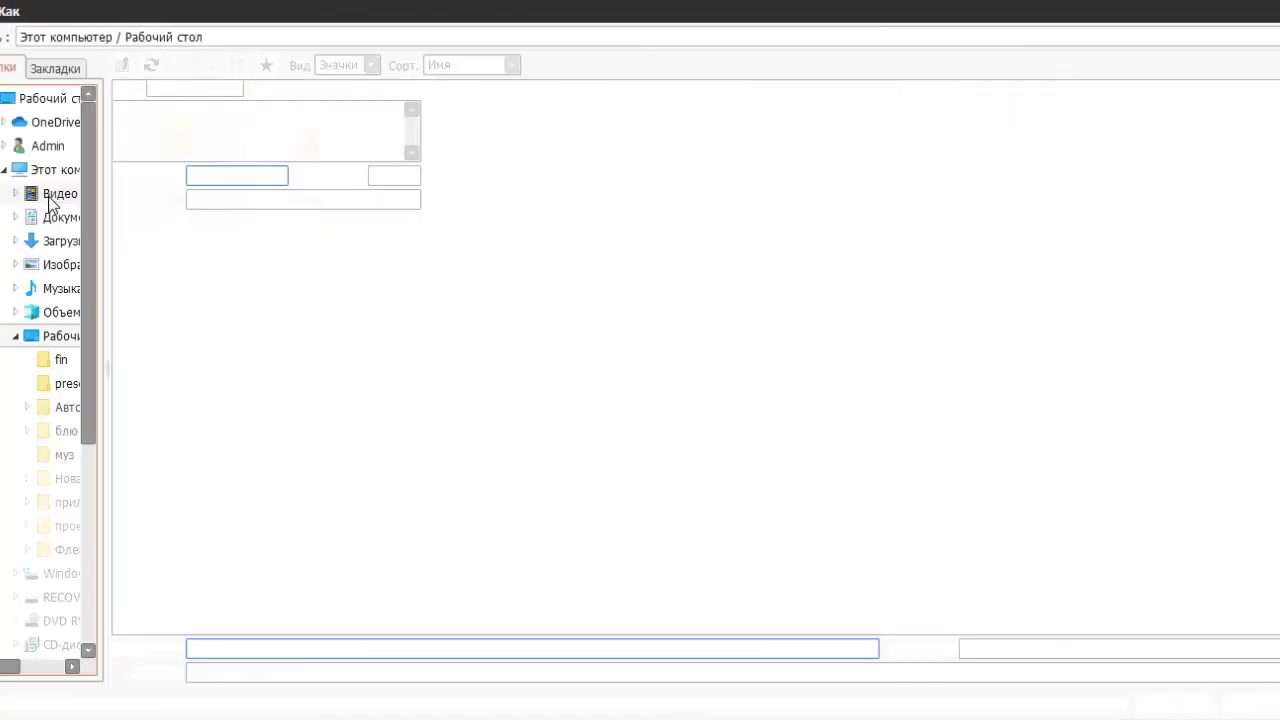
{"action": "left_click", "coordinate": [240, 672]}
{"action": "left_click", "coordinate": [236, 616]}
{"action": "left_click", "coordinate": [1000, 649]}
{"action": "scroll", "coordinate": [1014, 694], "scroll_direction": "down", "scroll_amount": 1}
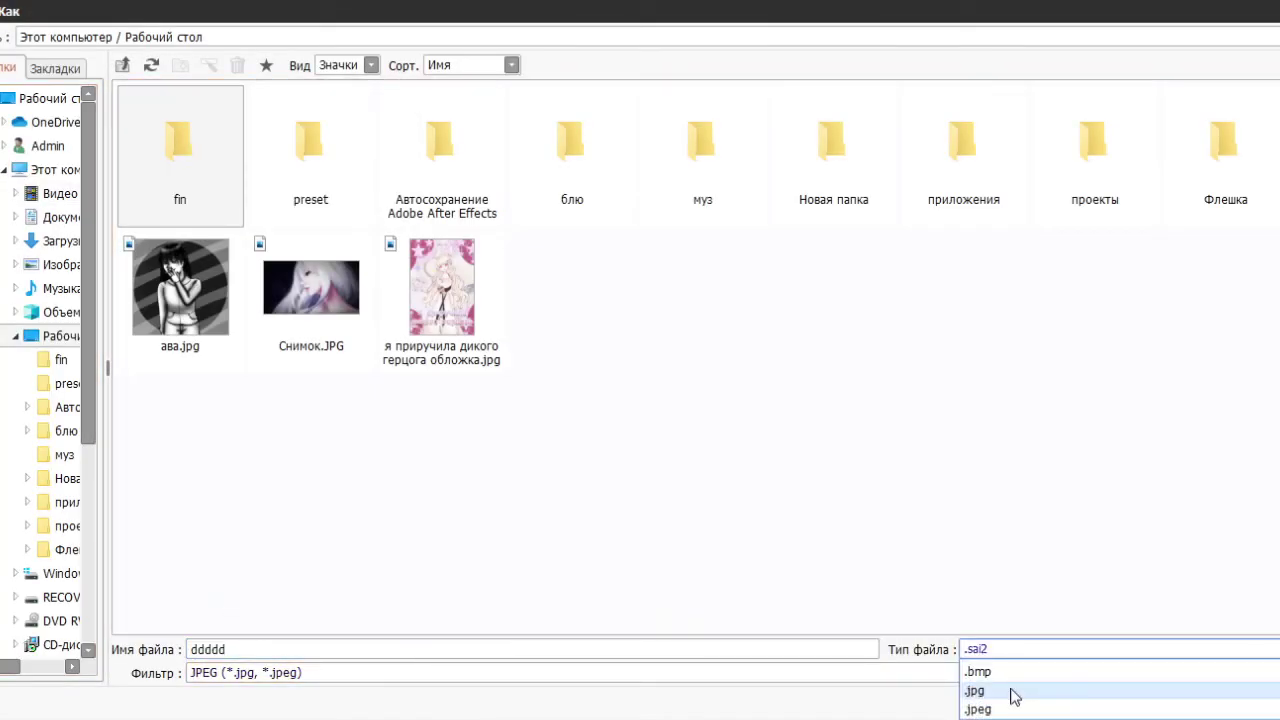
{"action": "left_click", "coordinate": [1010, 689]}
{"action": "key", "text": "Return"}
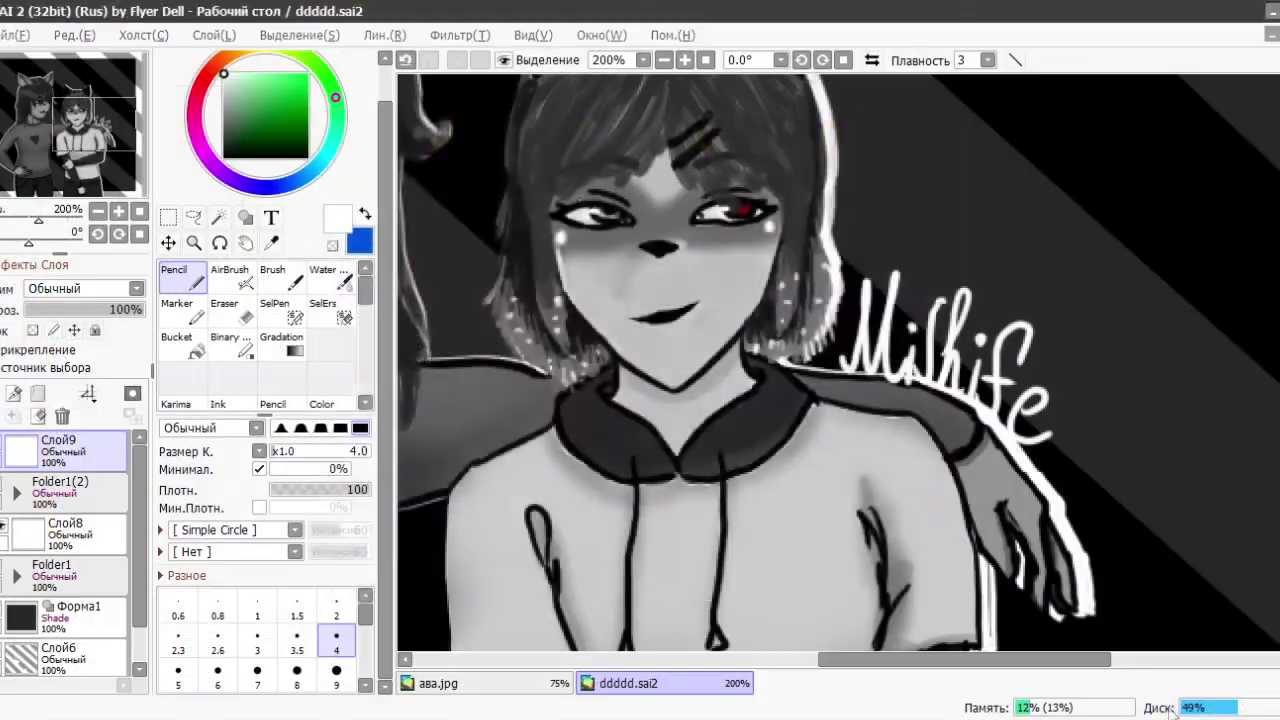